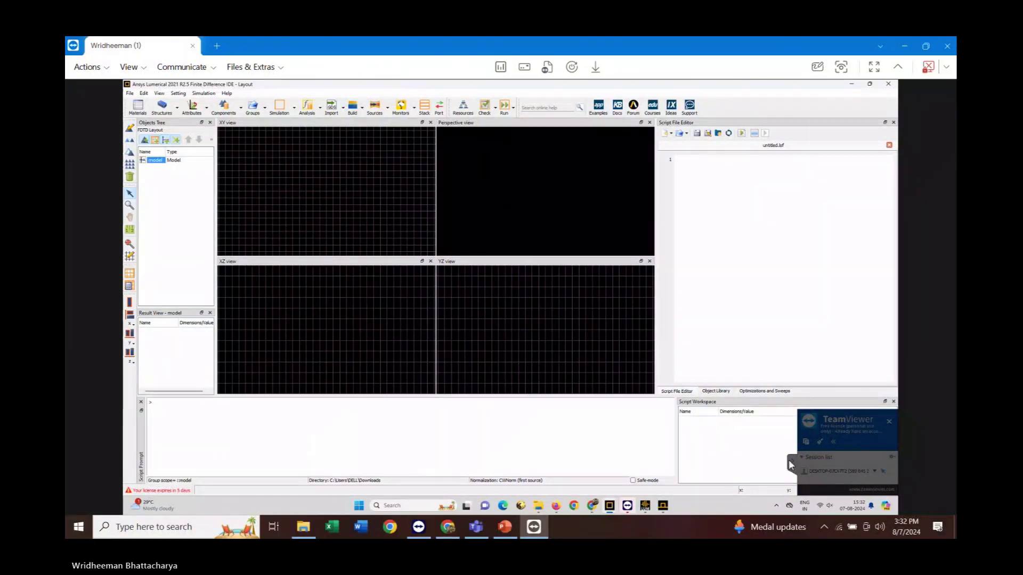
- Collapse the TeamViewer session panel and switch the remote desktop to full screen
left_click(788, 460)
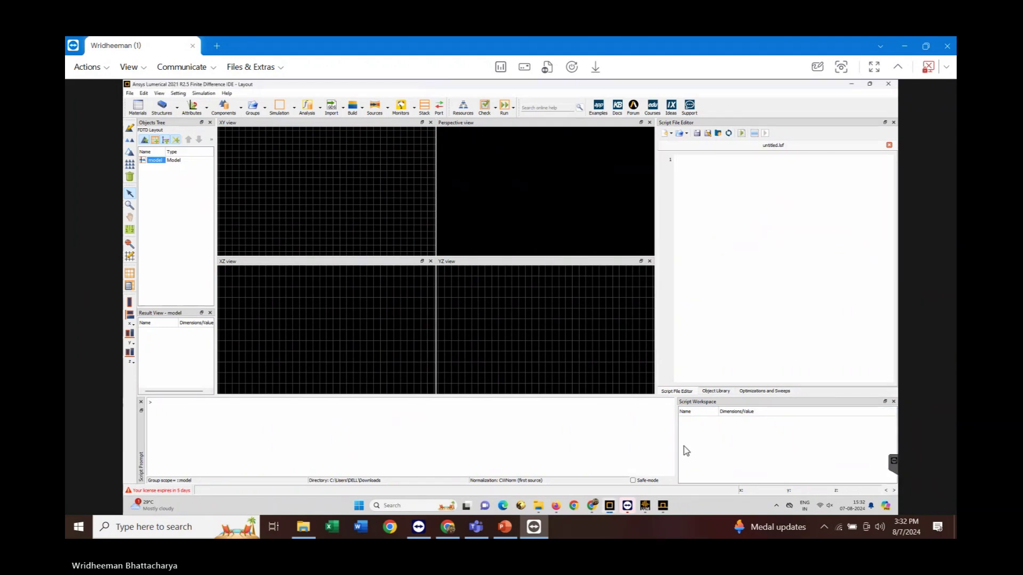
left_click(701, 373)
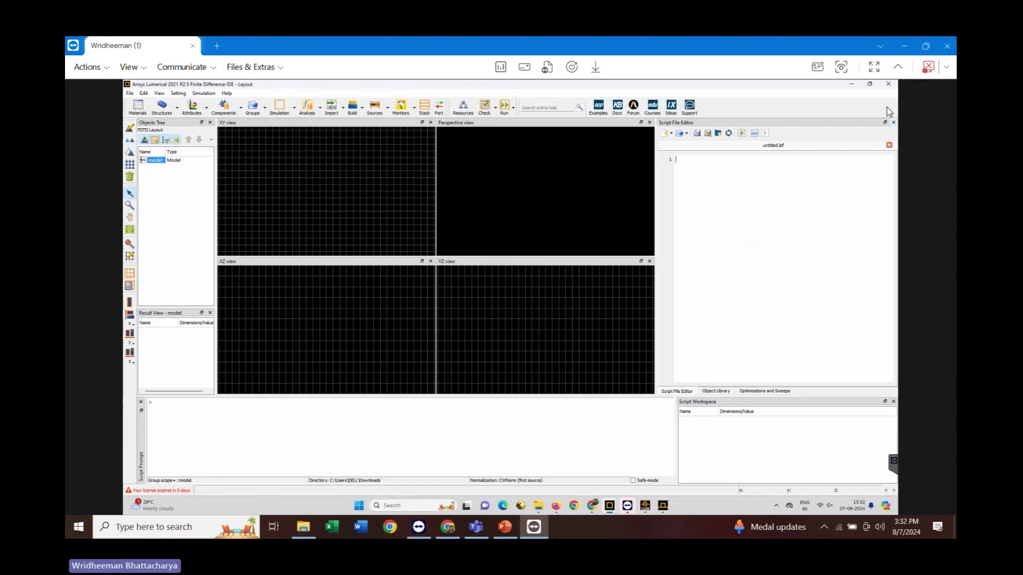
left_click(875, 67)
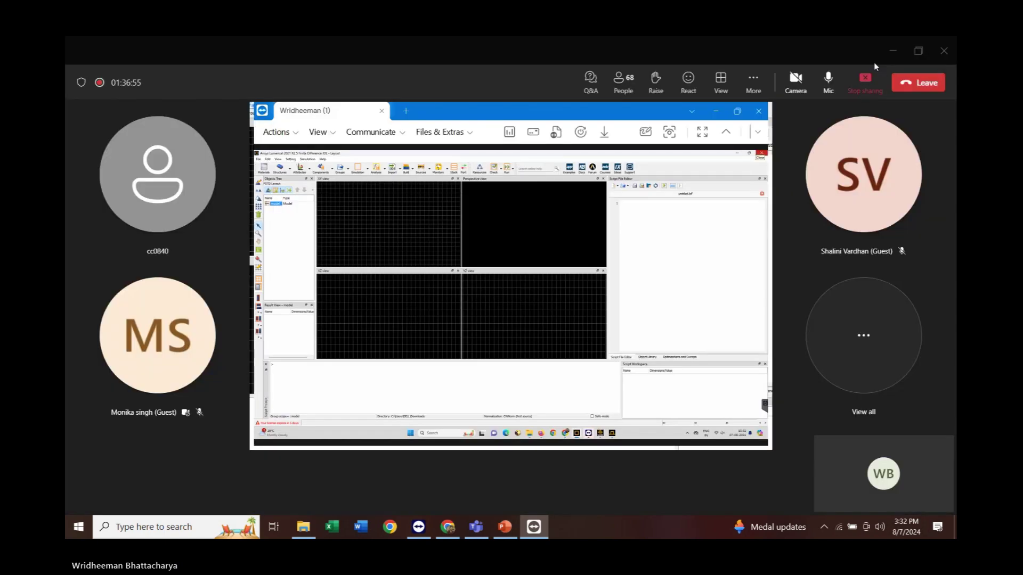
left_click(729, 50)
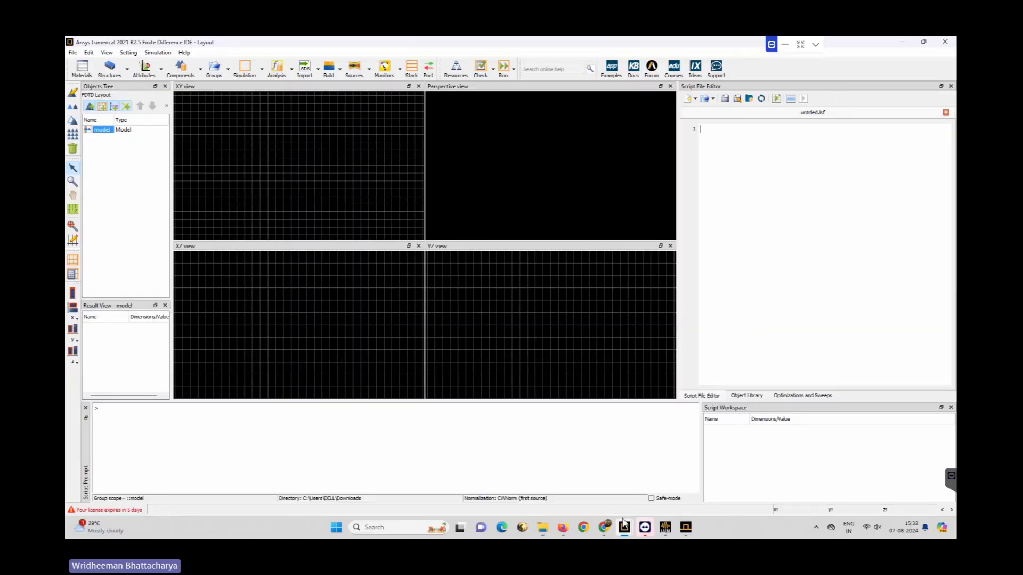
- Review the photonic solvers offered in the Ansys Lumerical launcher and minimise the launcher
left_click(666, 528)
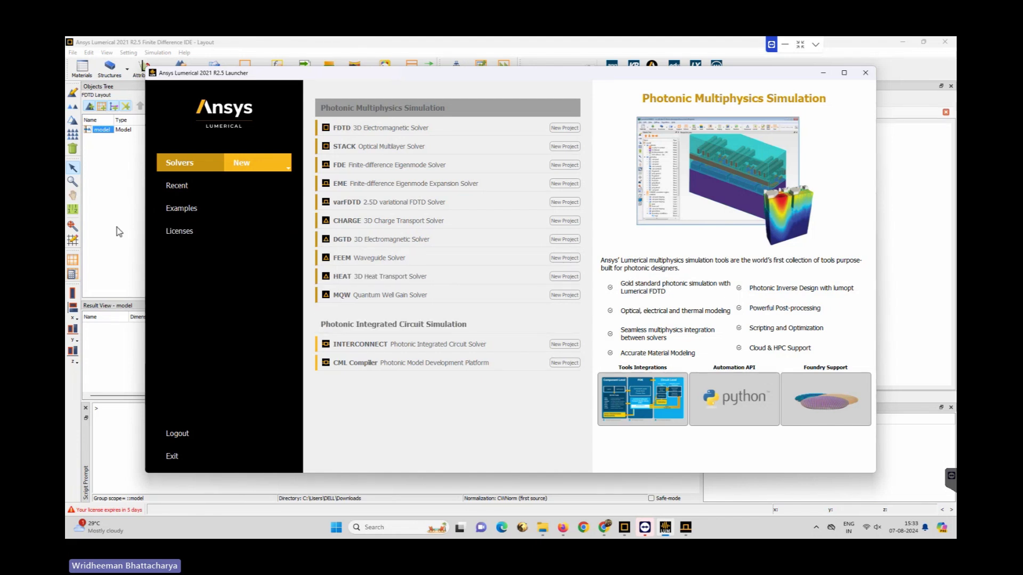
left_click(822, 75)
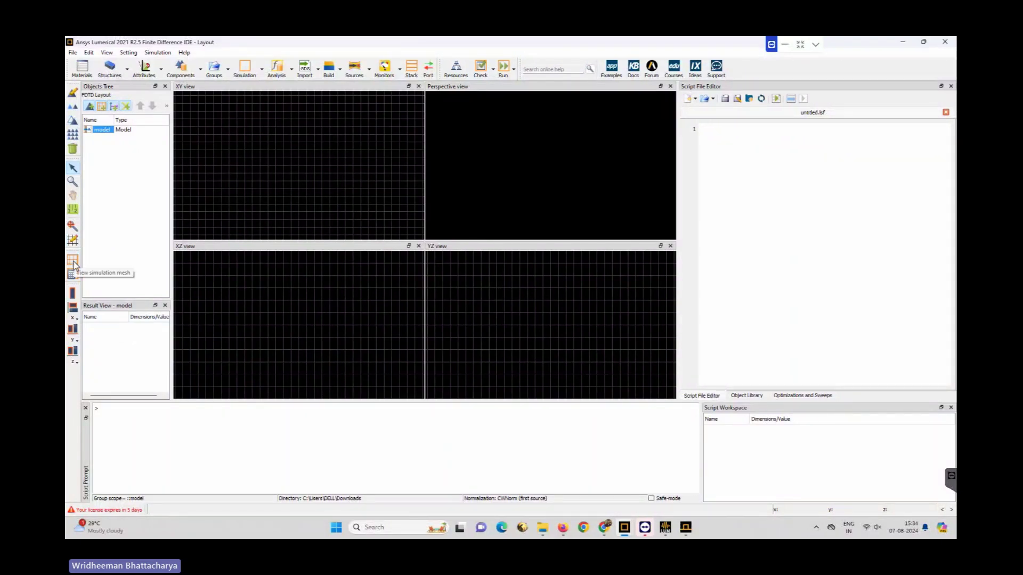
- Add an FDTD simulation region to the model and display its simulation mesh
left_click(249, 71)
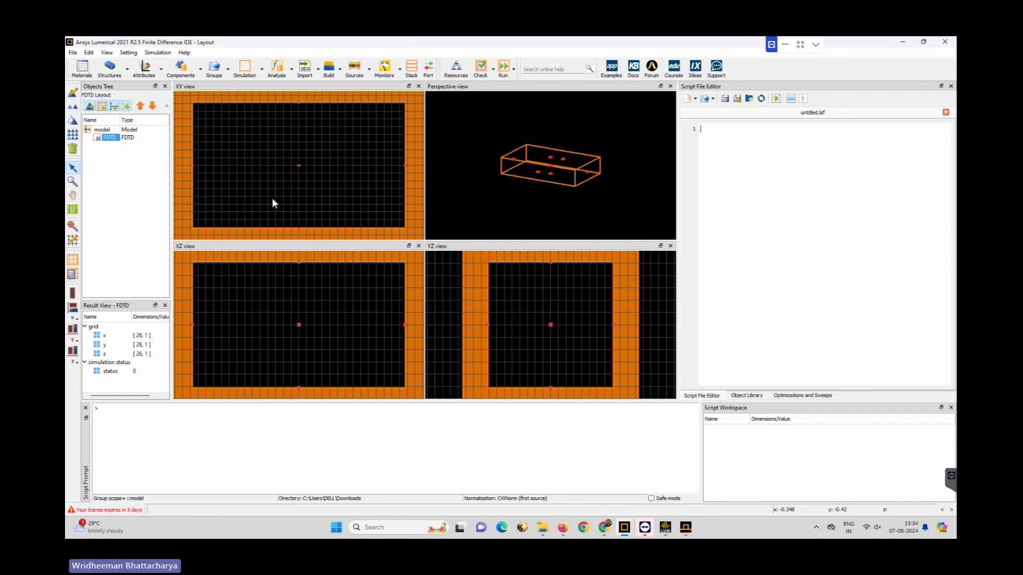
left_click(73, 261)
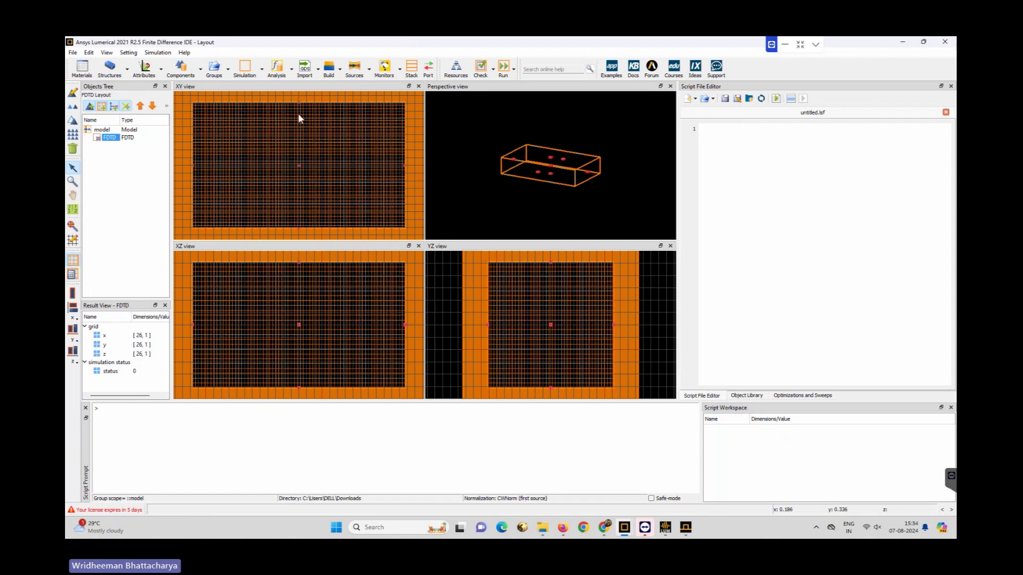
- Examine the mesh grid lines of the FDTD region up close and as a whole in the layout views
scroll(302, 139, "up", 5)
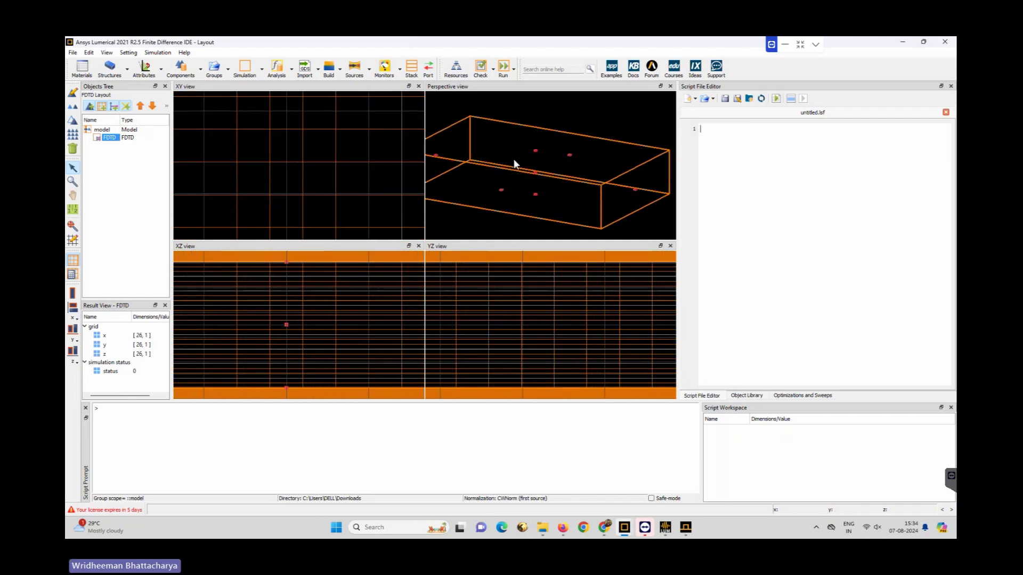
scroll(292, 149, "down", 1)
scroll(342, 152, "down", 5)
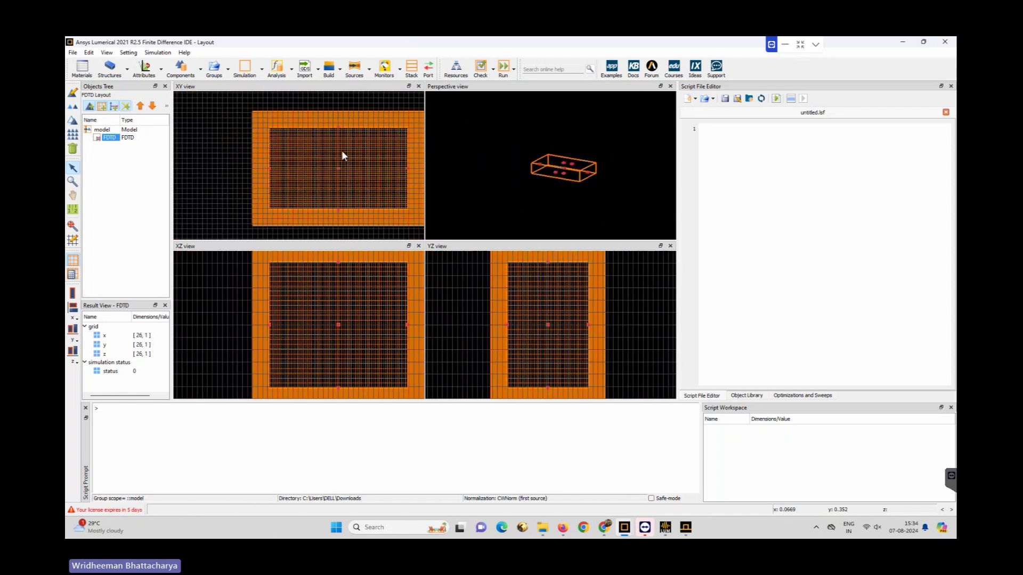
scroll(407, 156, "up", 4)
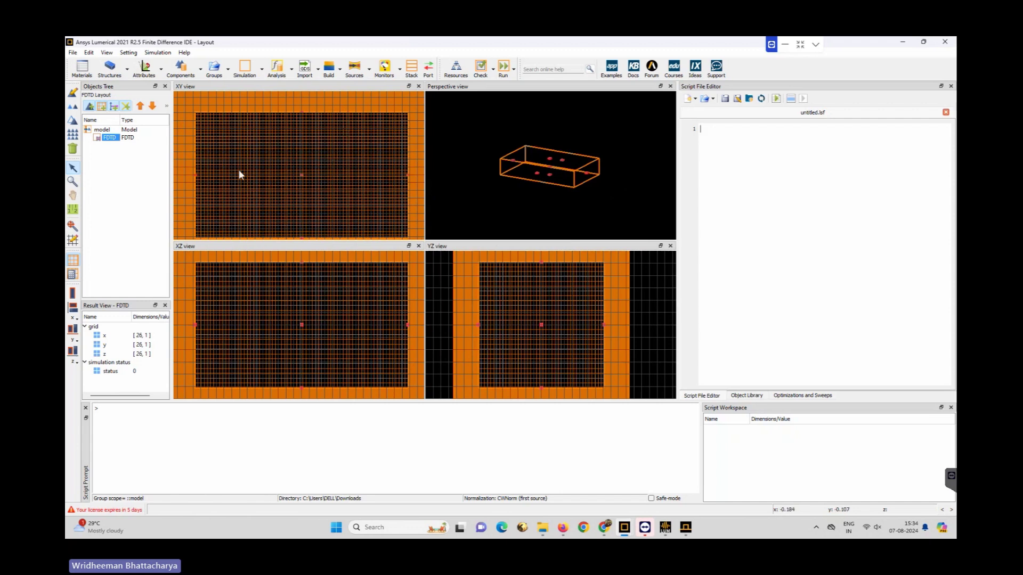
scroll(280, 140, "up", 6)
scroll(239, 141, "up", 2)
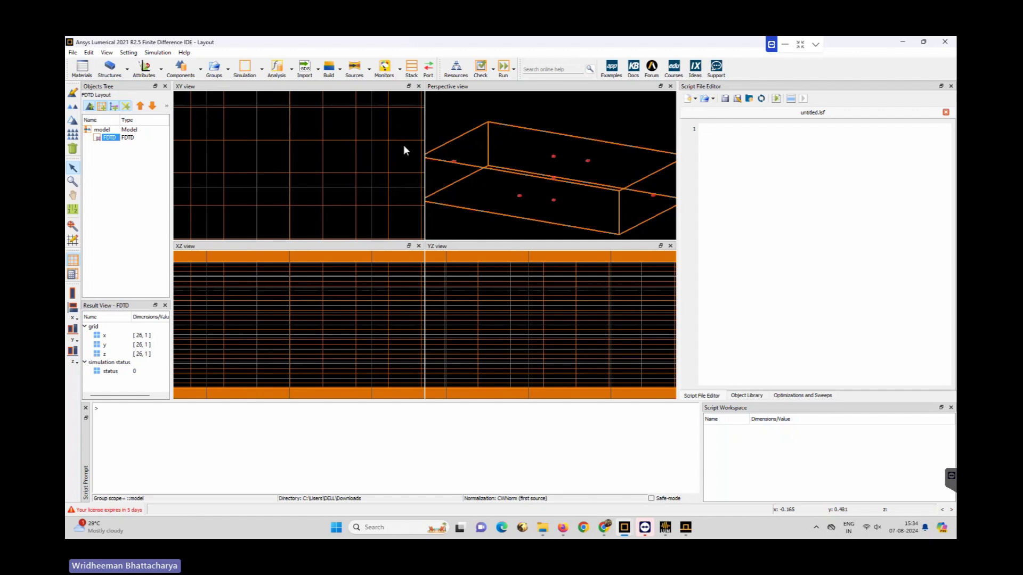
scroll(292, 162, "down", 8)
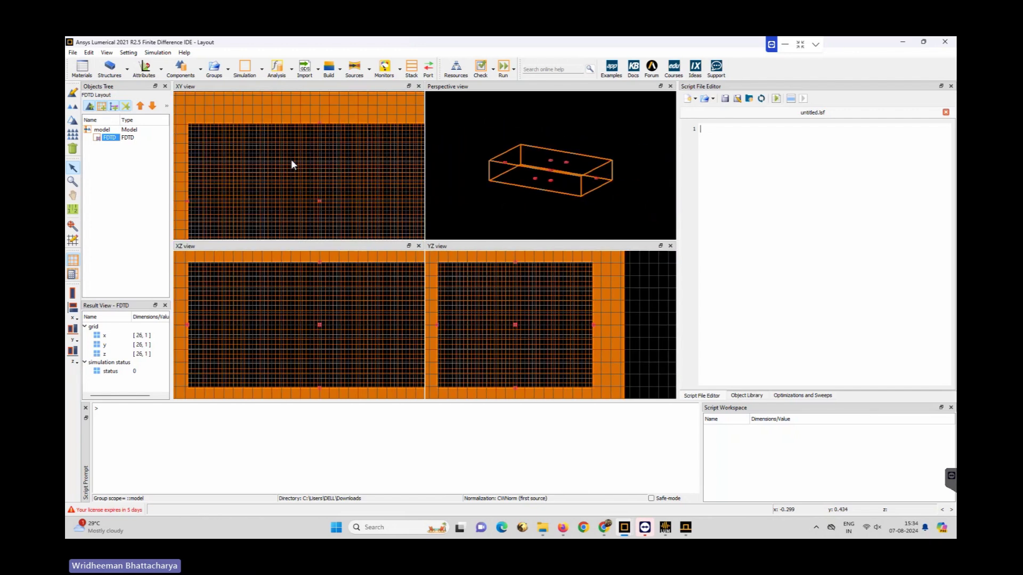
scroll(292, 164, "down", 2)
scroll(210, 218, "up", 1)
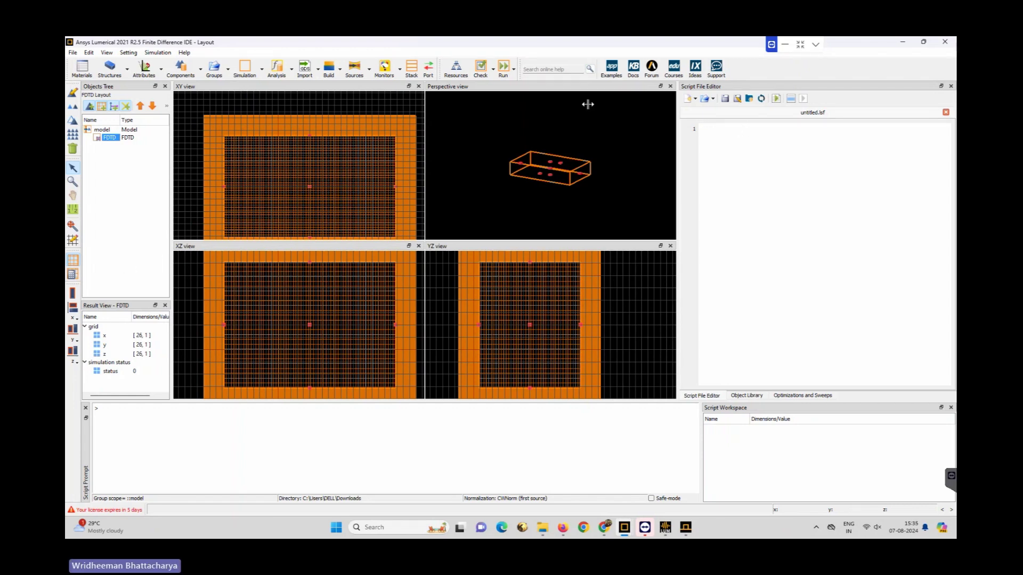
- Open the material database and add a new Sampled 2D data material to the material list
left_click(83, 68)
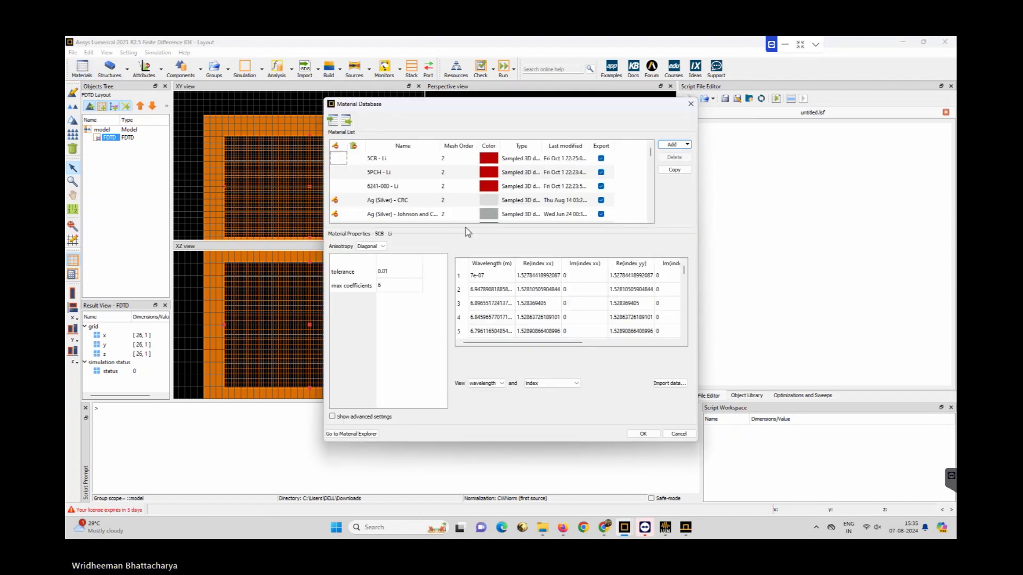
left_click_drag(467, 229, 466, 262)
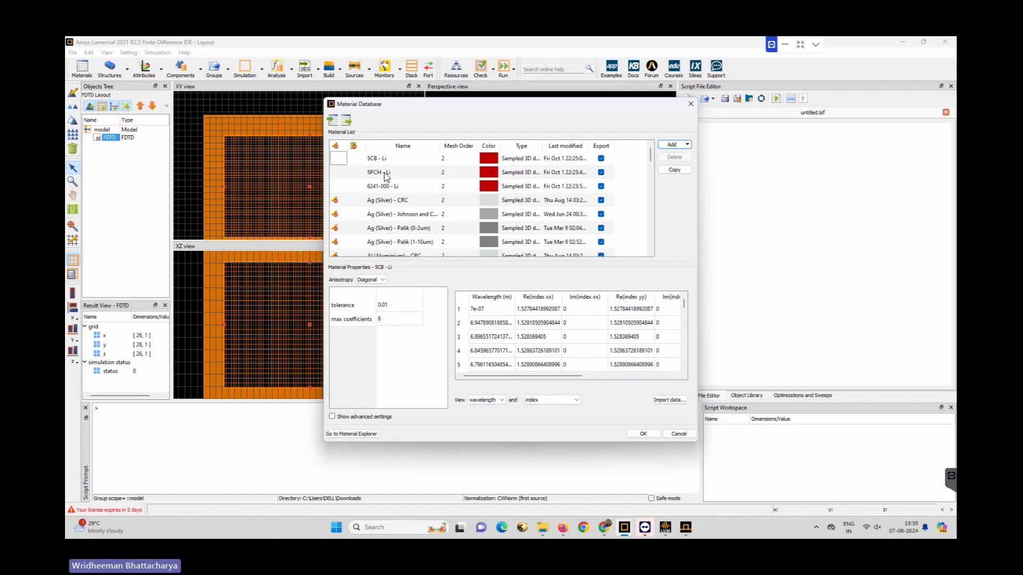
scroll(449, 169, "down", 3)
scroll(449, 170, "down", 8)
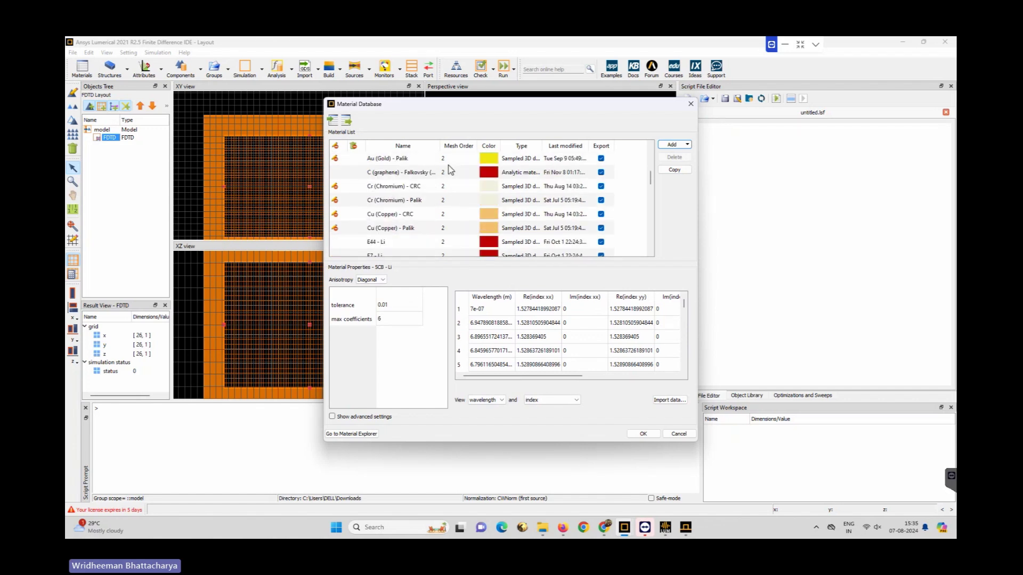
scroll(449, 169, "down", 2)
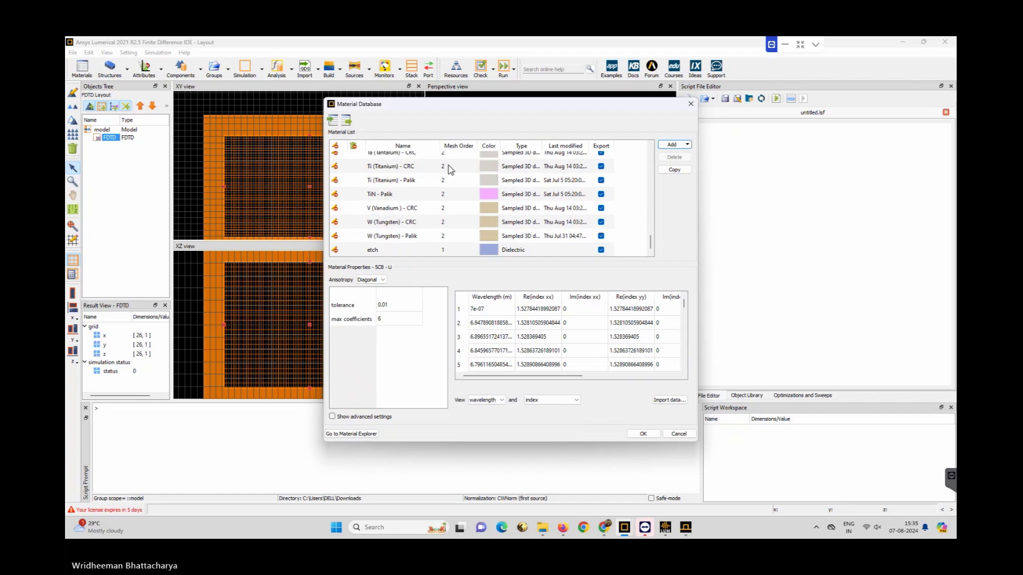
scroll(449, 169, "up", 6)
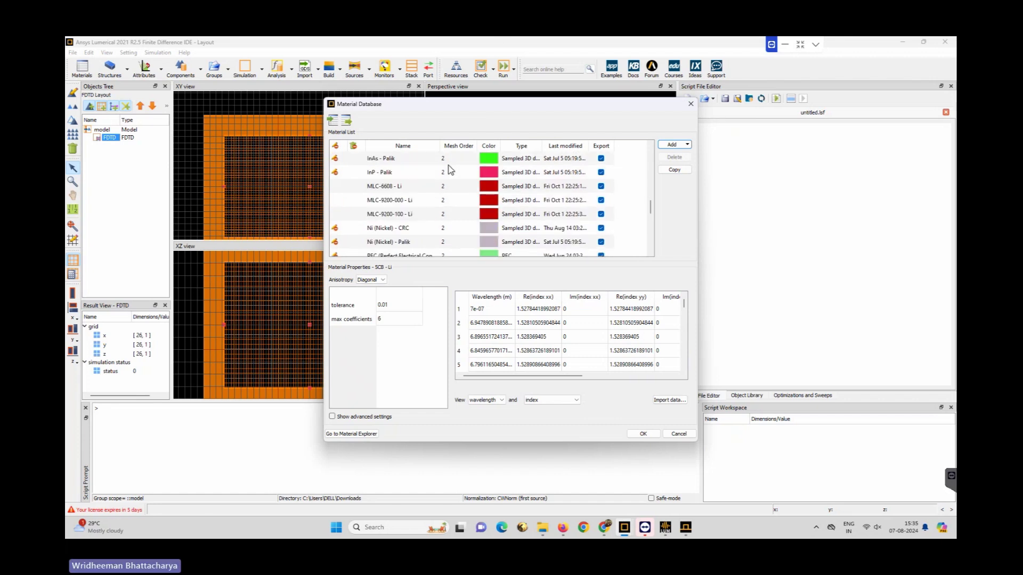
left_click(687, 145)
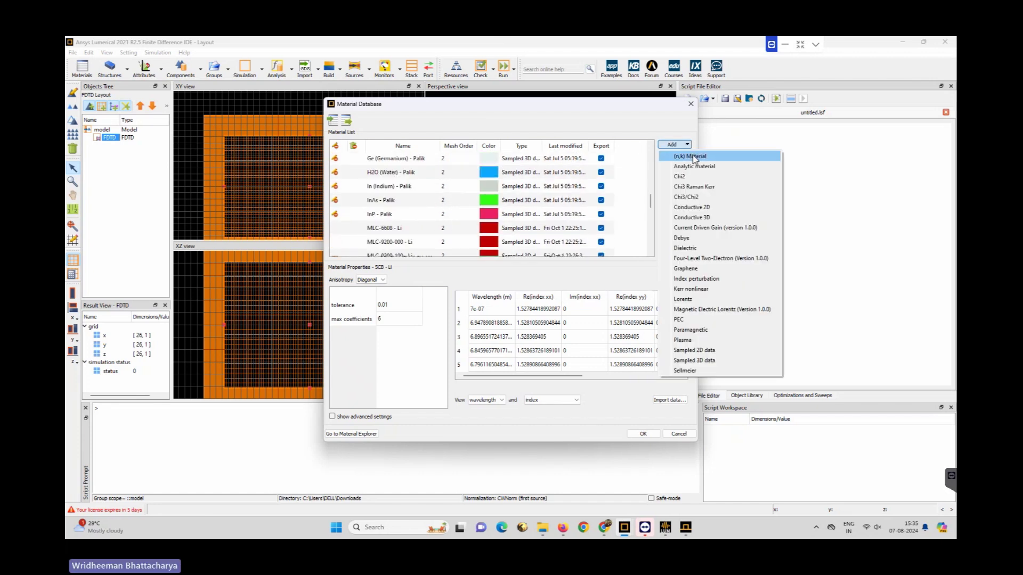
left_click(703, 350)
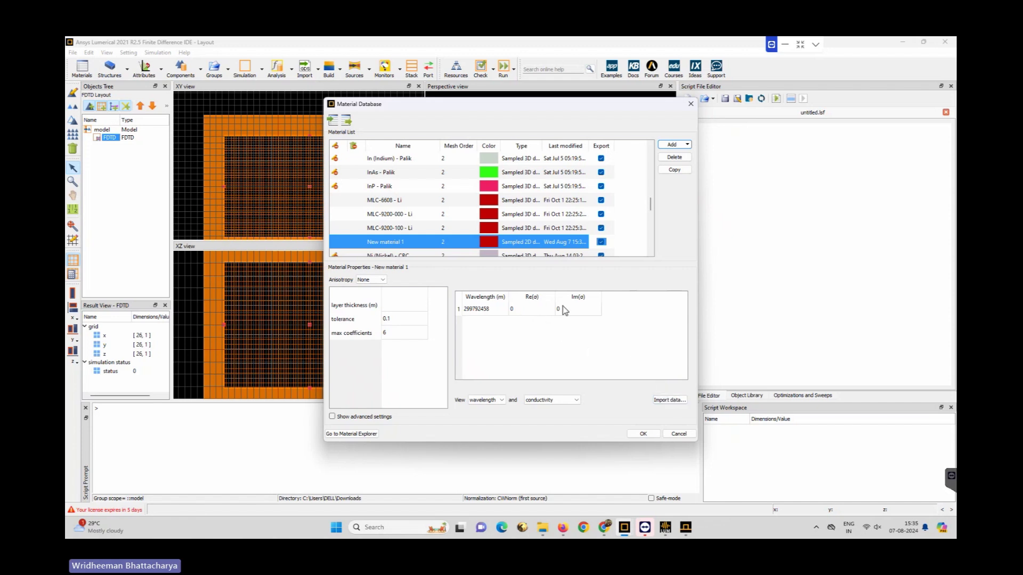
- Look at the data import settings and file selection for the new sampled material, without importing a file
left_click(670, 400)
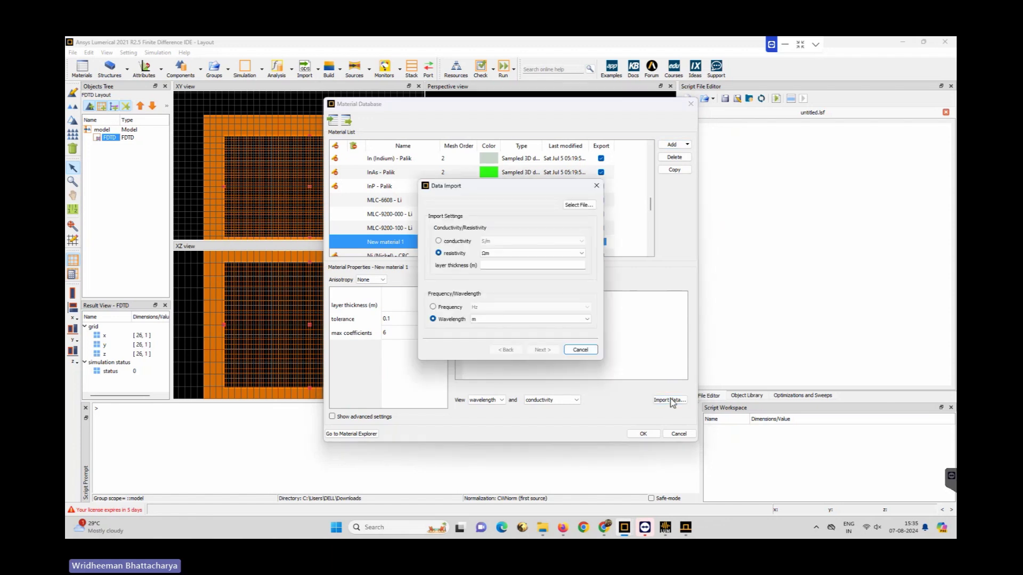
left_click(578, 206)
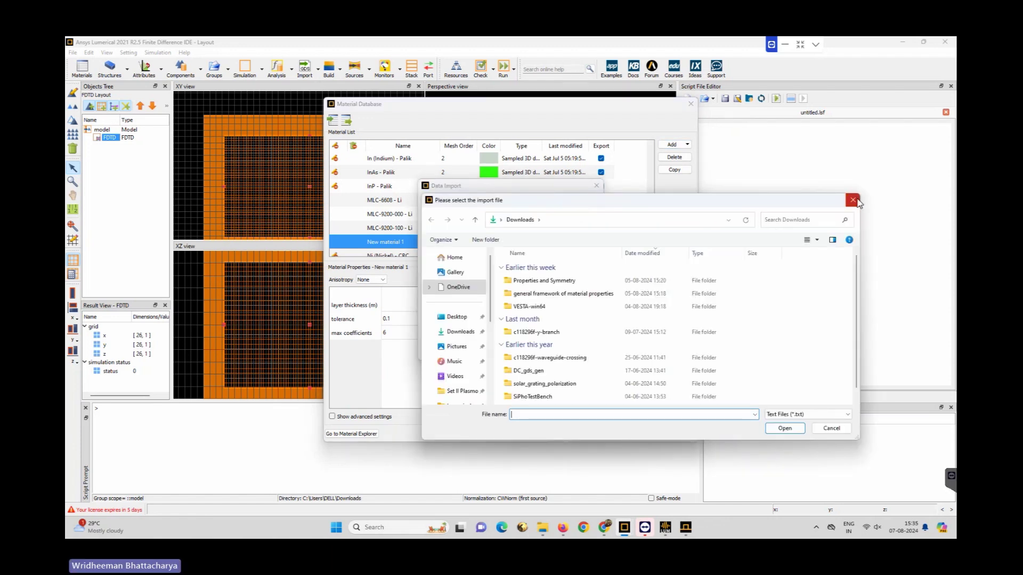
left_click(853, 201)
left_click(596, 183)
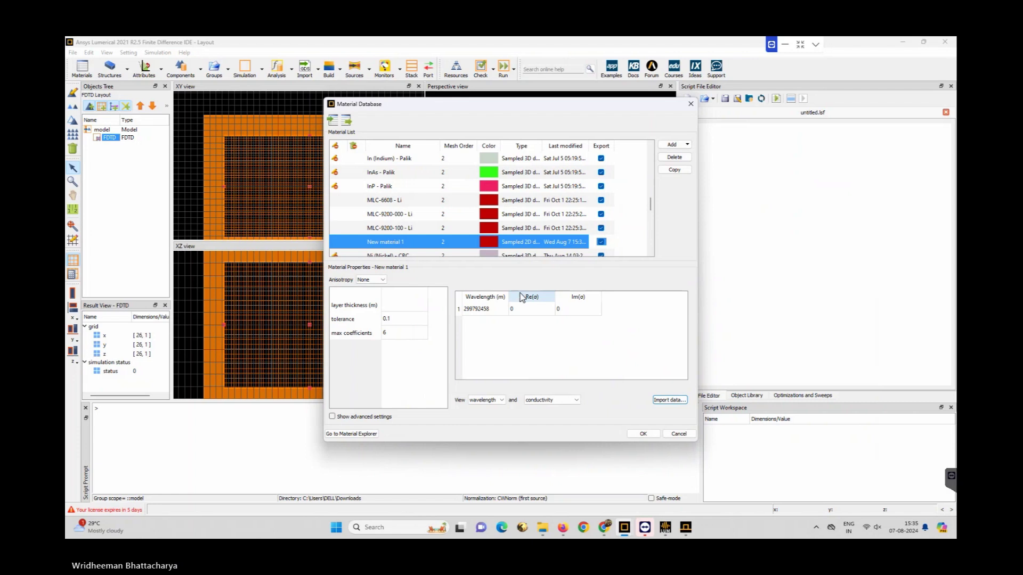
- Review the addable material types and the wavelength and index data of Al2O3 - Palik, and accept the material database
left_click(378, 243)
scroll(592, 201, "up", 2)
scroll(593, 200, "up", 5)
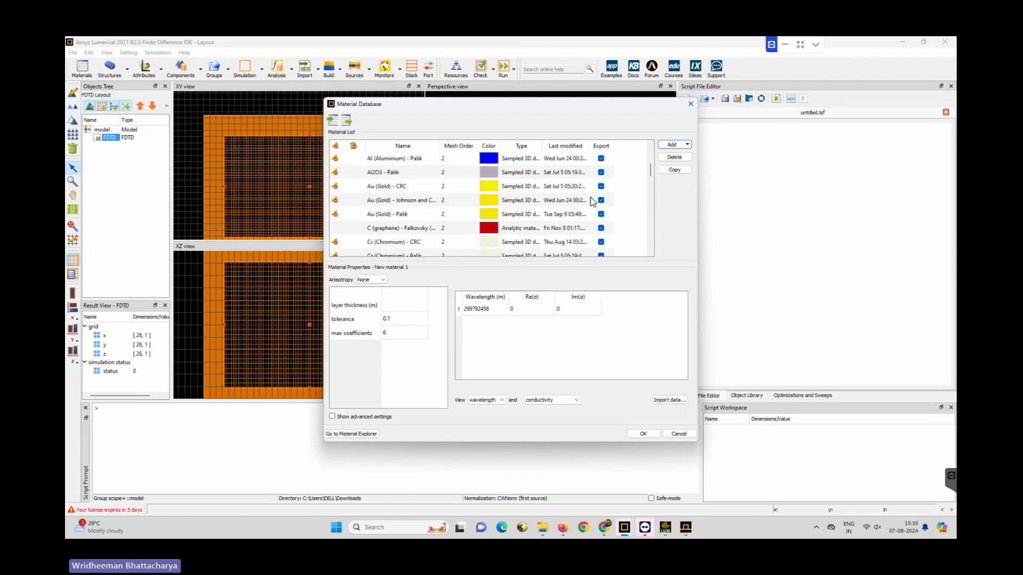
left_click(674, 145)
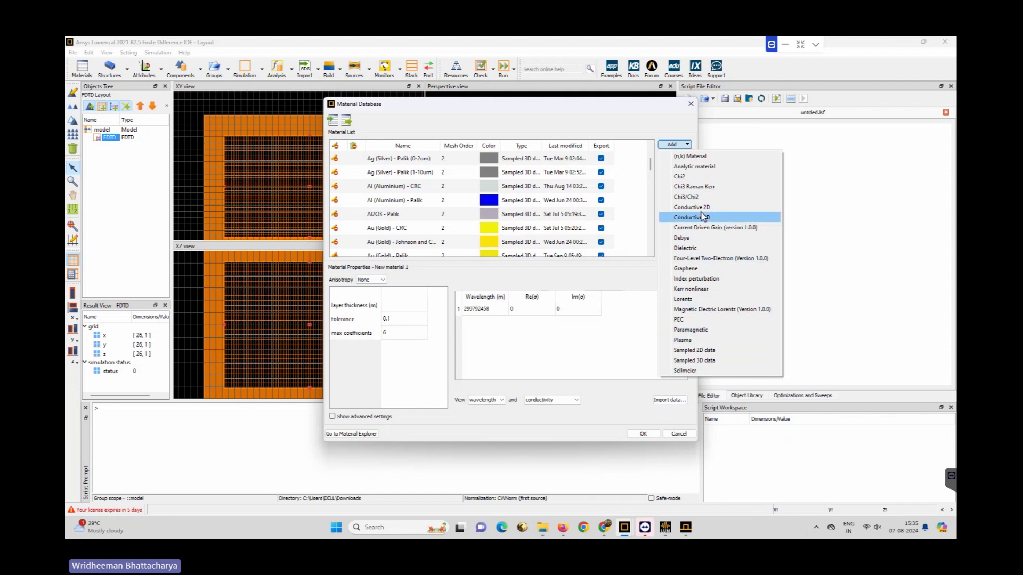
left_click(616, 350)
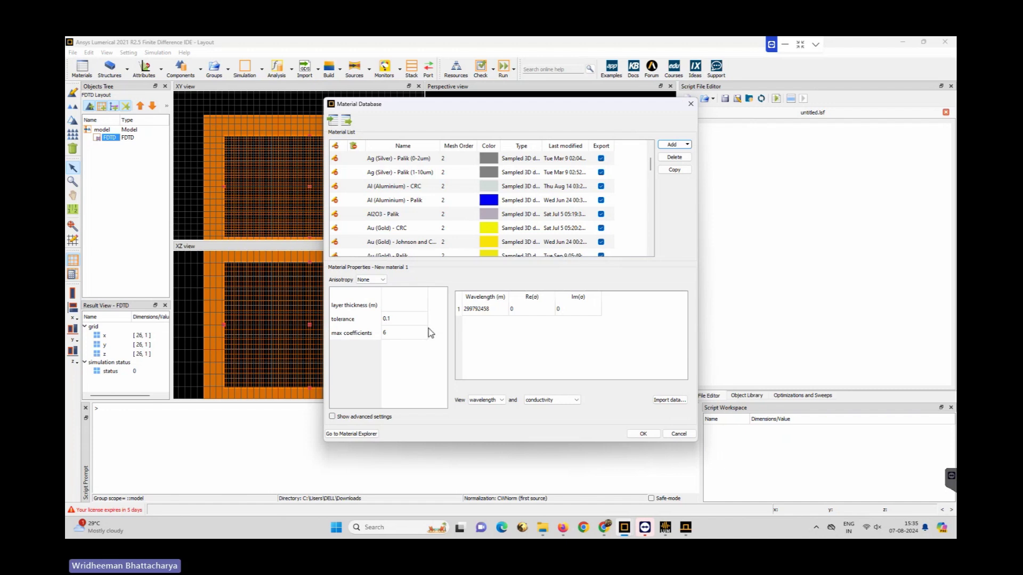
left_click(391, 215)
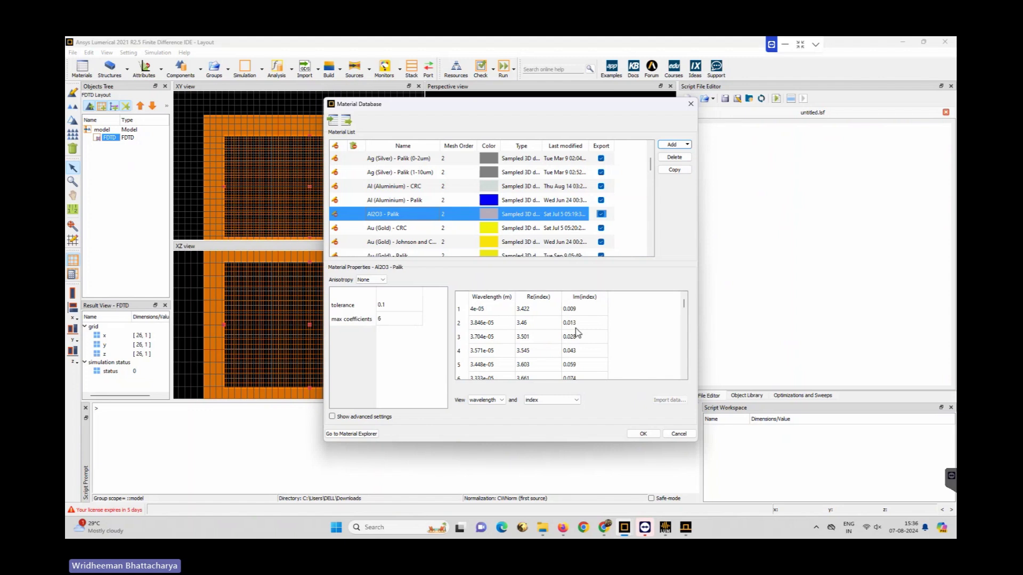
mouse_move(684, 305)
left_mouse_down()
mouse_move(688, 390)
mouse_move(684, 303)
left_mouse_up()
left_click(643, 434)
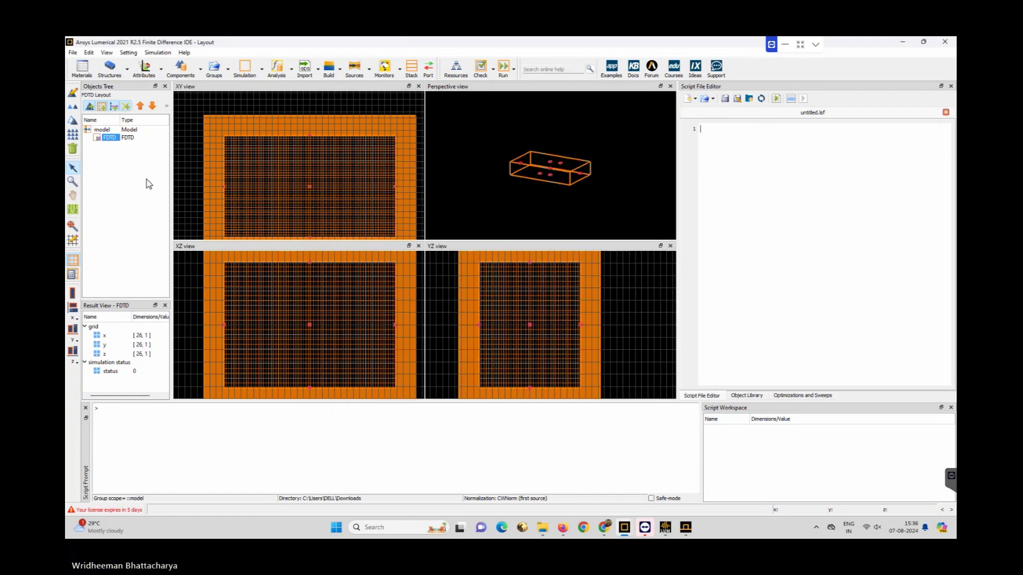
- Add a Custom structure to the model inside the FDTD region
left_click(247, 128)
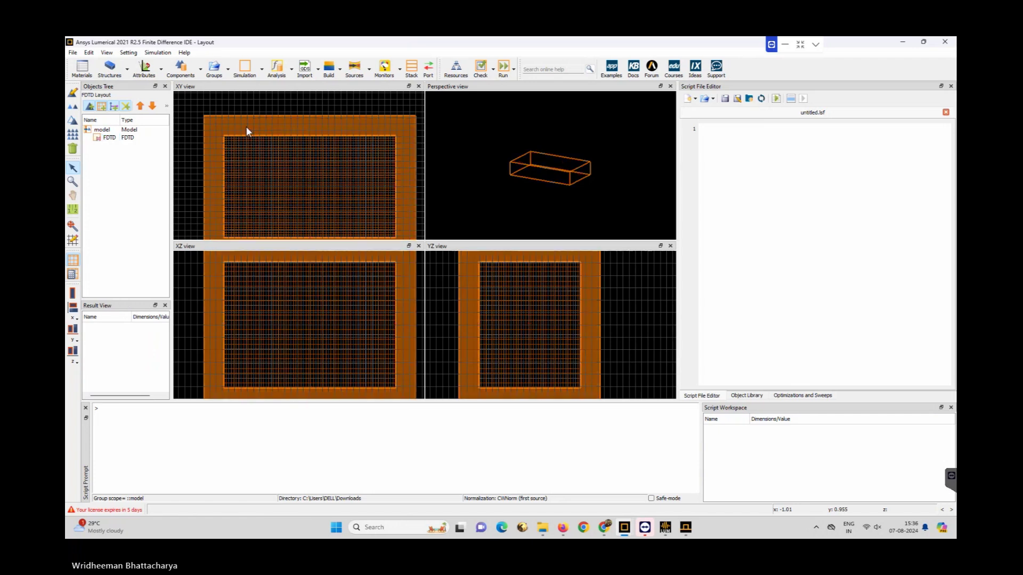
left_click(128, 70)
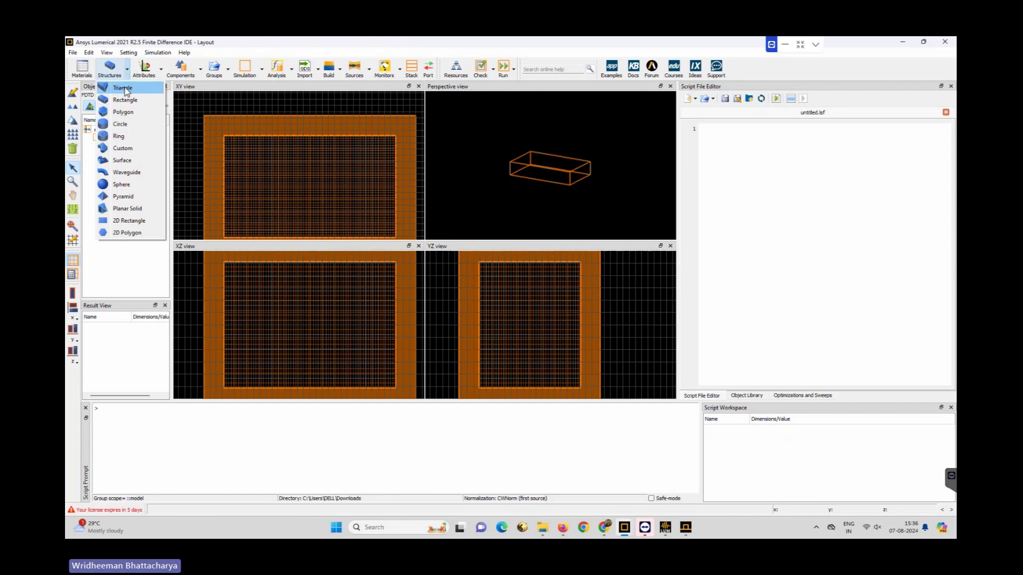
left_click(122, 149)
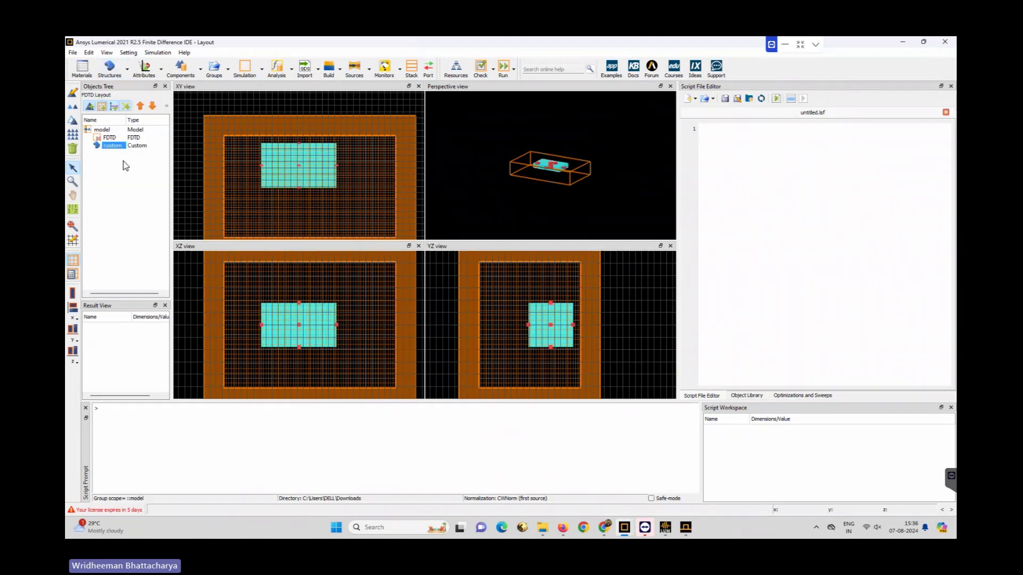
- Enable the make nonsymmetric option in the custom structure's equation settings and accept the change
left_click(73, 95)
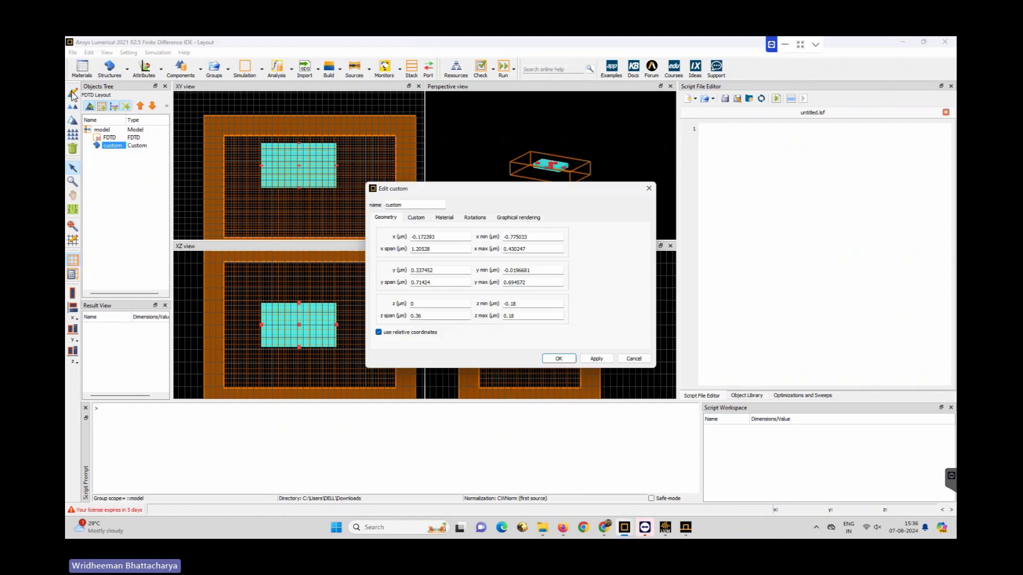
left_click(426, 218)
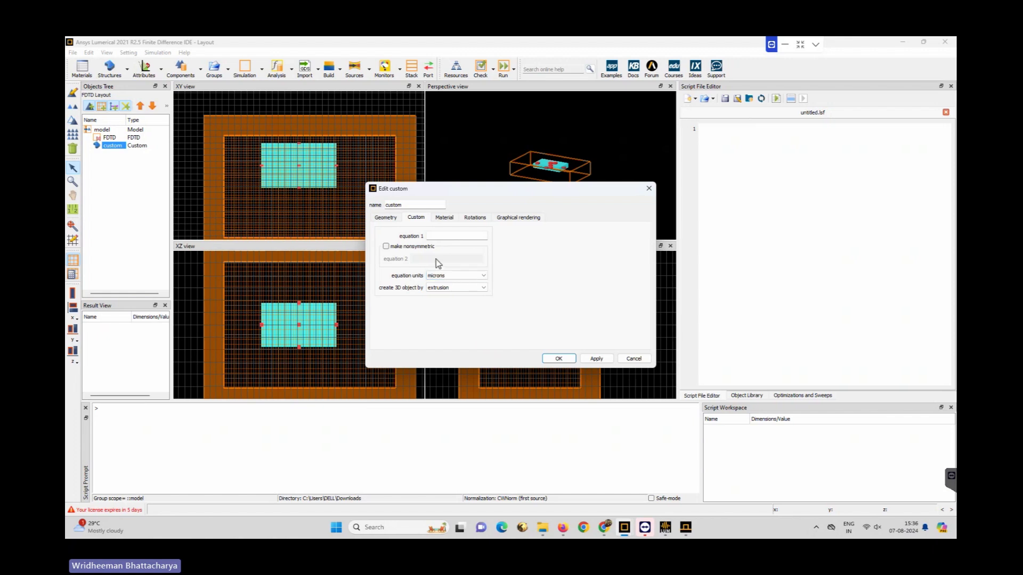
left_click(401, 248)
left_click(386, 246)
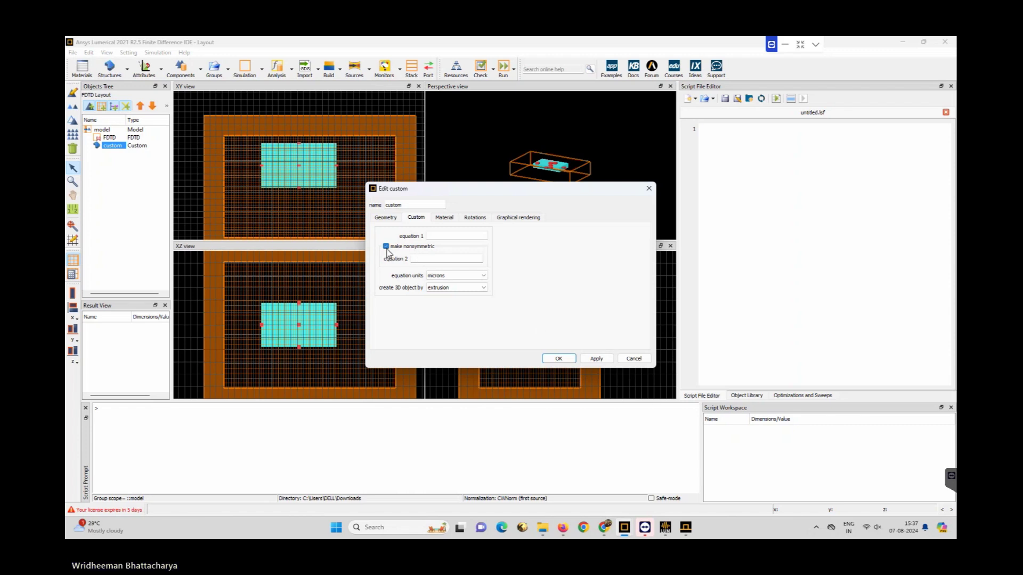
left_click(559, 358)
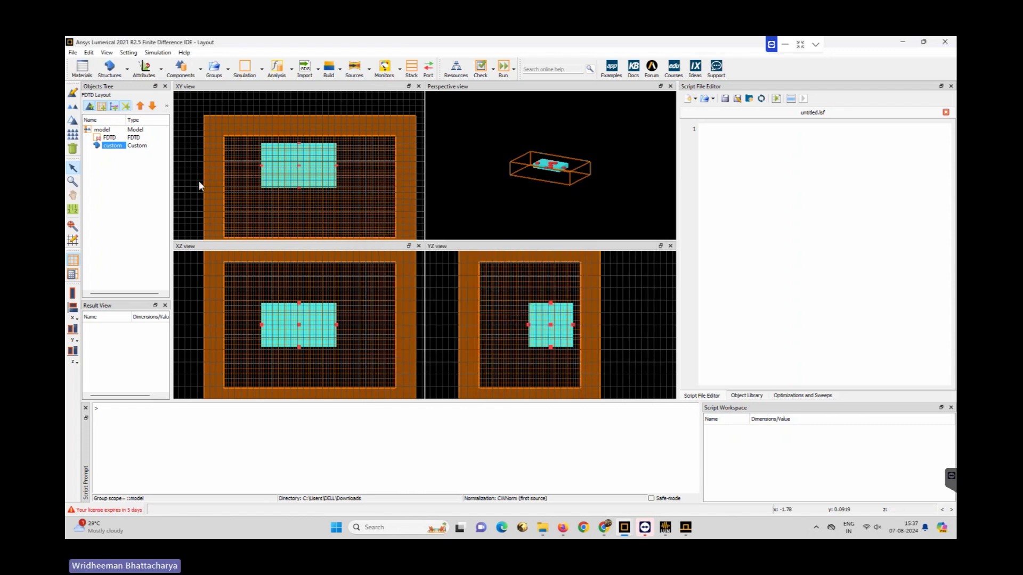
- Delete the FDTD region and the custom structure, and add a Rectangle structure to the empty model
left_click(113, 137)
key("Delete")
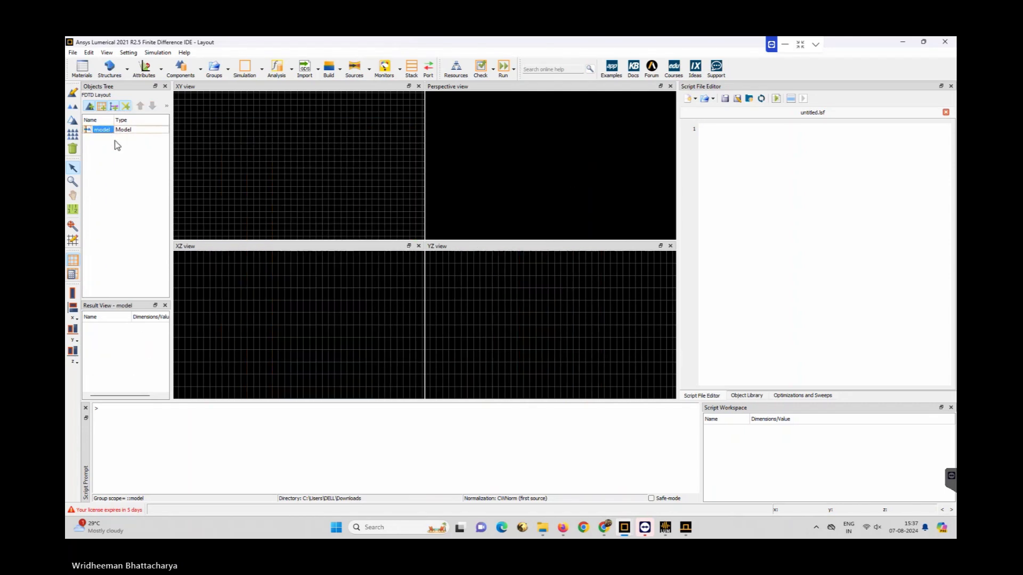
left_click(127, 69)
left_click(126, 99)
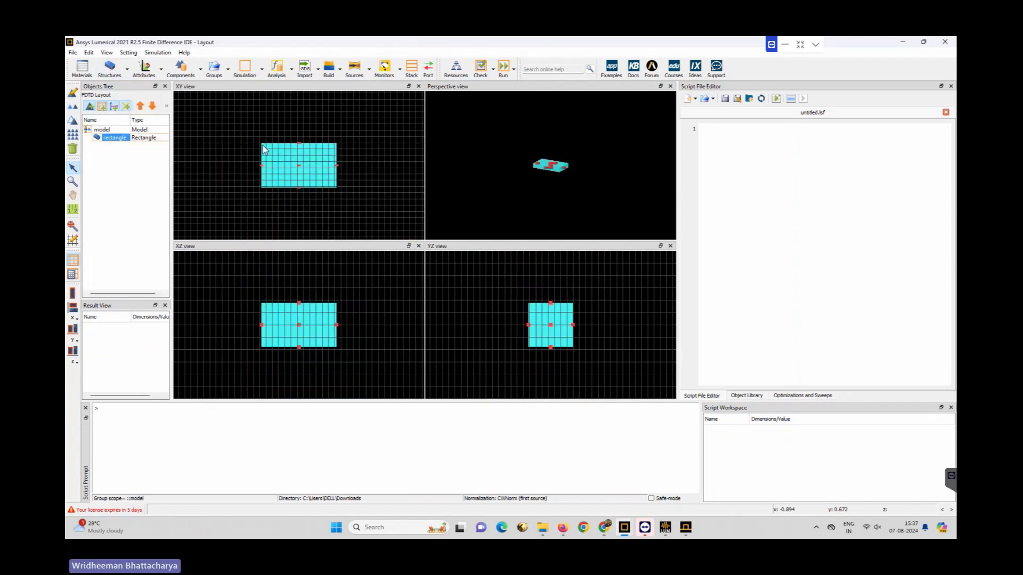
- Browse the rectangle's available materials without changing the selection, and enable overriding its mesh order from the material database
left_click(73, 94)
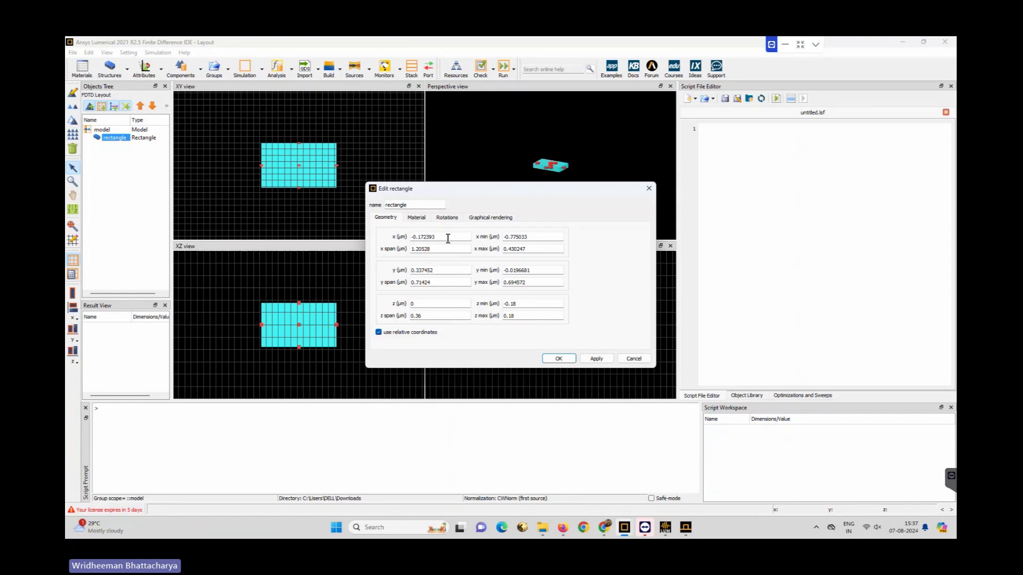
left_click(417, 218)
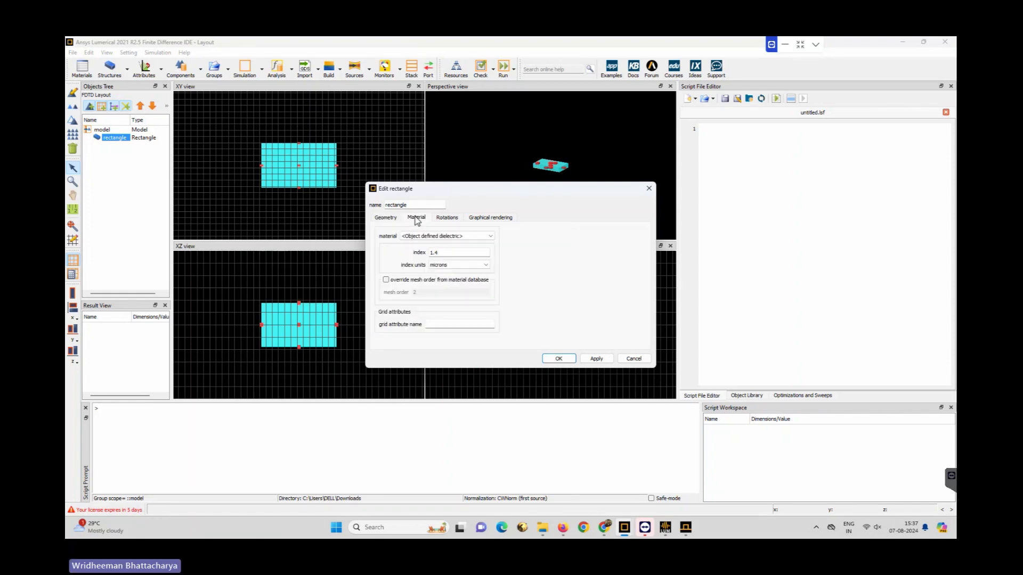
left_click(469, 236)
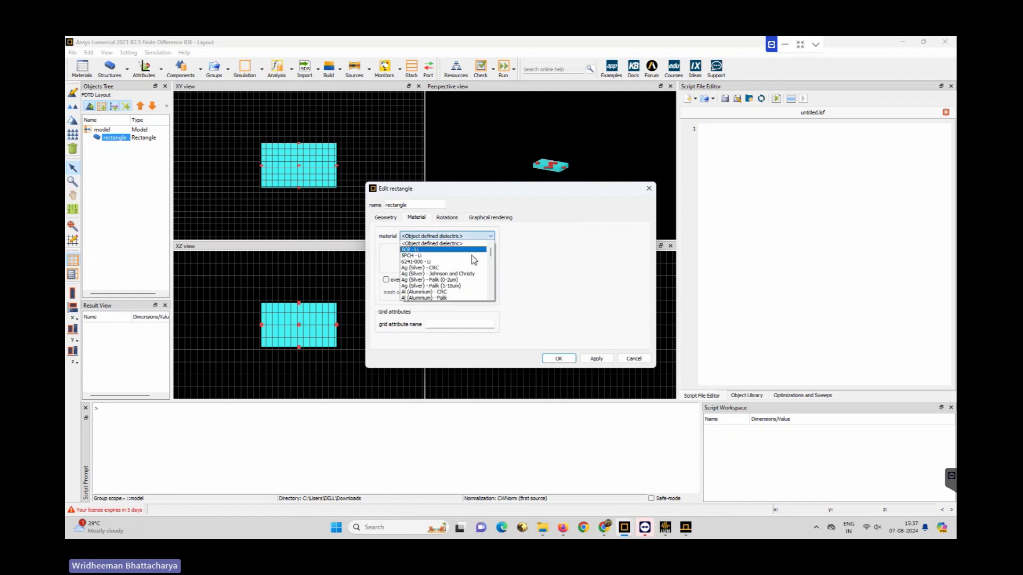
scroll(471, 258, "down", 20)
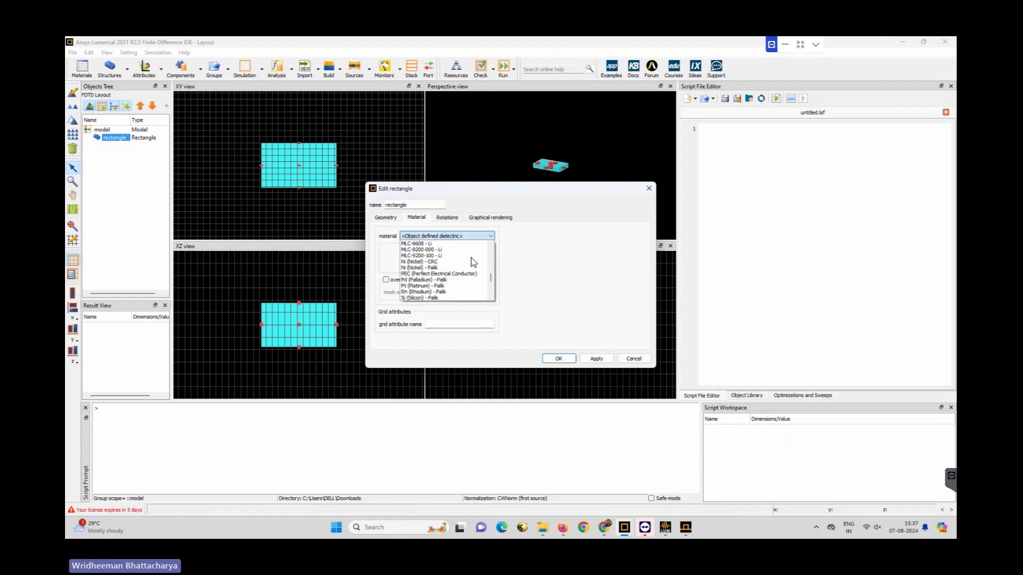
scroll(471, 257, "up", 20)
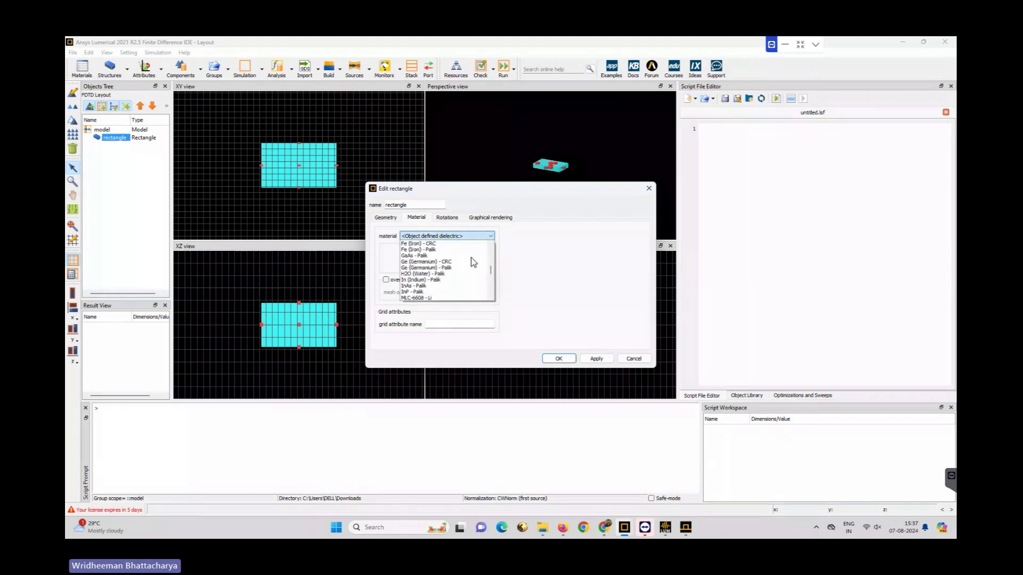
left_click(530, 235)
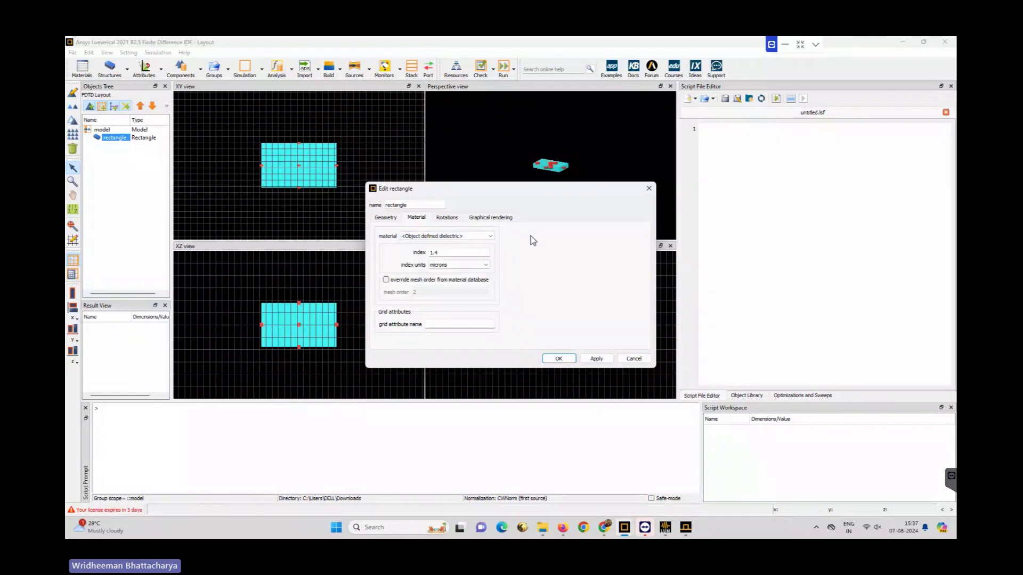
left_click(424, 281)
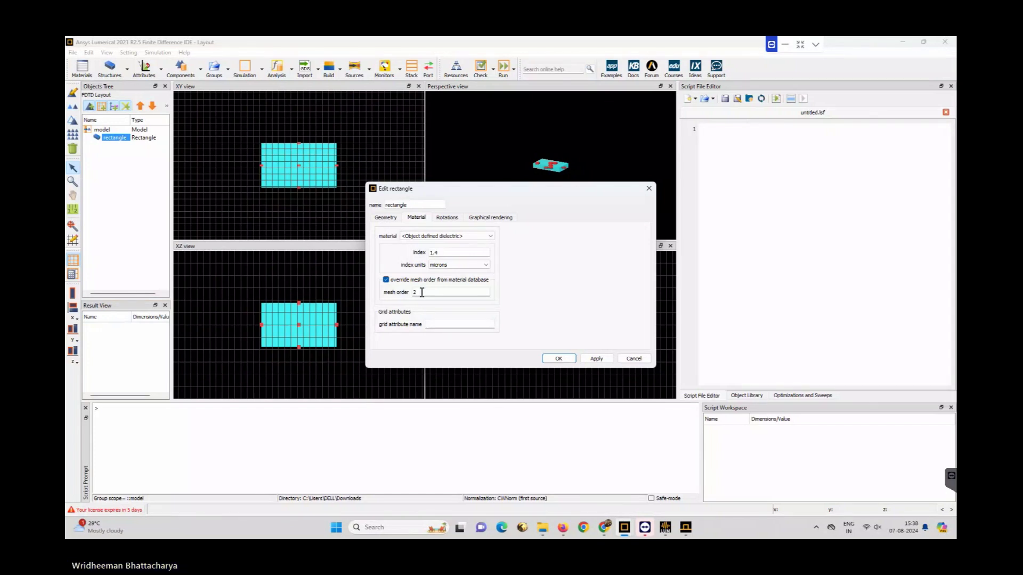
left_click(558, 358)
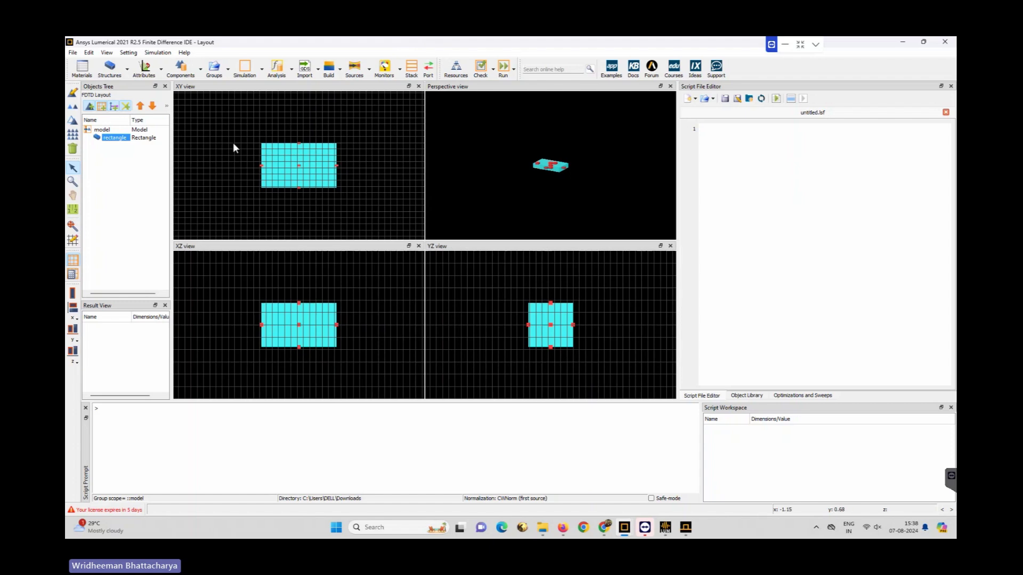
- Add a Circle structure and move it onto the rectangle in the XY view, at about x -0.2 and y 0.3 µm
left_click(127, 69)
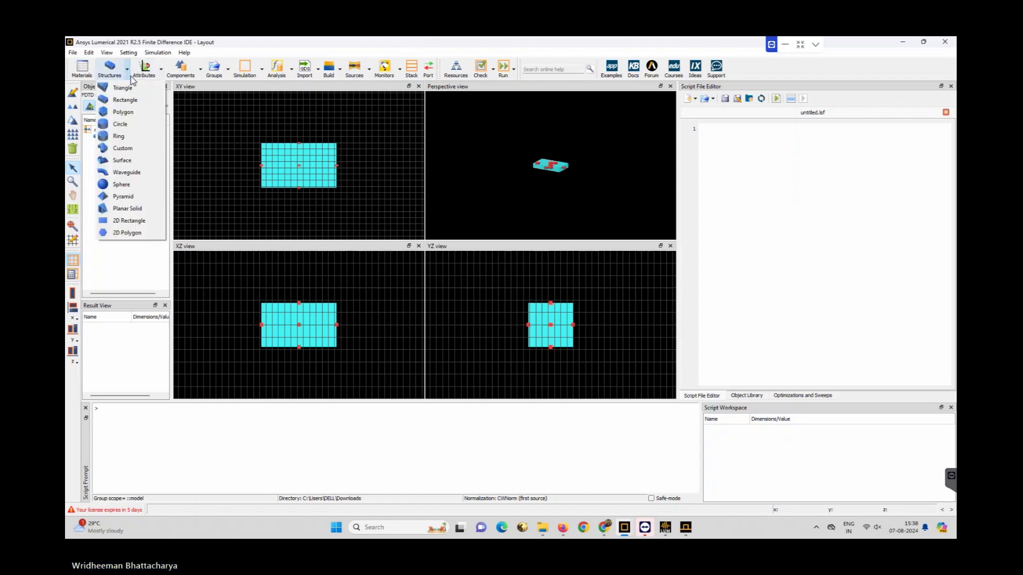
left_click(121, 124)
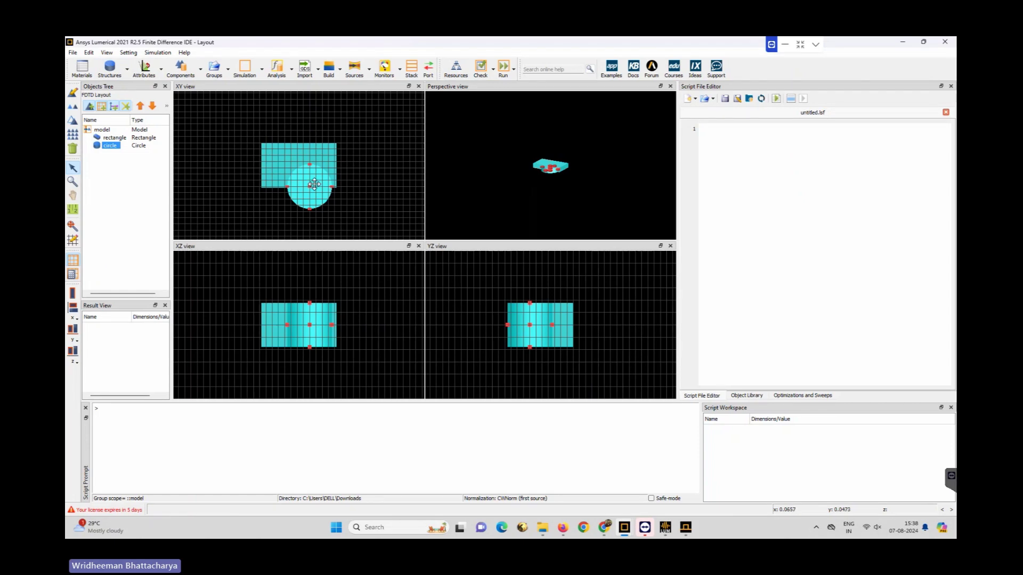
left_click_drag(302, 187, 301, 193)
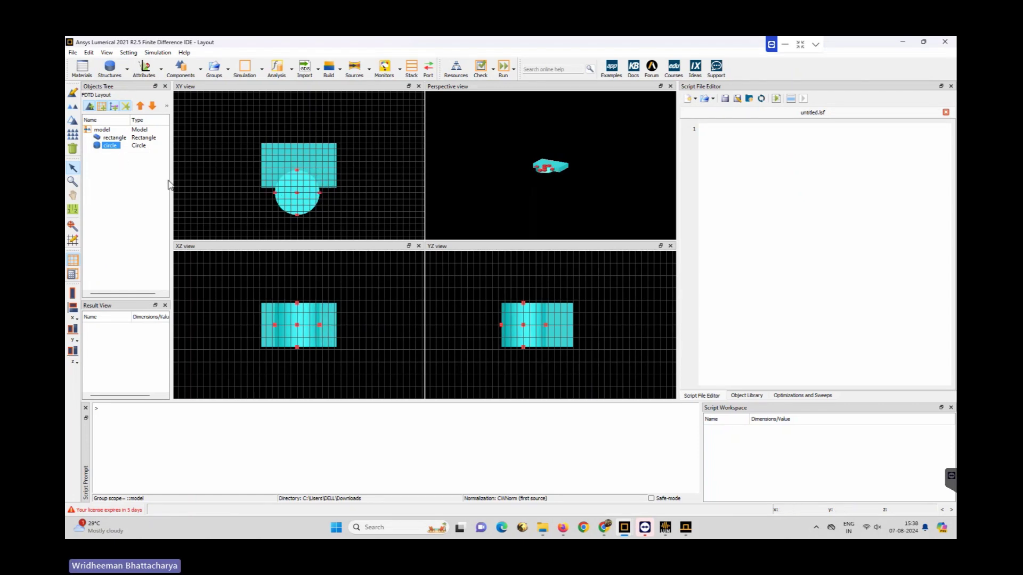
left_click_drag(301, 190, 305, 170)
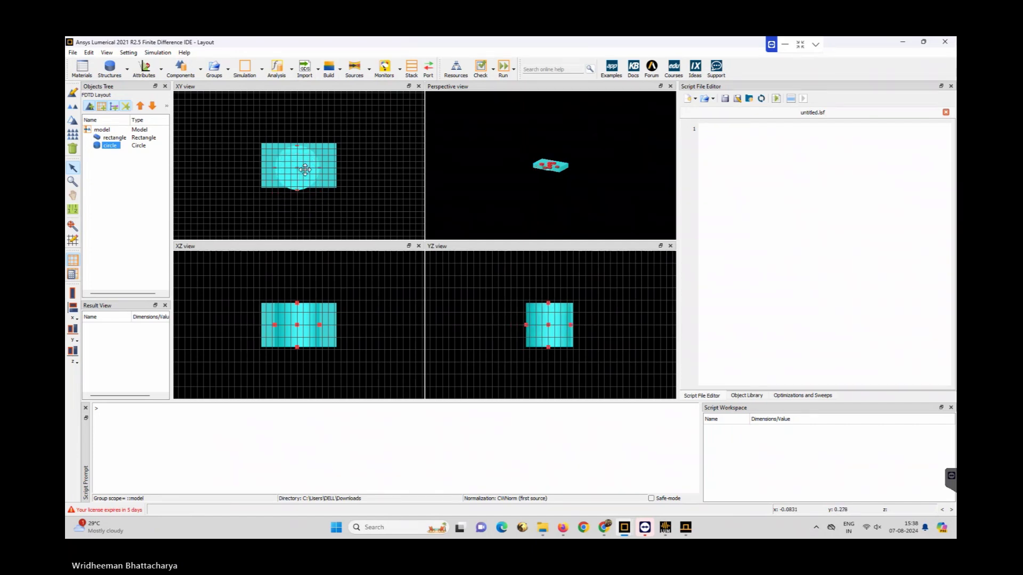
- Centre the rectangle at x 0 and y 0, set its x, y and z spans to 2 µm, and fit the views to it
left_click(98, 136)
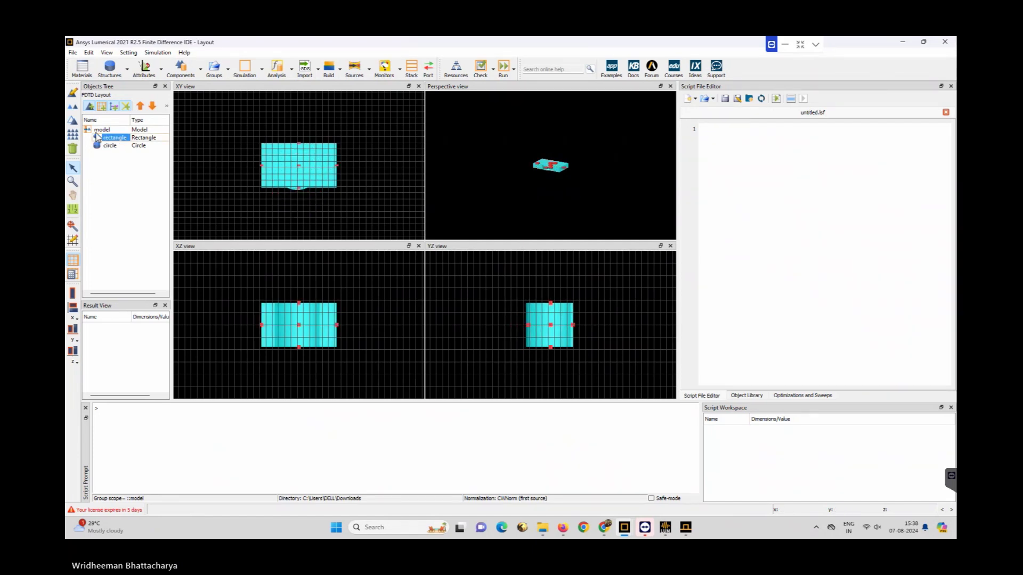
left_click(73, 94)
left_click_drag(445, 238, 406, 240)
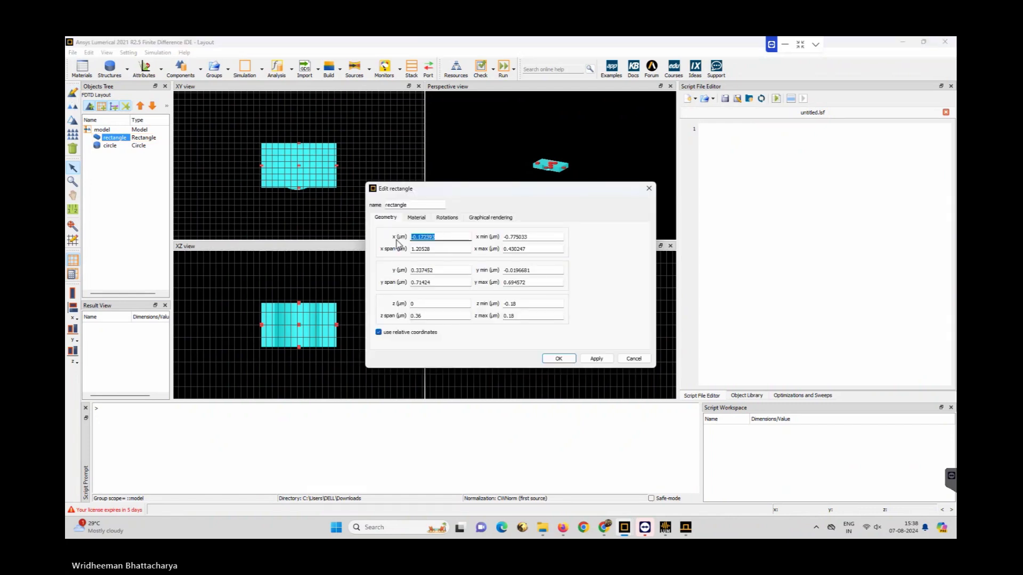
type("0")
left_click_drag(446, 270, 409, 250)
type("0")
type("2")
left_click_drag(438, 282, 410, 283)
type("2")
left_click_drag(431, 316, 401, 316)
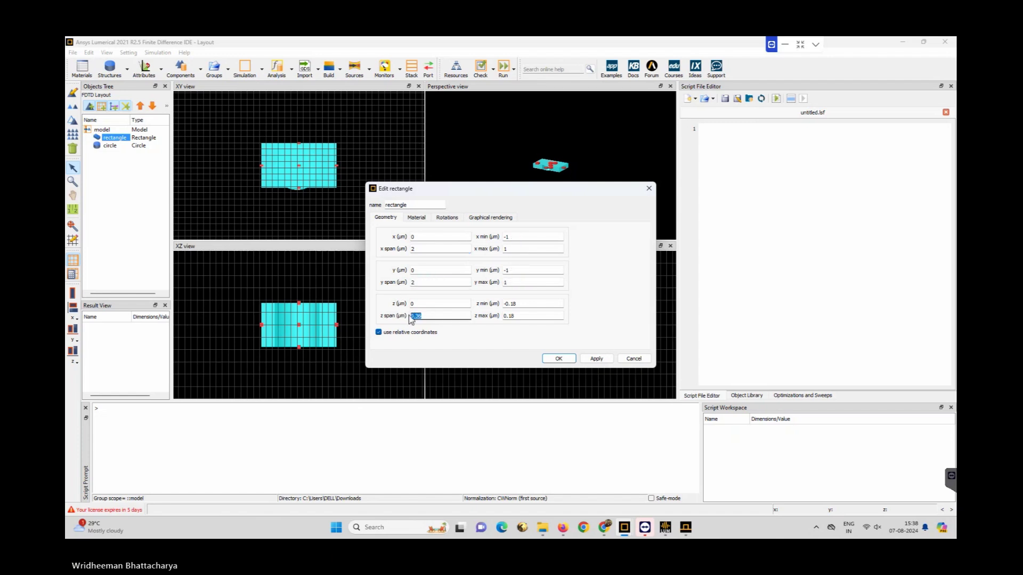
type("2")
left_click(593, 359)
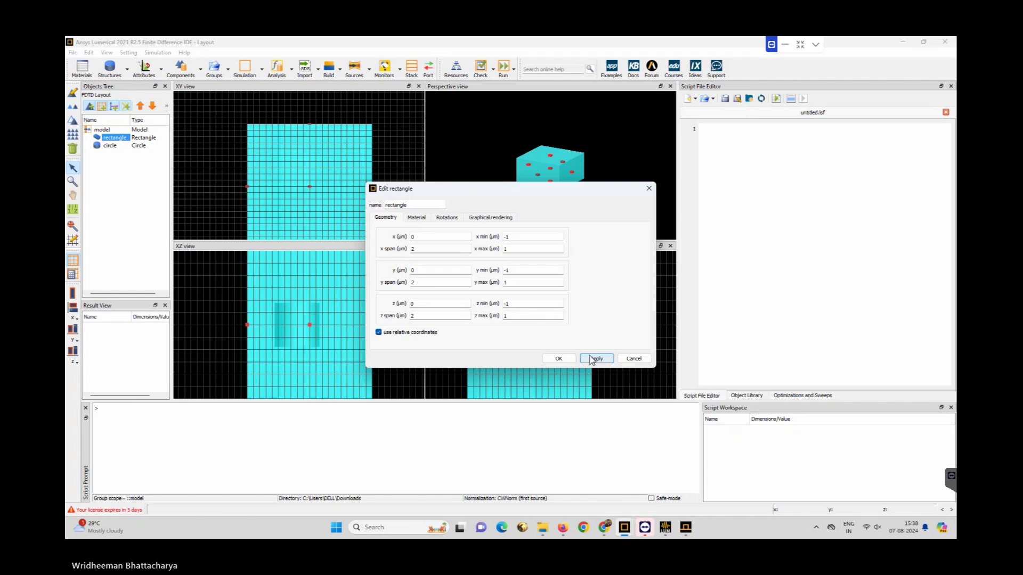
left_click(554, 358)
left_click(73, 225)
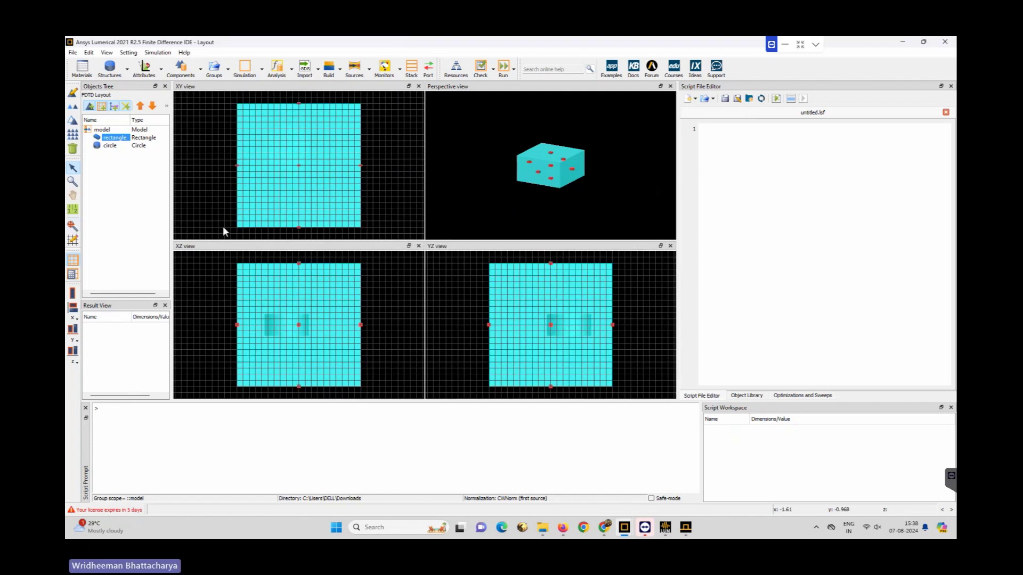
- Assign the Si (Silicon) - Palik material to the rectangle and set its mesh order to 3
double_click(109, 138)
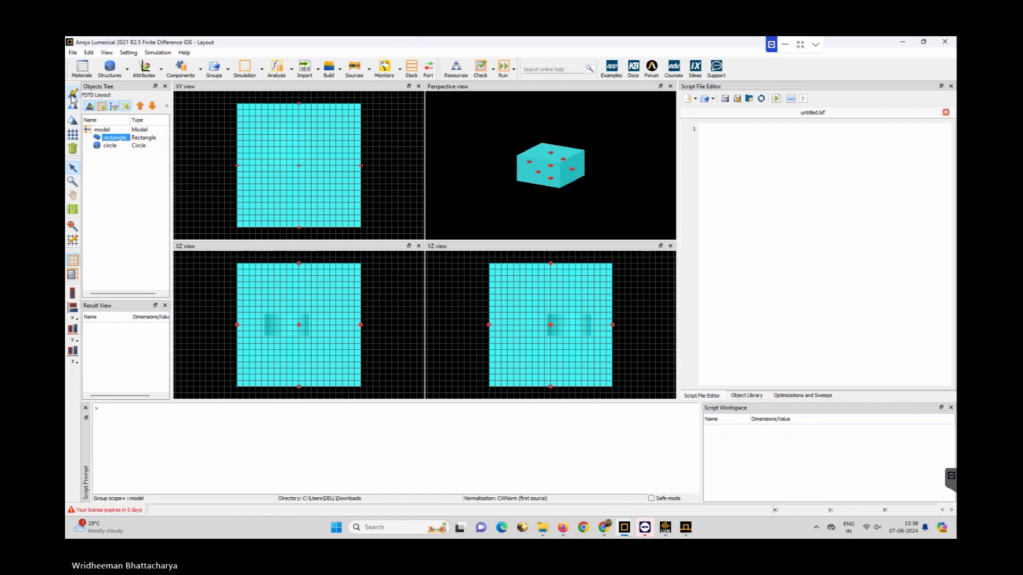
left_click(416, 217)
left_click(447, 236)
scroll(440, 266, "down", 15)
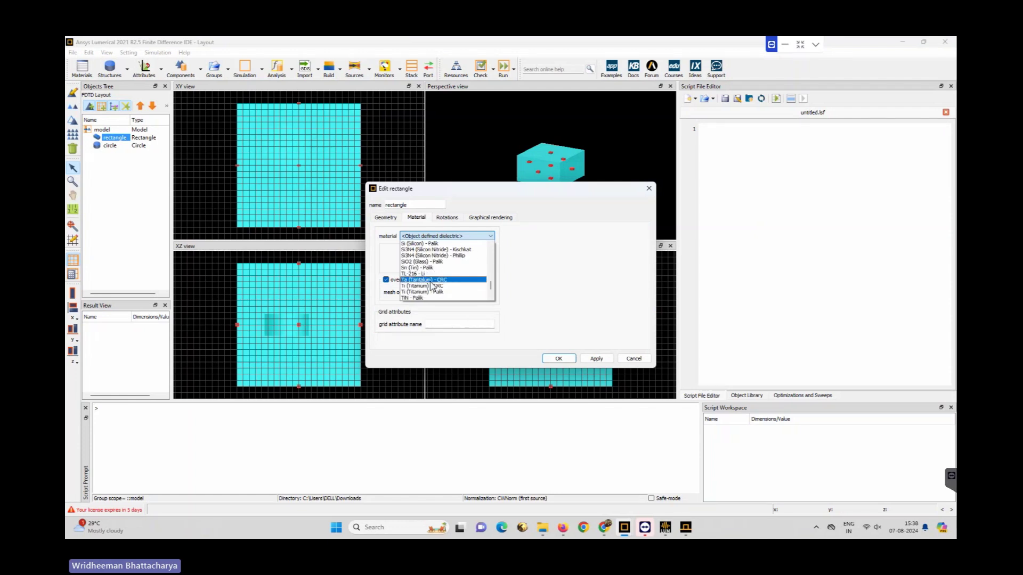
scroll(431, 285, "up", 10)
scroll(431, 285, "down", 2)
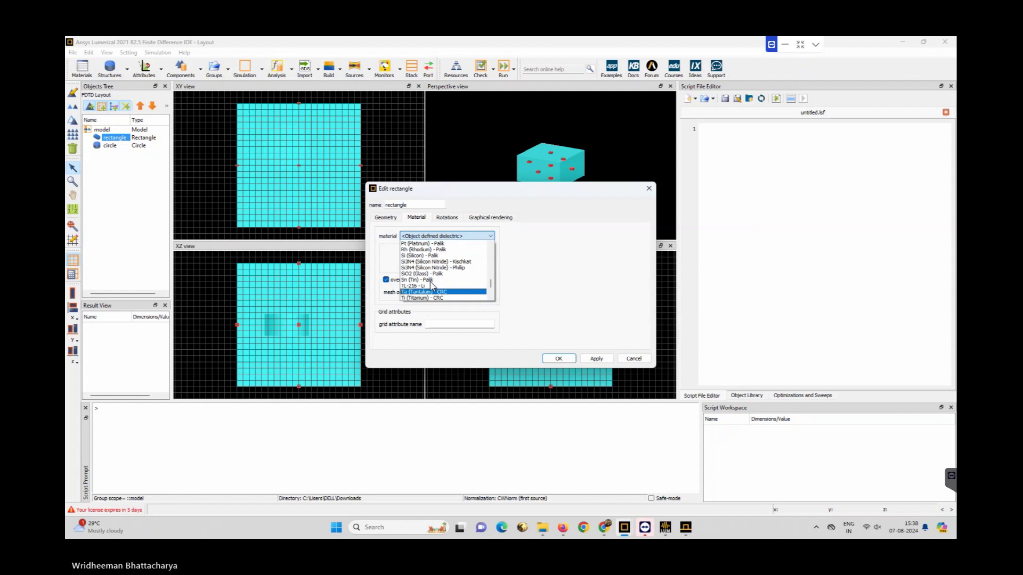
left_click(419, 264)
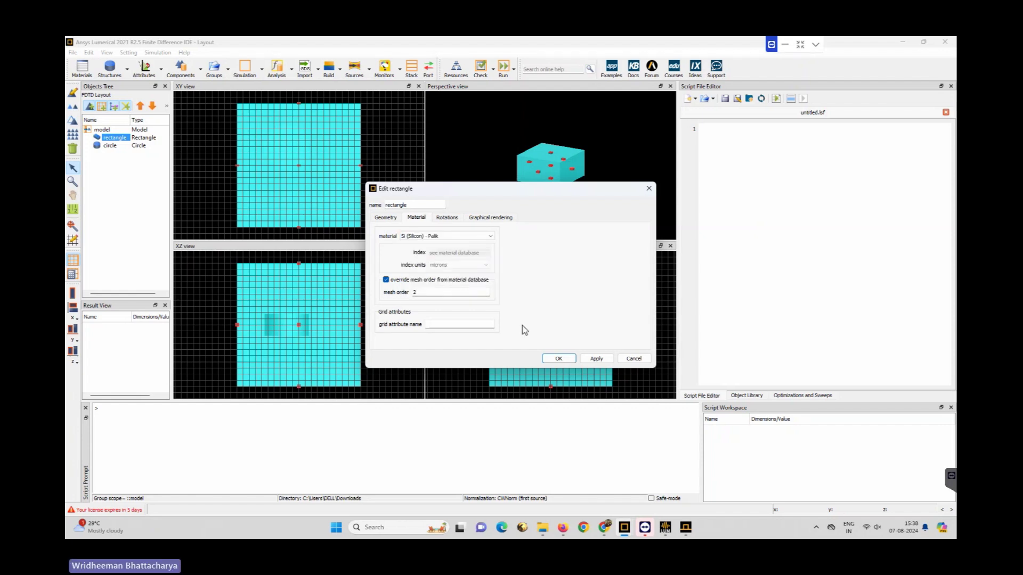
double_click(414, 292)
type("3")
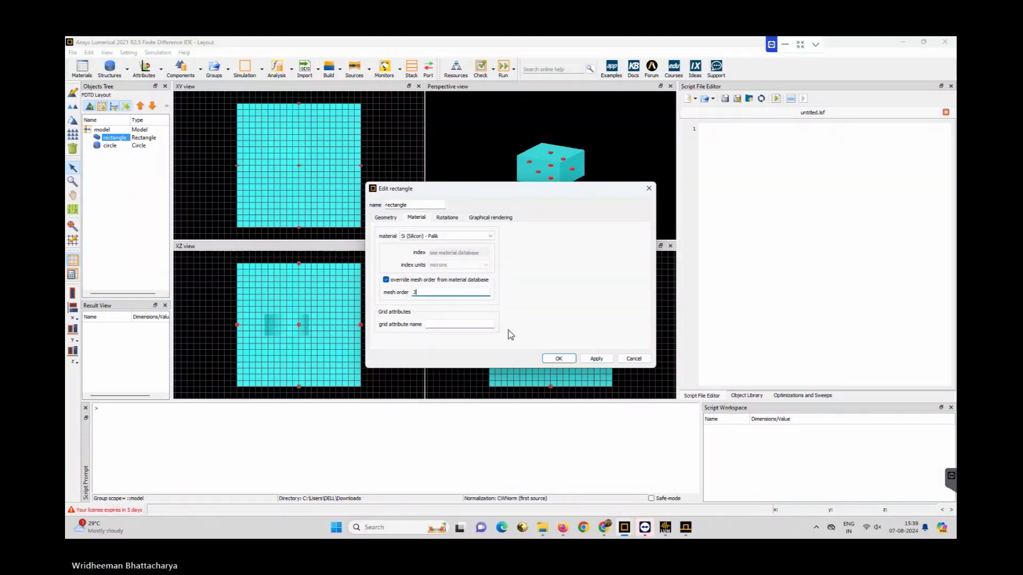
left_click(559, 358)
- Centre the circle at x 0 and y 0, with a z span of 2 µm and a radius of 0.5 µm
left_click(109, 146)
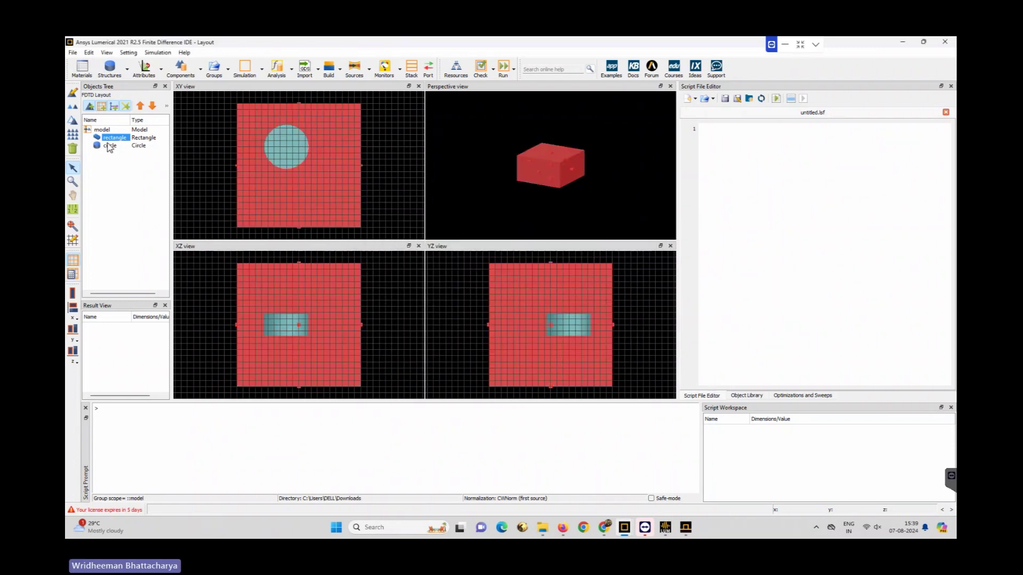
left_click(75, 96)
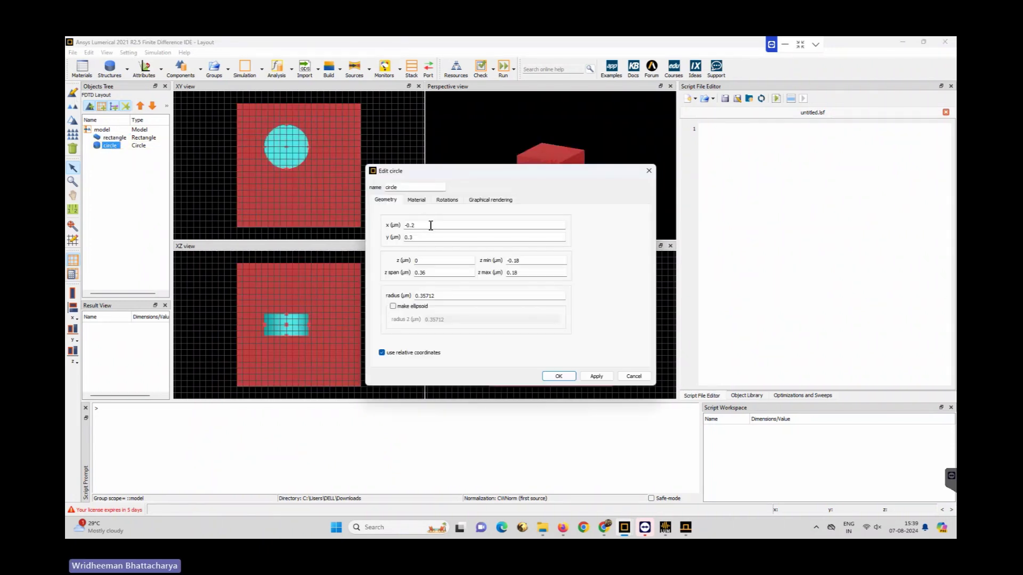
left_click_drag(430, 225, 402, 226)
type("0")
key("Tab")
type("0")
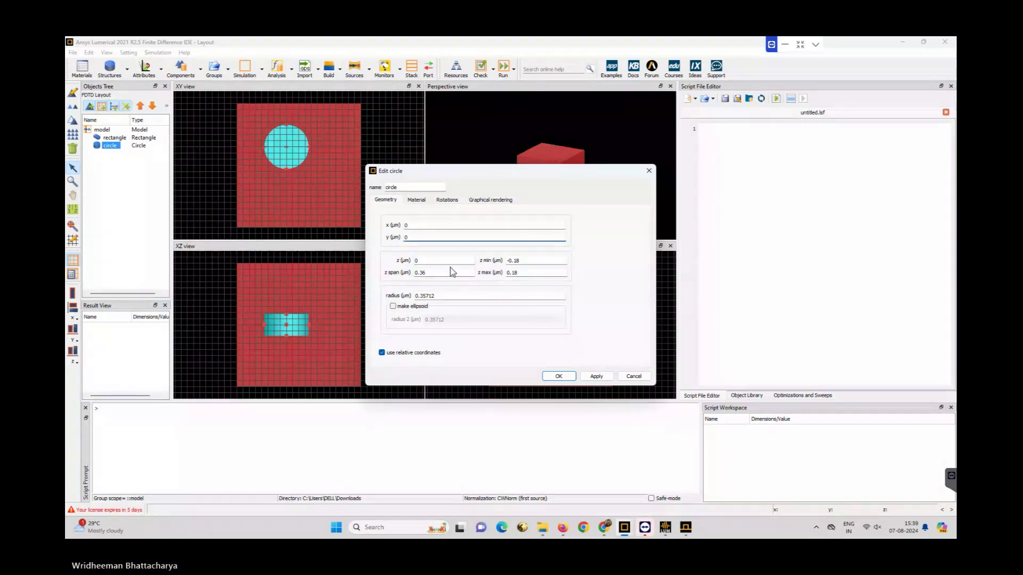
left_click_drag(432, 273, 402, 278)
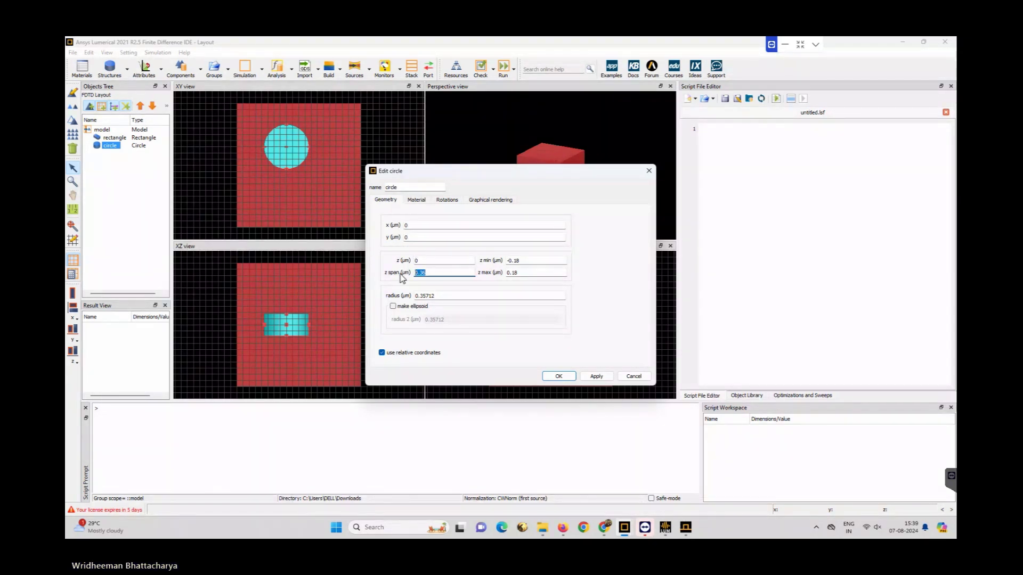
type("2")
key("Tab")
key("BackSpace")
type(".5")
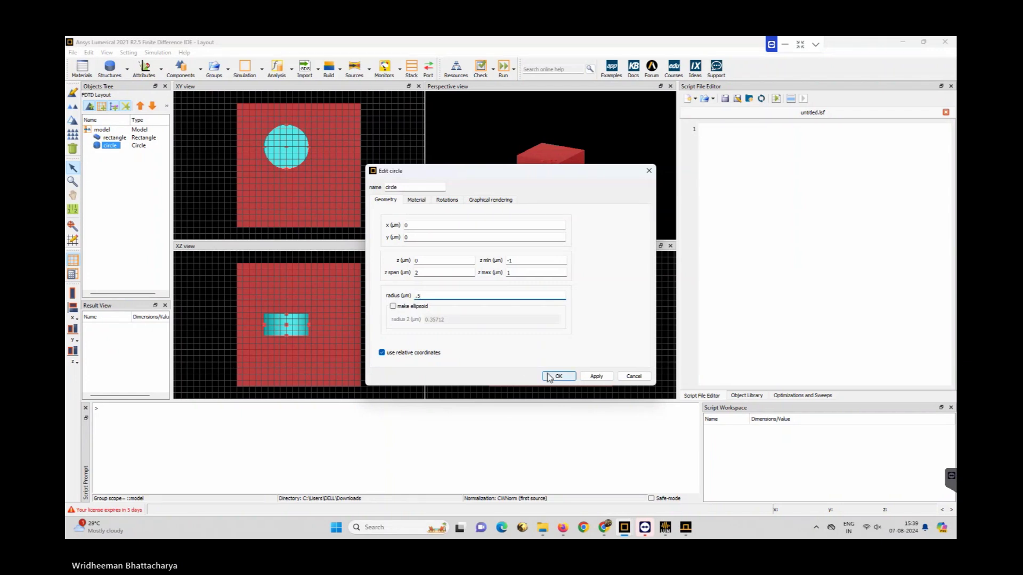
left_click(597, 376)
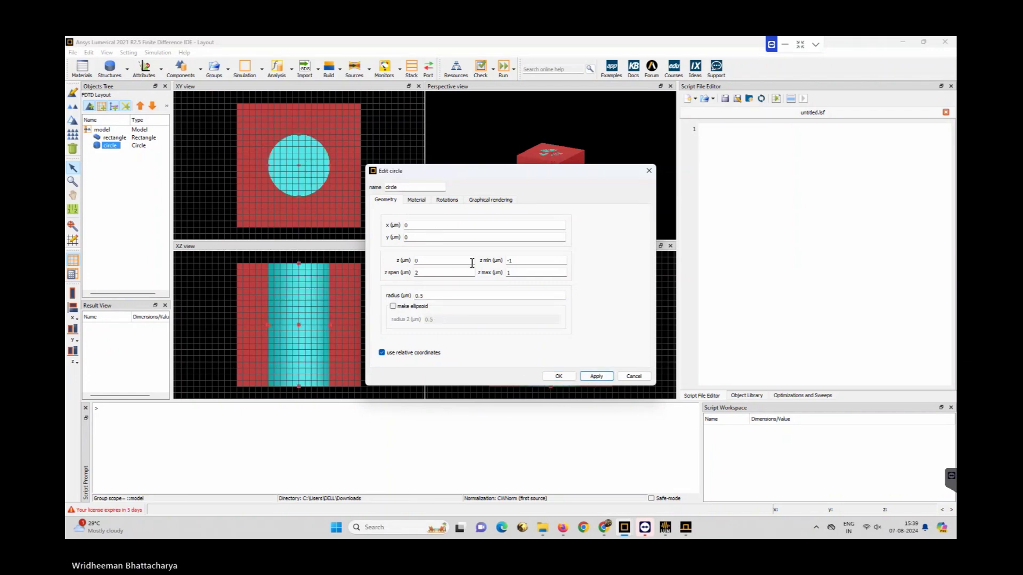
- Assign the SiO2 (Glass) - Palik material to the circle and override its mesh order with 1
left_click(417, 200)
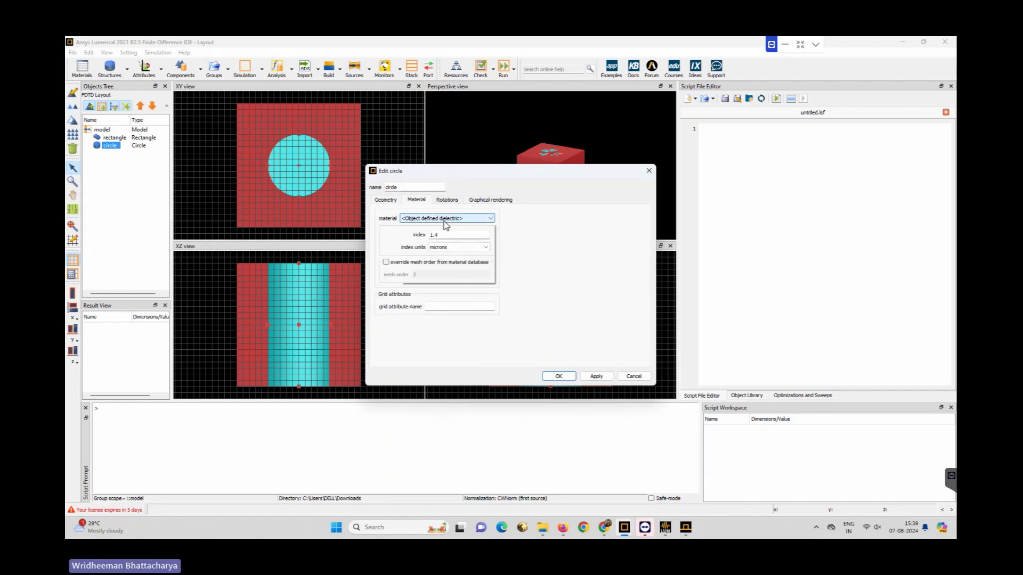
left_click(445, 219)
scroll(446, 245, "down", 8)
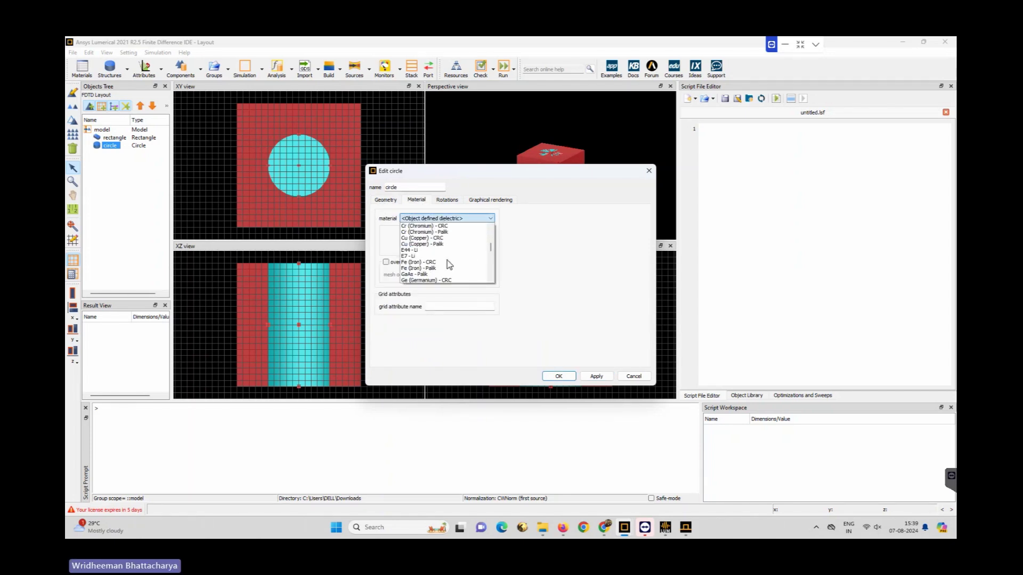
scroll(446, 264, "down", 3)
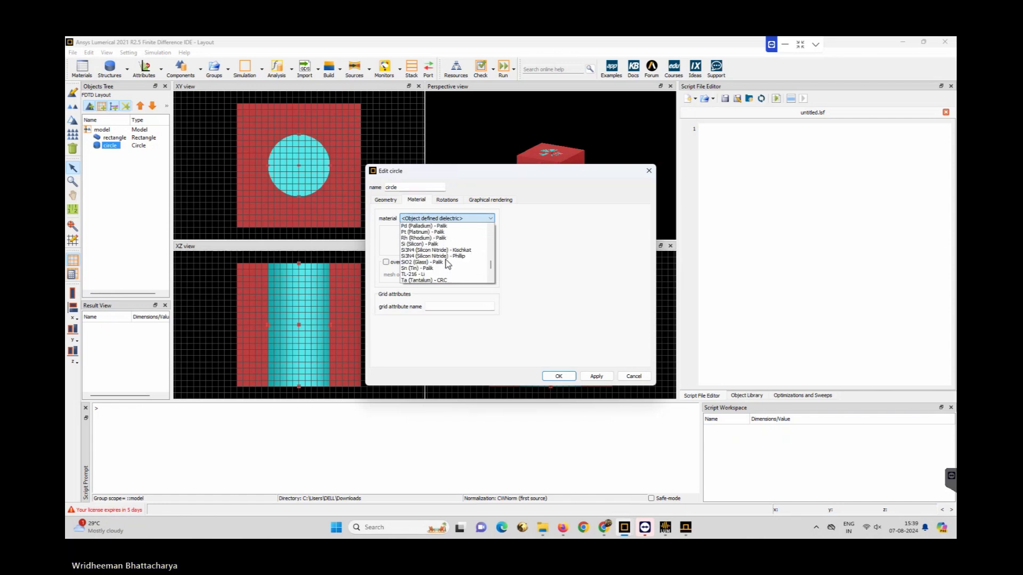
left_click(435, 263)
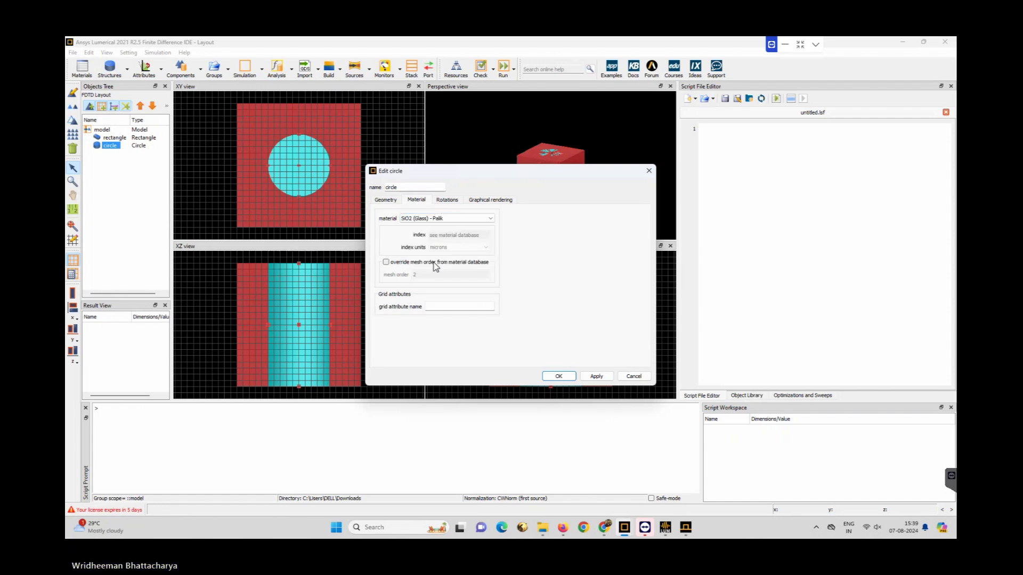
left_click(392, 263)
double_click(411, 275)
type("1")
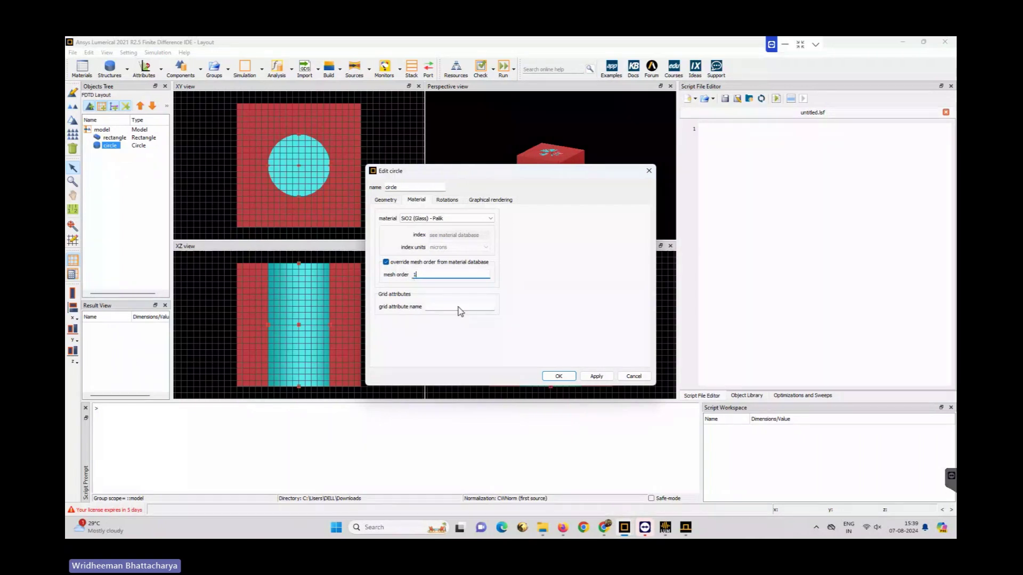
left_click(554, 377)
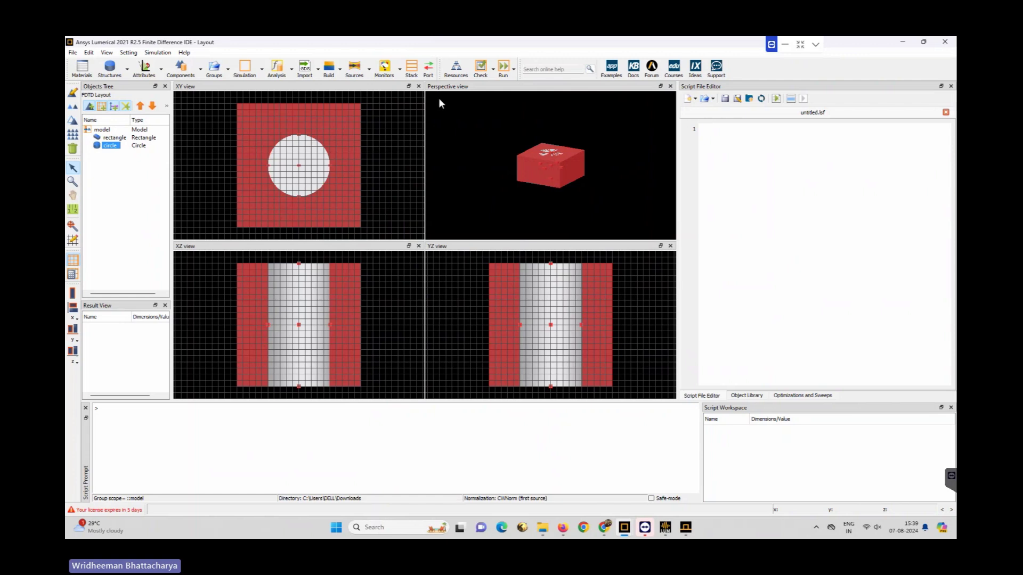
- Add a refractive index monitor across the rectangle and circle in the XY plane
left_click(399, 68)
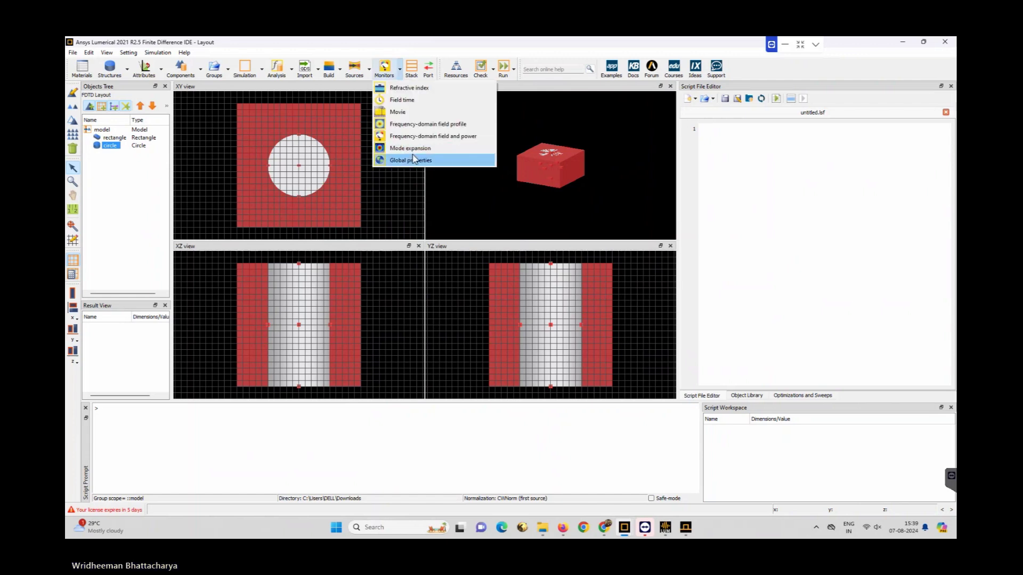
left_click(406, 87)
scroll(325, 193, "down", 3)
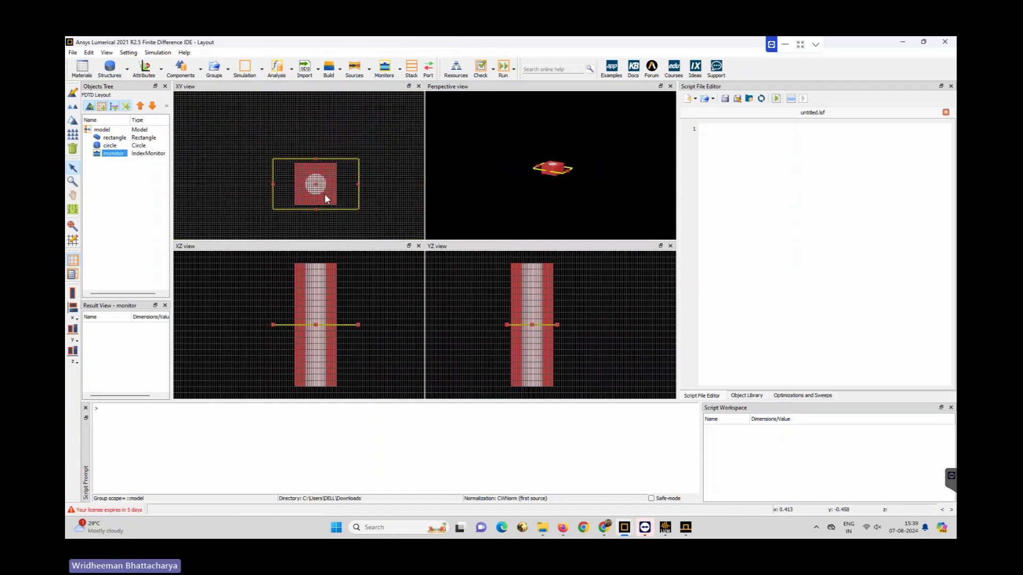
scroll(325, 194, "up", 3)
left_click(183, 149)
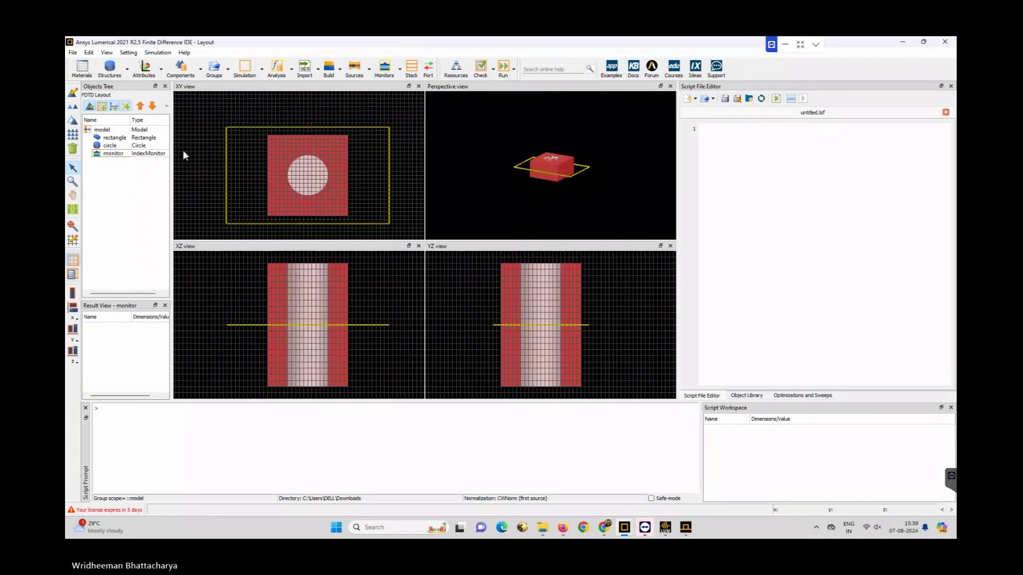
- Add an FDTD simulation region around the structures and centre it at x 0 and y 0
left_click(262, 69)
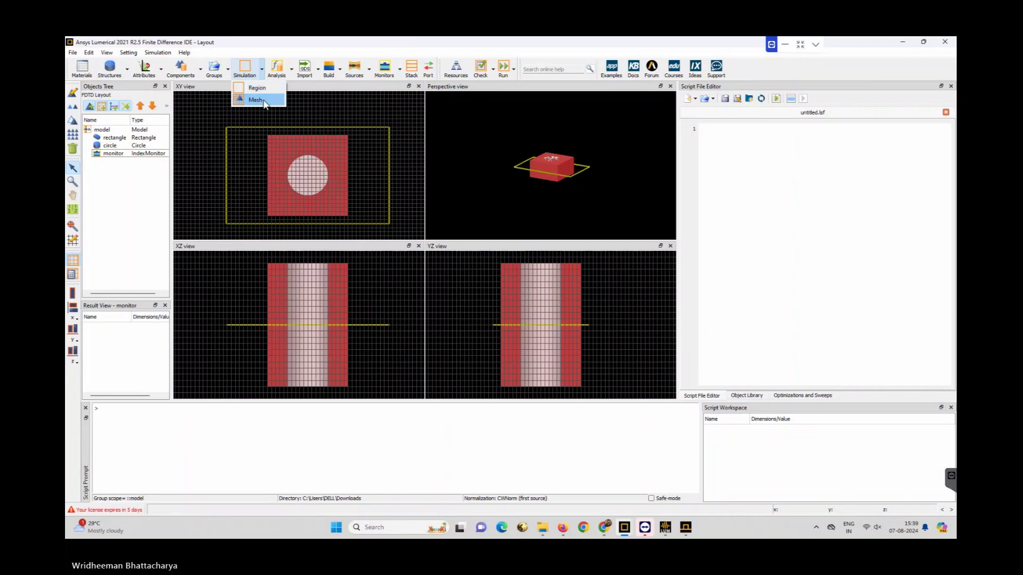
left_click(265, 92)
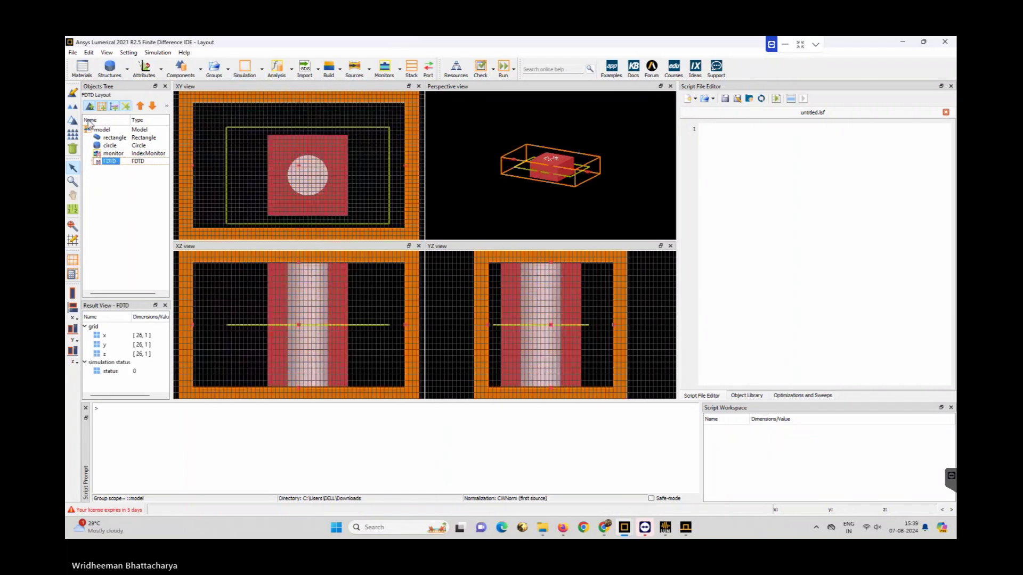
left_click(73, 95)
left_click(358, 153)
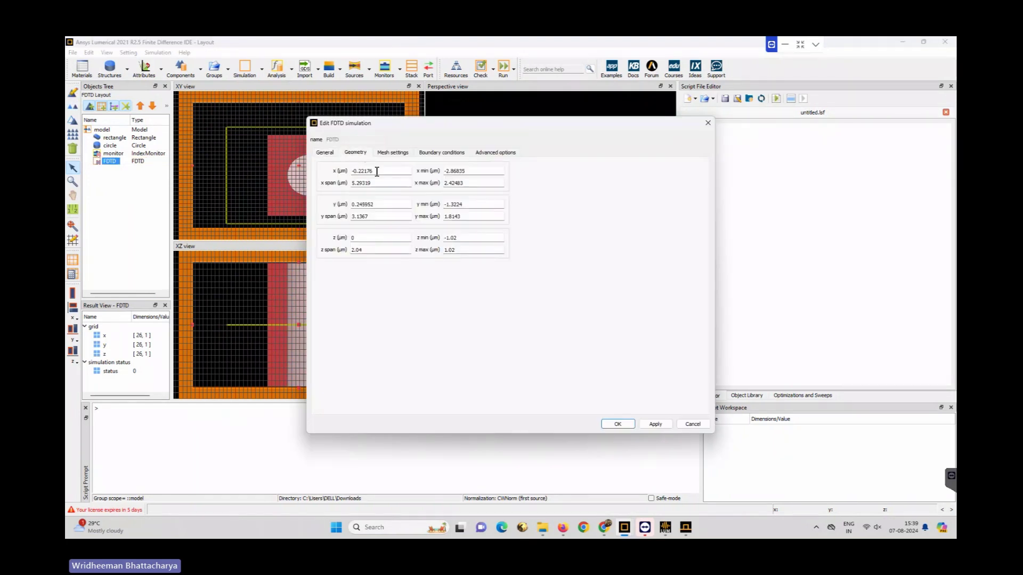
left_click(379, 170)
double_click(383, 171)
type("0")
key("Tab")
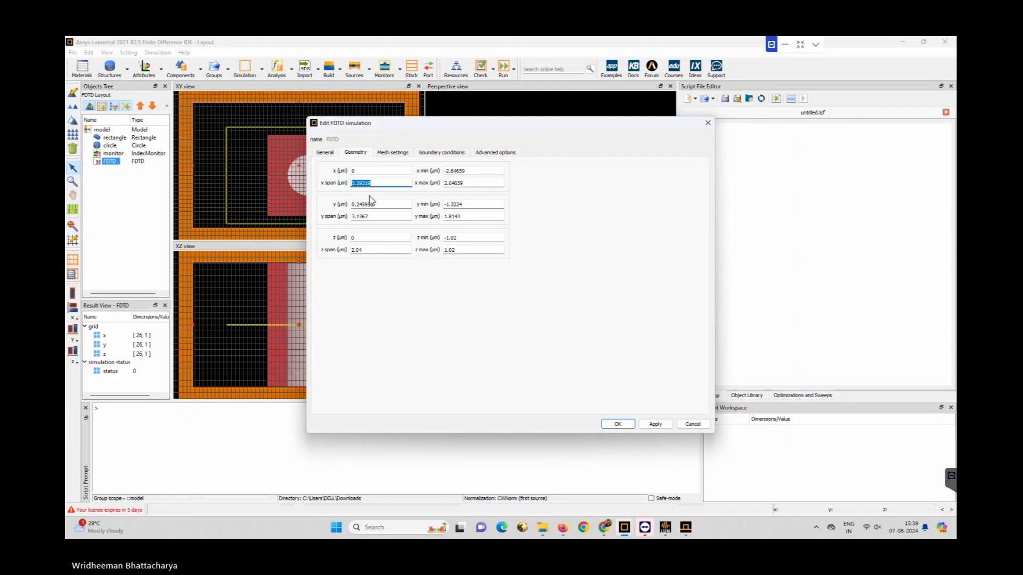
double_click(368, 204)
type("0")
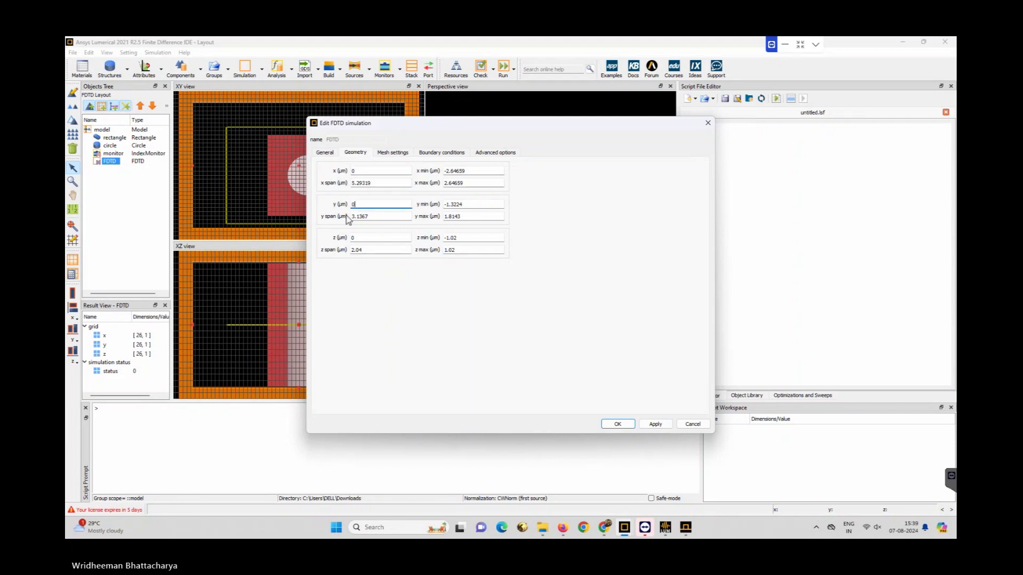
left_click(659, 425)
left_click(619, 424)
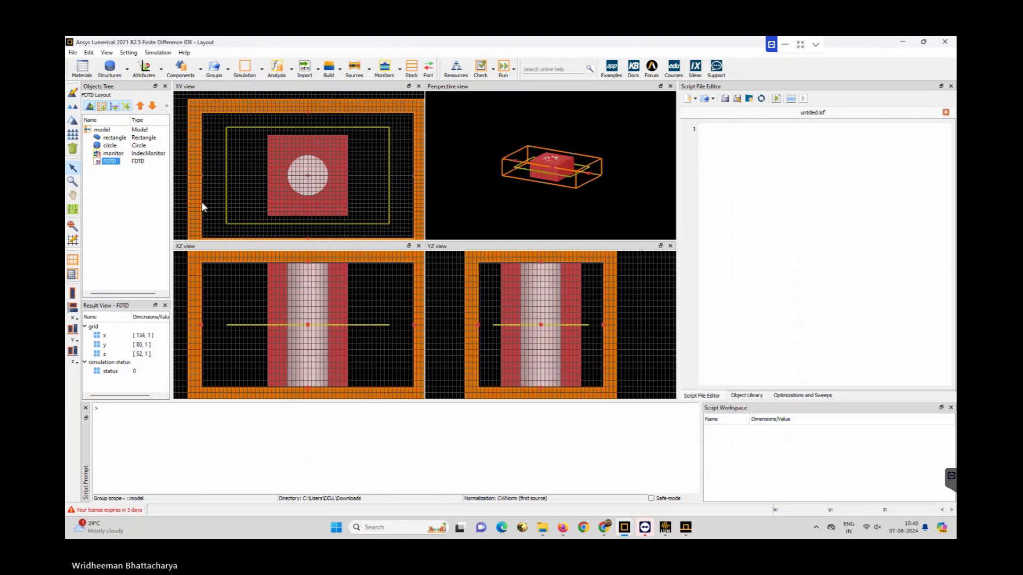
- Visualize the index preview of the refractive index monitor, close the plot and select the rectangle
right_click(114, 154)
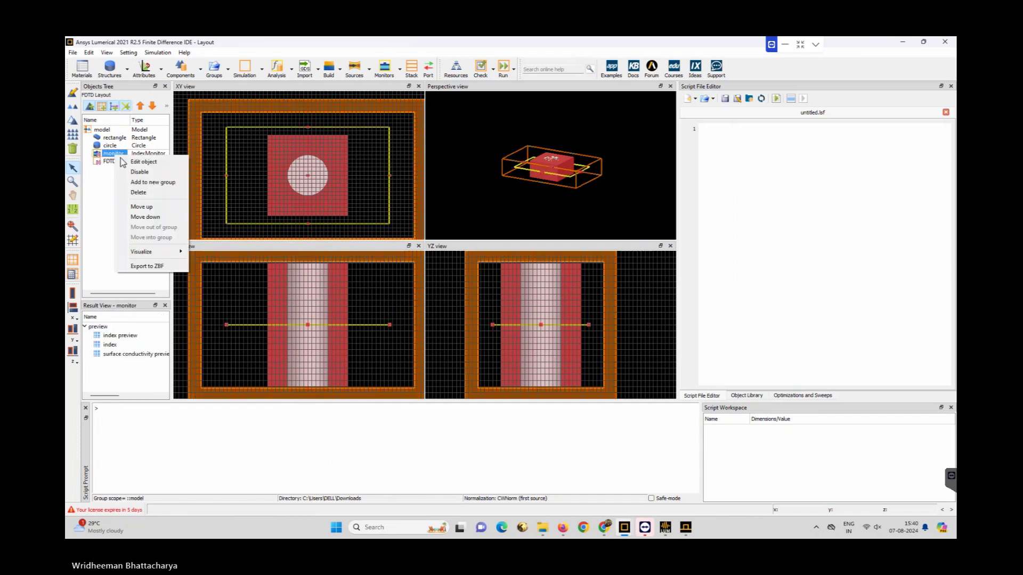
mouse_move(177, 252)
left_click(210, 252)
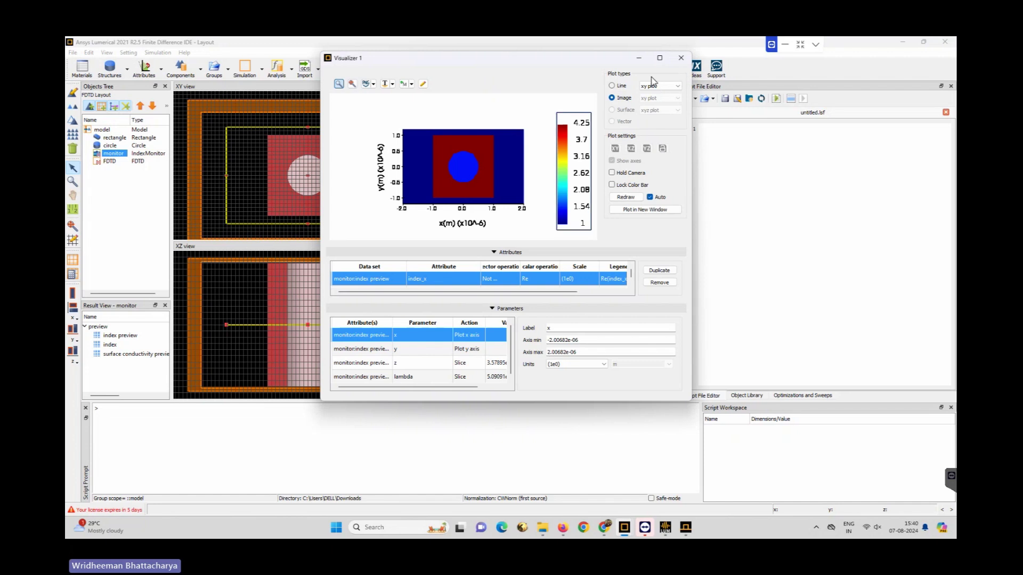
left_click(681, 58)
left_click(351, 169)
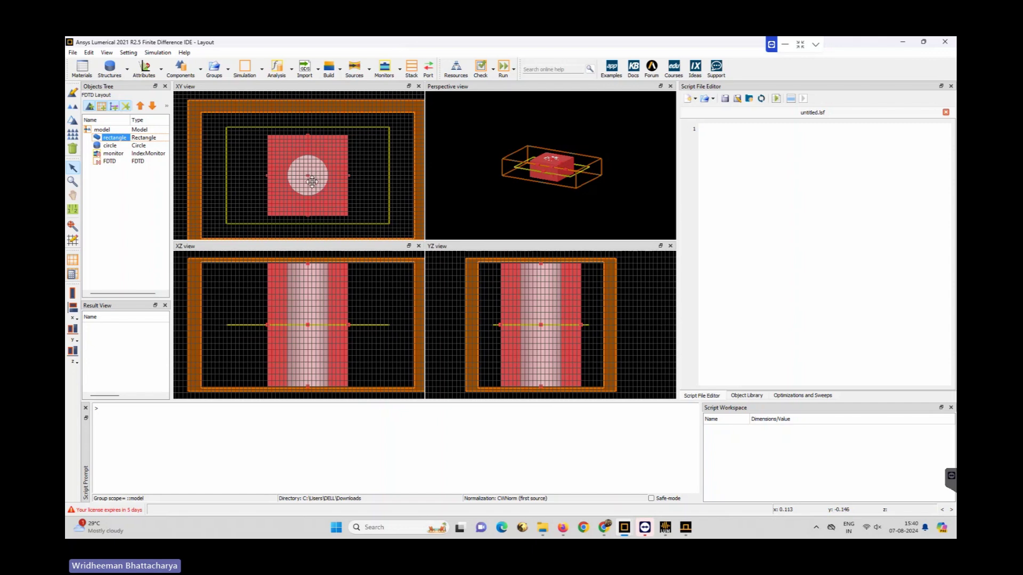
- Review the circle's material assignment and look through the list of available materials
left_click(110, 146)
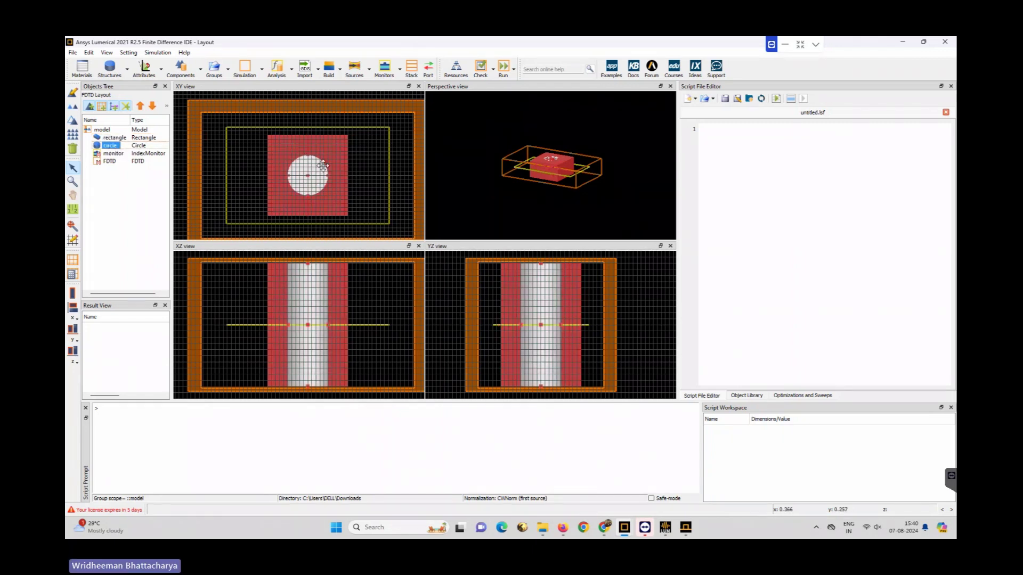
right_click(118, 150)
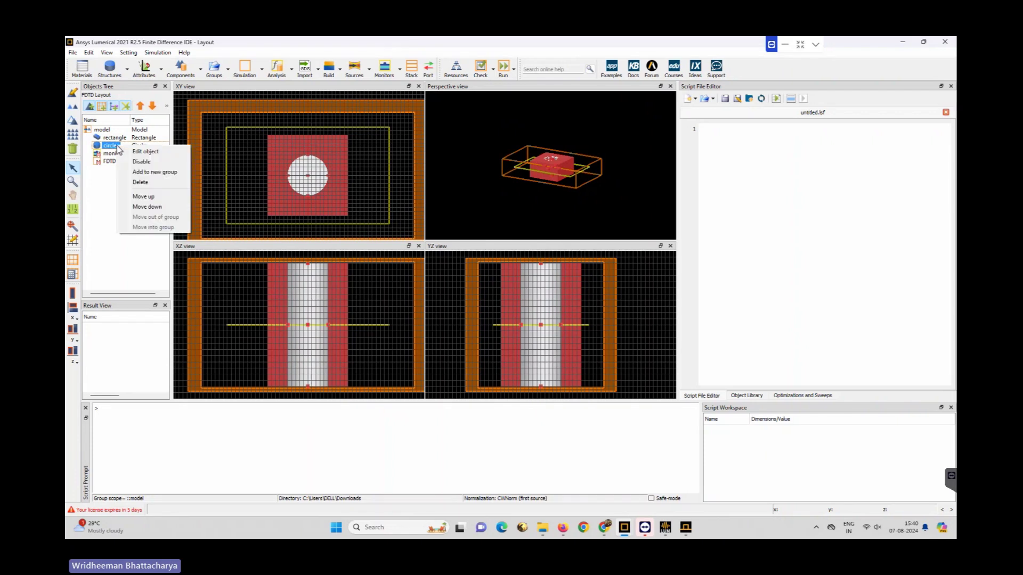
left_click(140, 156)
left_click(416, 200)
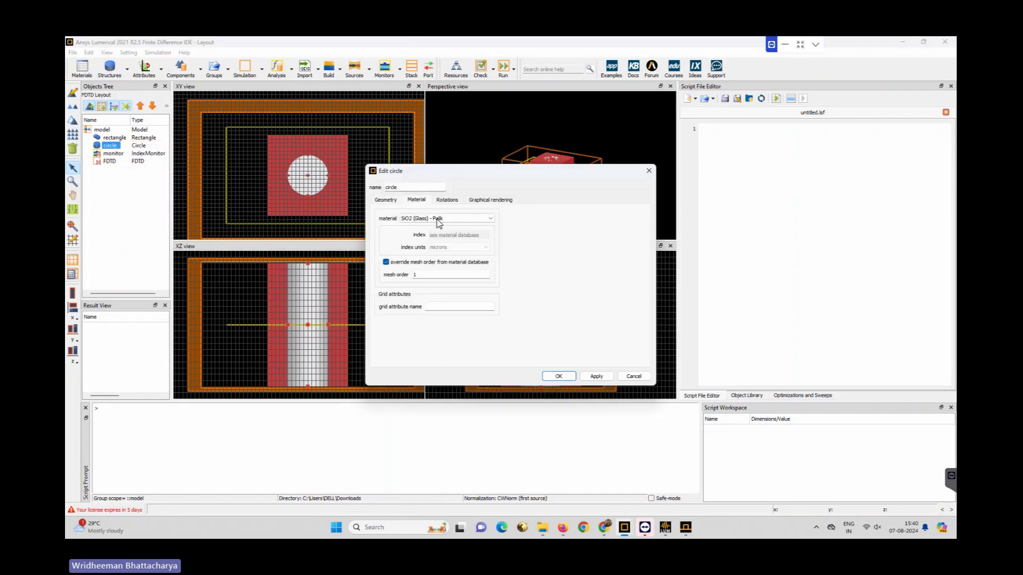
left_click(469, 218)
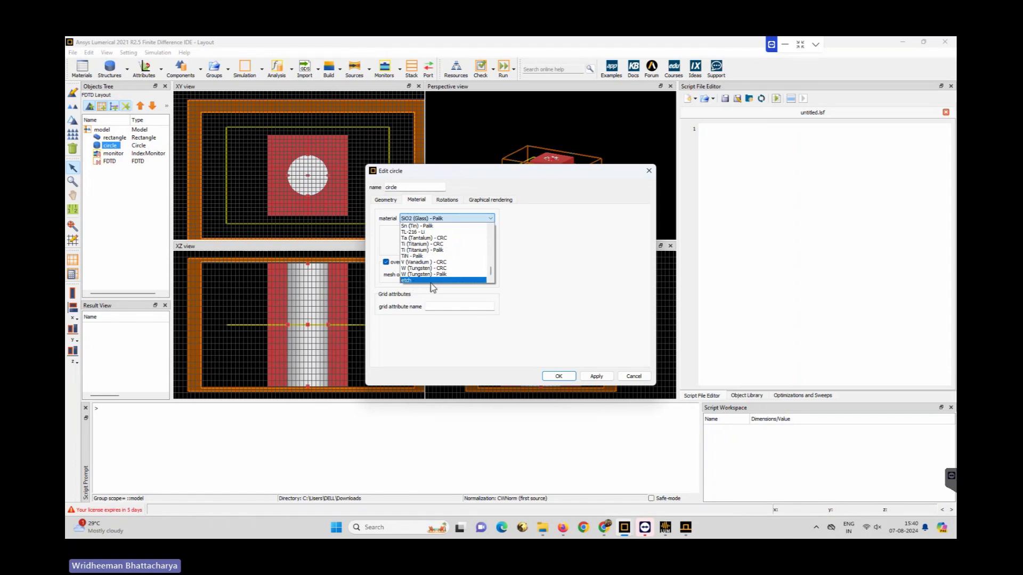
left_click(547, 261)
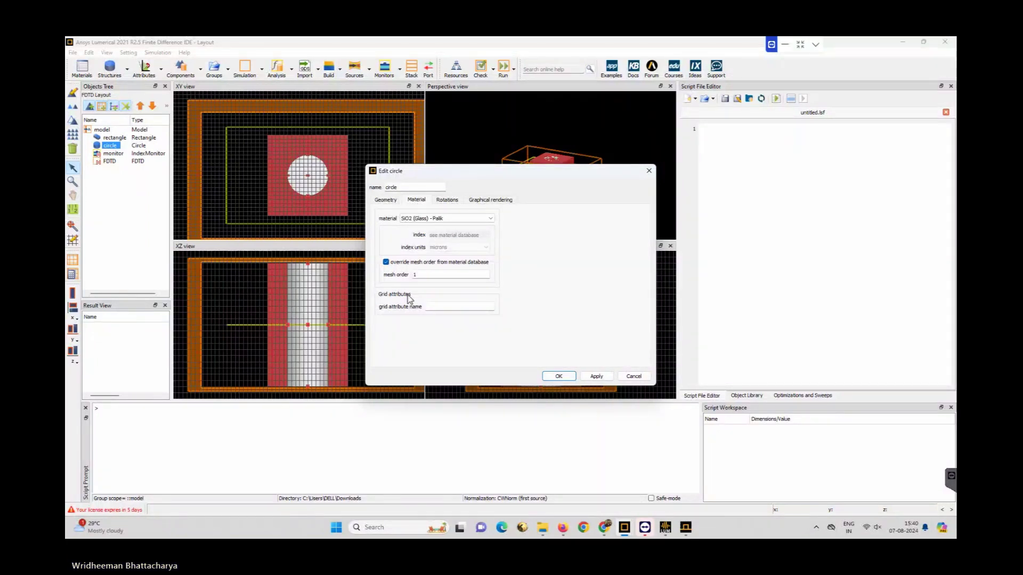
left_click(566, 377)
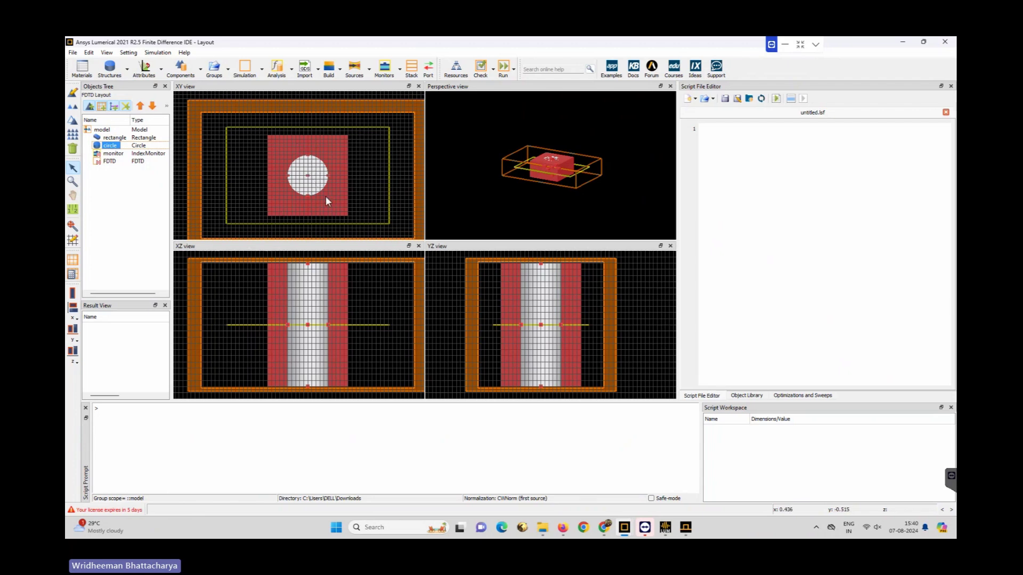
- Check the circle's geometry values and its mesh order override
right_click(113, 150)
left_click(143, 156)
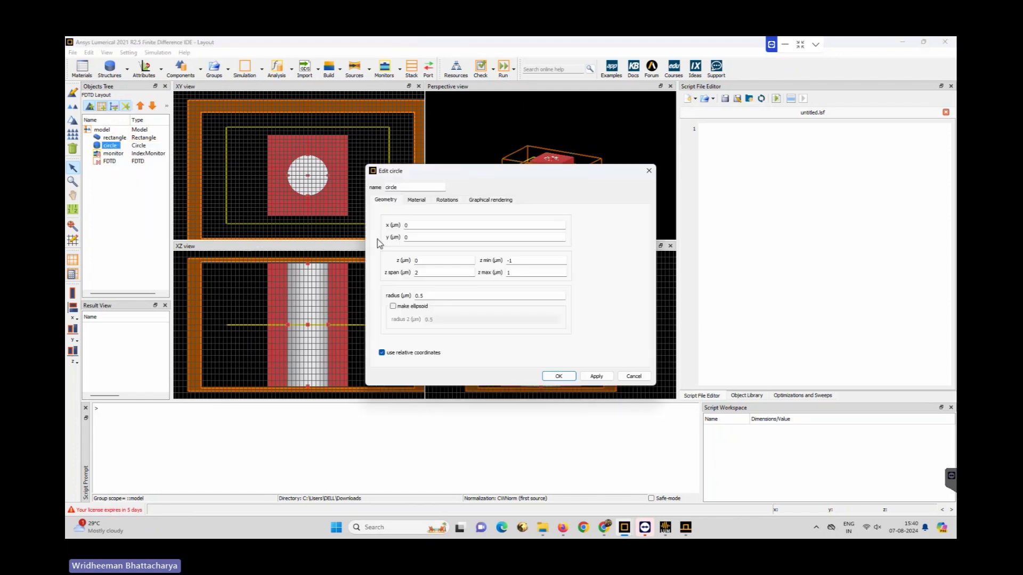
left_click(416, 201)
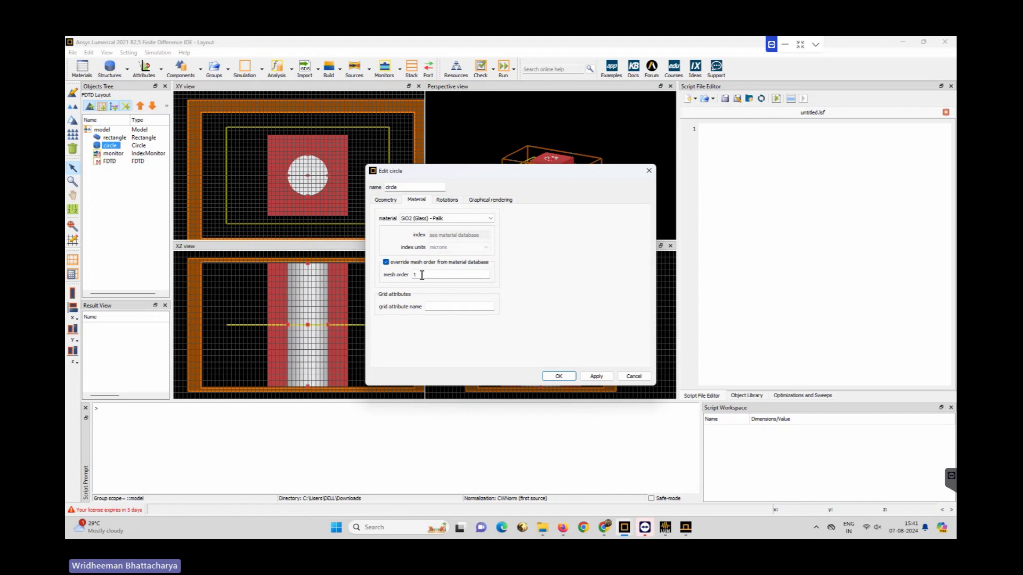
left_click(559, 376)
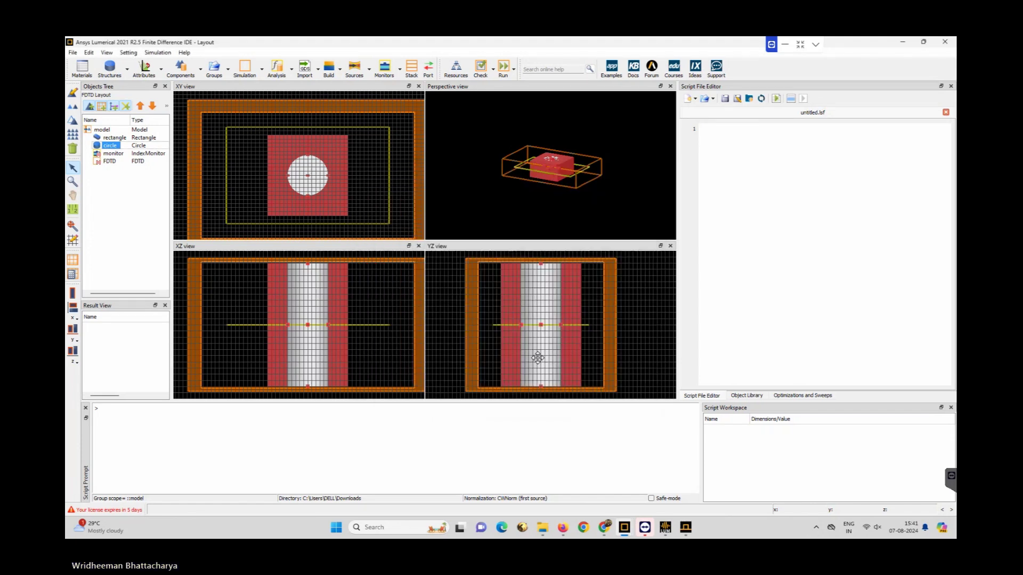
- Plot the monitor's index preview again to examine the circle inside the rectangle, and close the plot
right_click(119, 154)
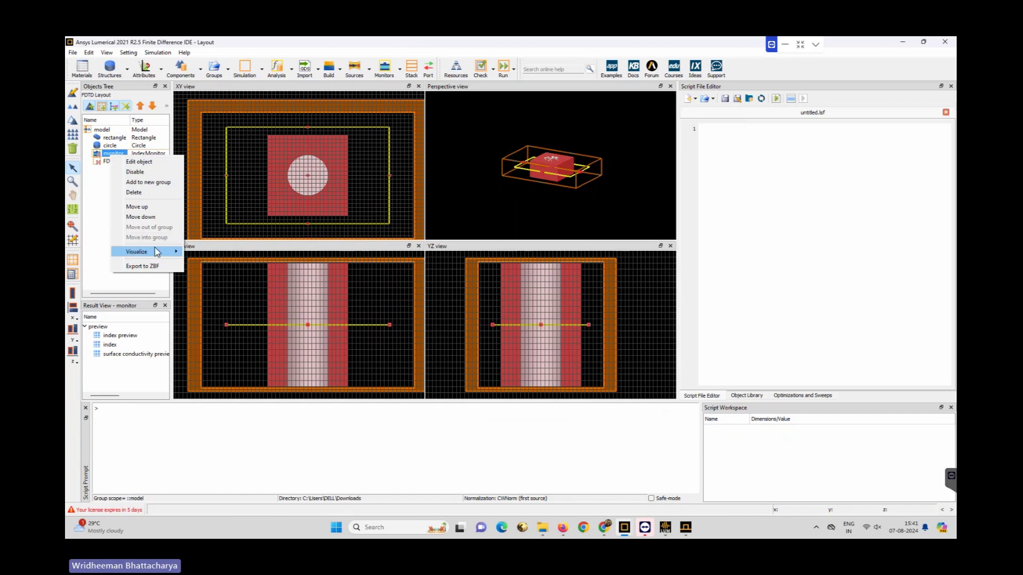
left_click(105, 181)
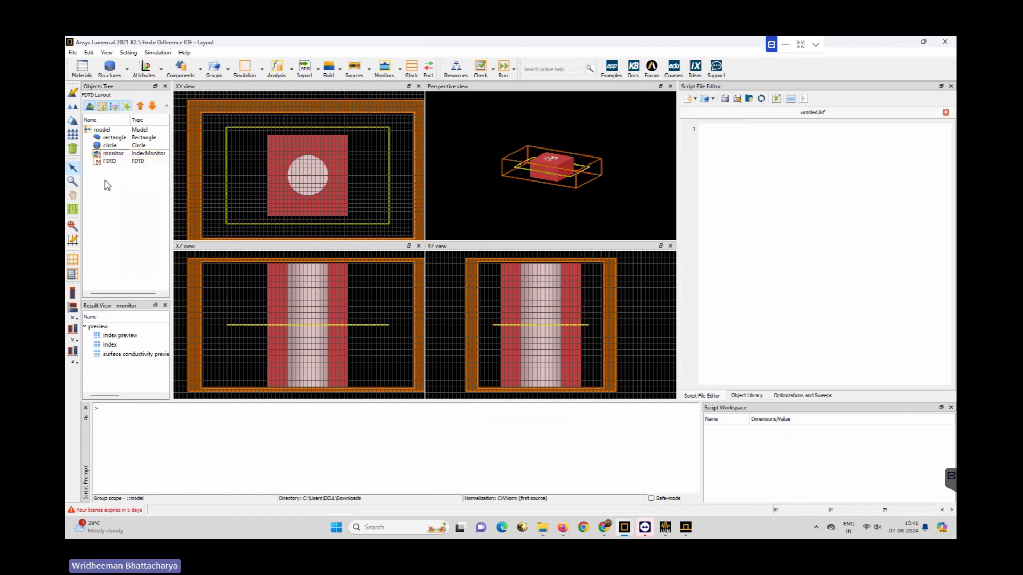
right_click(113, 154)
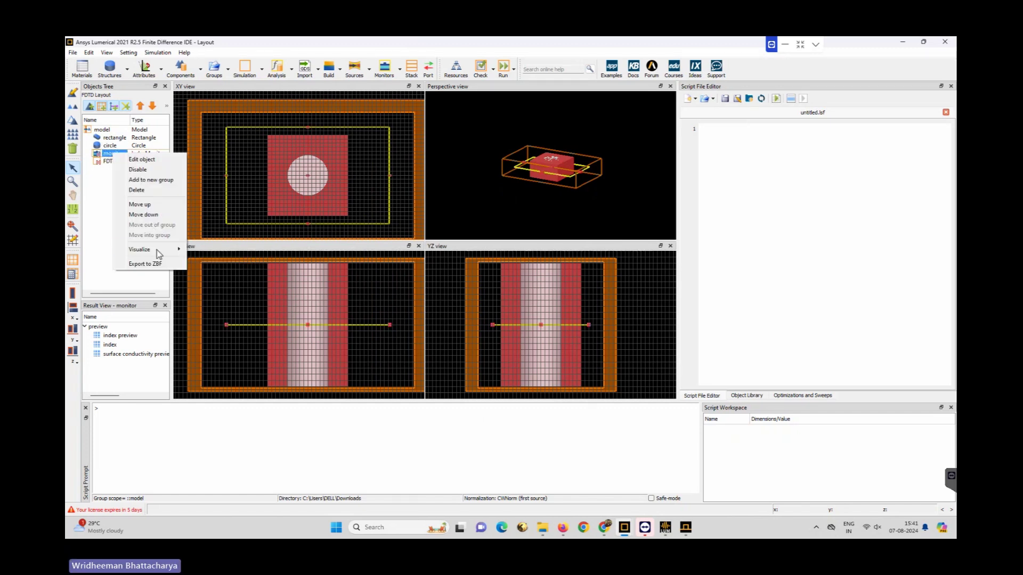
mouse_move(158, 250)
left_click(218, 251)
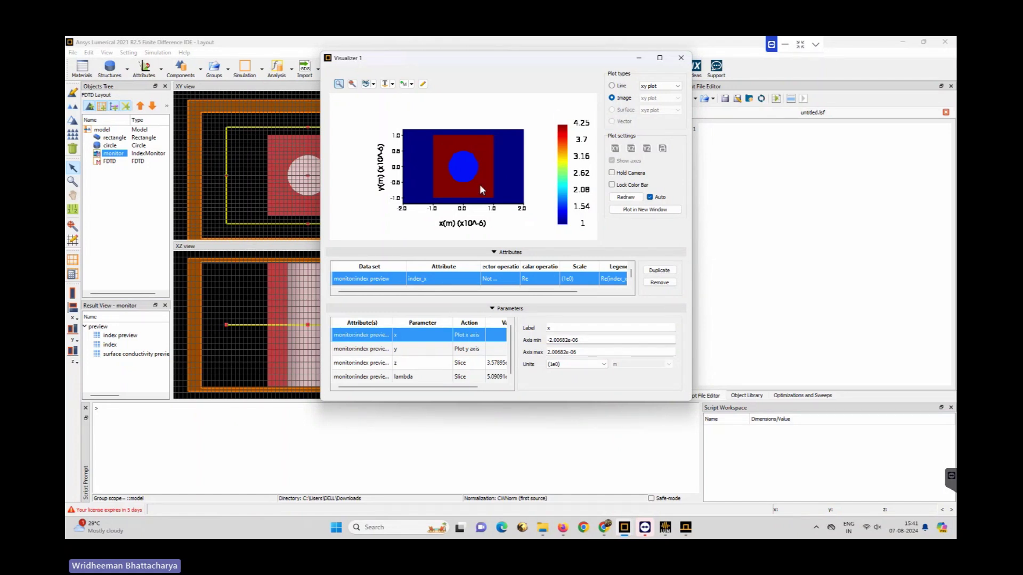
left_click(680, 59)
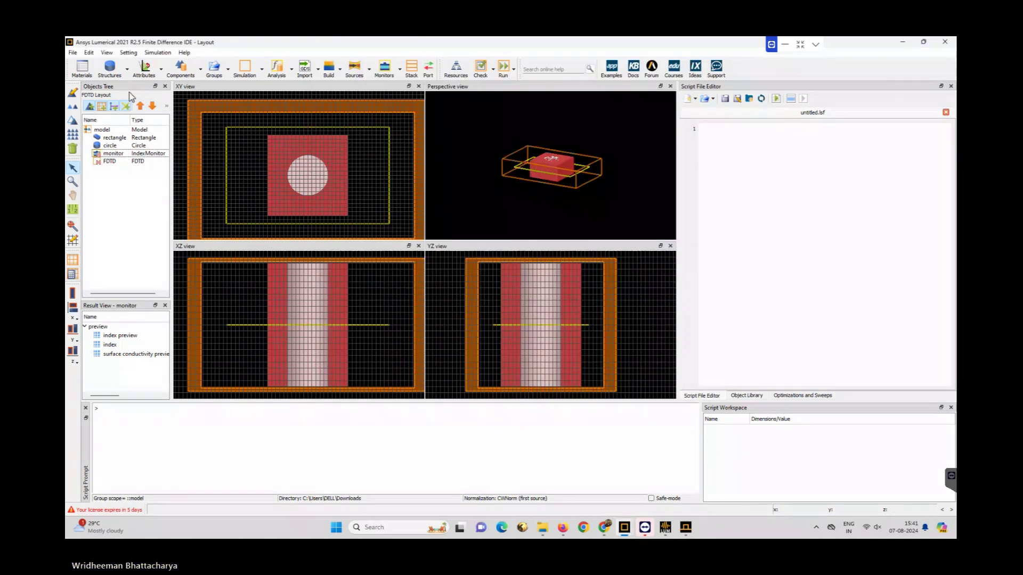
- Look over the available structure types, and open the circle's properties to check its rotation axis options
left_click(127, 68)
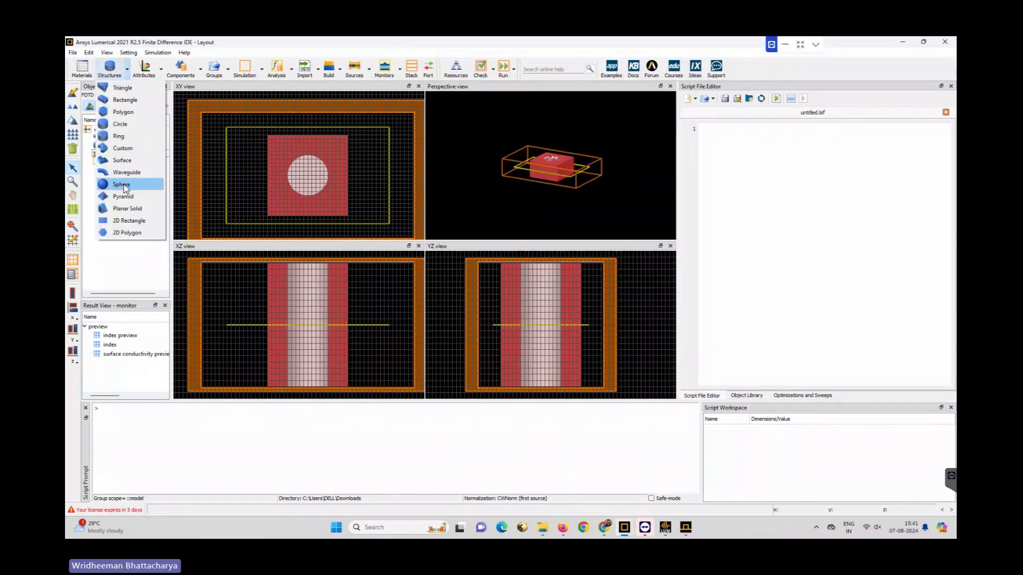
left_click(89, 192)
left_click(110, 146)
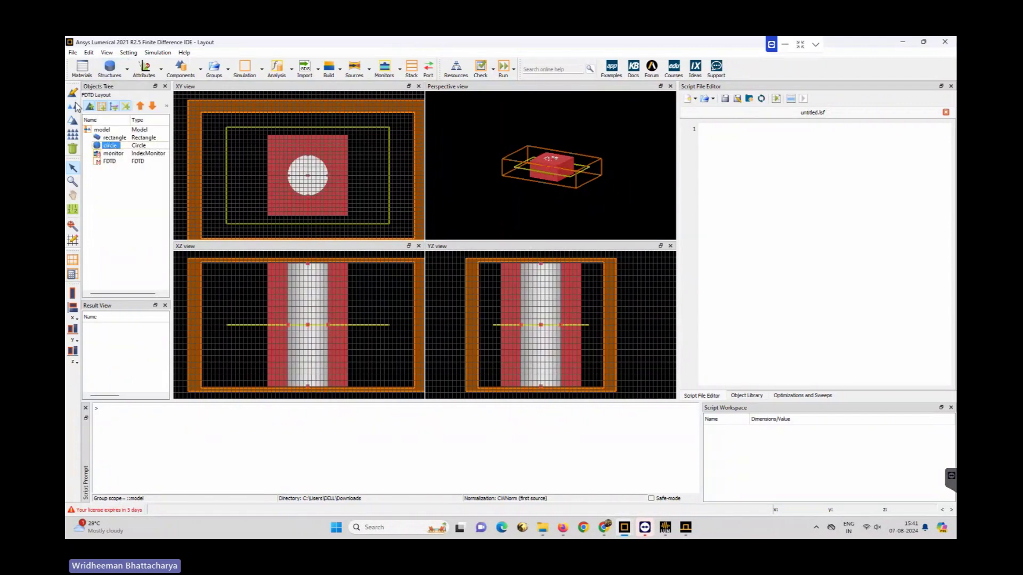
left_click(74, 99)
left_click(438, 200)
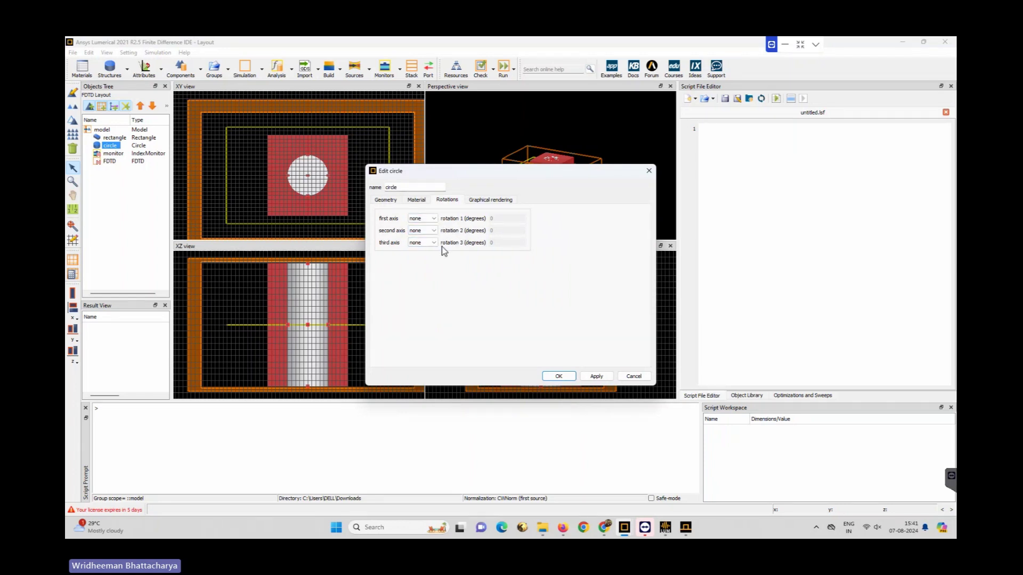
left_click(422, 218)
- Try the wireframe render type on the circle, and return it to detailed rendering
left_click(482, 201)
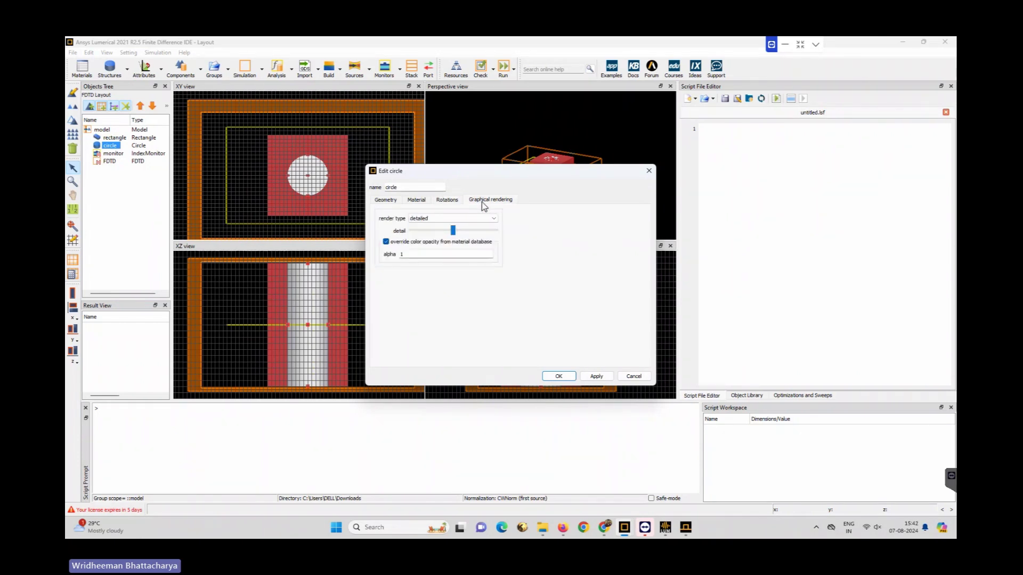
left_click(482, 220)
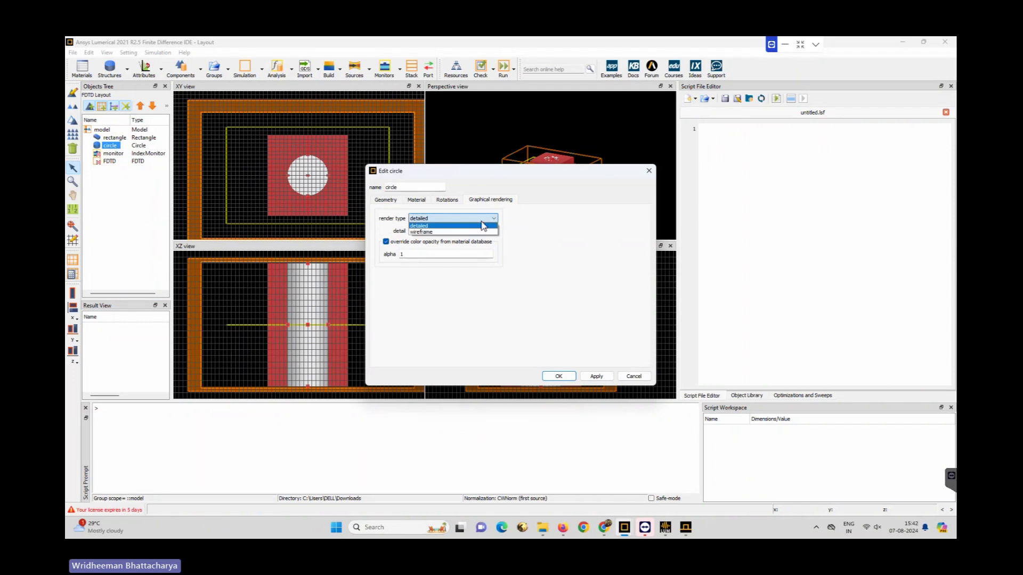
left_click(431, 232)
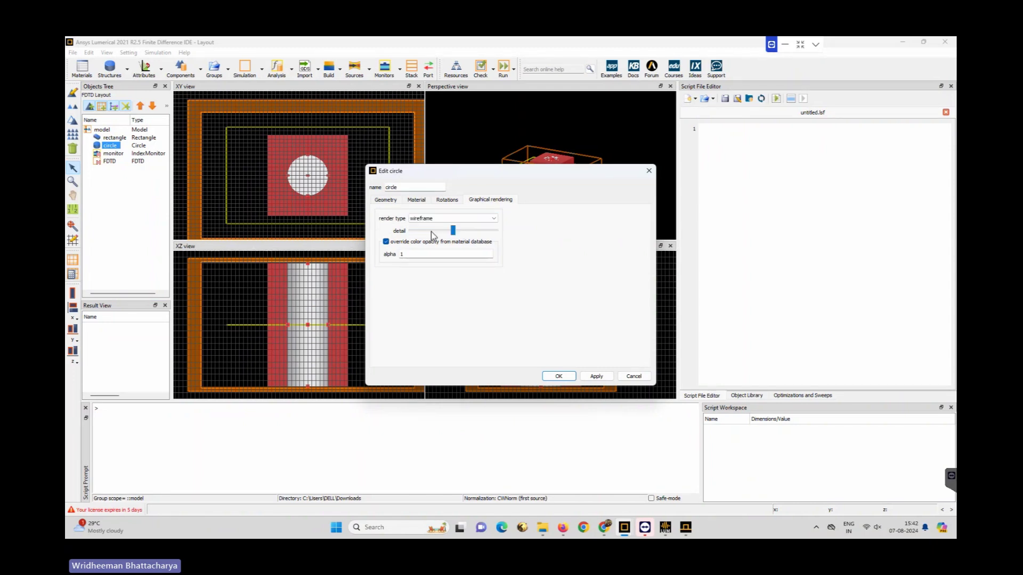
left_click(596, 377)
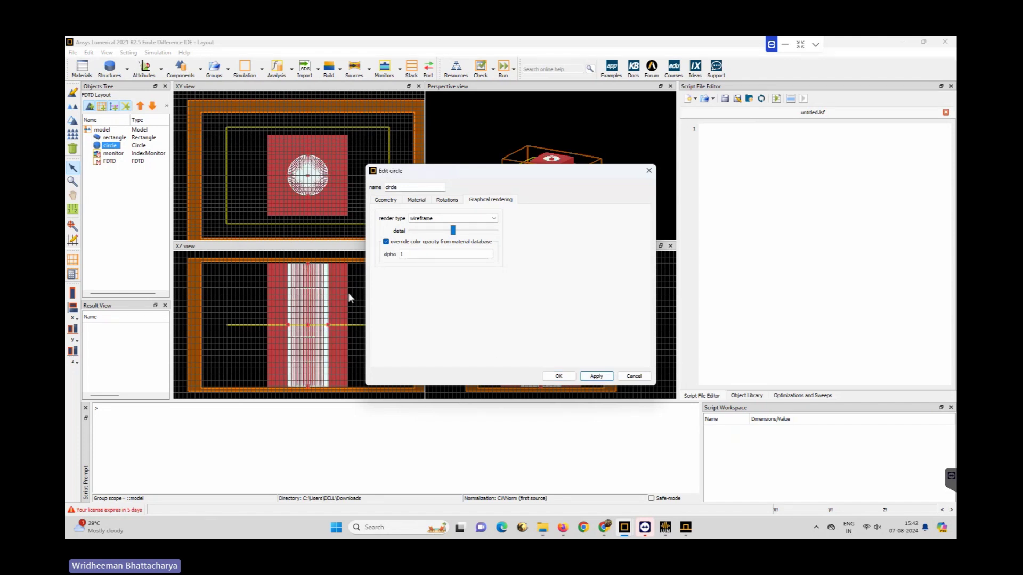
left_click(453, 218)
left_click(426, 231)
left_click(596, 376)
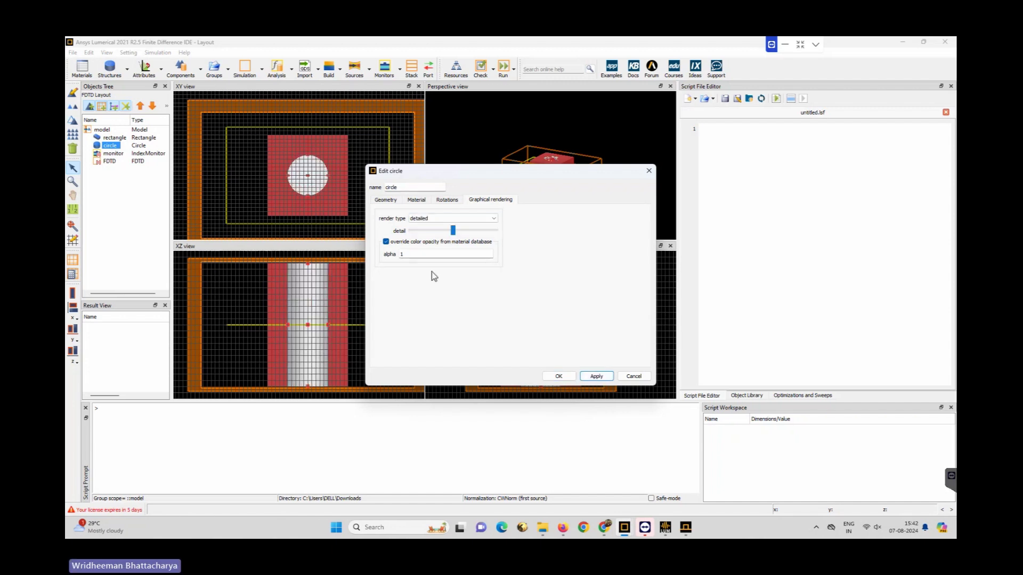
- Set the circle's rendering opacity alpha to 0.6 and accept the changes to the object
double_click(402, 254)
type("0.6")
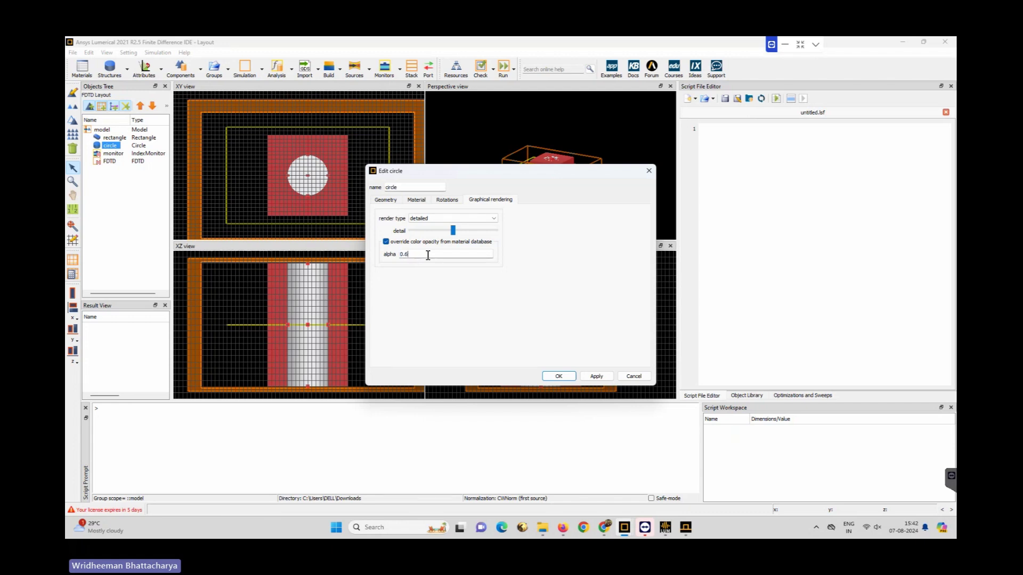
left_click(607, 377)
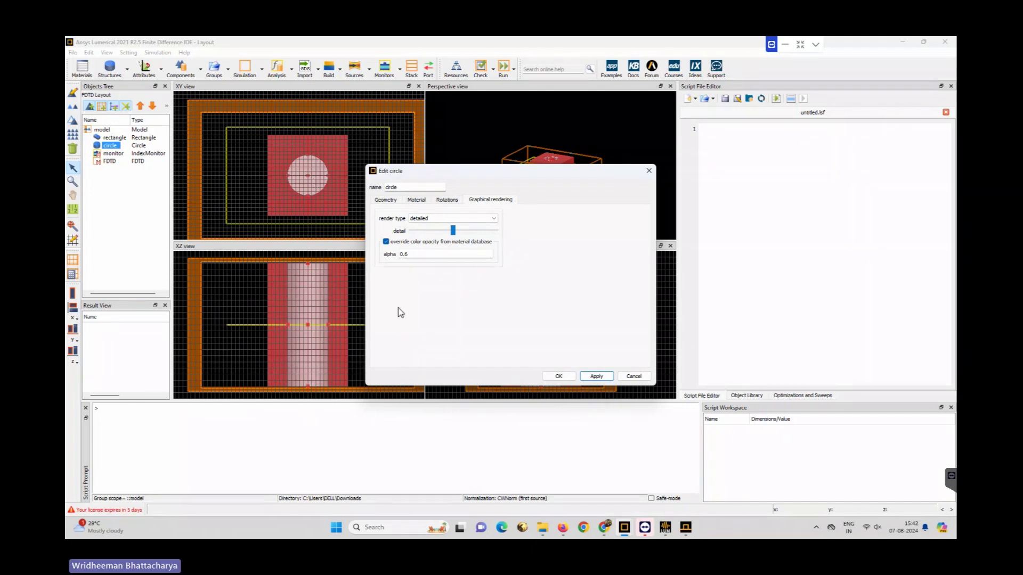
left_click(556, 376)
- Add an np Density attribute to the model and check its properties and the dataset import option
left_click(161, 74)
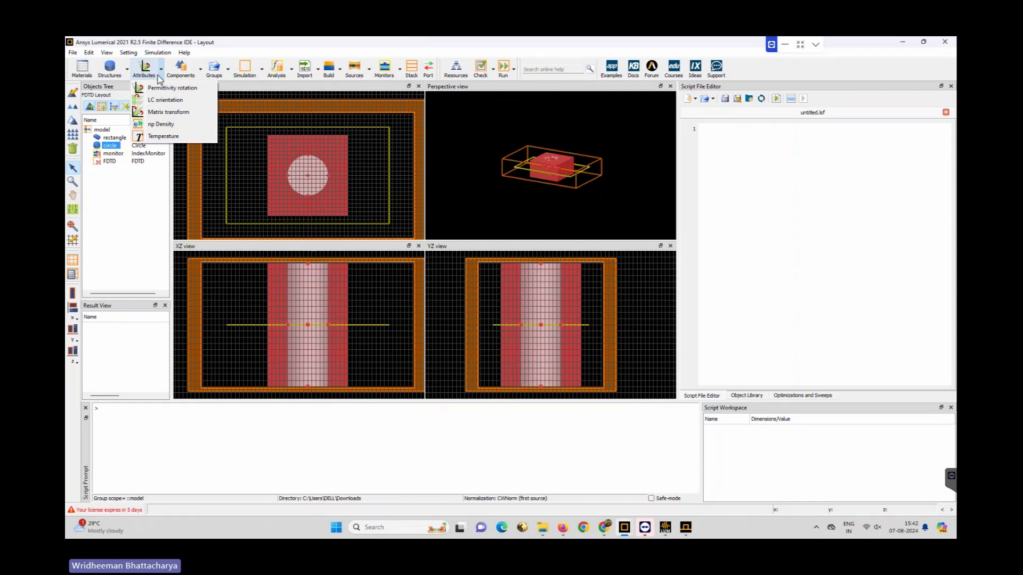
left_click(160, 127)
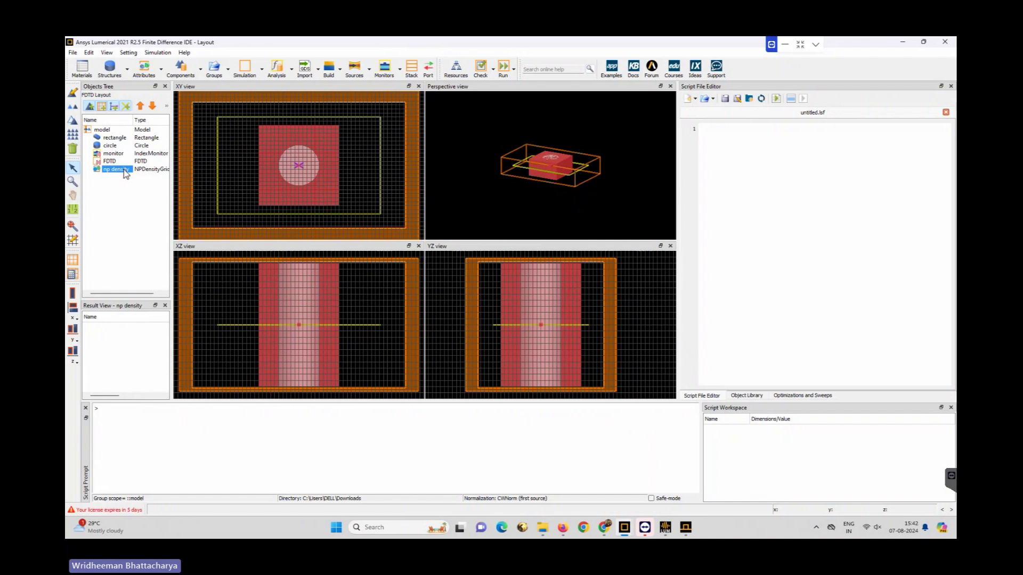
left_click(72, 93)
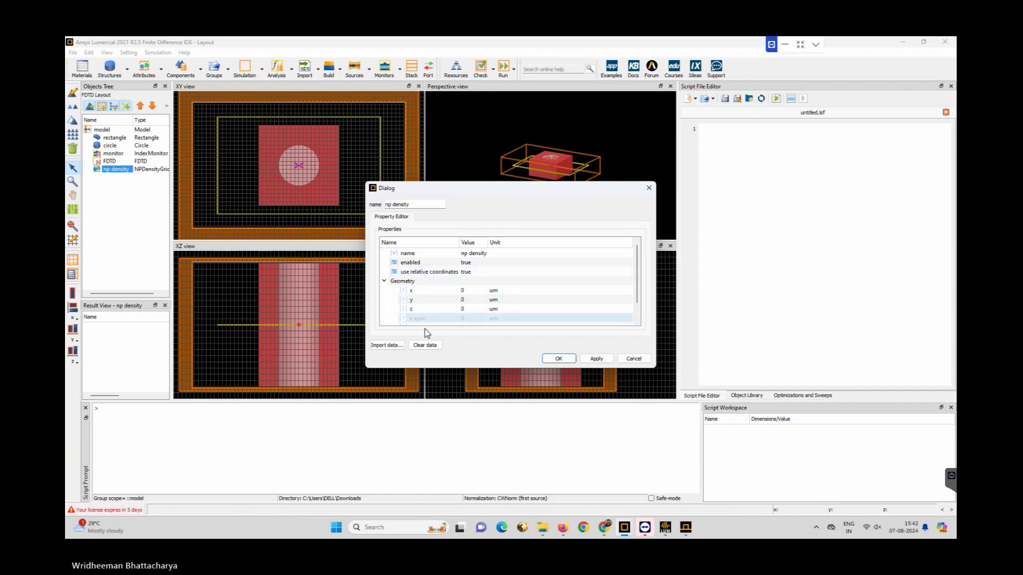
left_click(387, 345)
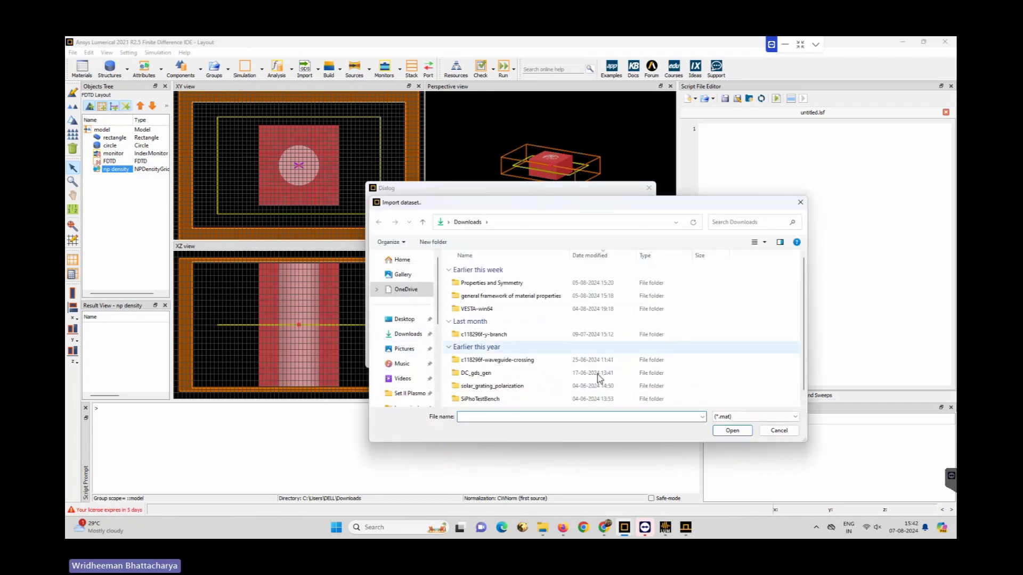
left_click(777, 431)
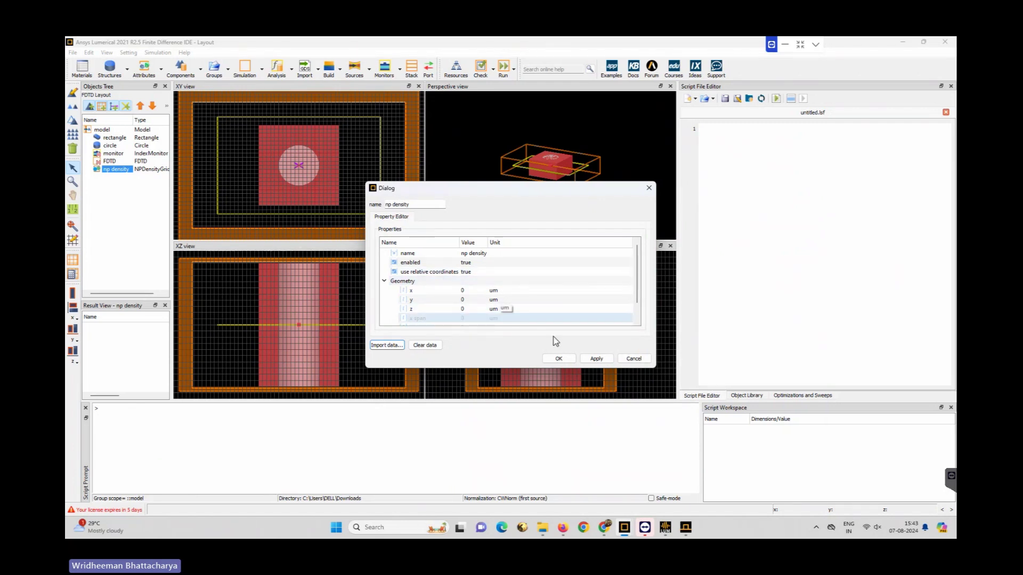
left_click(559, 358)
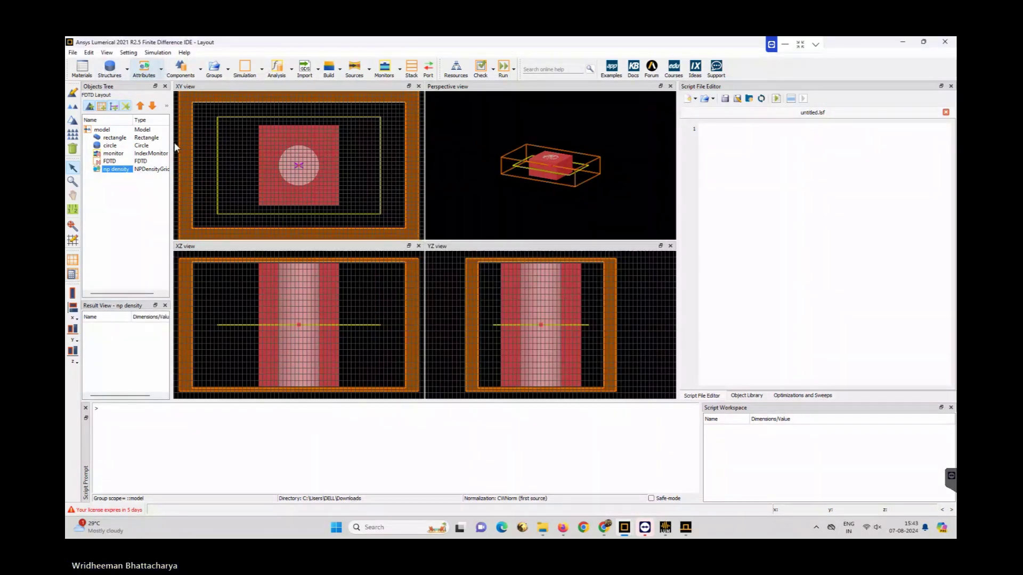
- Look through the available attribute types and the component categories
left_click(161, 69)
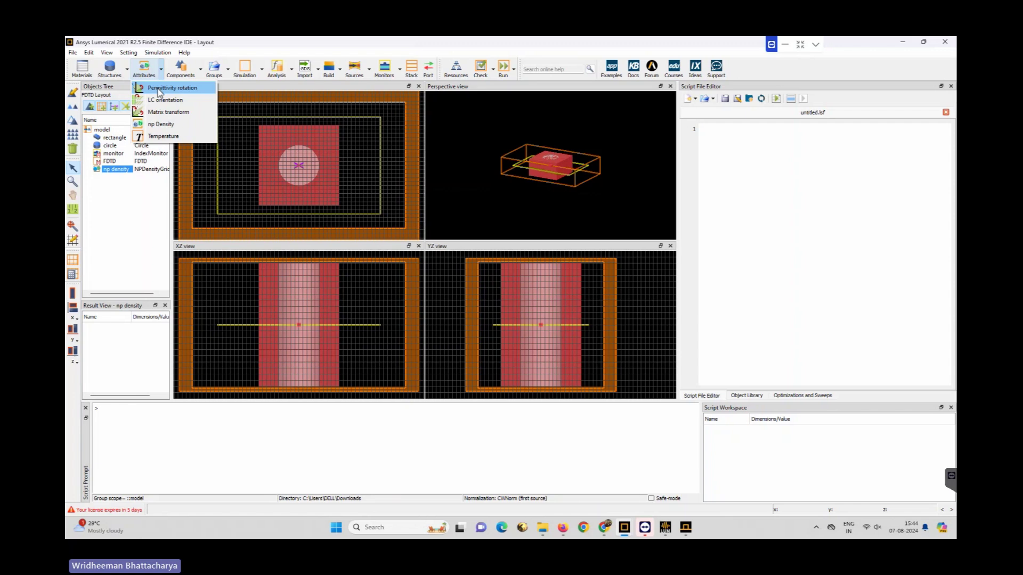
left_click(139, 212)
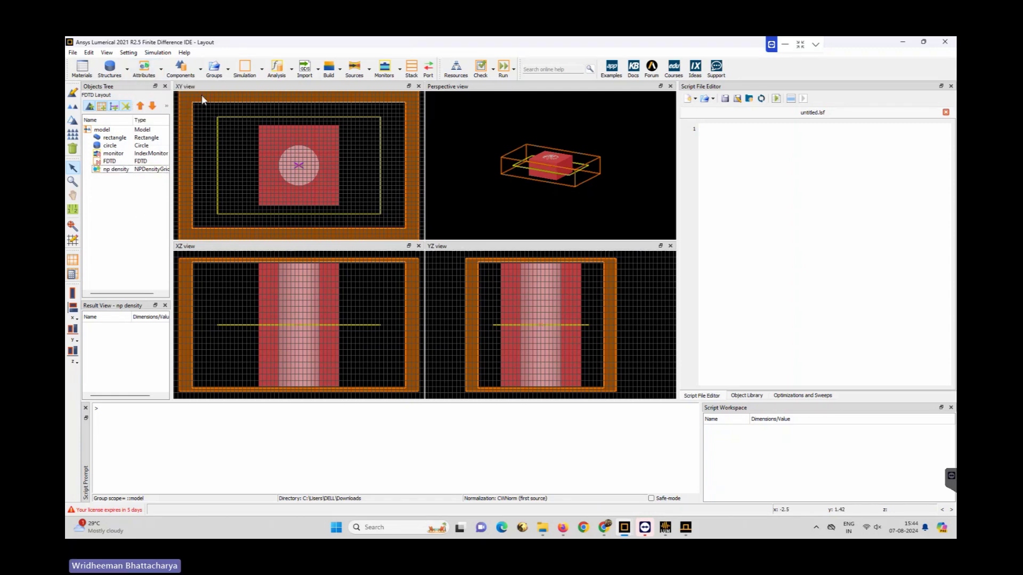
left_click(201, 71)
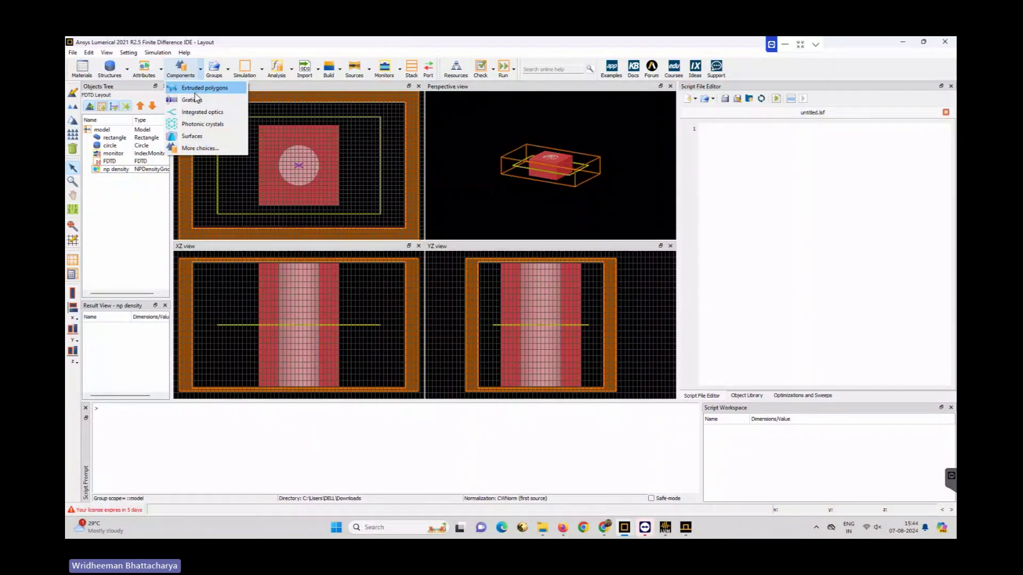
left_click(146, 192)
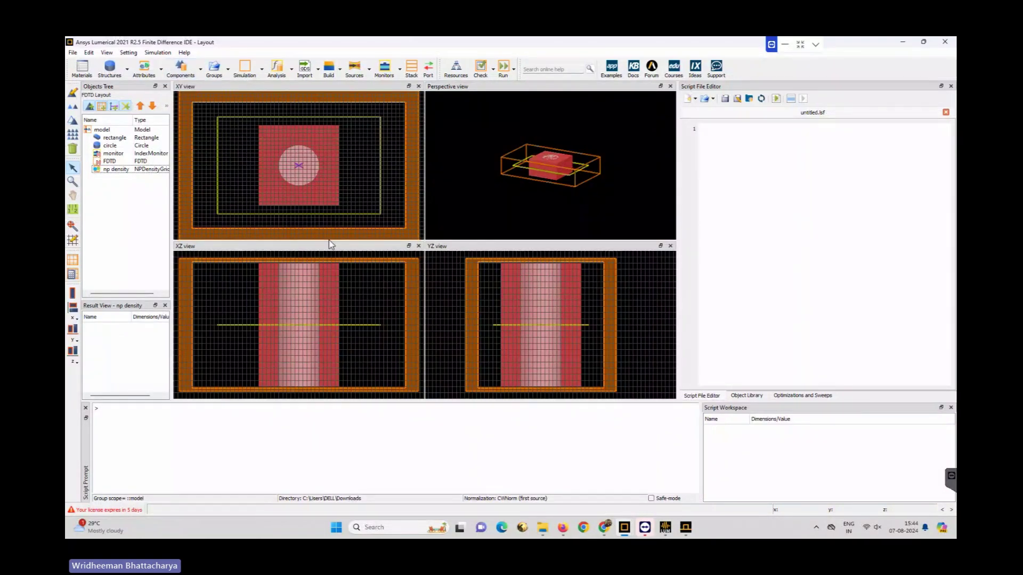
- Show objects of type Structure in the Object Library and look through the Cylinders category
left_click(746, 395)
left_click(759, 110)
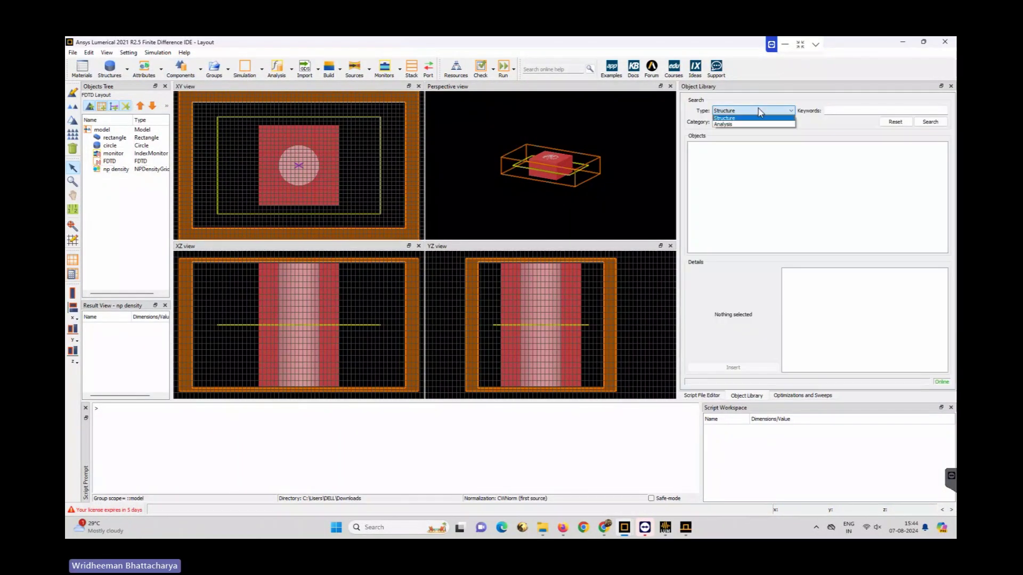
left_click(759, 118)
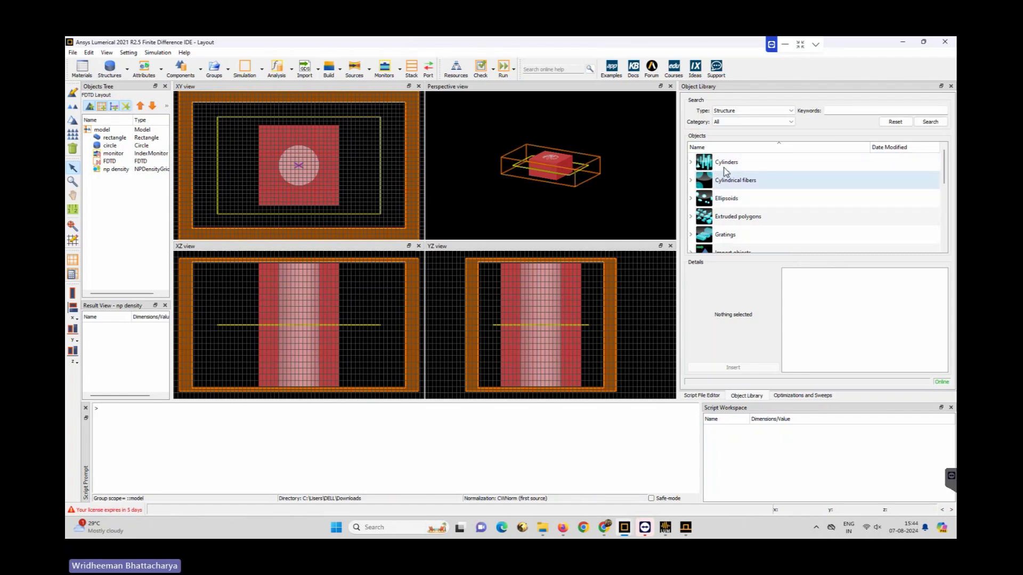
left_click(690, 161)
left_click(690, 162)
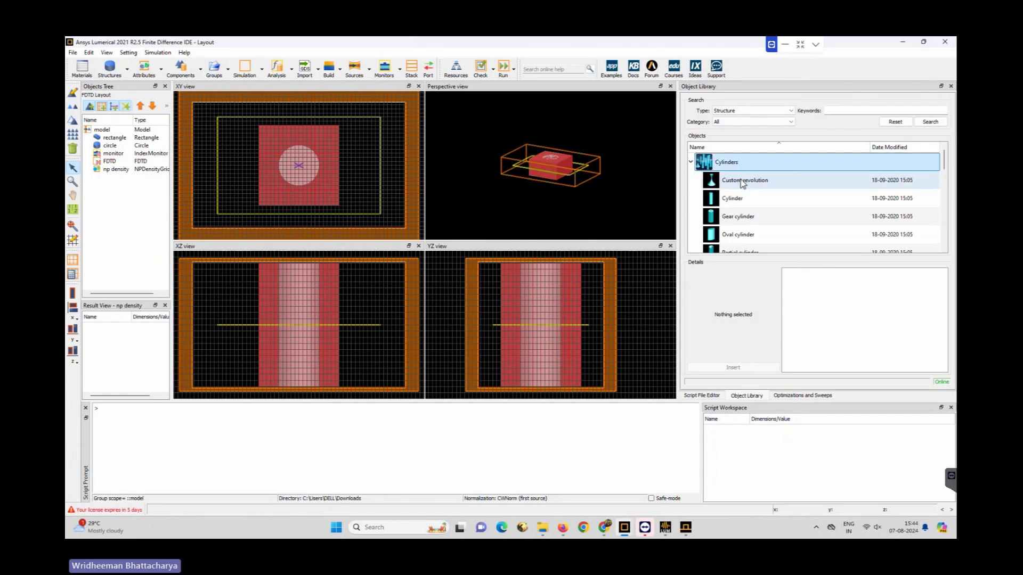
scroll(742, 182, "down", 1)
scroll(742, 183, "down", 1)
scroll(743, 183, "up", 2)
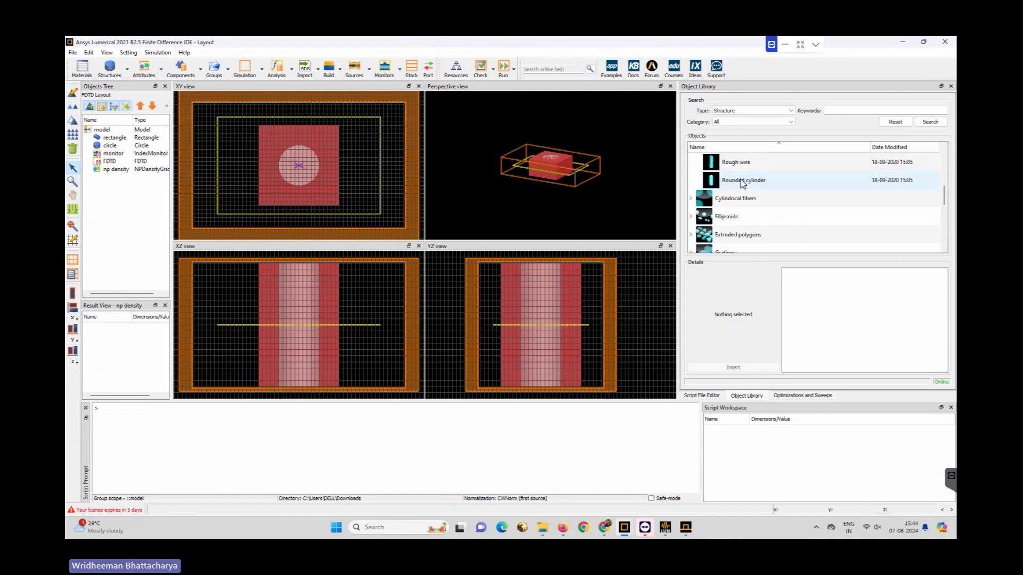
left_click(691, 162)
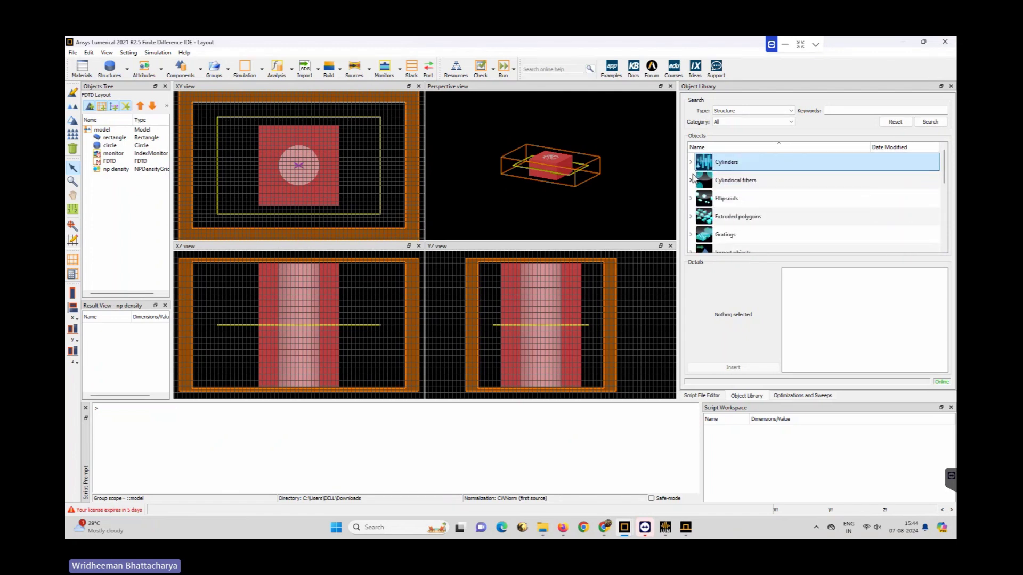
- Look through the objects in the Cylindrical fibers and Ellipsoids categories of the Object Library
left_click(691, 180)
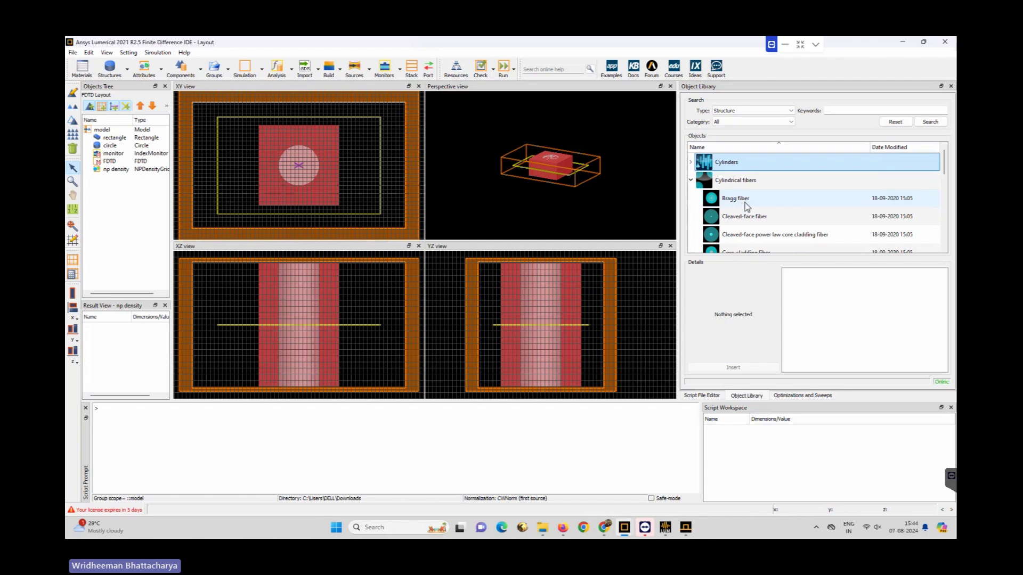
scroll(742, 197, "down", 1)
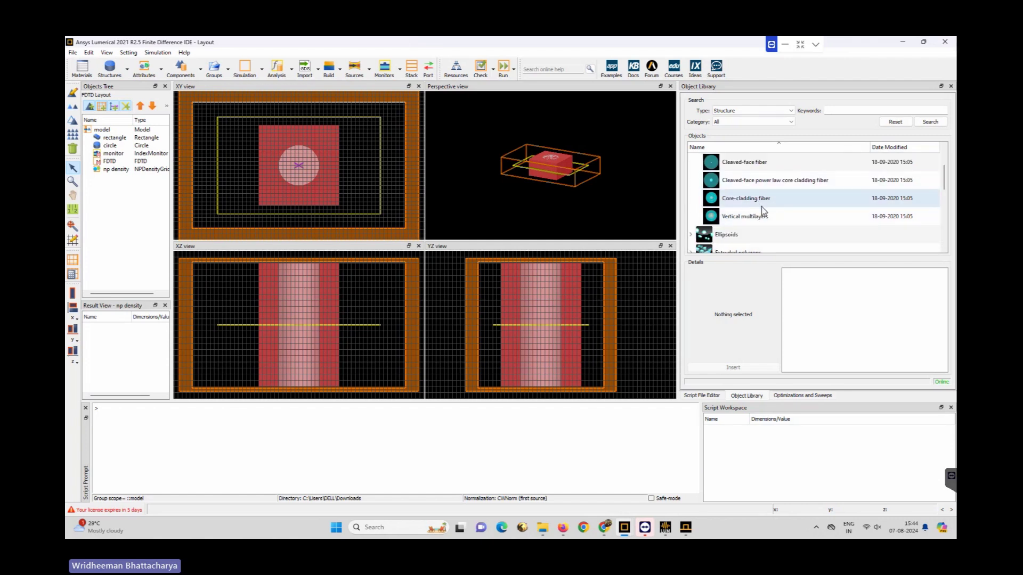
scroll(762, 208, "up", 2)
left_click(692, 181)
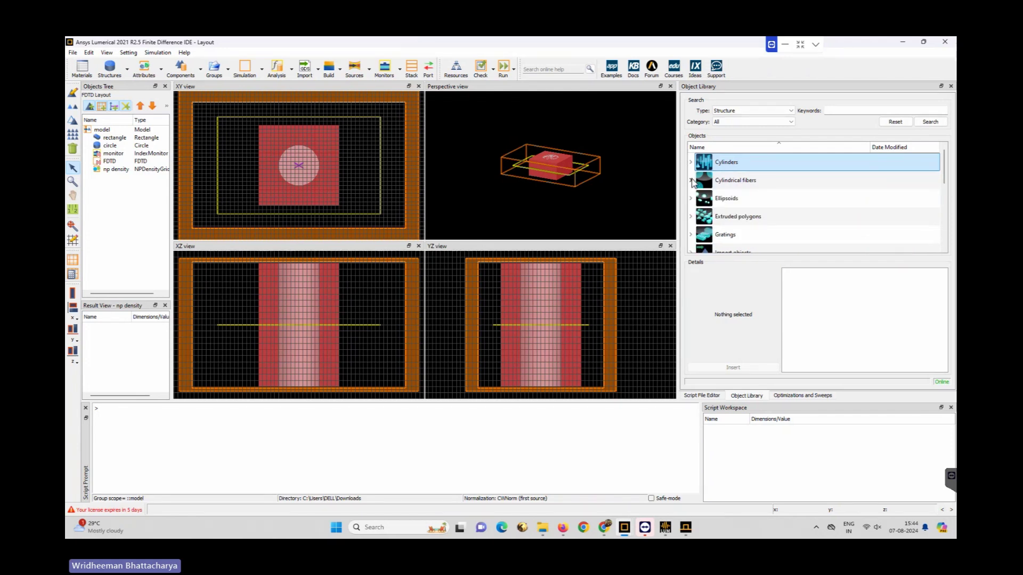
left_click(691, 198)
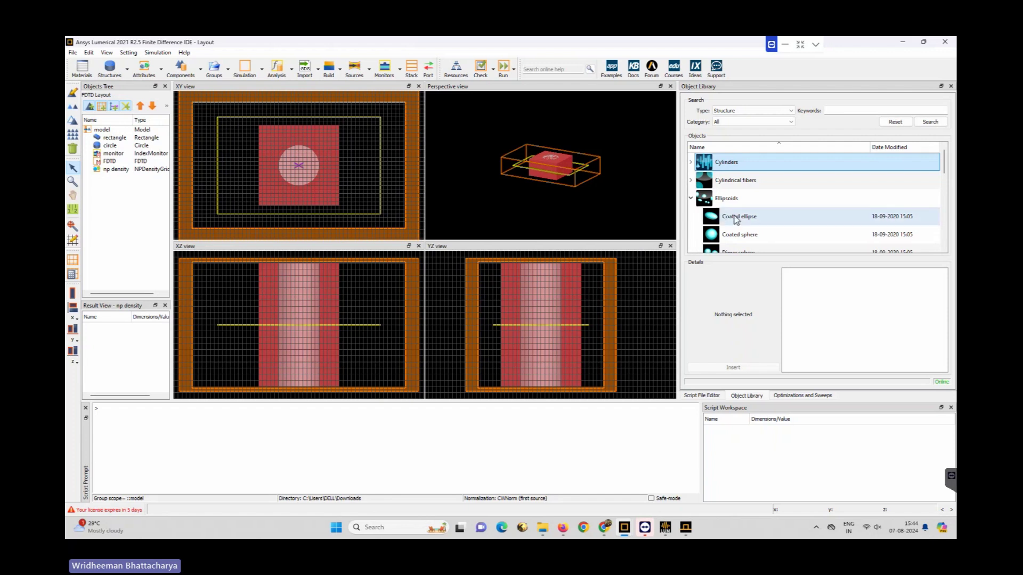
scroll(736, 220, "down", 3)
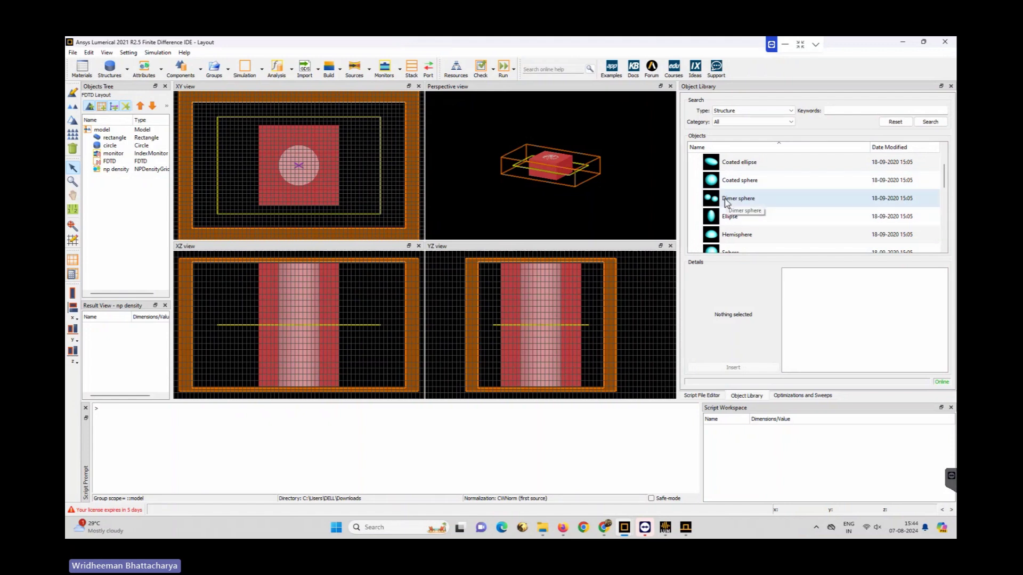
scroll(693, 213, "up", 3)
left_click(690, 198)
- Look through the Extruded polygons in the Object Library, and return to the list of structure categories
left_click(690, 217)
scroll(715, 193, "down", 1)
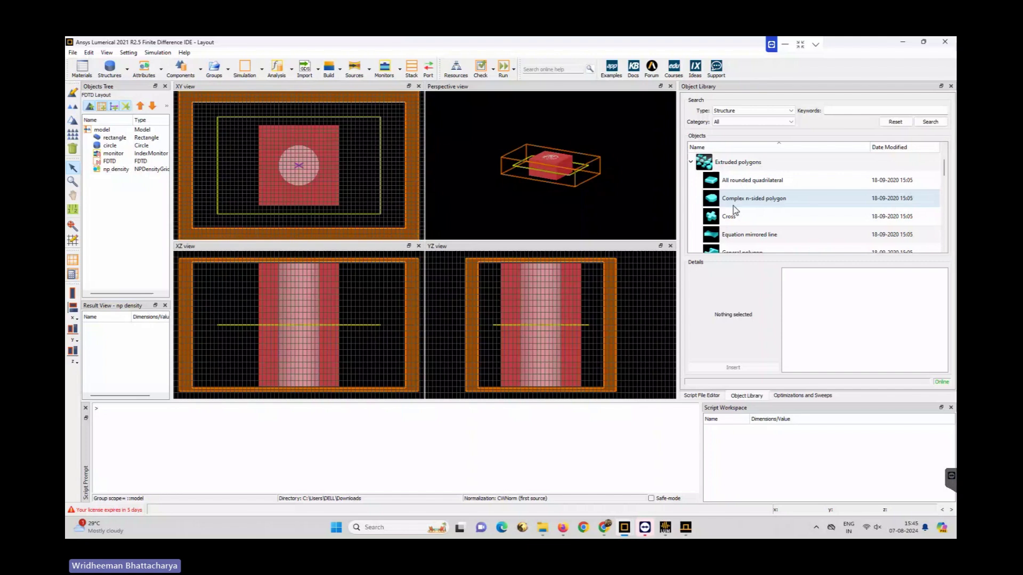
scroll(734, 188, "down", 1)
scroll(734, 187, "down", 2)
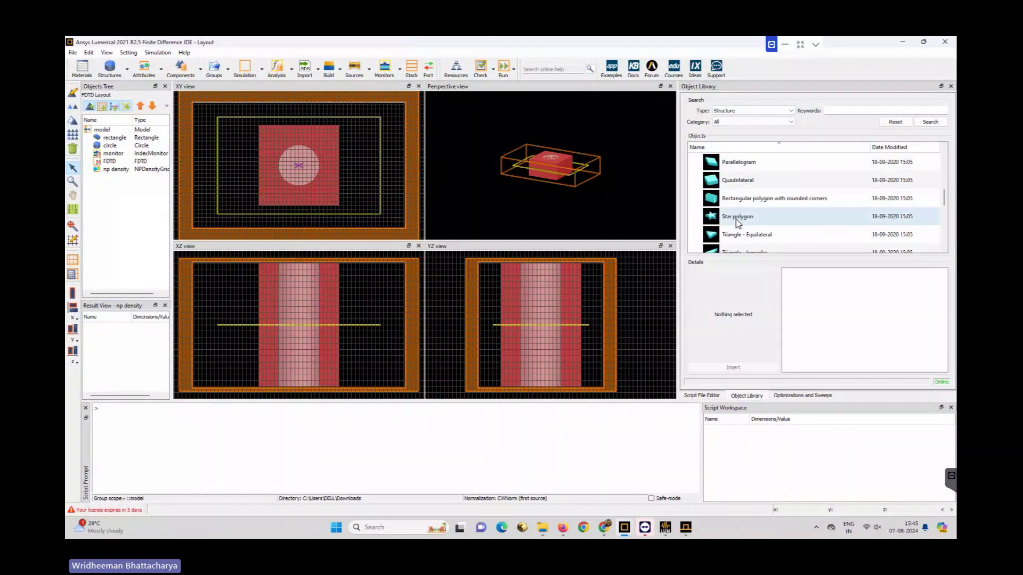
scroll(735, 217, "down", 1)
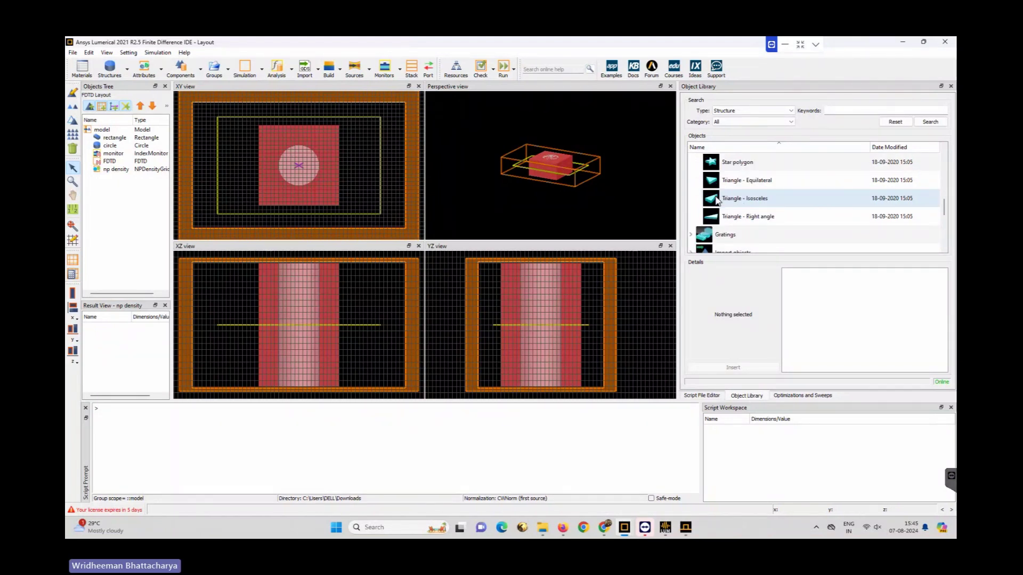
scroll(717, 199, "up", 1)
scroll(714, 205, "up", 5)
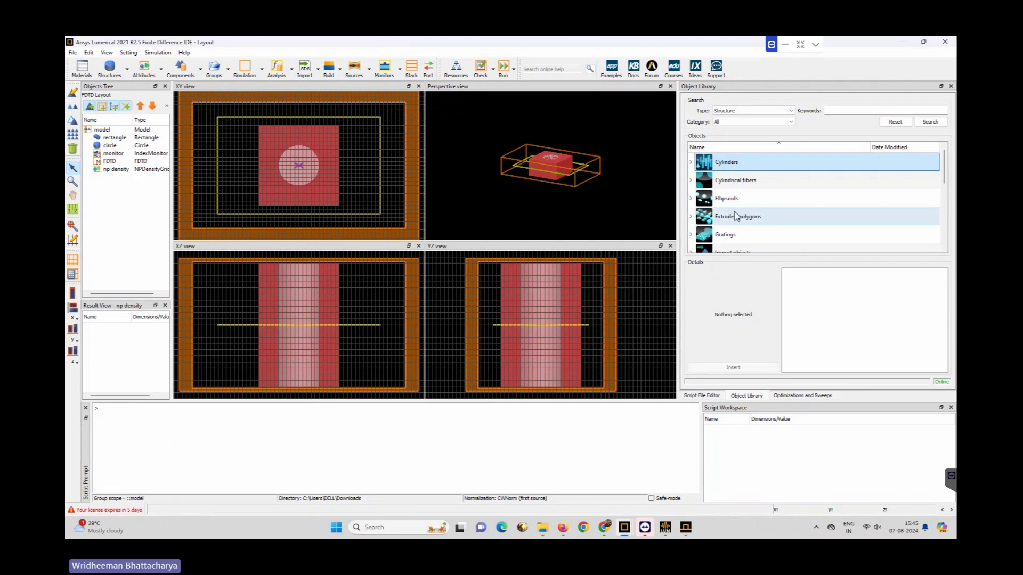
scroll(736, 216, "down", 1)
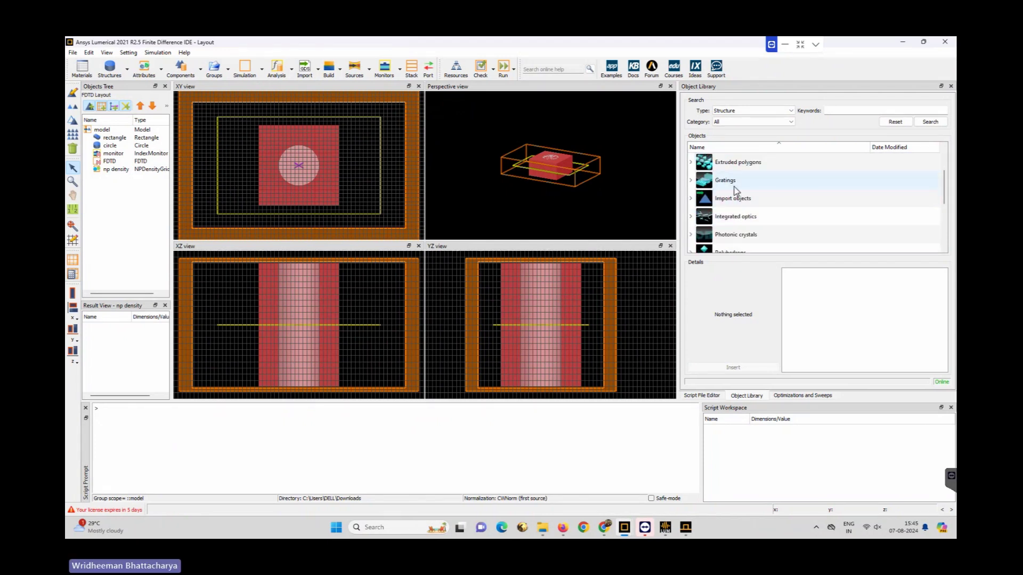
- Look through the objects in the Gratings and Import objects categories of the Object Library
double_click(706, 183)
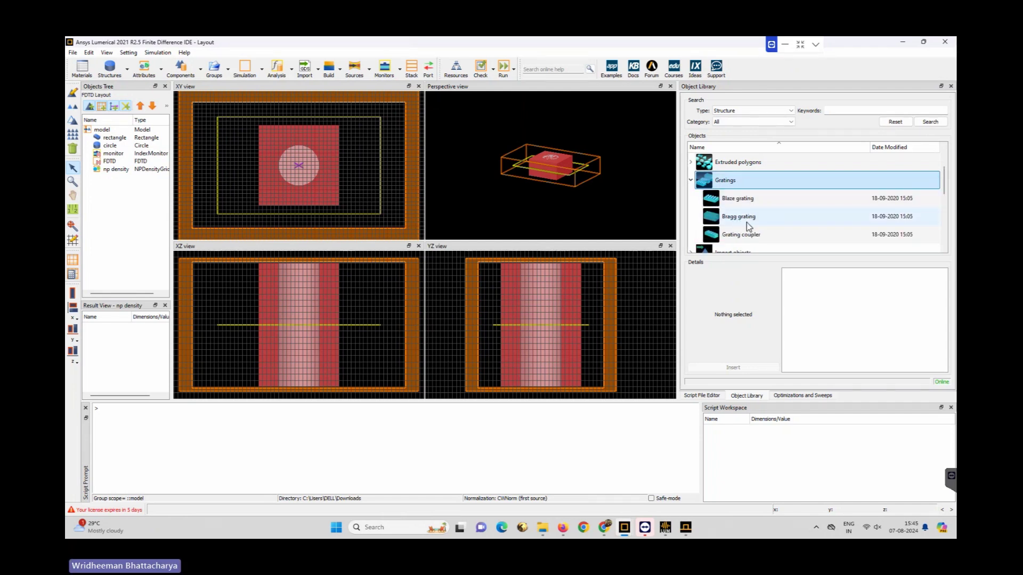
left_click(691, 180)
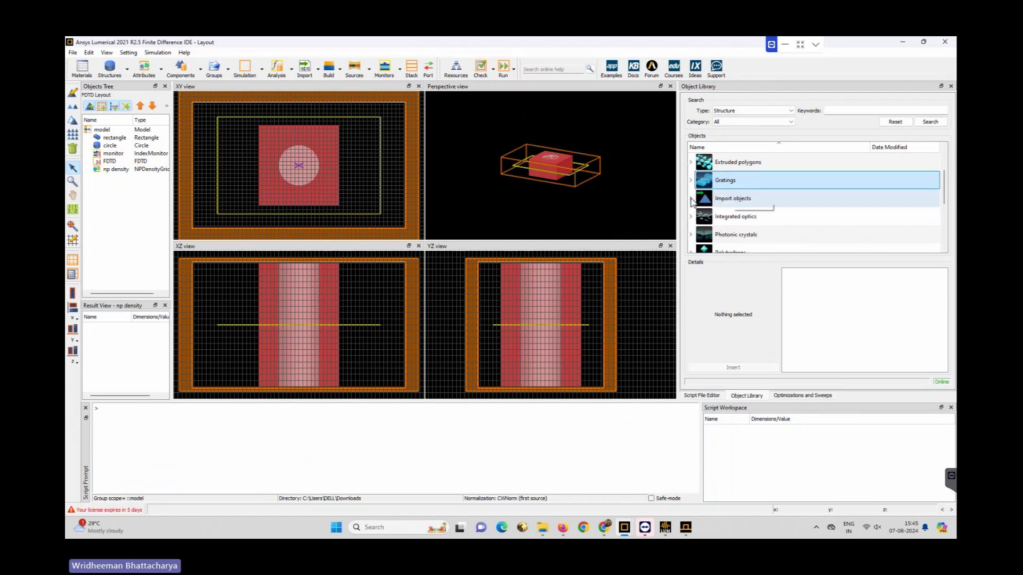
left_click(691, 200)
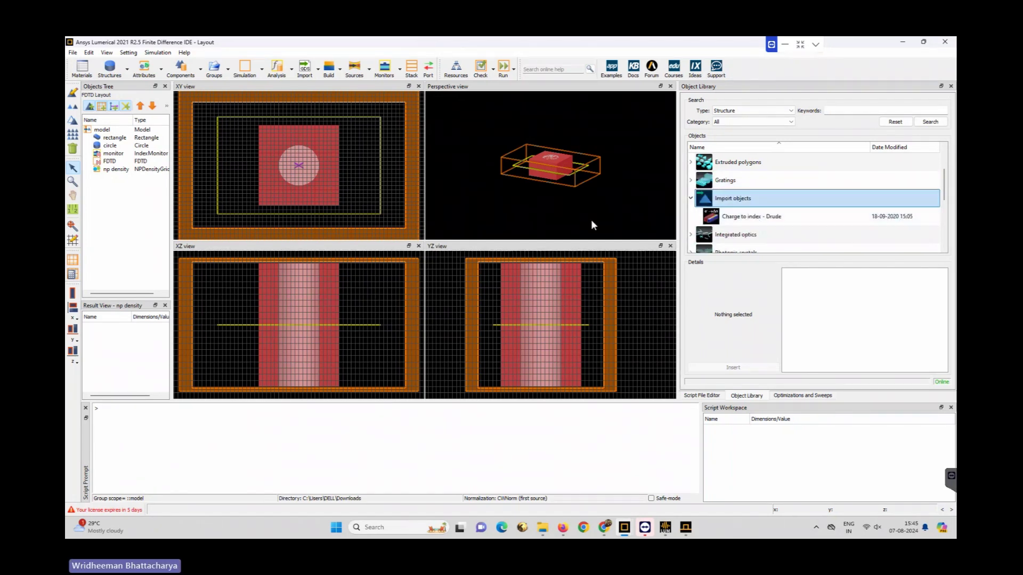
left_click(691, 201)
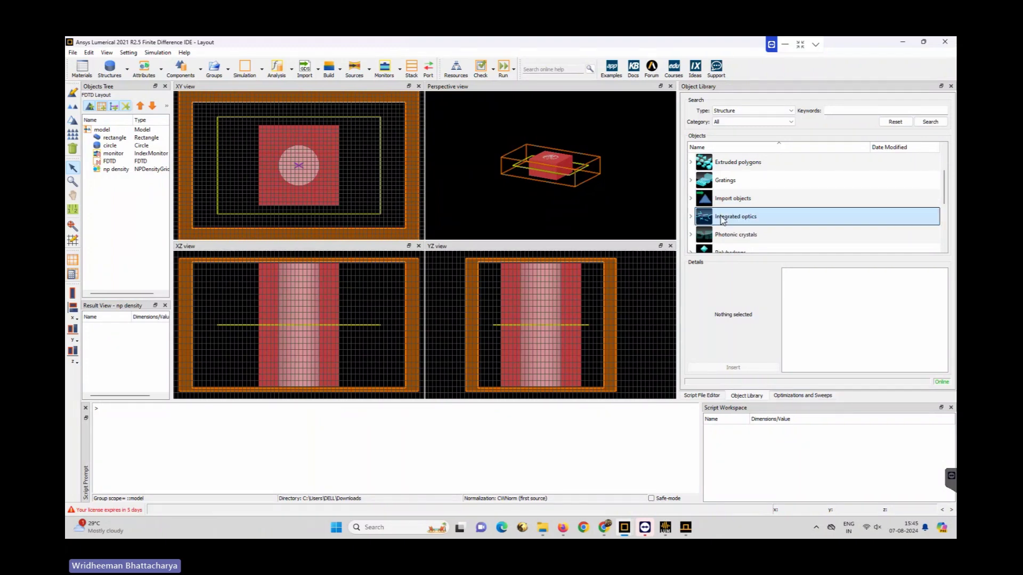
- Look through the waveguides, couplers, resonators and splitters in the Integrated optics category, and collapse it again
left_click(691, 217)
scroll(729, 204, "down", 3)
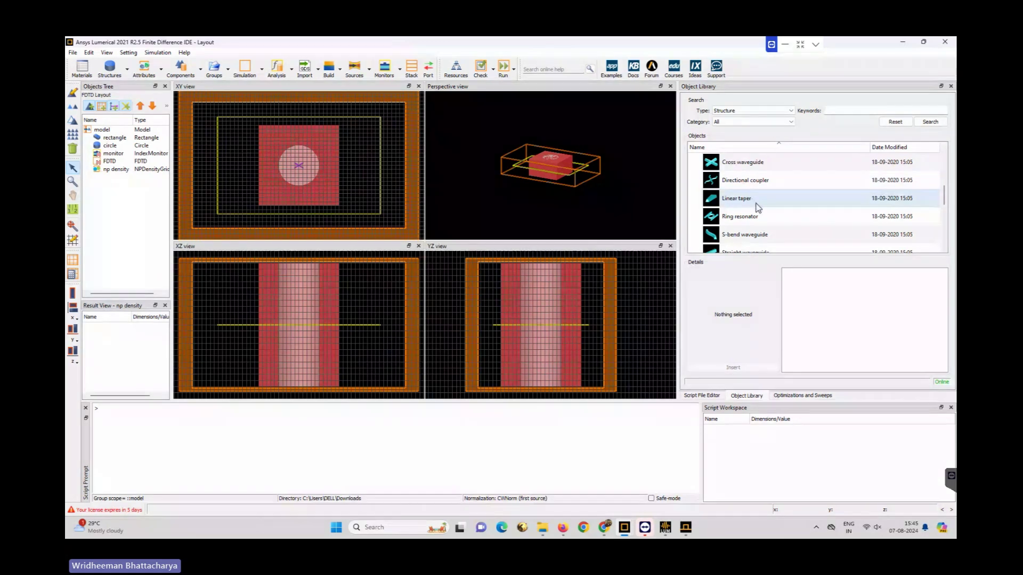
scroll(766, 216, "down", 1)
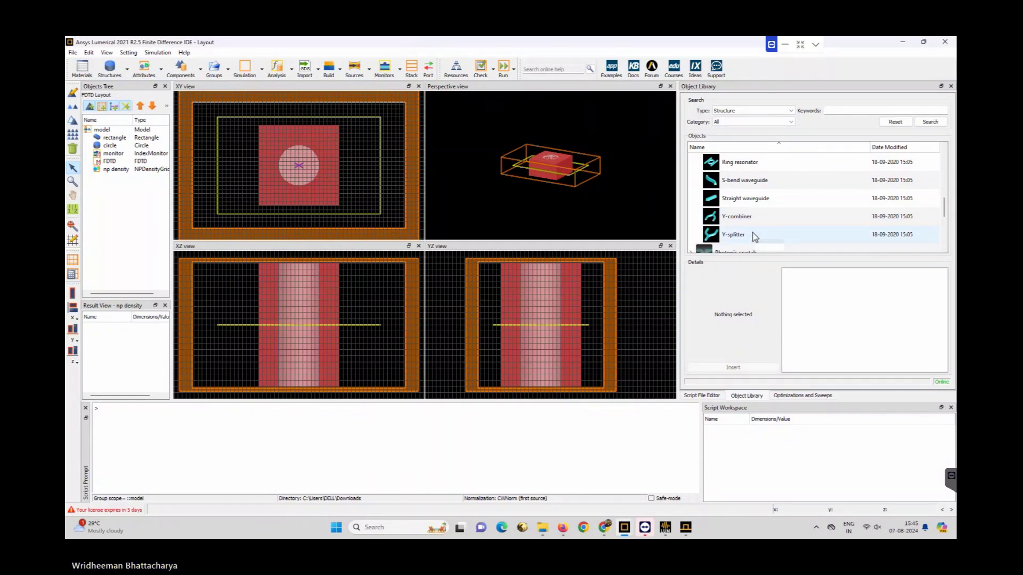
scroll(754, 234, "up", 2)
left_click(691, 162)
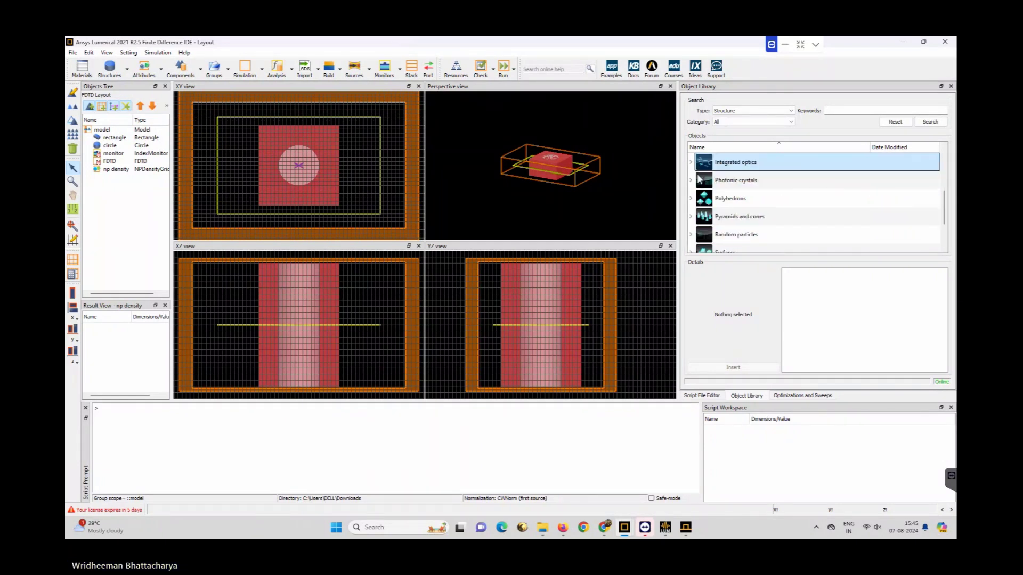
- Look through the lattice, cavity and waveguide objects in the Photonic crystals category, and collapse it again
left_click(691, 180)
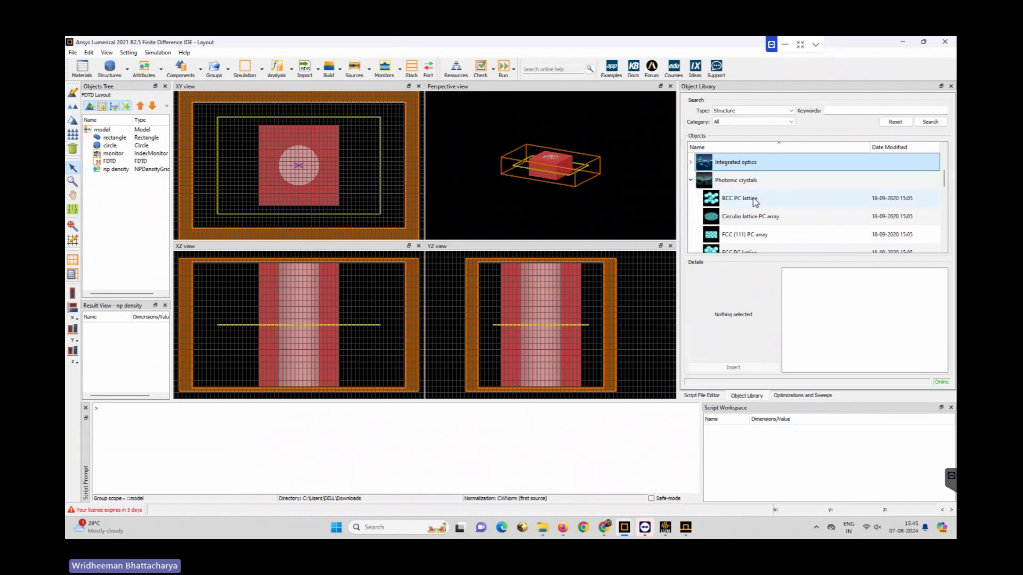
scroll(746, 202, "down", 1)
scroll(756, 218, "down", 1)
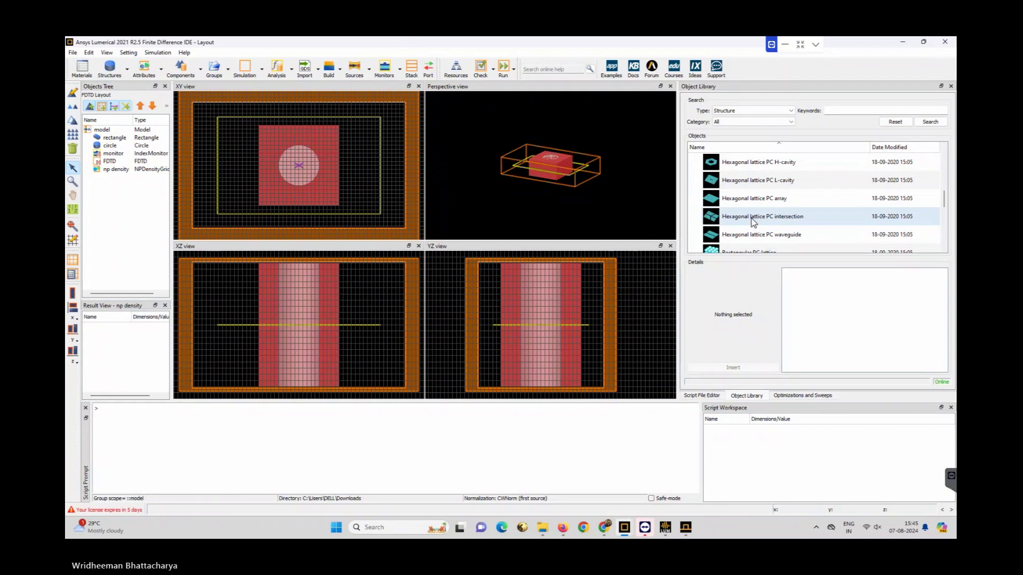
scroll(756, 192, "down", 1)
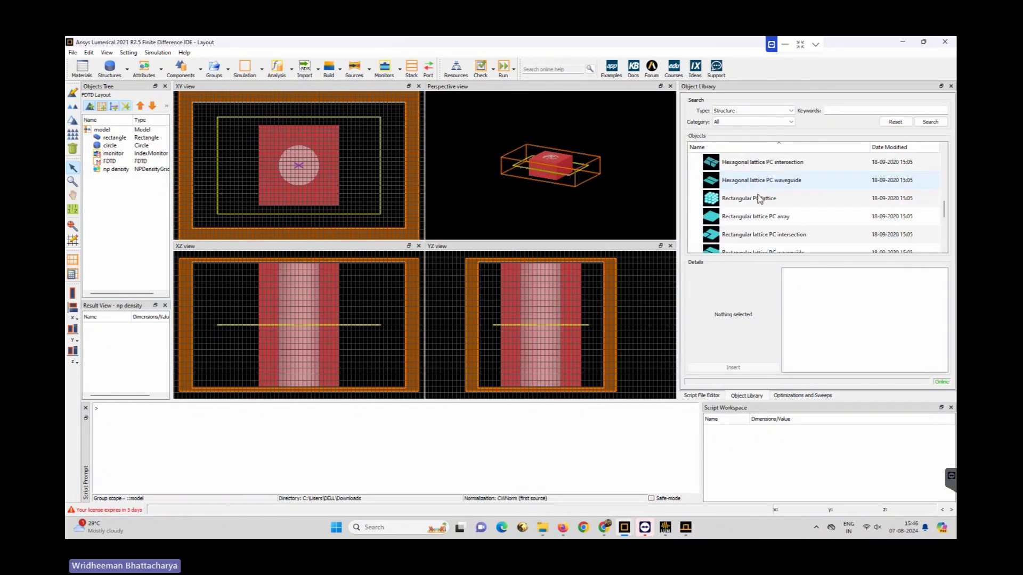
scroll(757, 200, "down", 2)
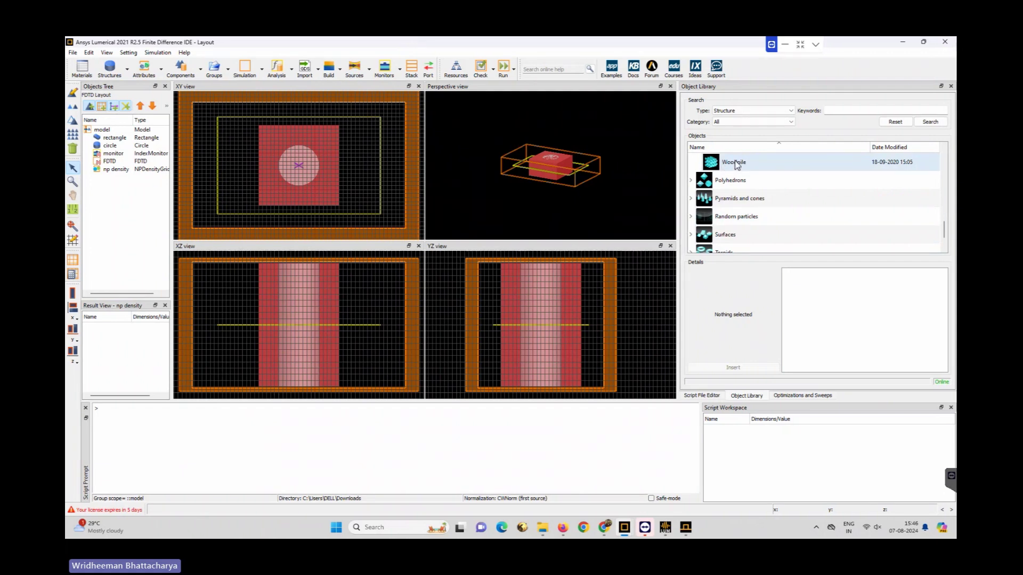
scroll(739, 166, "up", 4)
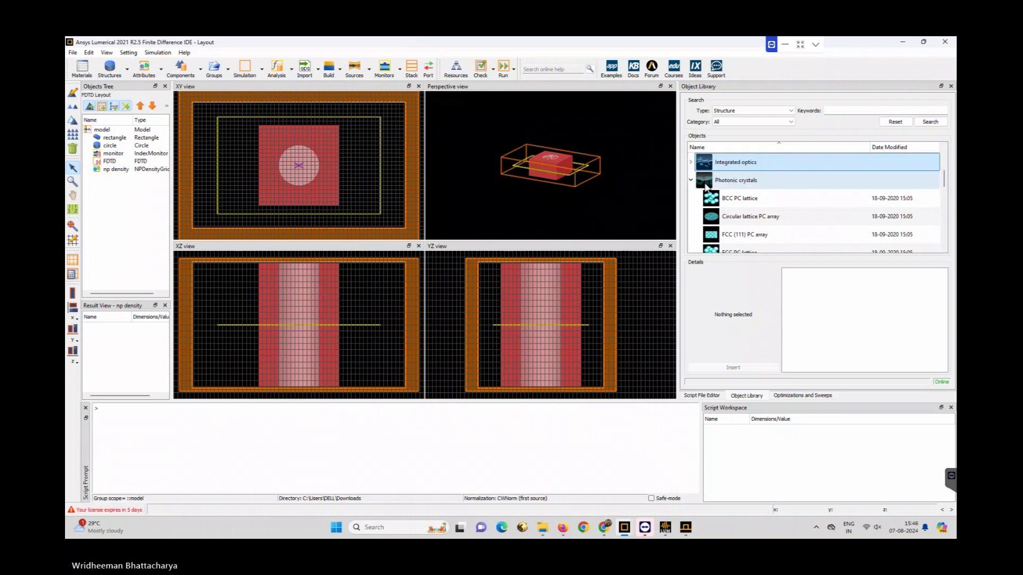
double_click(735, 180)
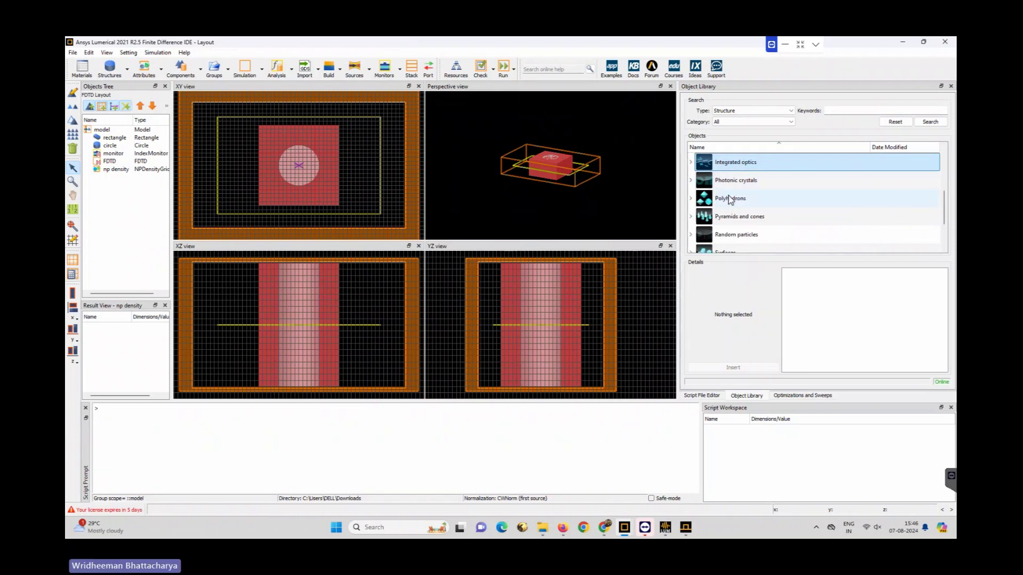
- Look through the objects in the Toroids and Uncategorized structures categories of the Object Library
scroll(729, 202, "down", 3)
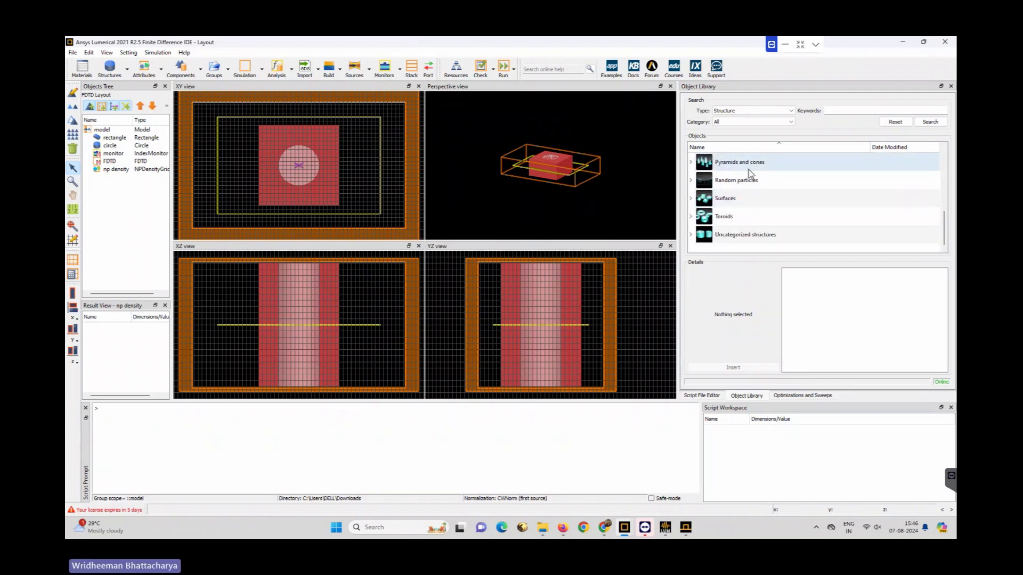
double_click(719, 216)
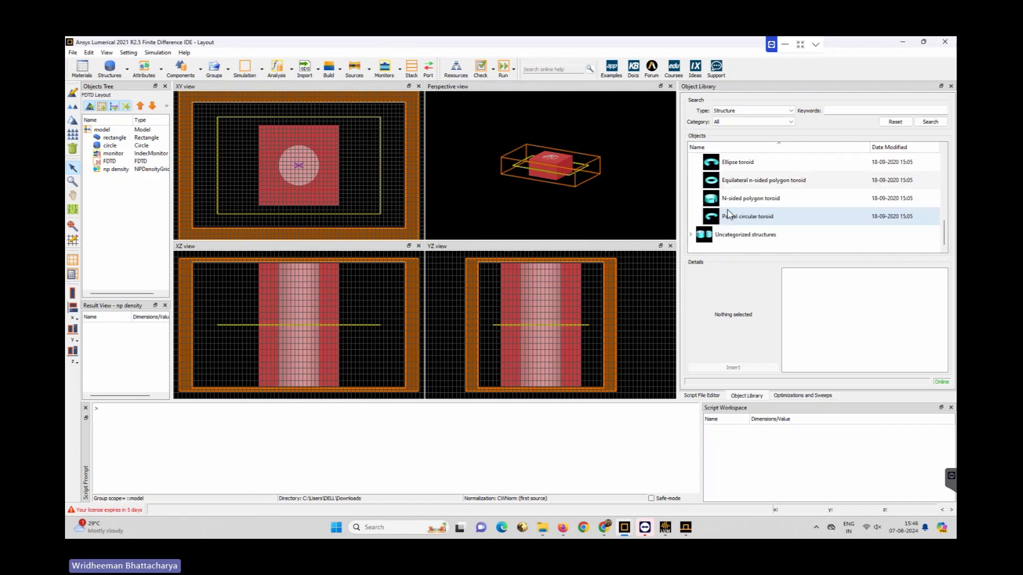
scroll(694, 184, "up", 1)
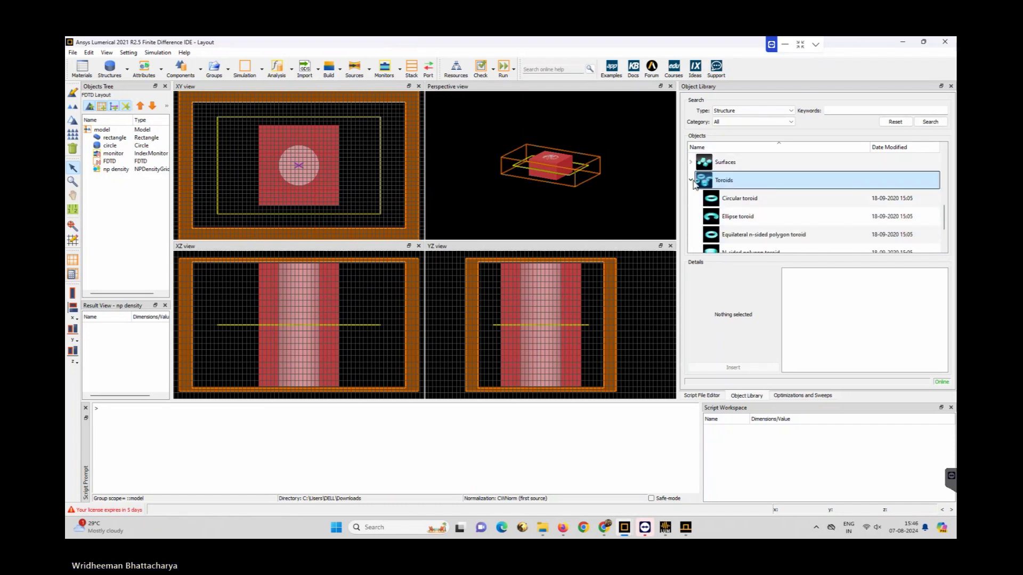
left_click(692, 181)
left_click(743, 236)
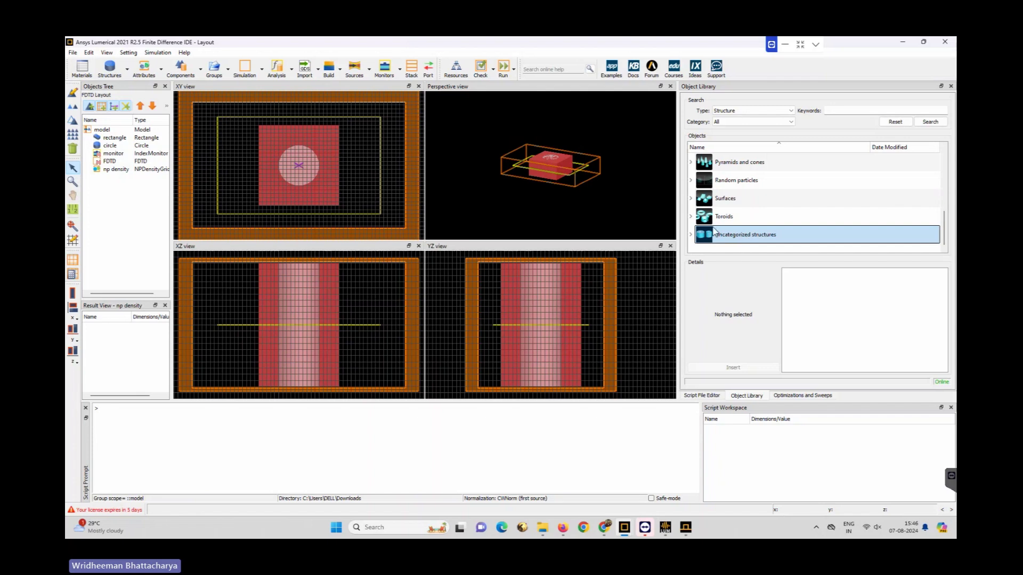
double_click(743, 236)
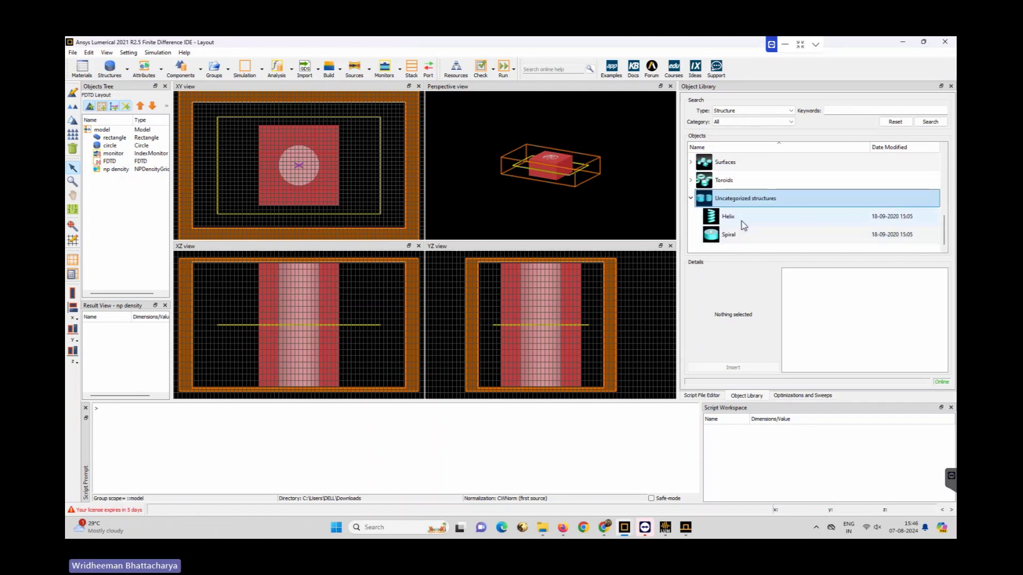
left_click(691, 198)
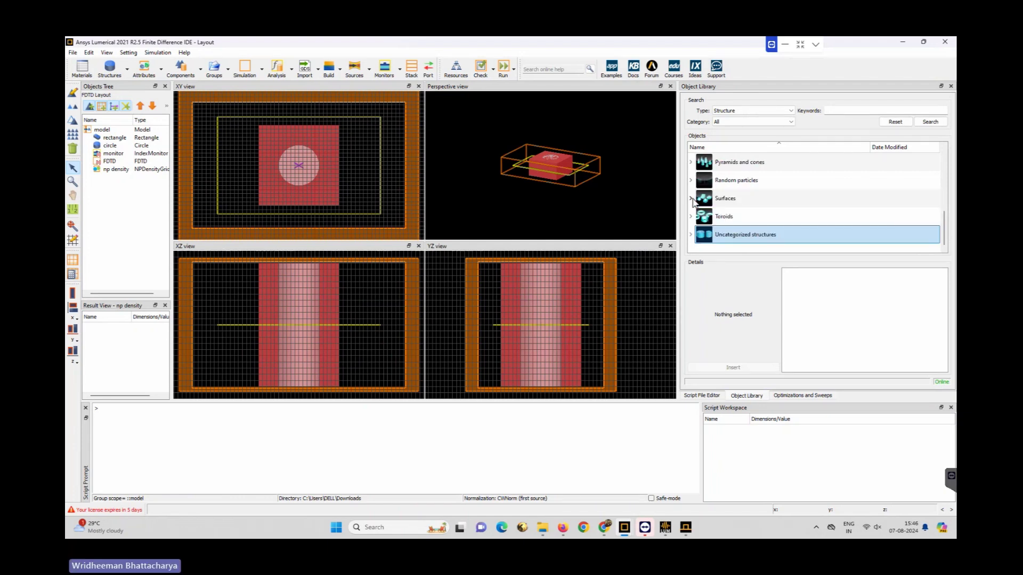
- Show objects of type Analysis in the Object Library and look through the Advanced analysis category
left_click(758, 122)
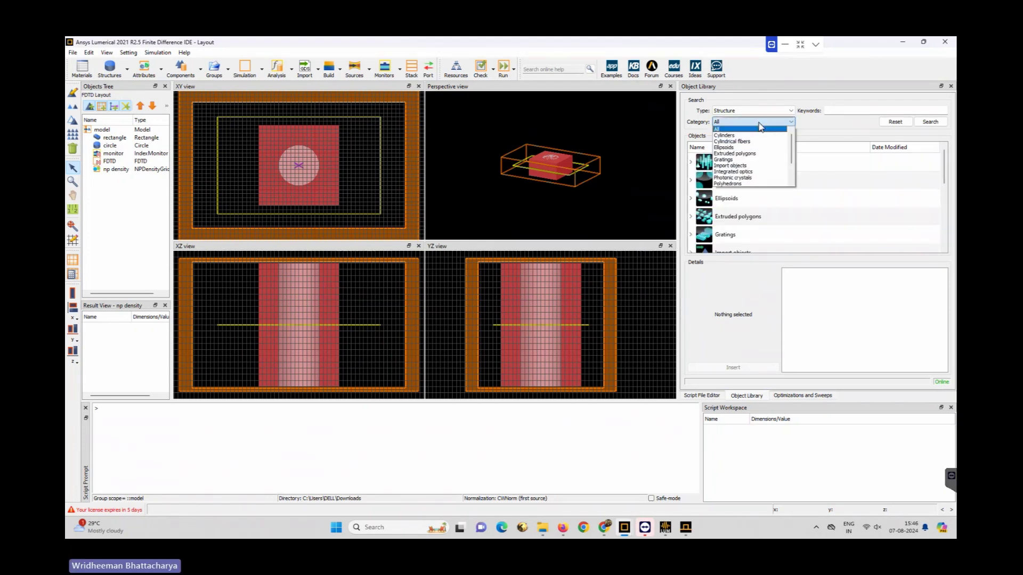
left_click(763, 119)
left_click(761, 112)
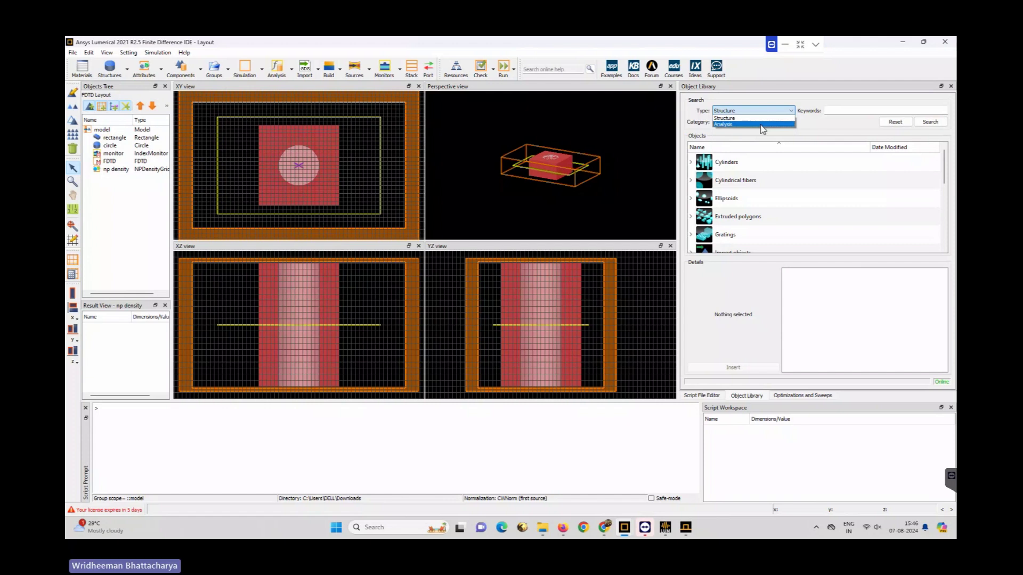
left_click(760, 126)
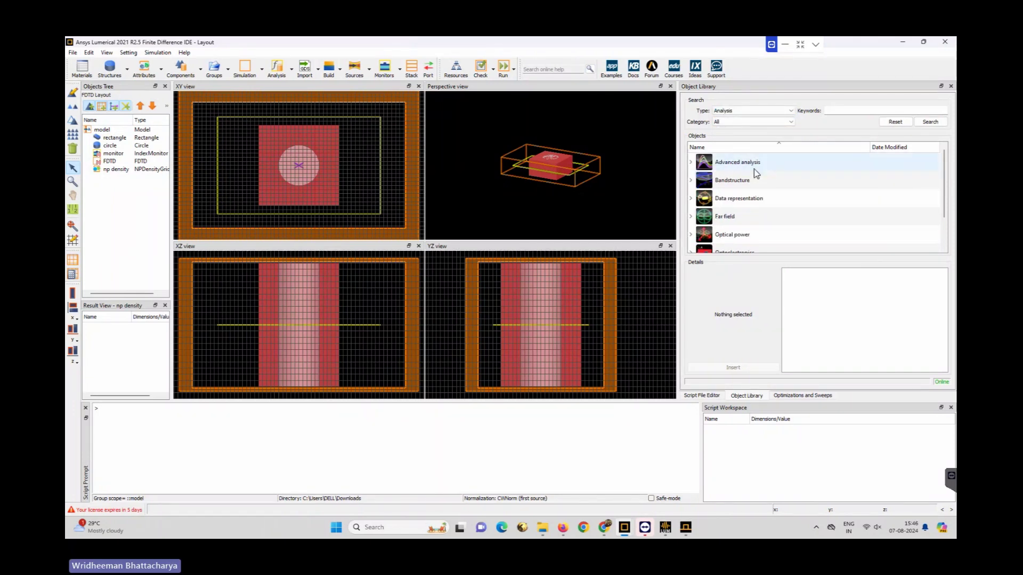
left_click(691, 163)
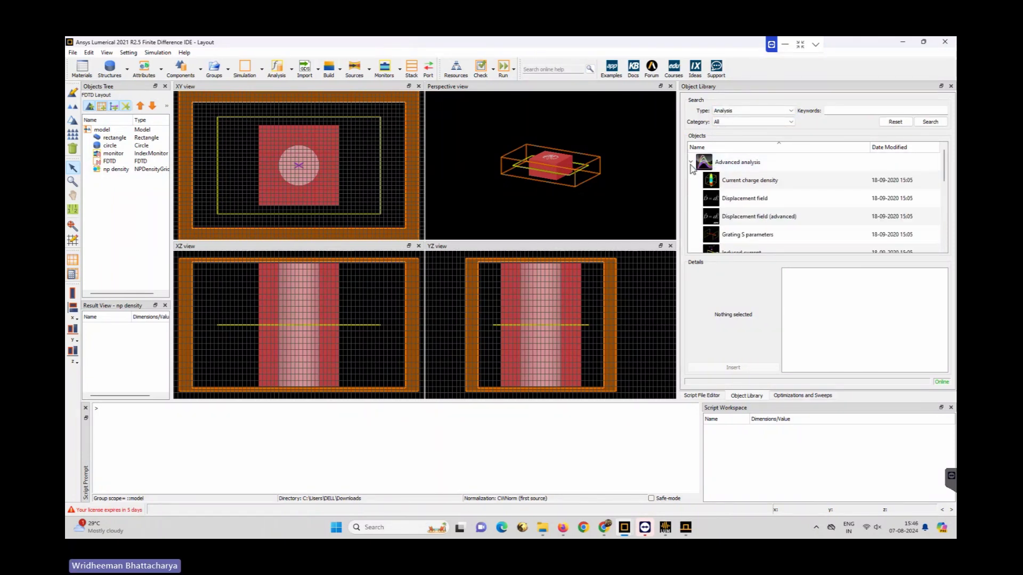
scroll(769, 198, "down", 5)
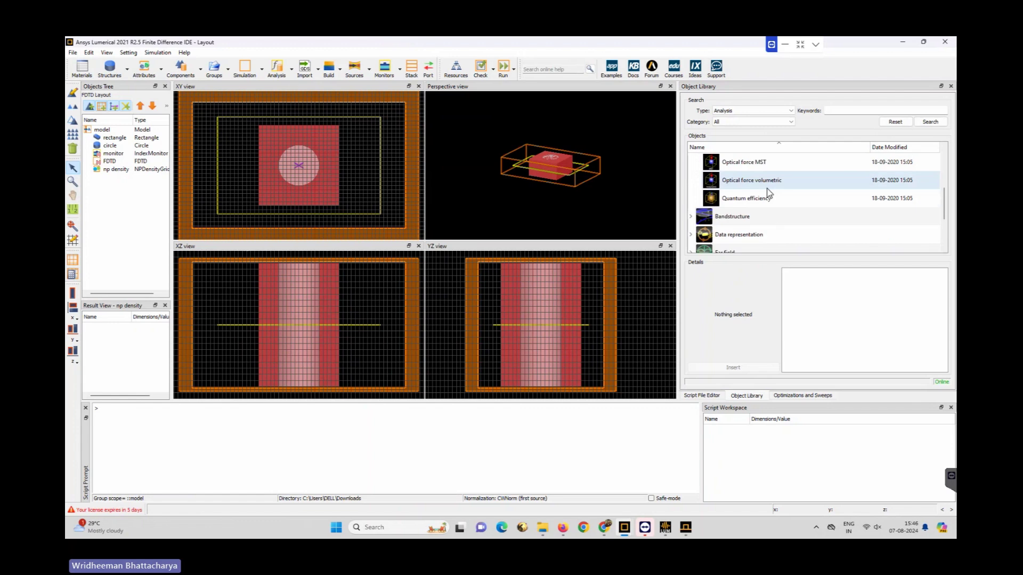
scroll(767, 195, "up", 5)
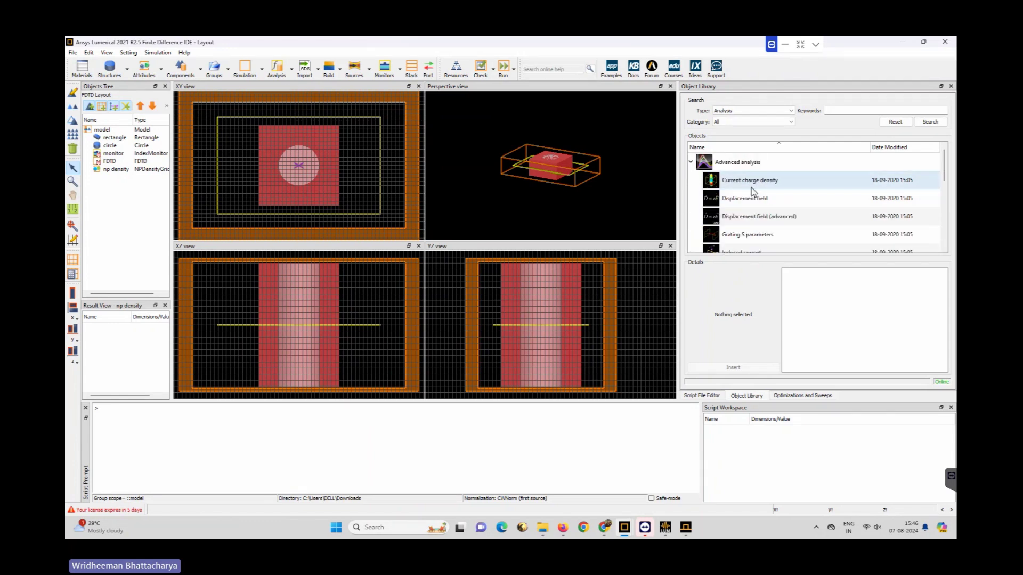
left_click(692, 163)
- Look at the analysis objects in the Bandstructure category, and collapse it again
left_click(727, 181)
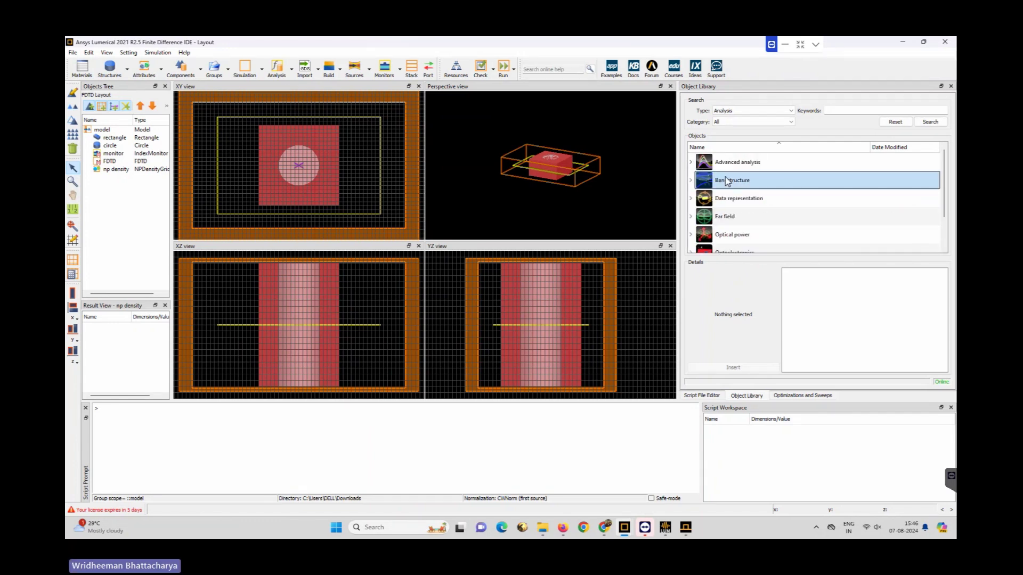
double_click(700, 183)
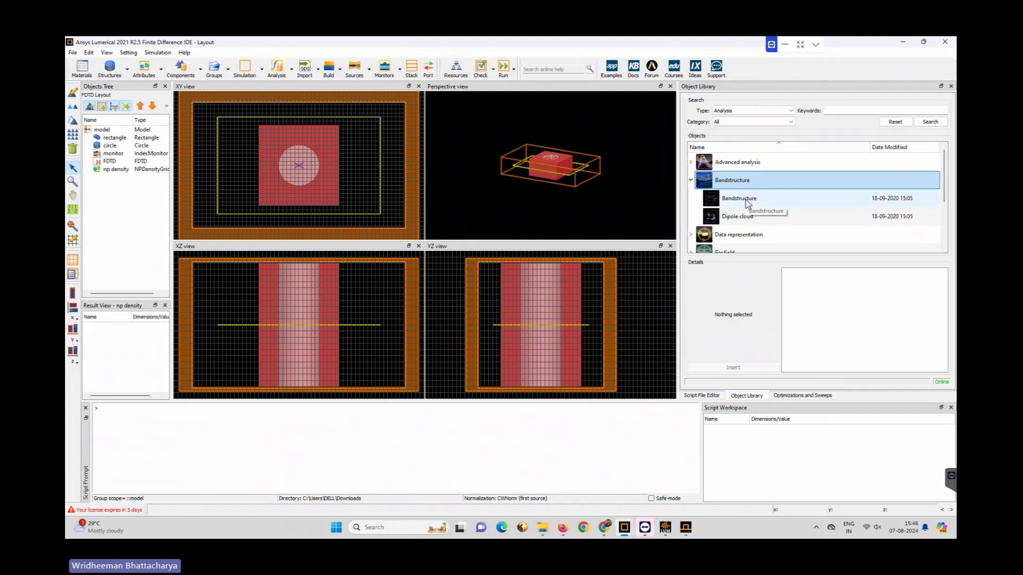
left_click(691, 180)
- Insert the Low Q analysis object from the Resonators and modal analysis category into the model, and delete it again
scroll(740, 207, "down", 1)
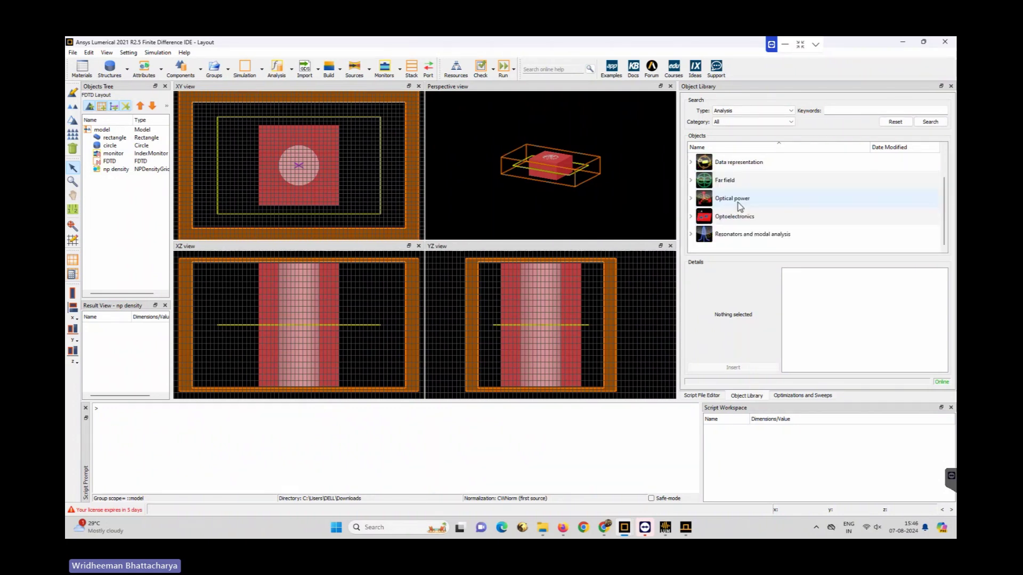
double_click(745, 234)
scroll(743, 200, "down", 2)
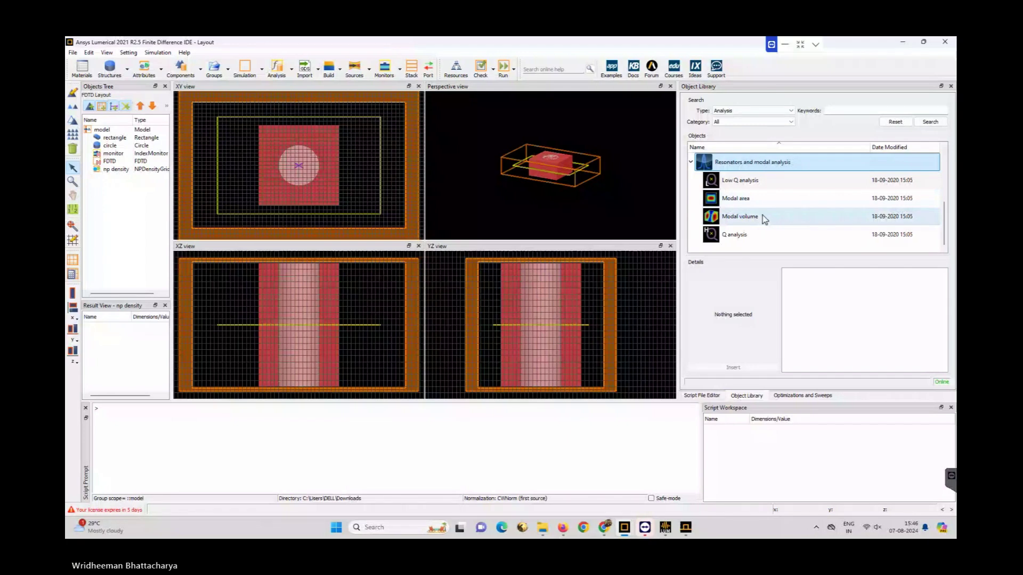
left_click(752, 181)
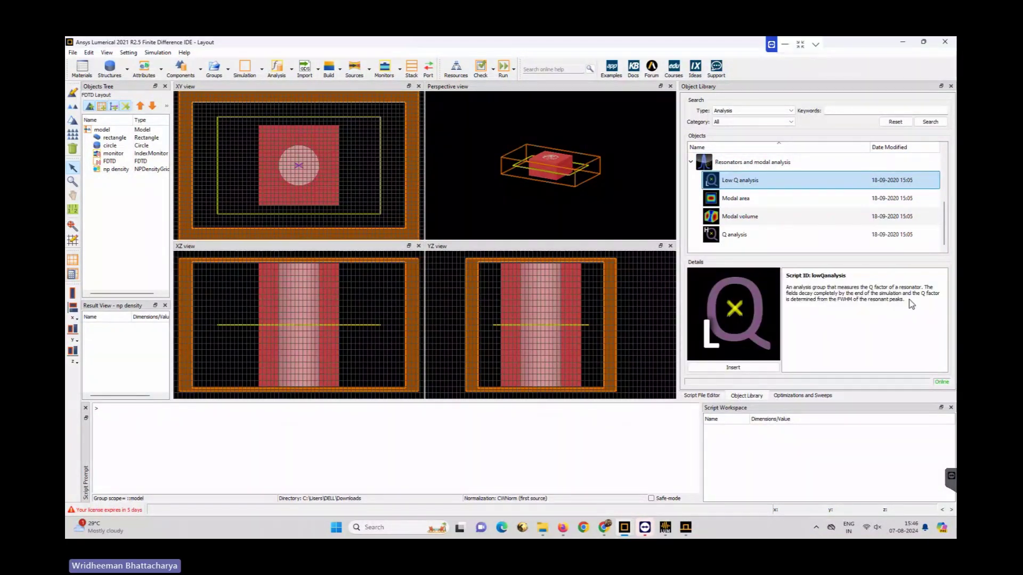
left_click(759, 368)
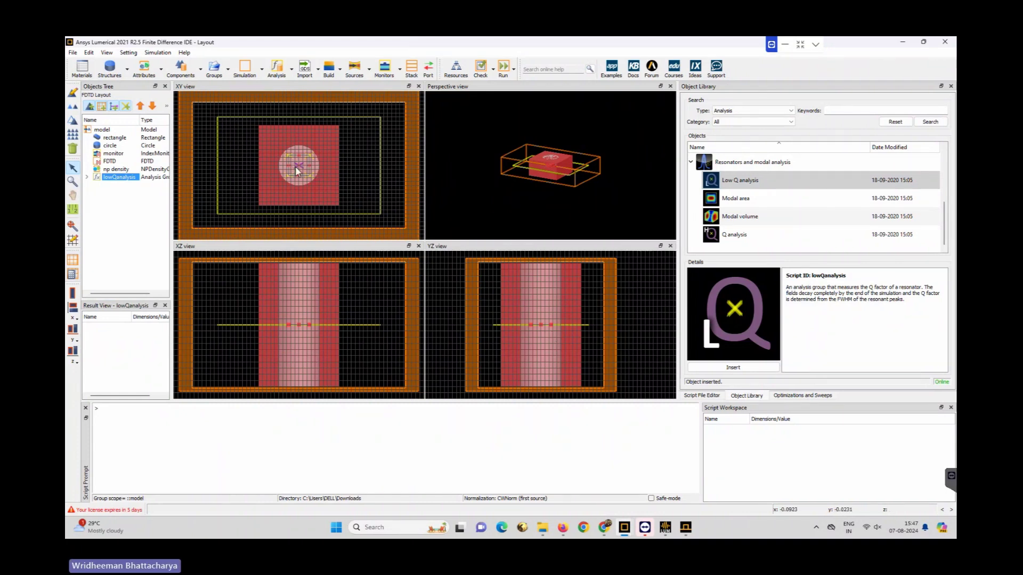
key("Delete")
left_click(696, 175)
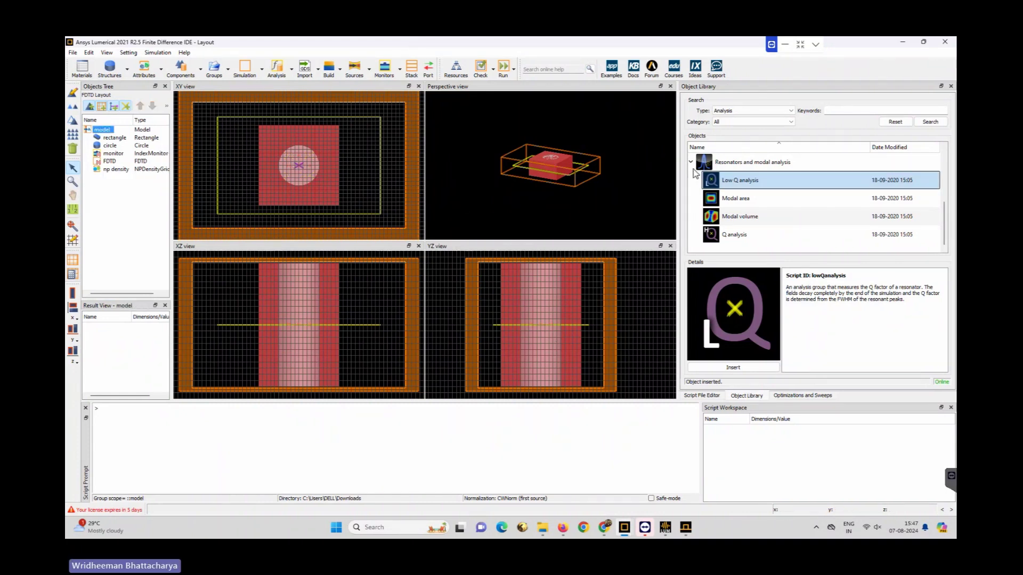
- Show objects of type Structure in the Object Library and look through the Integrated optics category
left_click(751, 113)
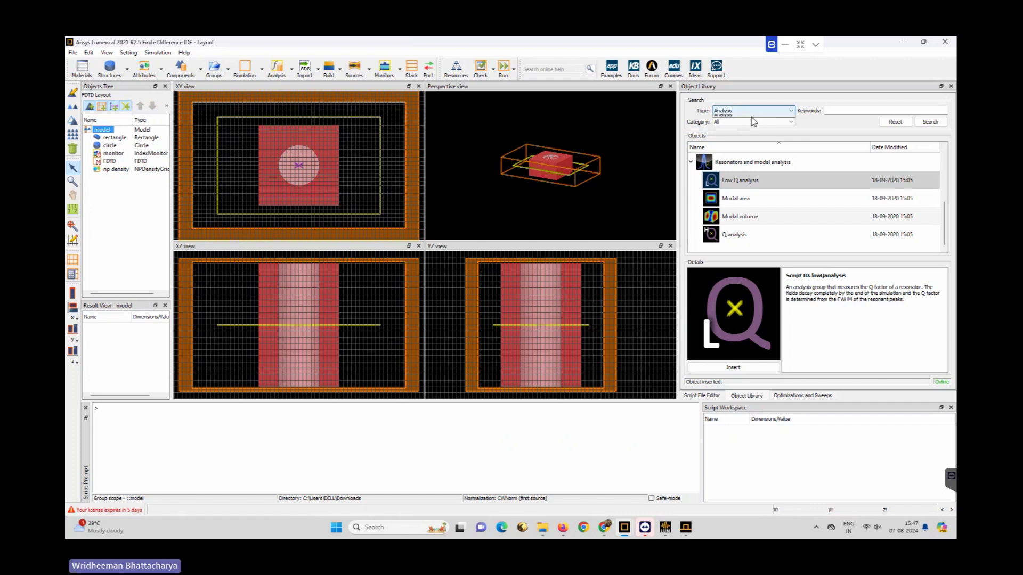
left_click(766, 123)
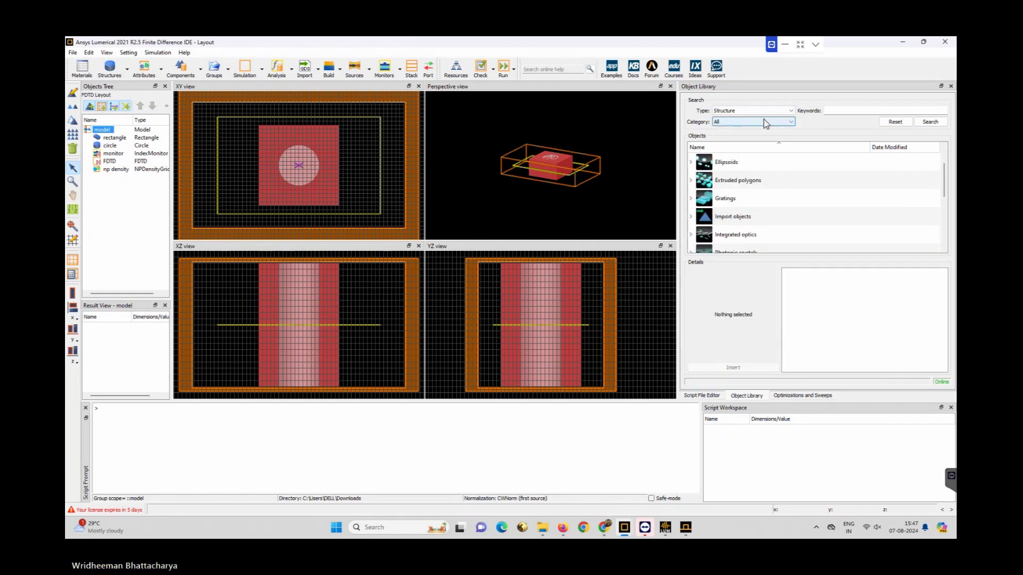
scroll(736, 187, "down", 3)
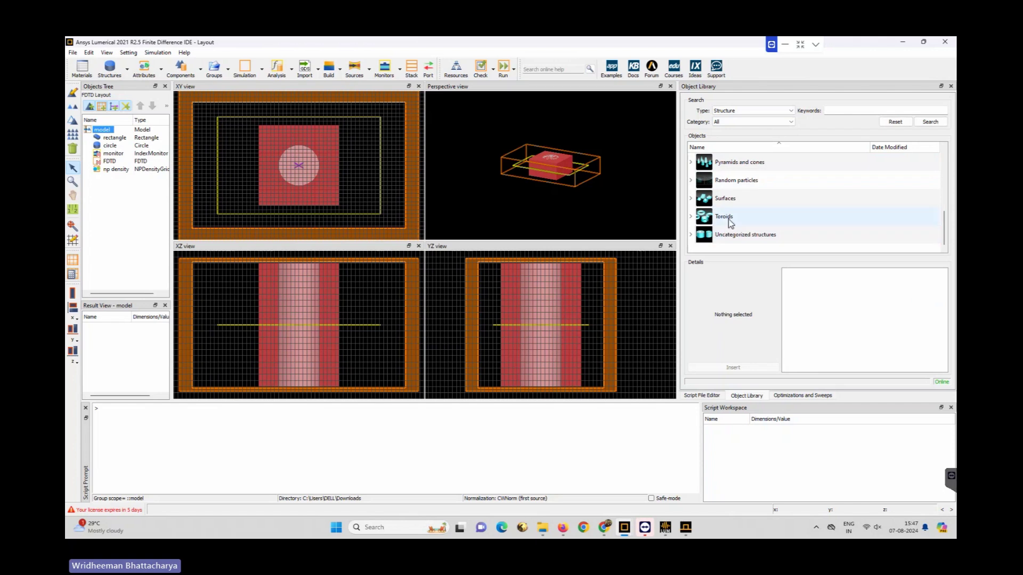
scroll(728, 197, "up", 1)
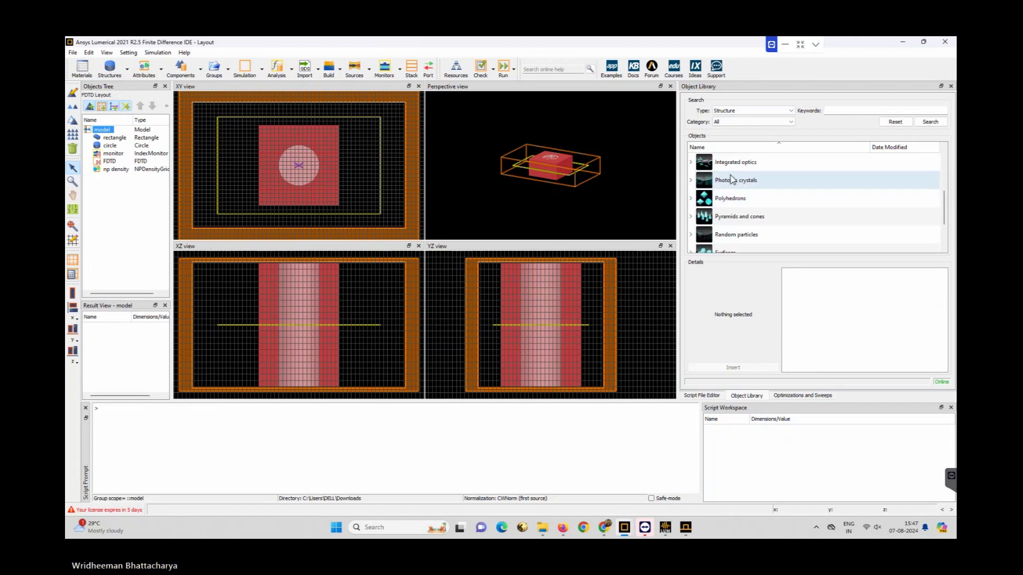
left_click(735, 166)
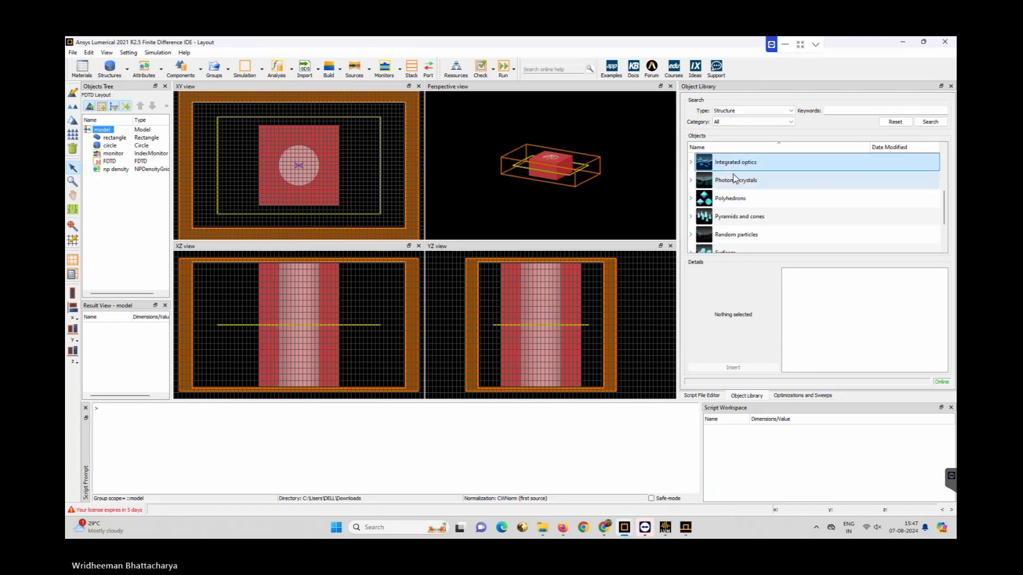
left_click(691, 161)
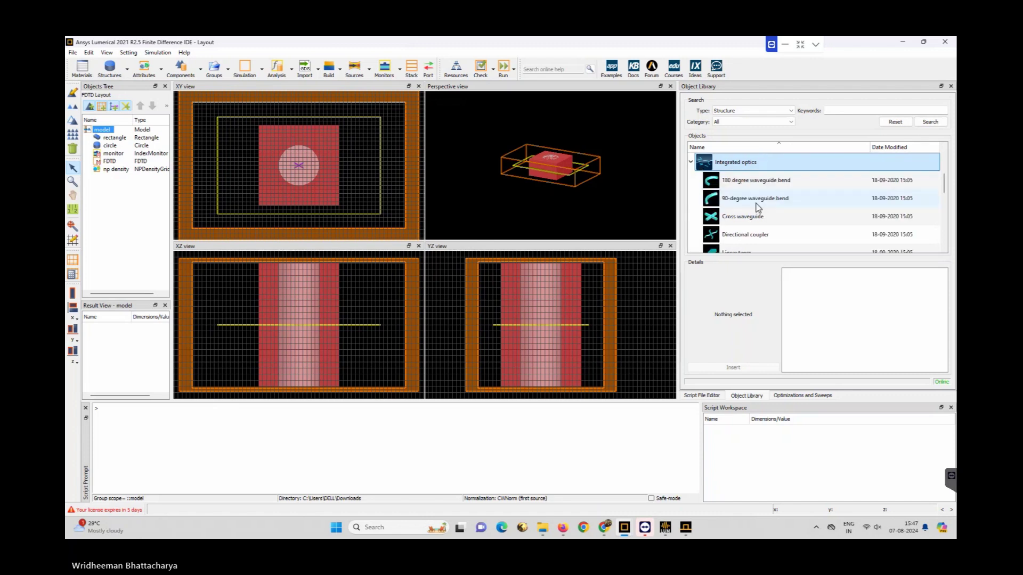
scroll(758, 206, "down", 3)
scroll(747, 167, "up", 1)
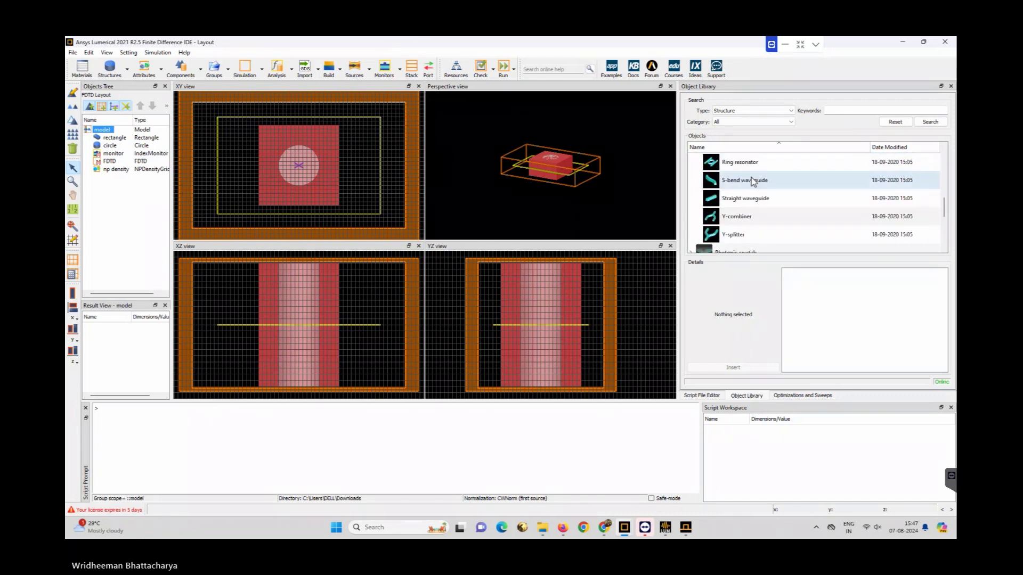
- Insert the Ring resonator into the model and fit the views to it
left_click(742, 163)
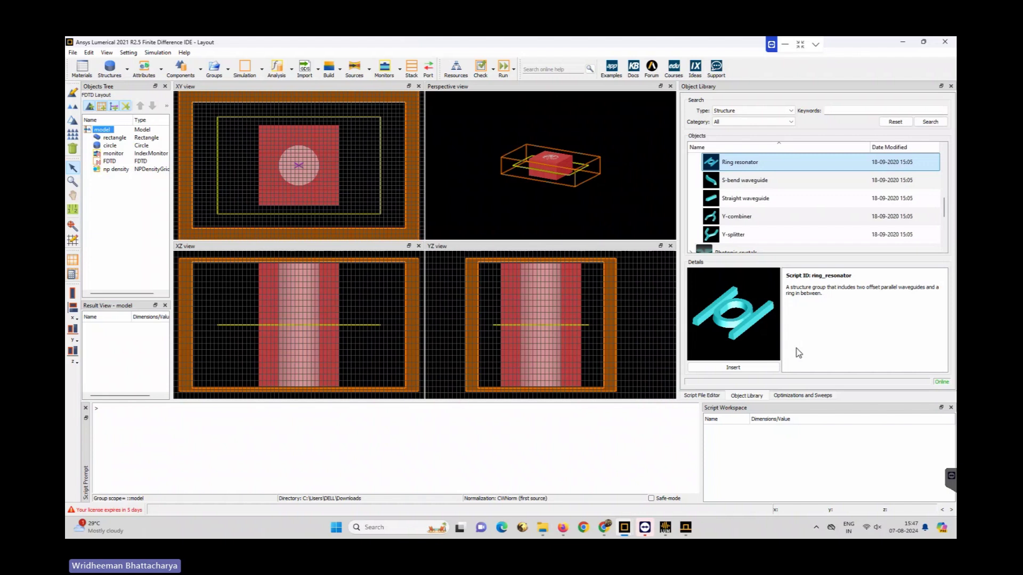
left_click(761, 367)
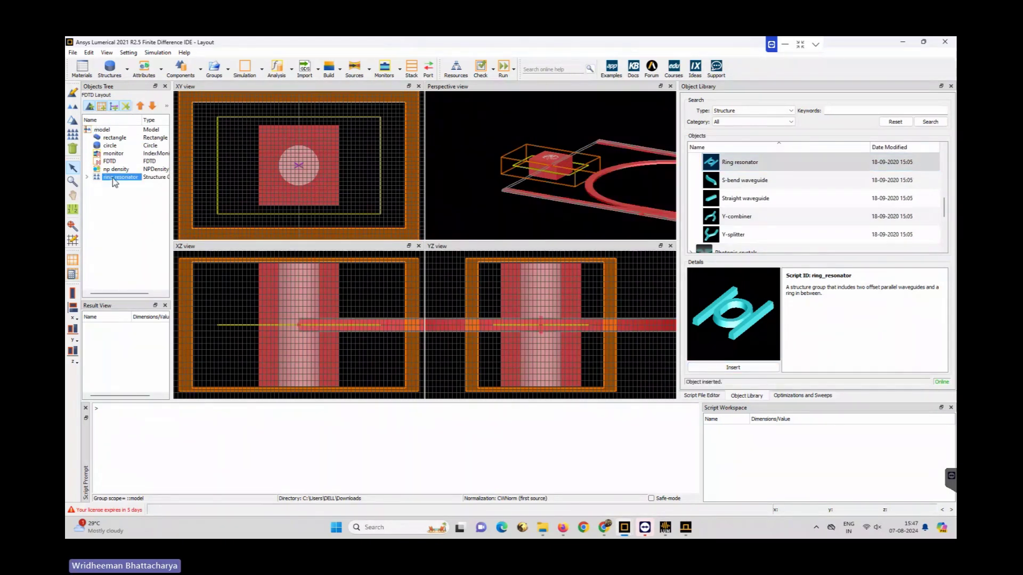
left_click(73, 226)
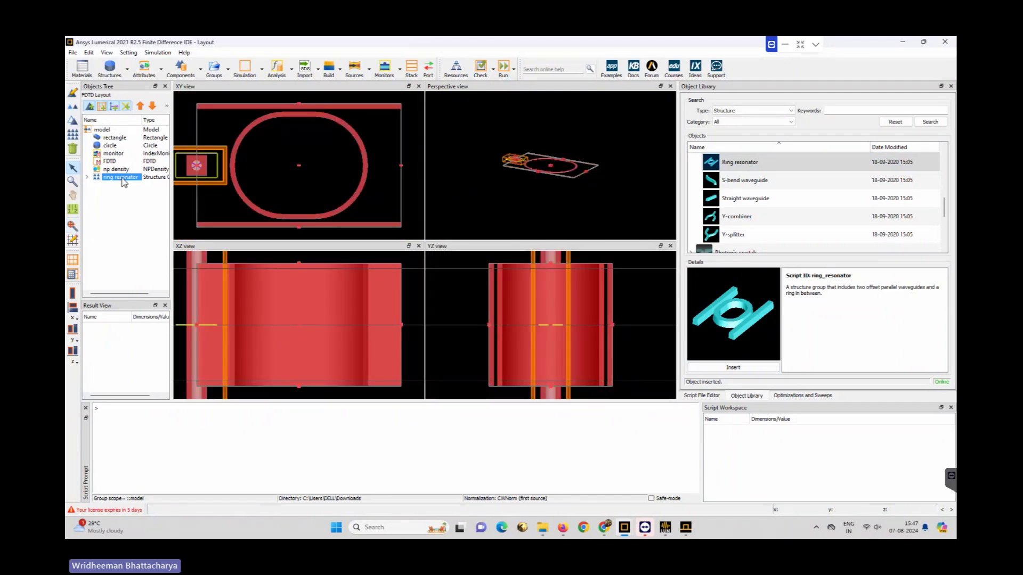
- Examine the ring resonator group's user properties and read its setup script through to the end, leaving everything unchanged
left_click(90, 106)
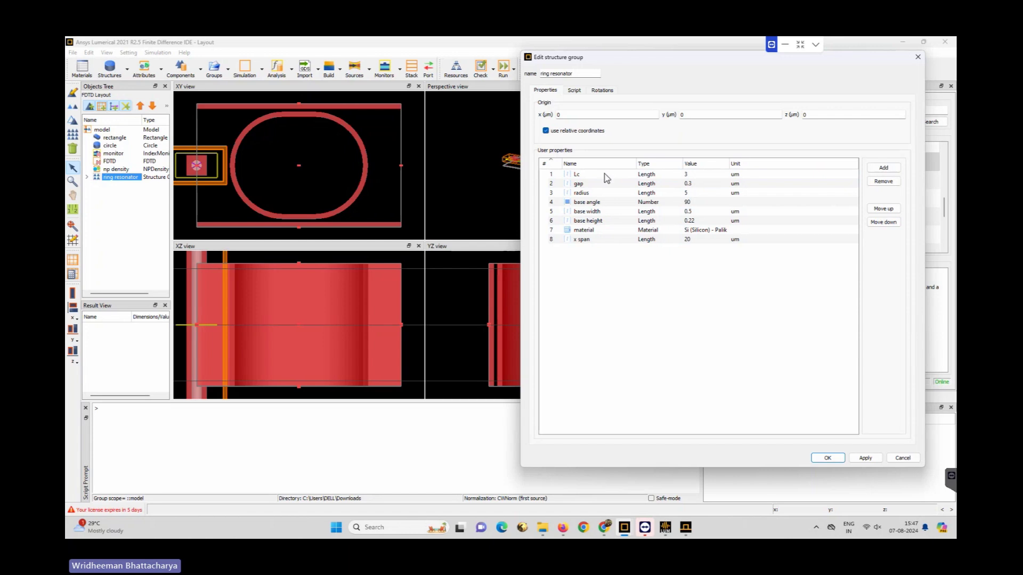
left_click(574, 91)
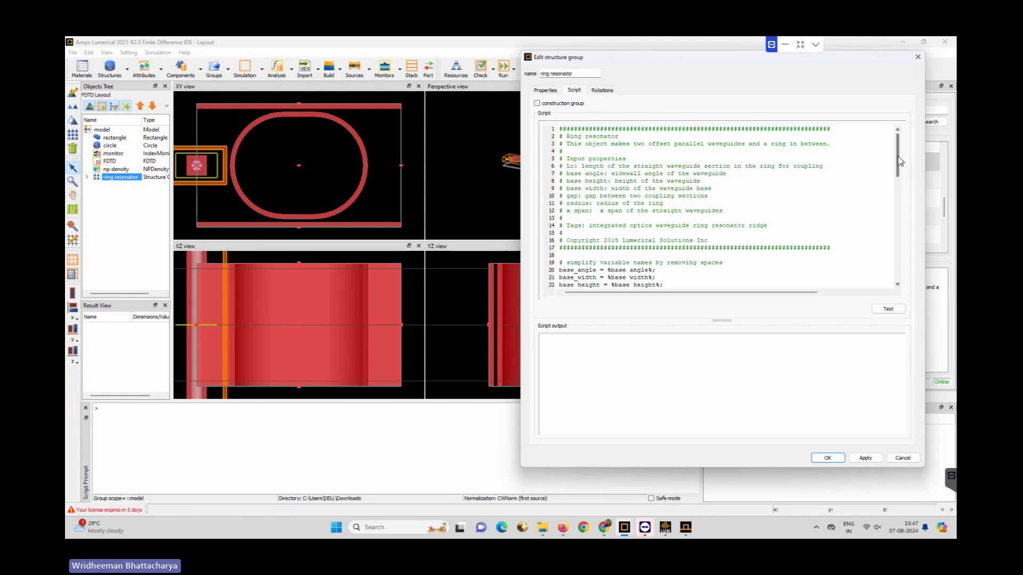
mouse_move(900, 160)
left_mouse_down()
mouse_move(919, 264)
mouse_move(910, 160)
left_mouse_up()
left_click(545, 90)
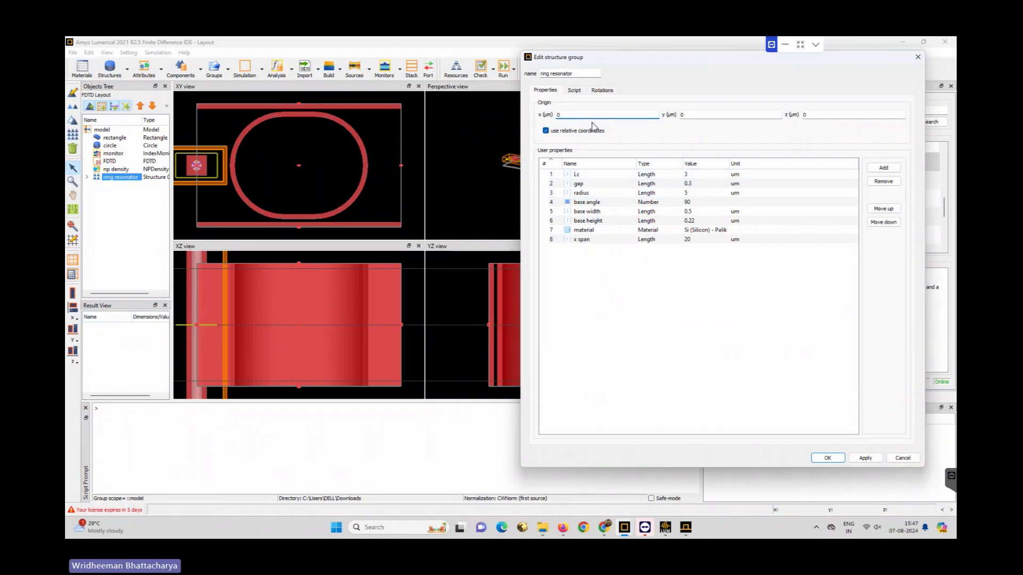
left_click(573, 90)
scroll(662, 232, "down", 3)
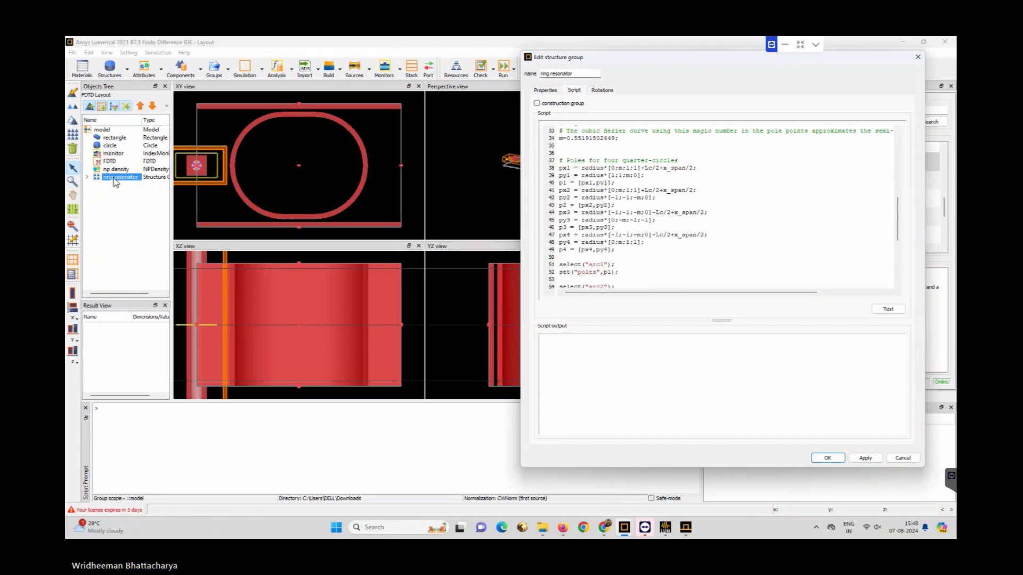
scroll(617, 200, "down", 3)
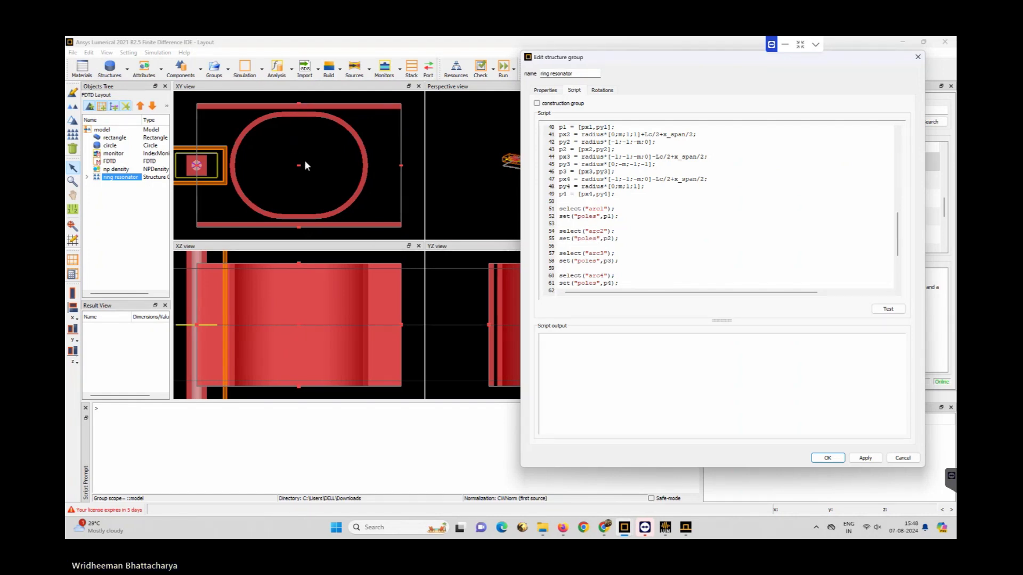
type("setnamed(\"inner_top\",\"poles\",[-Lc/2+x_span/2,radius;Lc/2+x_span/2,radius]); setnamed(\"inner_bottom\",\"poles\",[-Lc/2+x_span/2,-radius;Lc/2+x_span/2,-radius]); setnamed(\"outer_top\",\"poles\",[0,radius+gap+base_width;x_span,radius+gap+base_width]); setnamed(\"outer_bottom\",\"poles\",[0,-(radius+gap+base_width);x_span,-(radius+gap+base_width)]); if (Lc==0){    setnamed(\"inner_top\",\"enabled\",0);    setnamed(\"inner_bottom\",\"enabled\",0);} else {    setnamed(\"inner_top\",\"enabled\",1);    setnamed(\"inner_bottom\",\"enabled\",1);}")
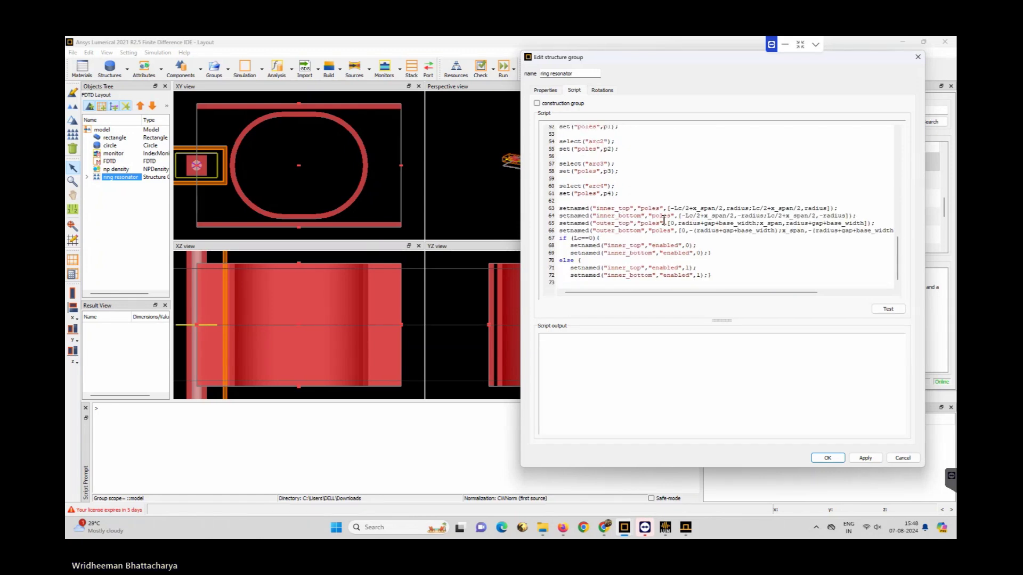
left_click(900, 459)
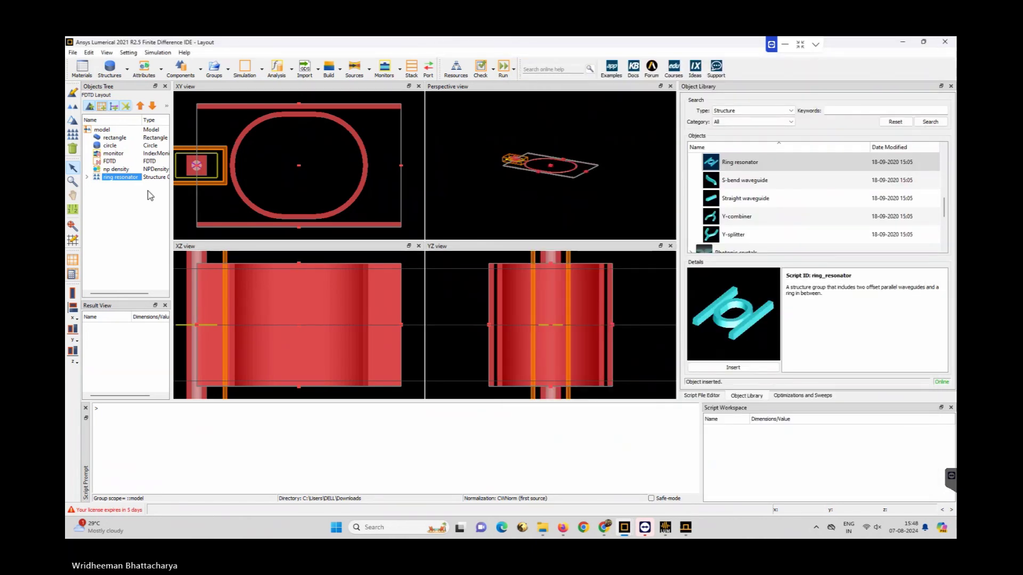
- Delete the ring resonator from the model, refit the views, and look at the available component and group types
key("Delete")
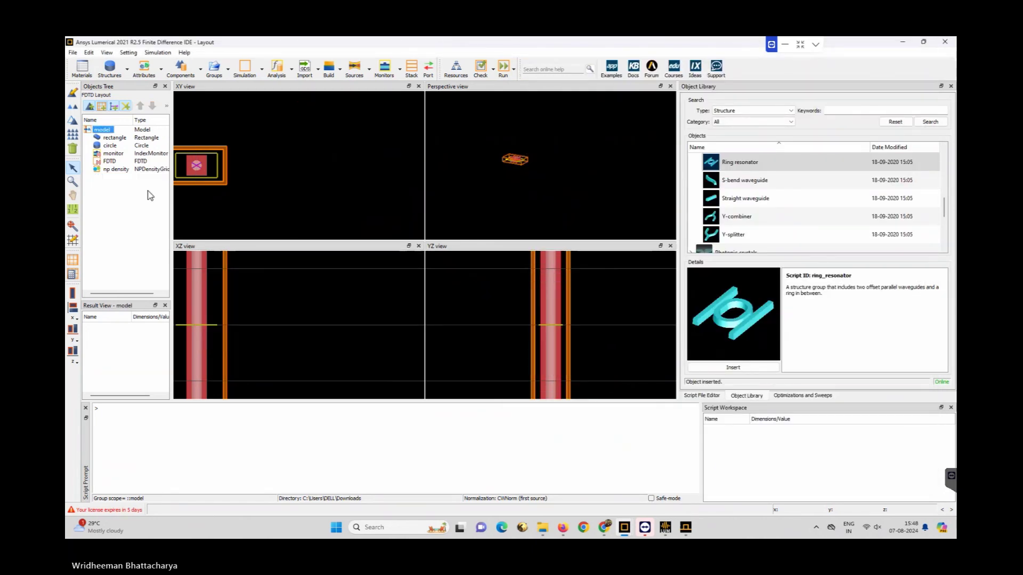
left_click(74, 226)
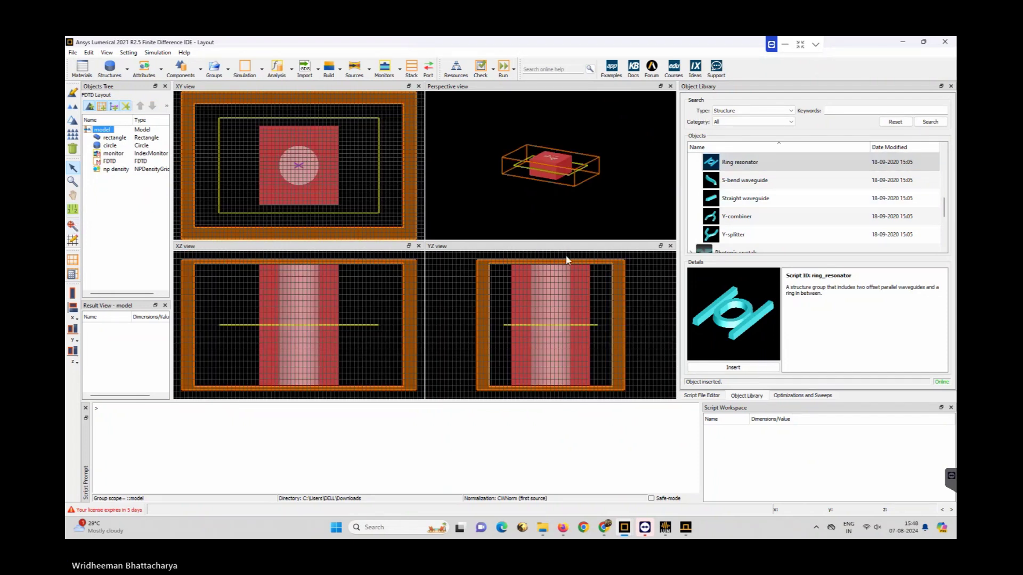
left_click(201, 70)
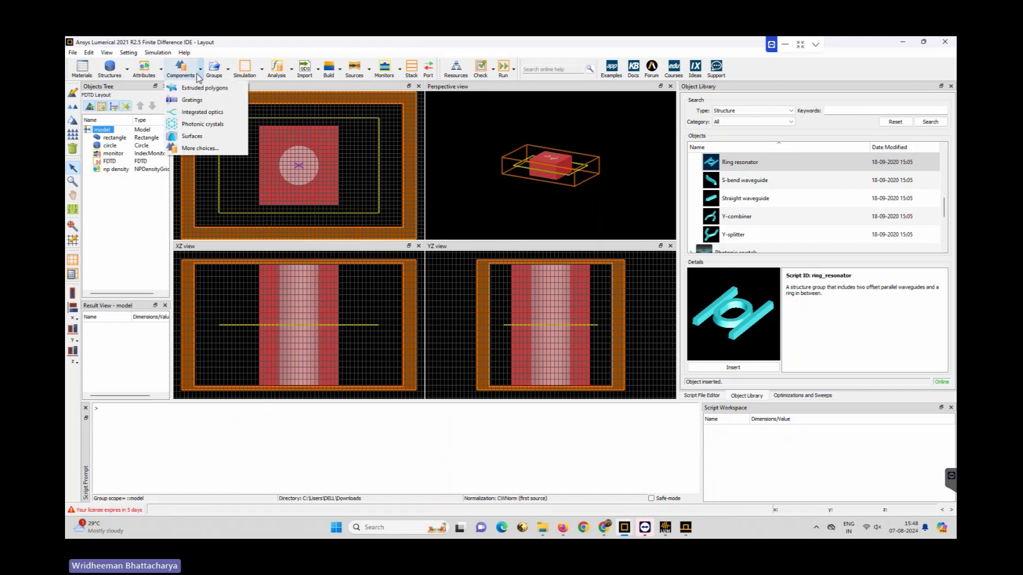
left_click(228, 70)
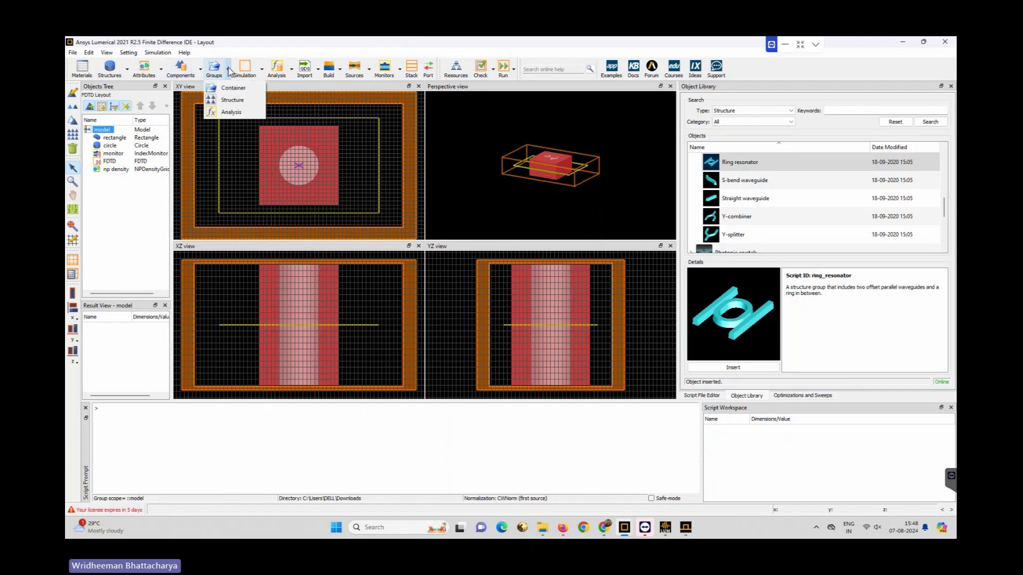
left_click(232, 100)
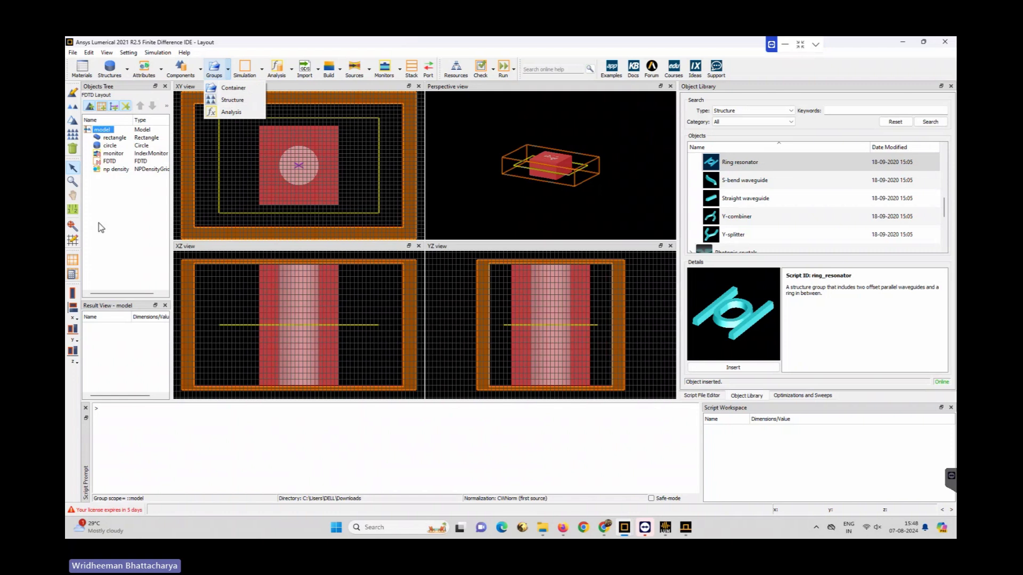
- Insert the Ring resonator into the model again, widen the Objects Tree, and look through the waveguides inside the group
left_click(744, 367)
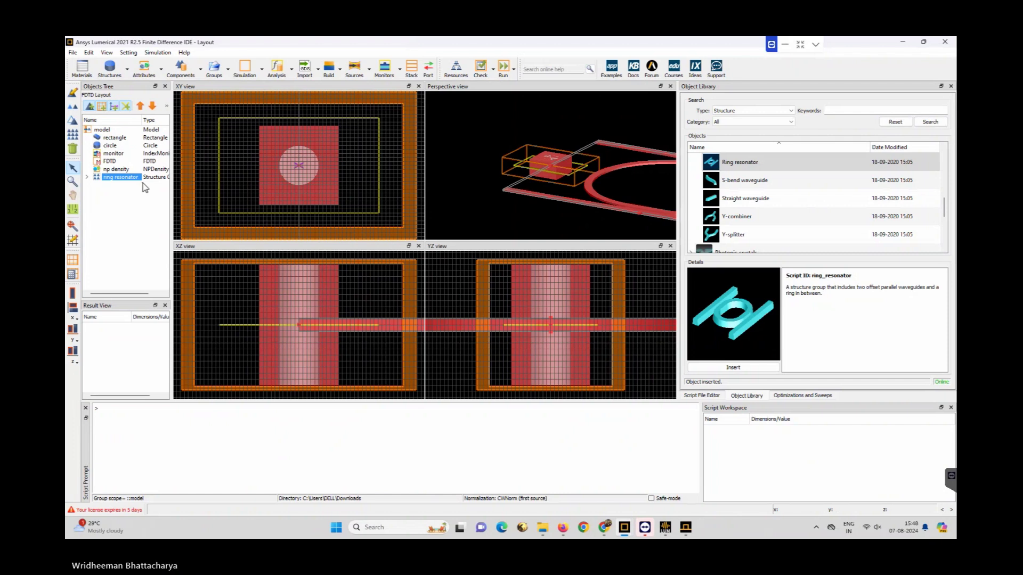
left_click_drag(171, 184, 214, 183)
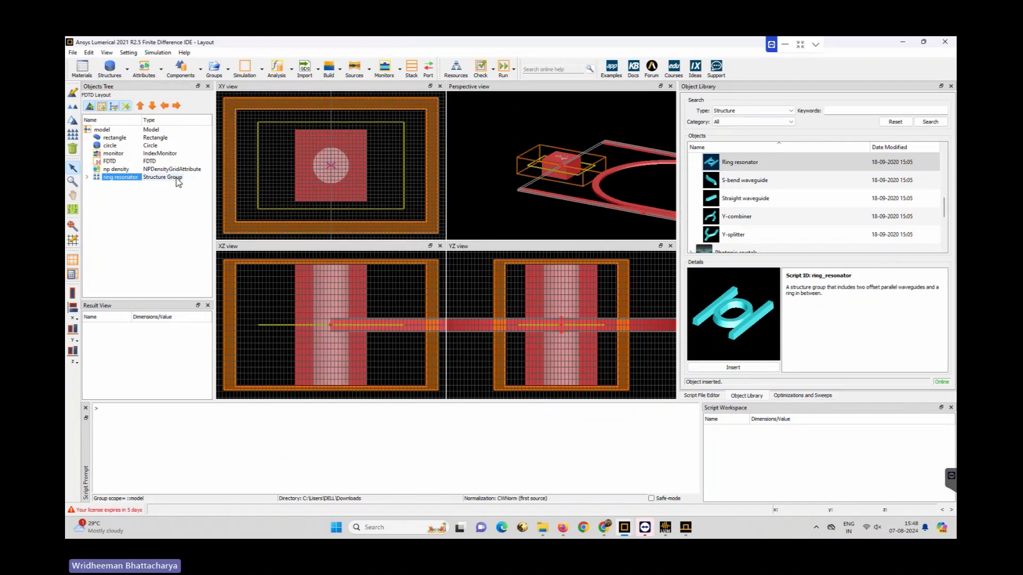
left_click(87, 177)
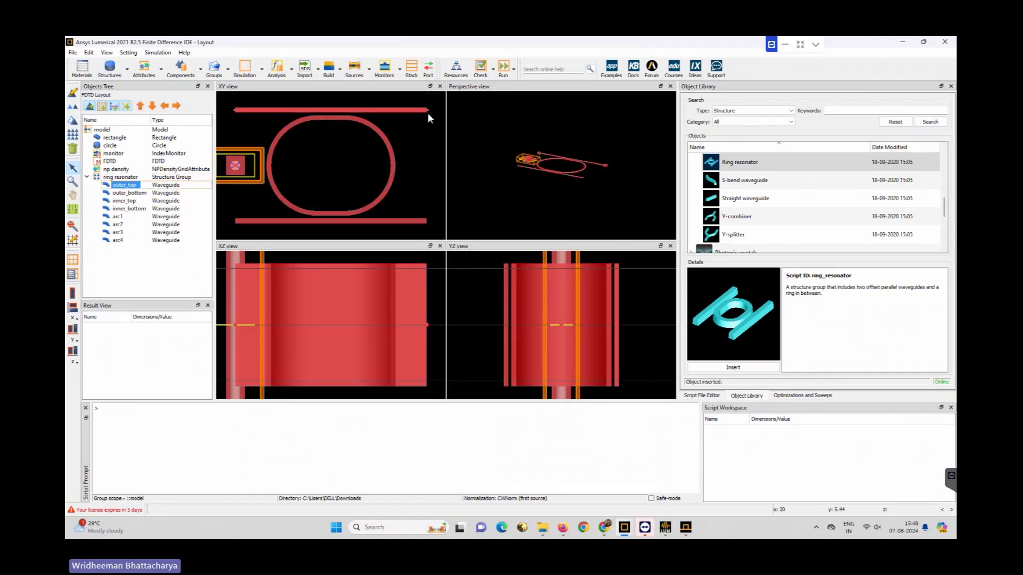
left_click(127, 194)
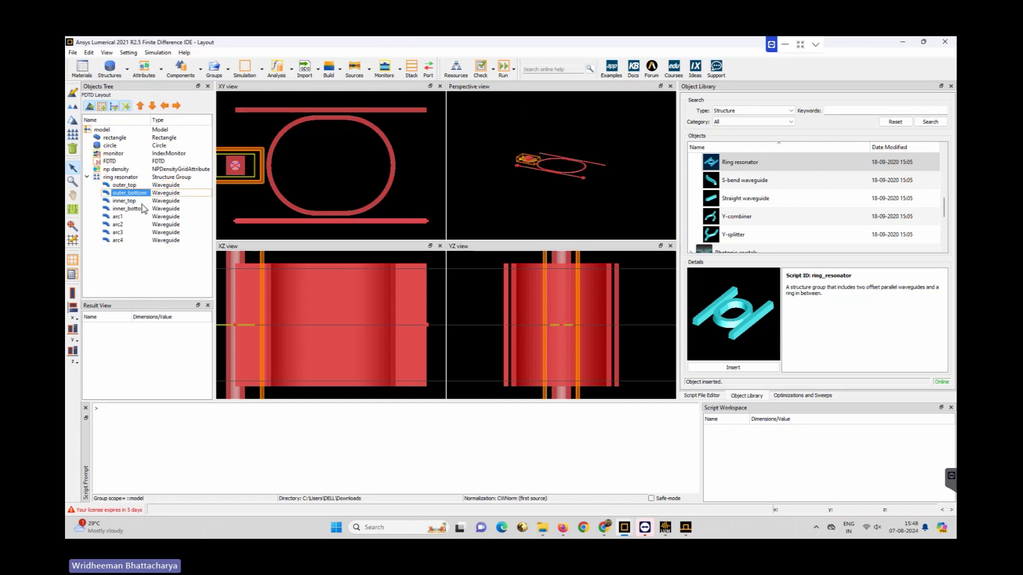
key("Down")
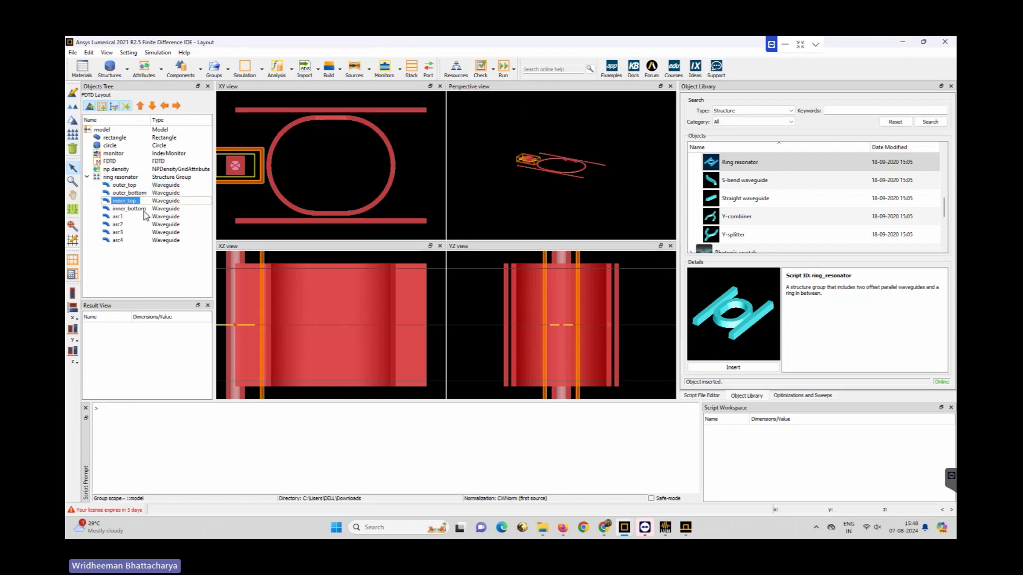
key("Down")
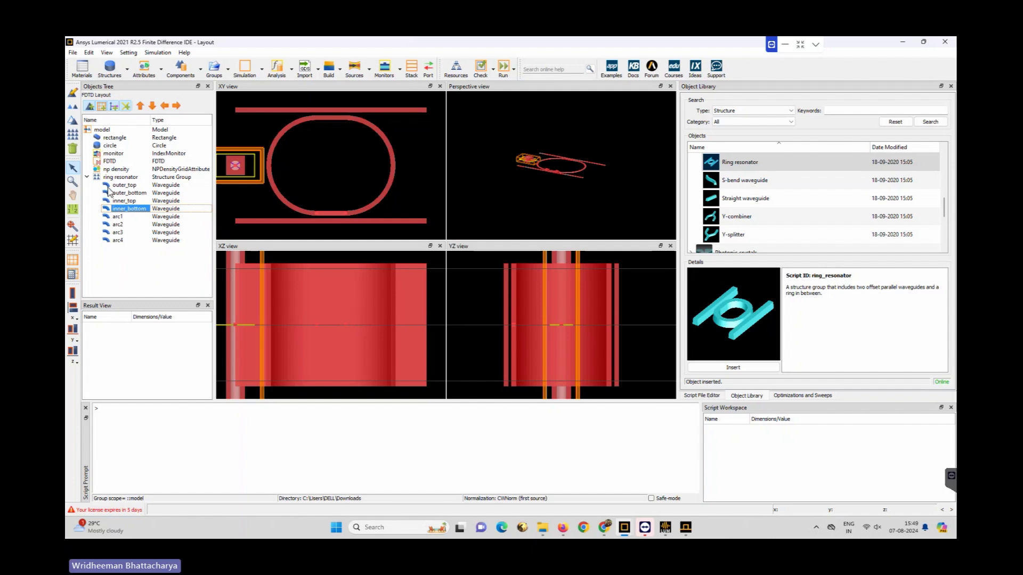
- Set the ring resonator's Lc property to 0 um
left_click(115, 177)
left_click(78, 95)
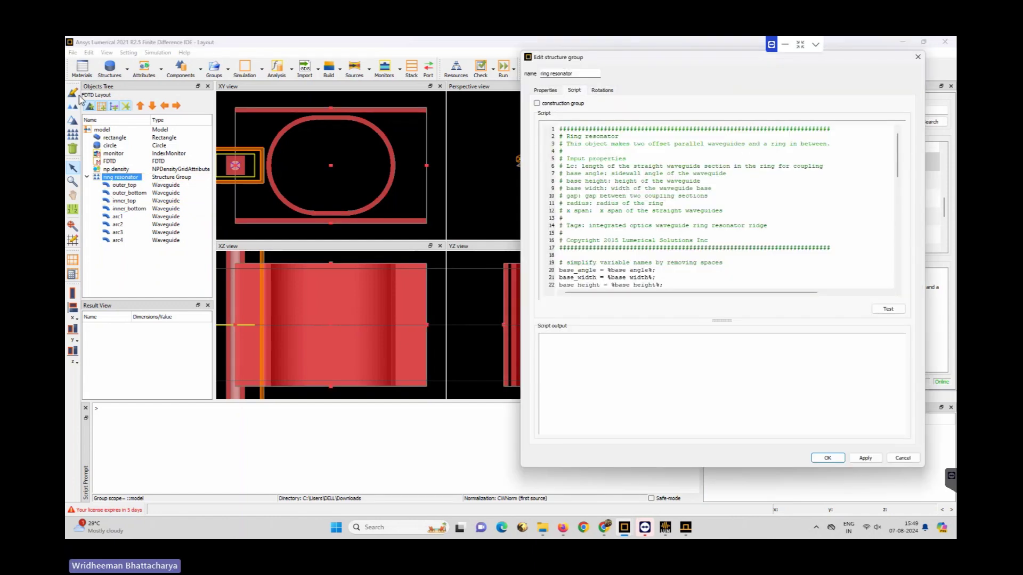
left_click(545, 90)
double_click(693, 174)
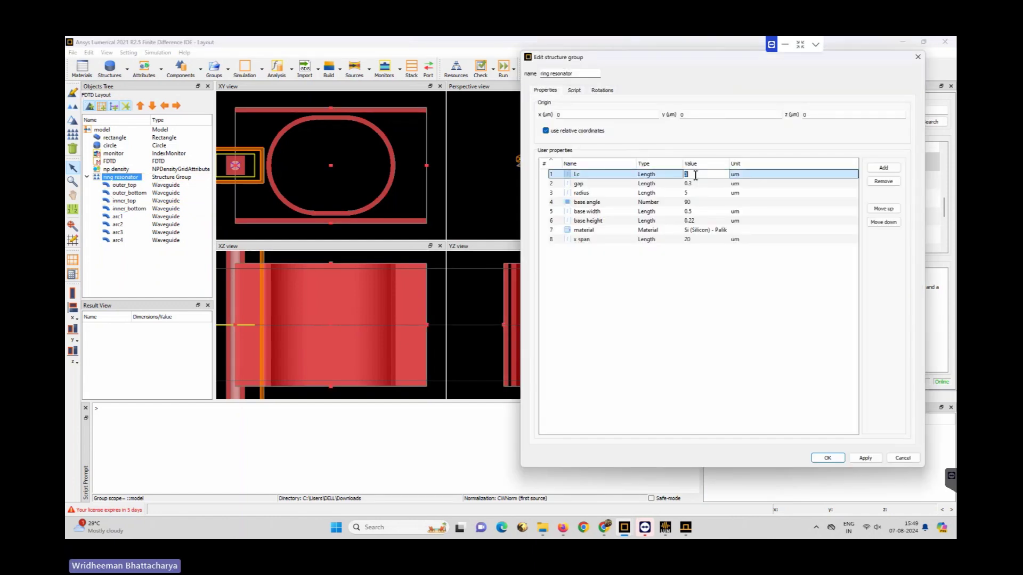
left_click(866, 458)
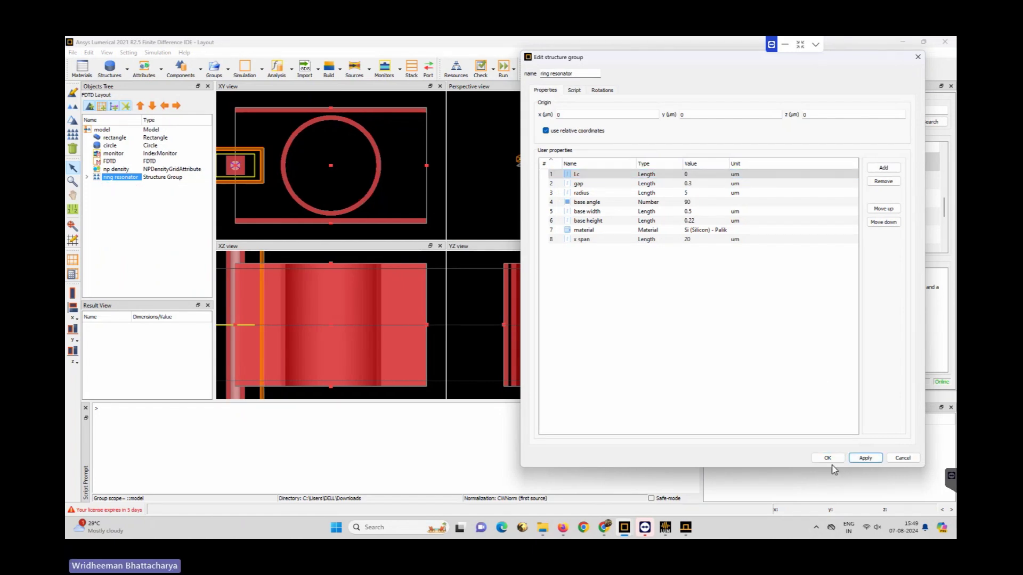
left_click(827, 458)
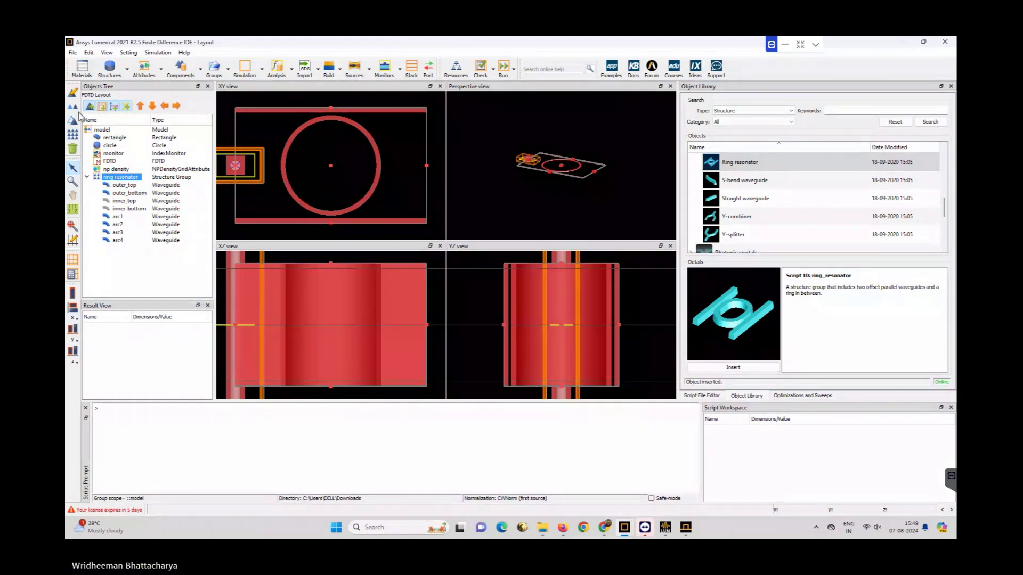
- Add an empty analysis group to the model
left_click(228, 69)
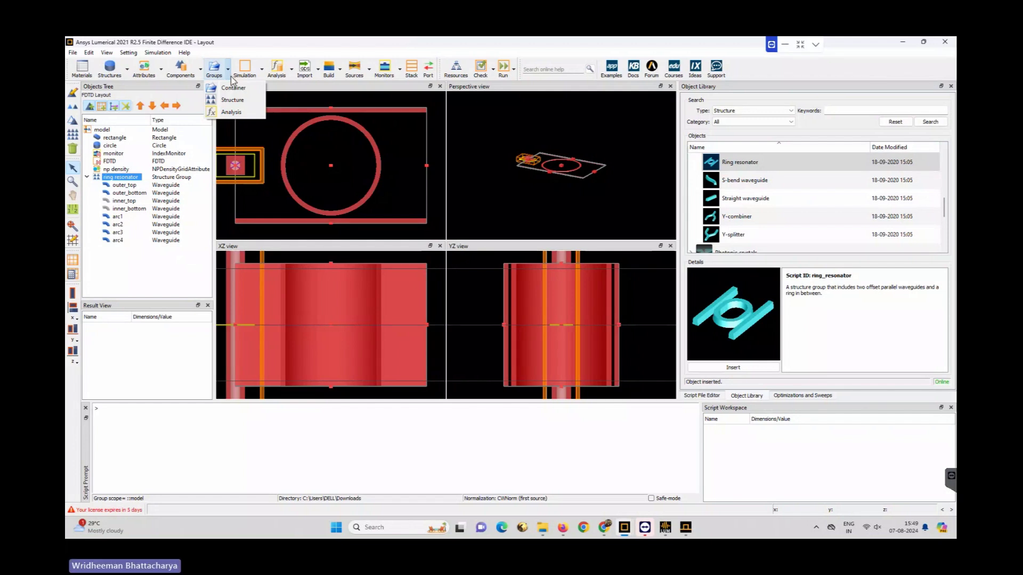
left_click(234, 112)
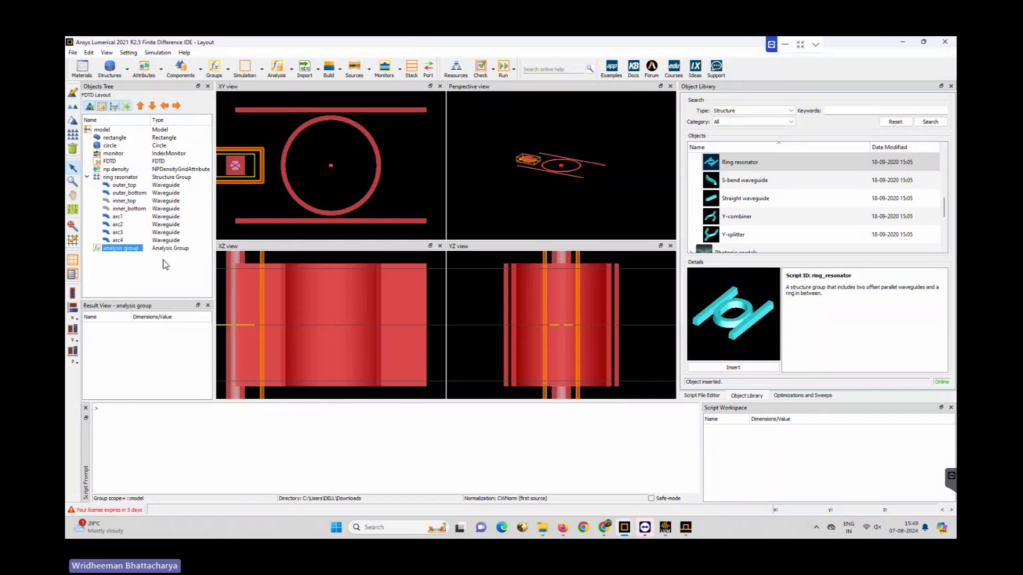
left_click(728, 169)
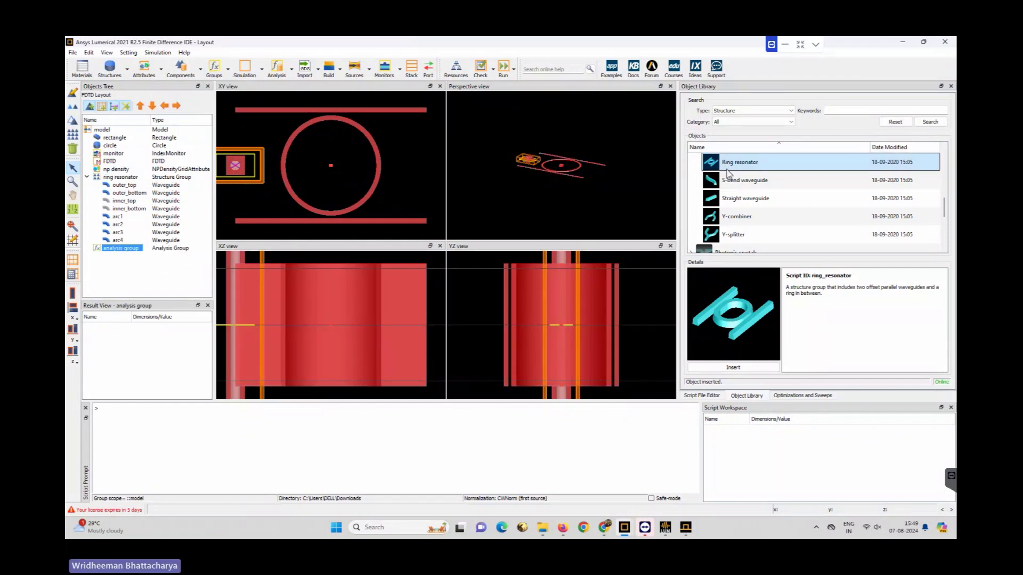
- Filter the object library to the Analysis type and insert the Bandstructure analysis group into the model
left_click(747, 110)
left_click(747, 125)
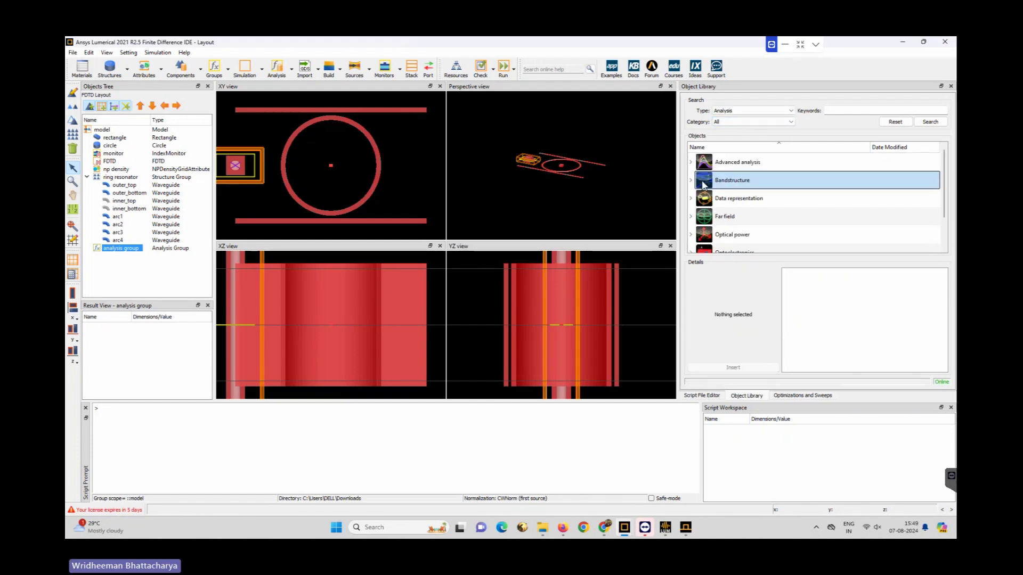
double_click(743, 181)
left_click(761, 205)
left_click(733, 368)
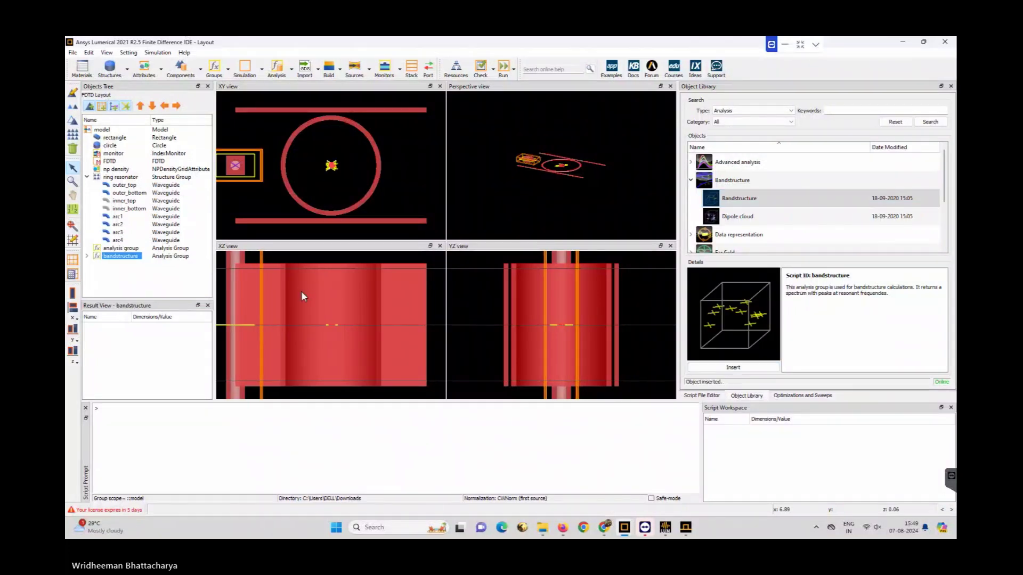
- Look through the time monitors inside the bandstructure group, examining their positions in the XY view and locating m1
left_click(87, 257)
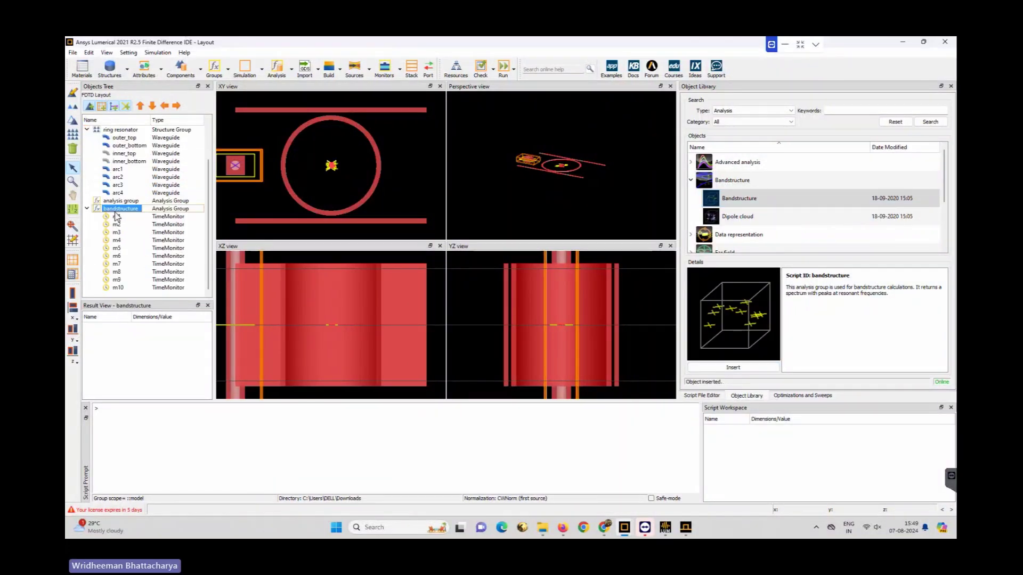
scroll(337, 159, "up", 3)
scroll(336, 163, "up", 3)
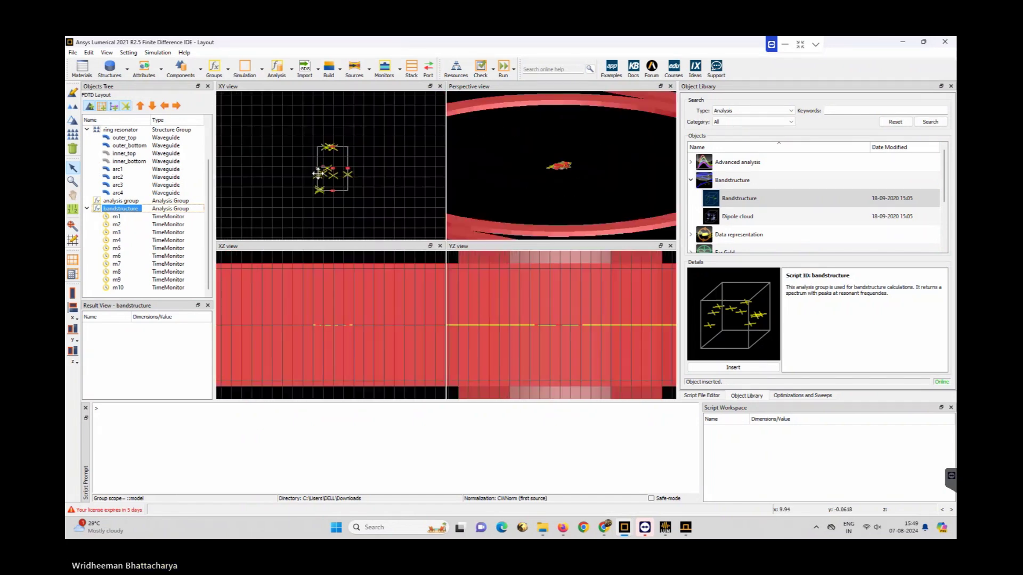
scroll(325, 92, "up", 2)
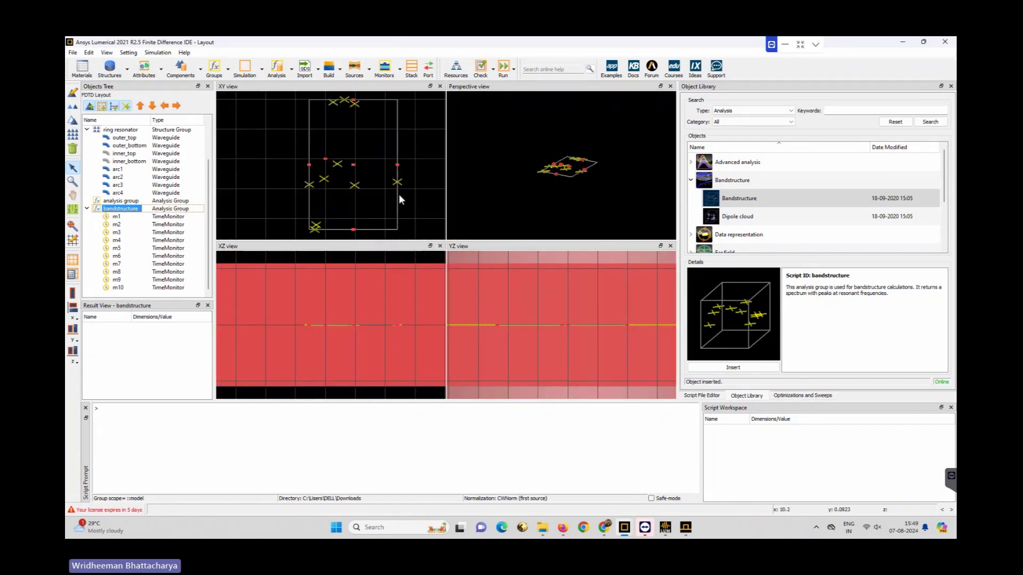
left_click(116, 217)
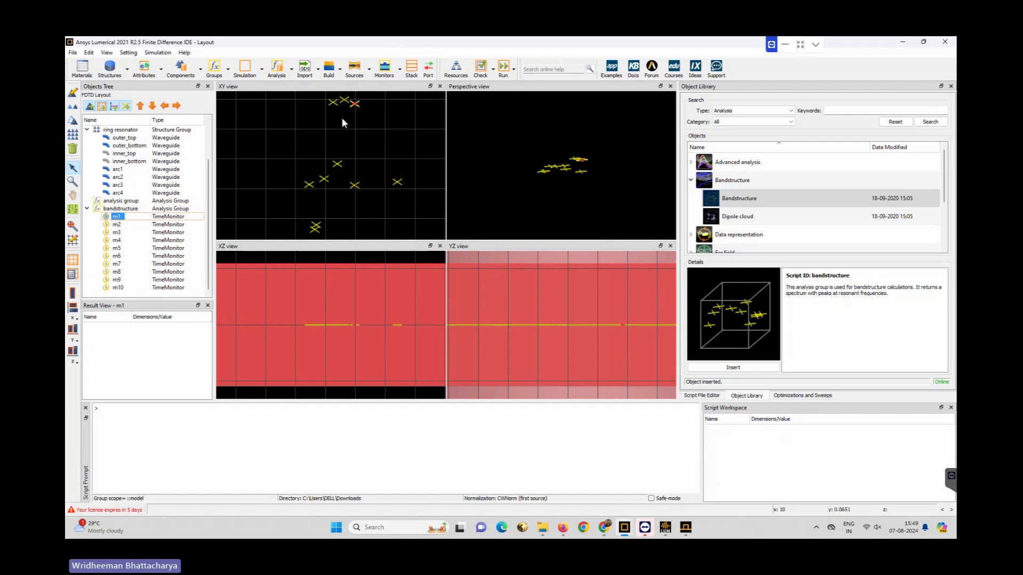
left_click(87, 209)
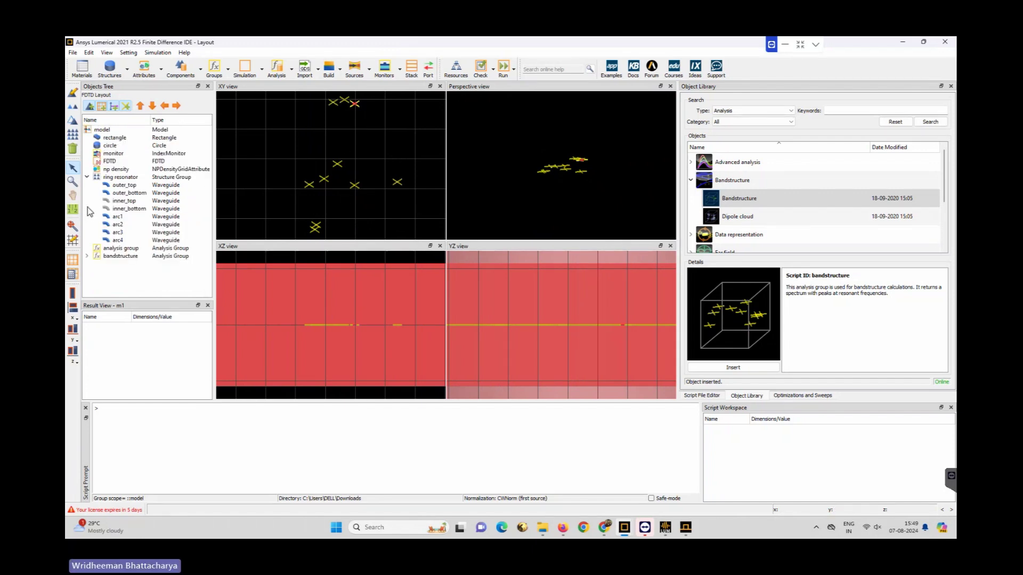
- Open the bandstructure group's properties and review its setup variables and setup script
double_click(113, 258)
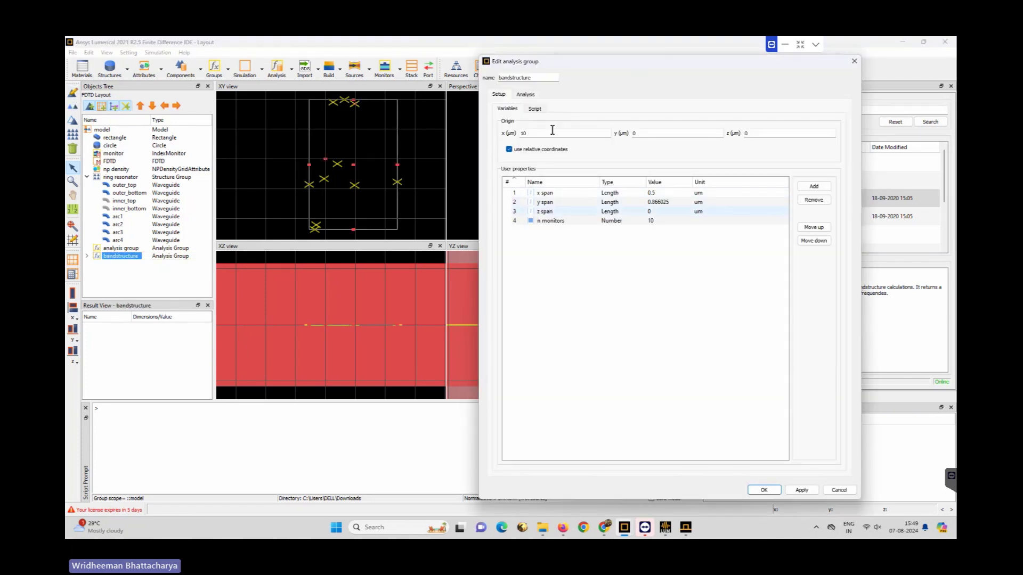
left_click(535, 109)
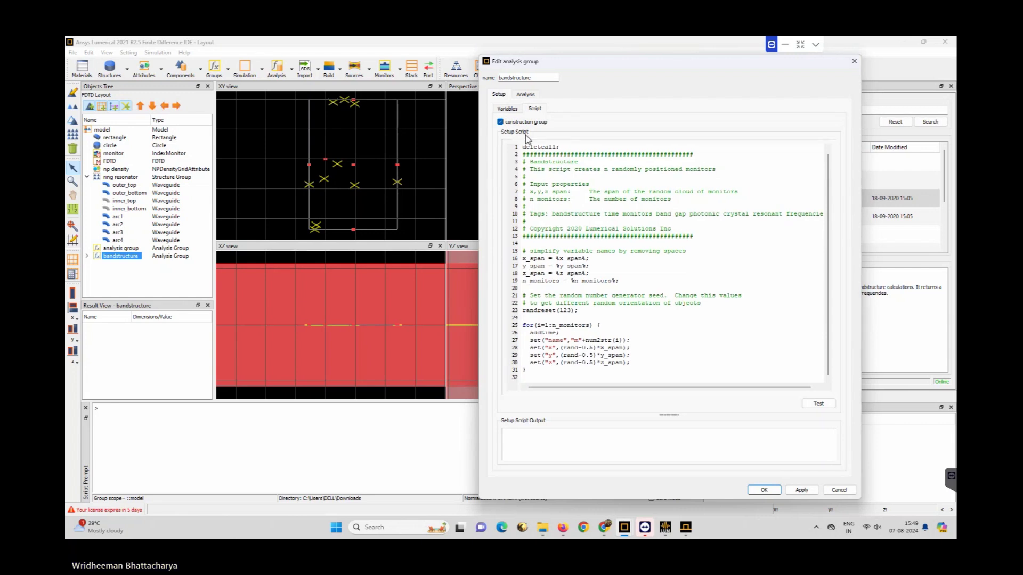
left_click(512, 110)
- Review the bandstructure group's analysis parameters, its fs, fs_detailed and spectrum results, and the analysis script, and close its properties
left_click(526, 95)
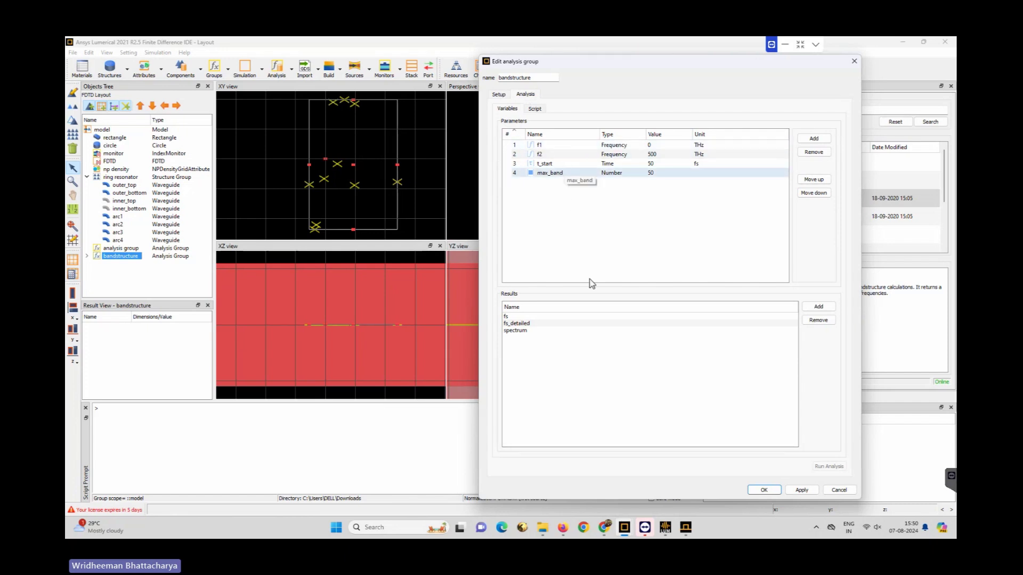
left_click(525, 330)
left_click(515, 324)
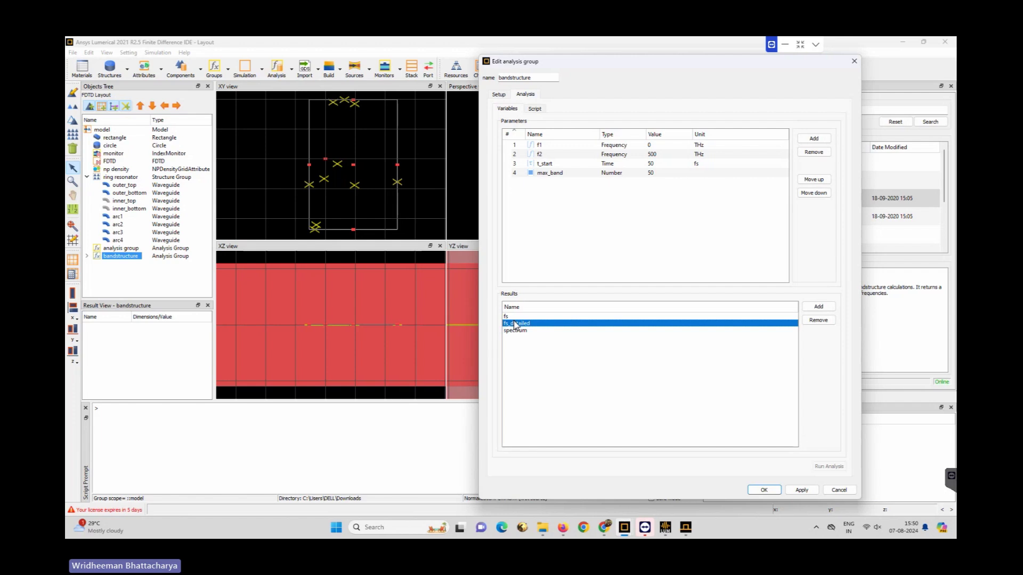
left_click(509, 316)
left_click(526, 331)
left_click(535, 108)
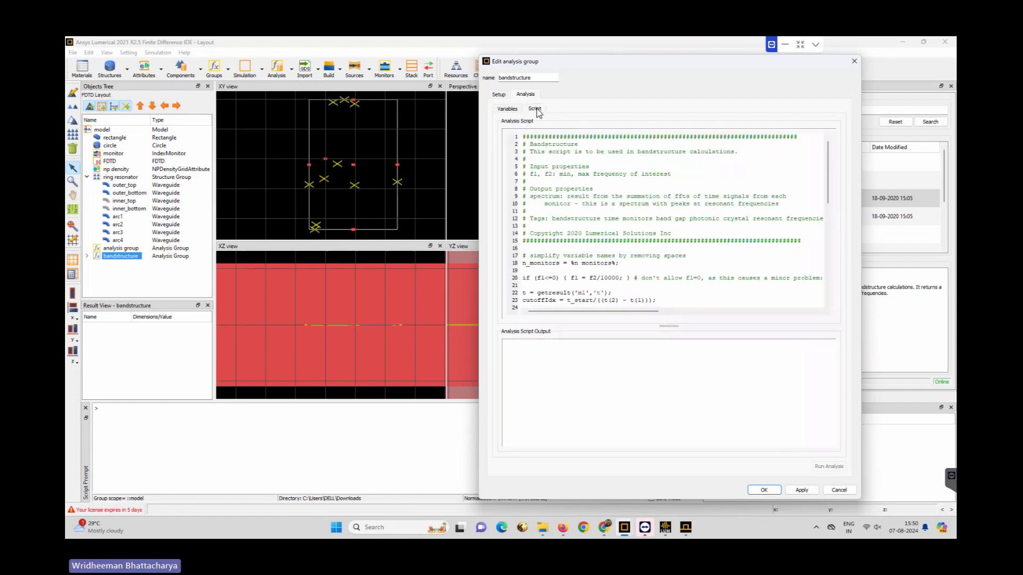
scroll(625, 225, "down", 12)
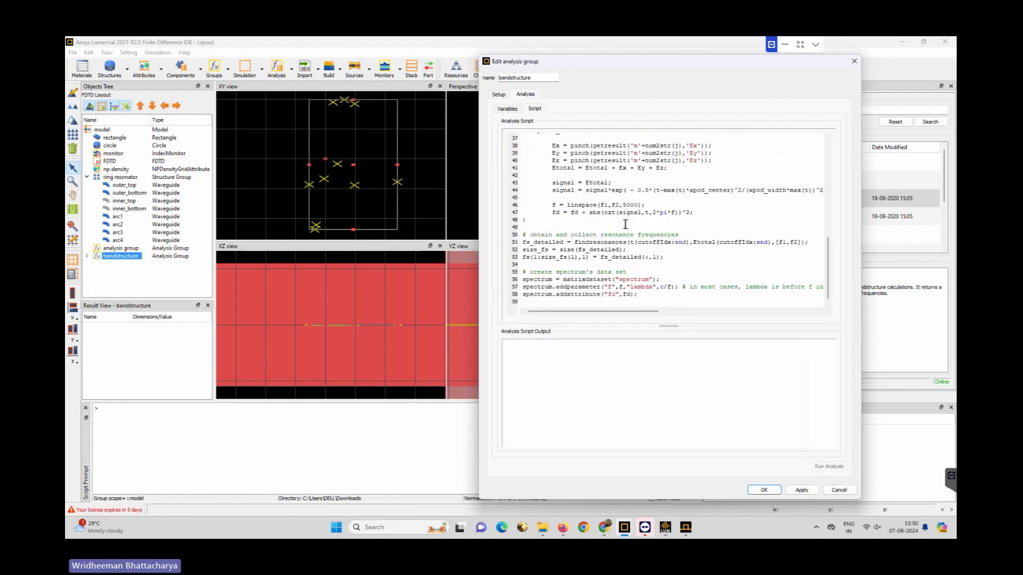
scroll(626, 224, "up", 12)
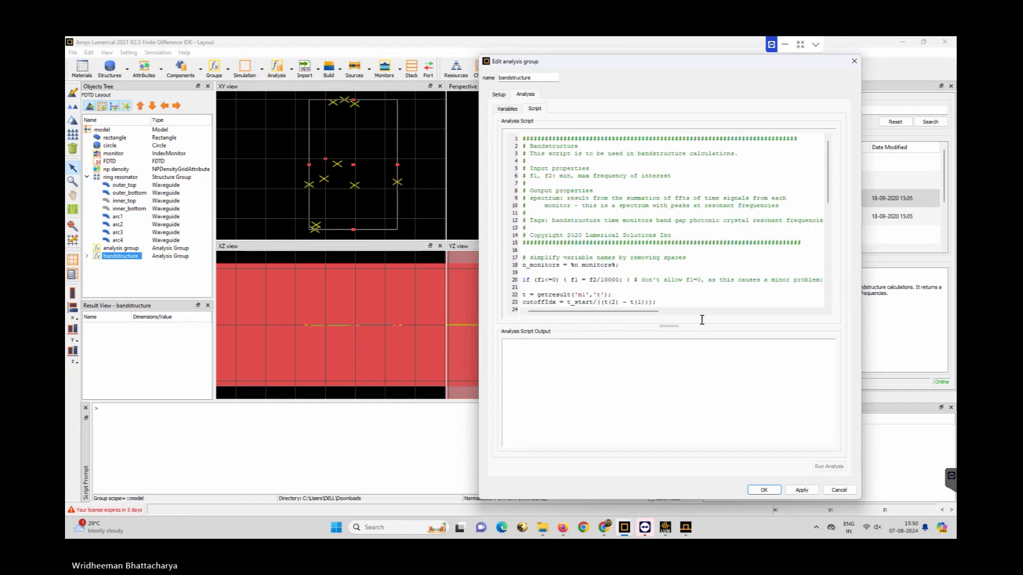
left_click(765, 490)
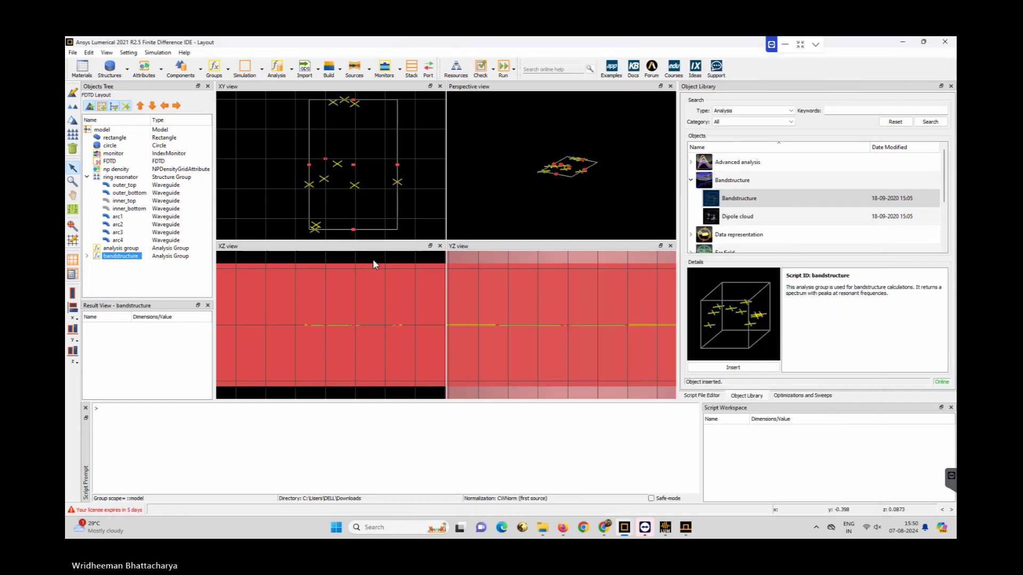
- Delete the bandstructure, analysis group and ring resonator from the model, and refit the views
key("Delete")
left_click(116, 249)
key("Delete")
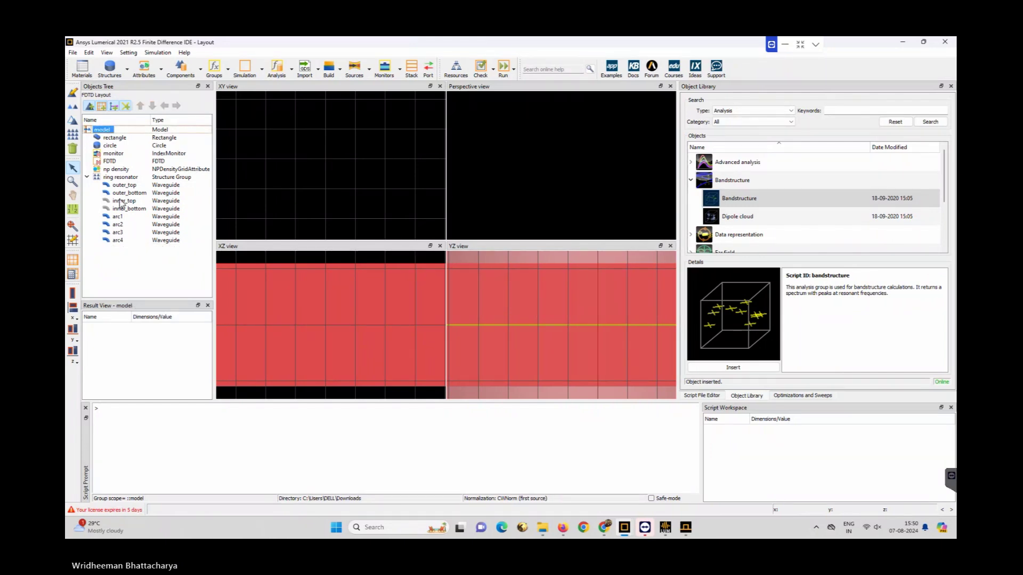
left_click(122, 178)
key("Delete")
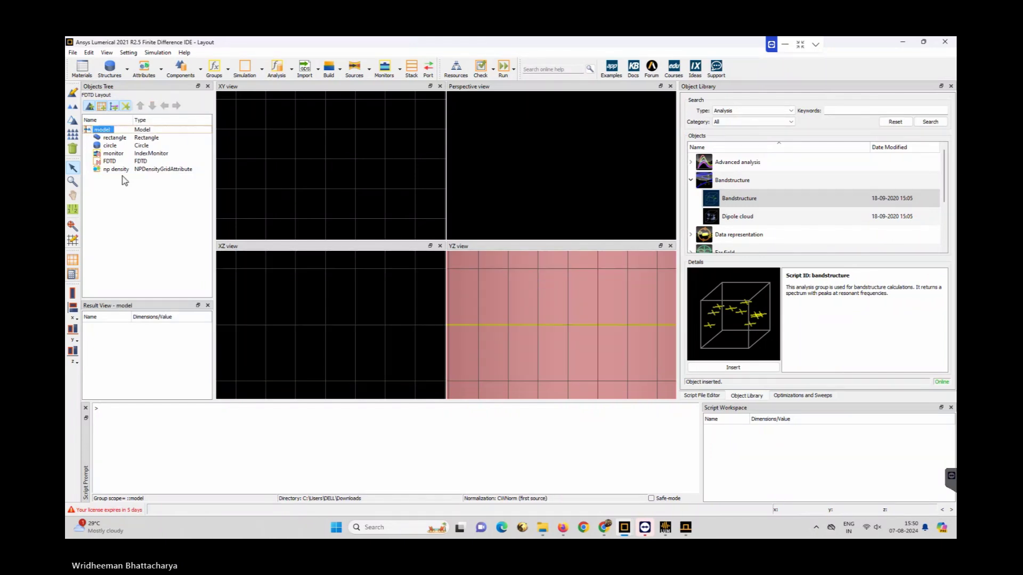
left_click(73, 229)
- Look through the available group and simulation object types, and open the existing FDTD region's settings for editing
left_click(291, 68)
left_click(244, 74)
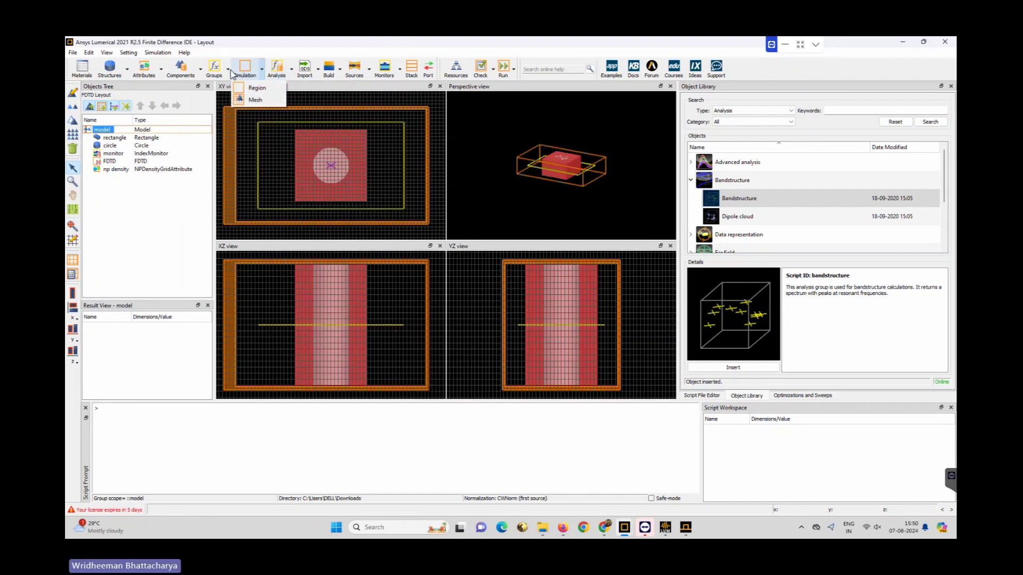
left_click(227, 69)
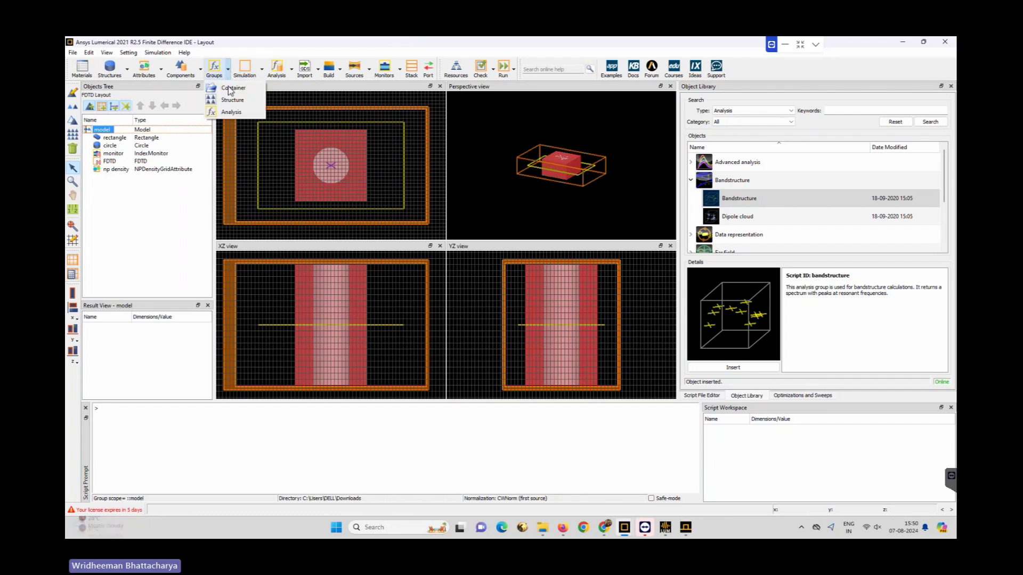
left_click(261, 73)
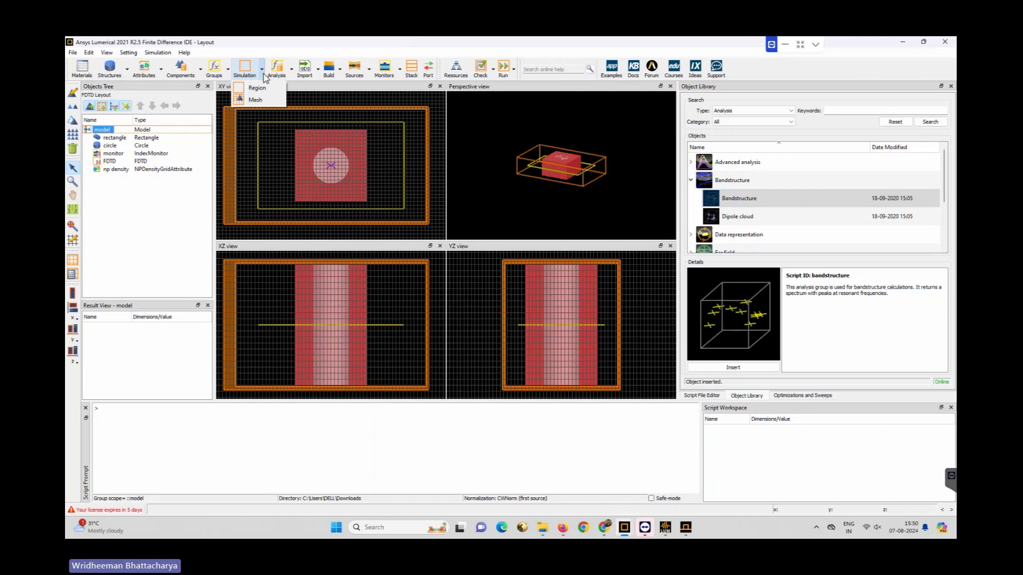
left_click(258, 89)
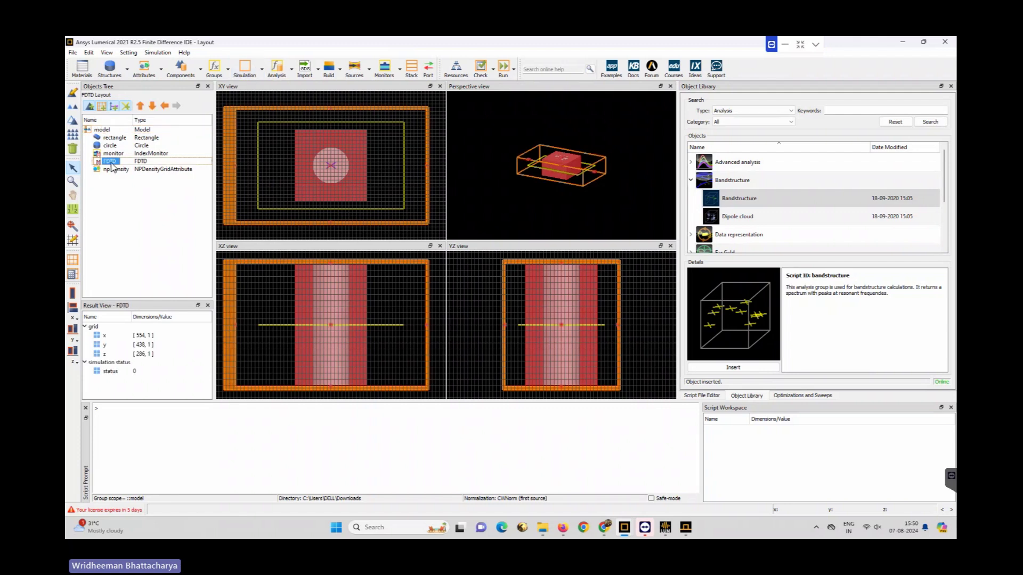
left_click(73, 95)
- Try the 2D dimension for the FDTD region, switch it back to 3D, and apply the setting
left_click(429, 171)
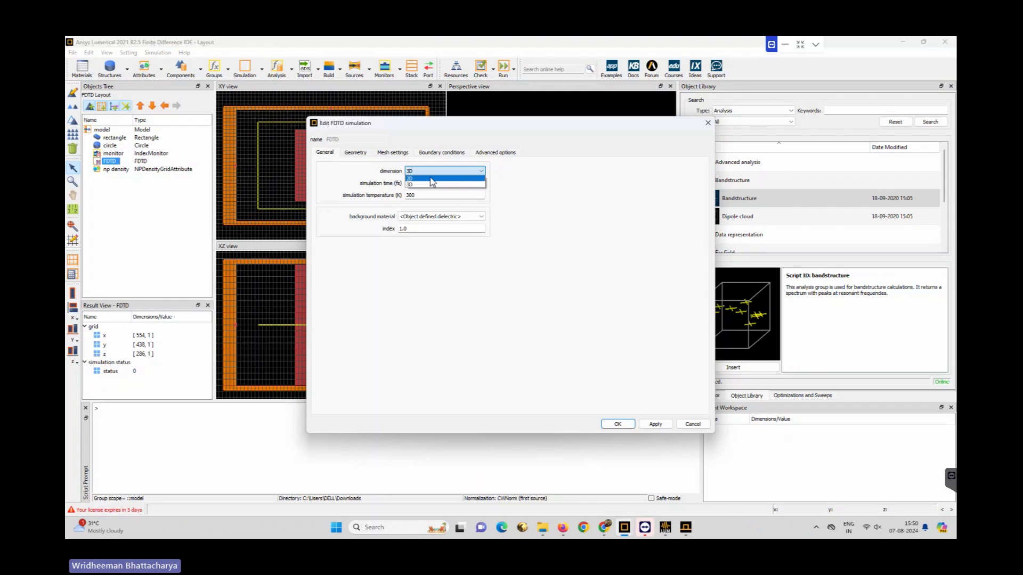
left_click(431, 178)
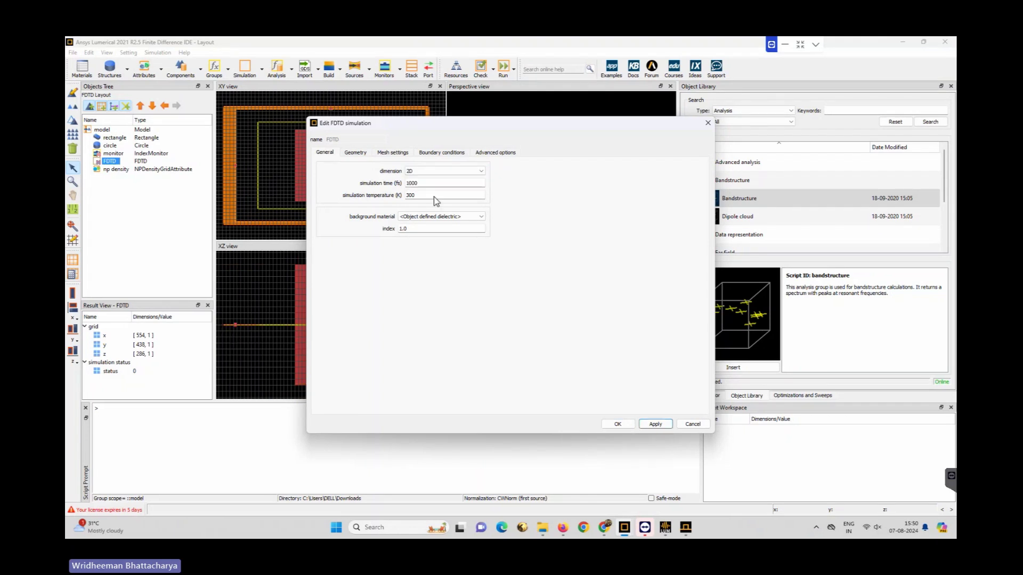
left_click(442, 171)
left_click(444, 185)
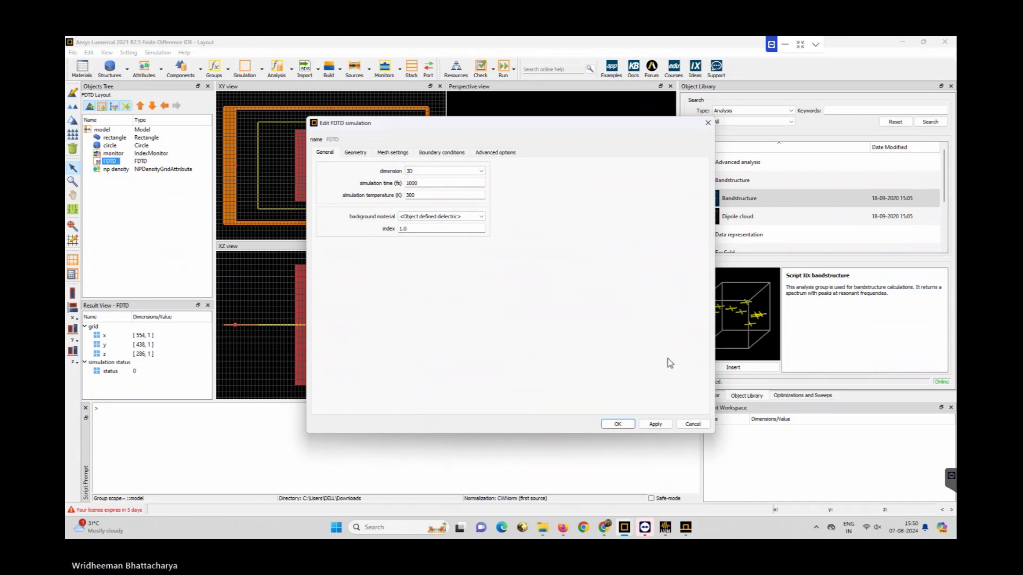
left_click(655, 424)
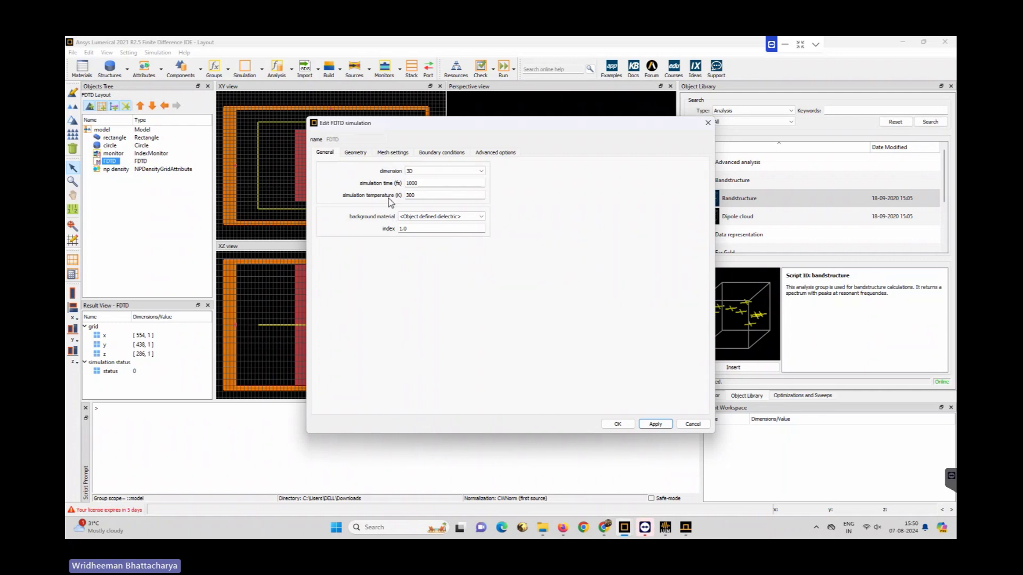
- Review the FDTD region's simulation time and background material, and set the background index to 1.36
left_click(419, 182)
left_click(431, 216)
left_click(445, 226)
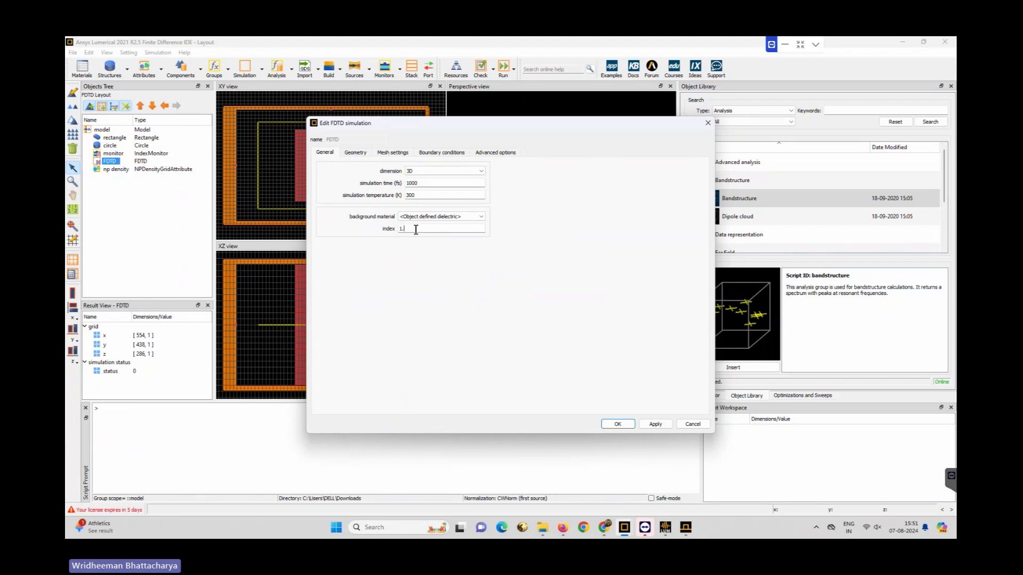
type("36")
- Review the FDTD region's geometry spans and the mesh types offered in its mesh settings
left_click(356, 154)
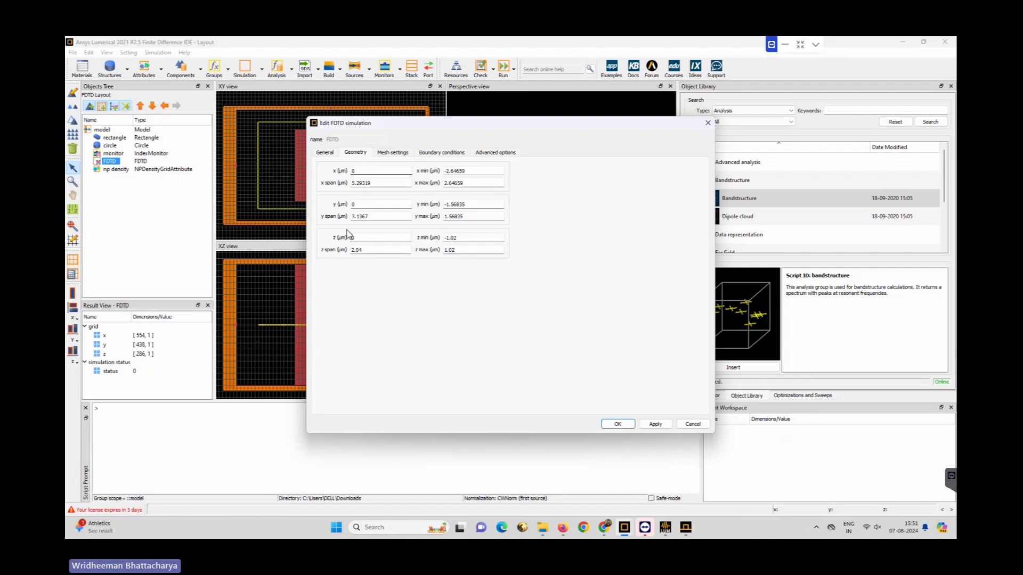
left_click(394, 153)
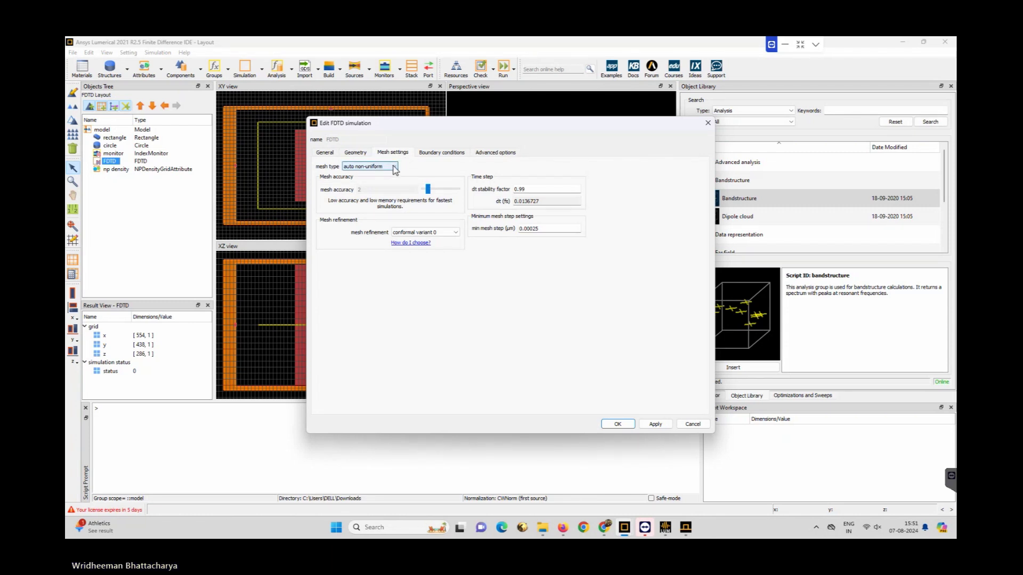
left_click(395, 168)
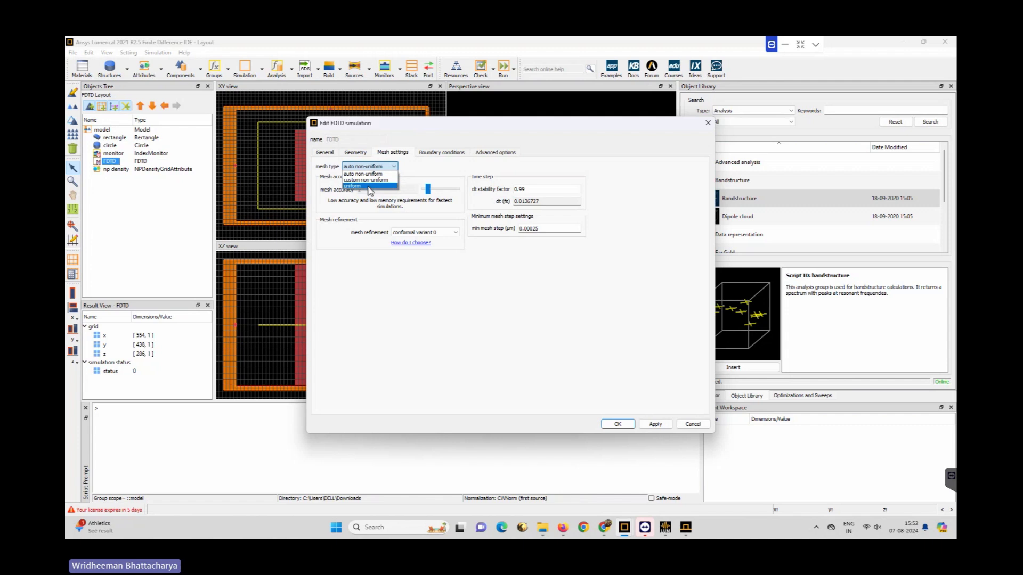
left_click(393, 168)
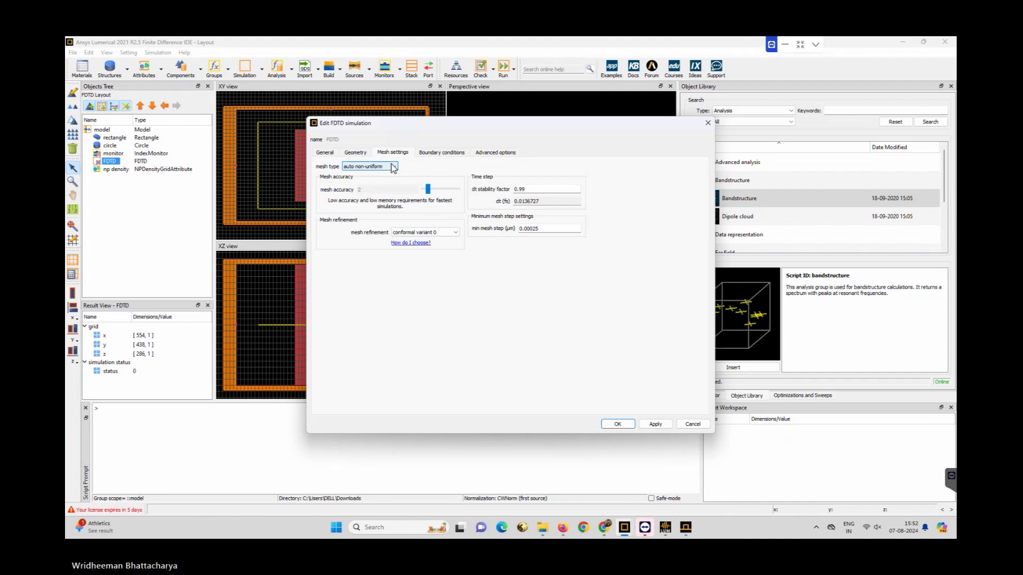
- Try the custom non-uniform and uniform mesh types for the FDTD region, and switch back to auto non-uniform
left_click(378, 166)
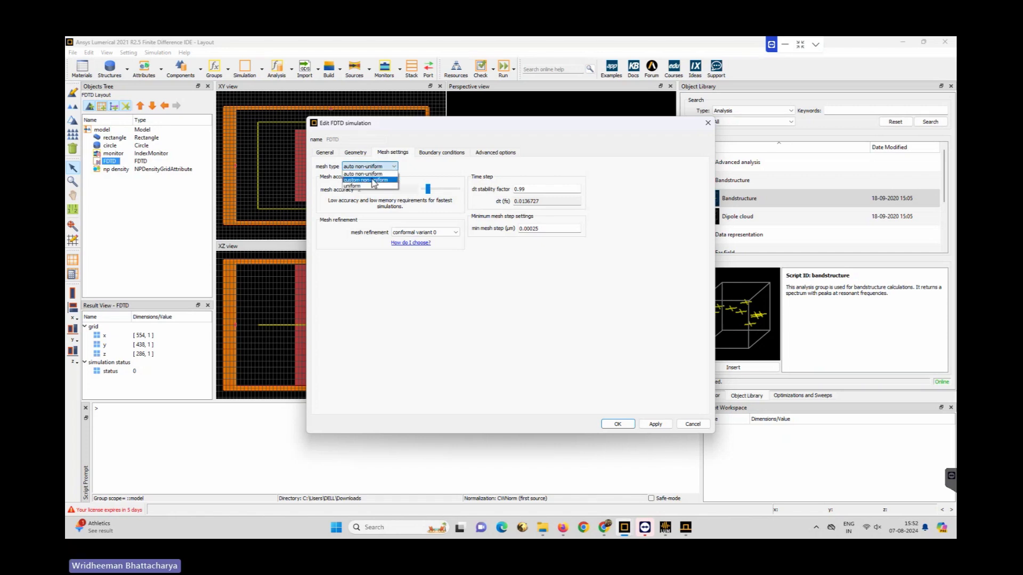
left_click(374, 181)
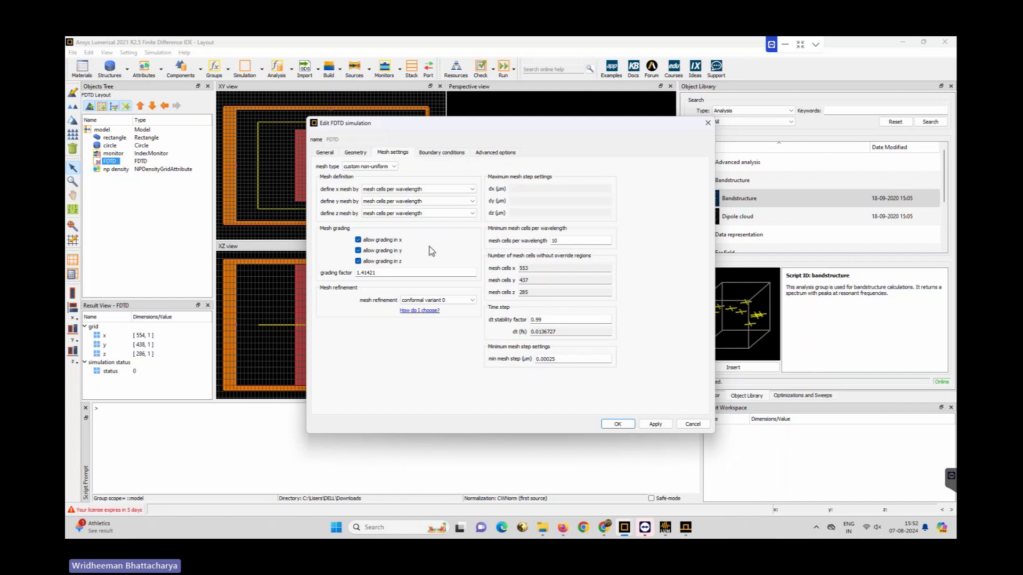
left_click(394, 166)
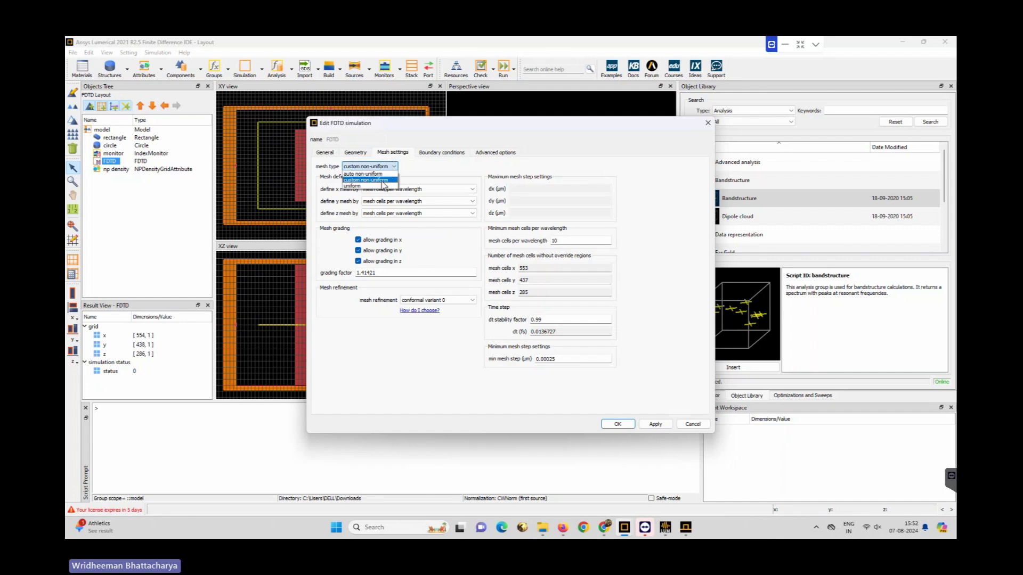
left_click(382, 186)
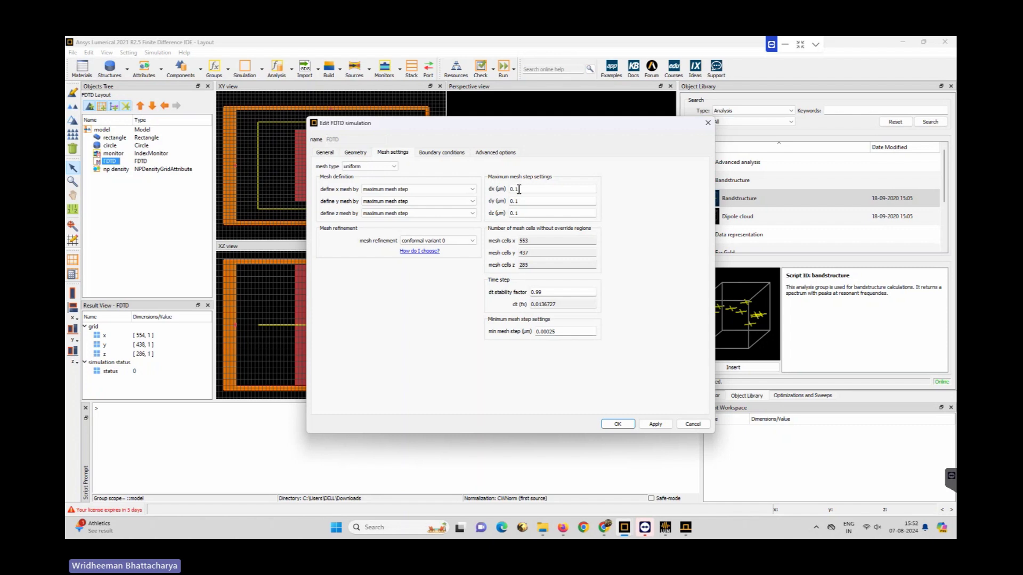
left_click(393, 166)
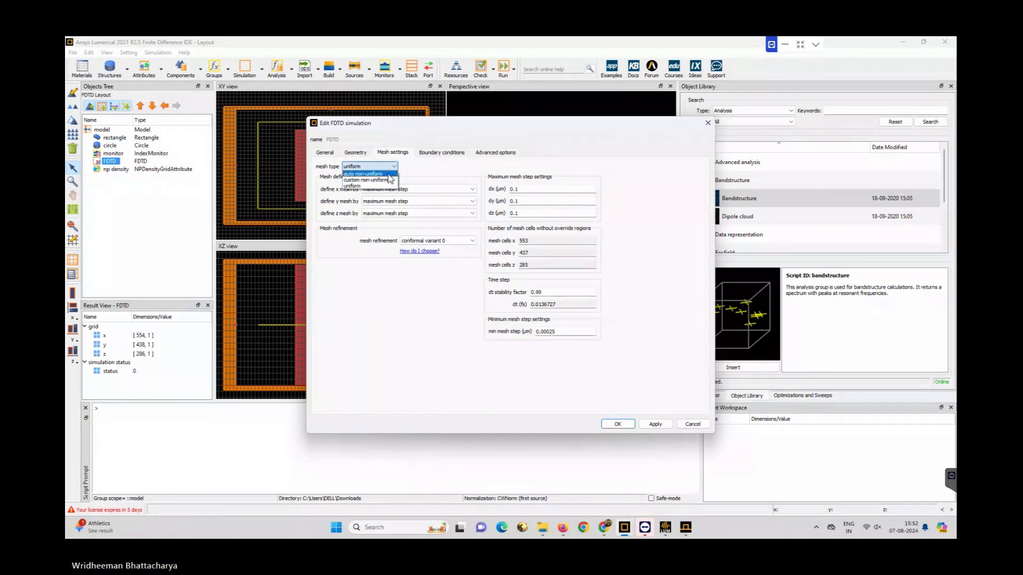
left_click(368, 174)
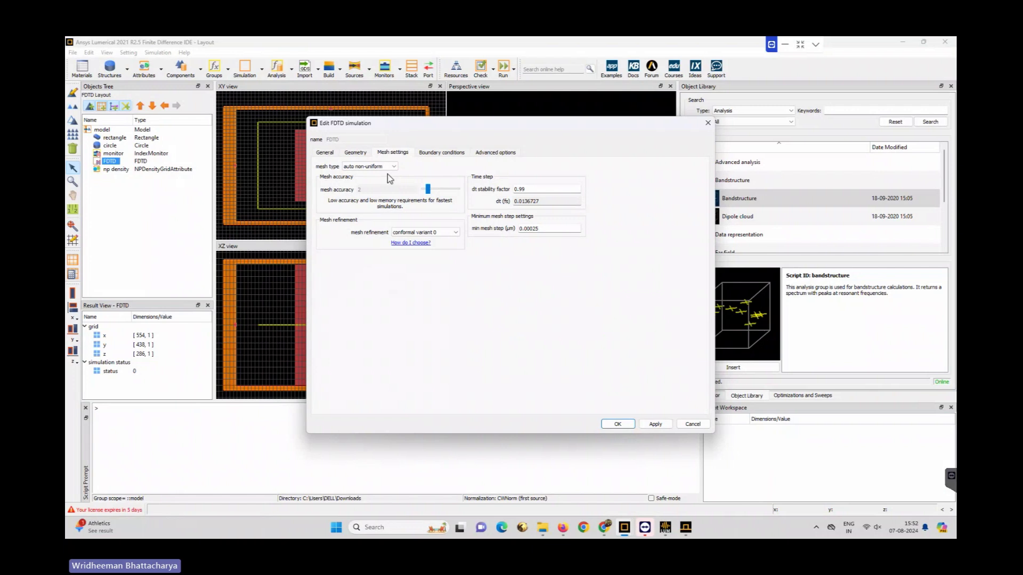
- Set the FDTD region's mesh type to uniform and accept the settings
left_click(385, 166)
left_click(384, 191)
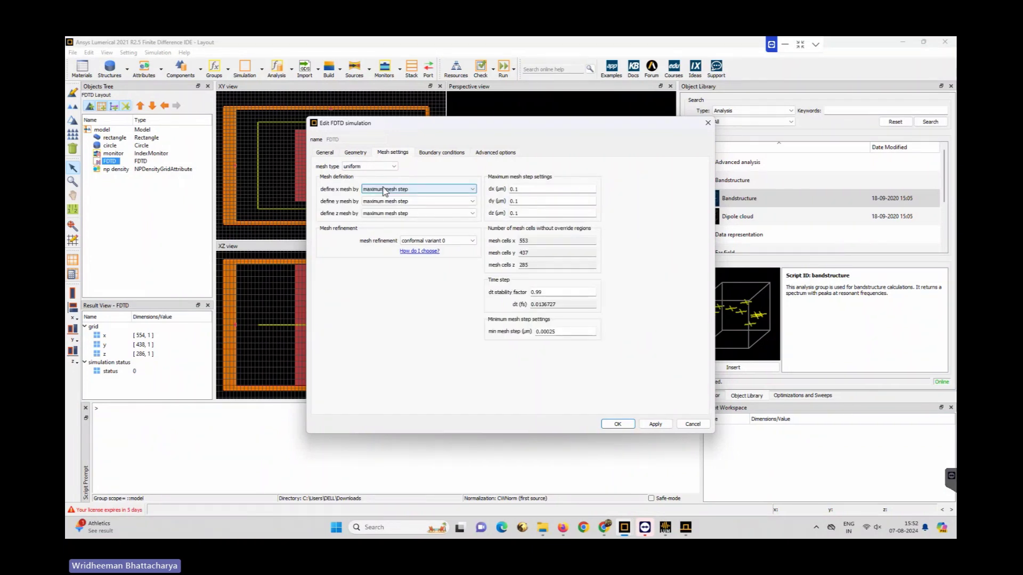
left_click_drag(450, 126, 606, 117)
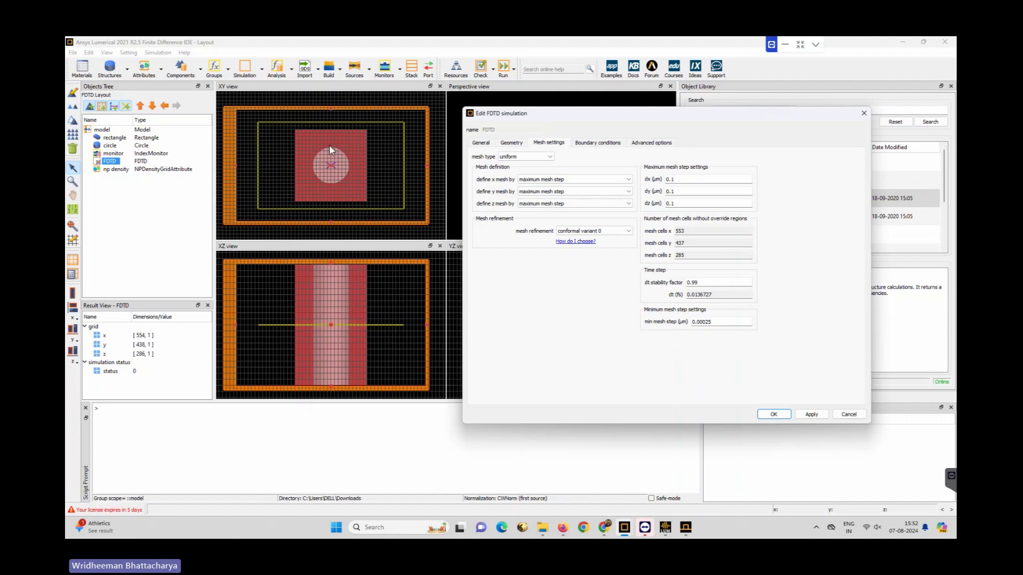
left_click(774, 414)
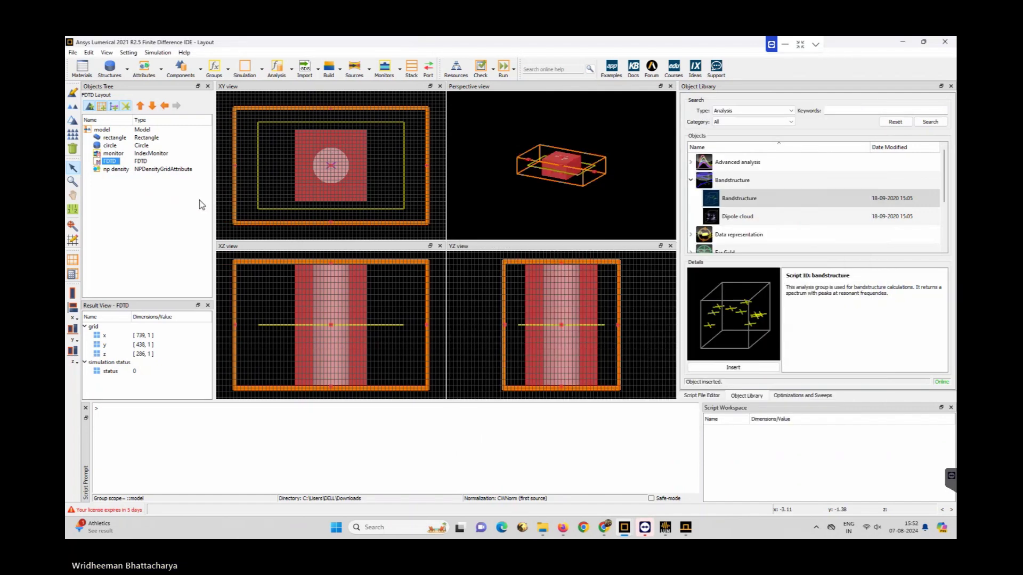
- Add a second circle structure and move it just below the existing circle in the XY view, overlapping the rectangle's lower edge
left_click(127, 68)
left_click(119, 123)
left_click_drag(337, 162, 341, 204)
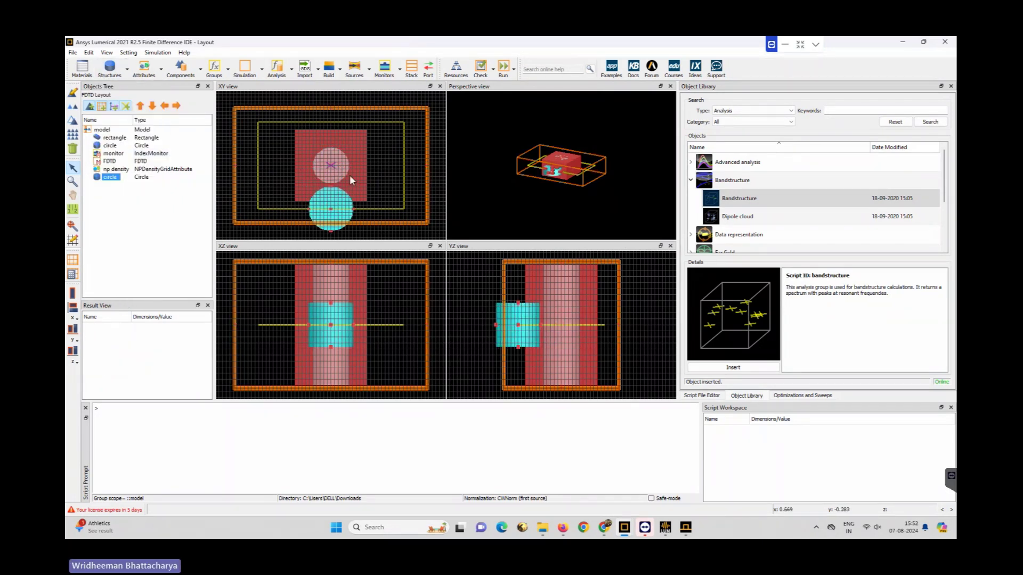
- Add a mesh override region spanning about 0.45 µm in x and 0.29 µm in y over the gap between the two circles
scroll(327, 191, "up", 1)
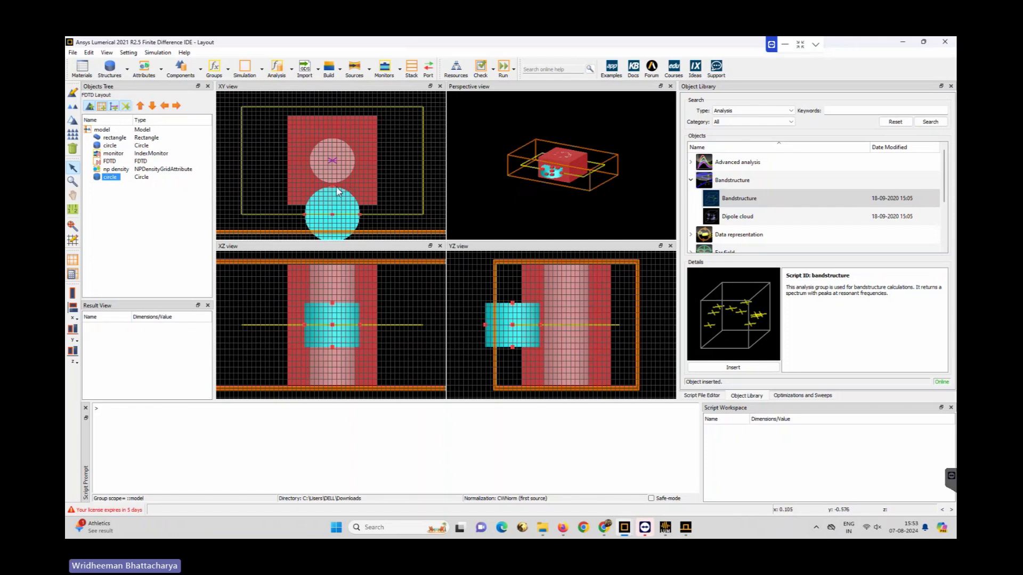
scroll(319, 162, "down", 3)
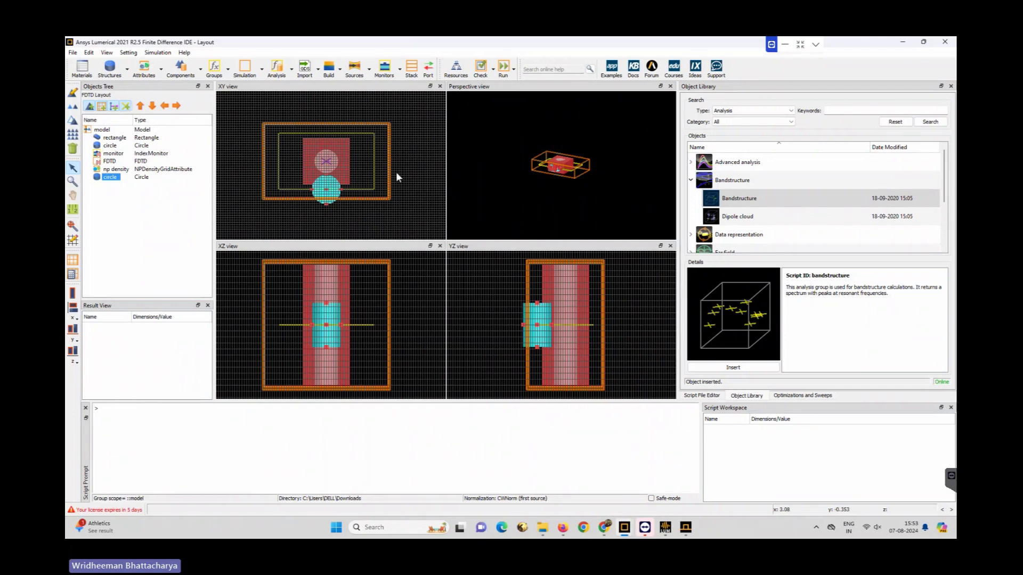
scroll(326, 175, "up", 3)
scroll(326, 174, "up", 5)
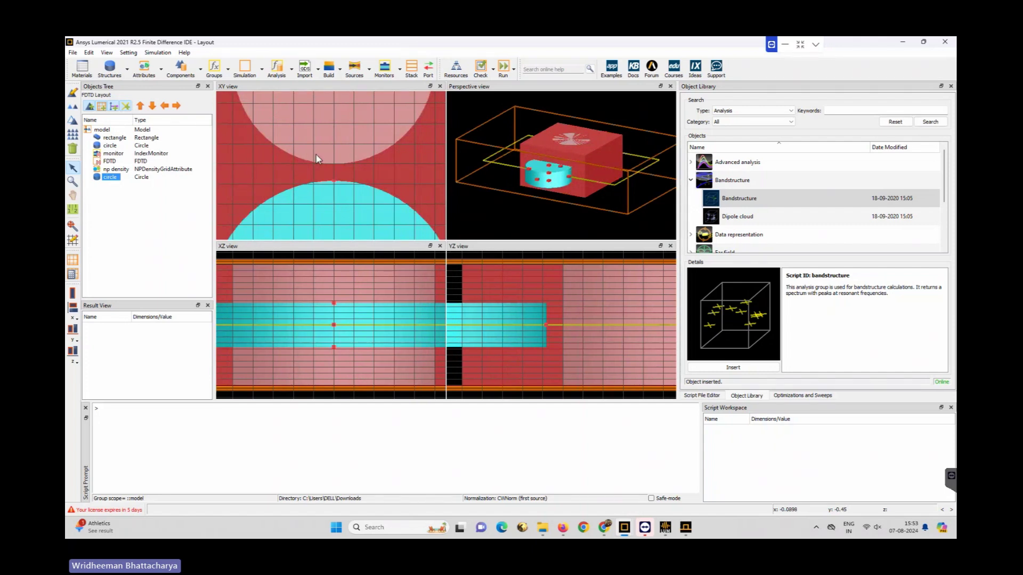
left_click(261, 69)
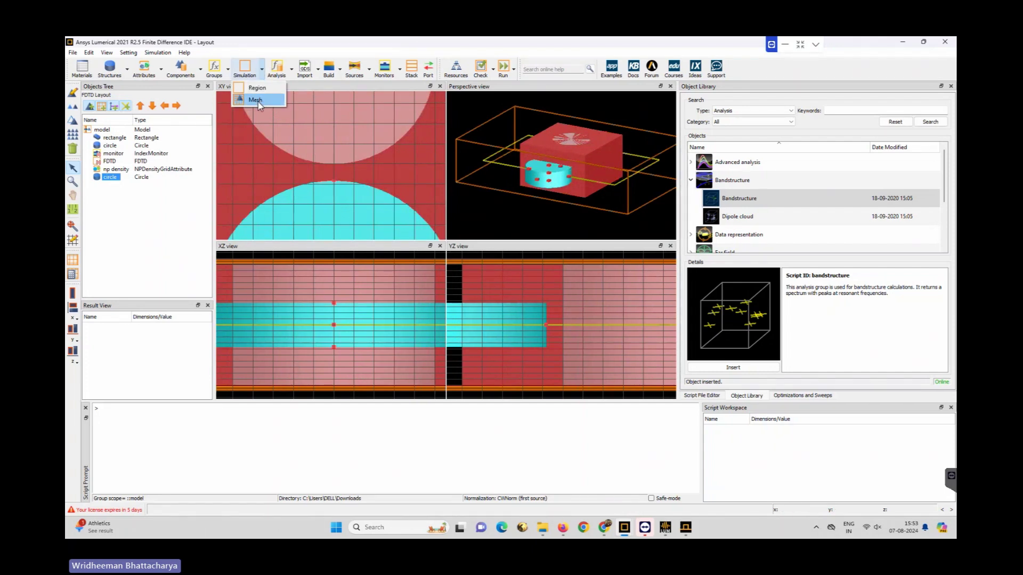
left_click(258, 101)
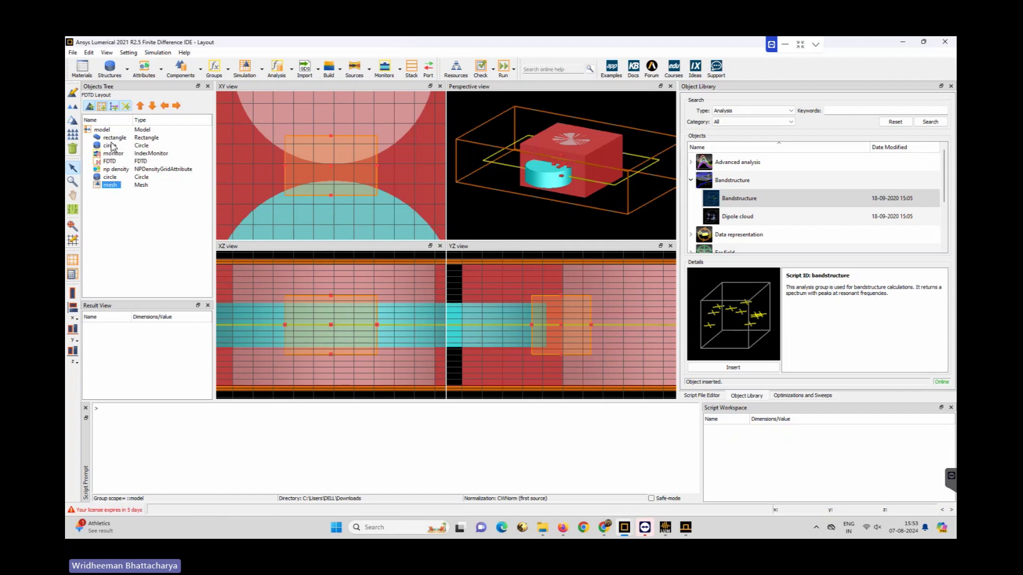
- Set the FDTD region's mesh type to auto non-uniform and accept the settings
left_click(109, 161)
left_click(73, 95)
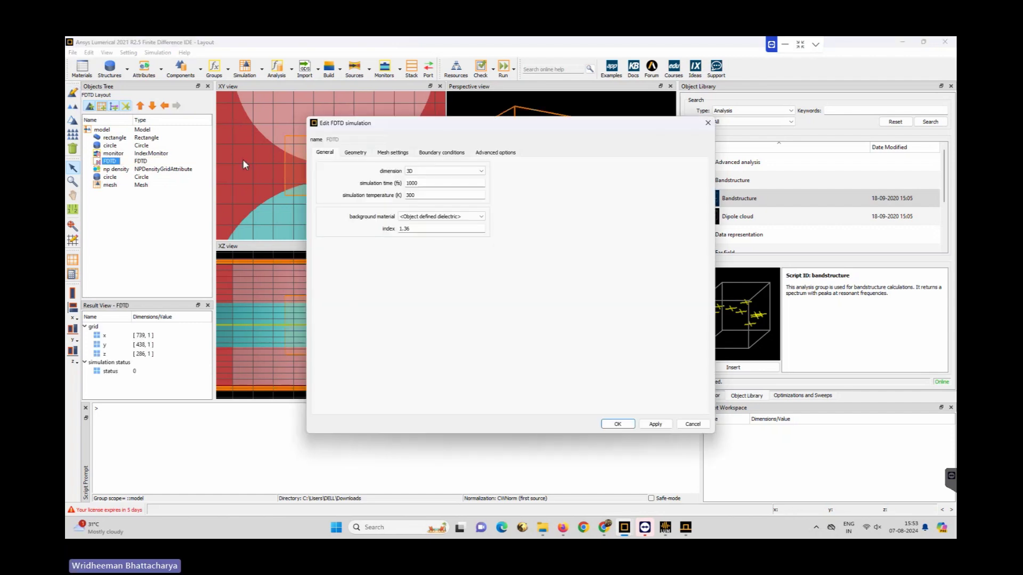
left_click(393, 153)
left_click(370, 166)
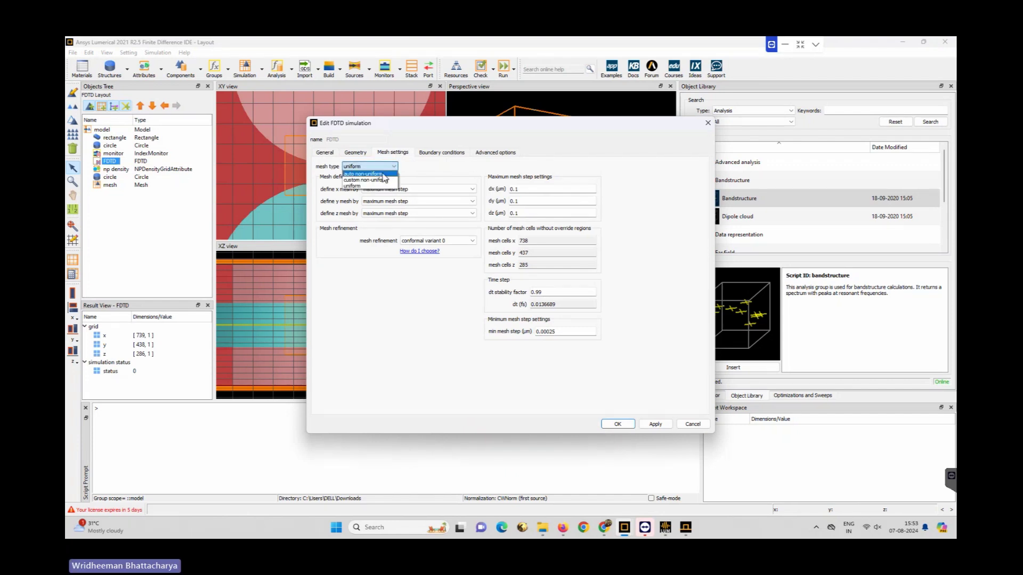
left_click(373, 174)
left_click(617, 424)
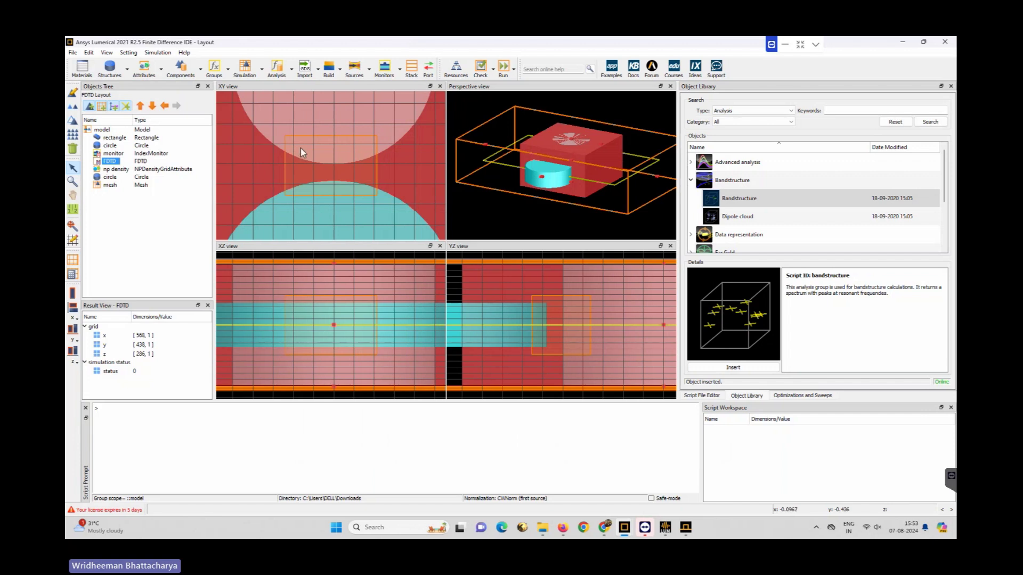
- Open the mesh override region's settings and review its maximum mesh steps in x, y and z and its geometry spans
left_click(111, 185)
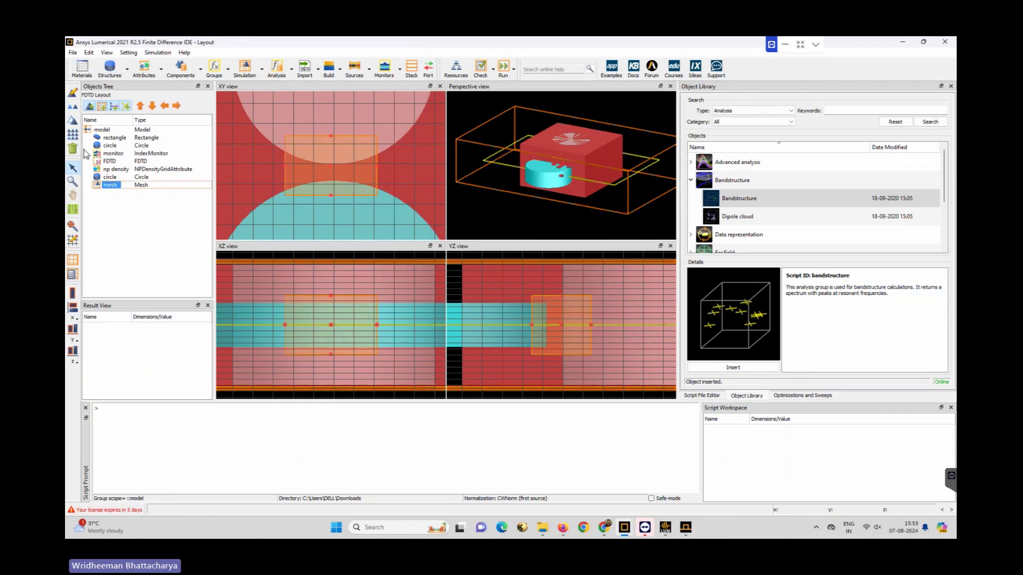
left_click(72, 93)
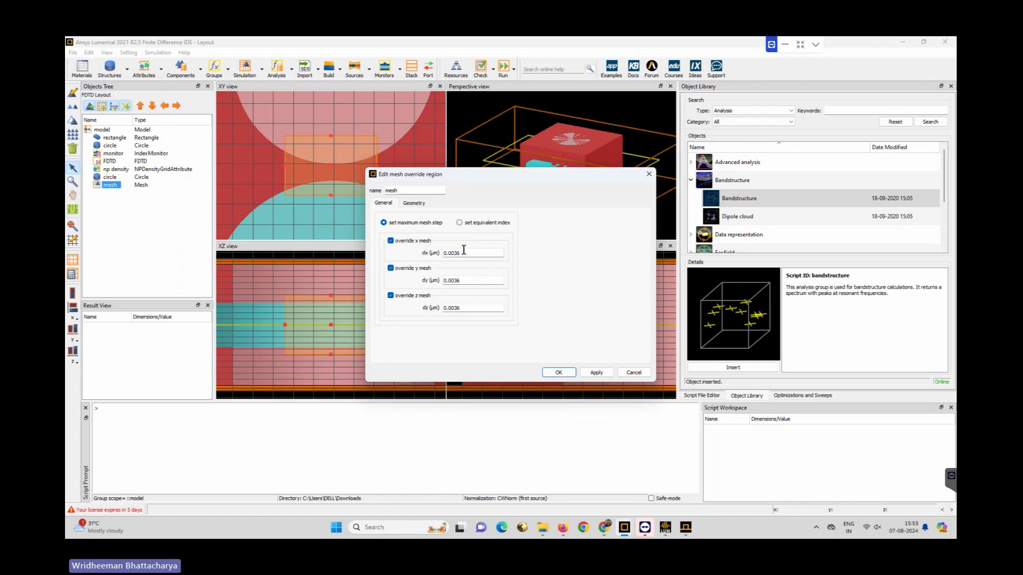
left_click_drag(464, 254, 447, 308)
left_click(463, 307)
left_click(418, 204)
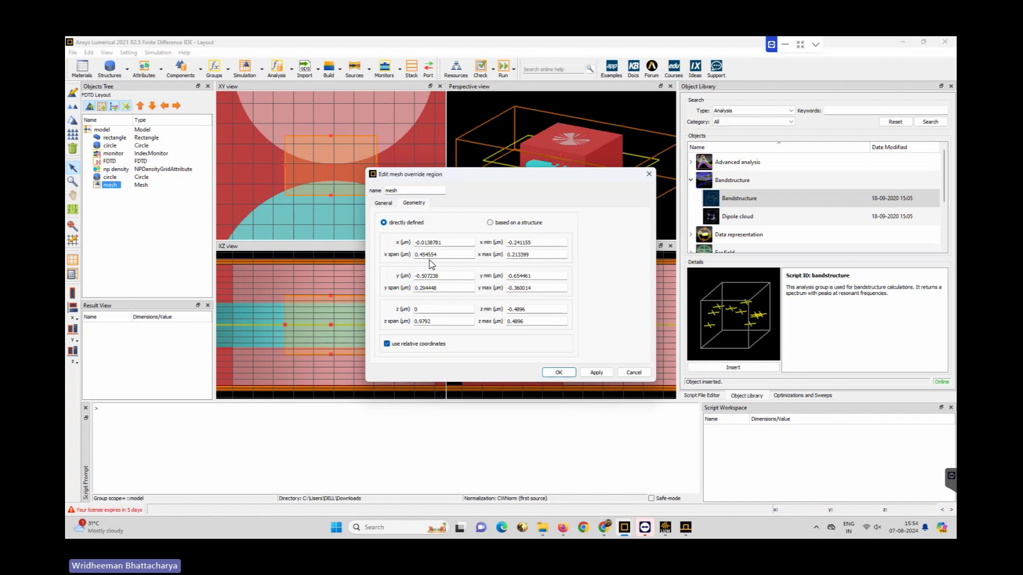
- Try basing the mesh override region's geometry on the structure "circle", and return it to directly defined
left_click(506, 224)
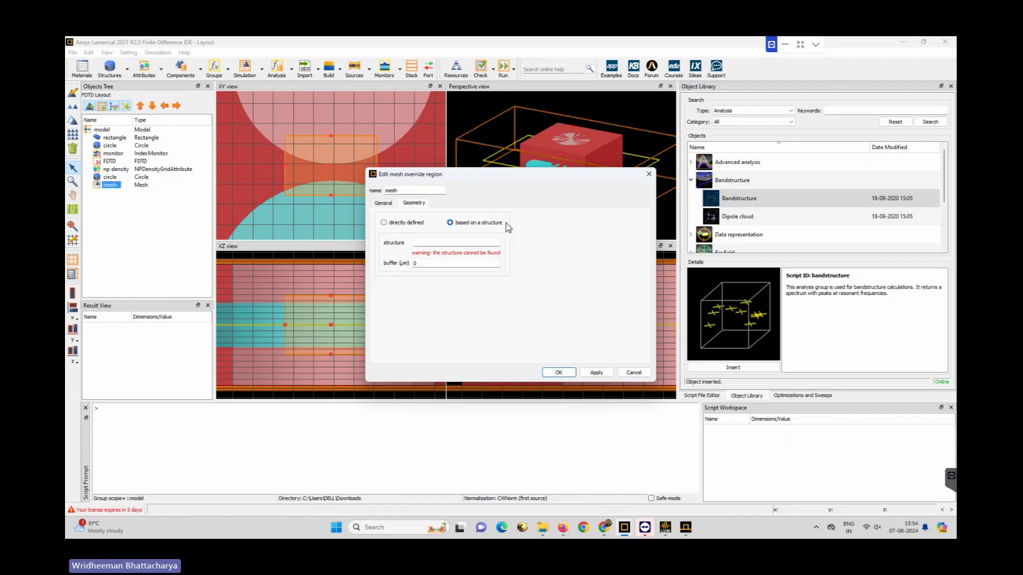
left_click(472, 243)
type("circle")
left_click(558, 372)
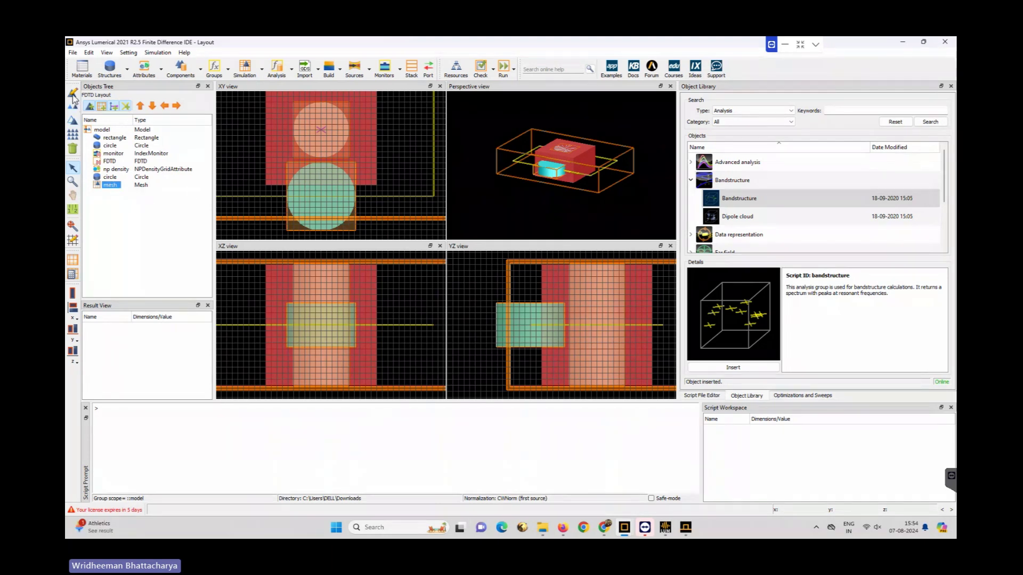
left_click(72, 95)
left_click(461, 235)
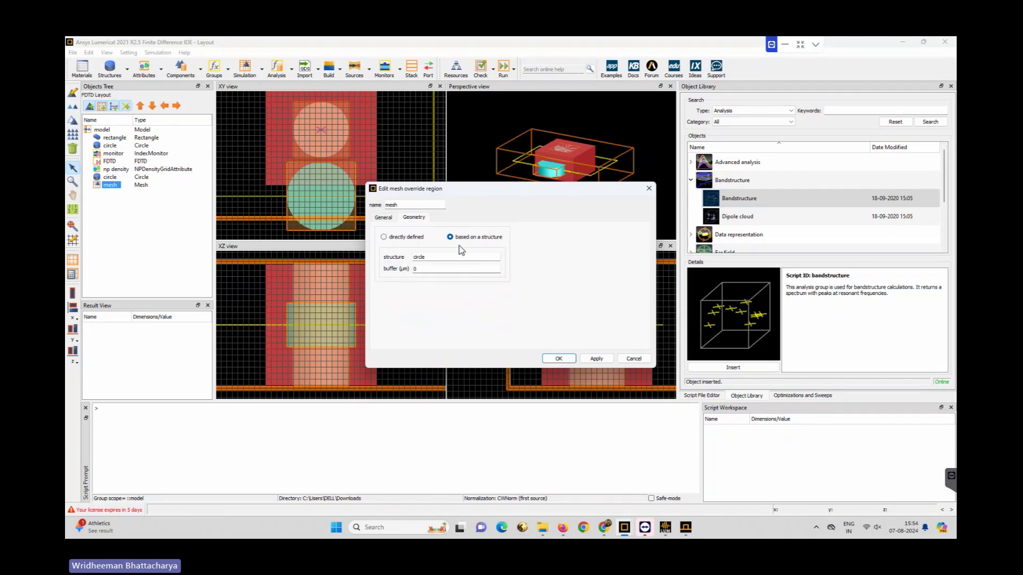
left_click(406, 240)
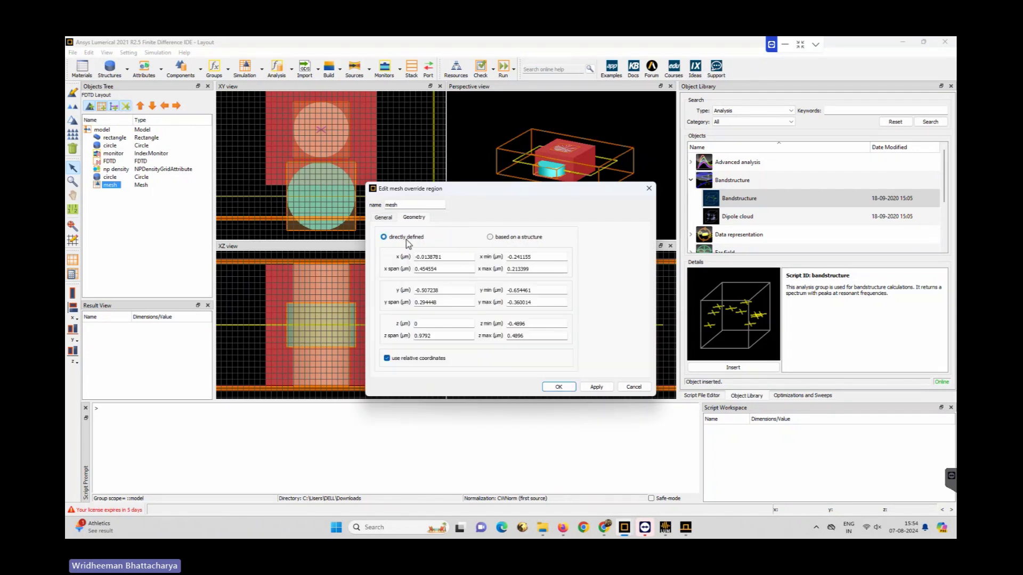
left_click(598, 387)
left_click(558, 388)
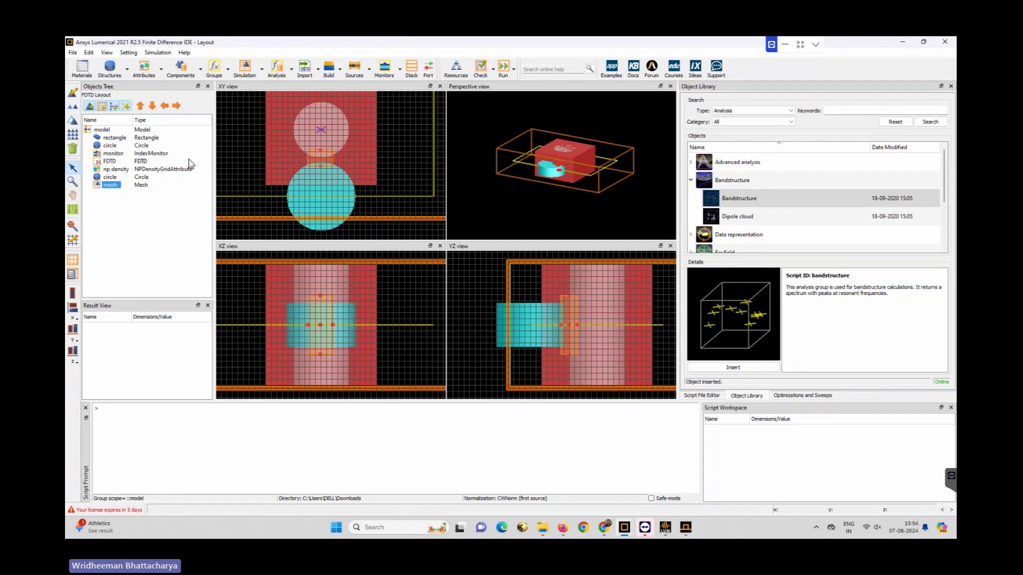
- Reopen the FDTD region's settings and review its mesh accuracy, minimum mesh step and the available mesh refinement methods
double_click(110, 161)
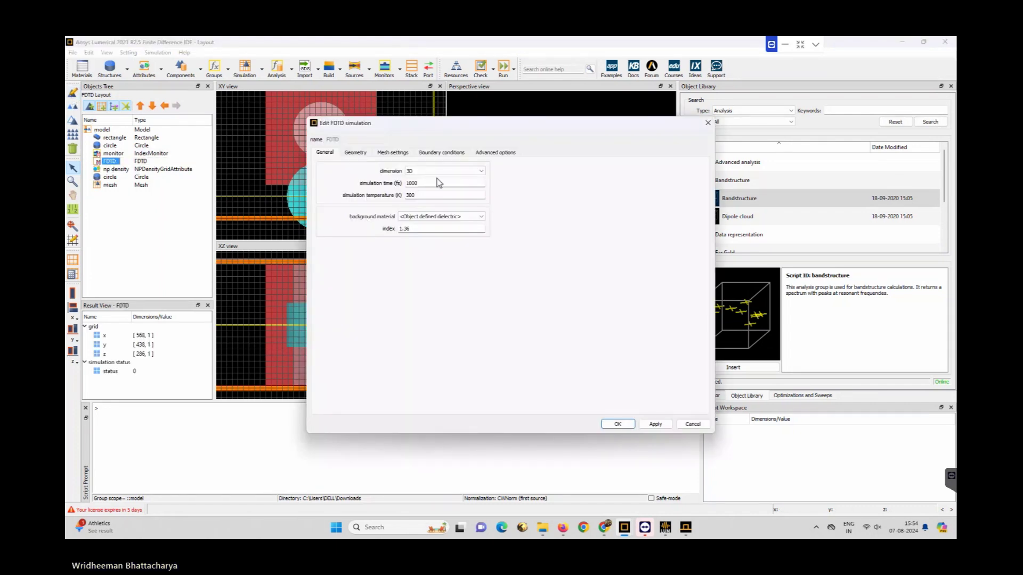
left_click(394, 153)
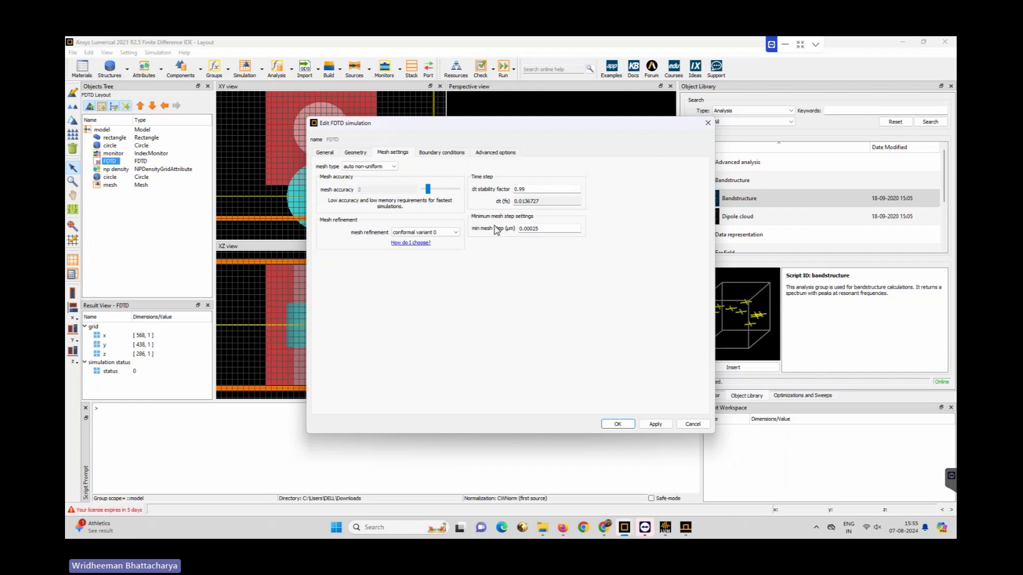
left_click(358, 153)
left_click(330, 154)
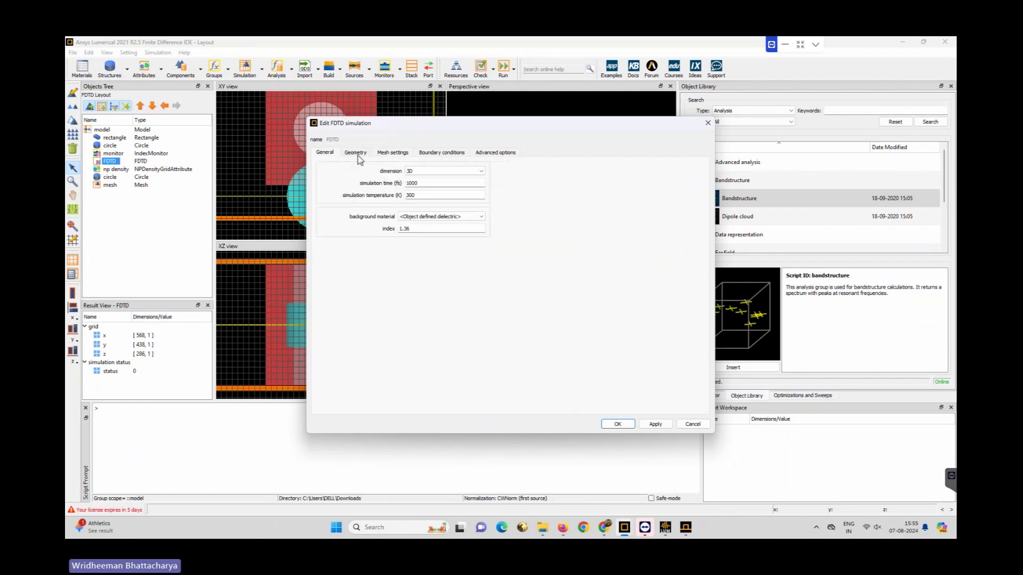
left_click(394, 153)
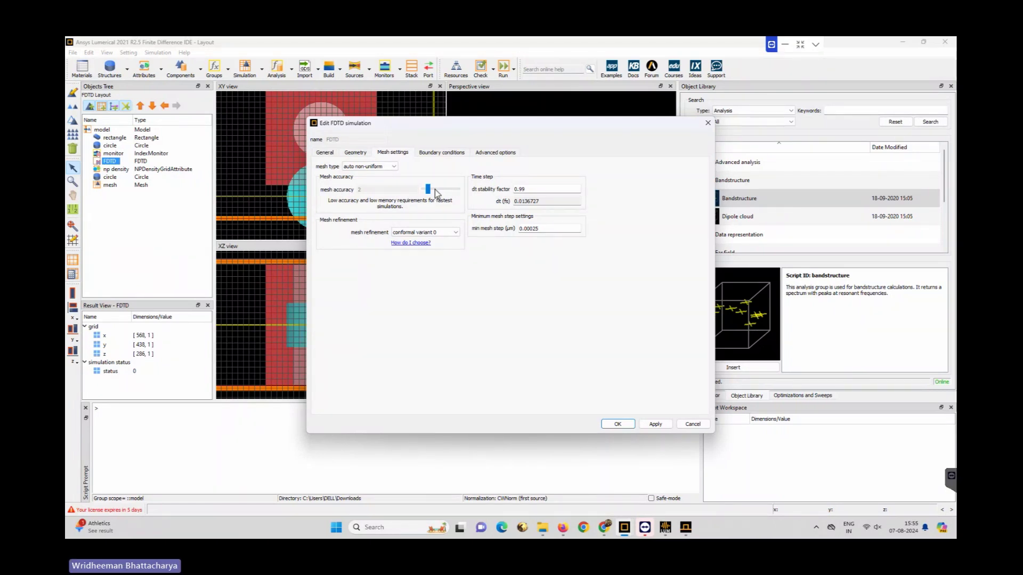
left_click(456, 234)
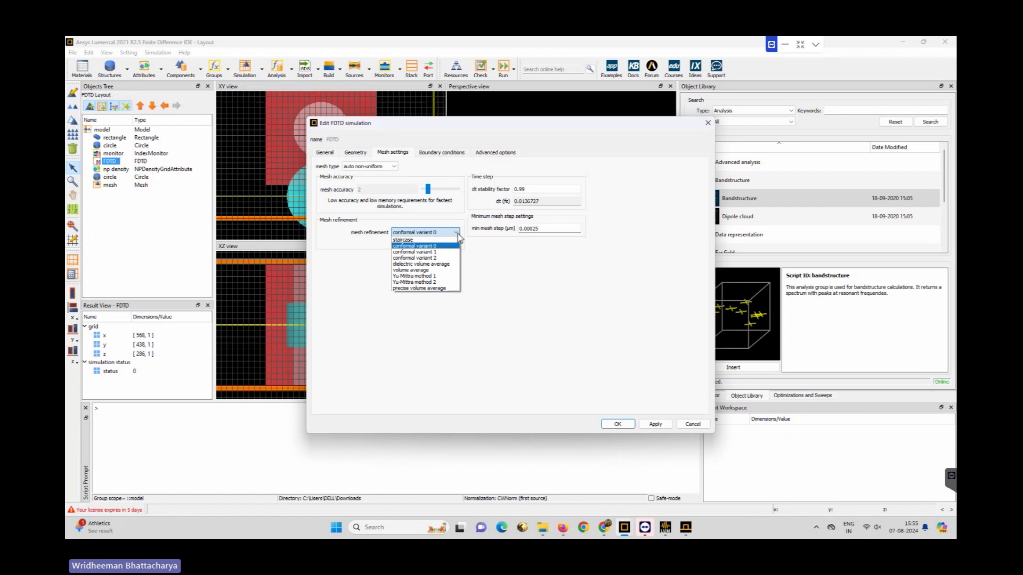
left_click(457, 233)
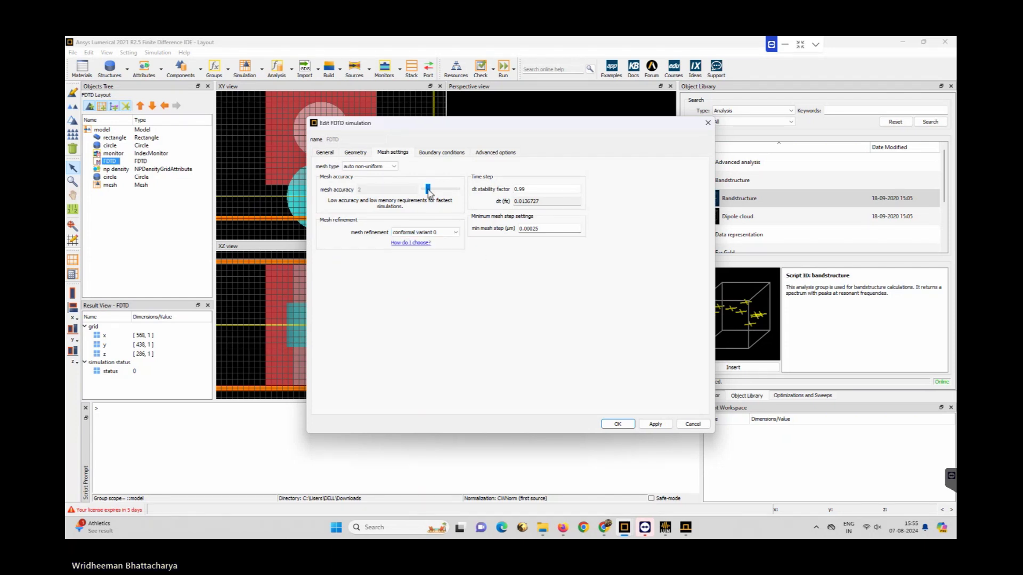
- Set the FDTD region's x min boundary condition to Metal
left_click(447, 154)
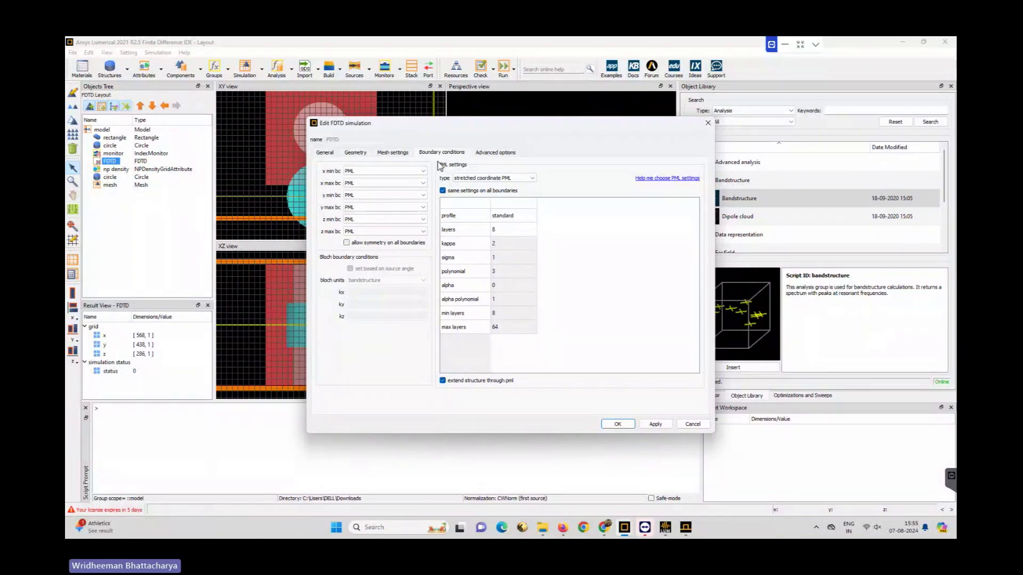
left_click(421, 172)
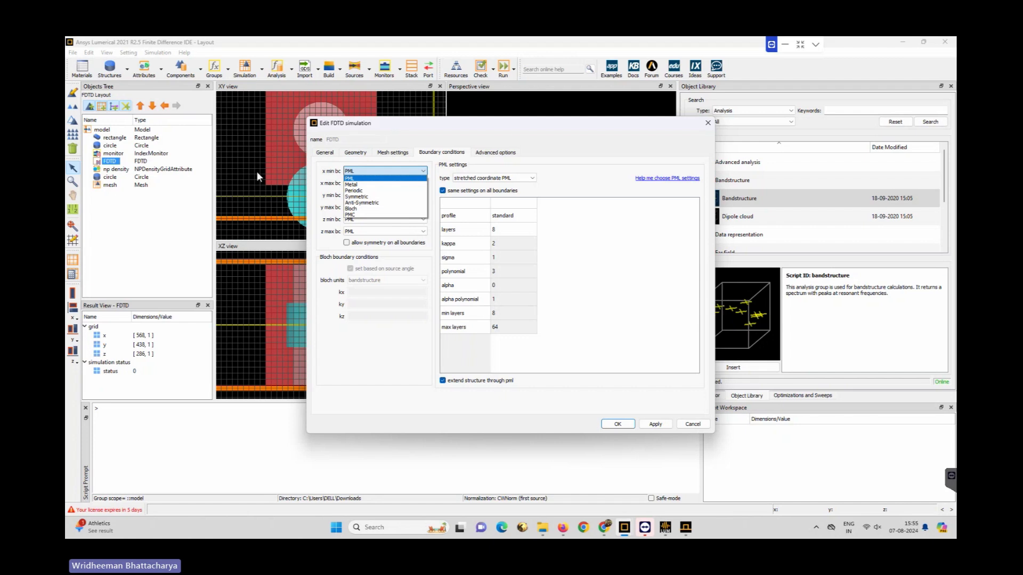
left_click(354, 184)
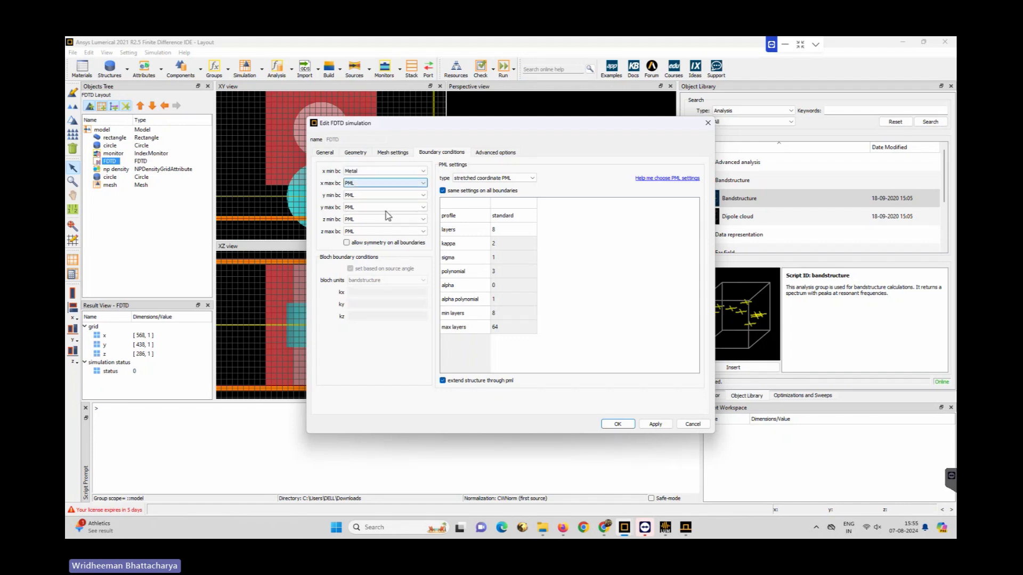
- Apply the Metal x min boundary condition, close the FDTD region's settings, and inspect that boundary up close in the XY view
left_click(656, 424)
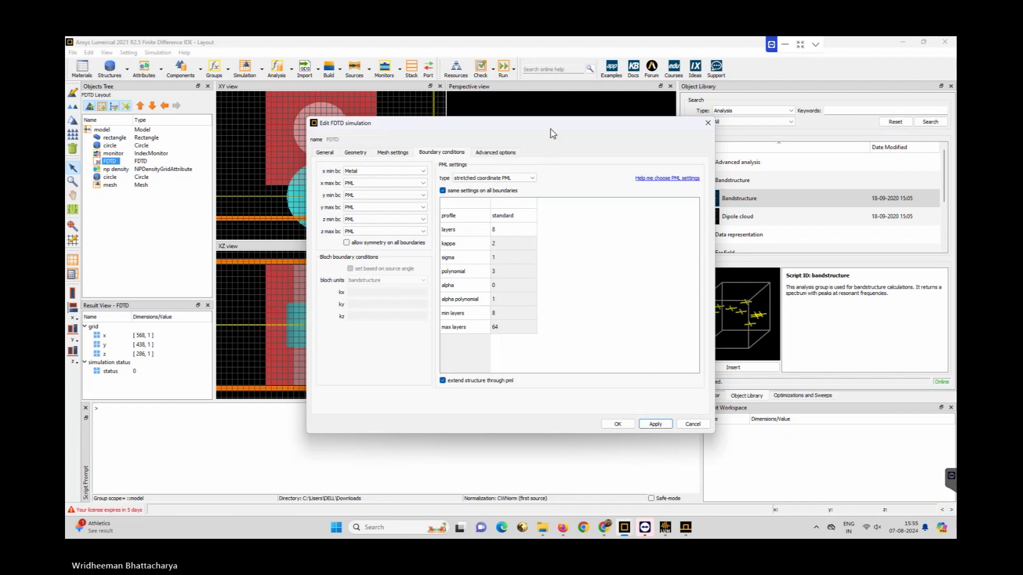
left_click_drag(552, 134, 728, 144)
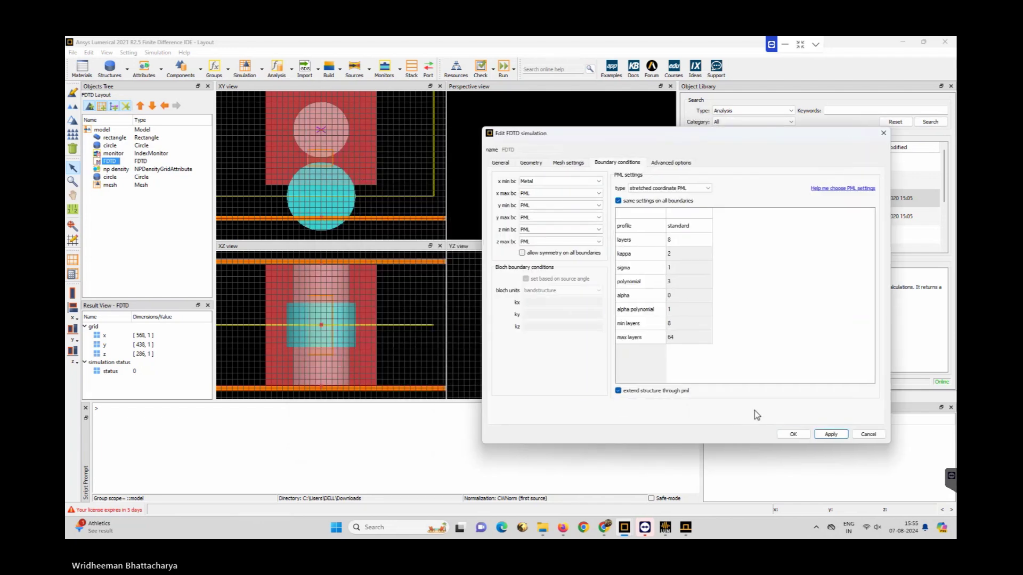
left_click(792, 434)
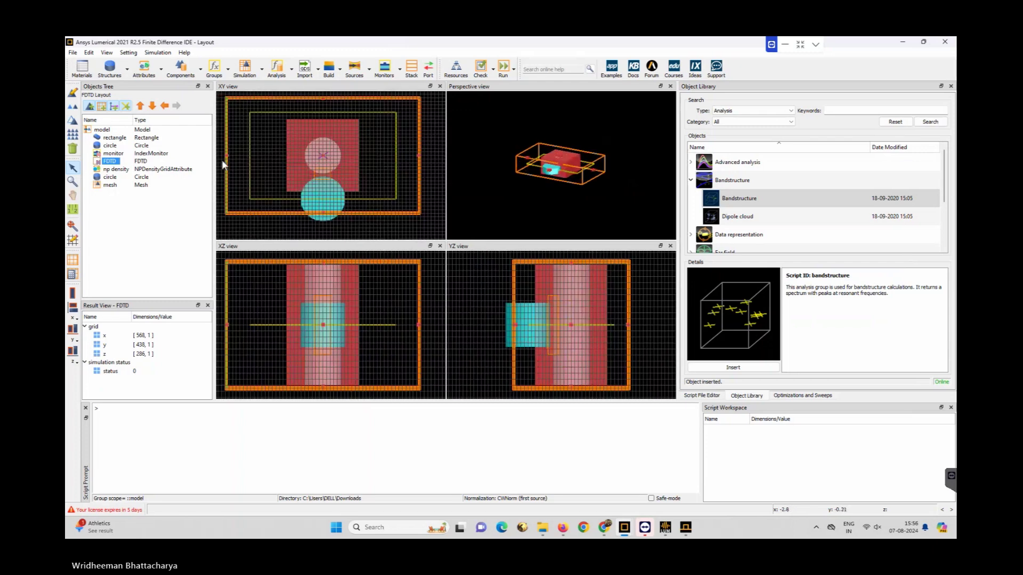
scroll(222, 154, "up", 8)
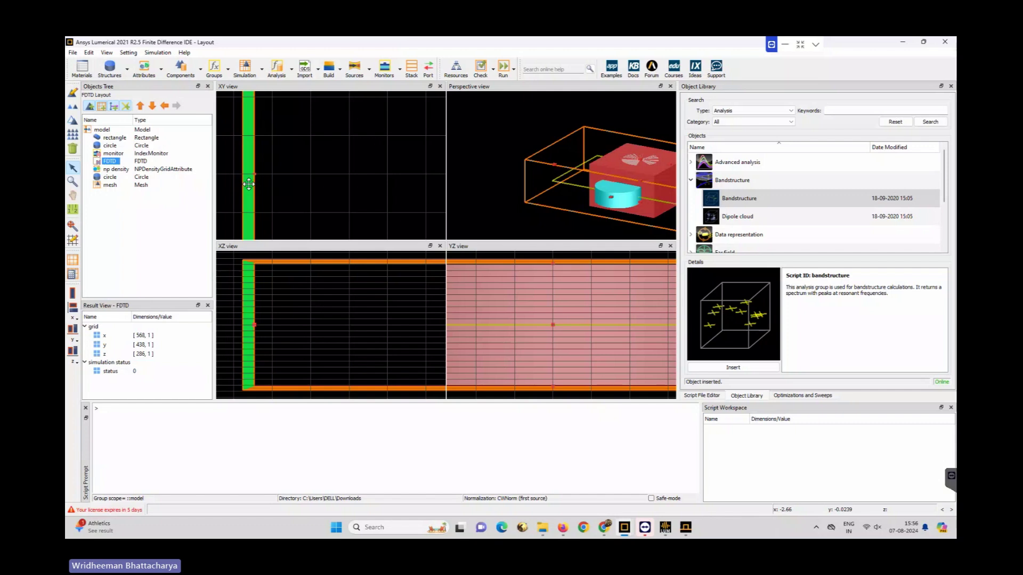
- Reopen the FDTD region's boundary condition settings and bring up the available condition types for the x min boundary
left_click(73, 95)
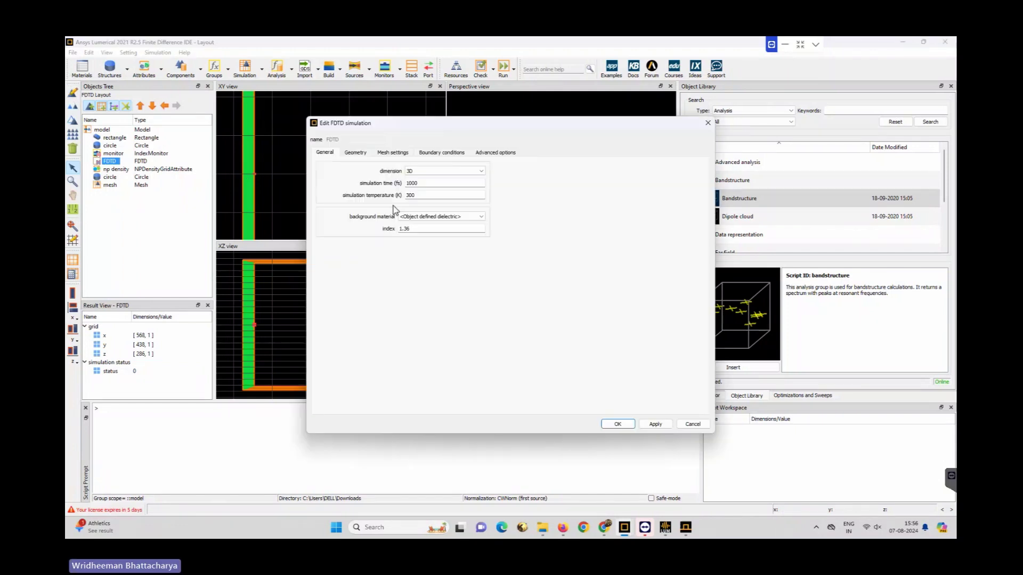
left_click(426, 155)
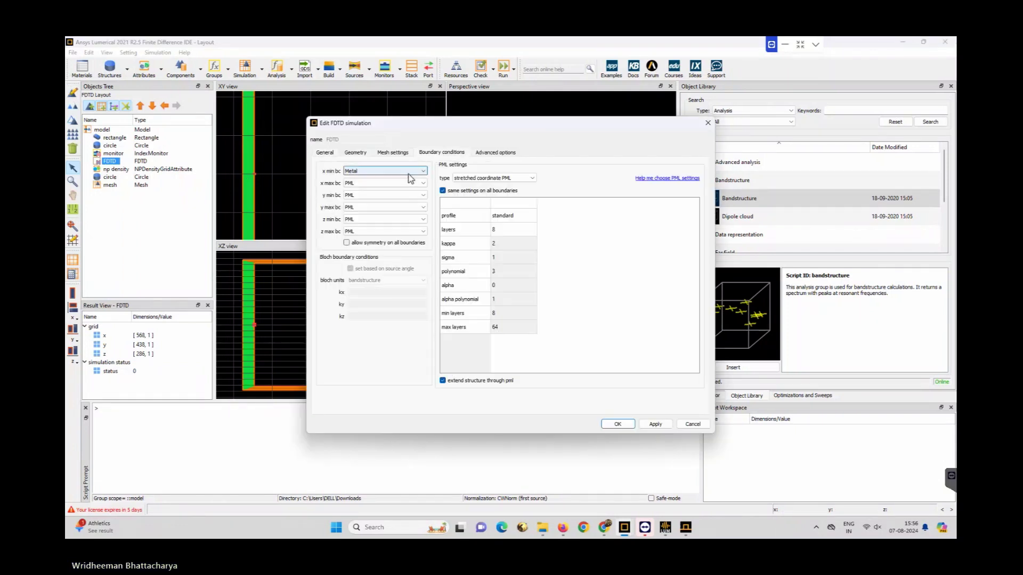
left_click(410, 172)
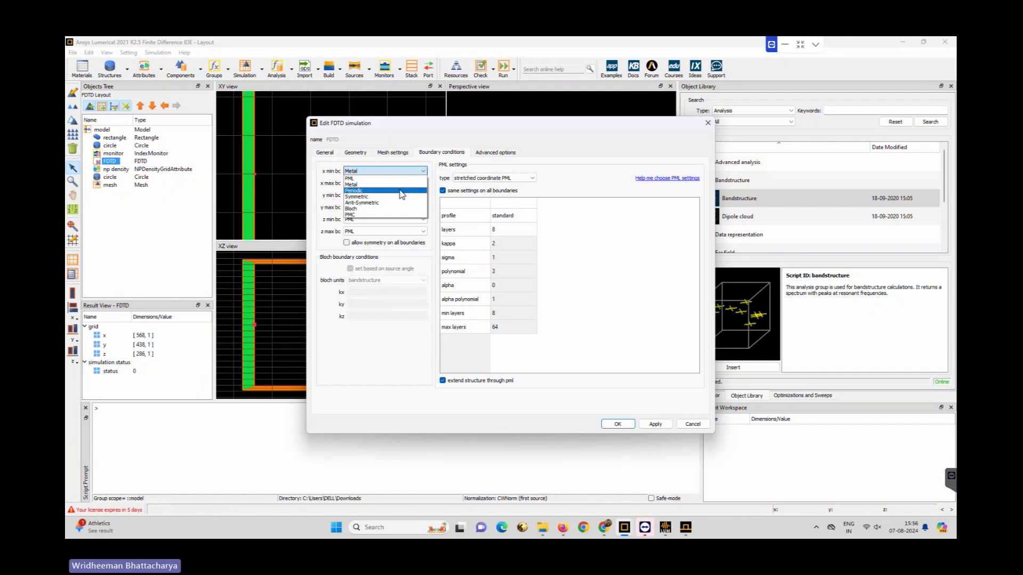
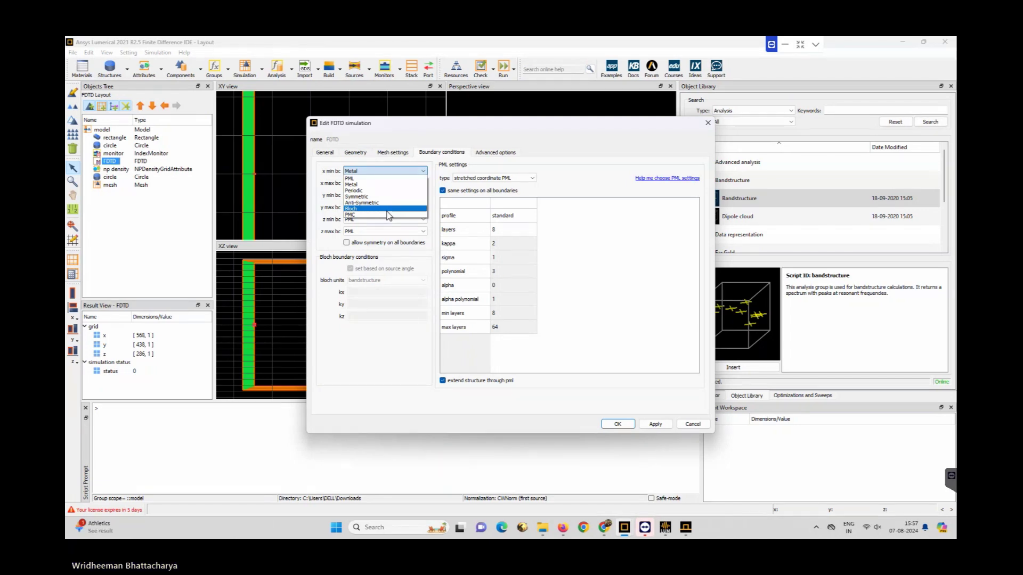
- Set the FDTD region's x min boundary condition to PMC
left_click(387, 215)
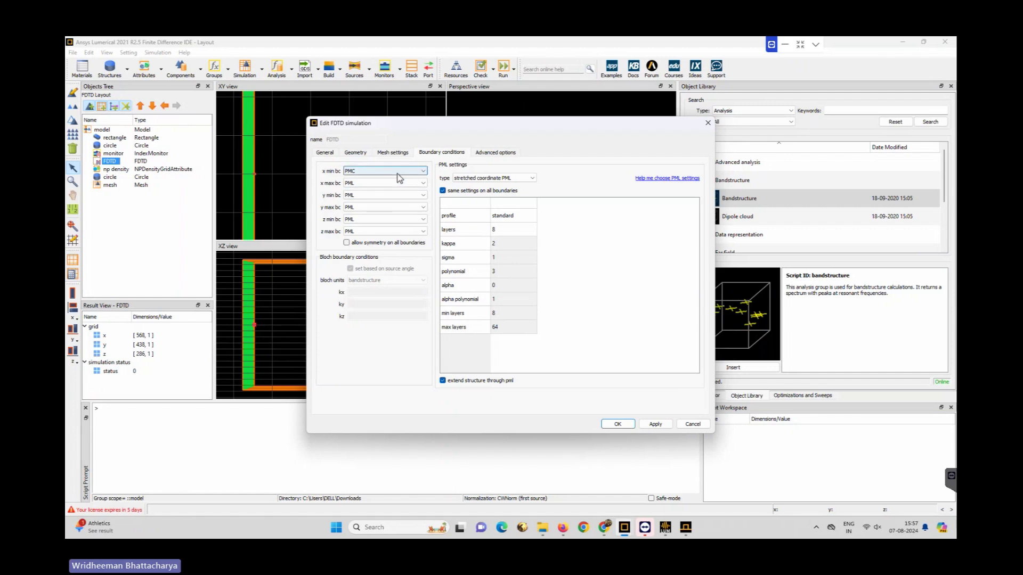
- Try enabling a custom simulation bandwidth and the bandwidth override for mesh generation in the advanced FDTD options, and clear both again
left_click(481, 153)
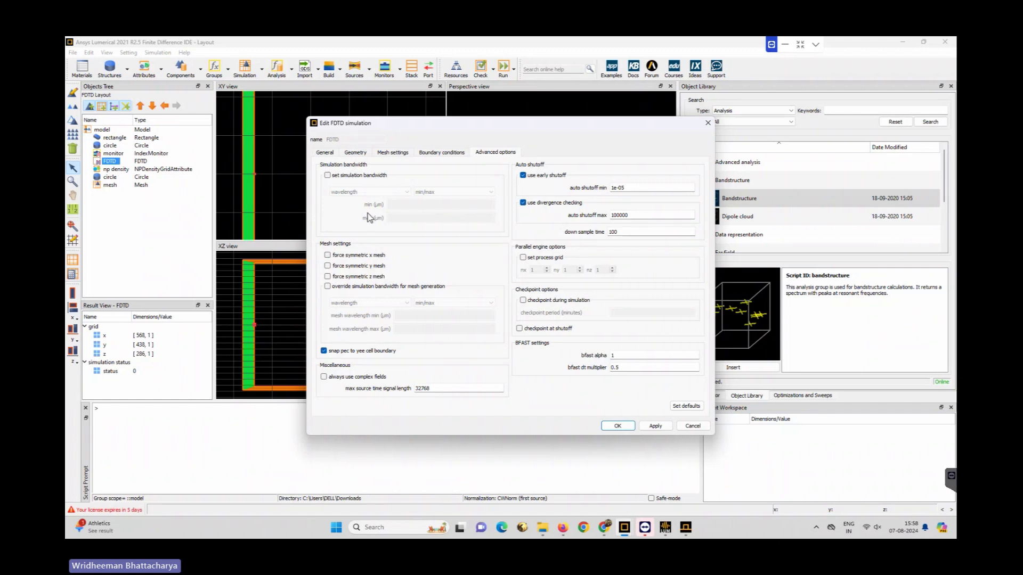
mouse_move(370, 180)
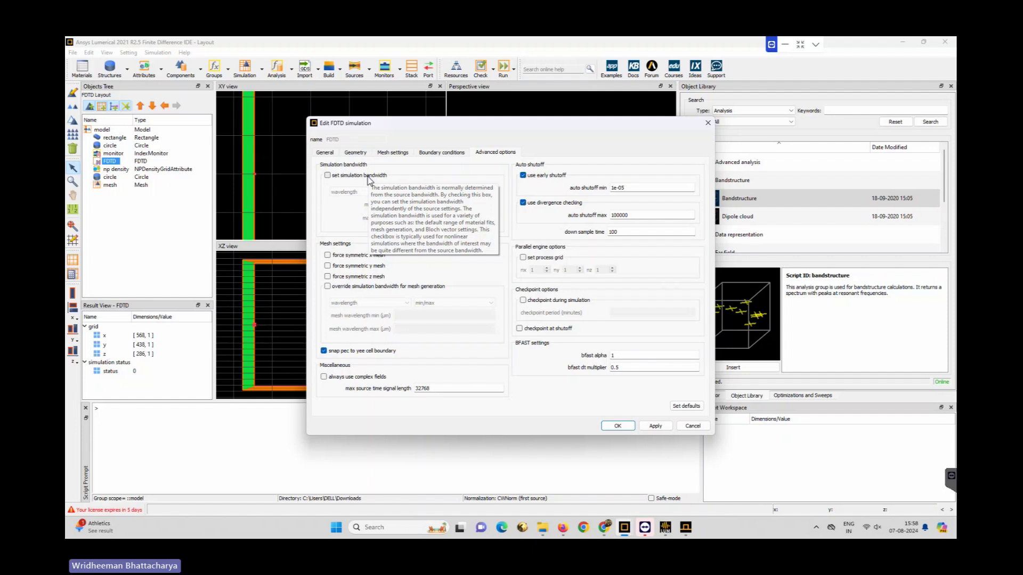
left_click(369, 179)
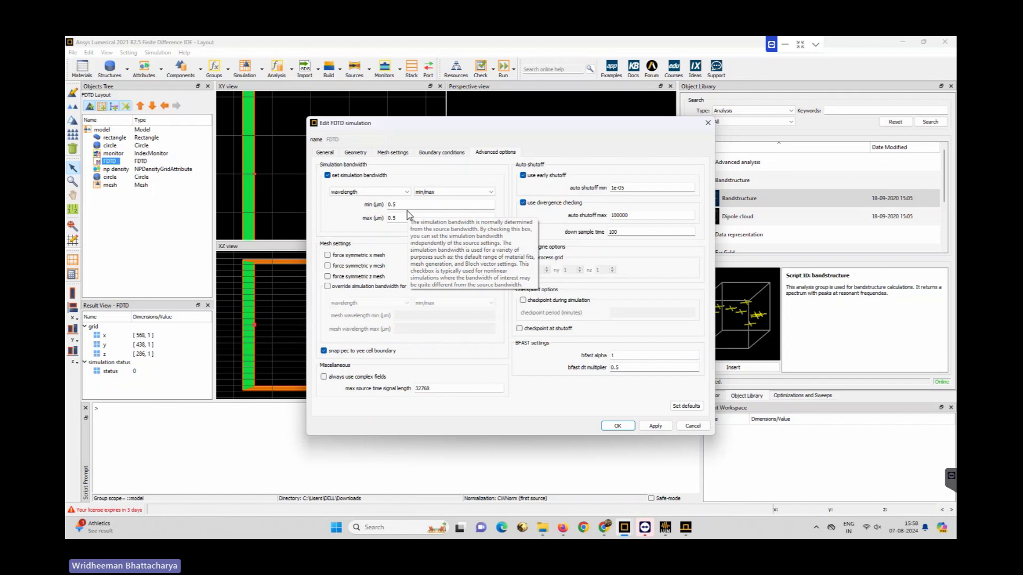
left_click(408, 207)
left_click(402, 219)
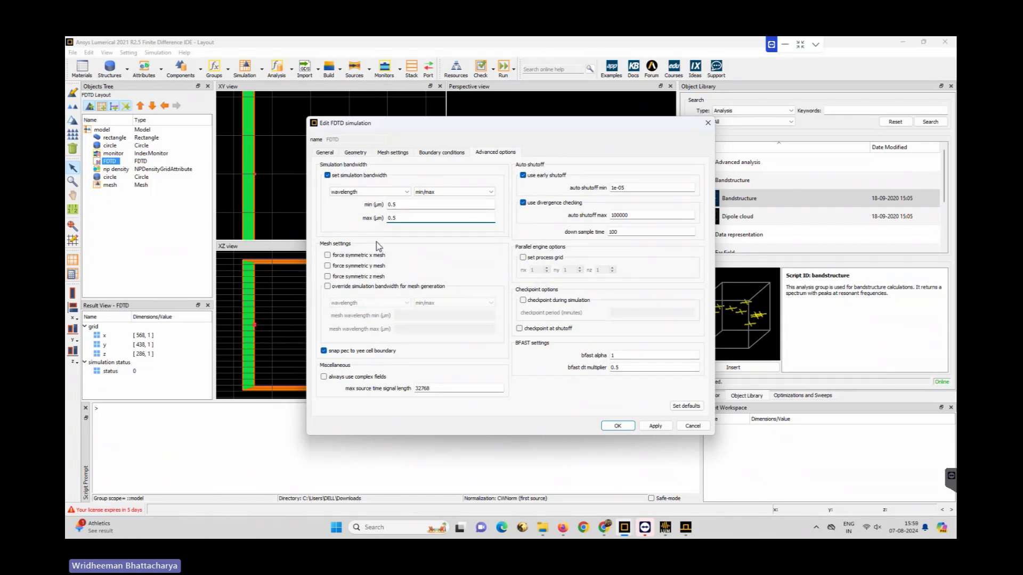
left_click(346, 288)
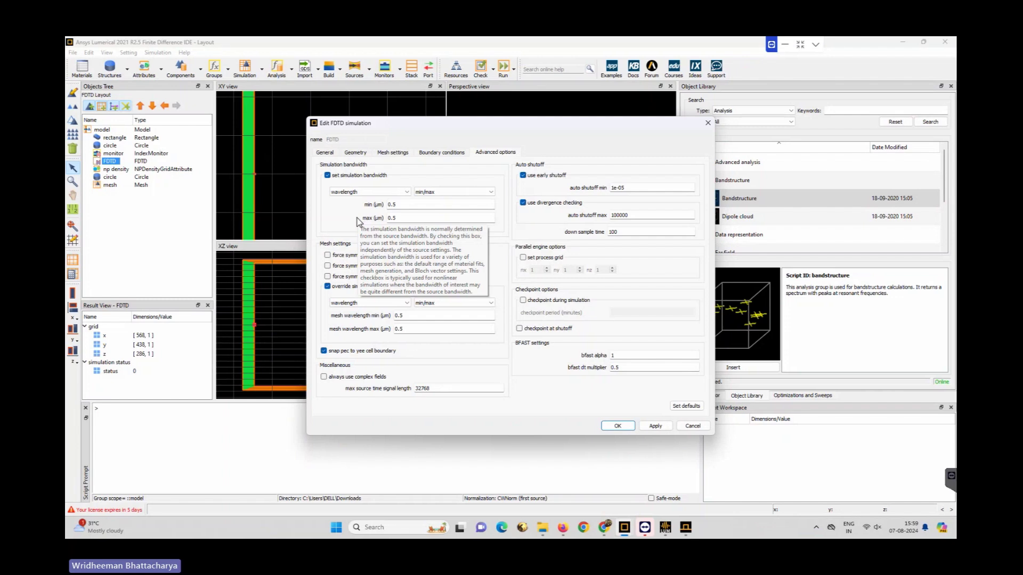
left_click(328, 175)
left_click(341, 288)
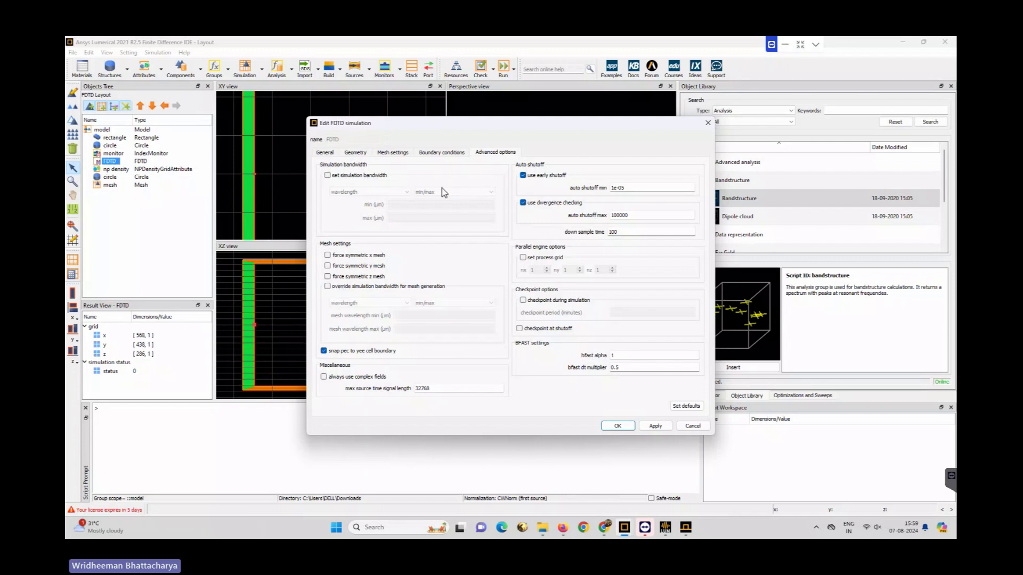
- Accept the FDTD simulation settings
left_click(618, 426)
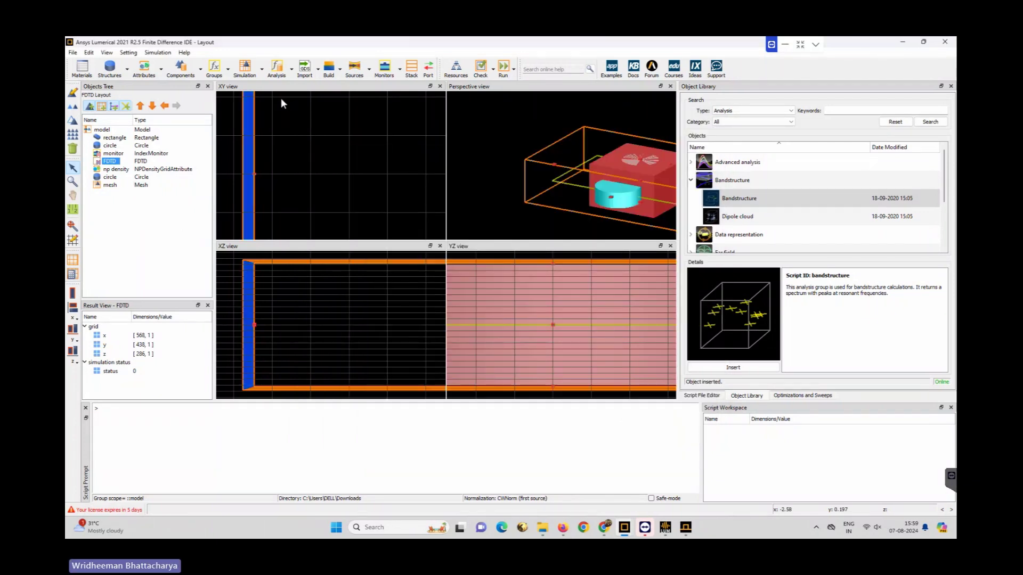
left_click(292, 70)
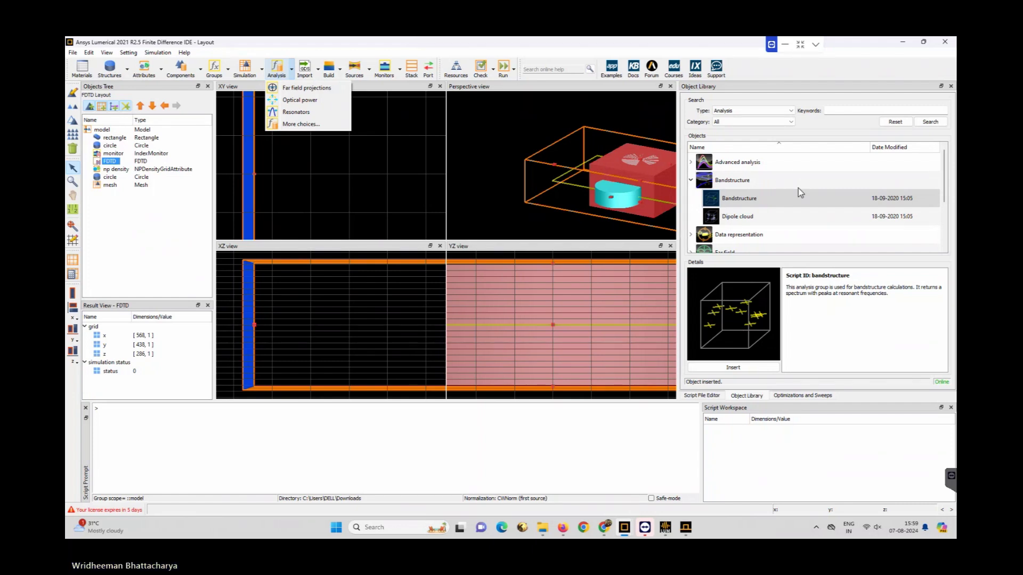
left_click(176, 226)
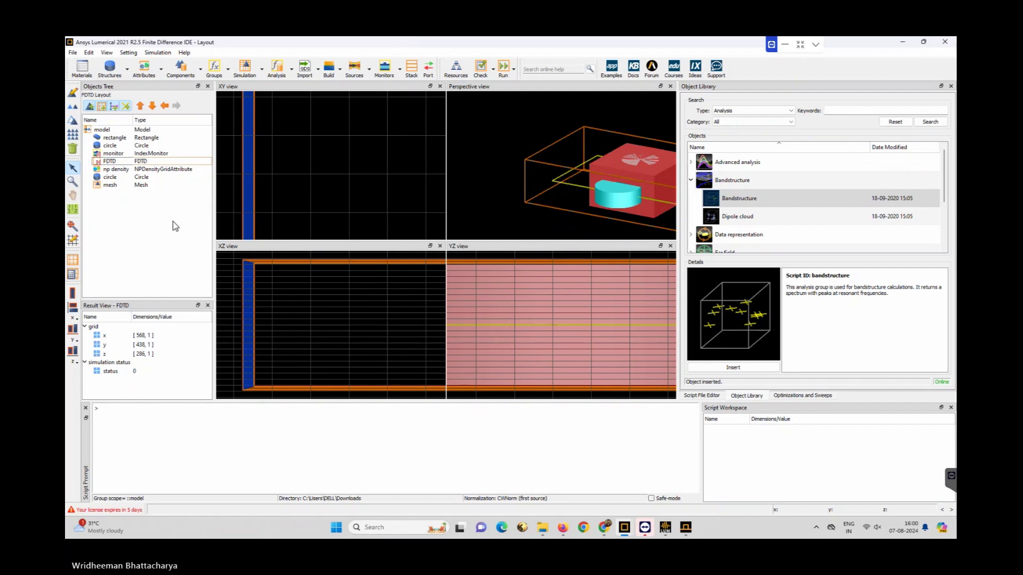
left_click(319, 69)
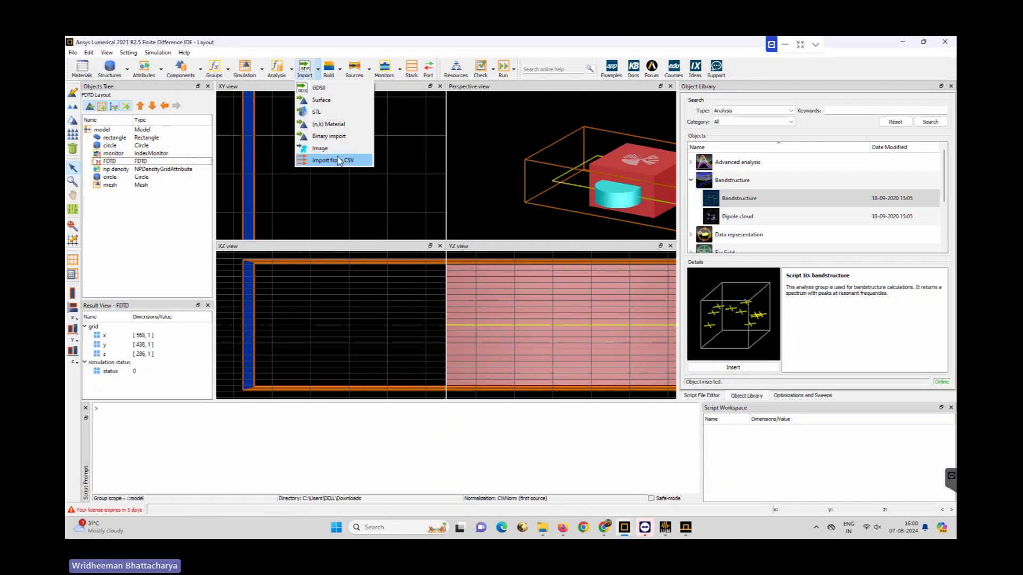
left_click(265, 151)
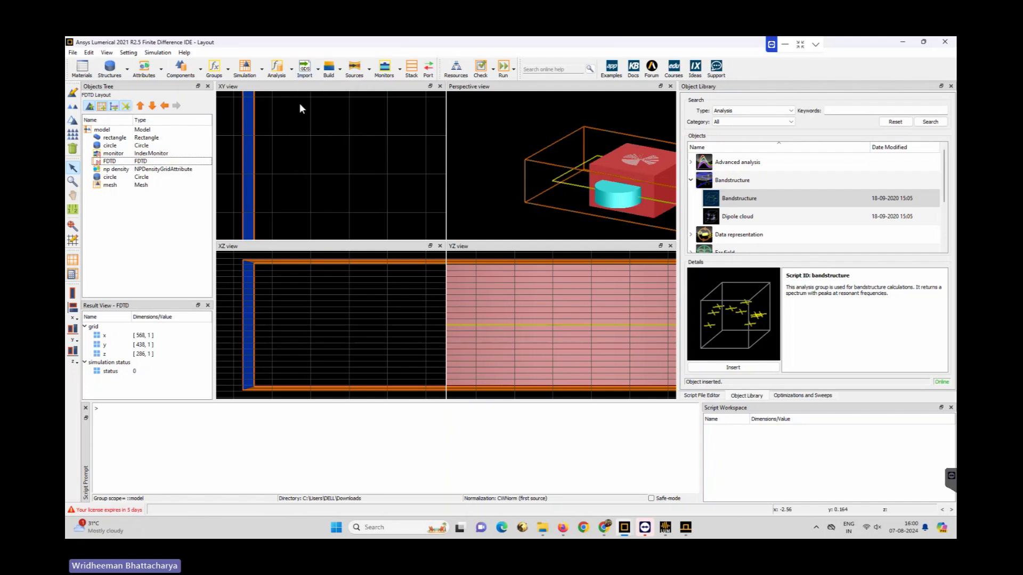
- Add a layer builder object and inspect its geometry settings and layer table columns, accepting the default values
left_click(339, 68)
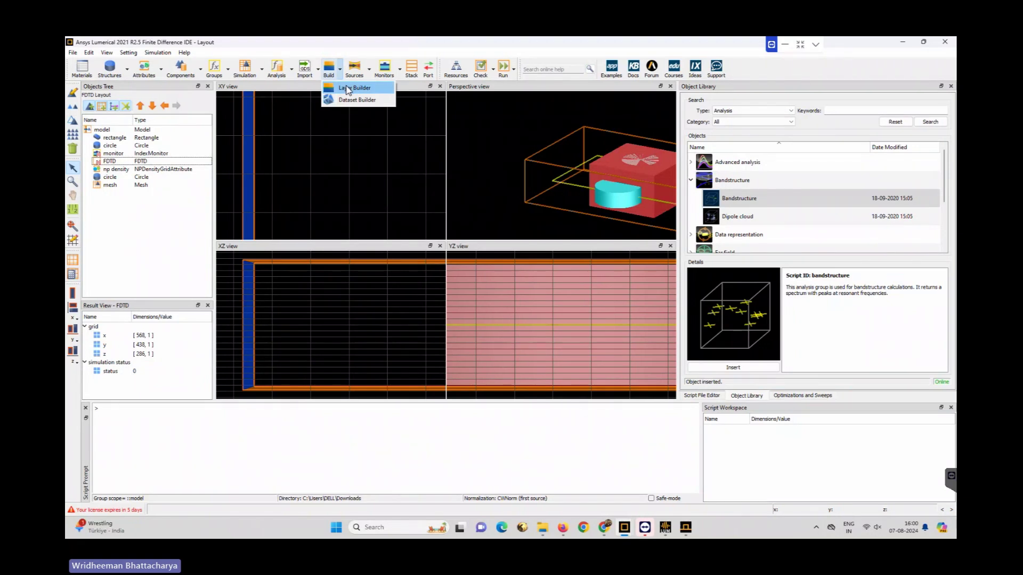
left_click(347, 88)
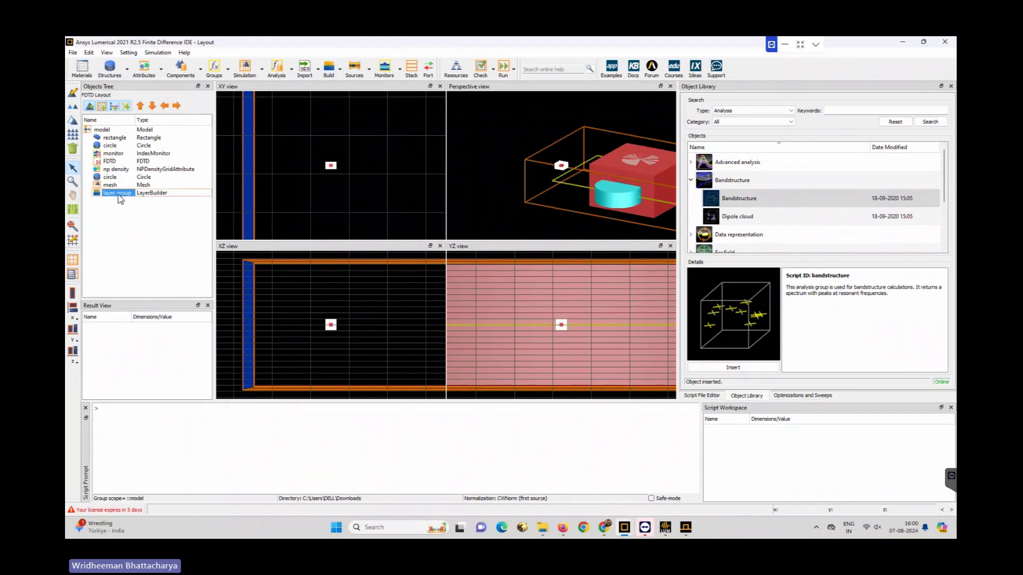
left_click(74, 96)
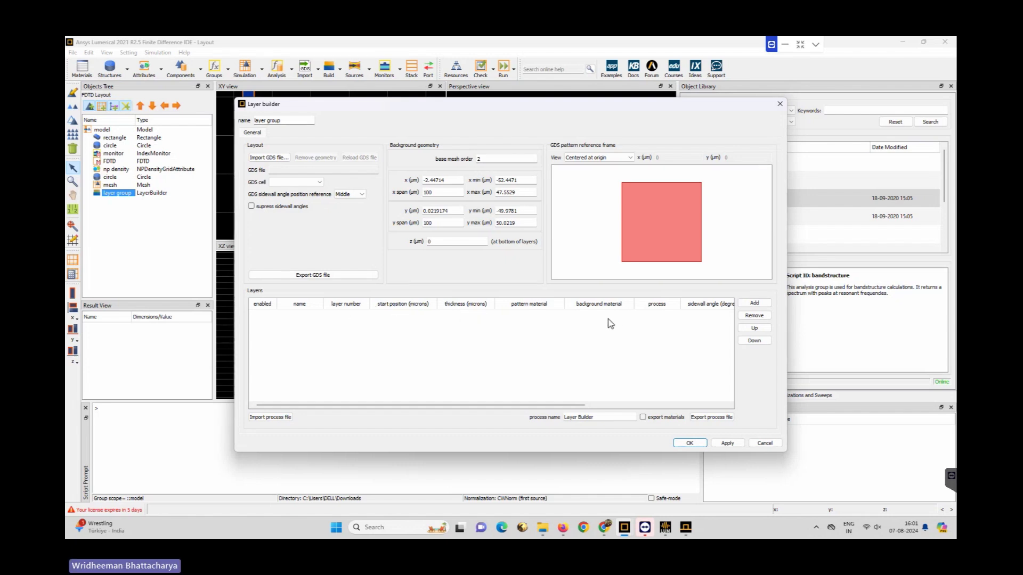
scroll(579, 406, "right", 3)
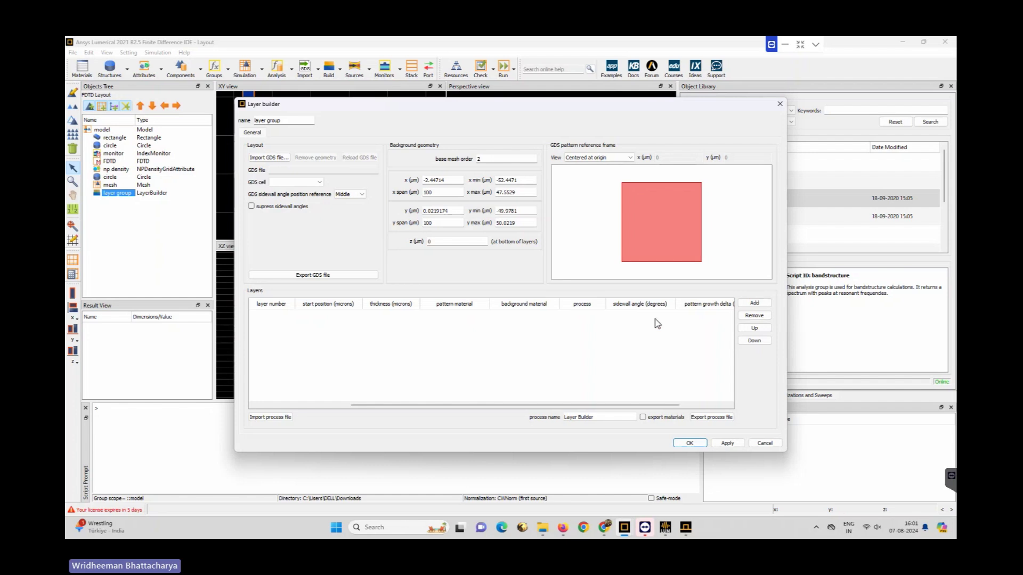
scroll(633, 404, "right", 2)
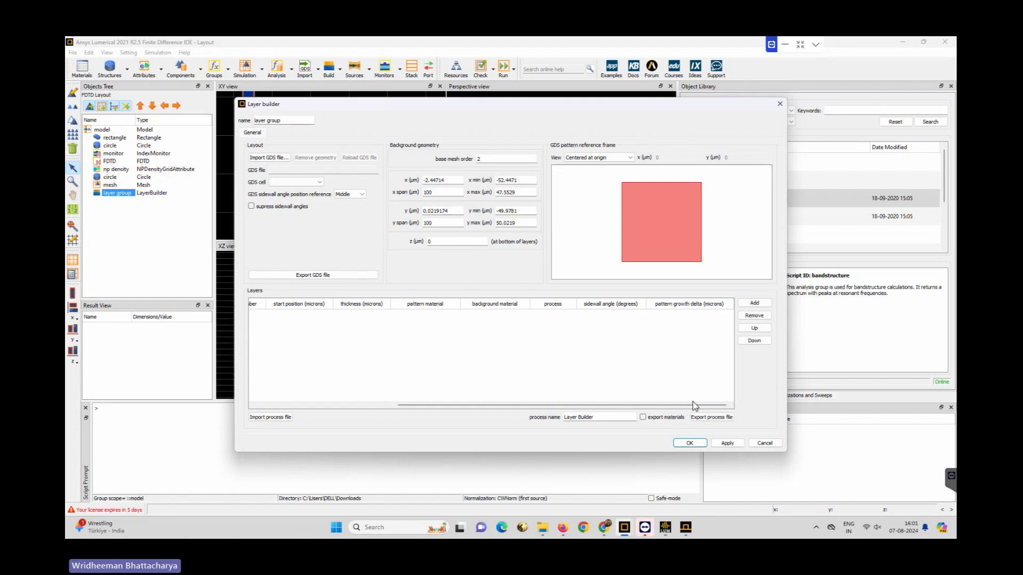
left_click(689, 443)
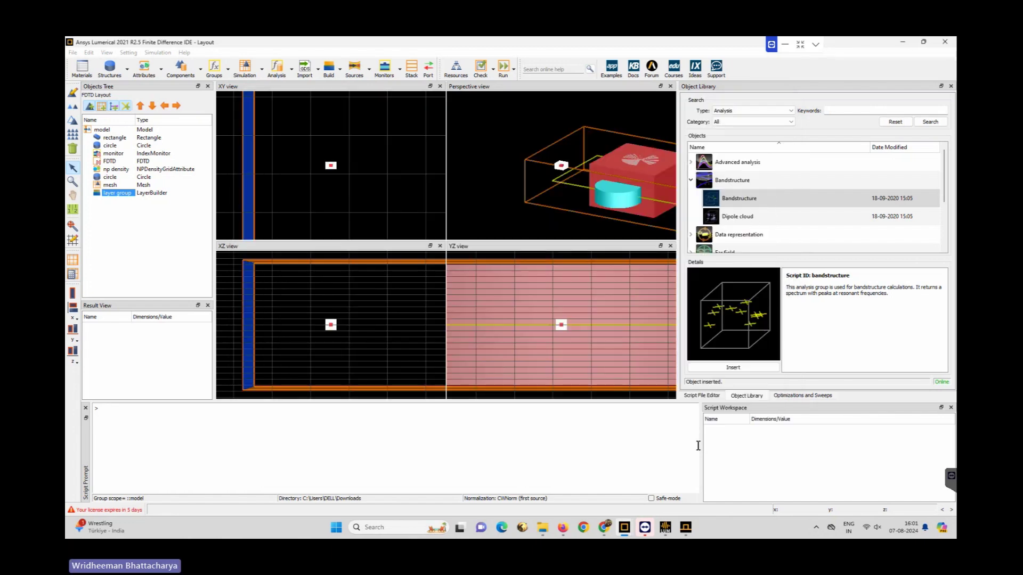
left_click(178, 261)
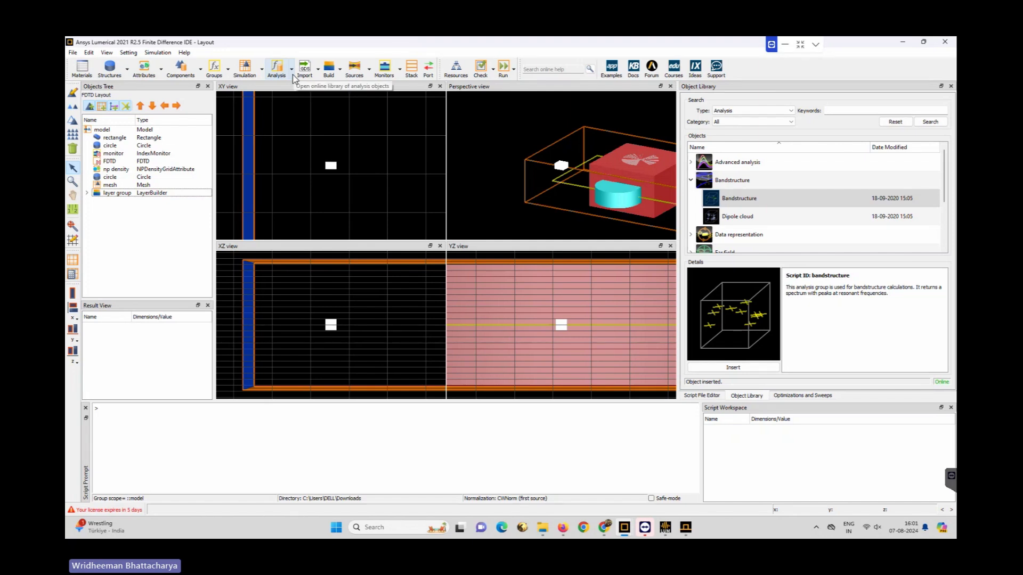
left_click(369, 73)
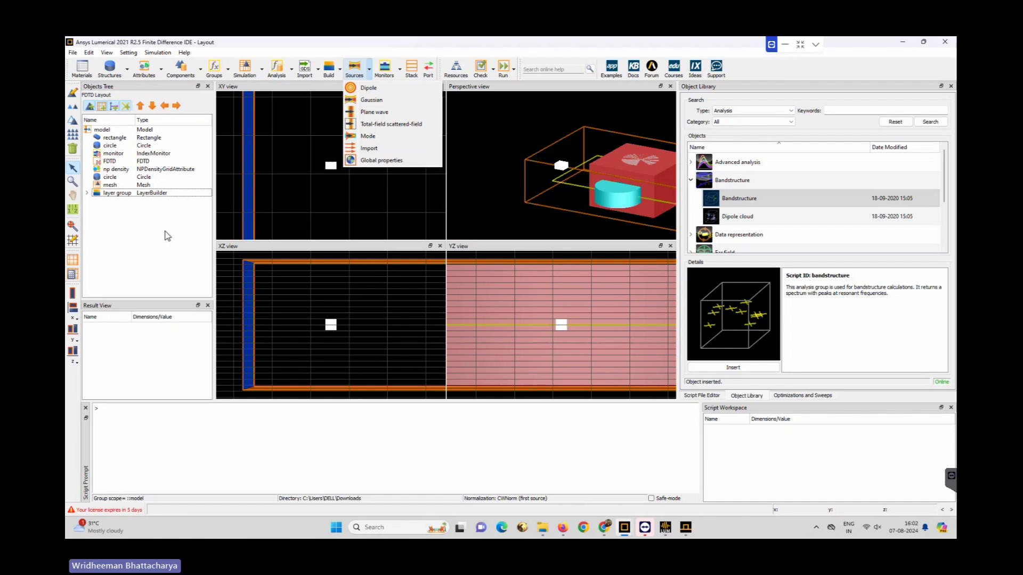
left_click(250, 198)
left_click(402, 70)
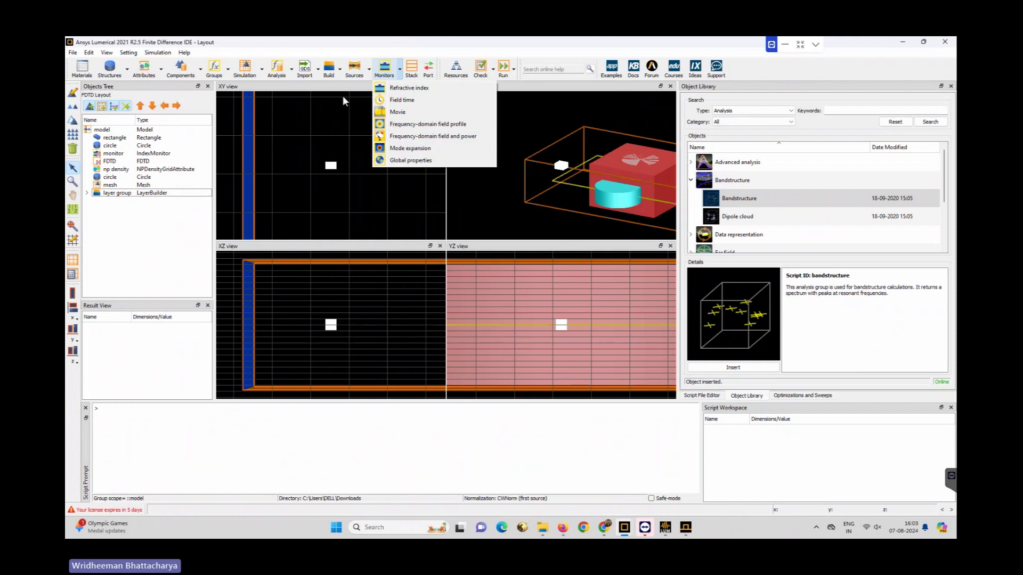
- Insert a mode source and open its properties, keeping the source visible in the XY and XZ views
left_click(368, 69)
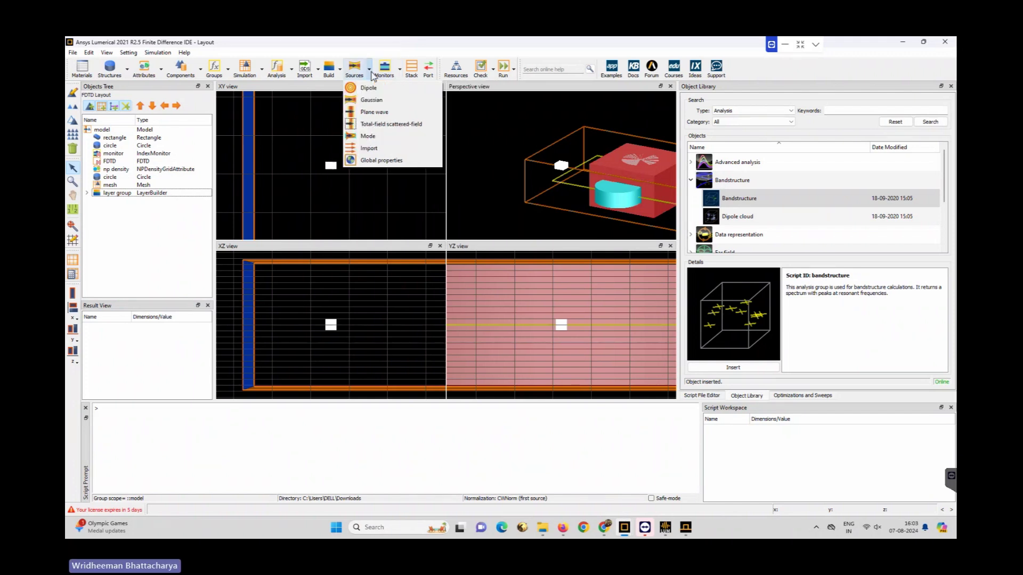
left_click(376, 134)
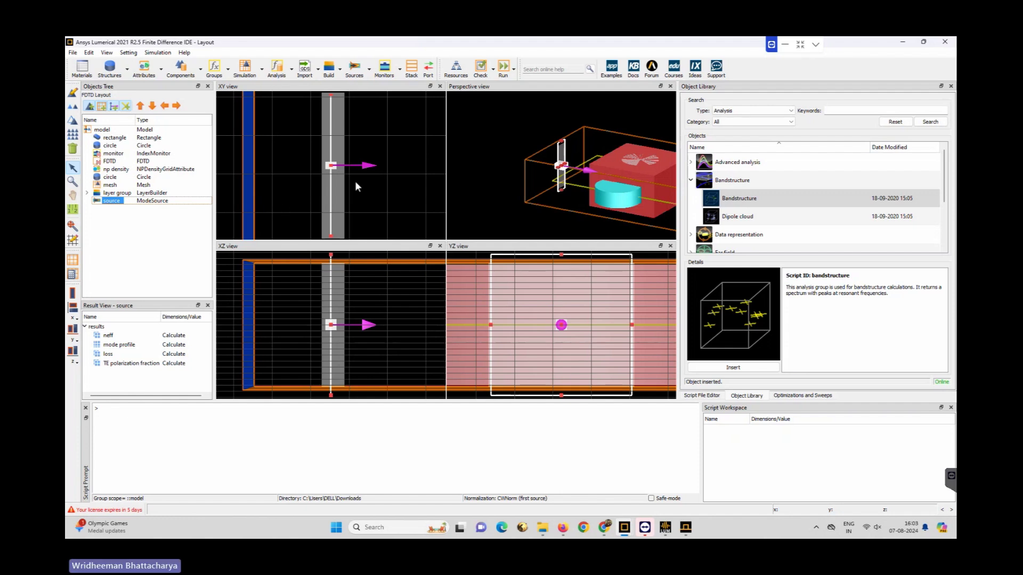
scroll(355, 180, "down", 1)
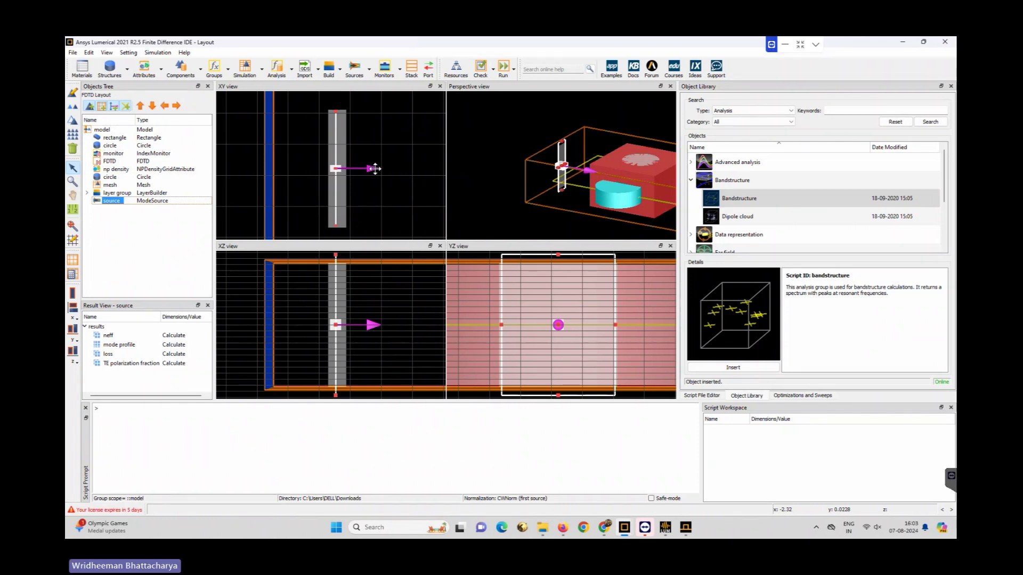
left_click(73, 95)
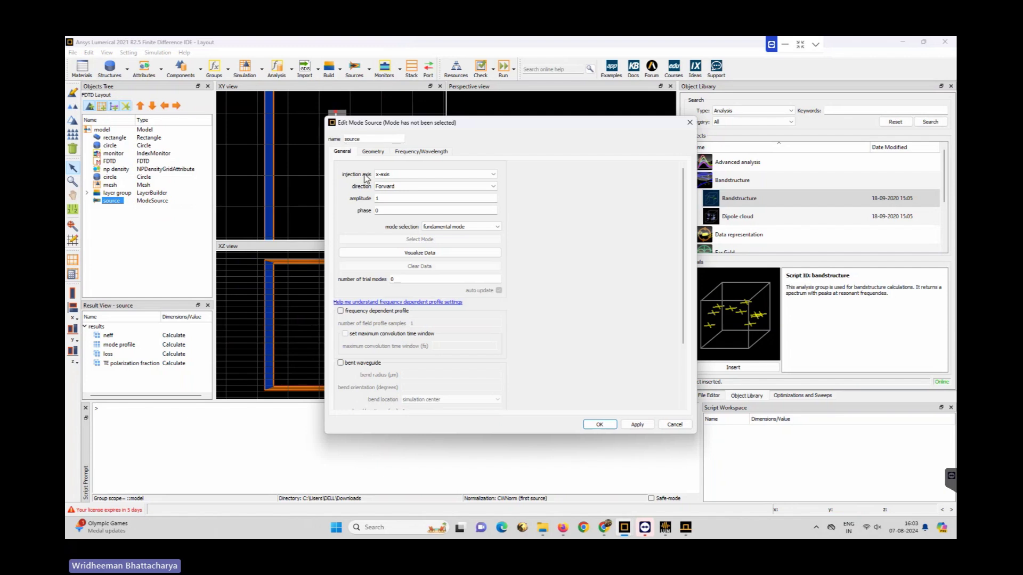
left_click_drag(454, 138, 660, 130)
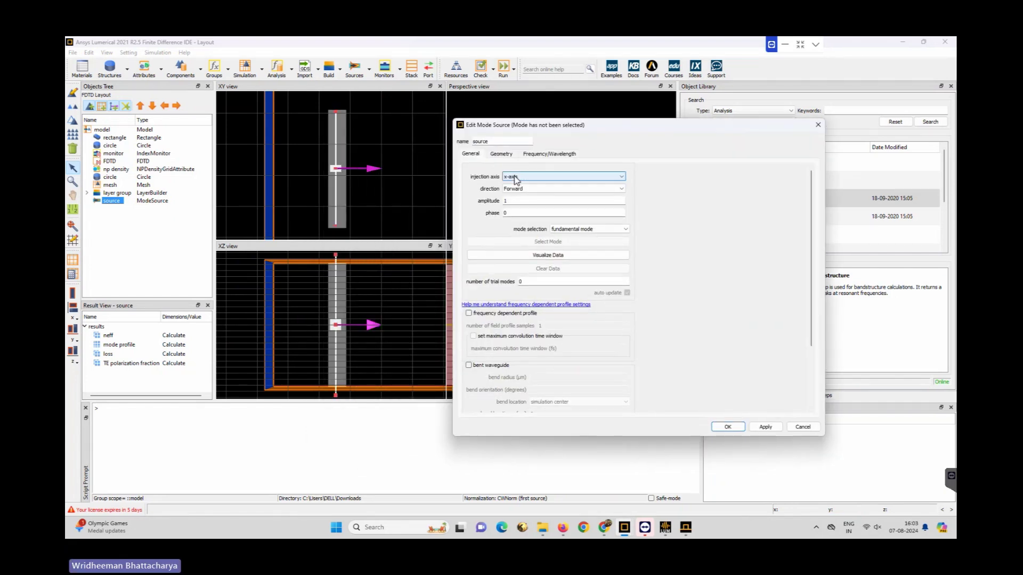
- Try the Backward direction on the mode source, apply it, and return the direction to Forward
left_click(533, 189)
left_click(523, 201)
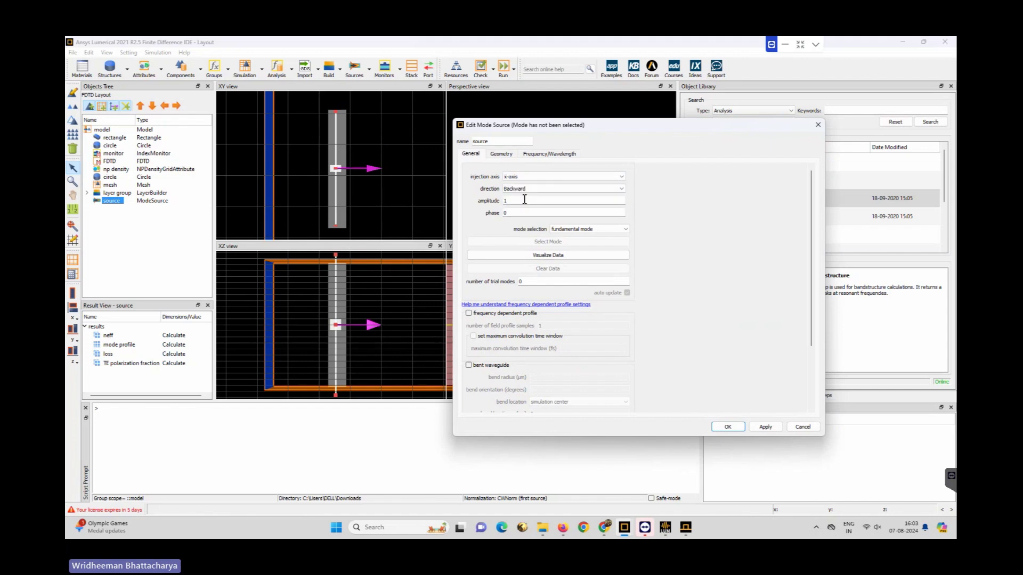
left_click(765, 427)
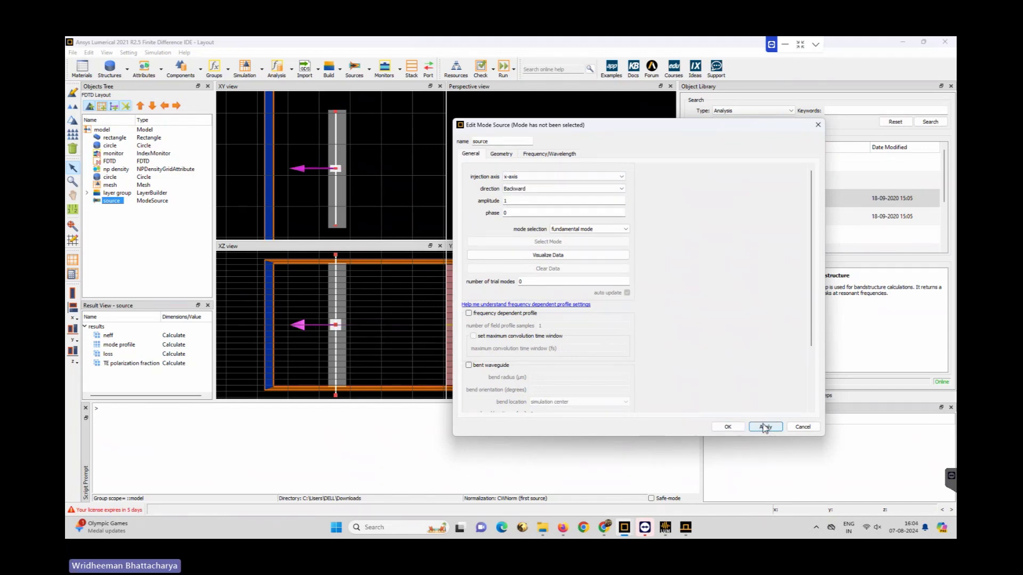
left_click(530, 189)
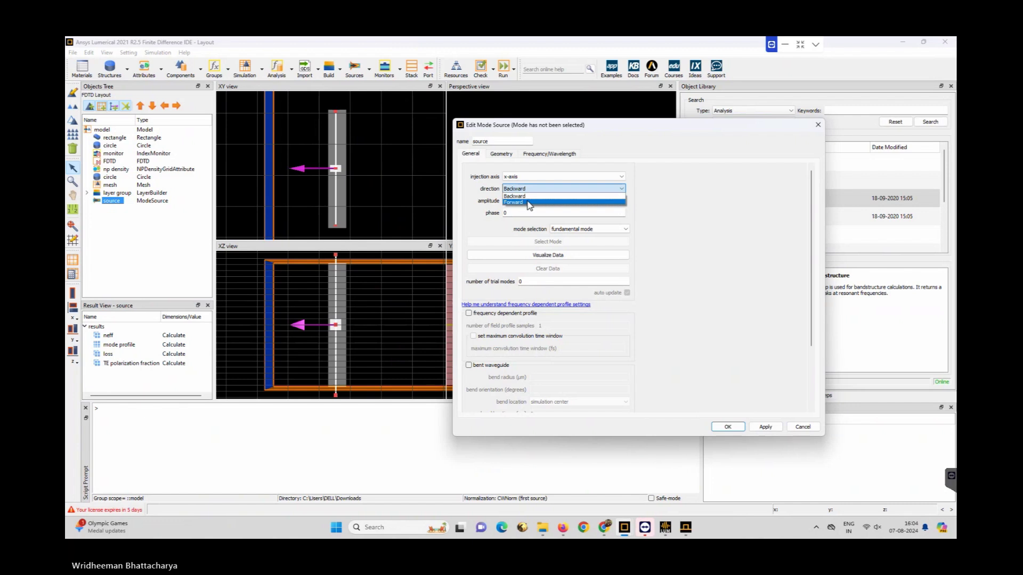
left_click(527, 203)
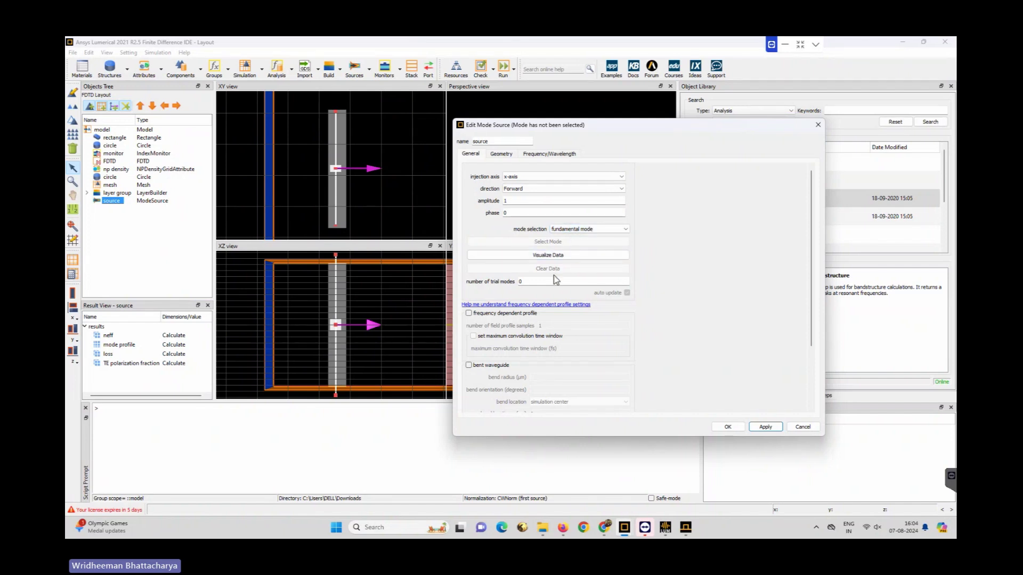
- Review the mode selection choices of the mode source, and try enabling its bent waveguide option before clearing it again
left_click(613, 229)
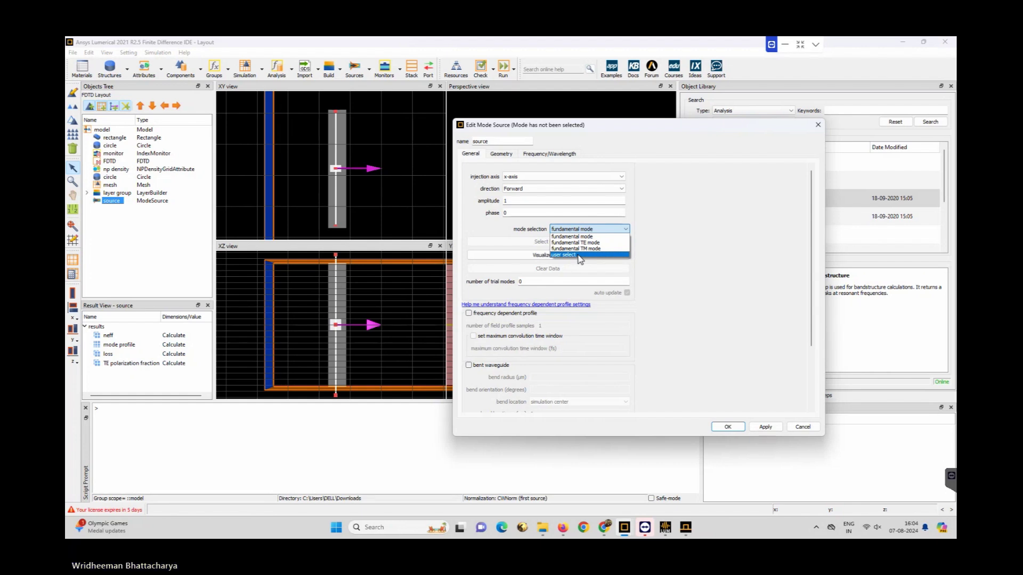
left_click(734, 293)
scroll(536, 353, "down", 3)
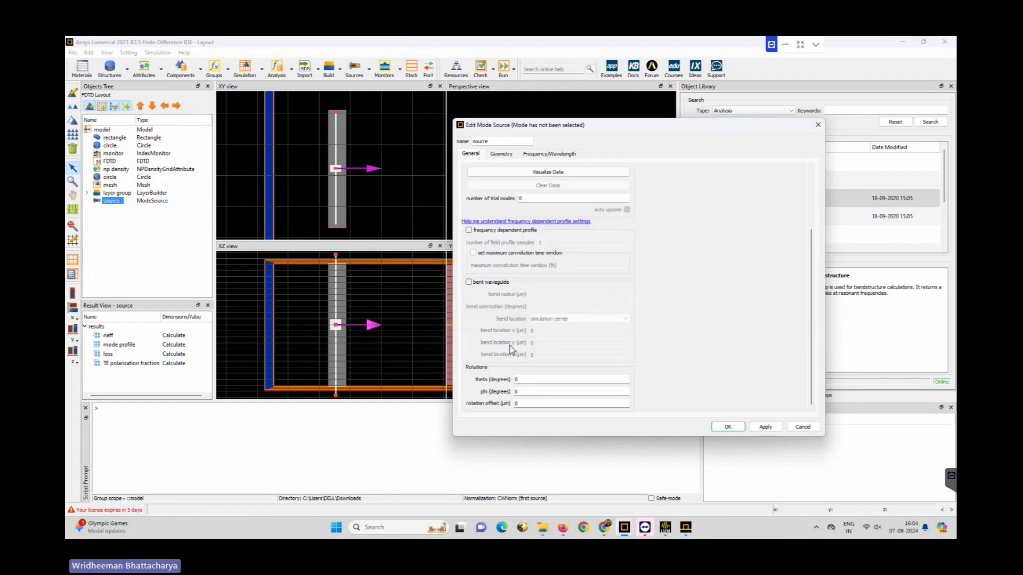
left_click(486, 283)
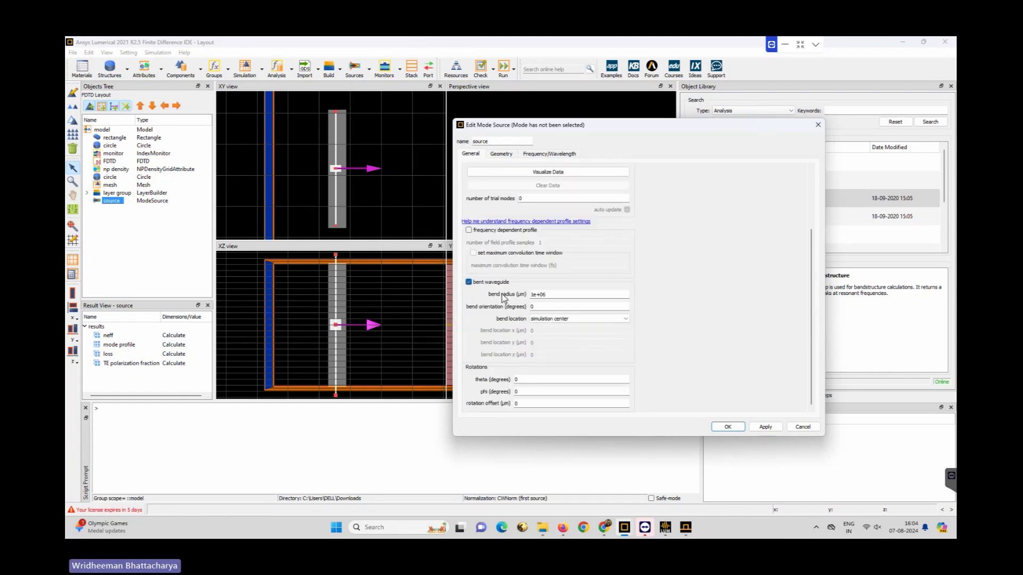
left_click(486, 282)
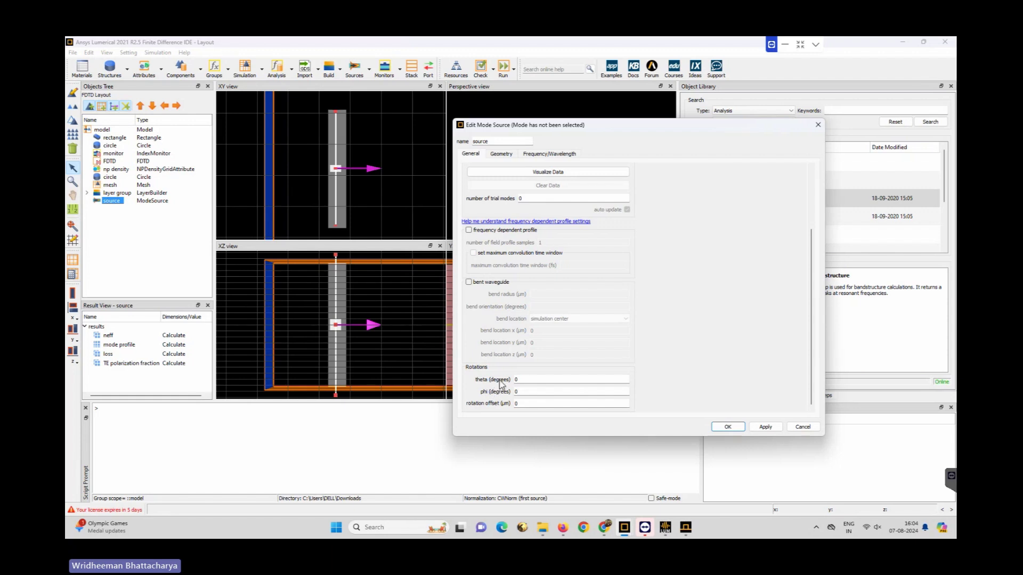
- Review the mode source's geometry and frequency/wavelength settings, including the global source options, and close its properties
scroll(498, 277, "up", 3)
left_click(501, 155)
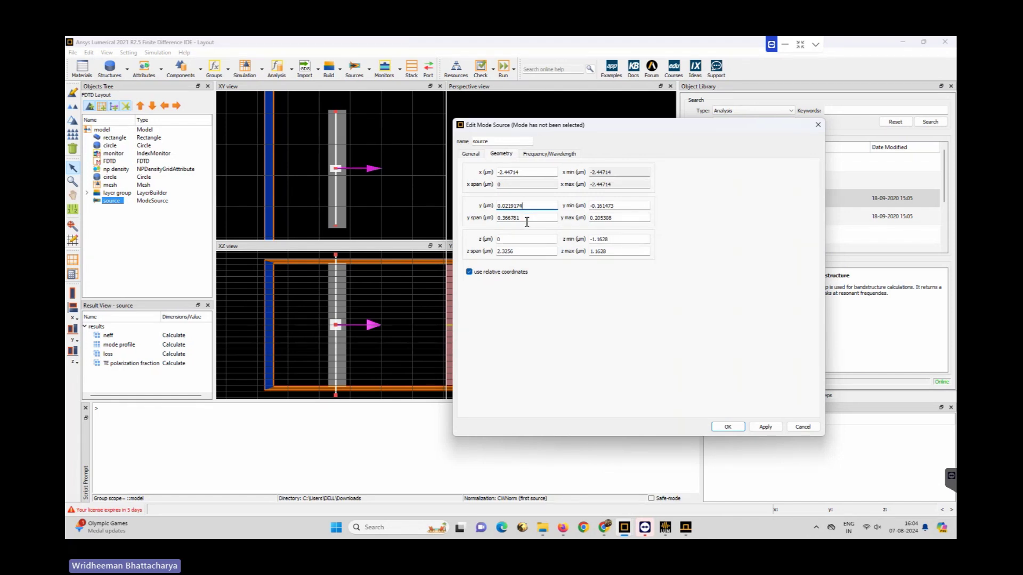
left_click(560, 154)
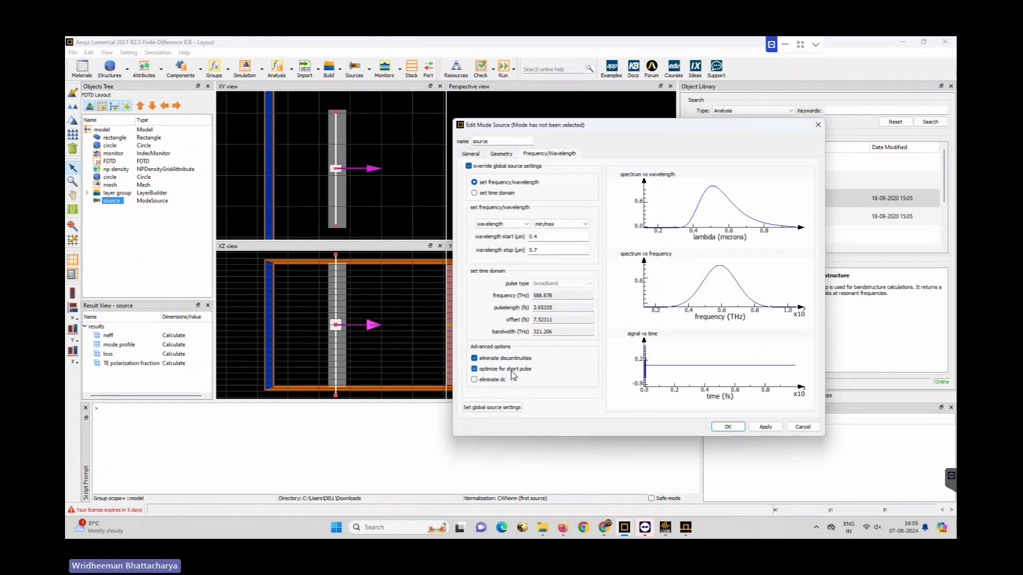
left_click(492, 408)
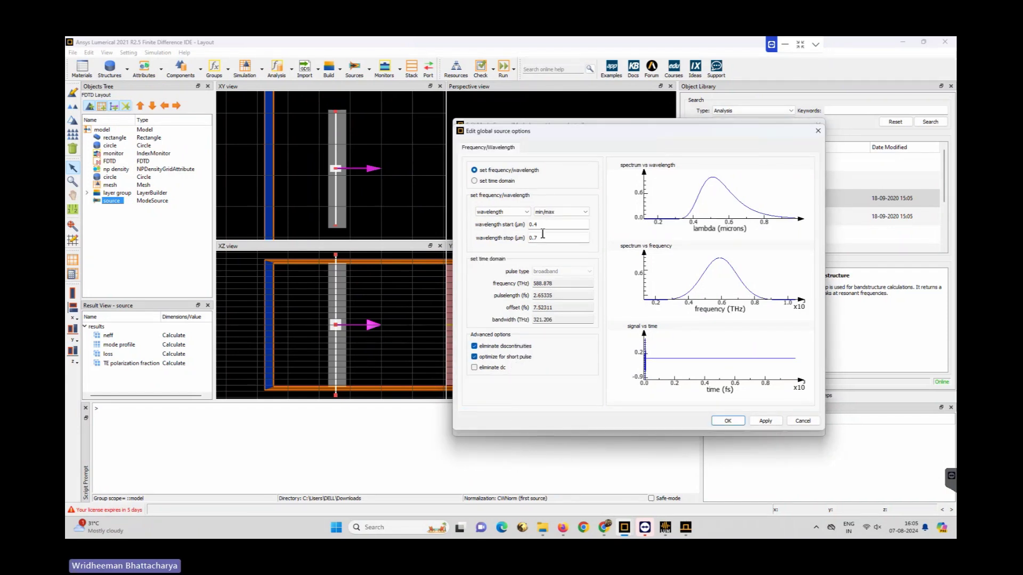
left_click(727, 421)
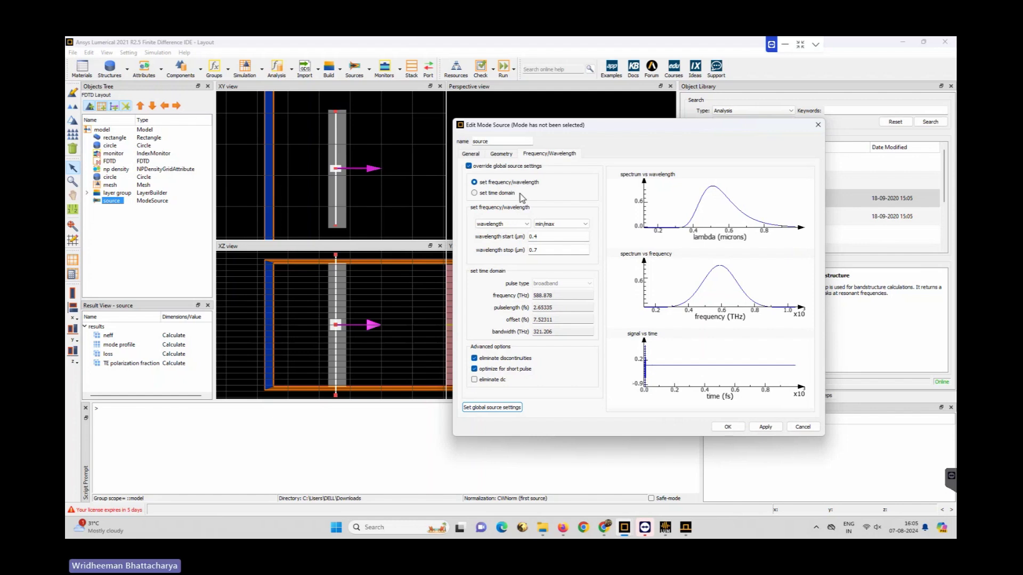
key("Escape")
- Insert a frequency-domain field and power monitor and open its properties
left_click(400, 75)
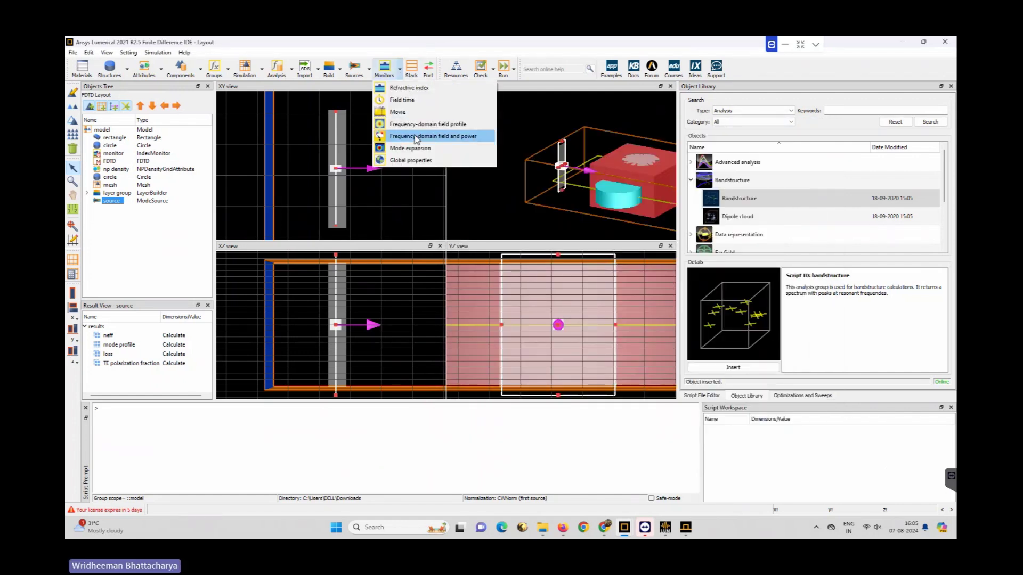
left_click(432, 135)
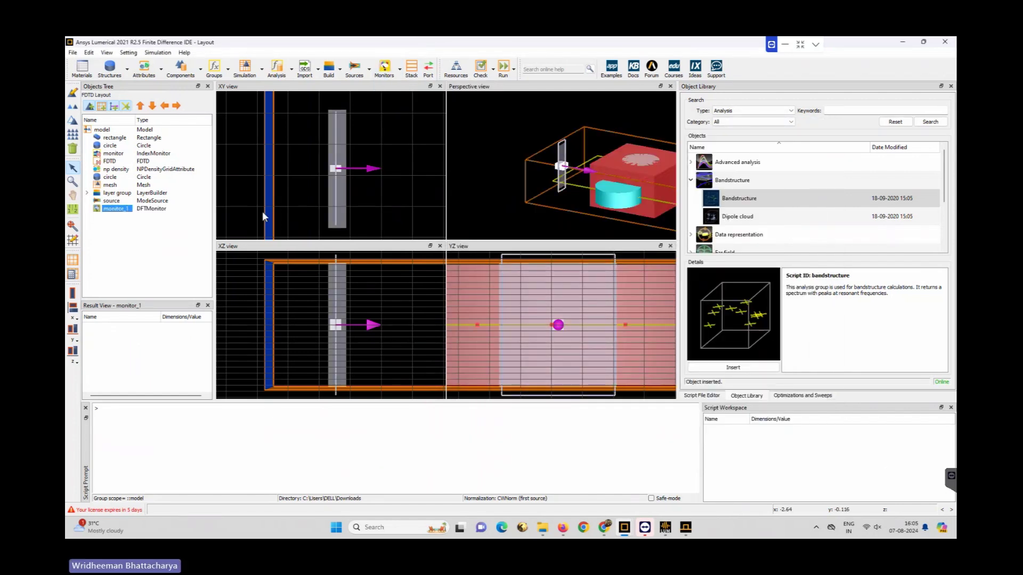
left_click(72, 93)
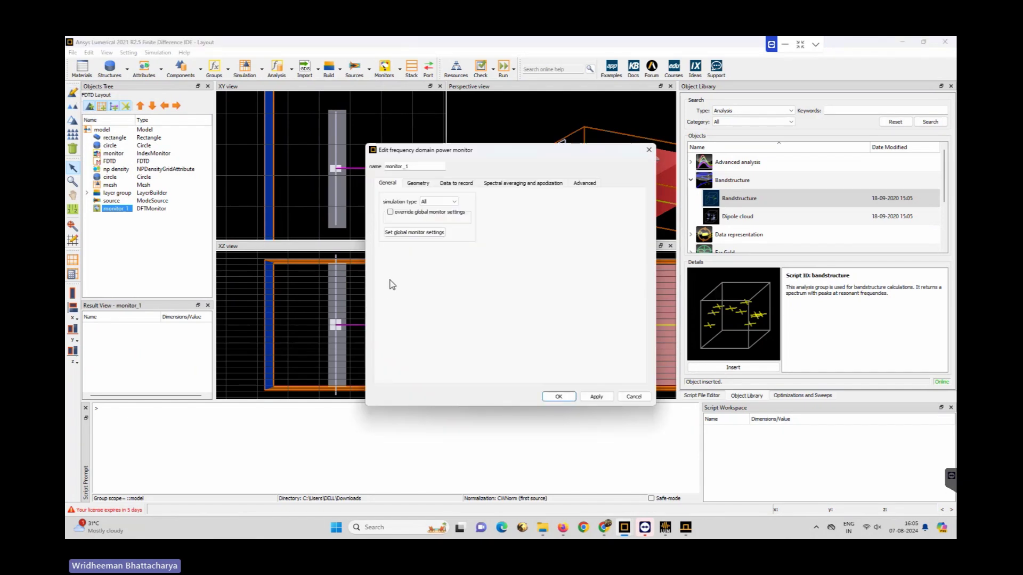
- Override the global monitor settings for this monitor and disable its use of source limits
left_click(404, 213)
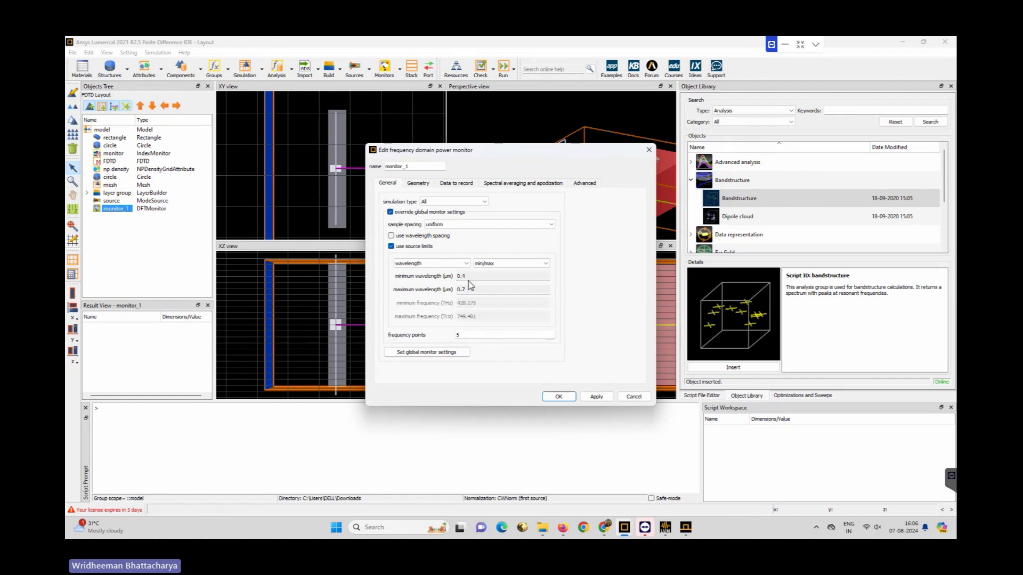
left_click(426, 247)
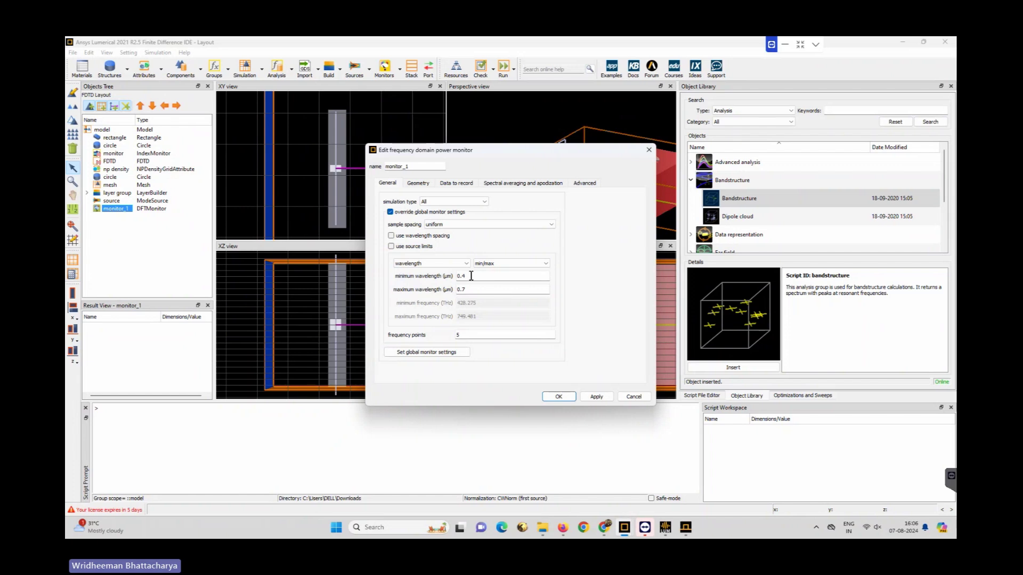
left_click(471, 276)
- Review the monitor's sample spacing, simulation type and frequency points options, keeping uniform spacing and the All simulation type
left_click(505, 224)
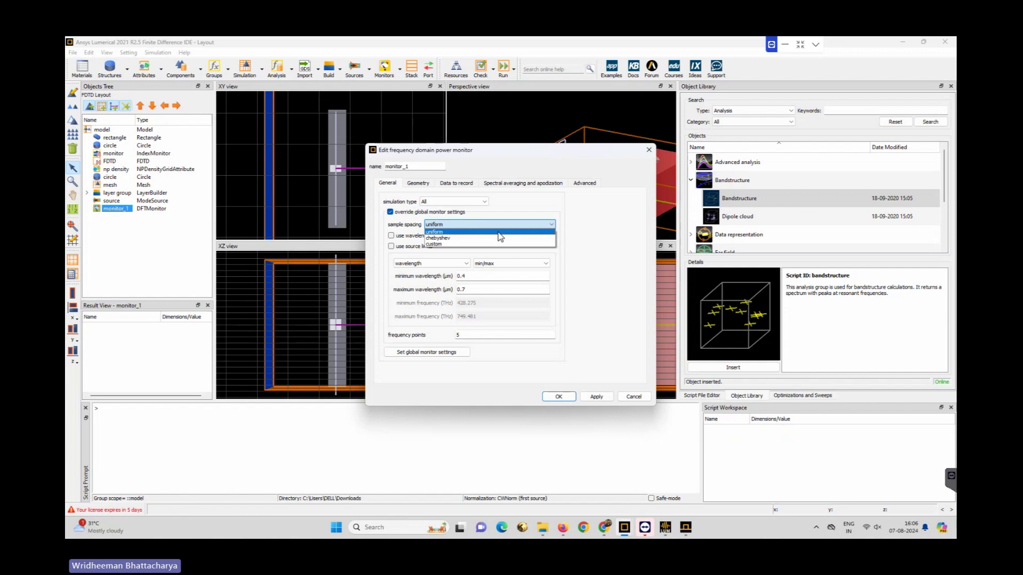
left_click(501, 226)
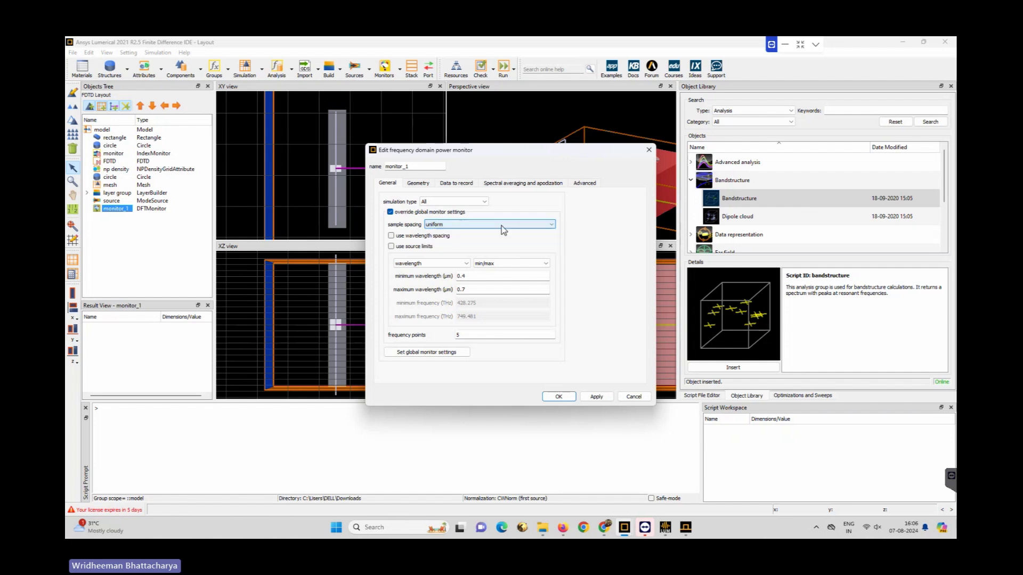
left_click(483, 203)
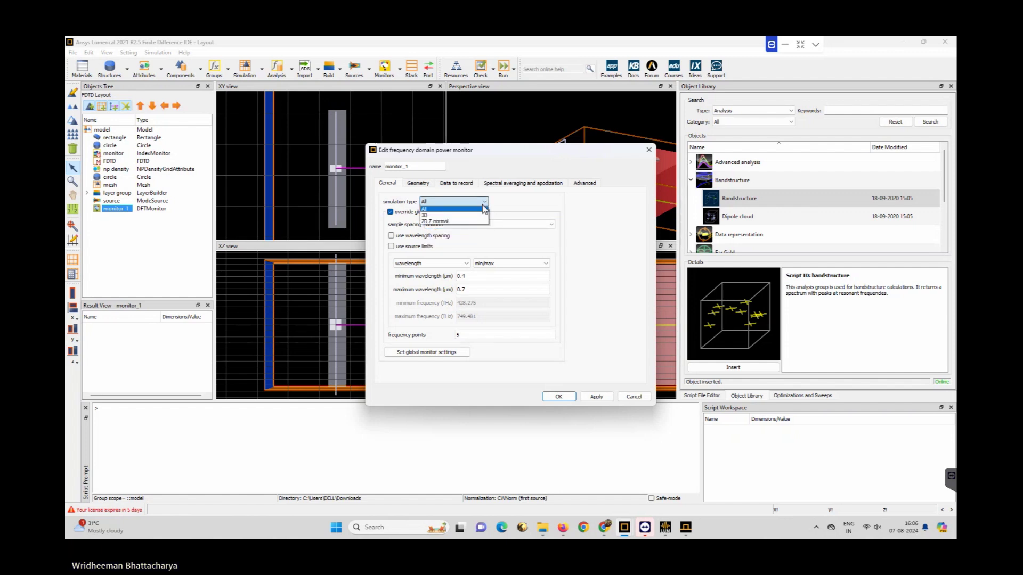
left_click(483, 208)
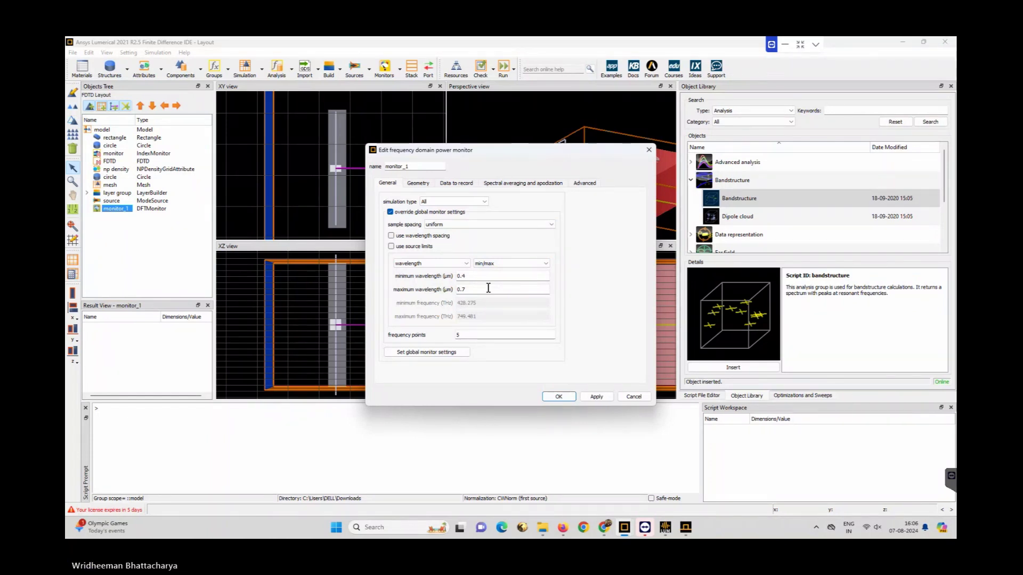
left_click(466, 332)
- Review the monitor's geometry, data to record, and spectral averaging and apodization settings
left_click(418, 183)
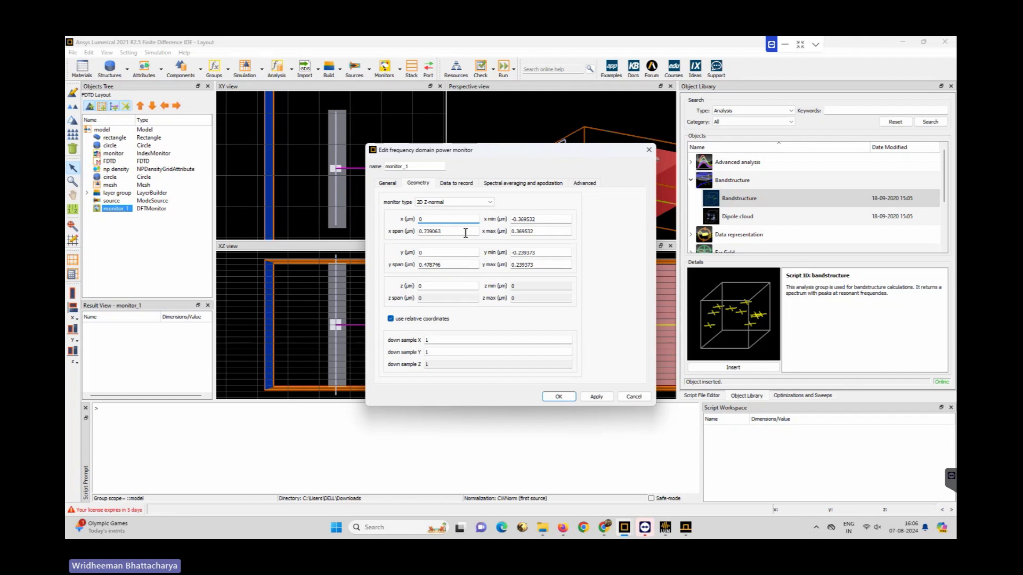
left_click(464, 183)
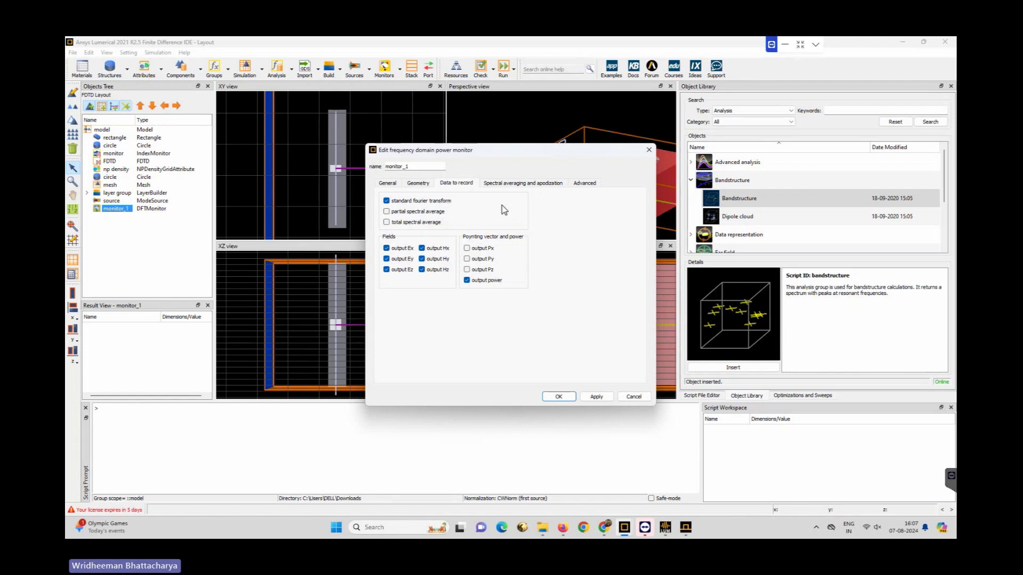
left_click(504, 184)
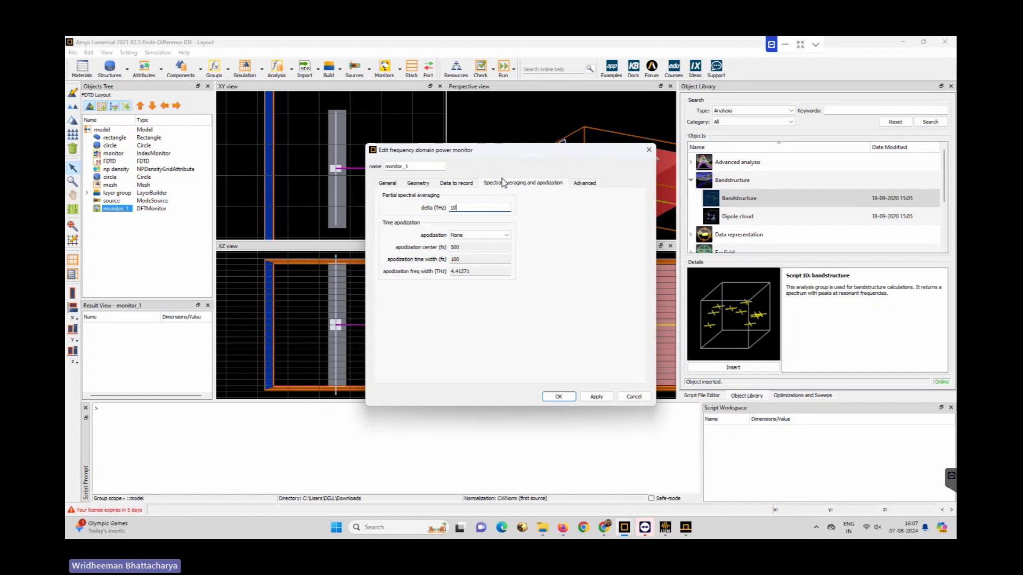
left_click(472, 207)
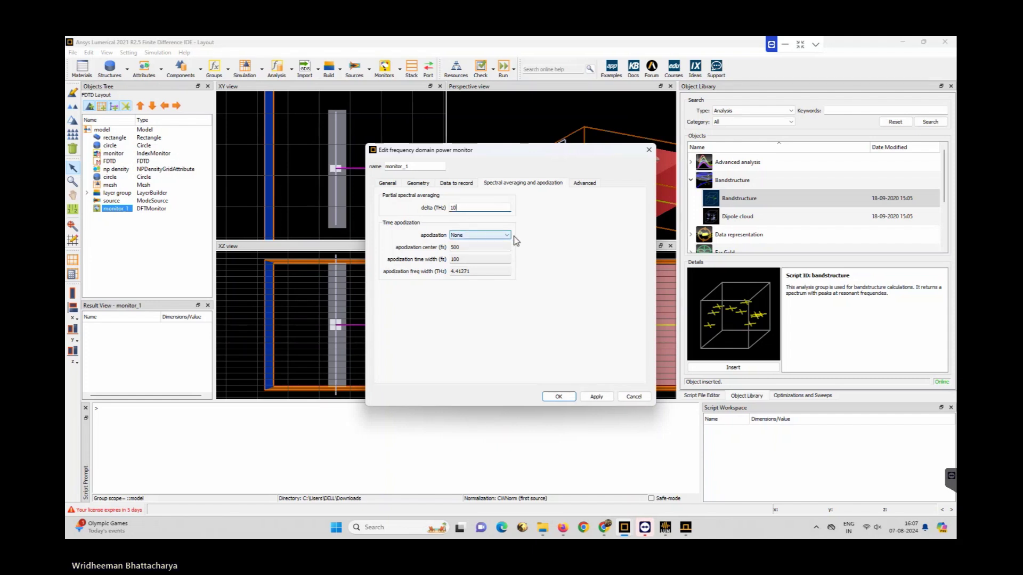
- Try the advanced sampling override and the specified position spatial interpolation, restoring the override to off and the interpolation to nearest mesh cell
left_click(577, 187)
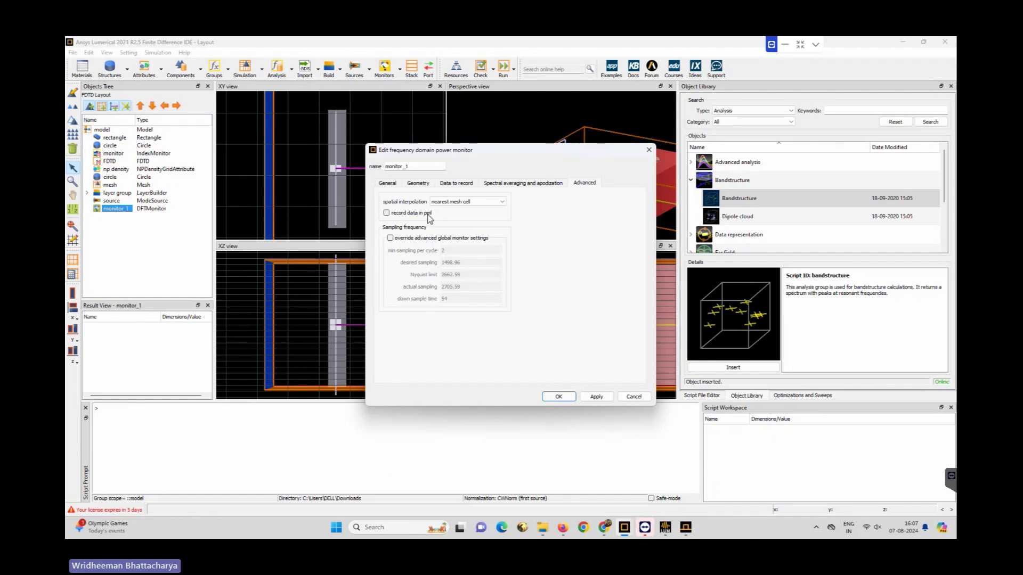
left_click(410, 243)
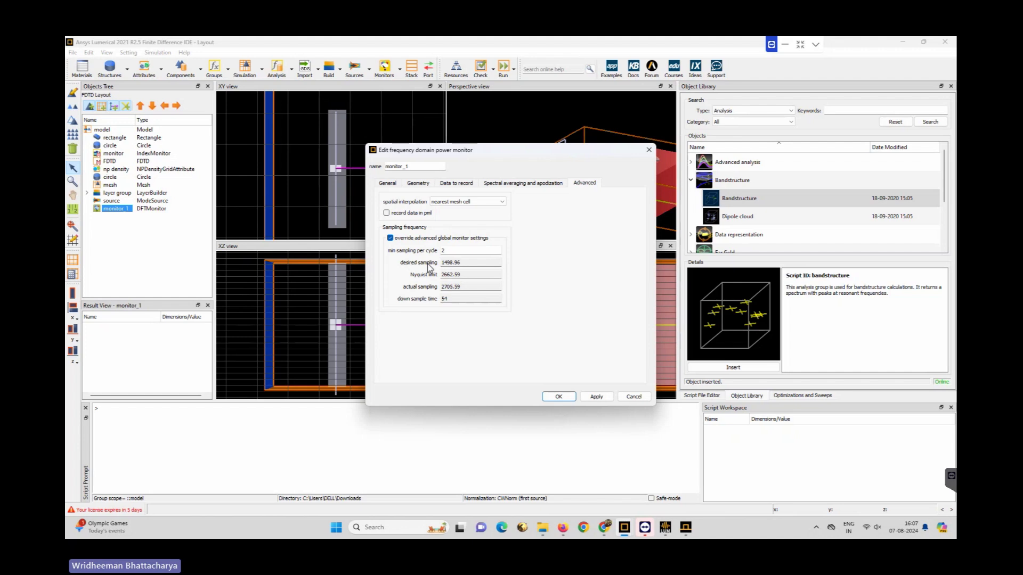
left_click(415, 237)
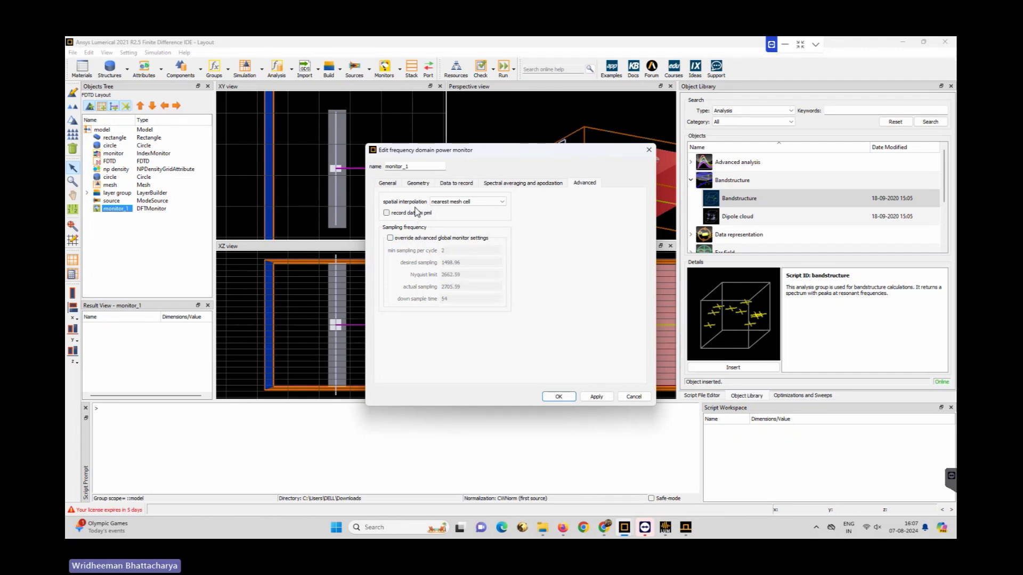
left_click(490, 206)
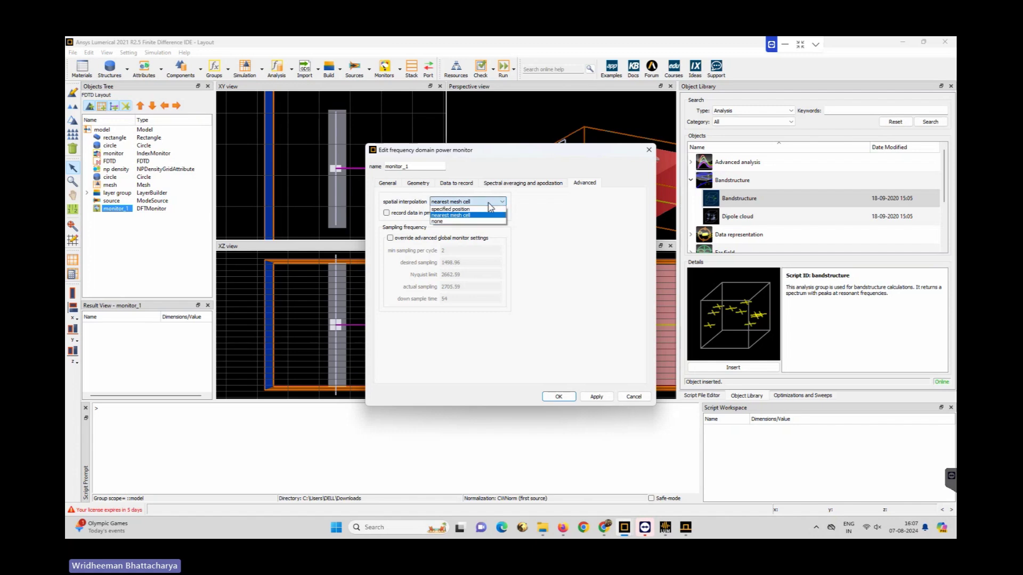
left_click(483, 208)
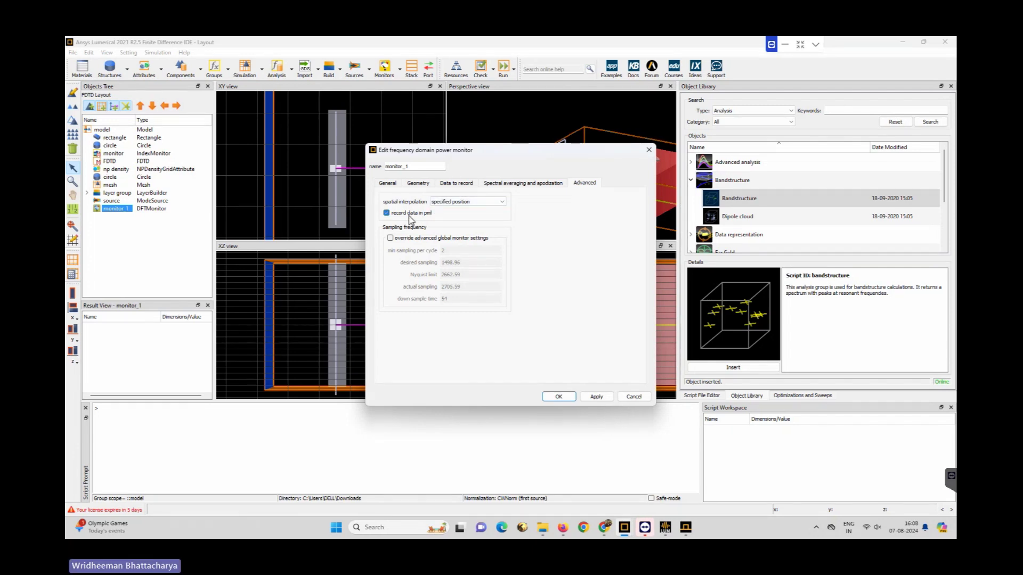
left_click(468, 202)
left_click(468, 217)
- Recheck the monitor's data to record and geometry settings, and accept the monitor's properties
left_click(461, 185)
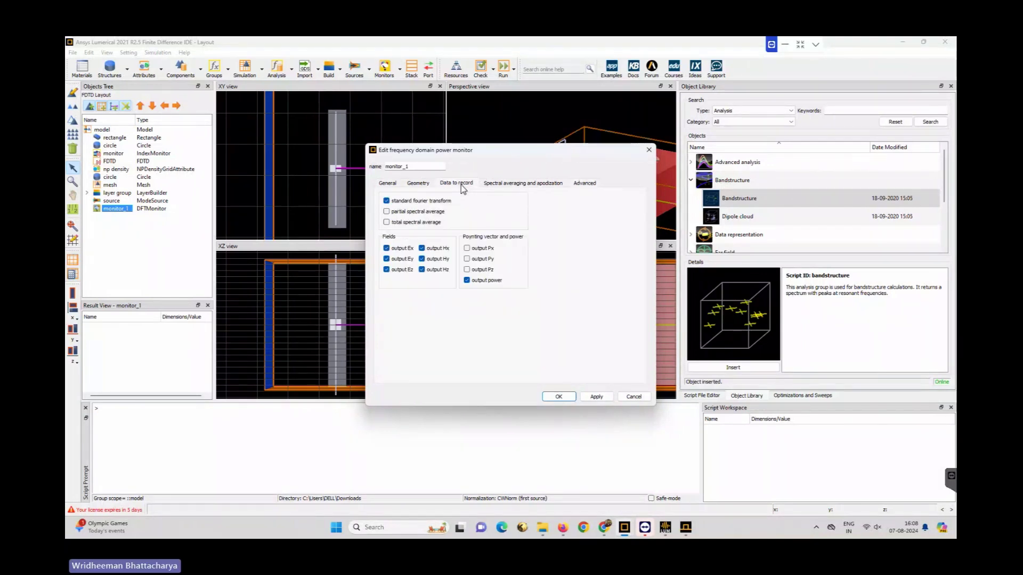
left_click(421, 185)
left_click(561, 396)
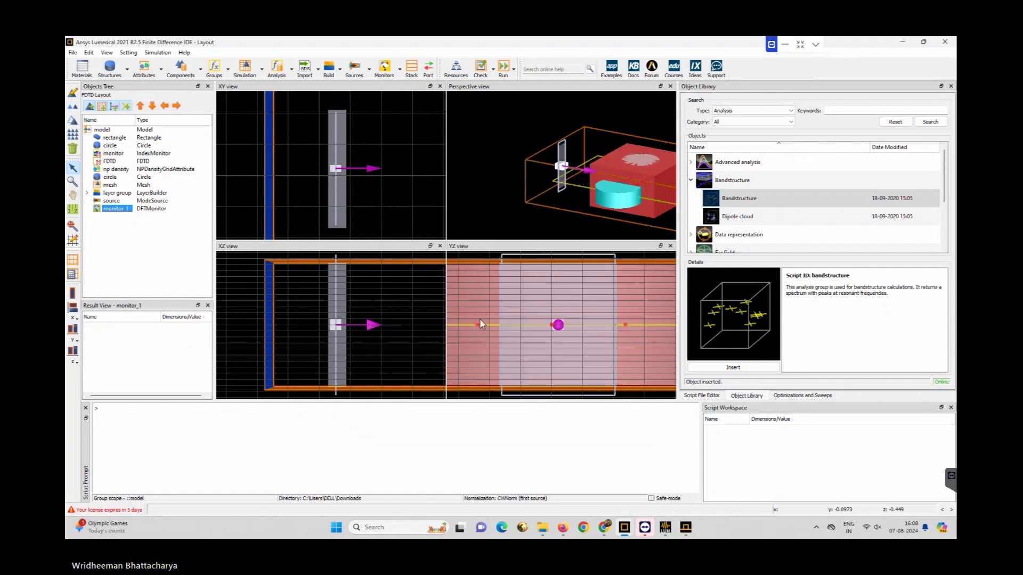
- Add a STACK object and inspect its layer table, incidence angle and frequency settings without changing them
left_click(411, 68)
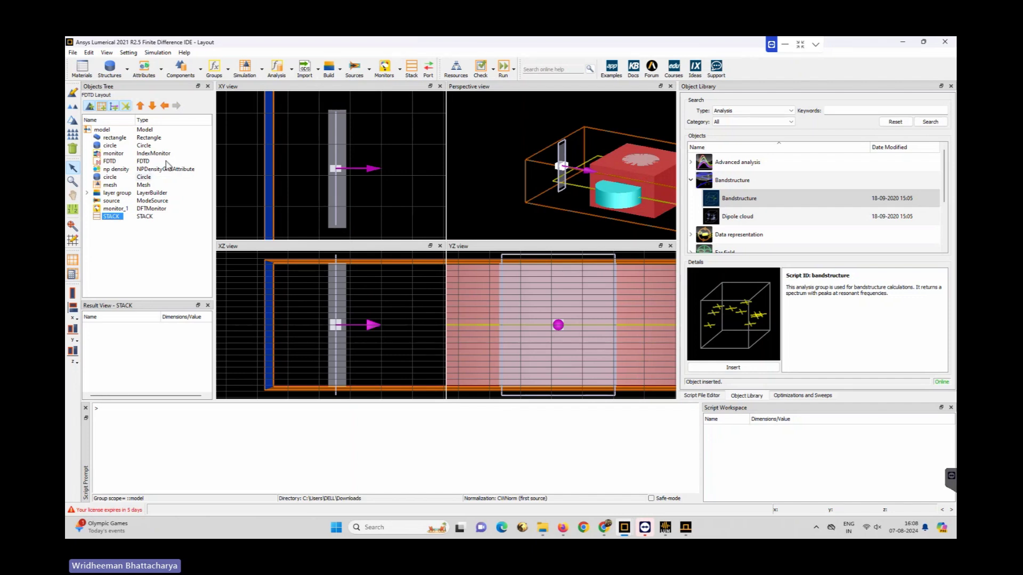
left_click(72, 94)
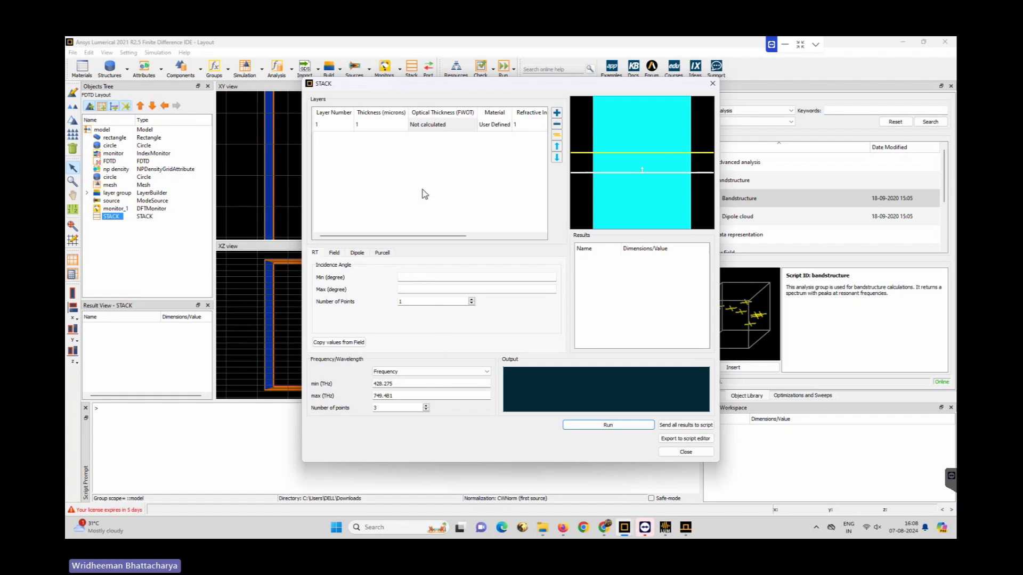
left_click(671, 453)
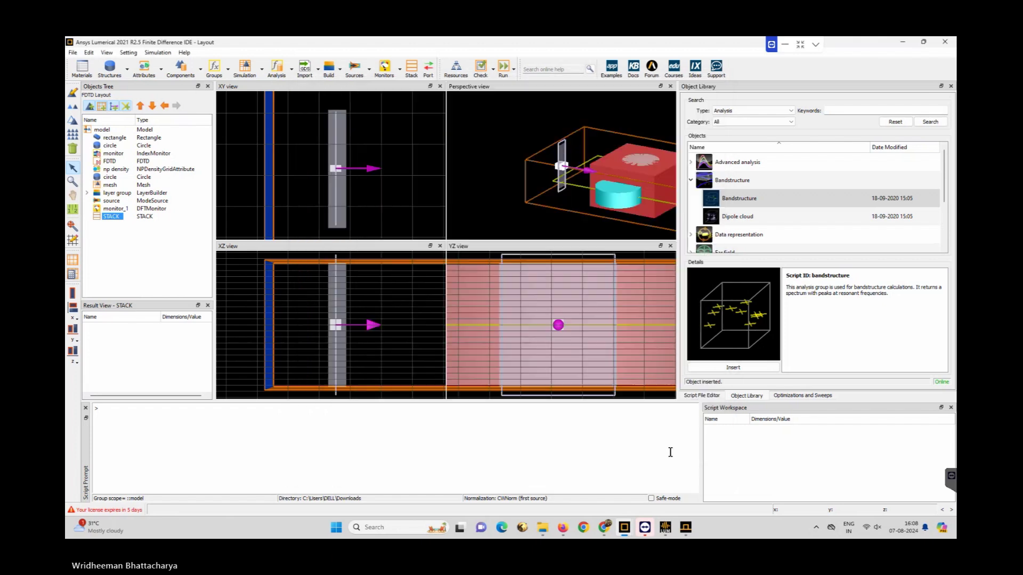
- Add a port to the FDTD region and bring the whole model into view
left_click(428, 71)
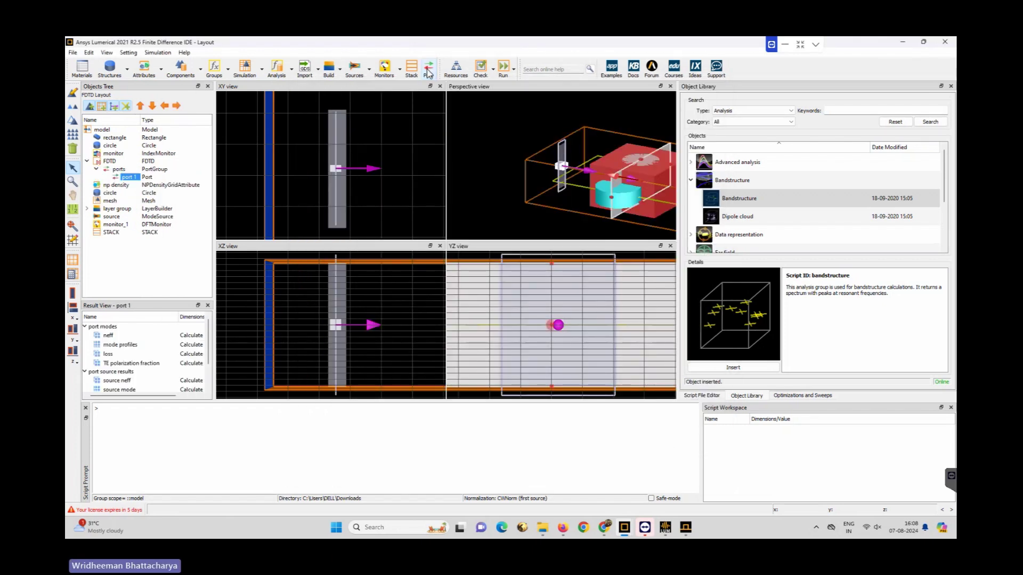
scroll(406, 181, "down", 3)
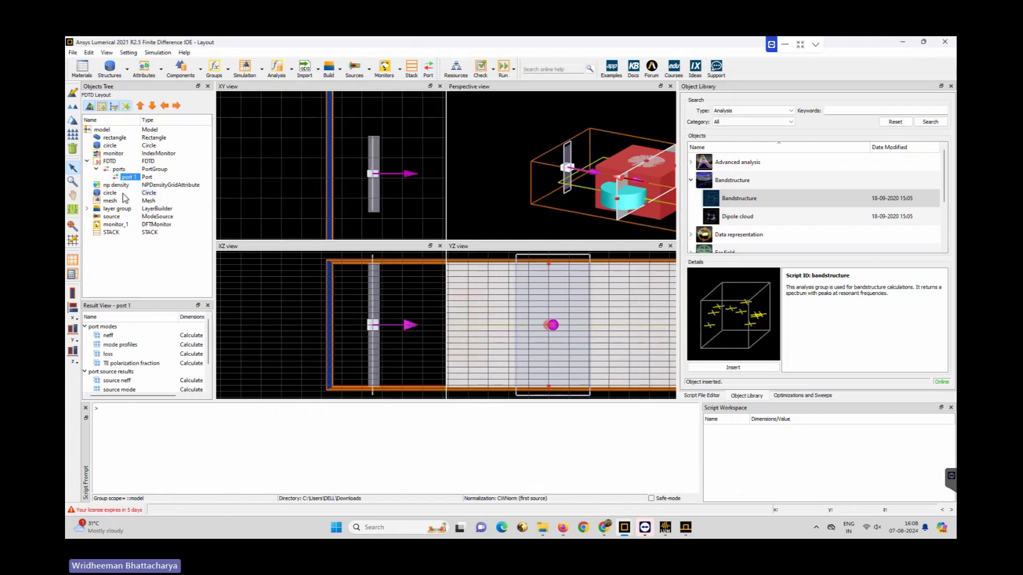
left_click(73, 238)
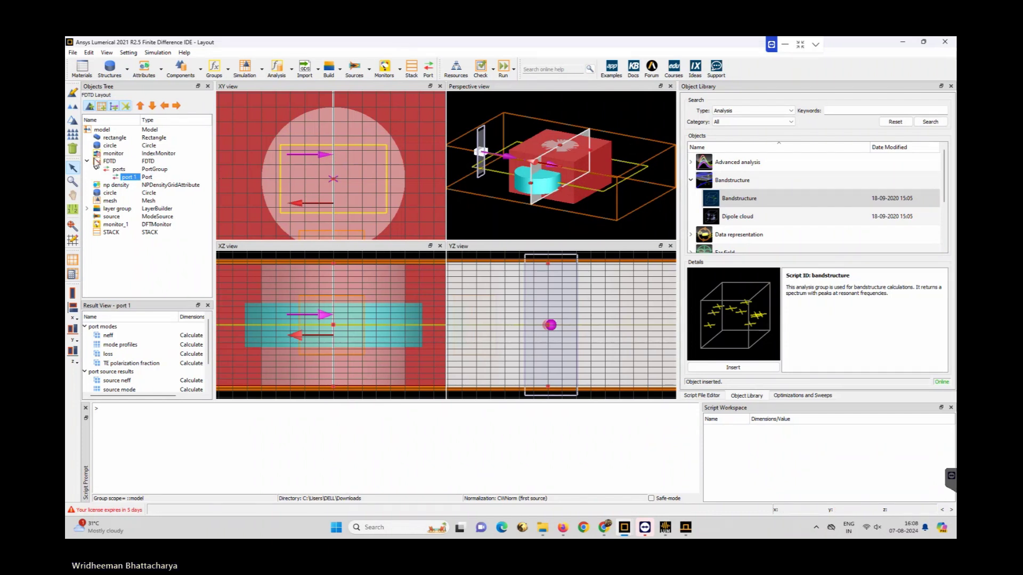
- Review the port group's source port, source mode and monitor frequency point settings, and its global source options
left_click(119, 170)
left_click(73, 94)
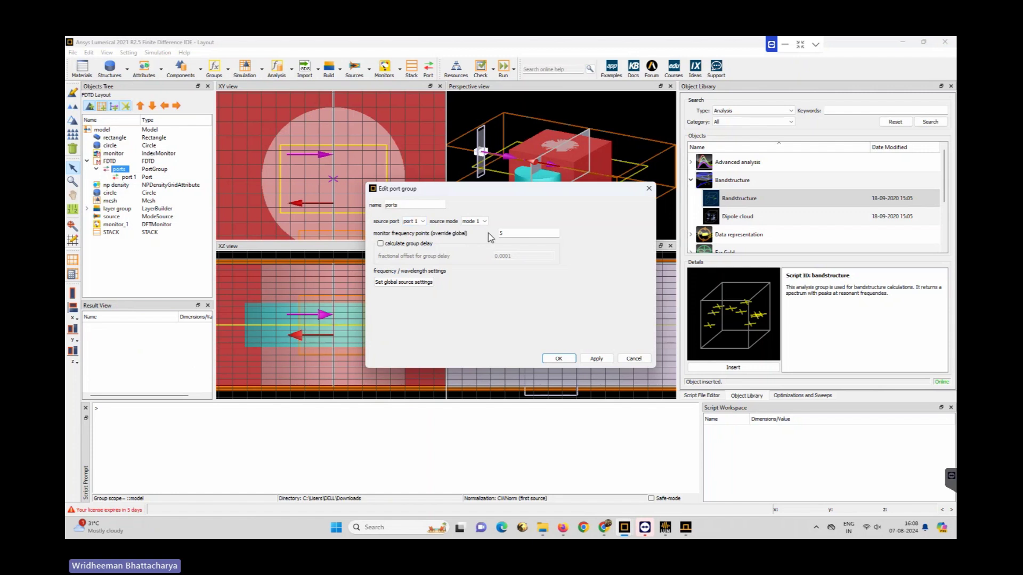
left_click(419, 283)
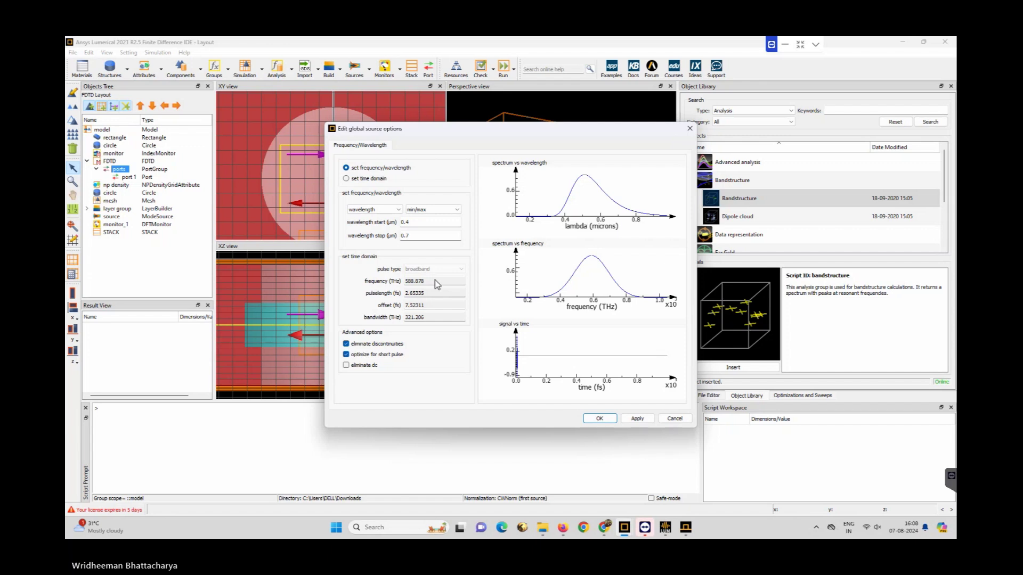
- Look through the results that can be visualized for port 1, such as mode profiles and source mode
right_click(127, 177)
mouse_move(160, 273)
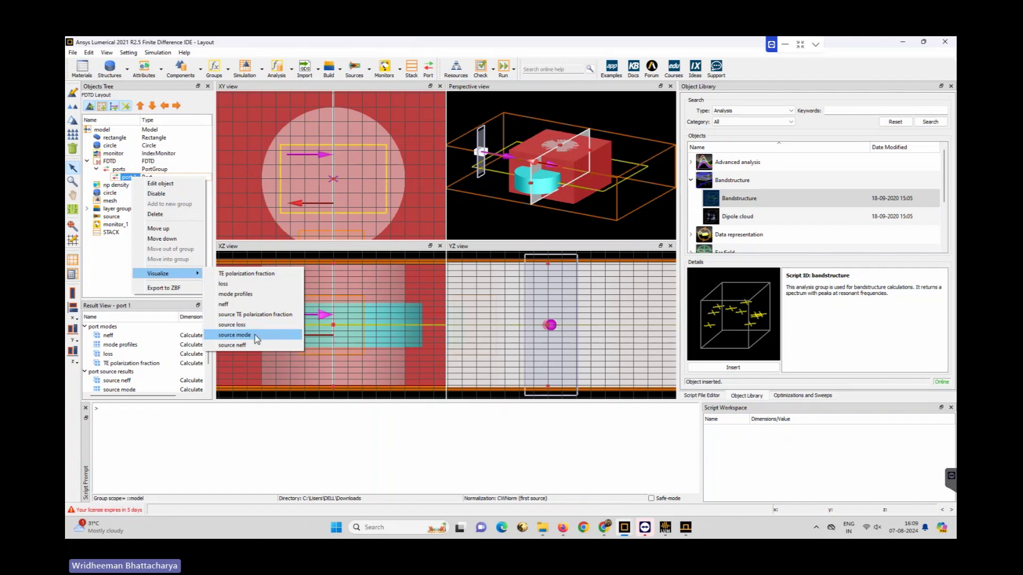
left_click(115, 262)
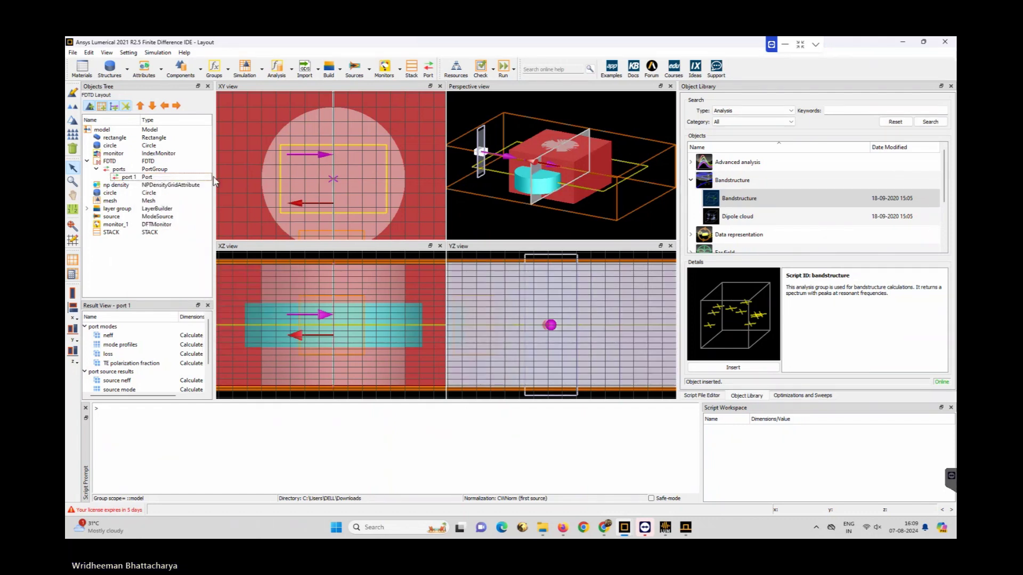
- Review the solver resource configuration, covering the local host entry and the design environment thread settings
left_click(457, 68)
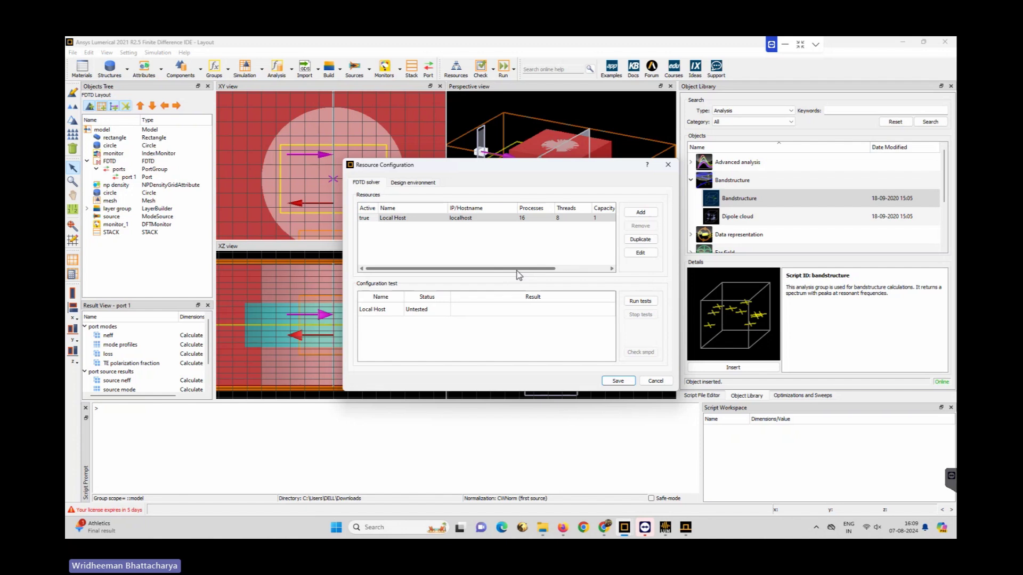
left_click_drag(519, 274, 541, 242)
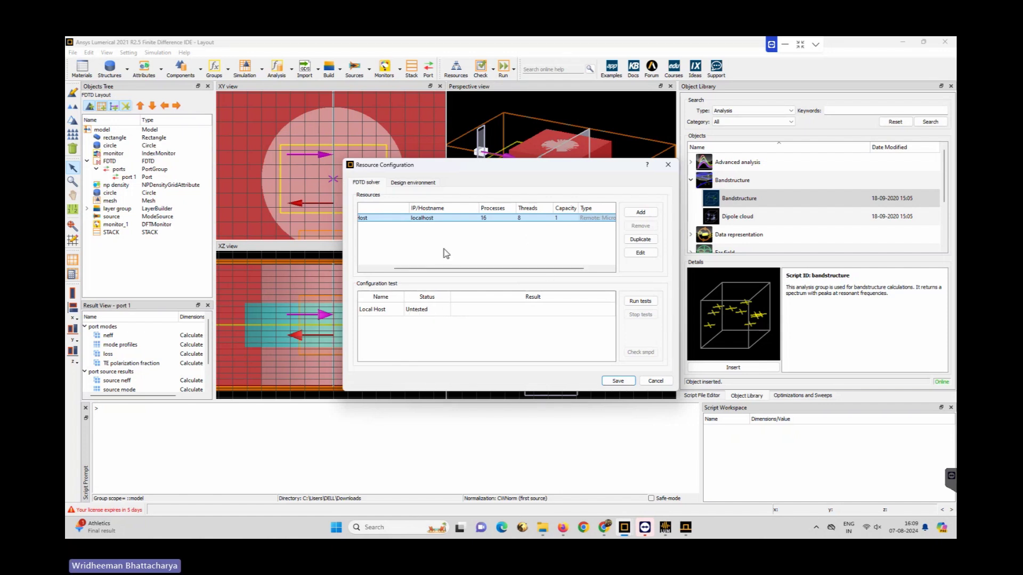
left_click(408, 183)
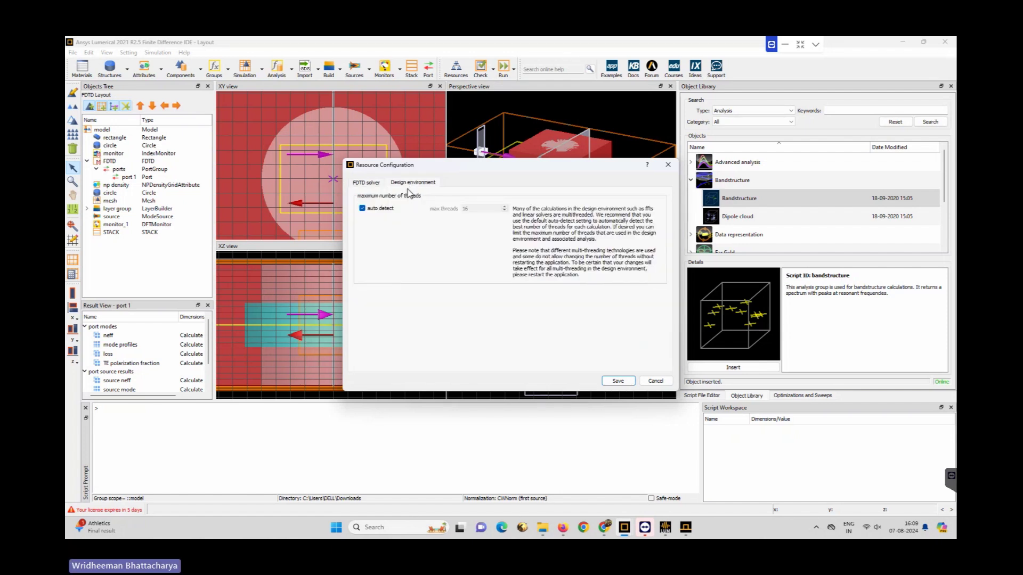
left_click(367, 182)
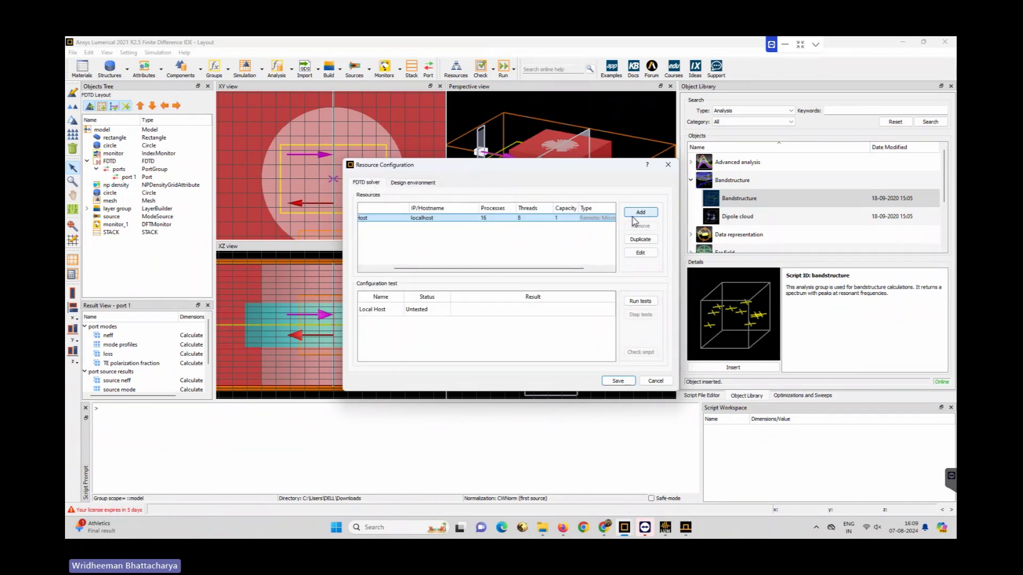
left_click(617, 381)
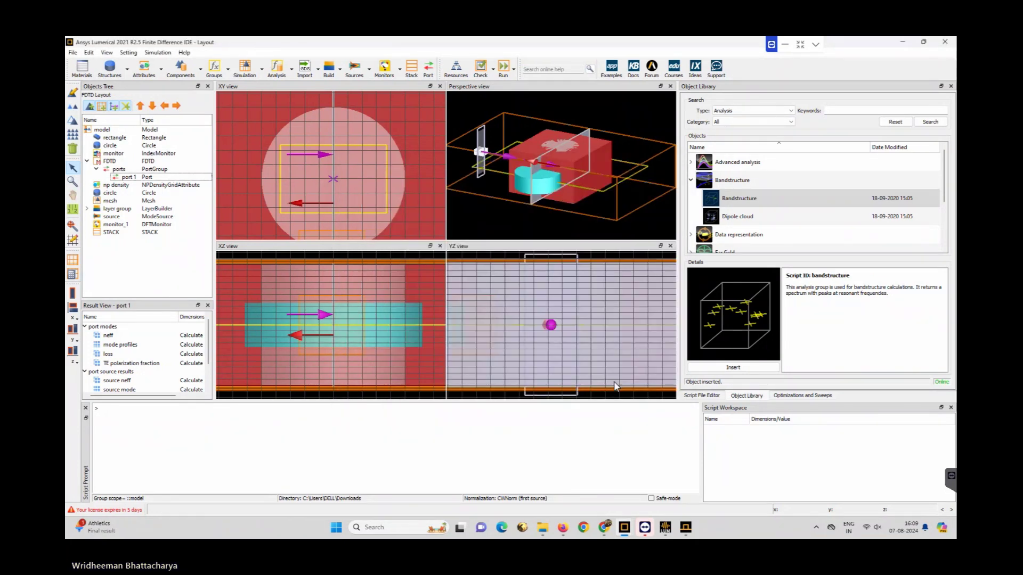
- Run the simulation and memory requirements check and read through the report from warnings to memory details
left_click(493, 71)
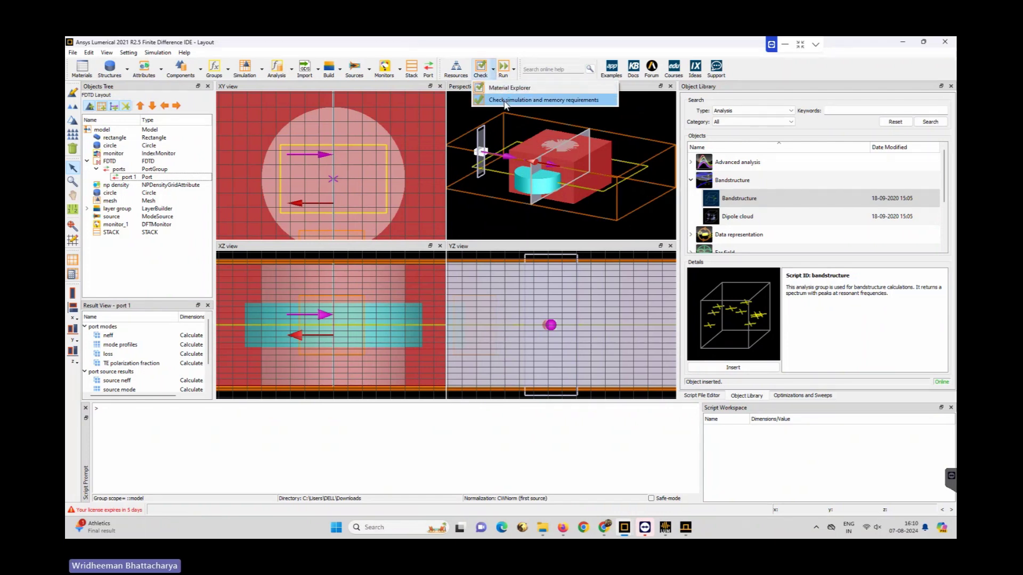
left_click(505, 101)
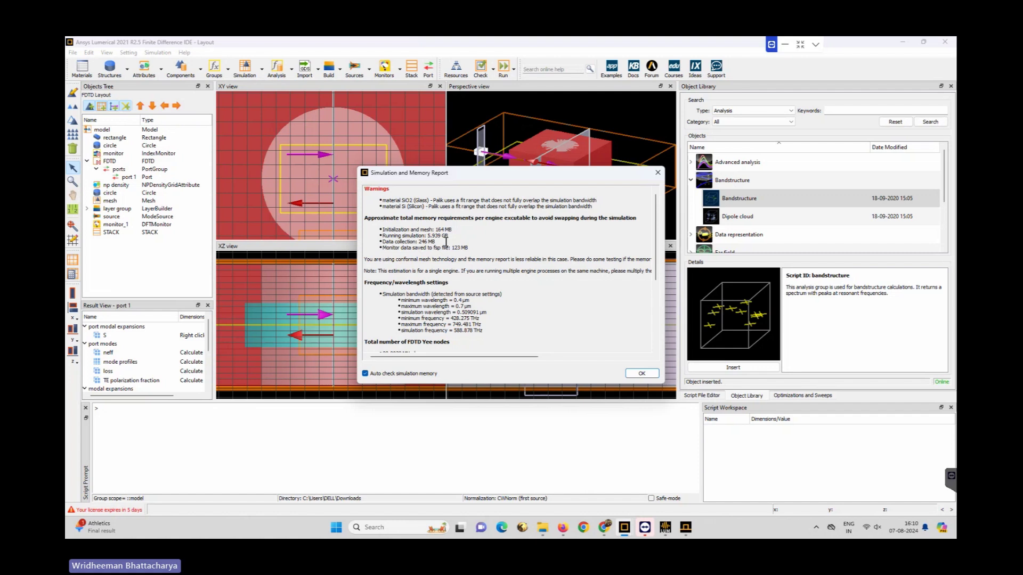
scroll(448, 242, "down", 1)
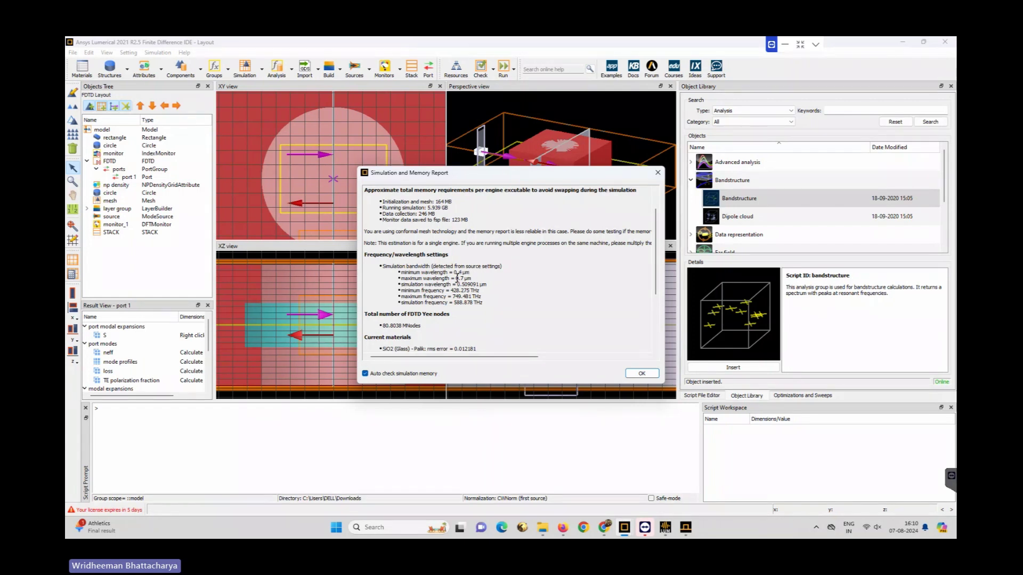
scroll(457, 278, "down", 2)
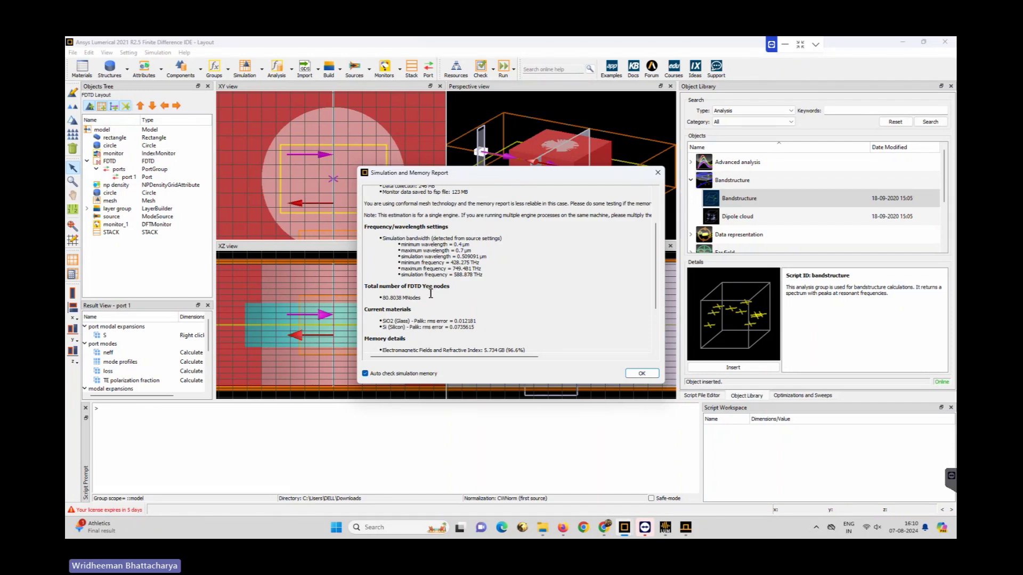
scroll(430, 293, "down", 2)
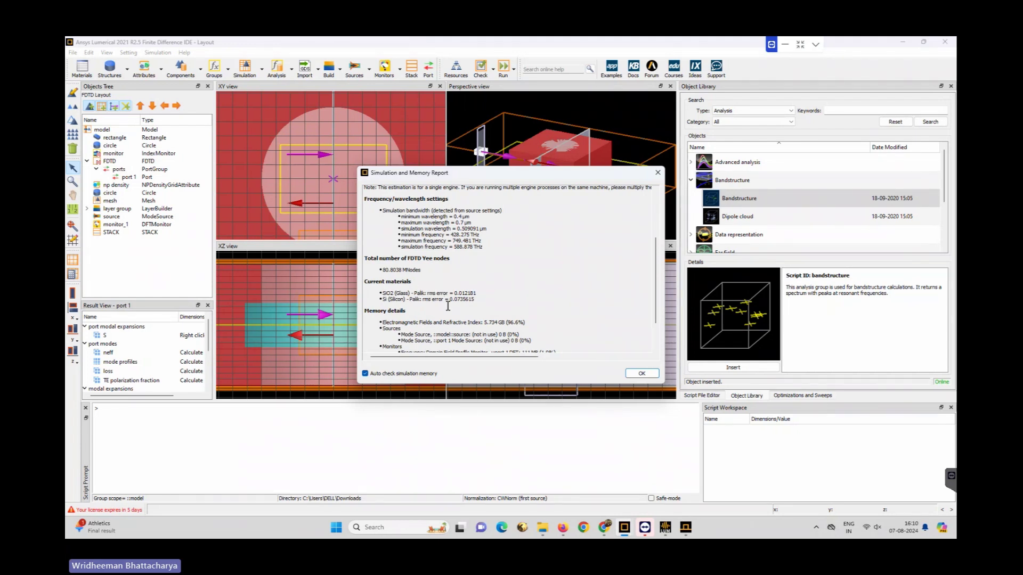
scroll(428, 309, "down", 3)
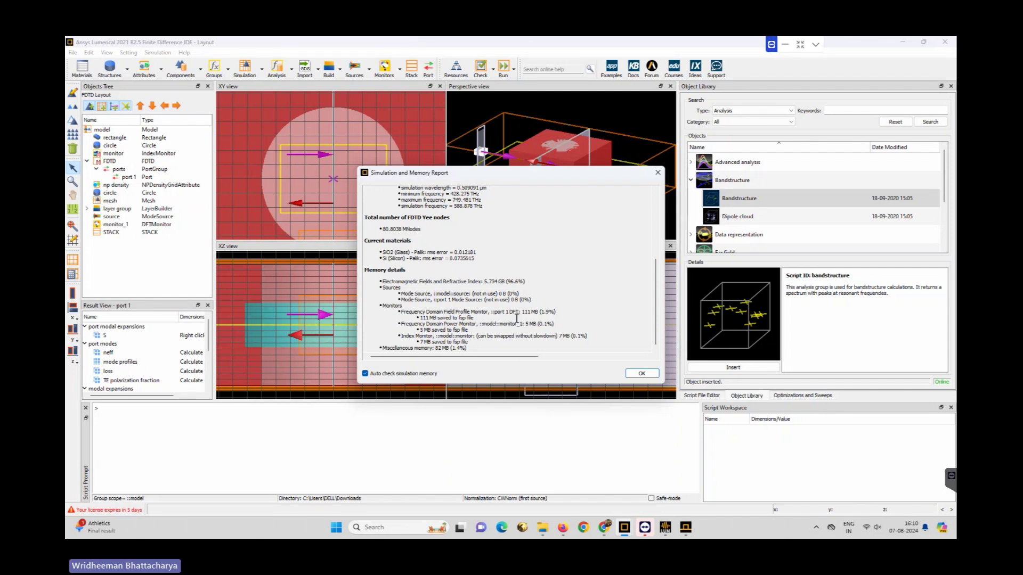
scroll(516, 318, "up", 5)
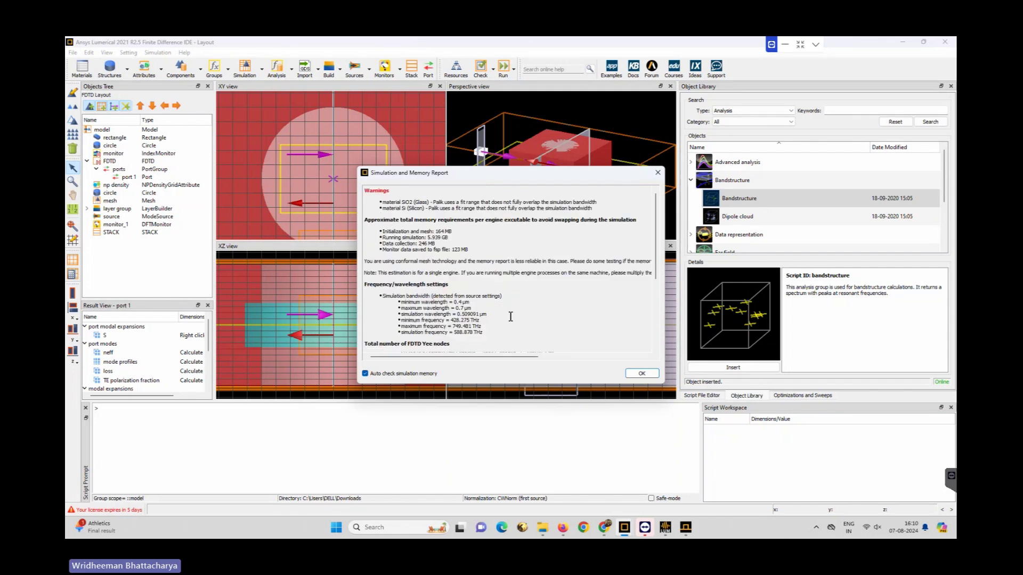
left_click(634, 376)
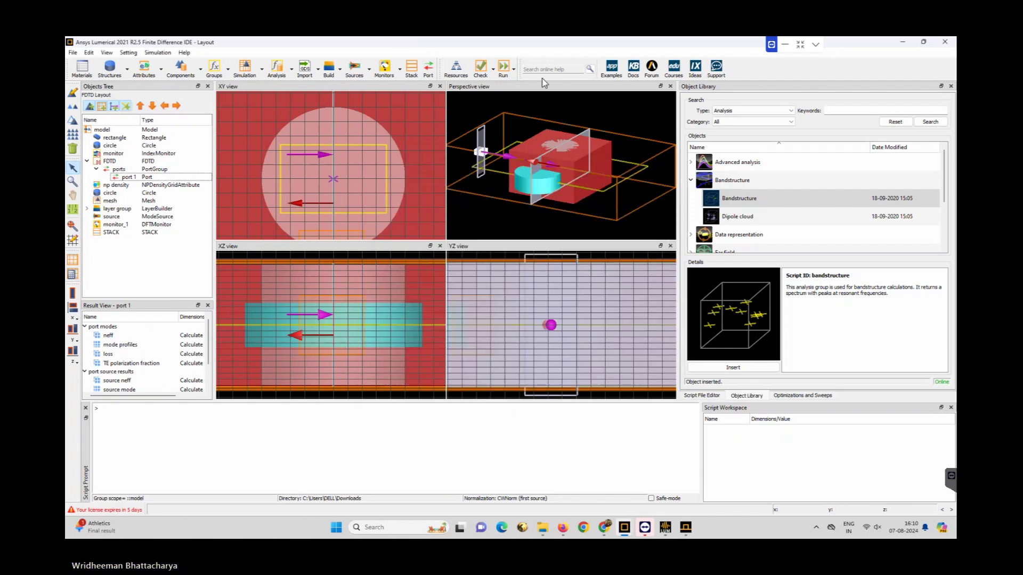
- Fit and plot Si (Silicon) - Palik in the Material Explorer, first as permittivity and then as index against wavelength
left_click(493, 68)
left_click(495, 87)
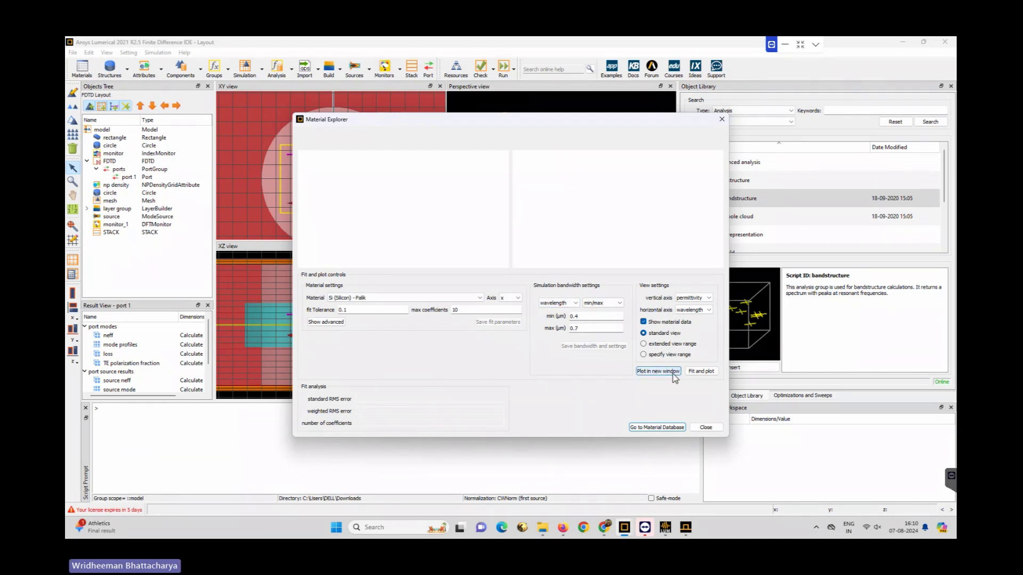
left_click(701, 371)
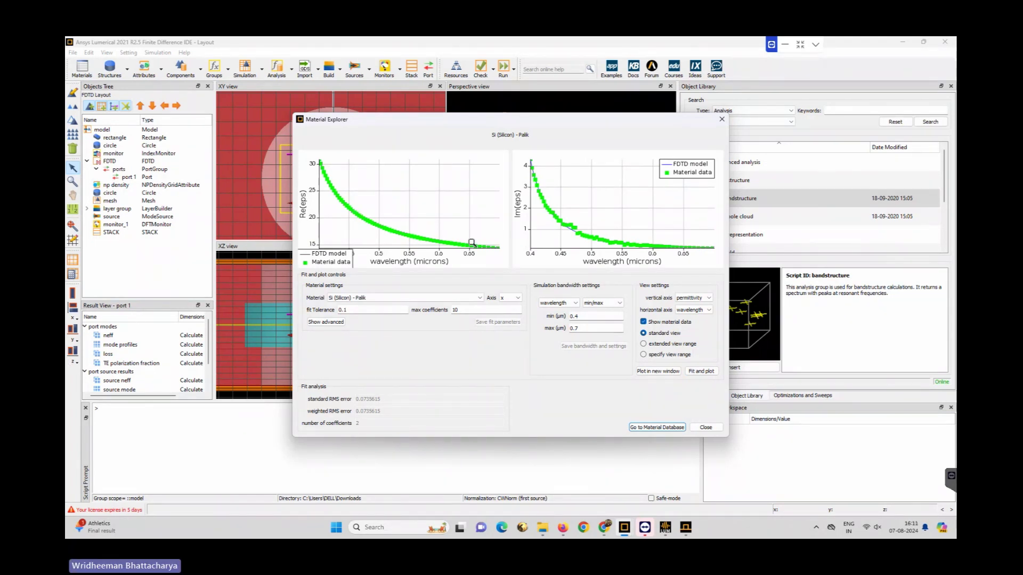
left_click(691, 300)
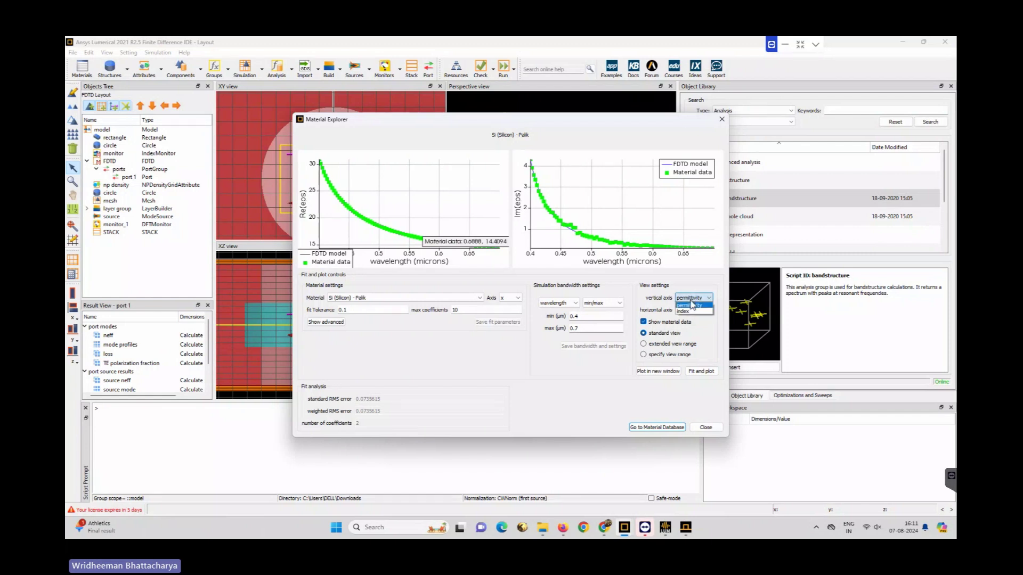
left_click(692, 311)
left_click(702, 372)
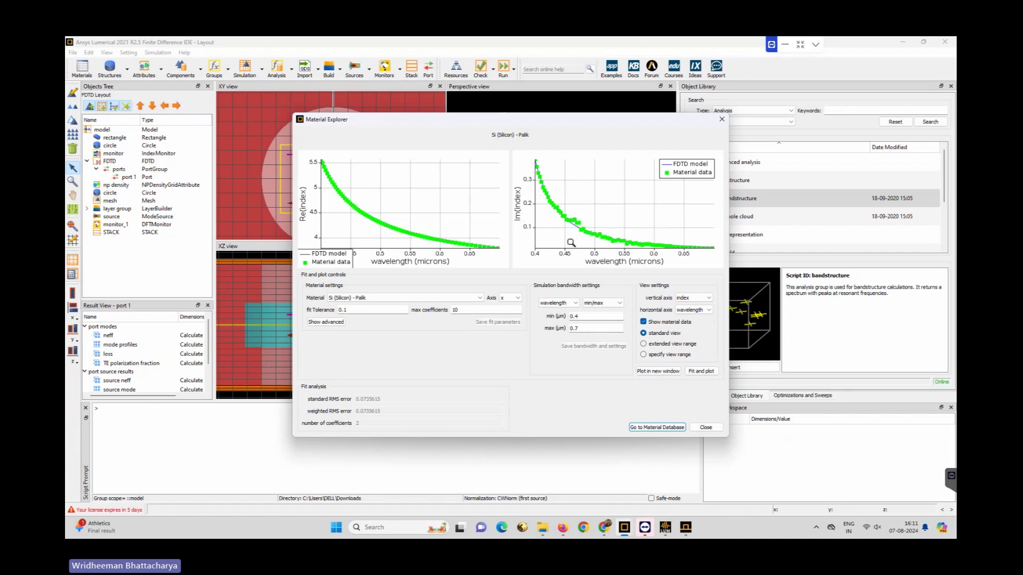
- Reveal the advanced fit settings, set the imaginary weight to 5 and refit the silicon material
left_click(341, 323)
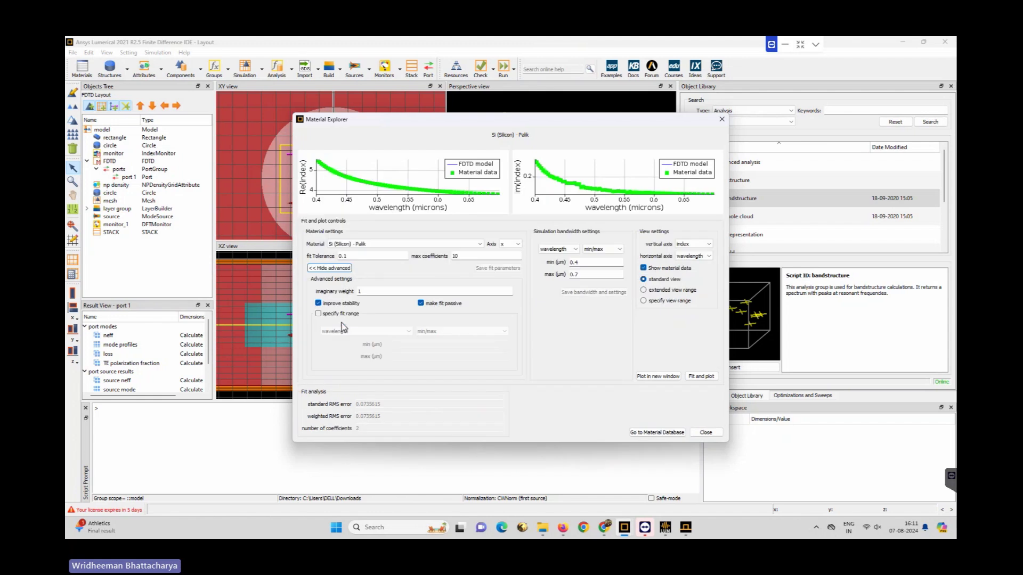
left_click(365, 292)
key("BackSpace")
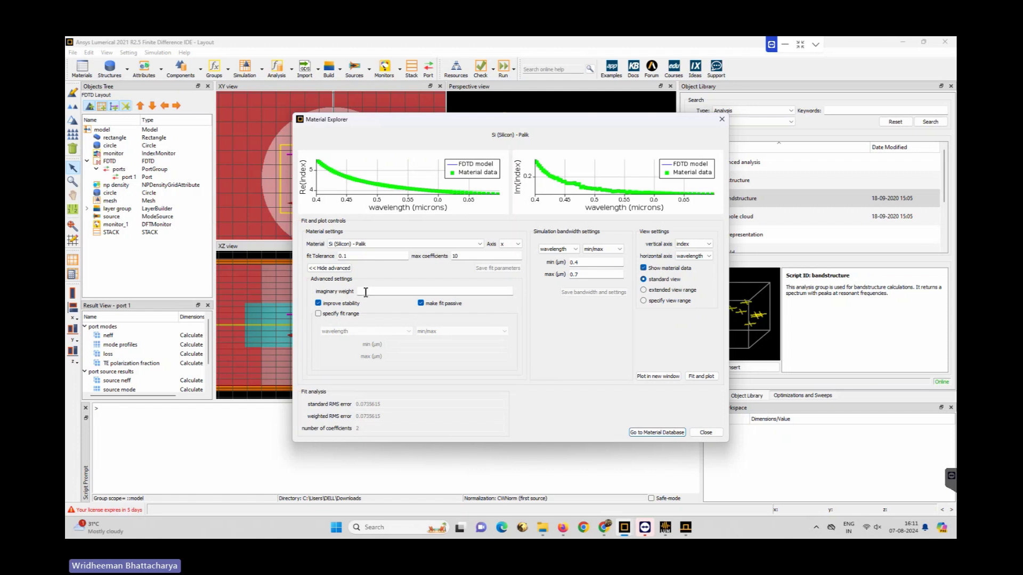
type("5")
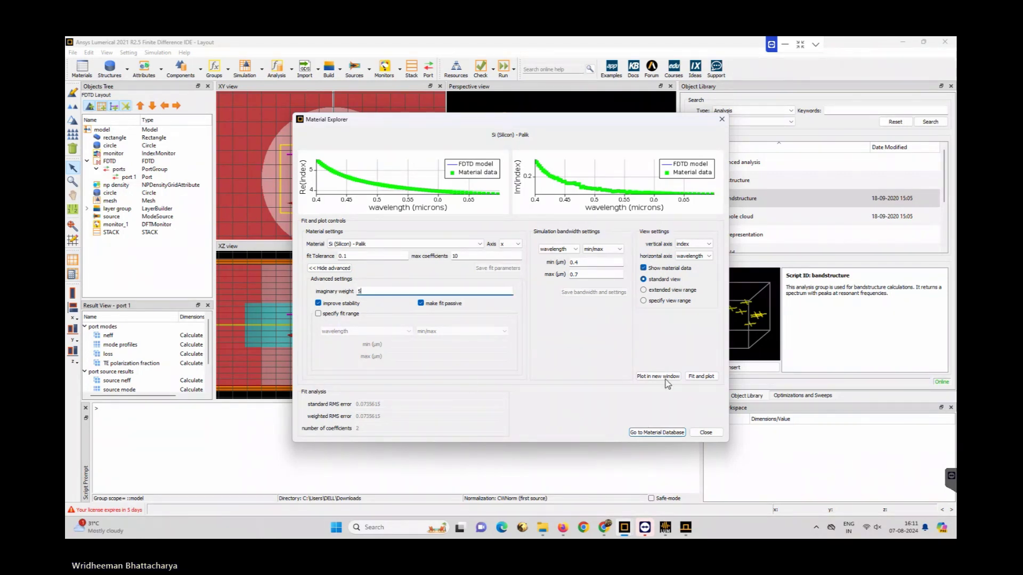
left_click(701, 377)
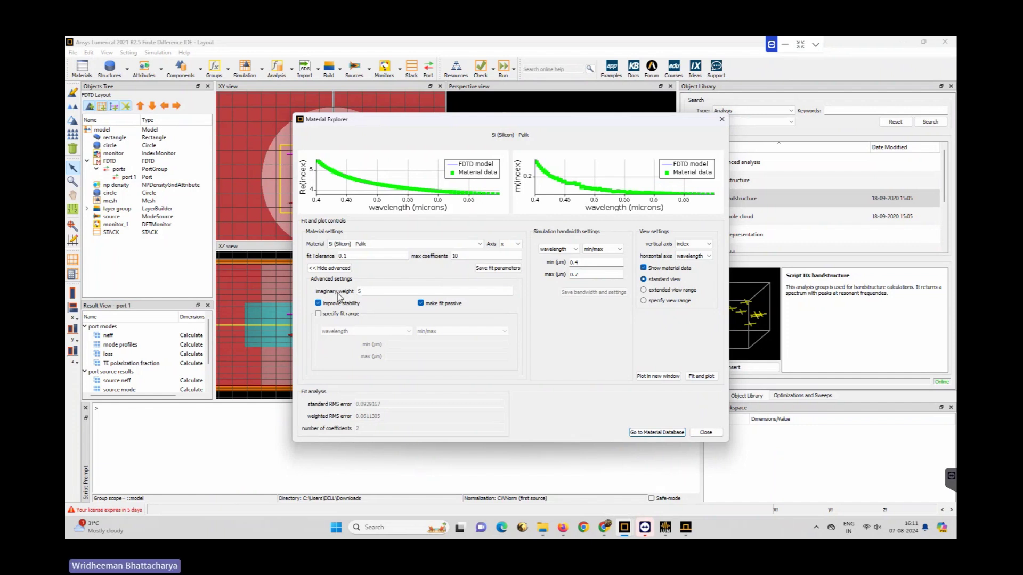
- Refit the silicon material with an imaginary weight of 10, then again with max coefficients set to 20
left_click_drag(367, 292, 350, 291)
type("10")
left_click(701, 377)
left_click_drag(468, 258, 453, 256)
type("20")
left_click(703, 377)
- Refit the silicon material with an imaginary weight of 20, then close the Material Explorer without saving the changes
left_click_drag(370, 291, 351, 291)
type("20")
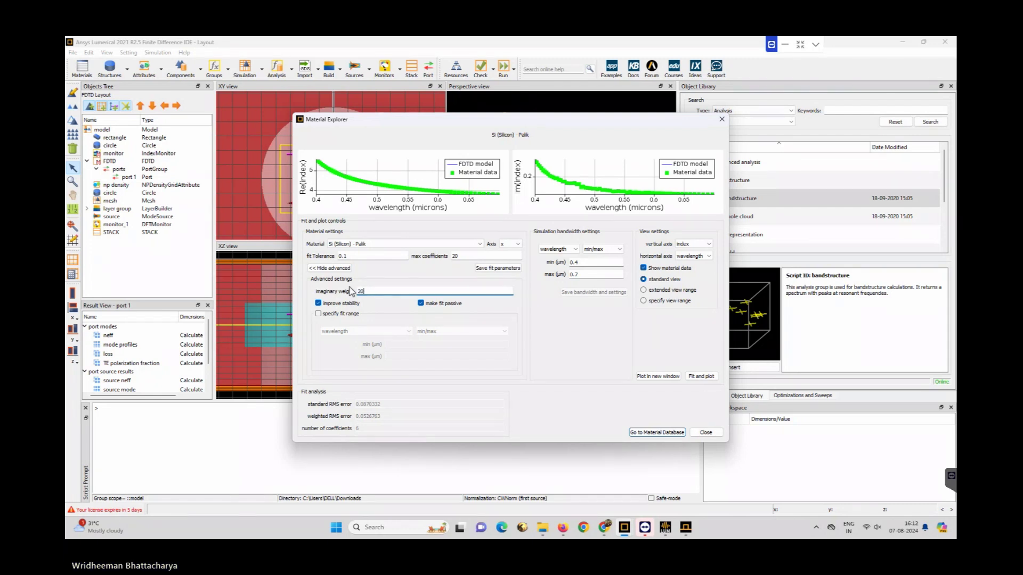
left_click(703, 377)
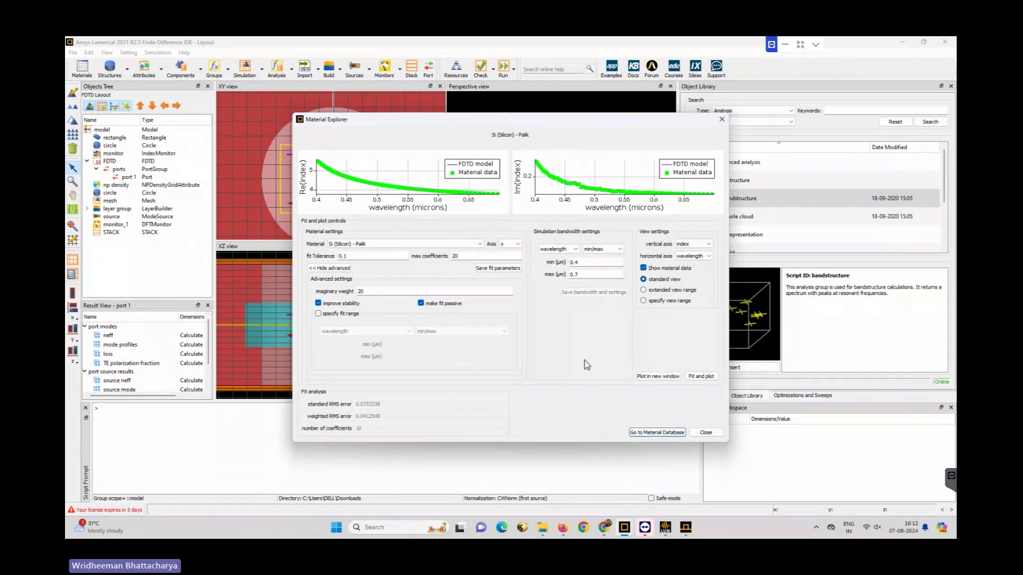
left_click(707, 433)
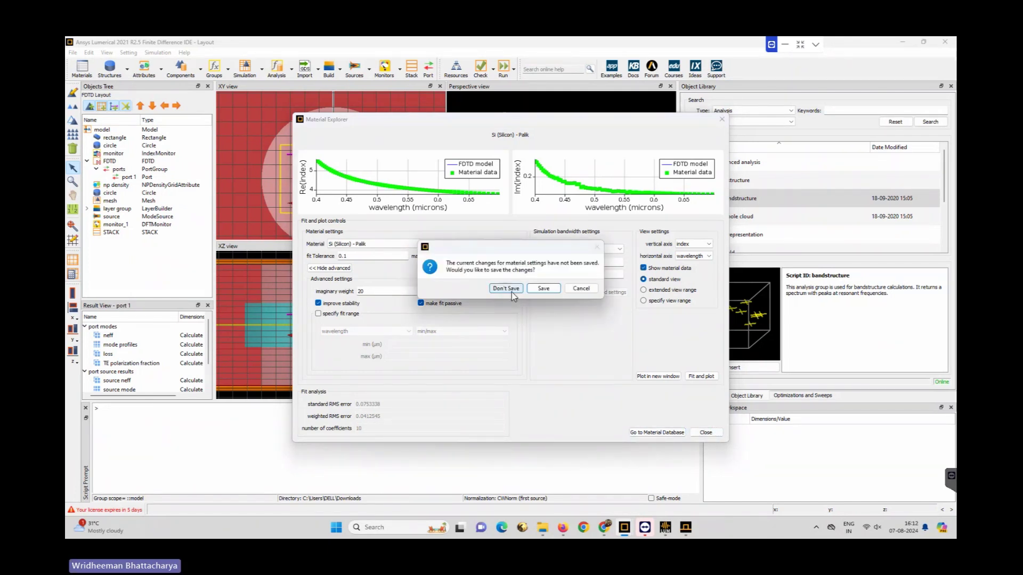
left_click(505, 289)
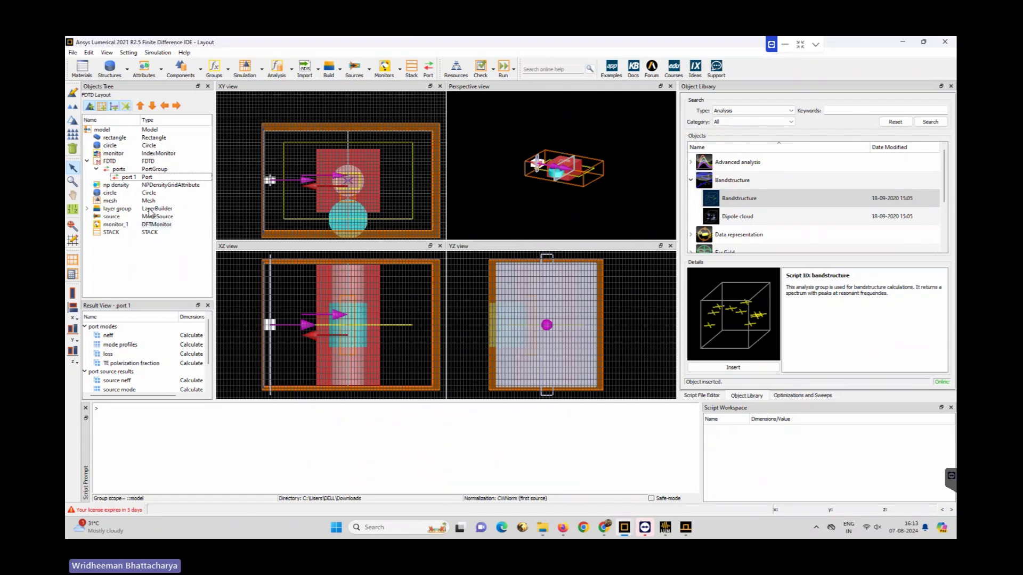
- Review the FDTD region's general and geometry settings, including simulation time and spans, without changing them
left_click(110, 162)
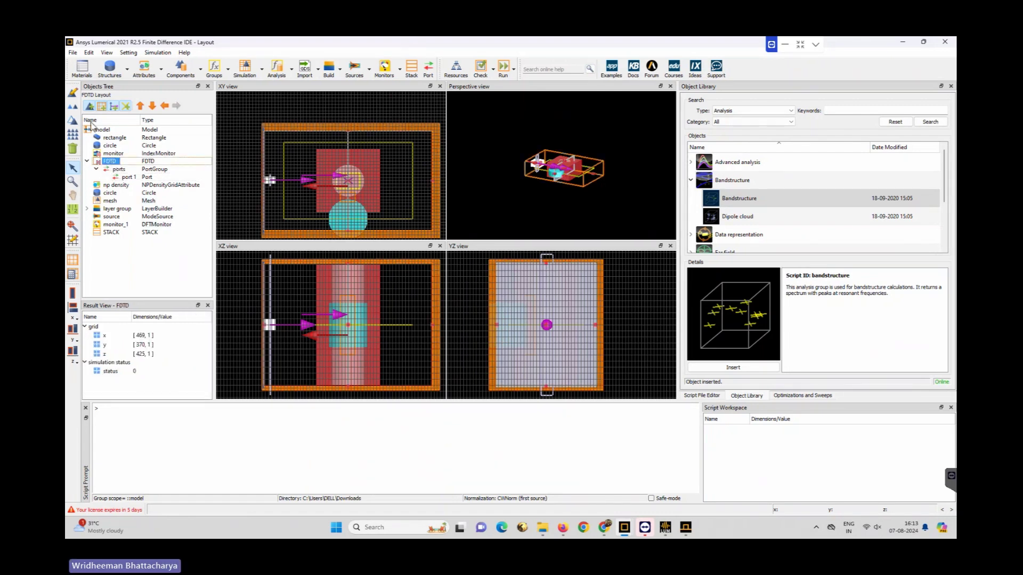
left_click(73, 95)
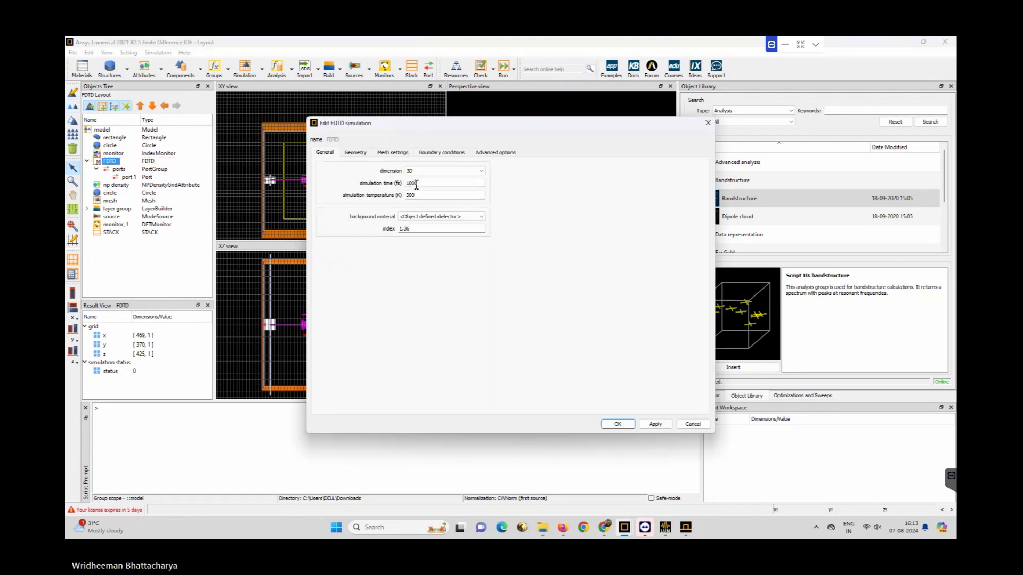
left_click(355, 153)
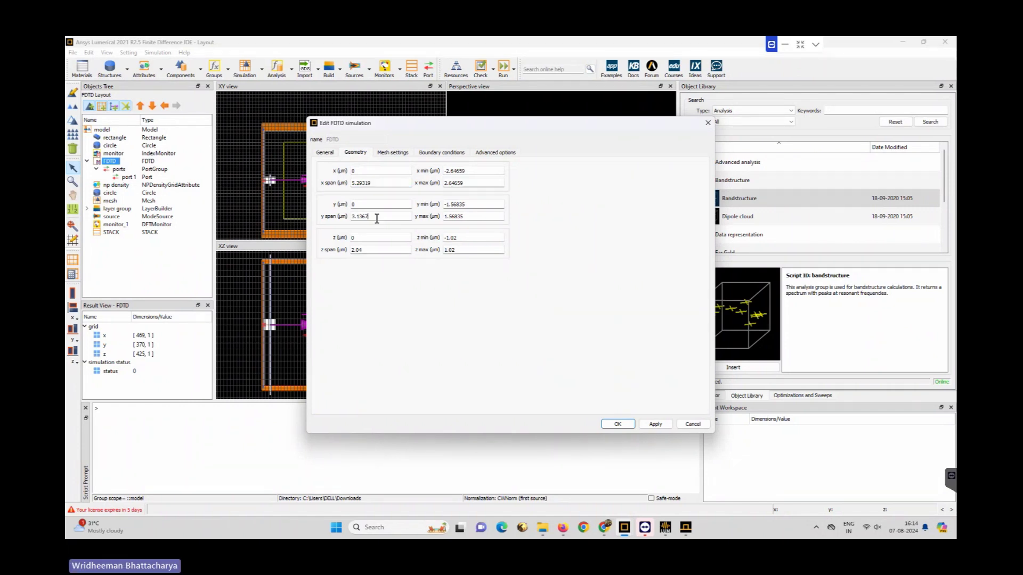
left_click(373, 252)
left_click(374, 252)
left_click(617, 424)
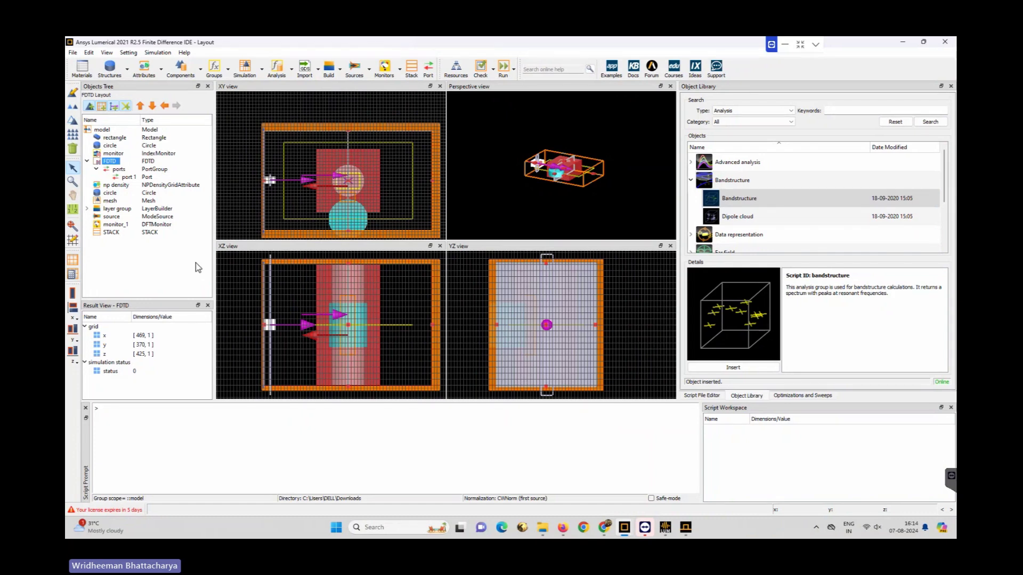
- Review the FDTD region's general, geometry and mesh settings and accept them without edits
left_click(117, 224)
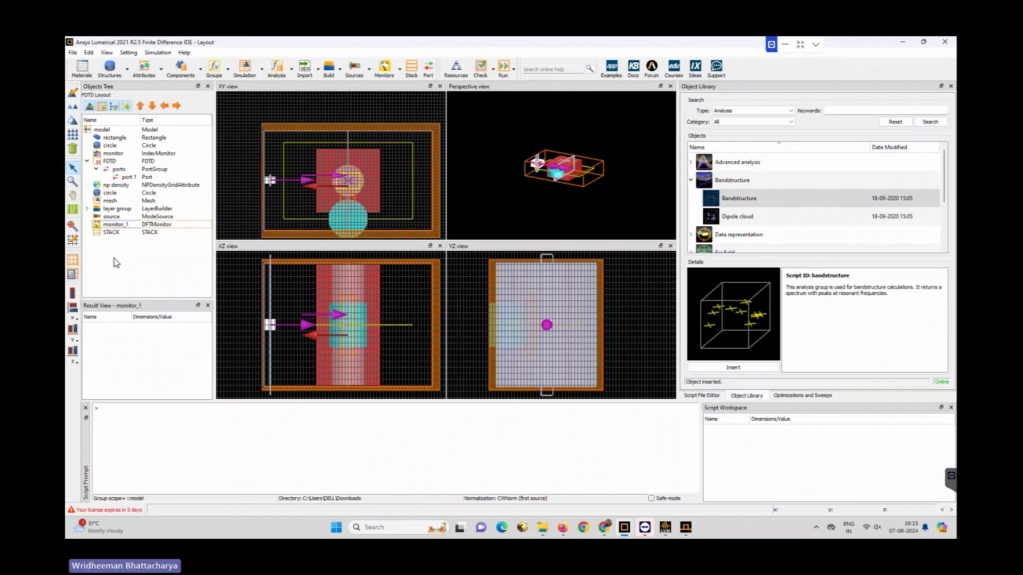
left_click(112, 217)
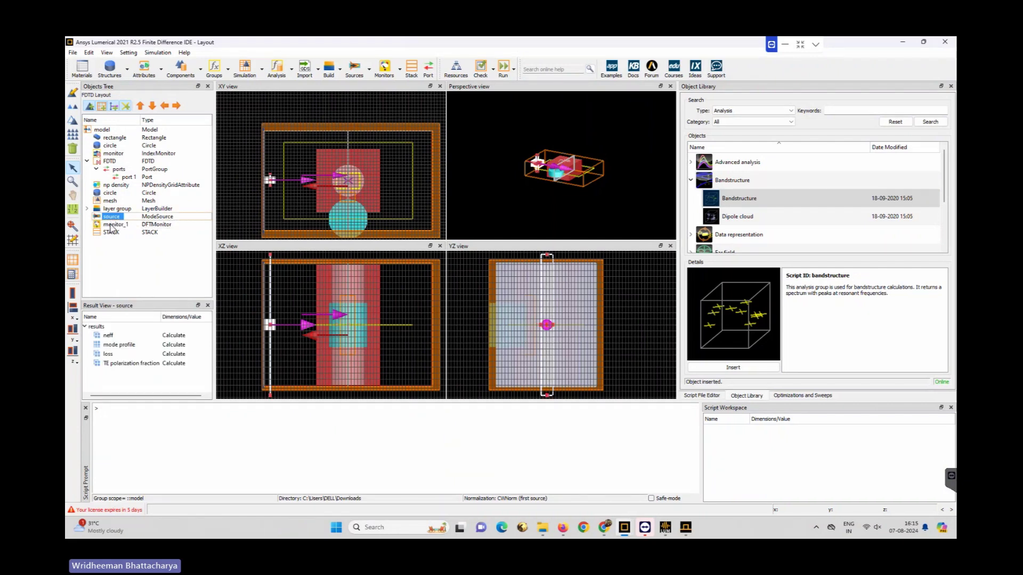
left_click(110, 161)
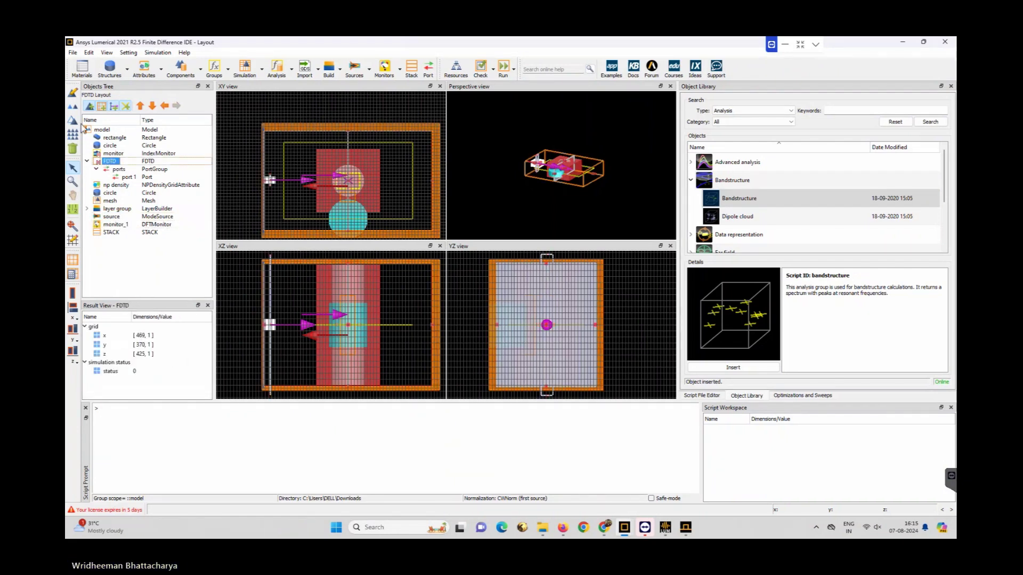
left_click(73, 95)
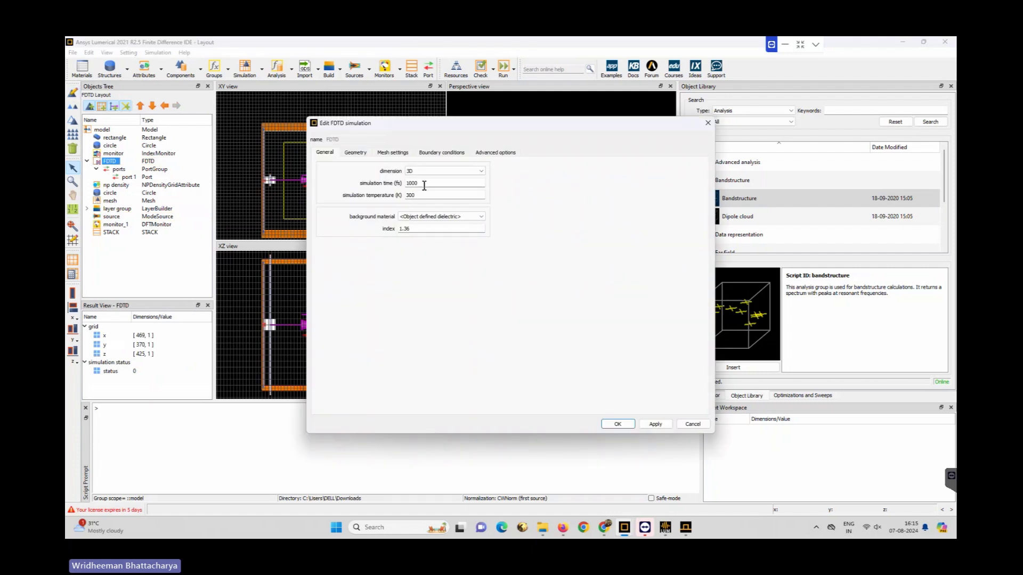
left_click(366, 155)
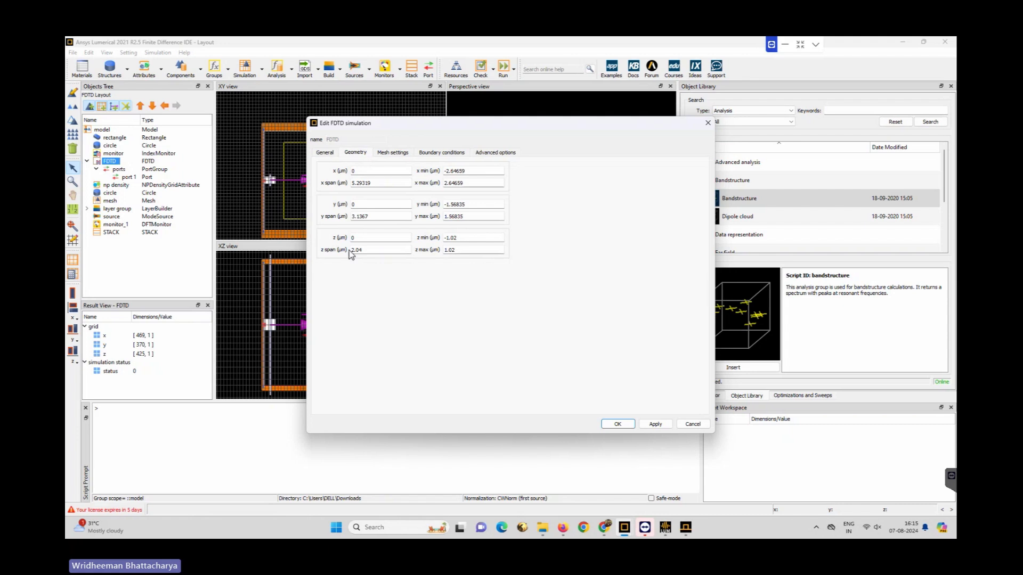
left_click(389, 156)
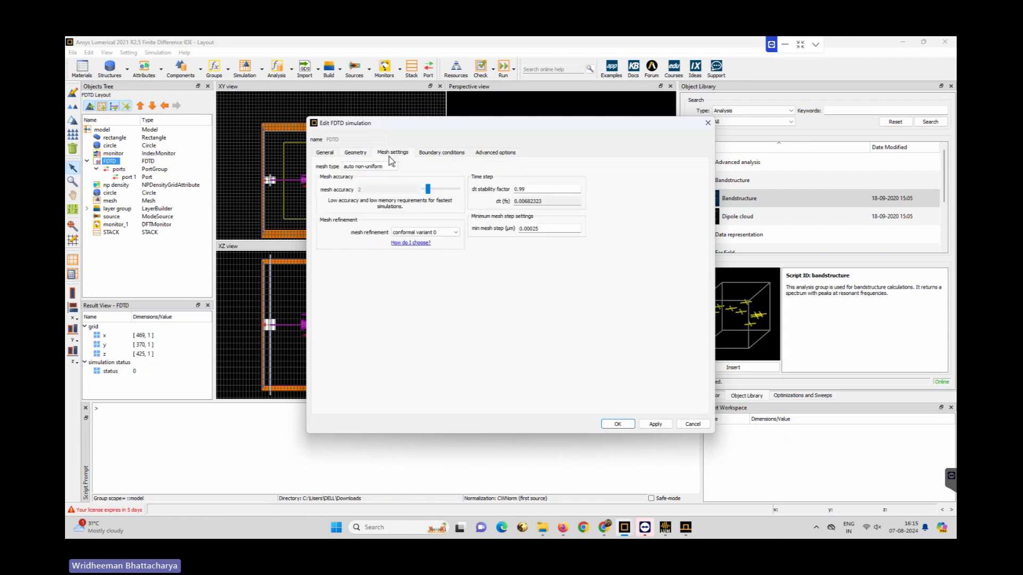
left_click(619, 424)
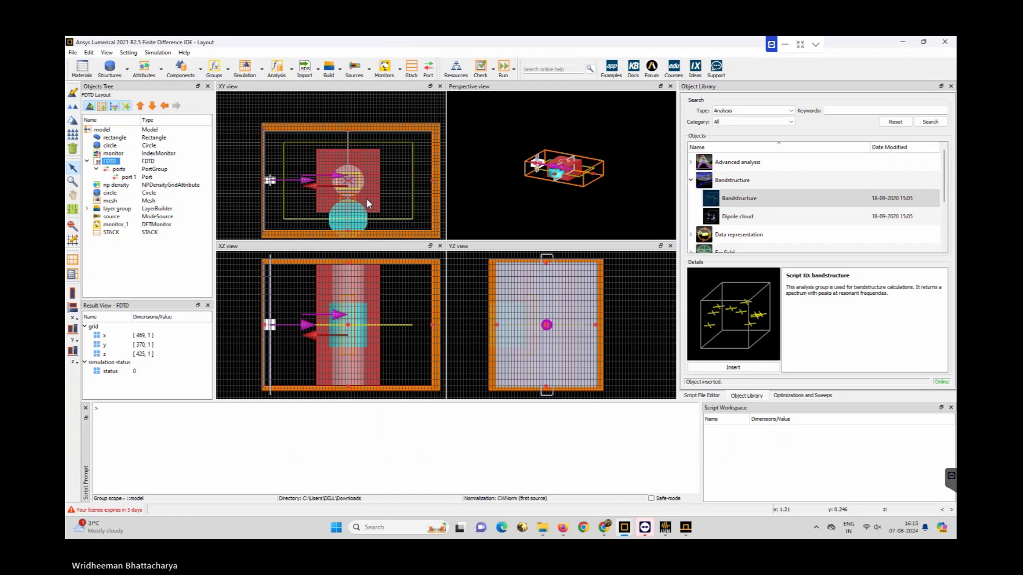
- Review the mesh override region's maximum mesh step settings for x, y and z without changing them
left_click(110, 201)
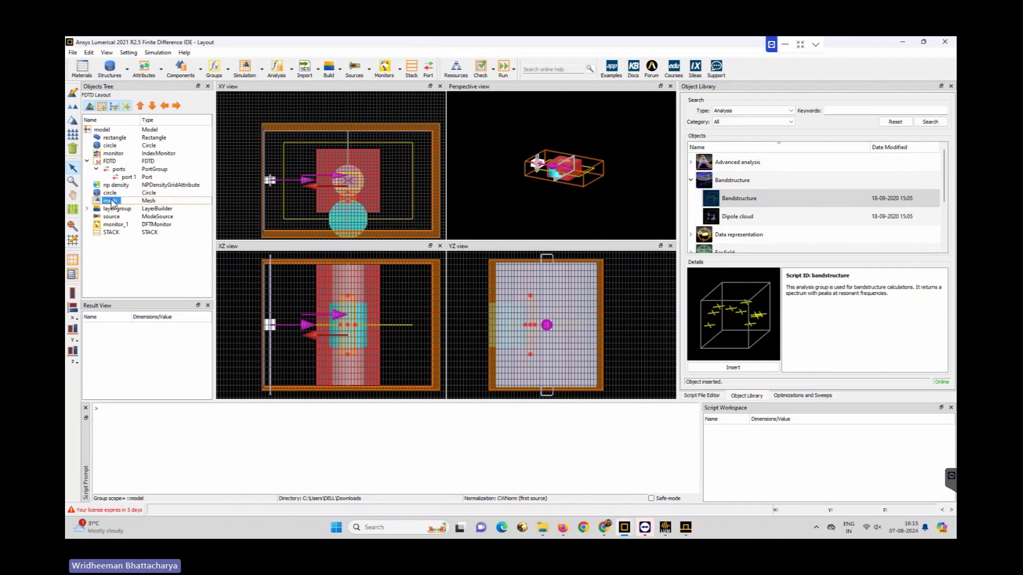
left_click(74, 96)
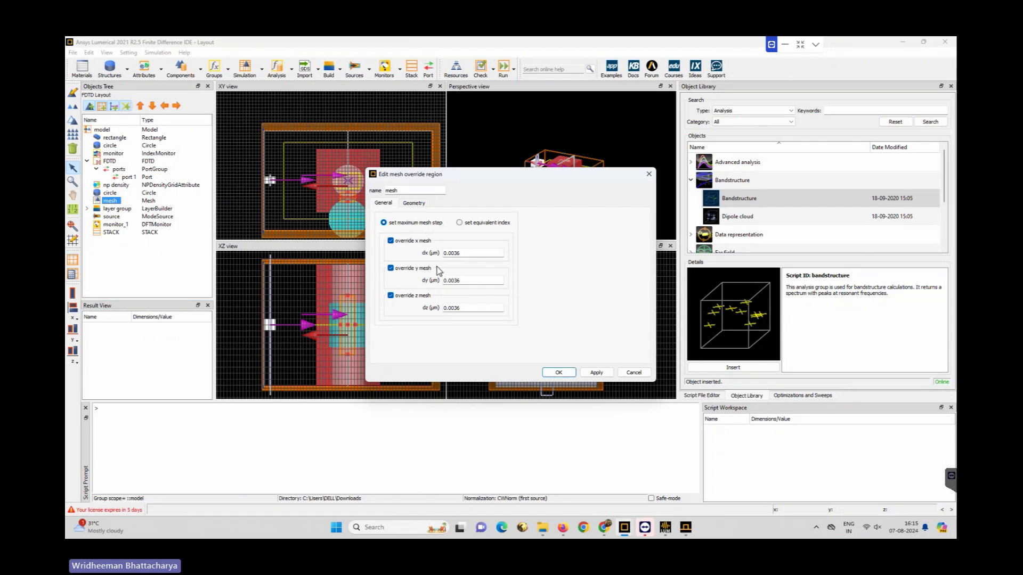
left_click(556, 372)
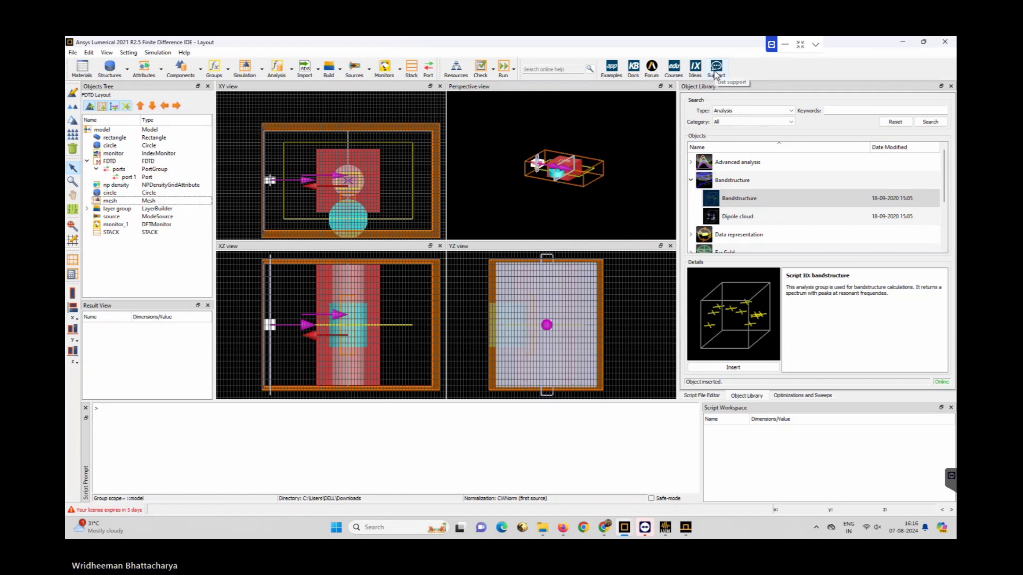
- Create a parameter sweep and go through its parameters and results setup, including the operation for a result
left_click(787, 397)
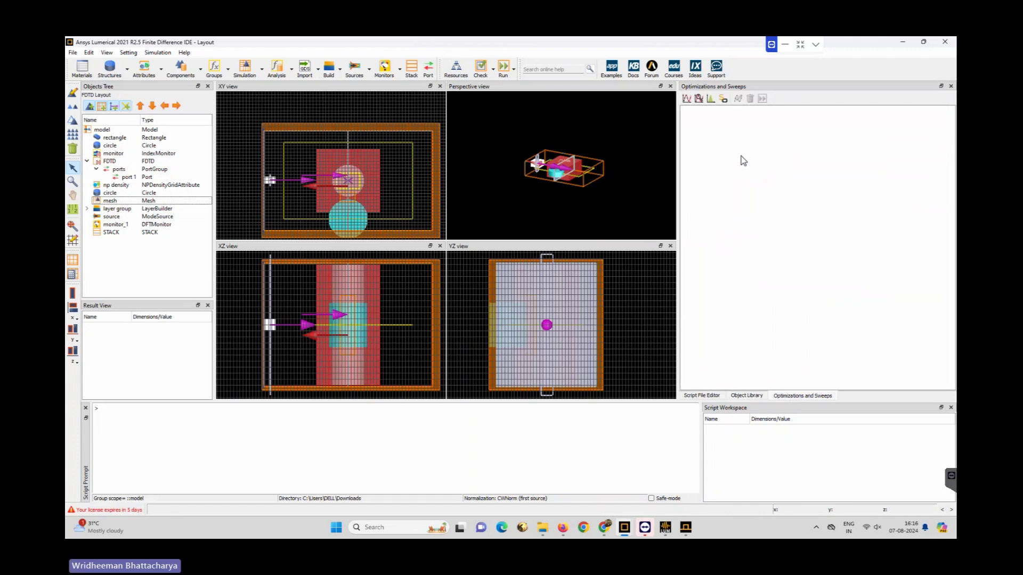
left_click(686, 99)
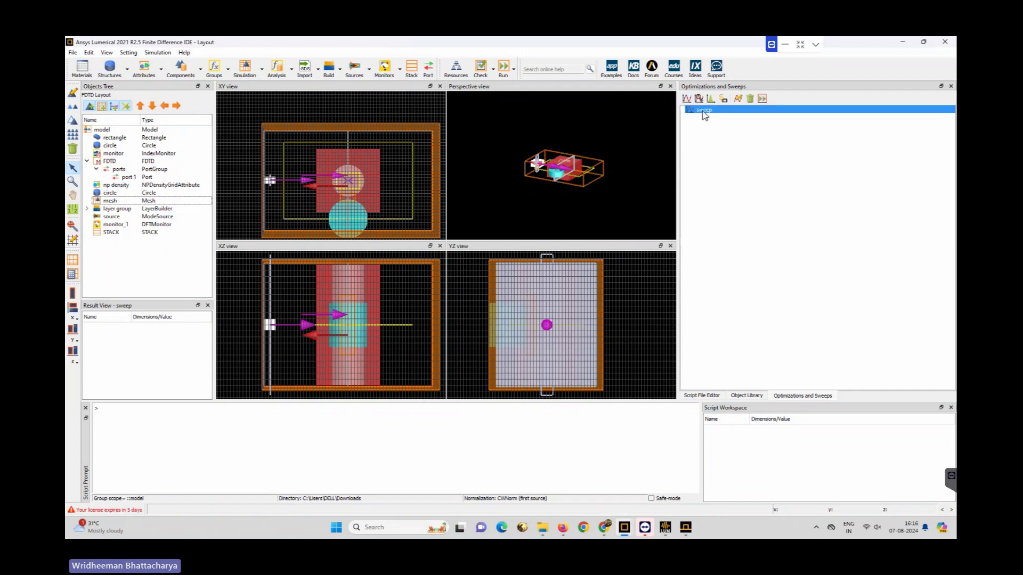
left_click(738, 99)
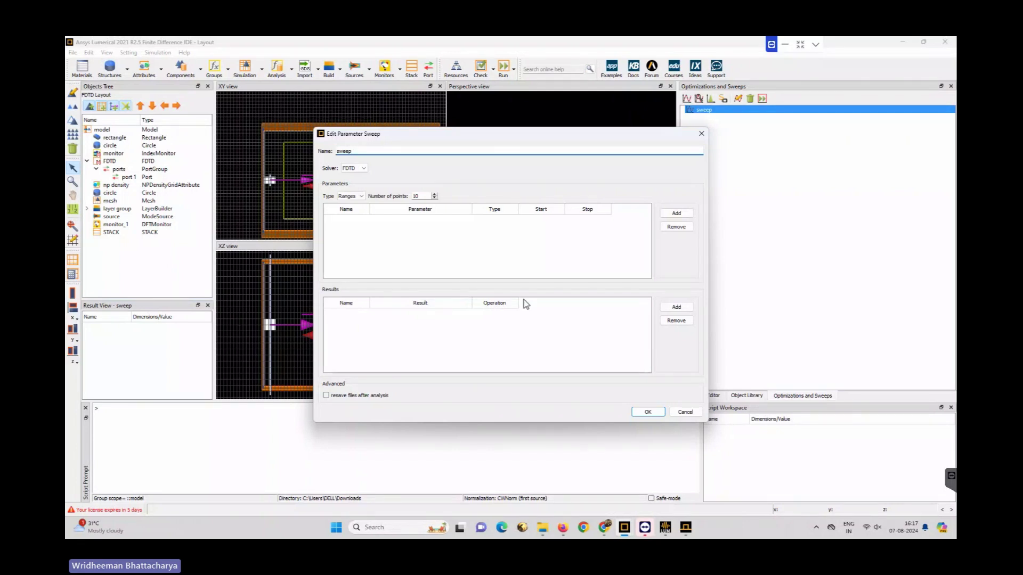
left_click(676, 307)
left_click(497, 316)
left_click(497, 319)
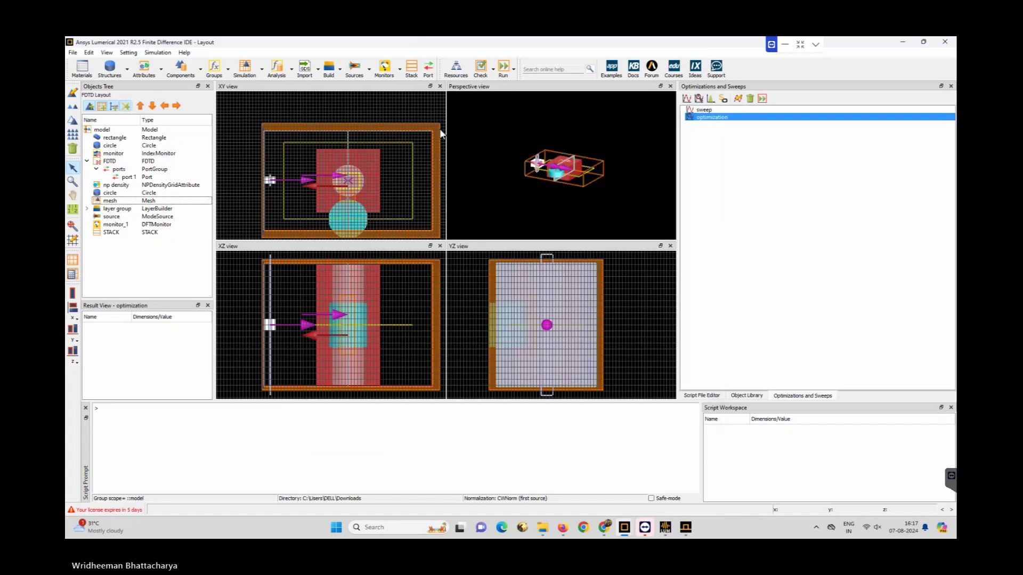
- Review the optimization's setup, keep Particle Swarm as the algorithm and accept the configuration
left_click(738, 99)
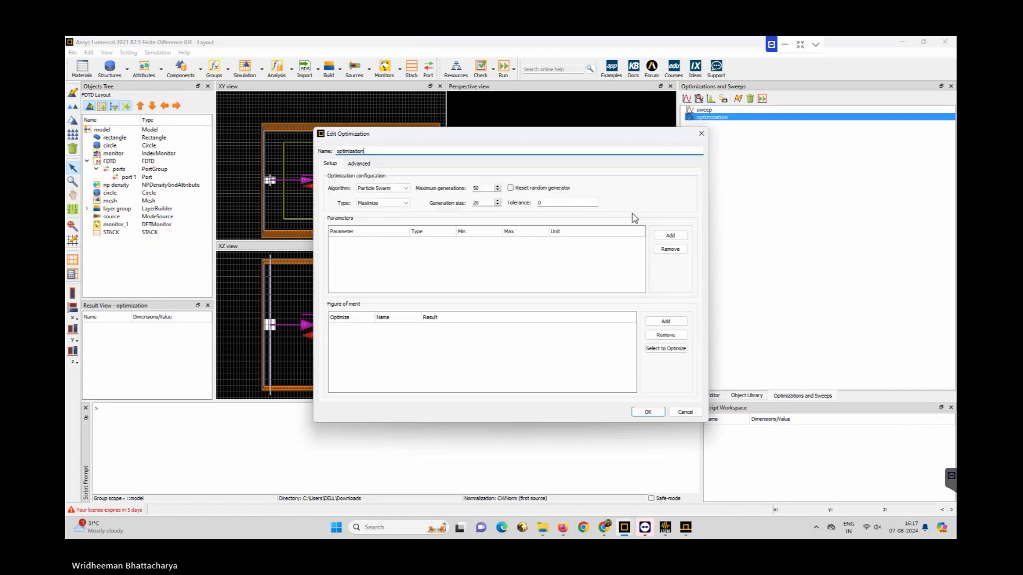
left_click(395, 190)
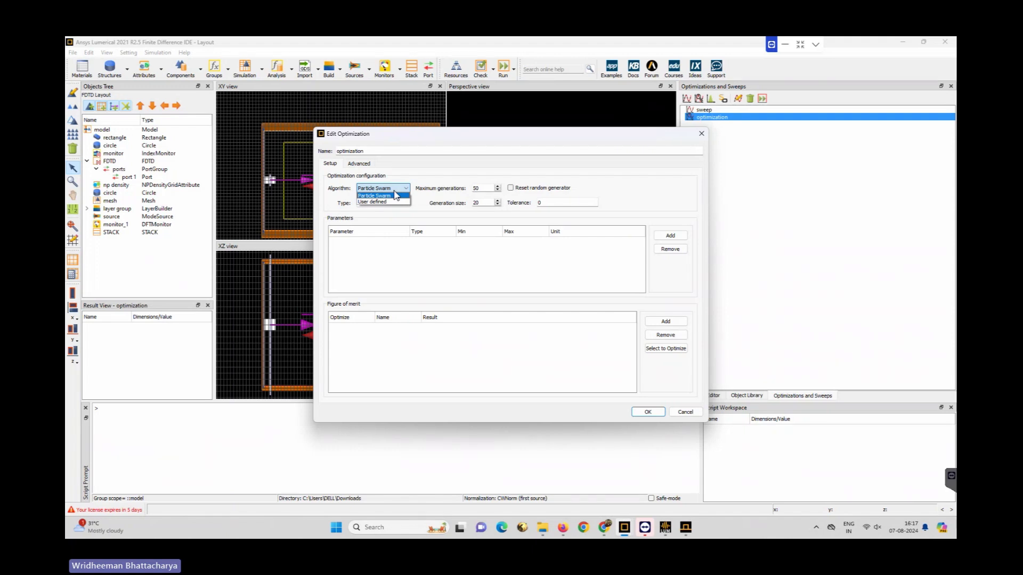
left_click(395, 195)
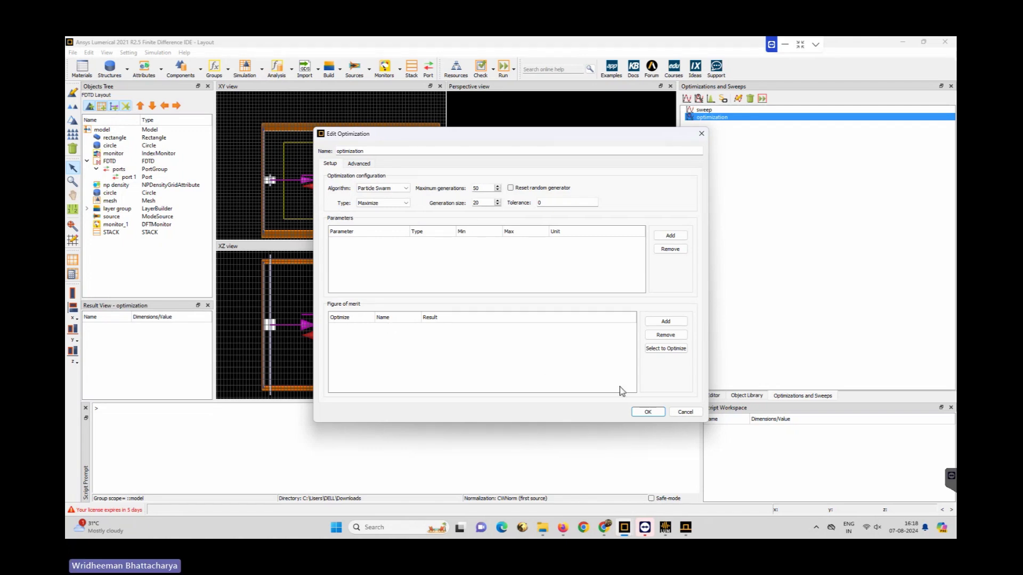
left_click(646, 412)
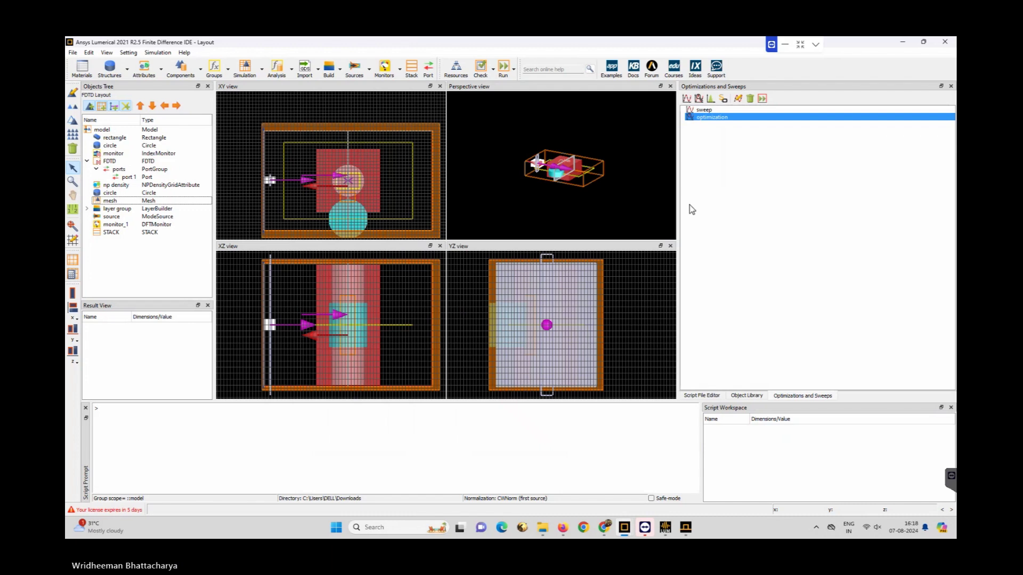
- Add a Monte Carlo analysis, review its parameters and correlations, and accept the default configuration
left_click(727, 168)
left_click(711, 99)
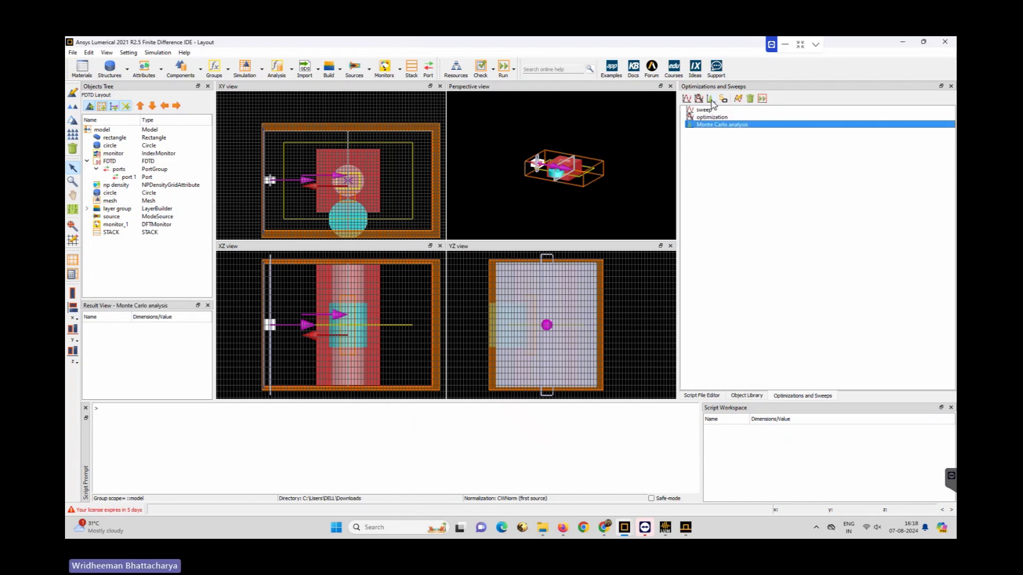
left_click(738, 99)
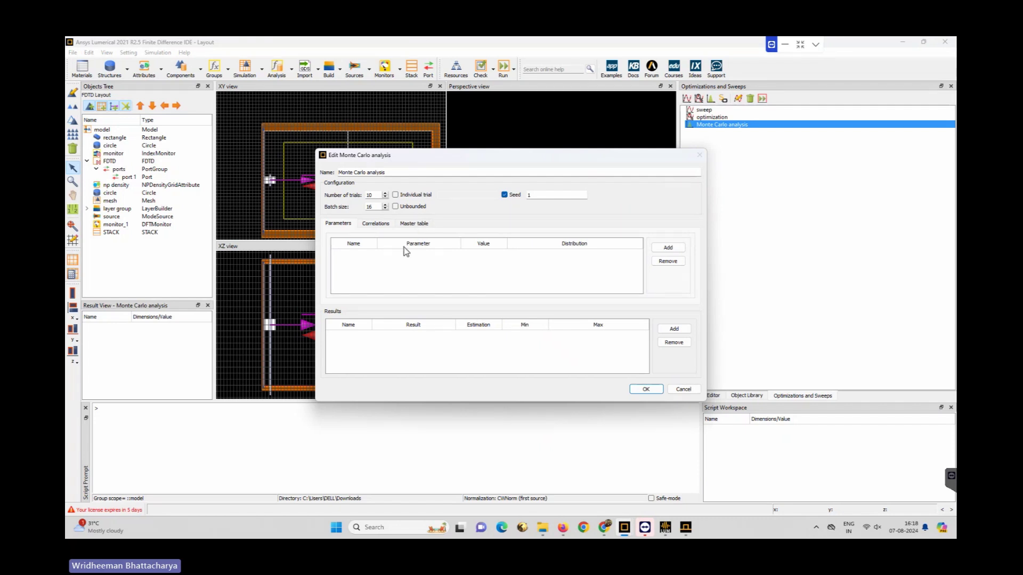
left_click(381, 225)
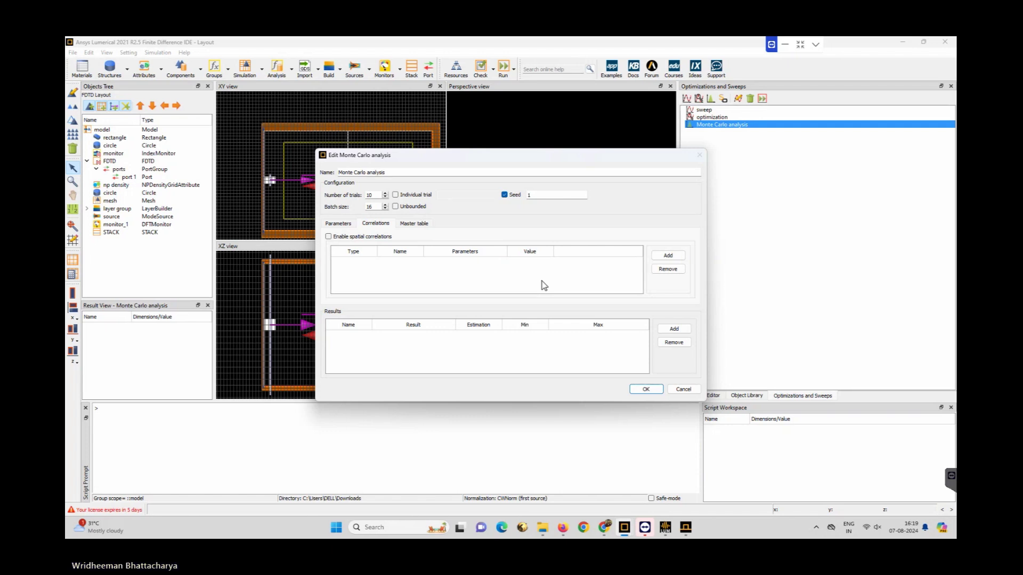
left_click(646, 390)
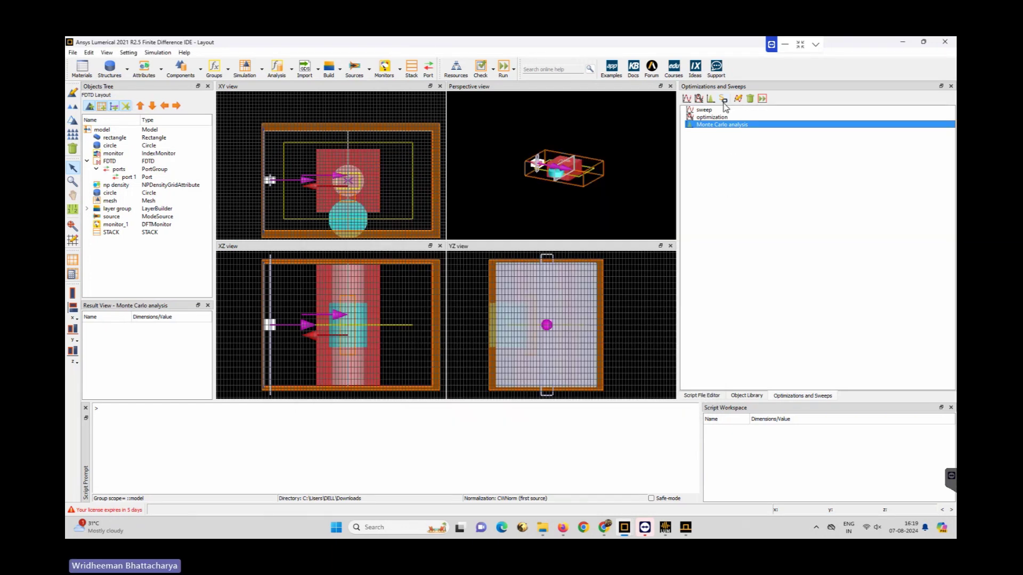
- Add an S-parameter sweep, review its S-matrix and export setup, accept it and look at its available actions
left_click(724, 101)
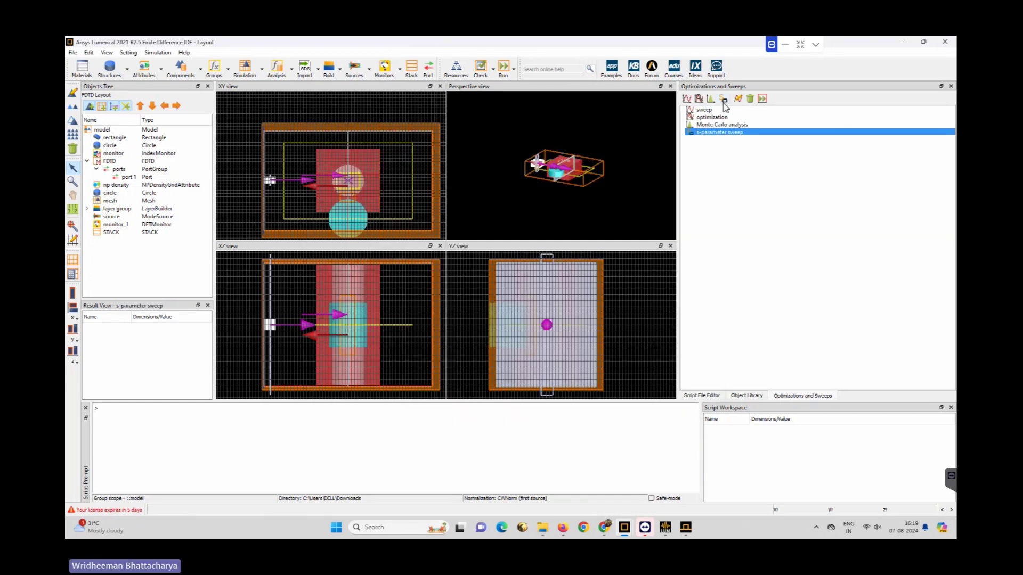
double_click(726, 132)
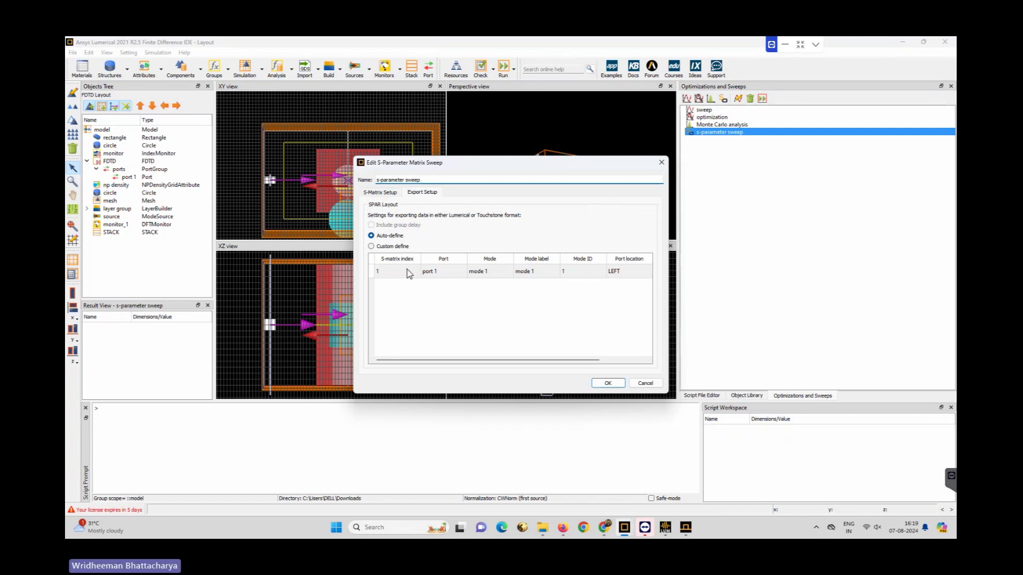
left_click(380, 193)
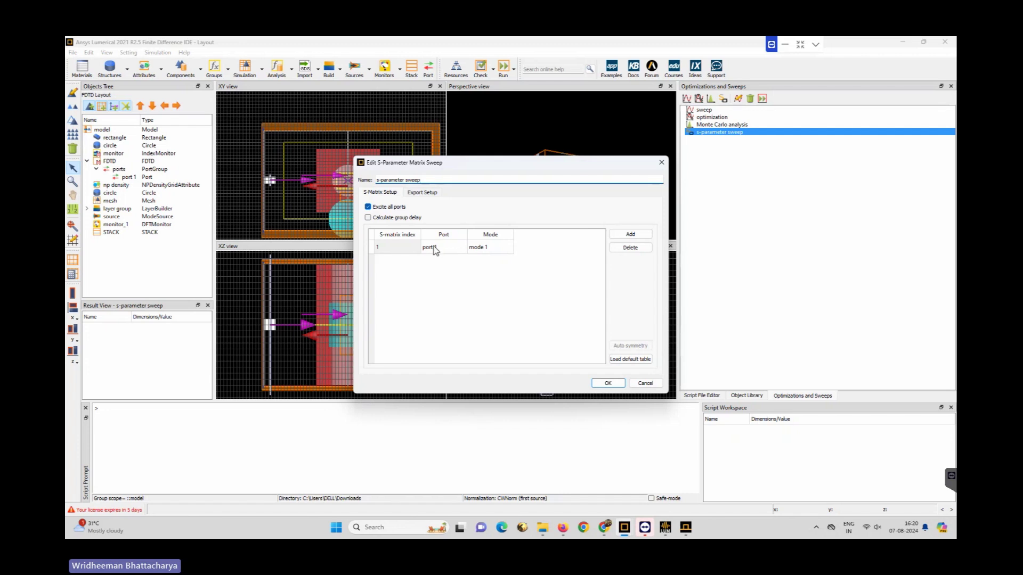
left_click(426, 194)
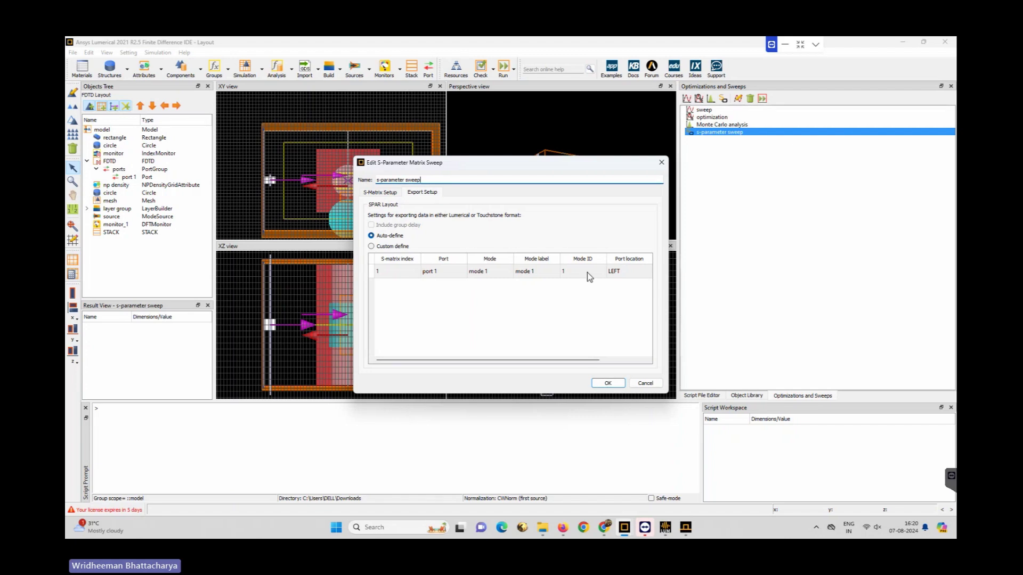
left_click(607, 383)
right_click(747, 134)
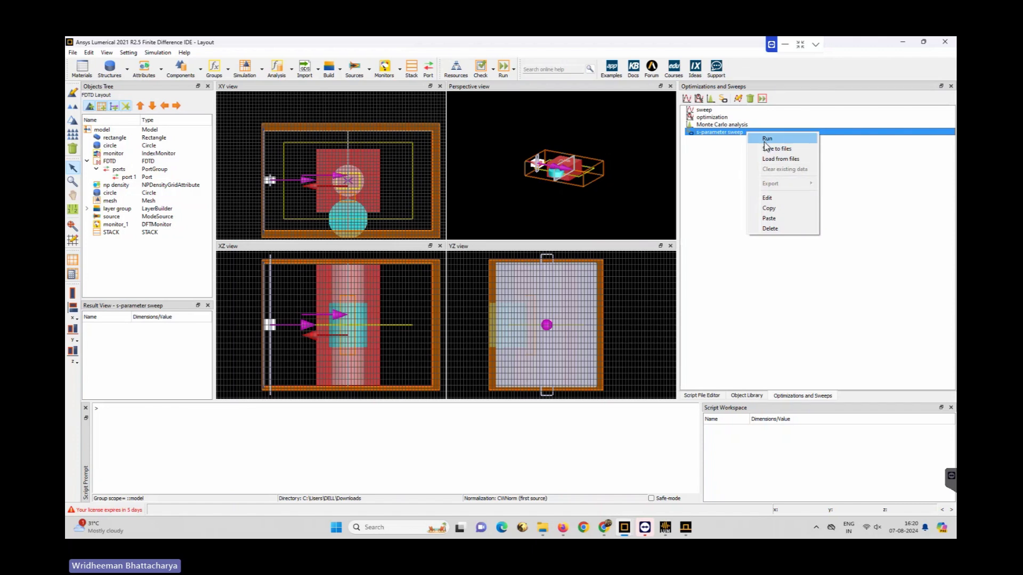
left_click(834, 185)
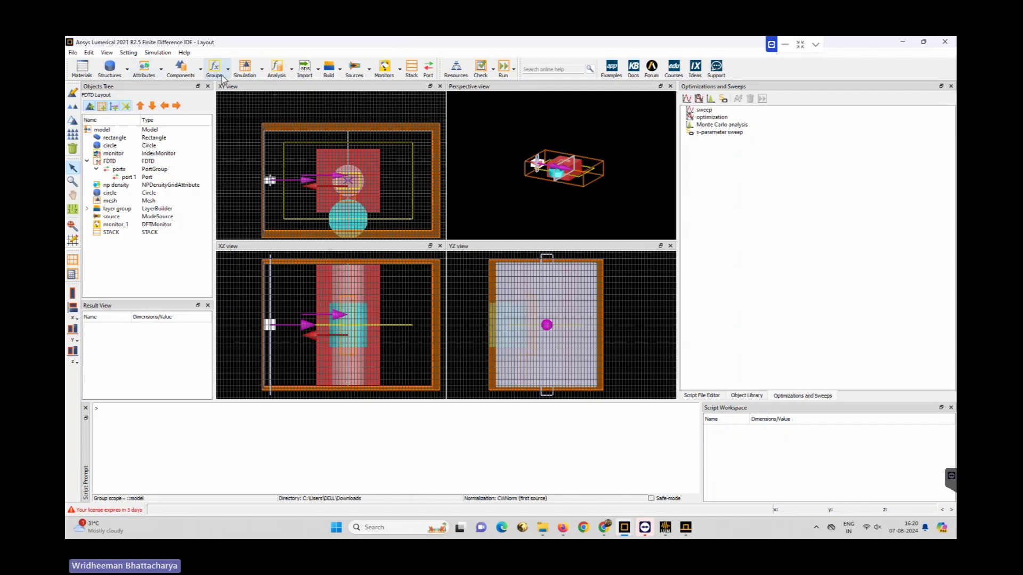
- Review the FDTD region's boundary condition options for x min and reject any changes
left_click(110, 162)
left_click(73, 95)
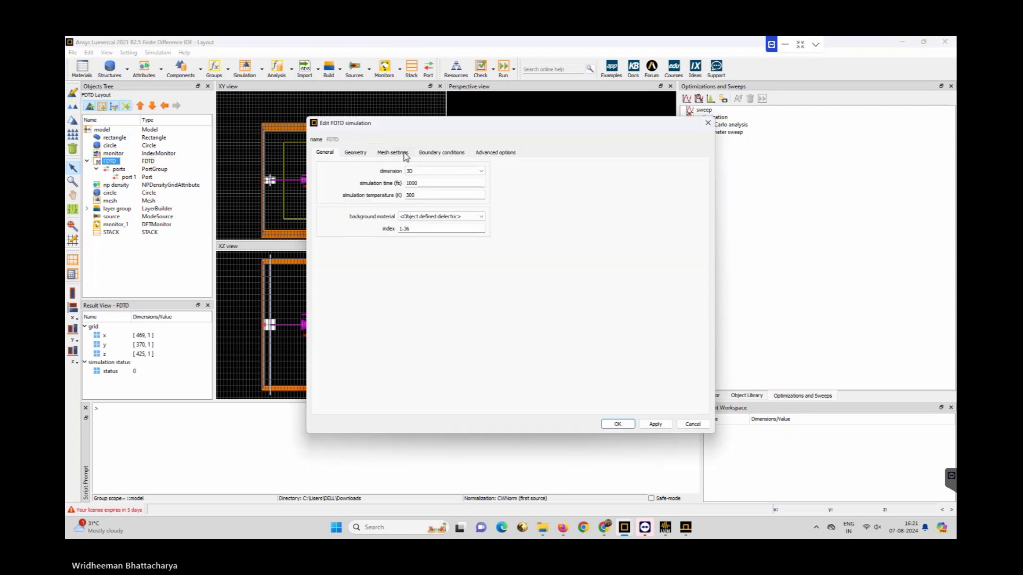
left_click(428, 154)
left_click(394, 171)
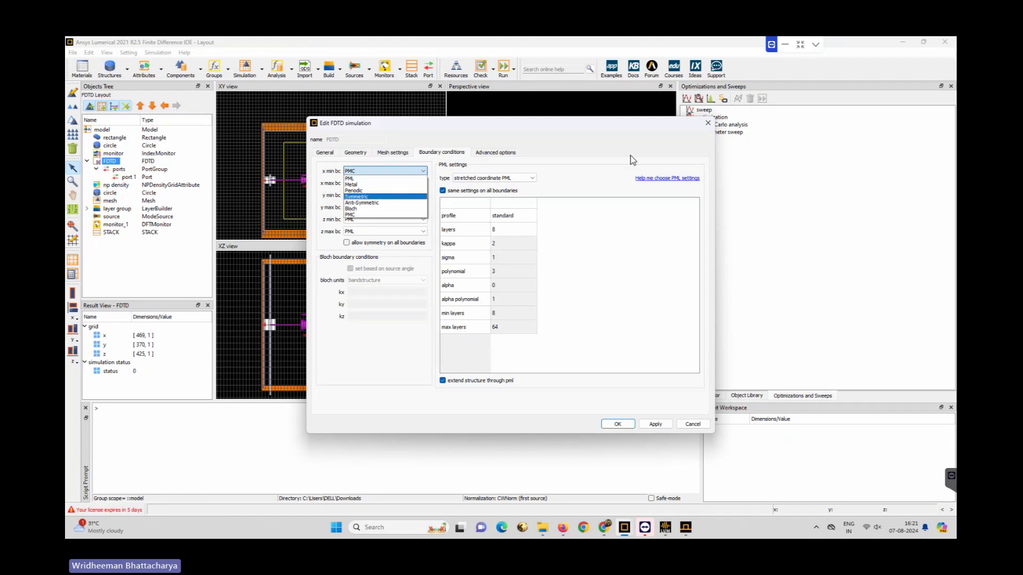
left_click(707, 128)
left_click(708, 127)
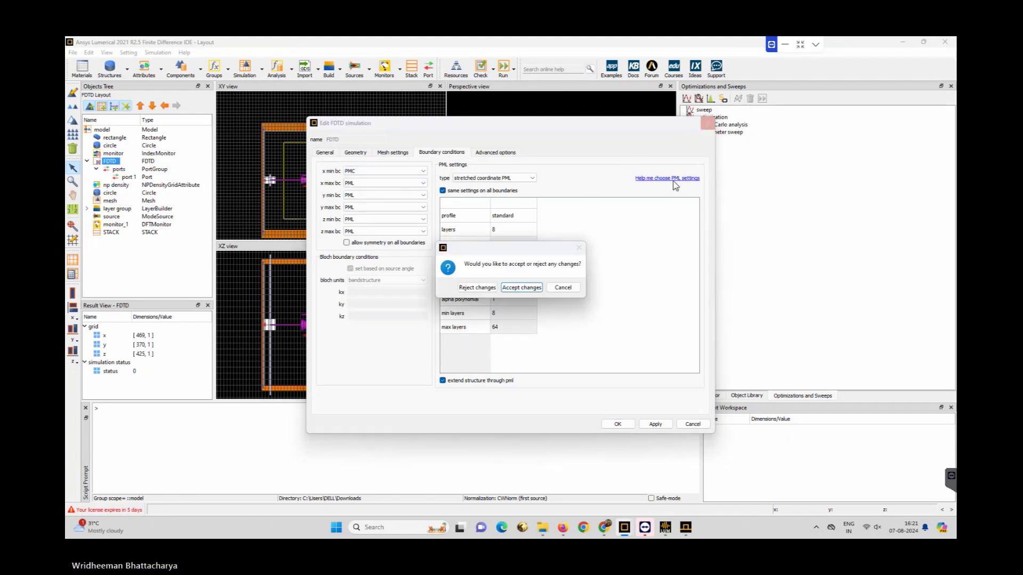
left_click(478, 287)
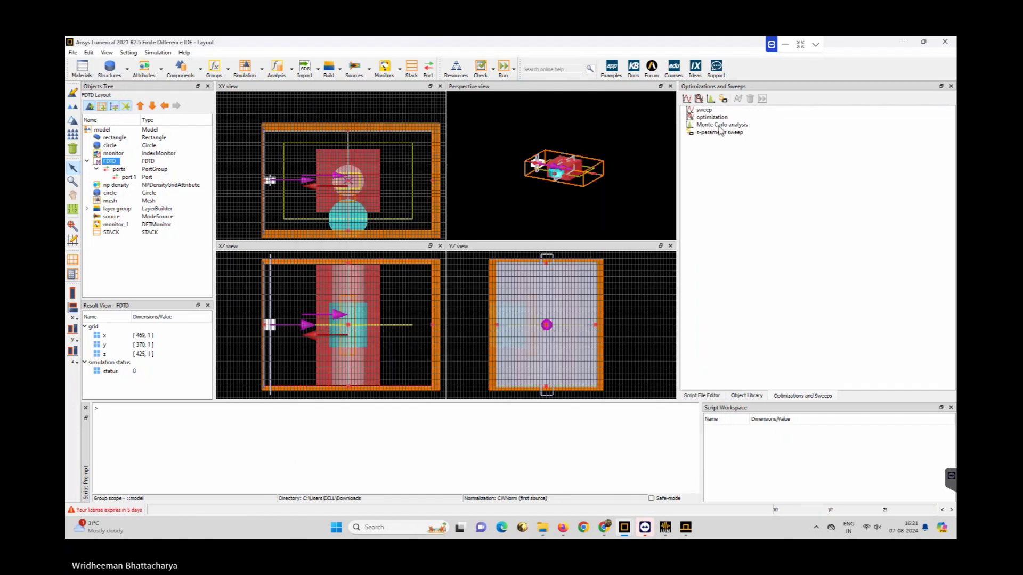
- Exit the remote session's full-screen view and maximize the remote session window
left_click(814, 45)
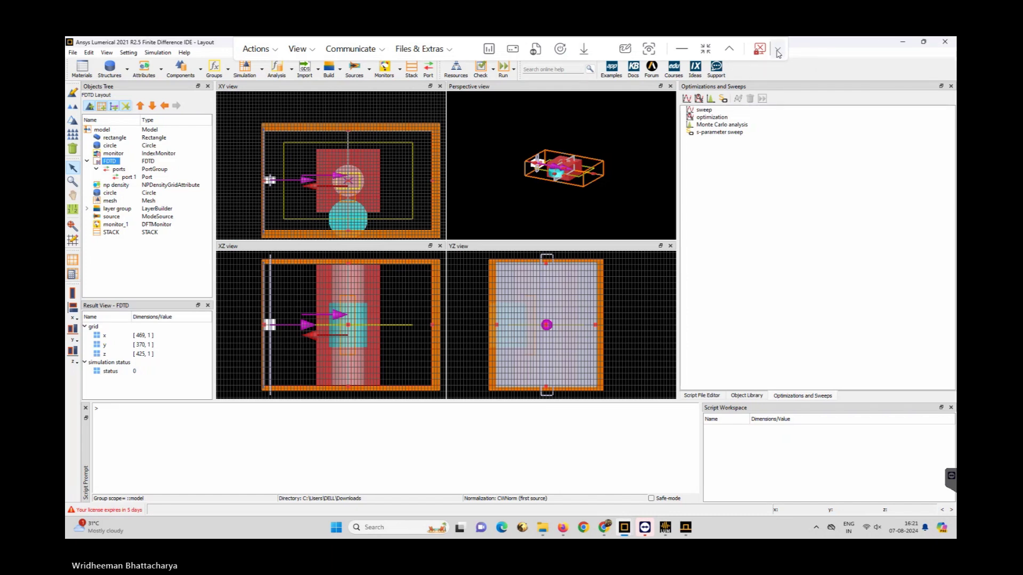
left_click(705, 50)
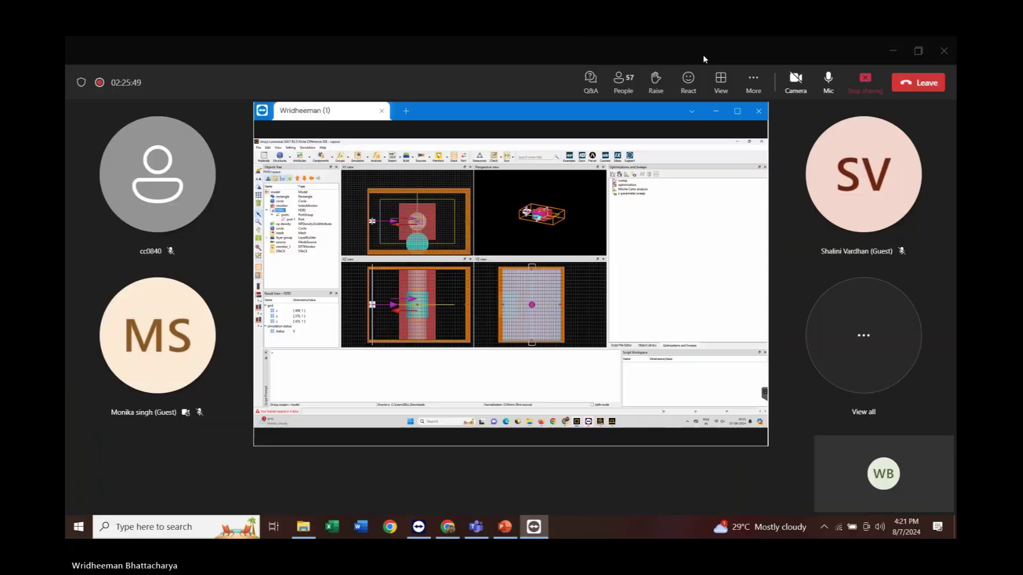
left_click(738, 113)
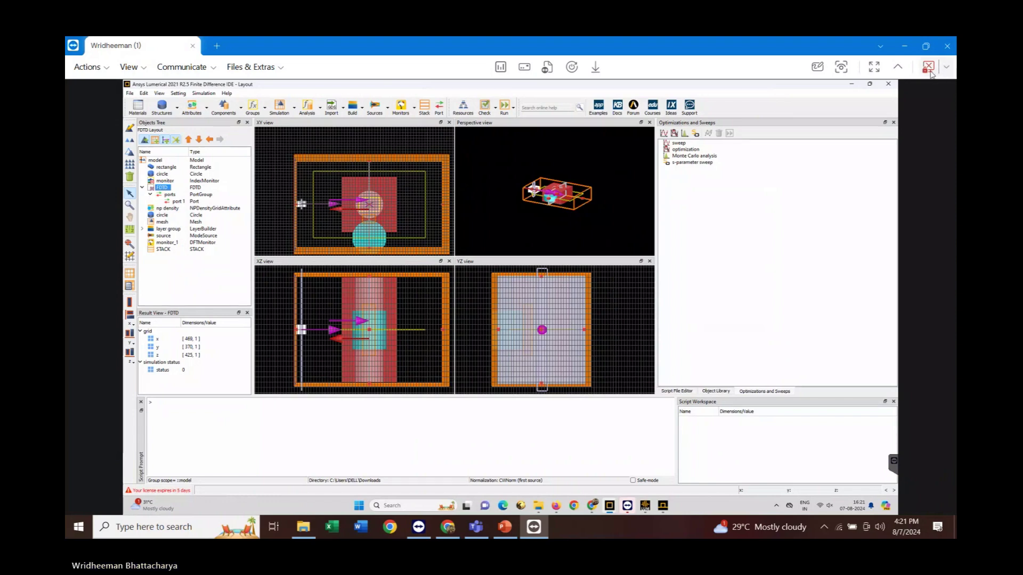
- Switch to PowerPoint and present the slide on symmetric and anti-symmetric BCs in FDTD and MODE as a slide show
left_click(505, 527)
left_click(135, 440)
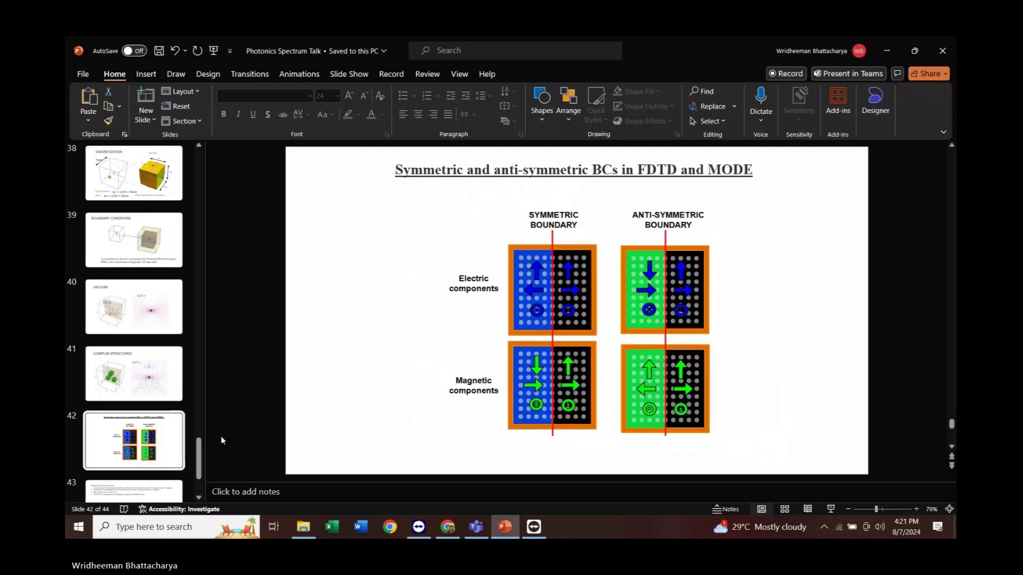
left_click(830, 509)
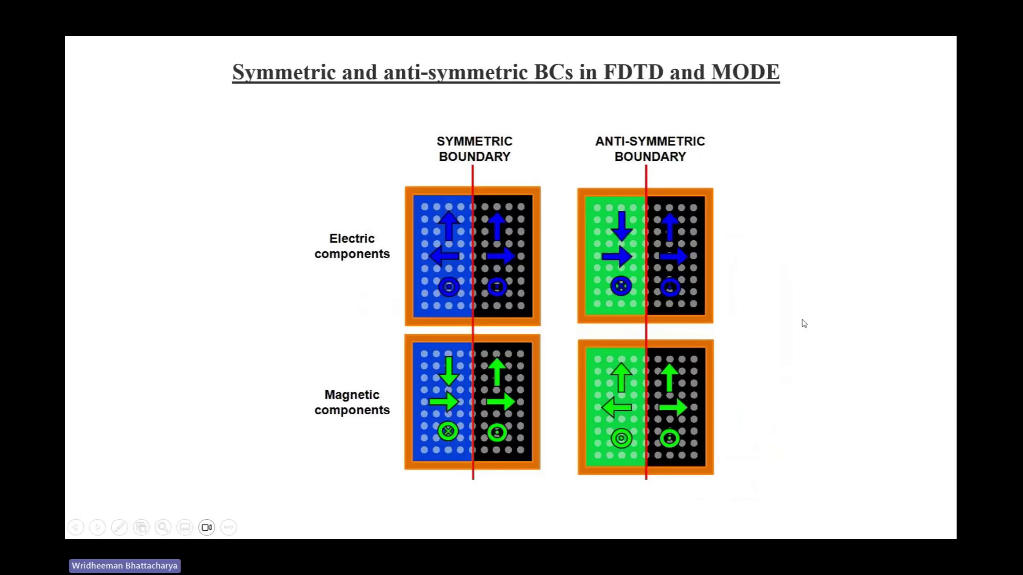
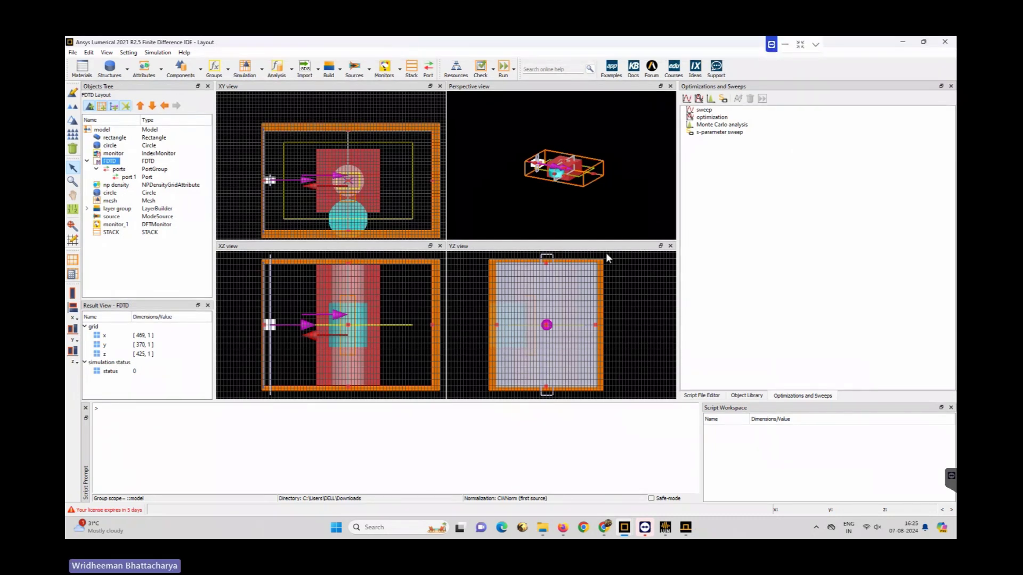
- Switch to the Ansys Lumerical MODE Finite Difference IDE window in the remote session
mouse_move(687, 528)
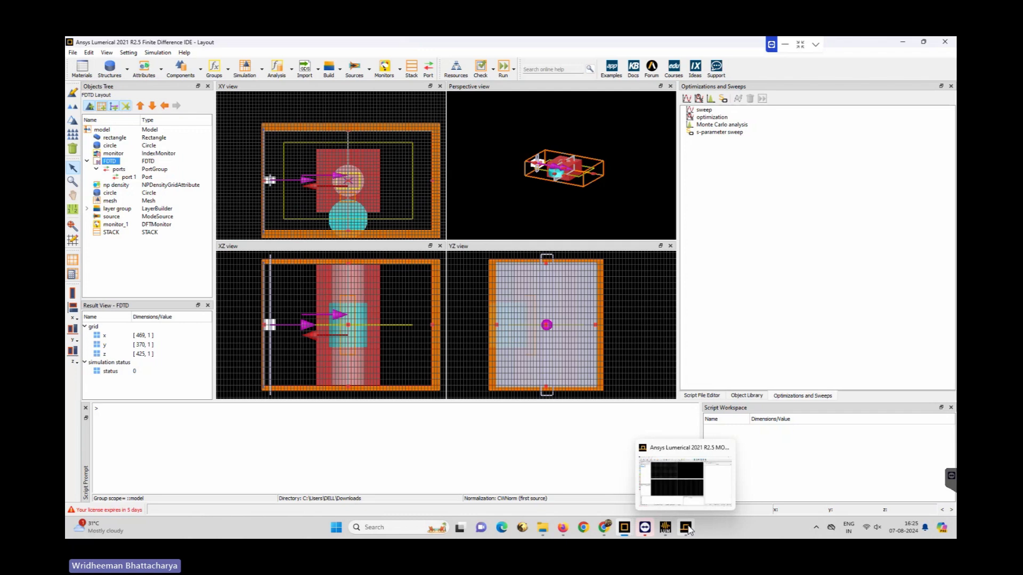
left_click(688, 527)
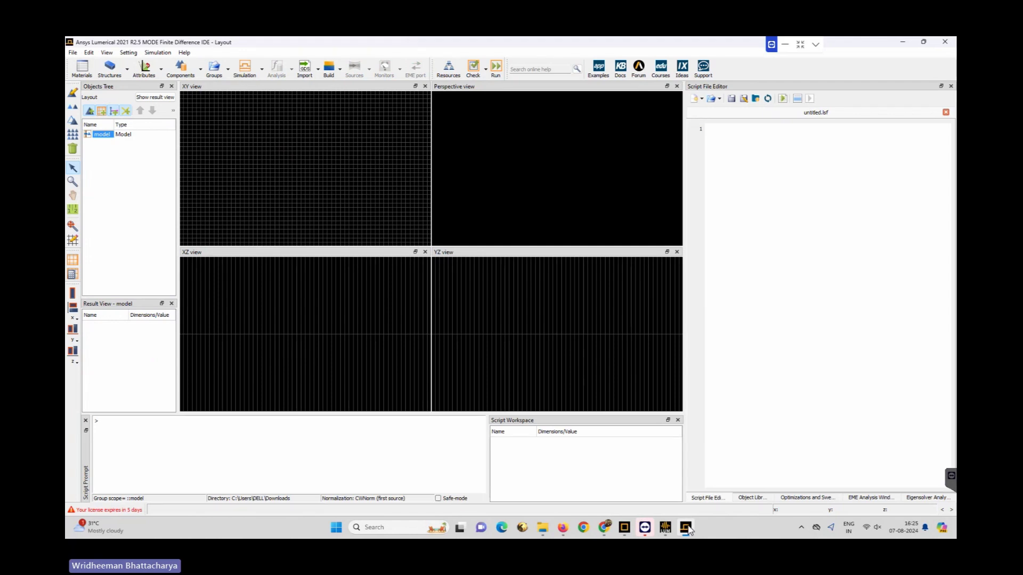
mouse_move(668, 528)
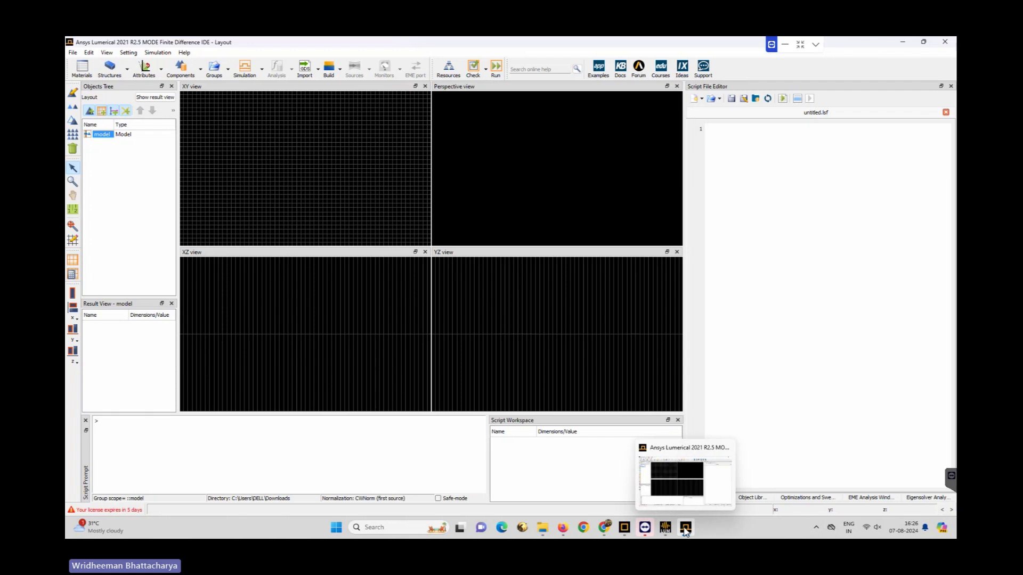
left_click(685, 528)
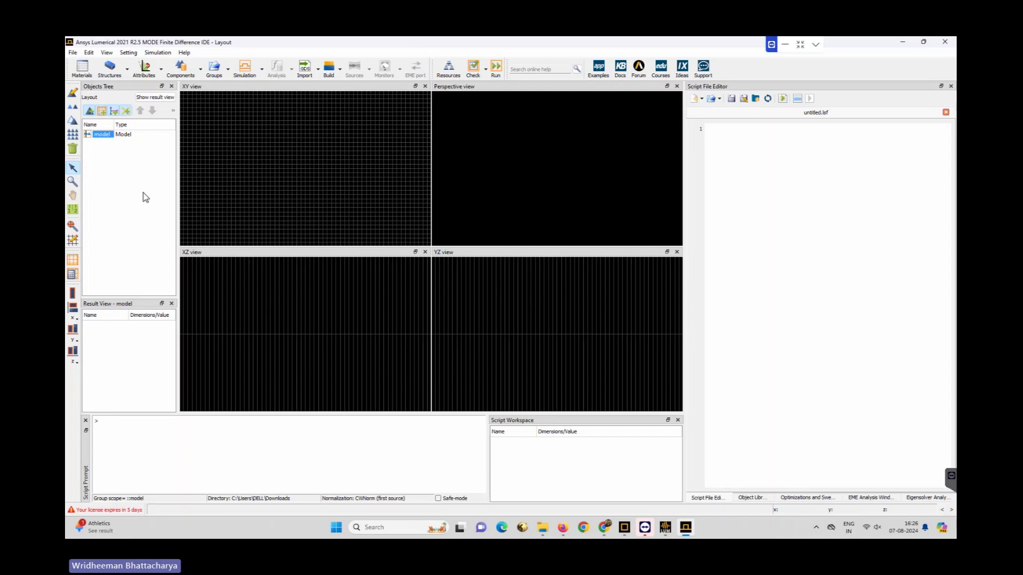
- Add a rectangle structure and set its x span to 25 µm and y span to 16 µm
left_click(127, 68)
left_click(127, 101)
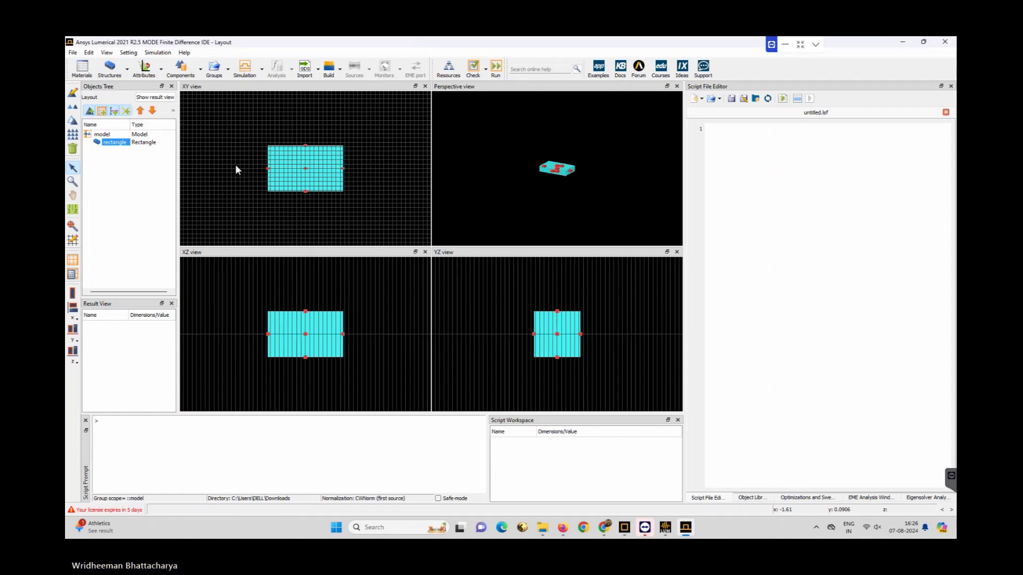
left_click(72, 93)
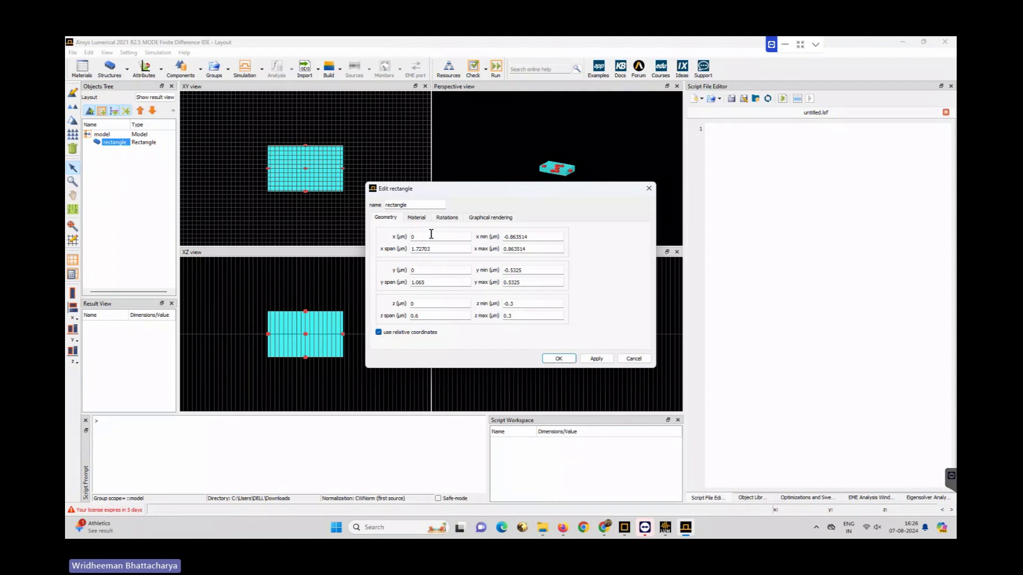
left_click_drag(432, 249, 405, 249)
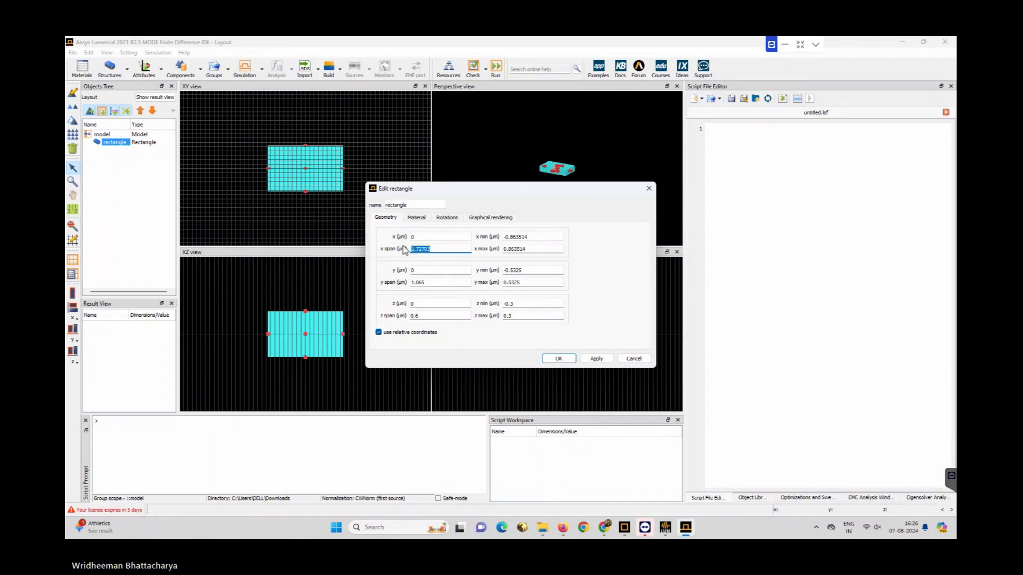
type("25")
left_click(418, 281)
left_click_drag(425, 282, 410, 282)
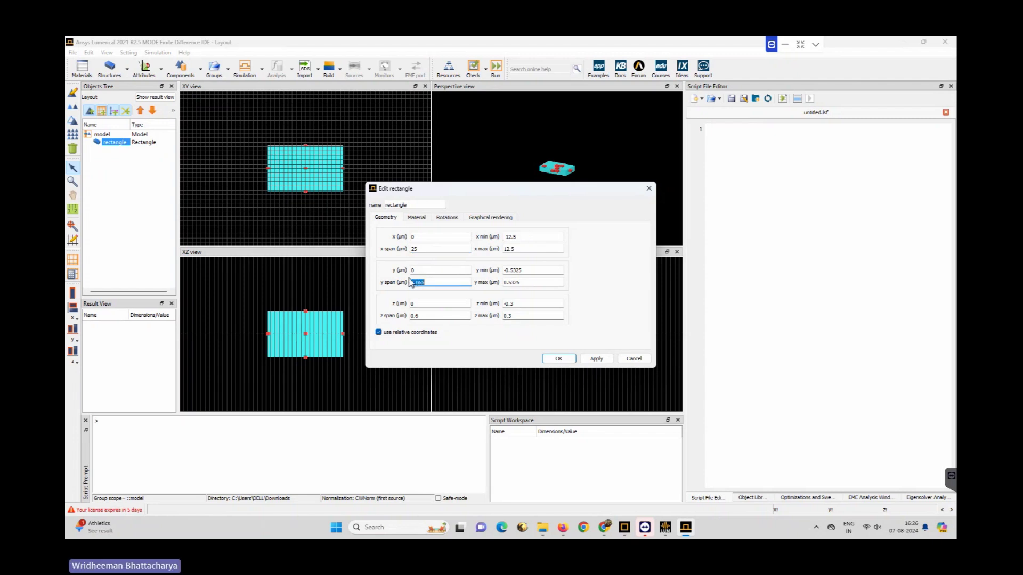
type("16")
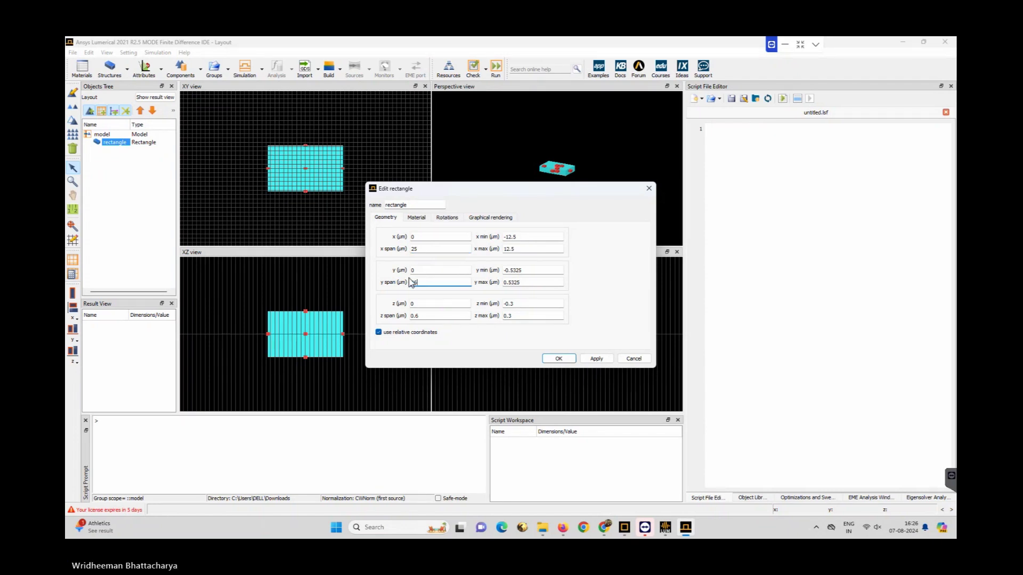
- Set the rectangle's z span to 4 µm and its z position to -2 µm
left_click(419, 315)
left_click_drag(420, 316, 405, 318)
type("4")
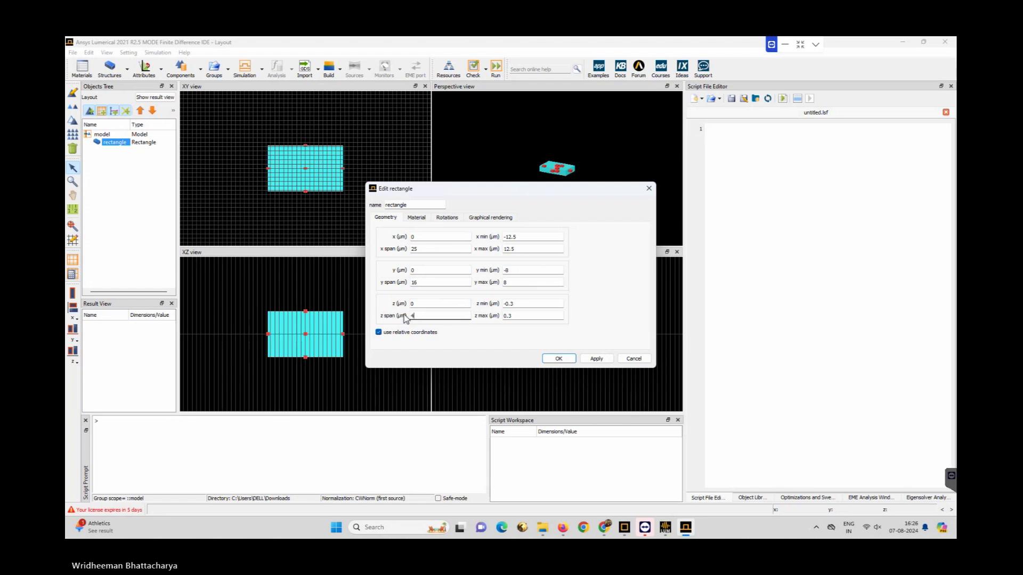
left_click_drag(421, 304, 395, 298)
type("-2")
- Assign the SiO2 (Glass) - Palik material to the rectangle, accept the edits and deselect it
left_click(417, 219)
left_click(427, 236)
key("Down")
key("Down")
key("Down")
key("Down")
key("Down")
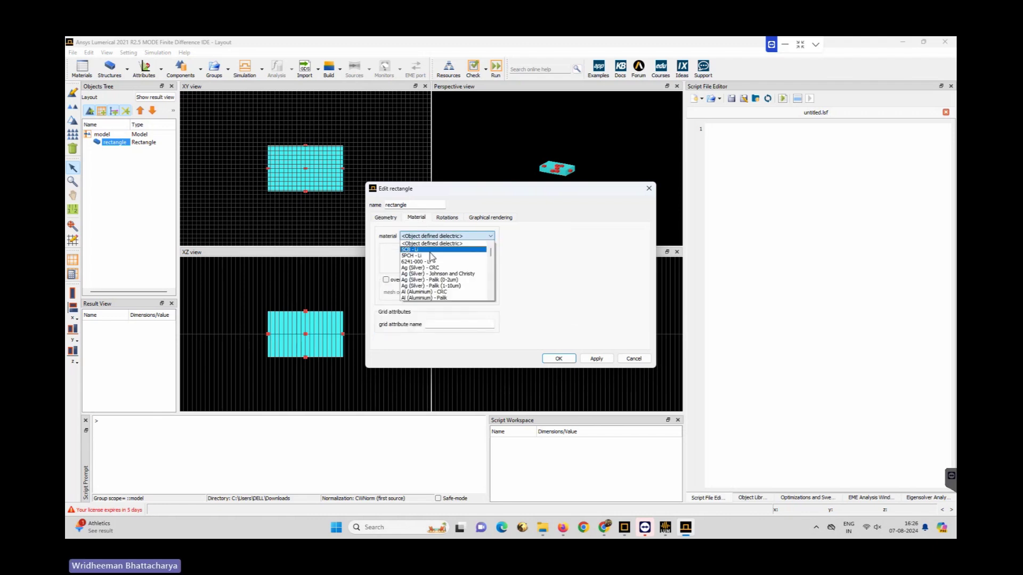
scroll(432, 282, "down", 6)
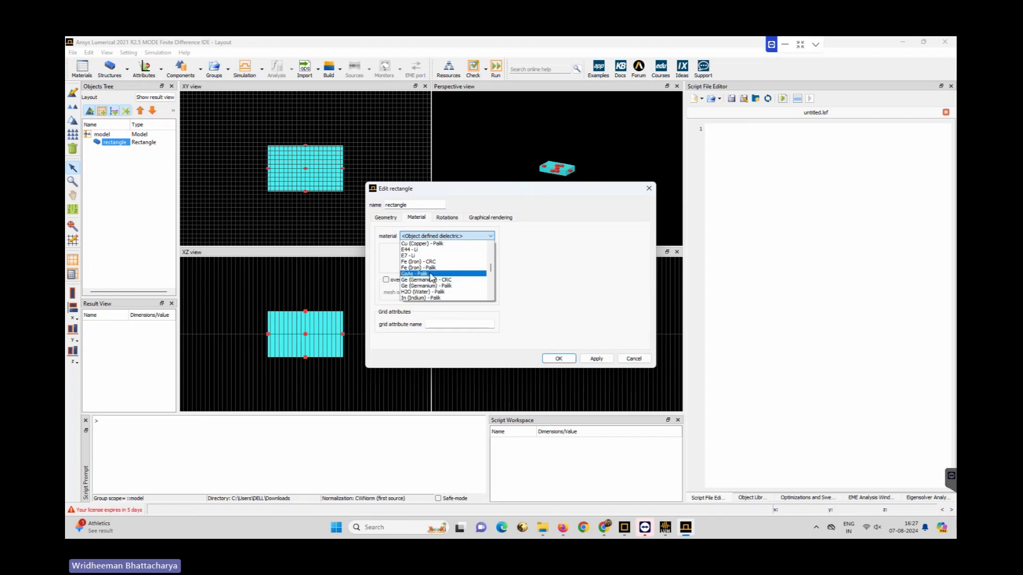
scroll(431, 277, "down", 4)
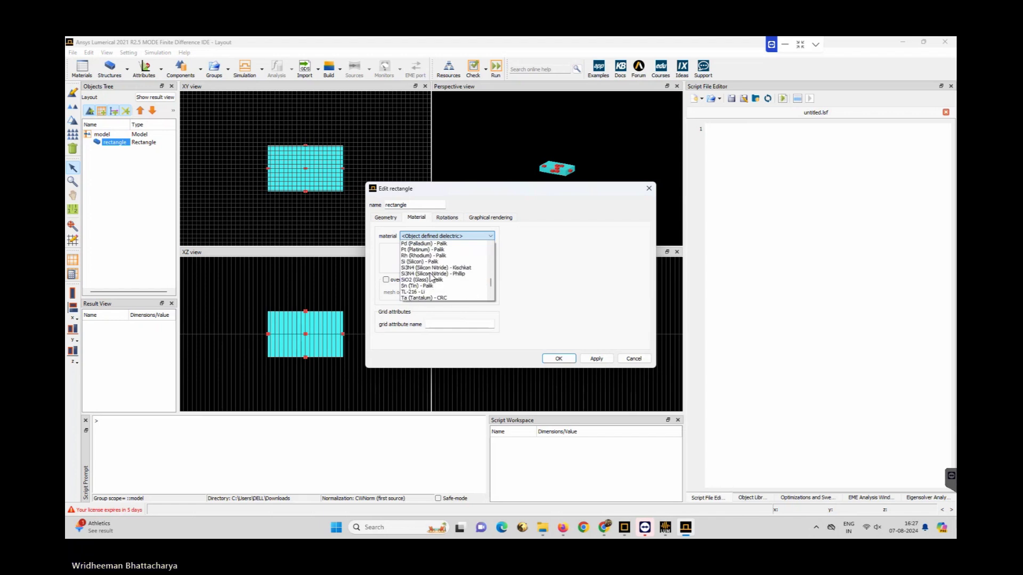
left_click(432, 279)
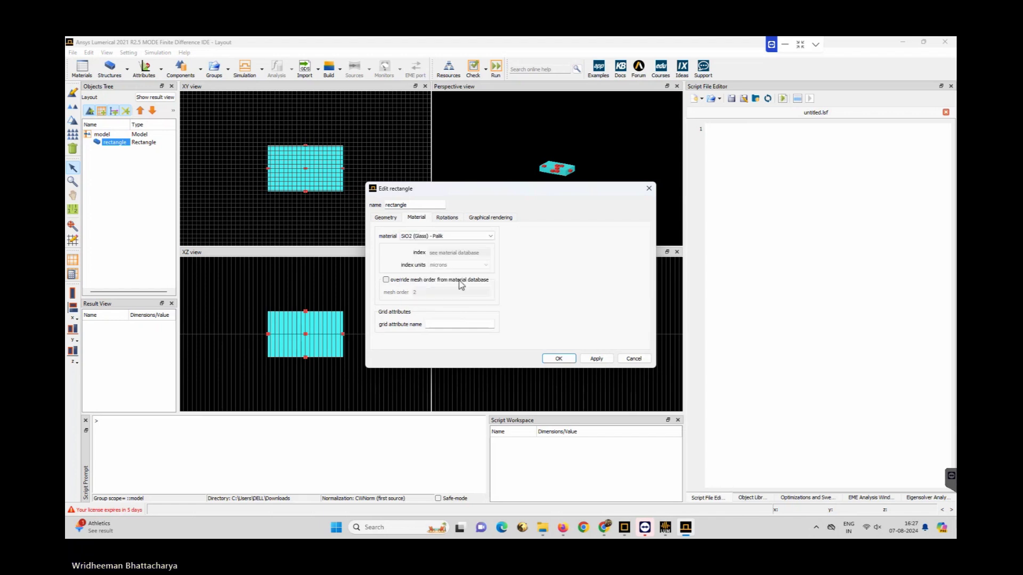
left_click(597, 359)
left_click(558, 359)
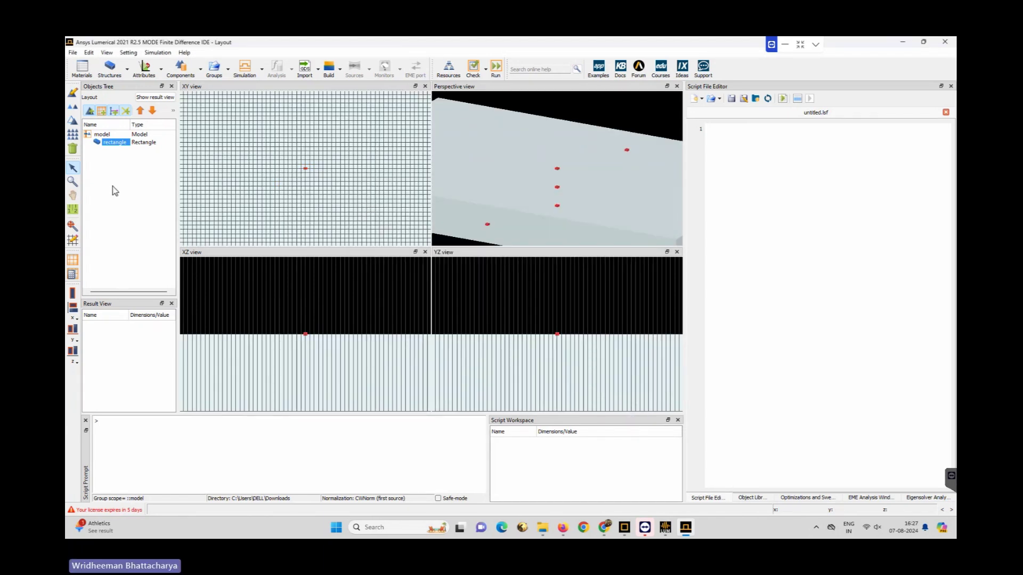
left_click(146, 195)
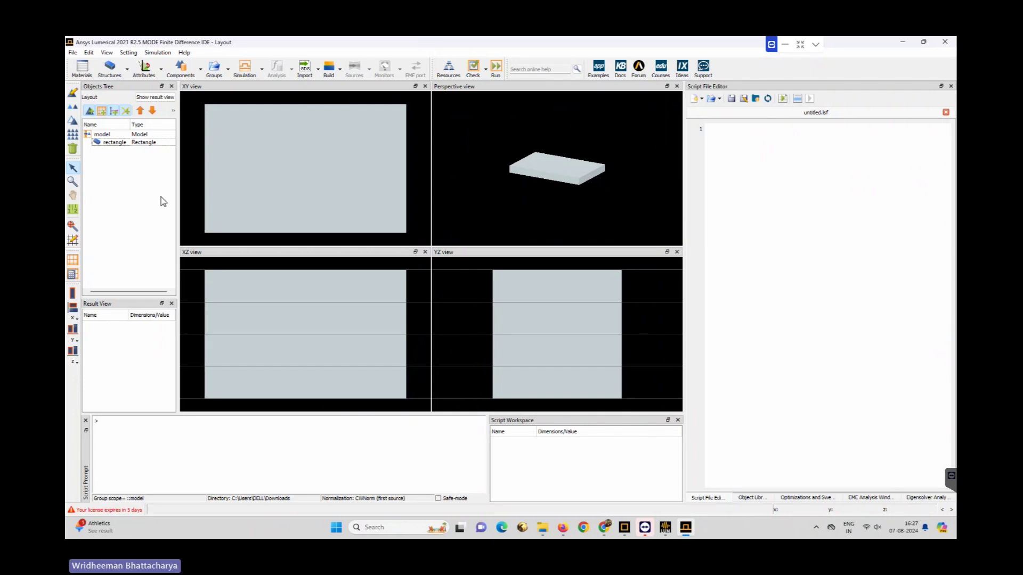
- Add a structure group and name it ring_resonator
left_click(212, 71)
left_click(232, 101)
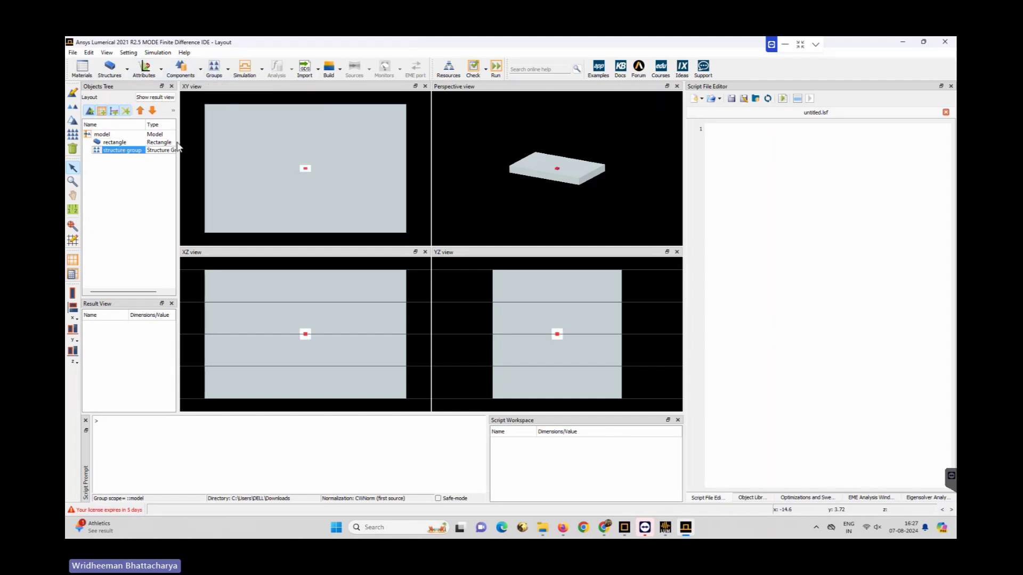
left_click(101, 110)
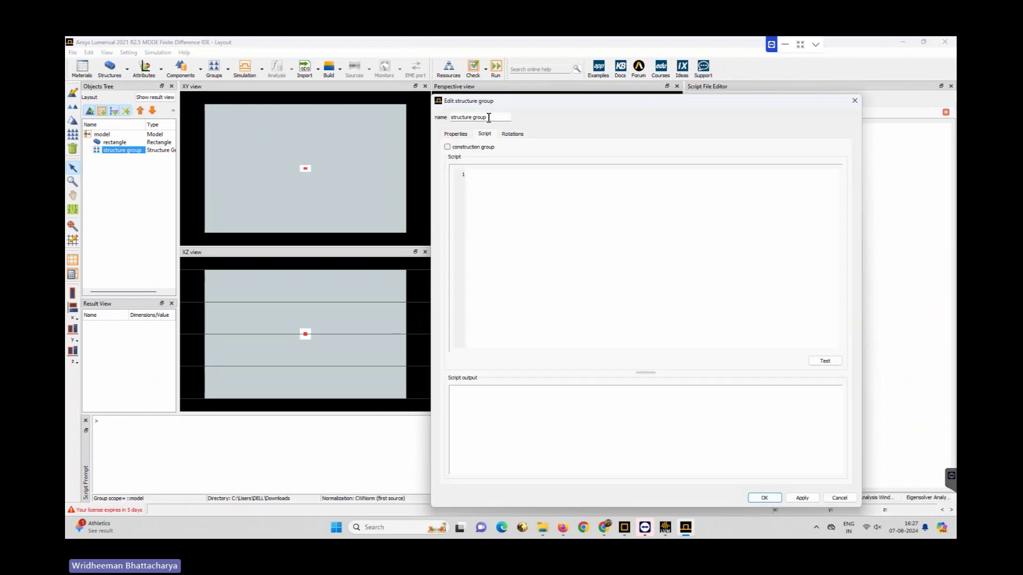
triple_click(449, 117)
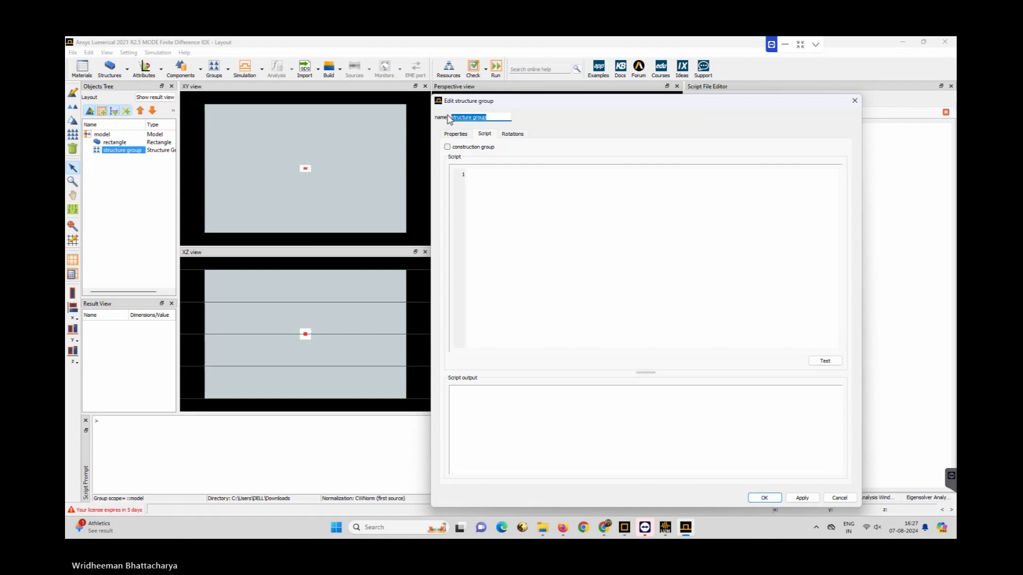
type("ring")
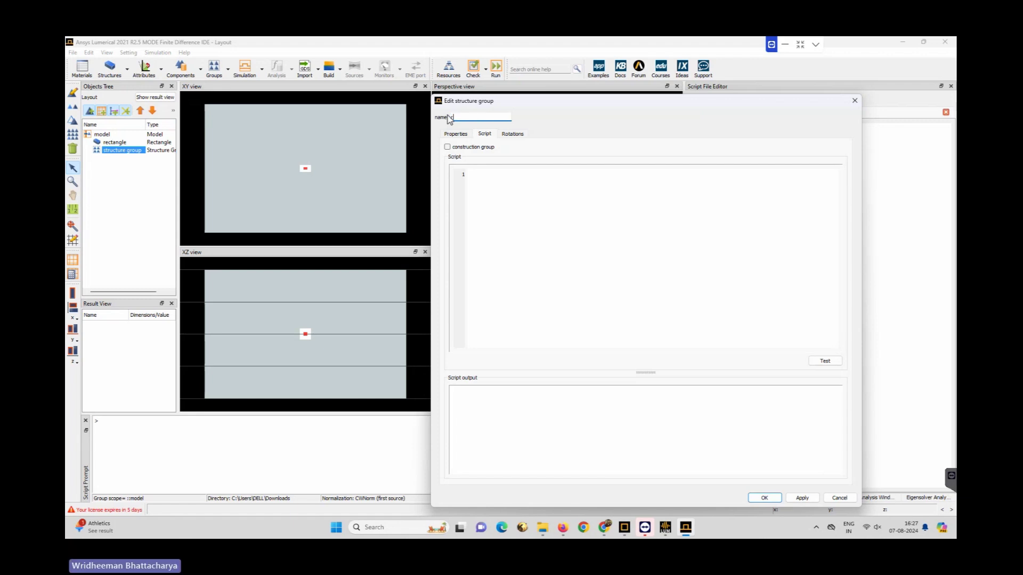
type("_resonator")
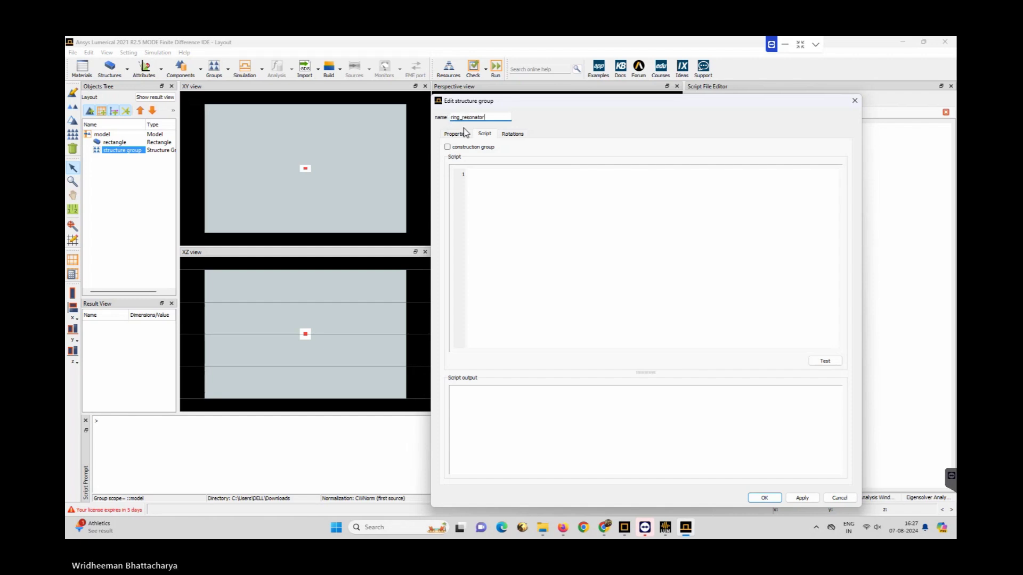
- Check the group's properties, then begin its script with the lines deleteall; and addrect;
left_click(457, 134)
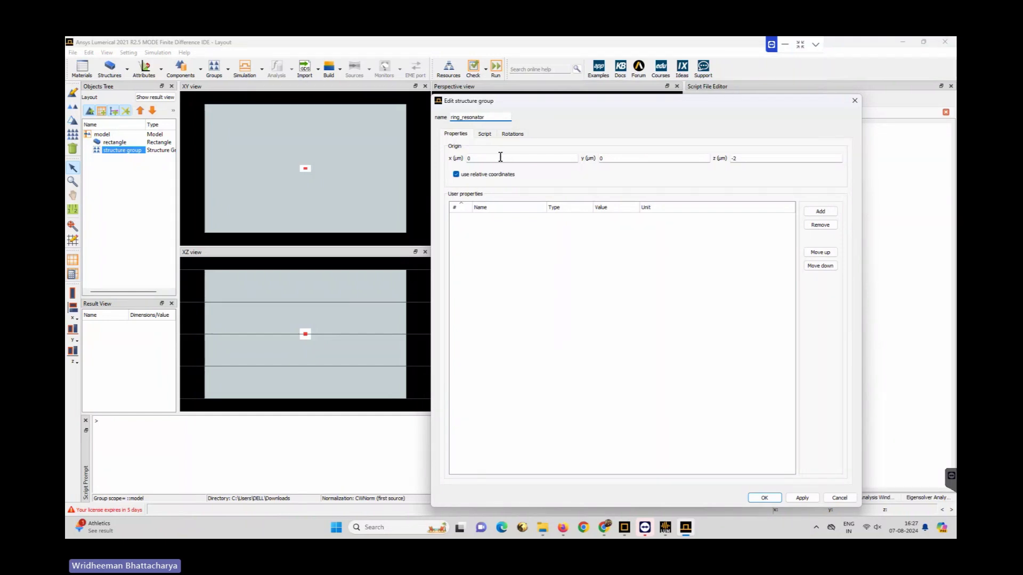
left_click(485, 135)
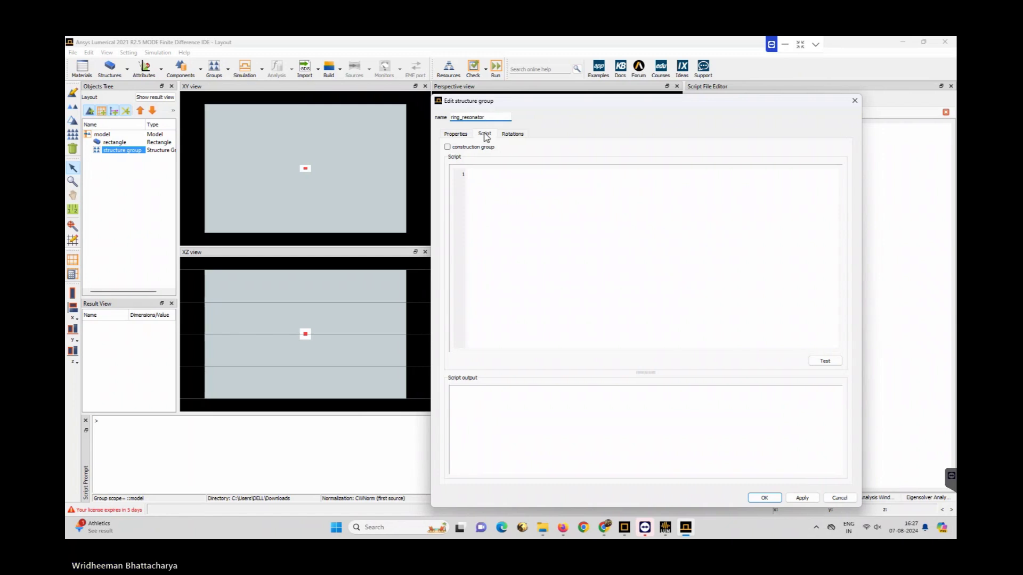
left_click(496, 175)
type("de")
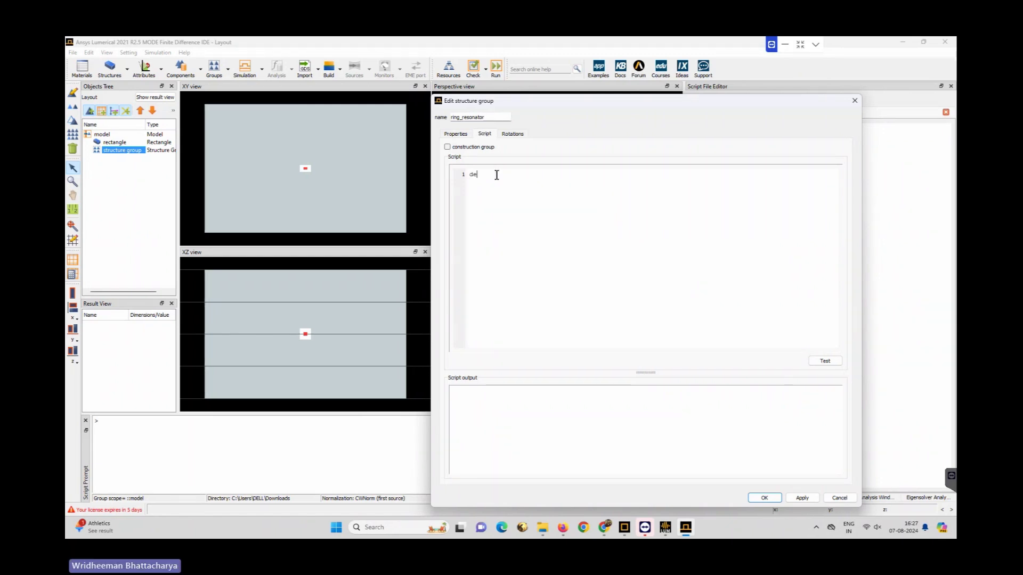
type("leteall;")
key("Return")
type("ddrect")
type(";")
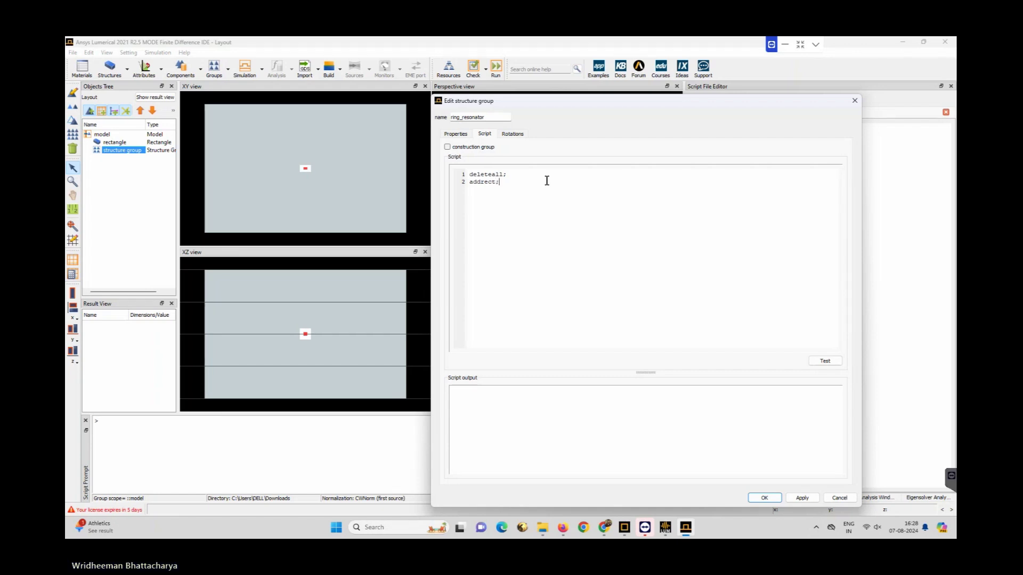
key("Return")
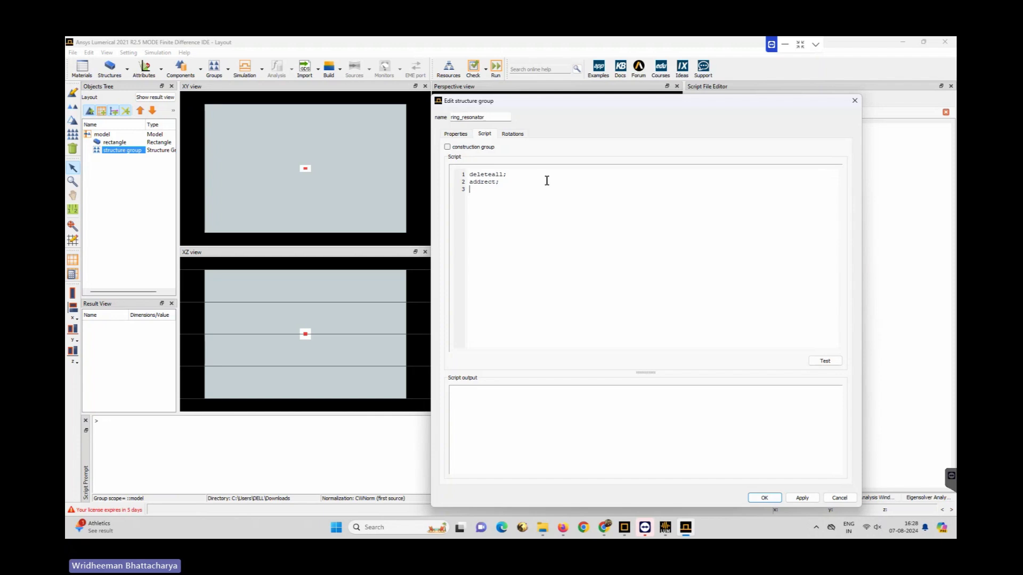
- Add the script line set("x",0); to centre the scripted rectangle in x
type("set();")
left_click(486, 189)
type("\"\");")
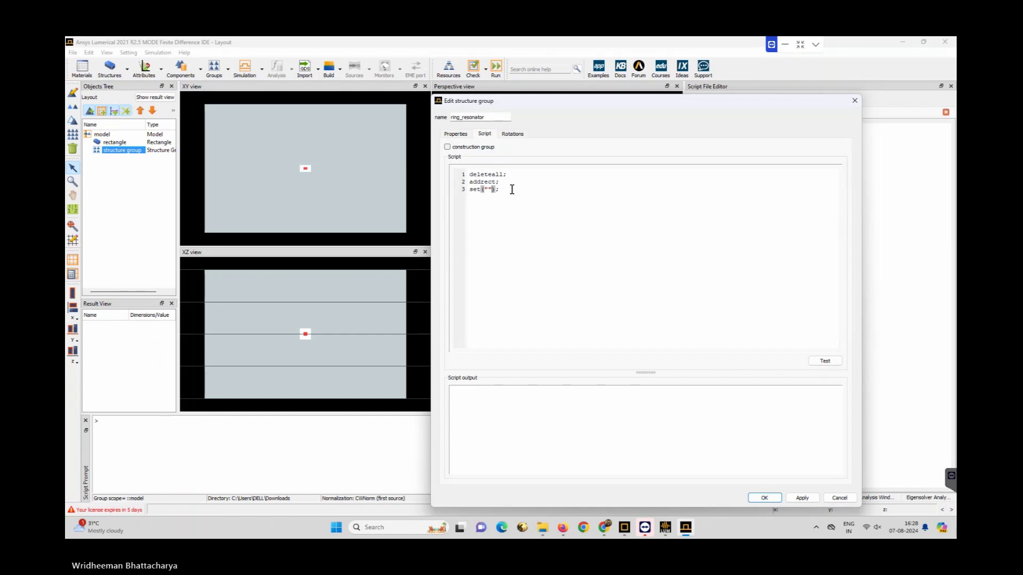
key("Left")
type("x\",0")
left_click(528, 190)
key("Return")
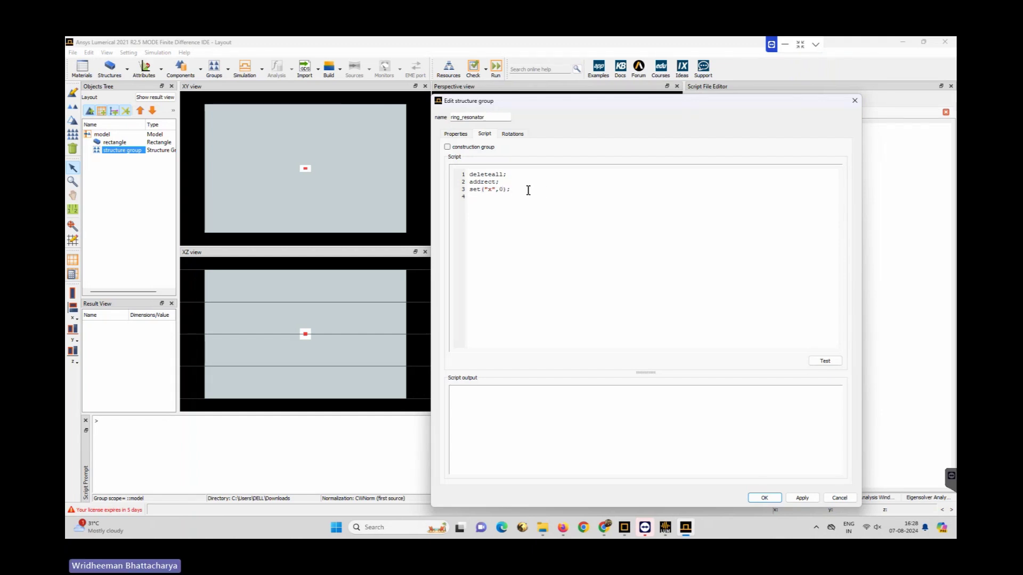
- Add the script line set("x span",lx); to define the scripted rectangle's x span
type("se")
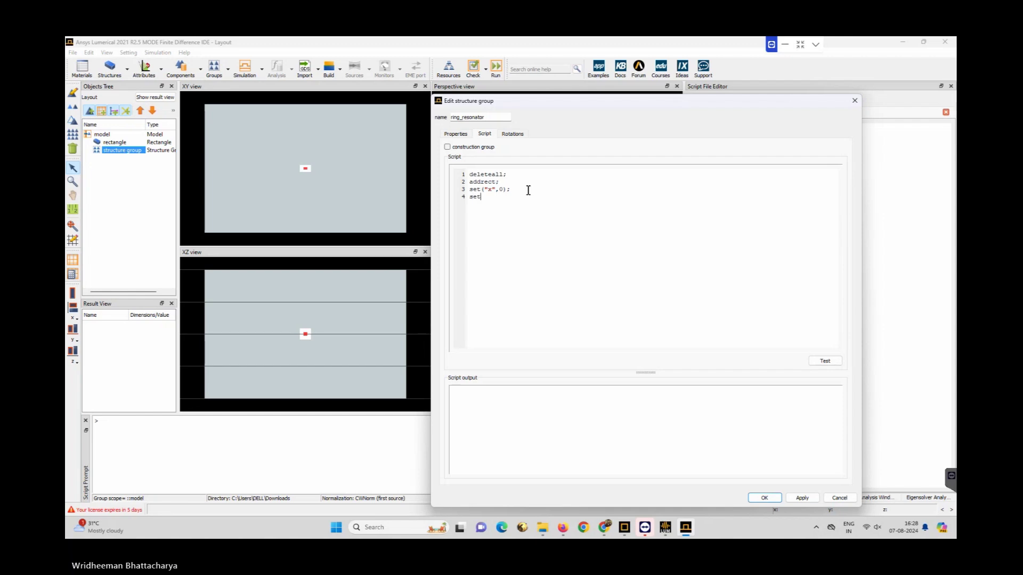
type("t();")
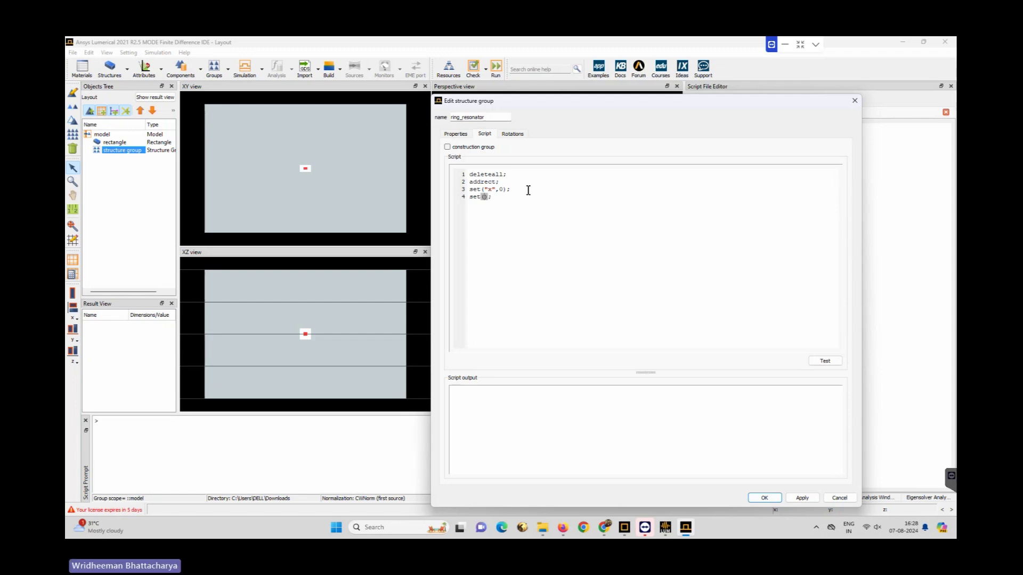
type("\"\"")
type("x")
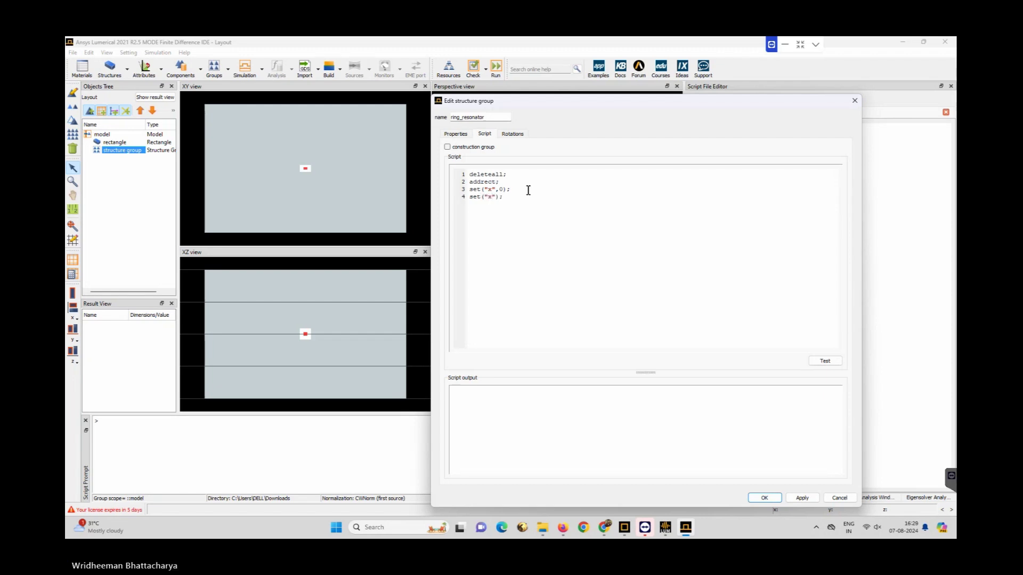
type(" span")
key("Right")
type(", 10")
key("BackSpace")
type("x")
left_click(550, 176)
key("Left")
key("Left")
key("BackSpace")
left_click(544, 197)
- Add the script line set("y span", base_width); to define the scripted rectangle's y span
key("Return")
type("set")
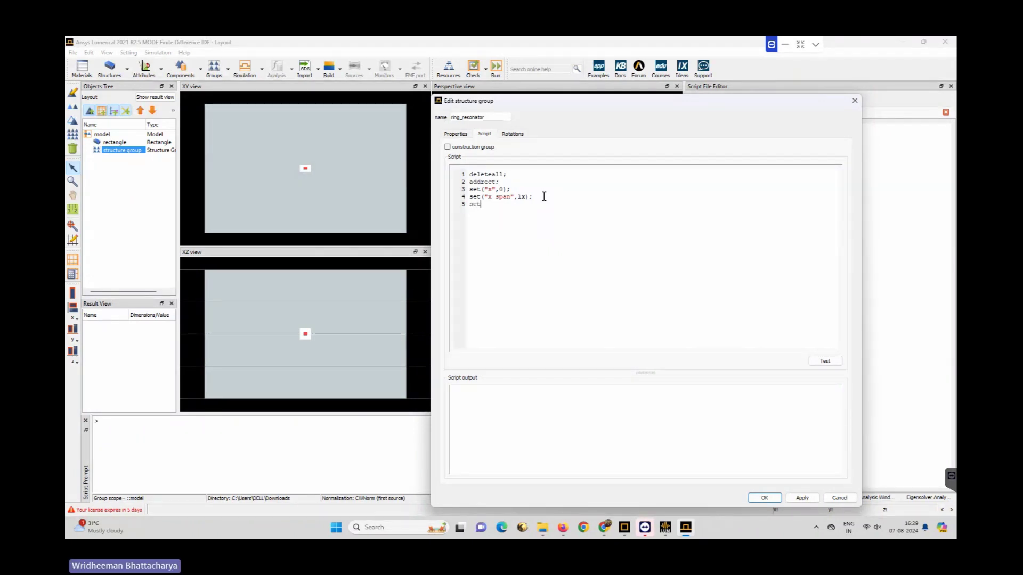
type("();")
key("Left")
key("Left")
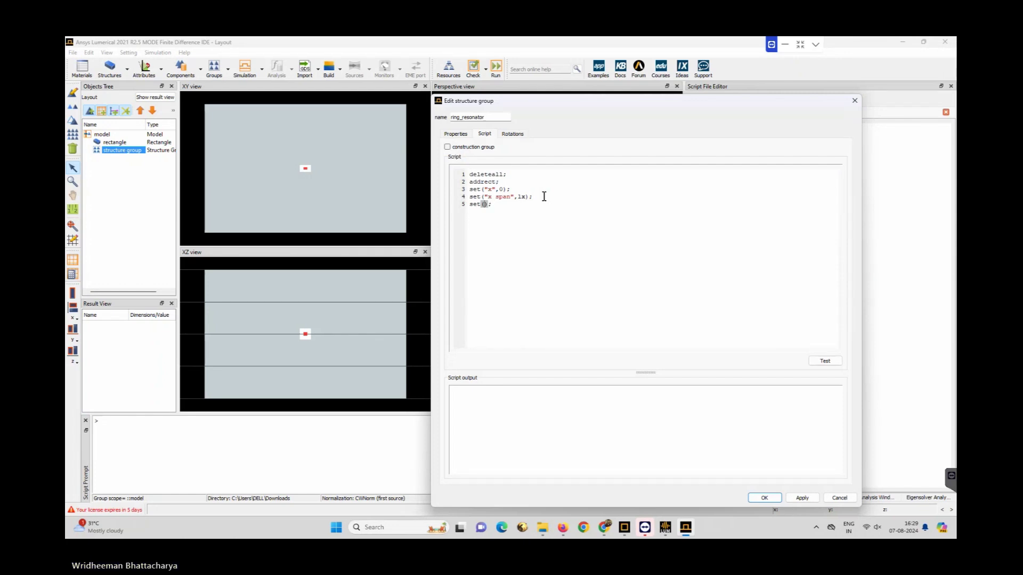
type("\"\"")
key("Left")
key("Left")
type("y span")
type("\",")
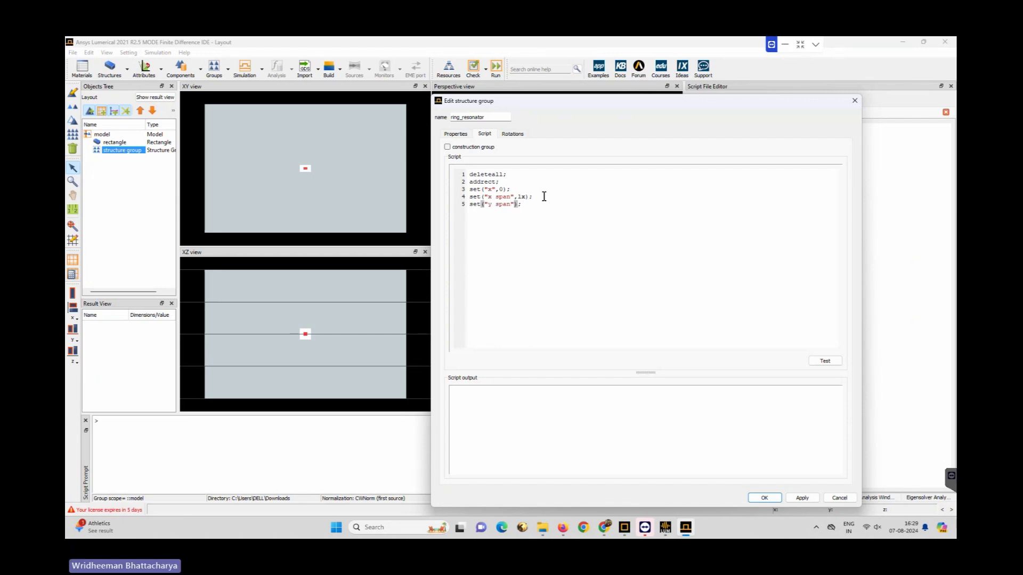
type(" base_width")
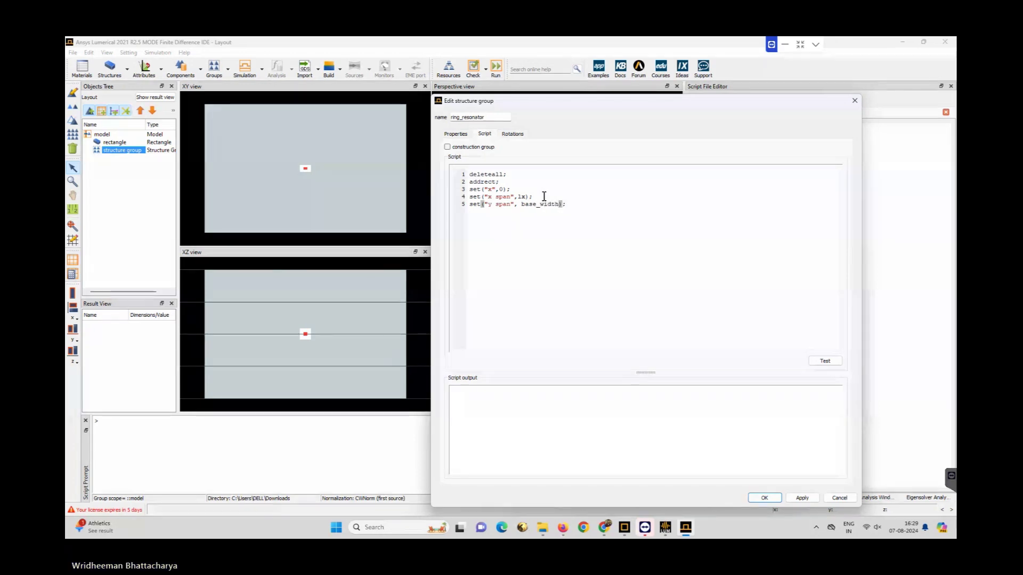
left_click(577, 203)
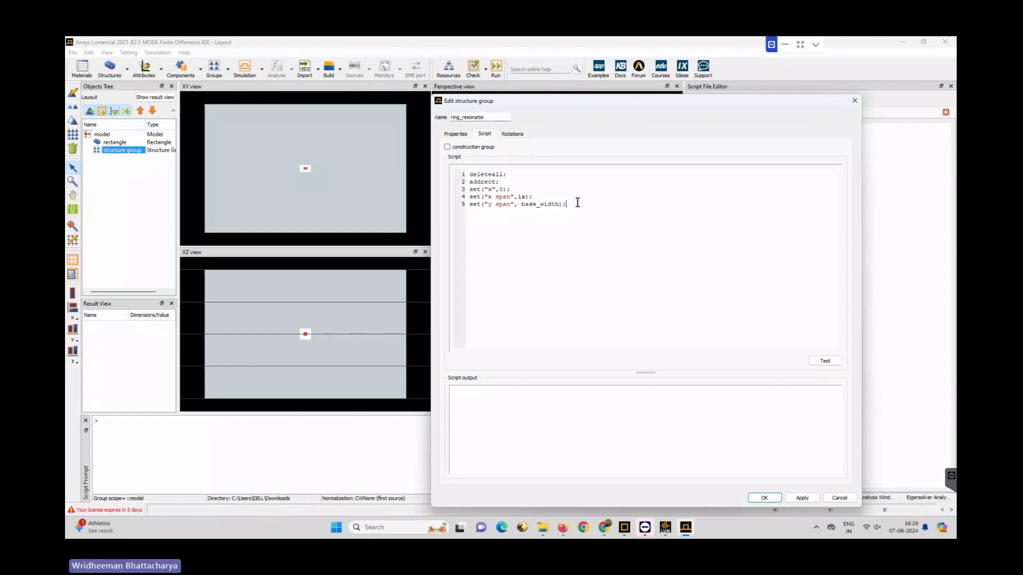
- Add the script line set("y",radius+gap+base_width); to position the scripted rectangle in y
key("Return")
type("set()")
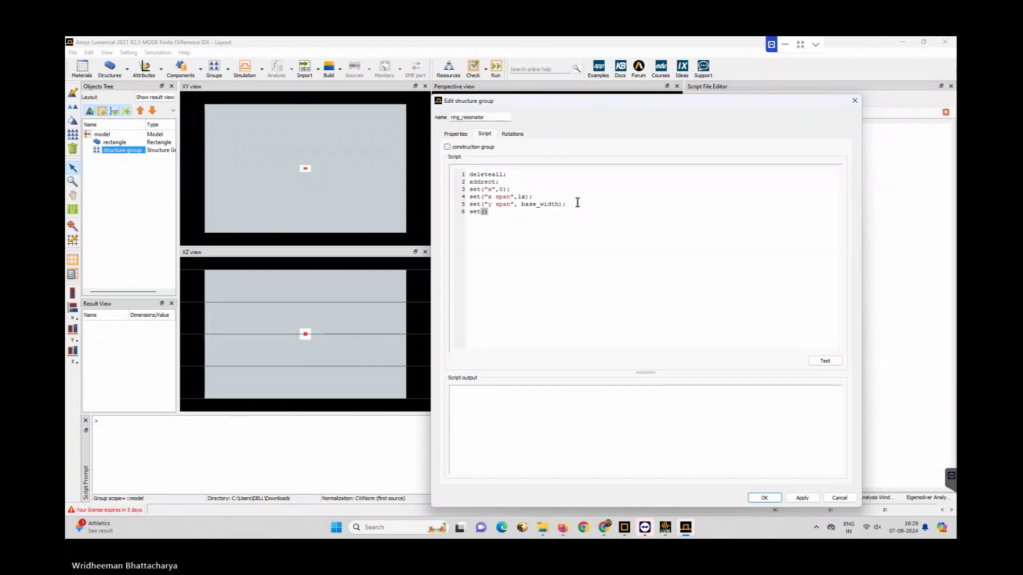
type(";")
type("\"\"")
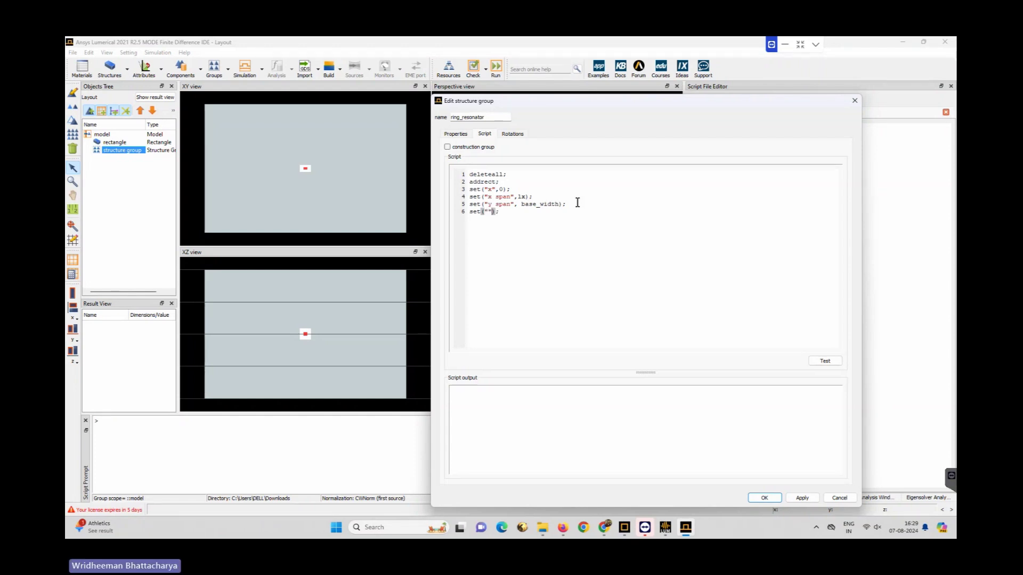
type("y")
key("Right")
type(",")
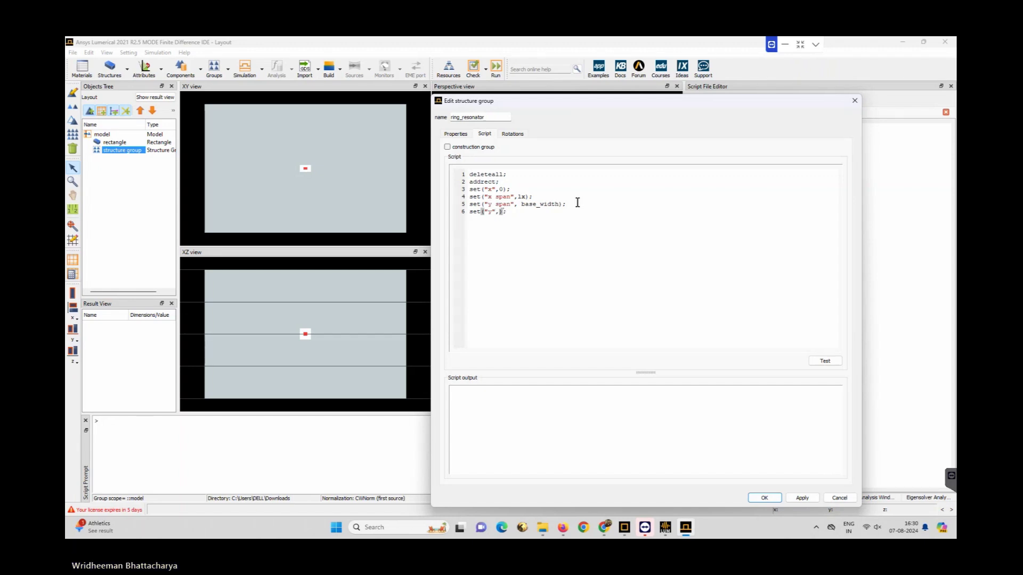
type("radius+")
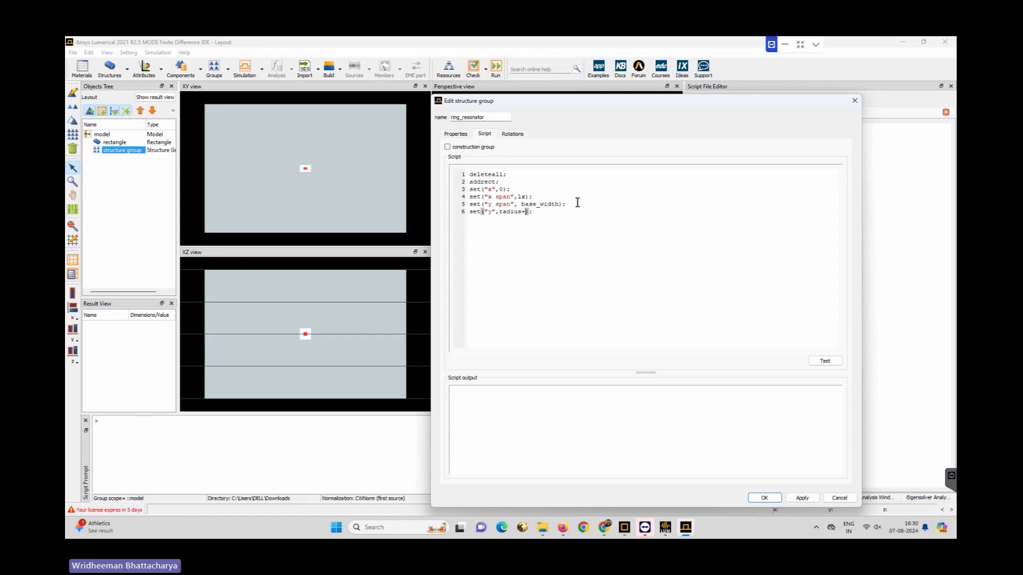
type("gap+base")
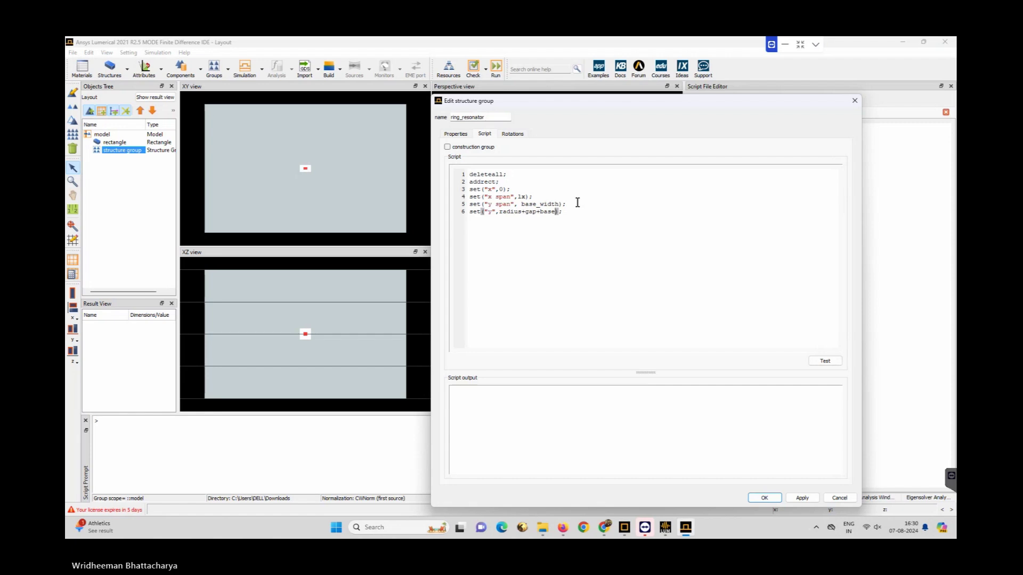
type("_width")
- Add the script line copy(0,-2*(radius+gap+base_width),0); to duplicate the rectangle on the opposite side in y
key("Return")
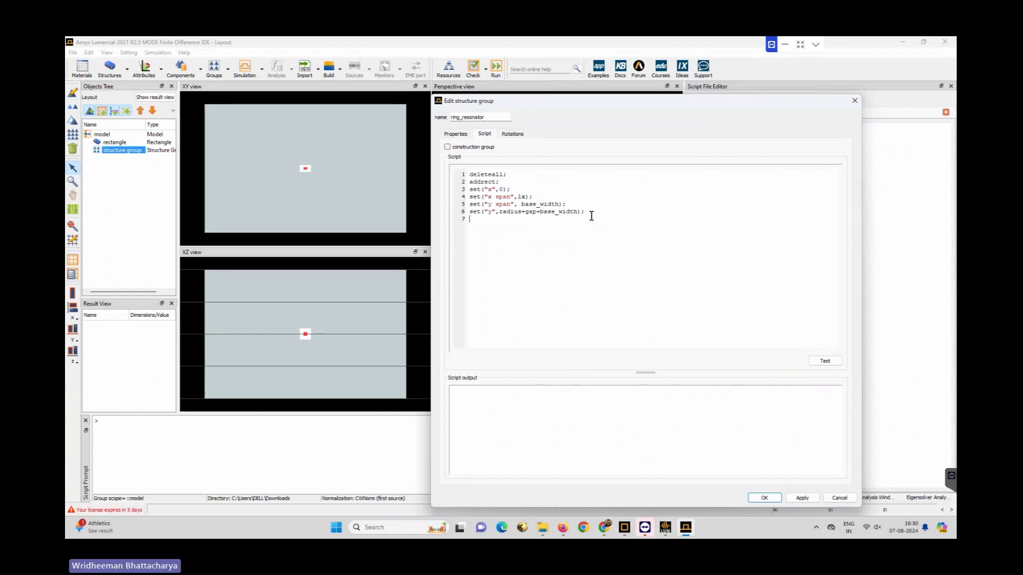
type("copy")
key("BackSpace")
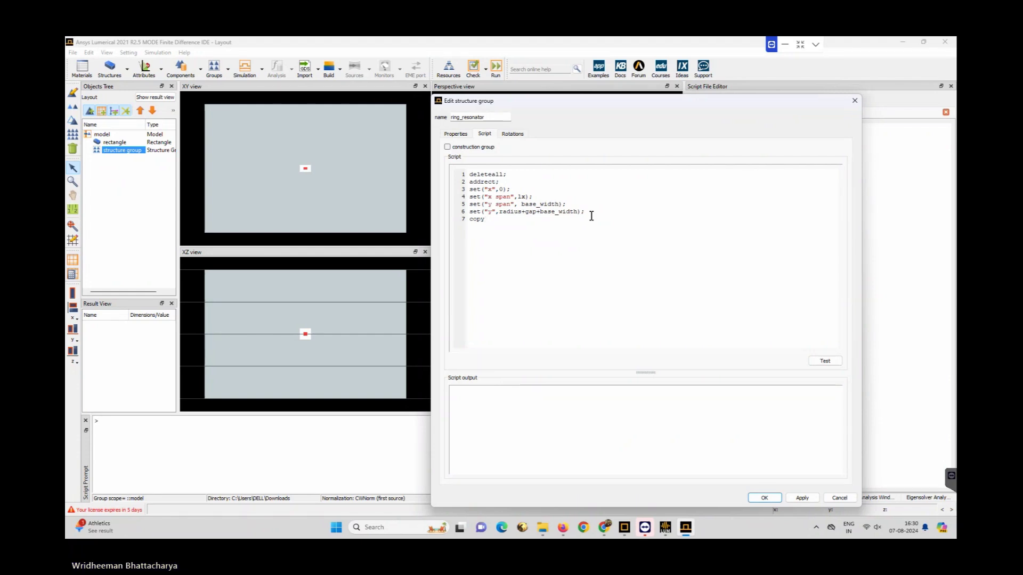
type("();")
key("Left")
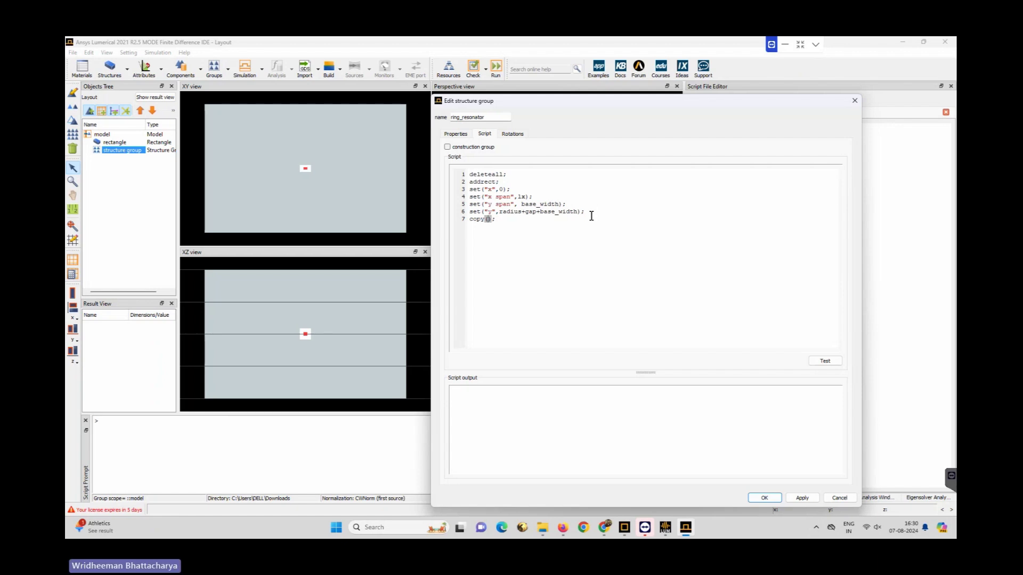
type("0,-2*(")
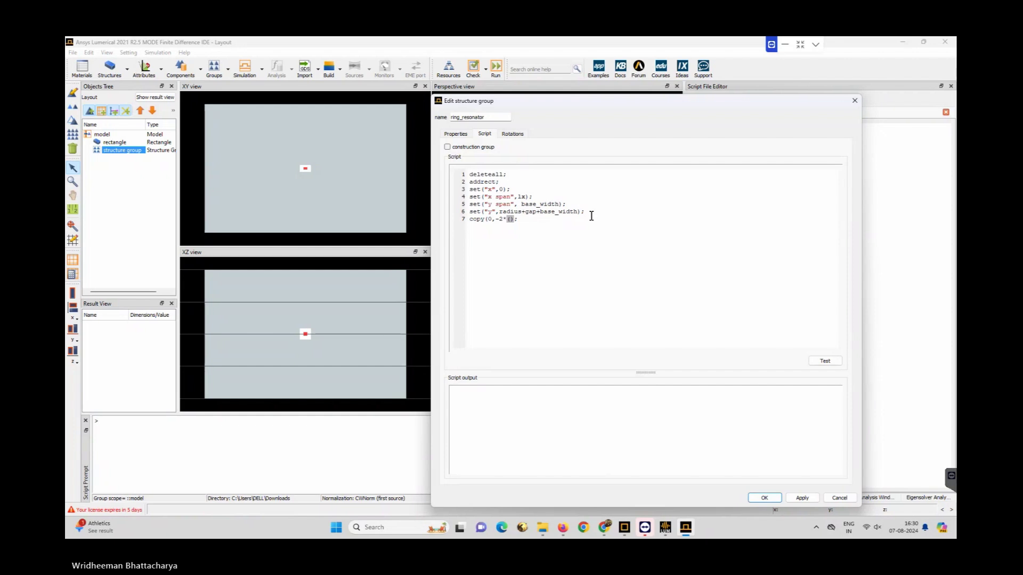
type("radius")
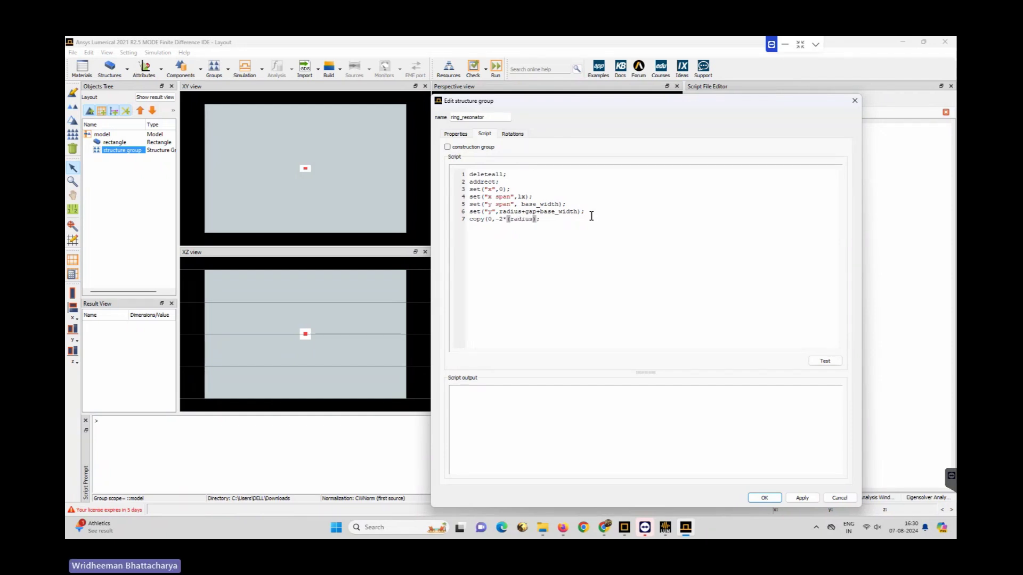
type("+")
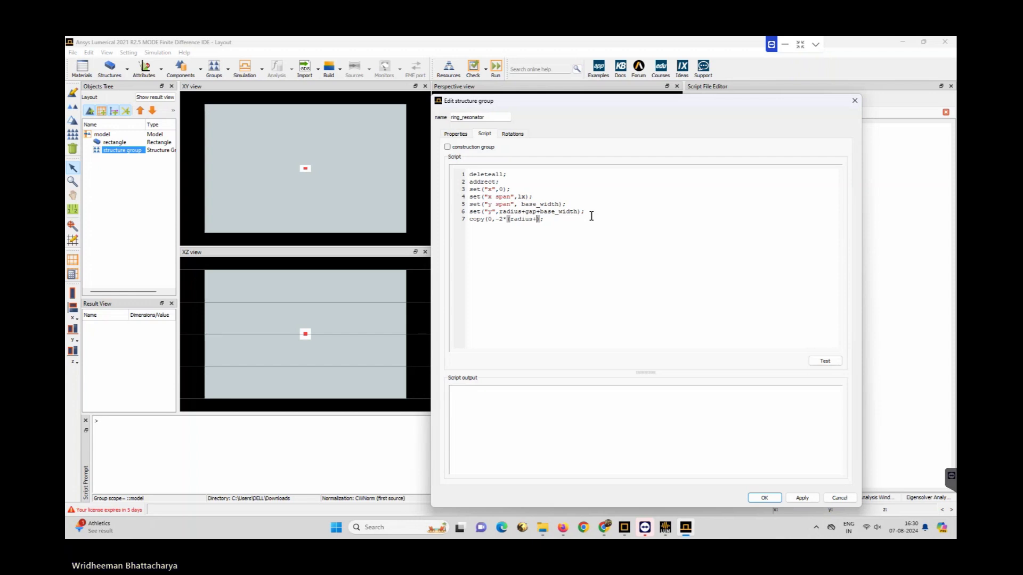
type("gap+")
type("base_w")
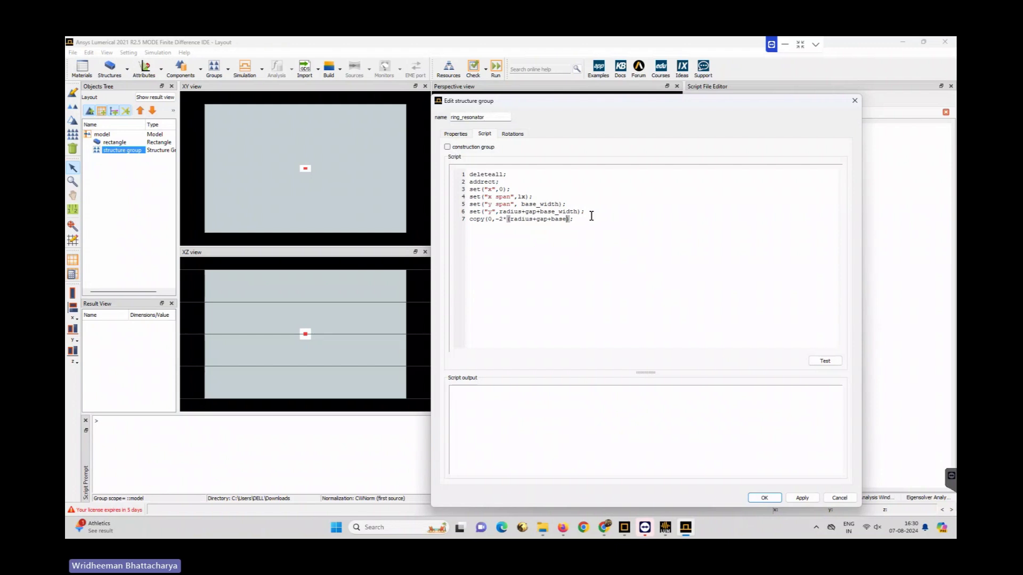
type("idth")
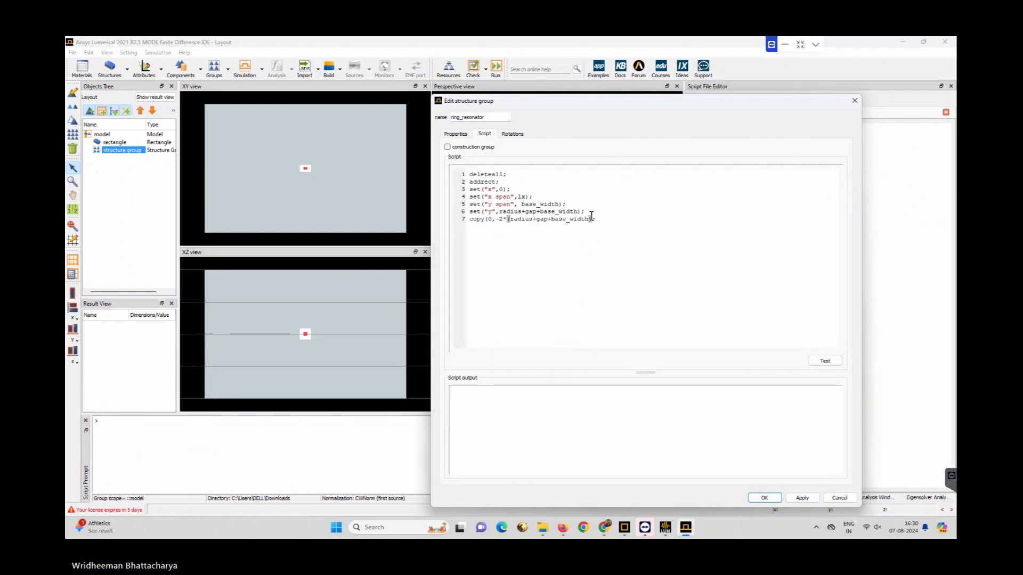
type("),0")
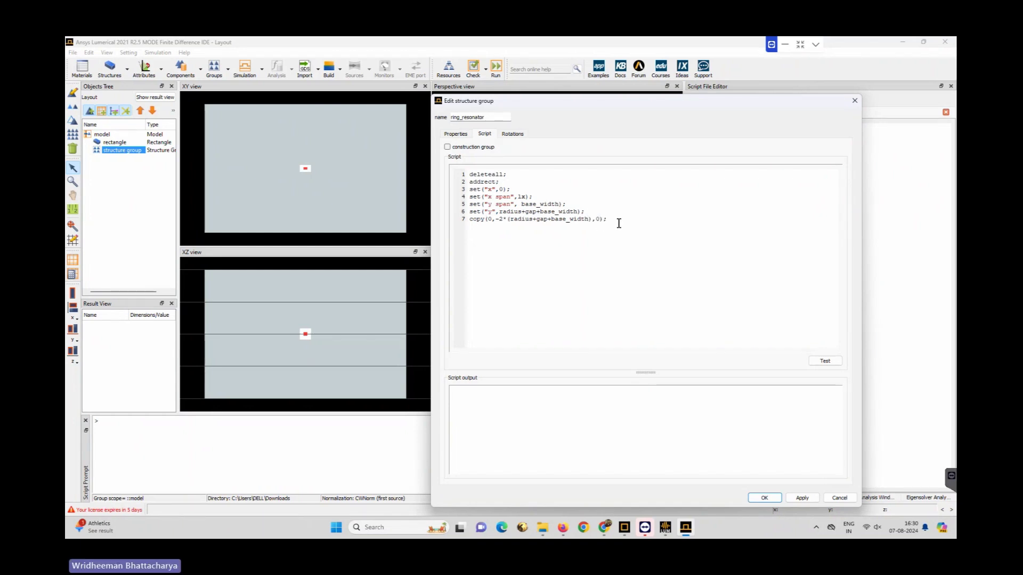
- After a blank line, add the script lines copy; and set("y",radius); for a rectangle at the ring radius
left_click(618, 217)
key("Return")
key("Return")
type("cop")
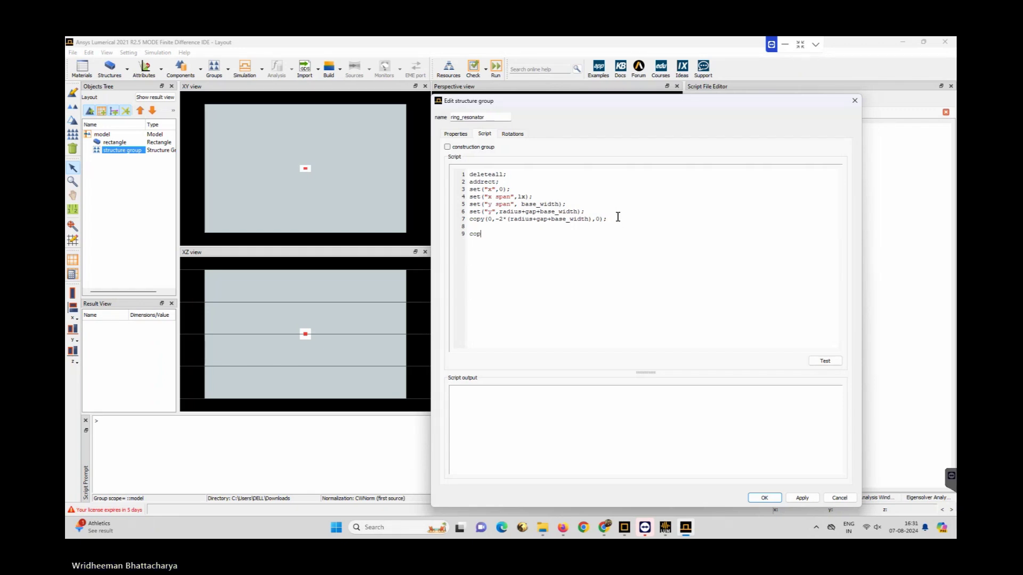
type("y;")
key("Return")
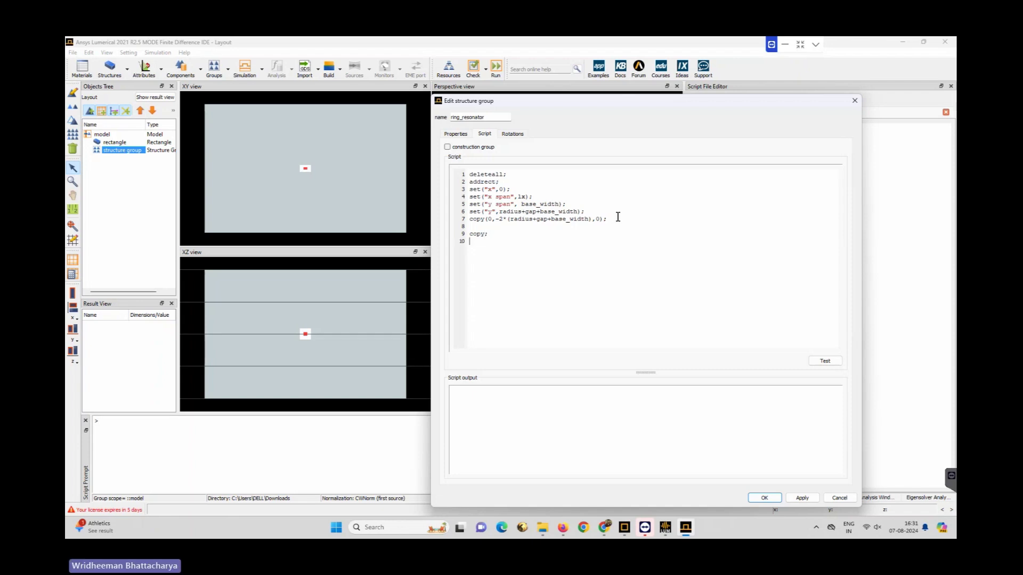
type("set")
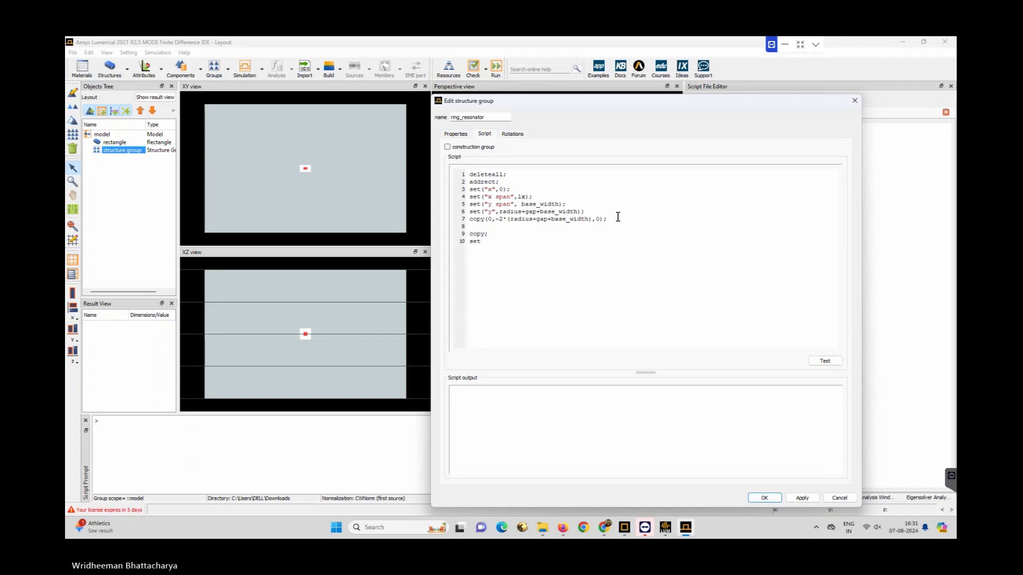
type("(")
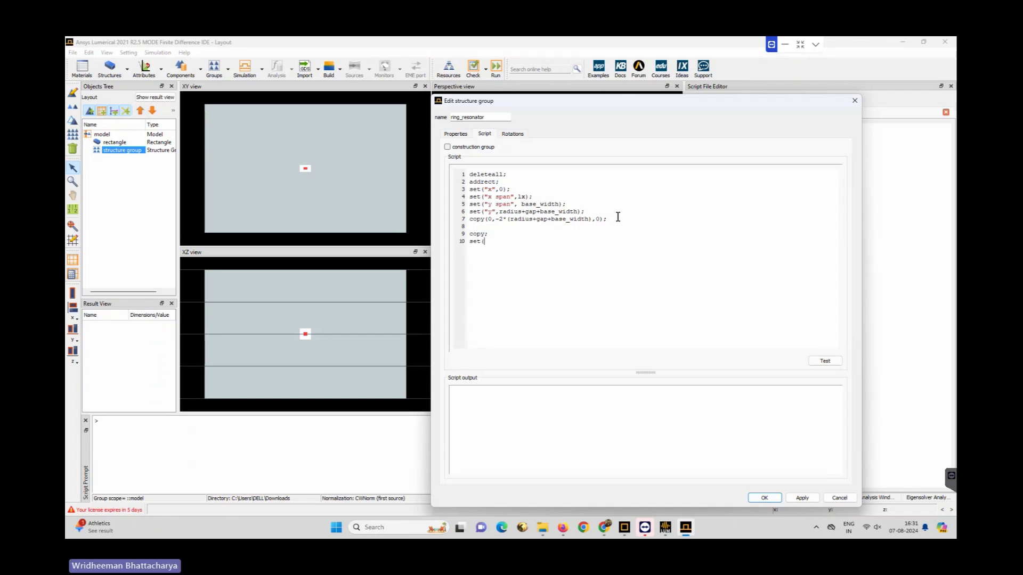
type("\"y")
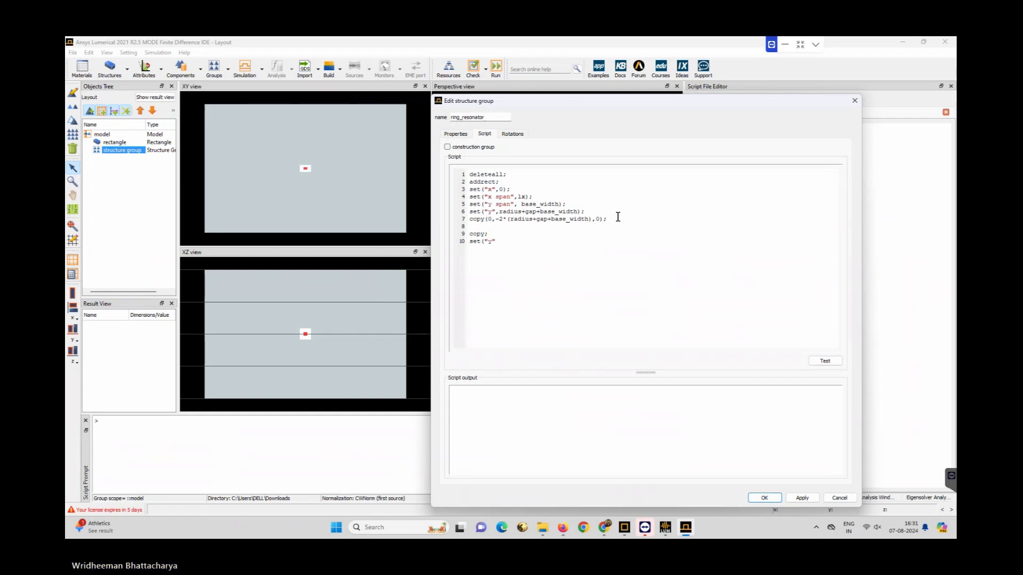
type("\",radius);")
- Add the script line set("x span",Lc); to define the copied rectangle's x span
key("Return")
type("s")
type("et(")
type("\"\"")
type("x")
type(" span")
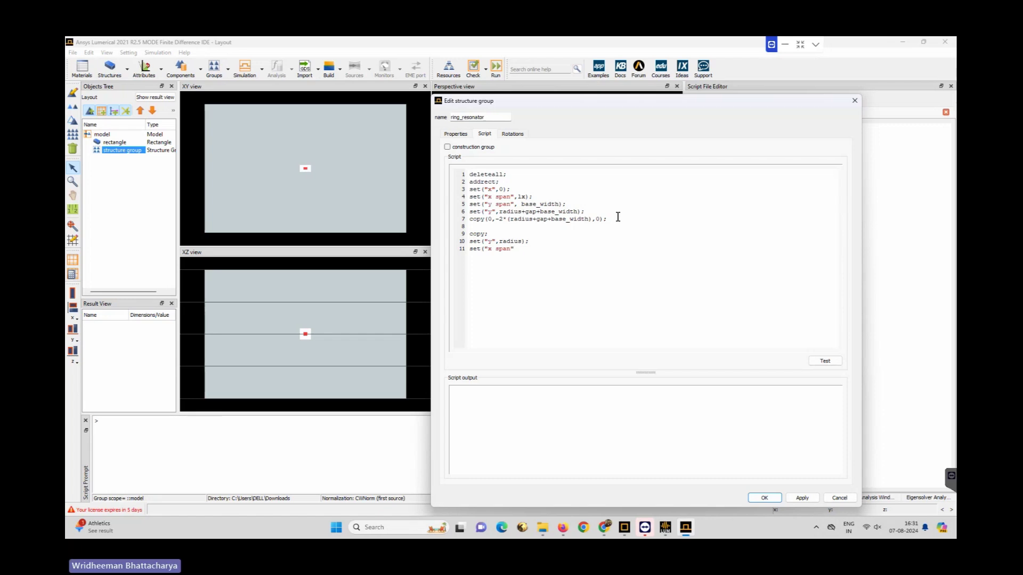
type(",Lc)")
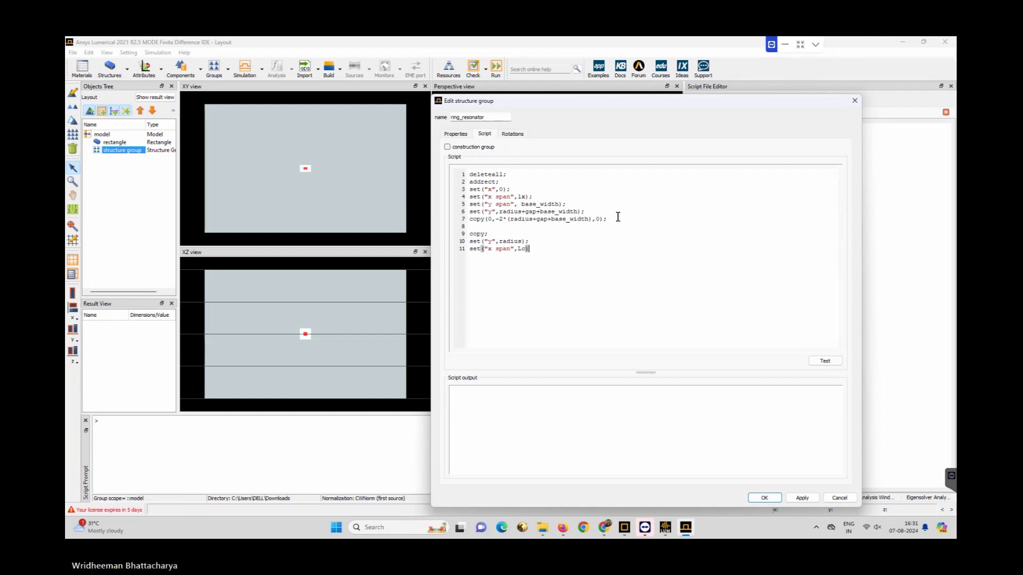
type(";")
- Add a separate script block with copy; and set("y",-radius); to place another rectangle at negative radius
type("cop")
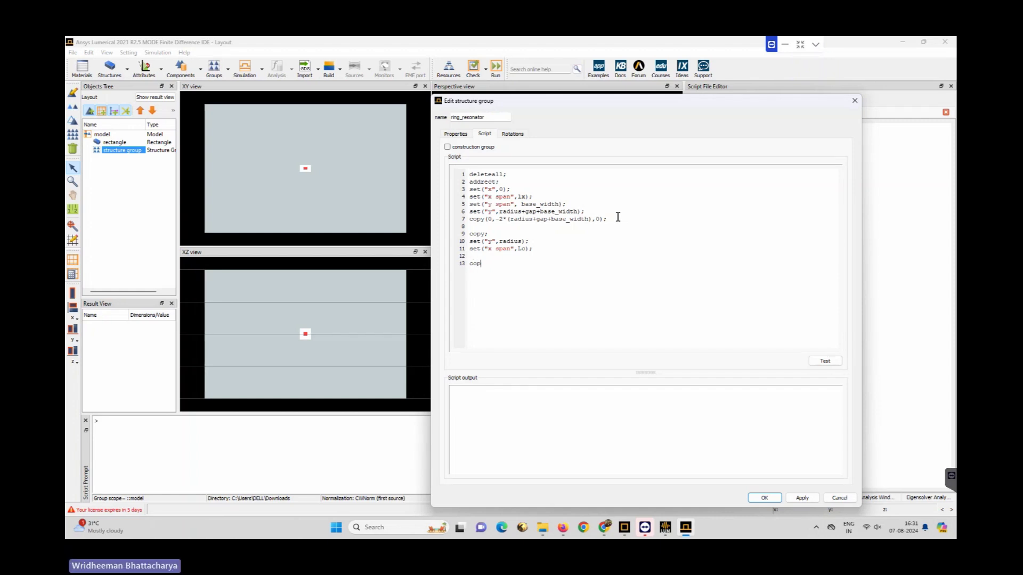
type("y")
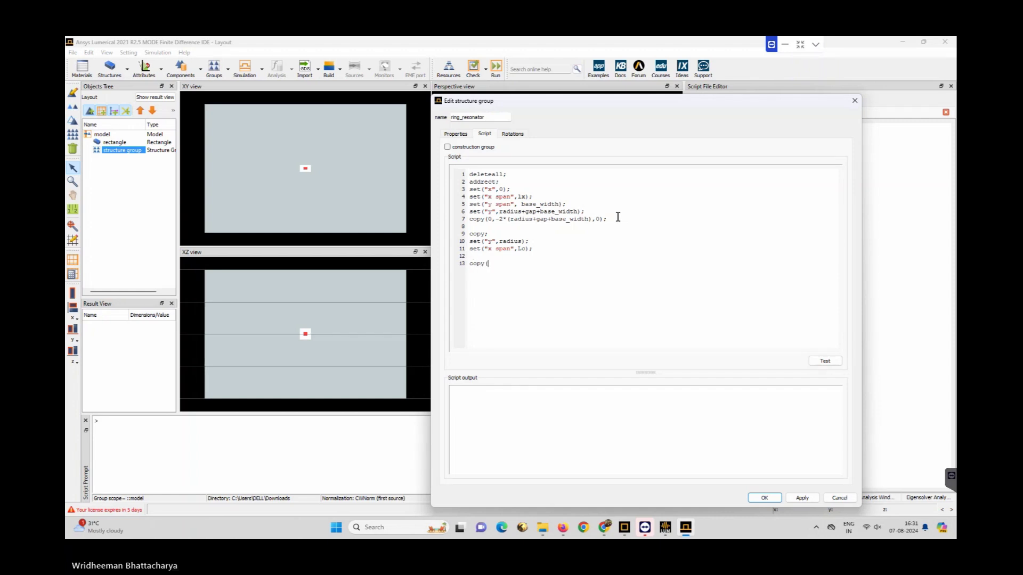
type("(")
key("BackSpace")
type("; ")
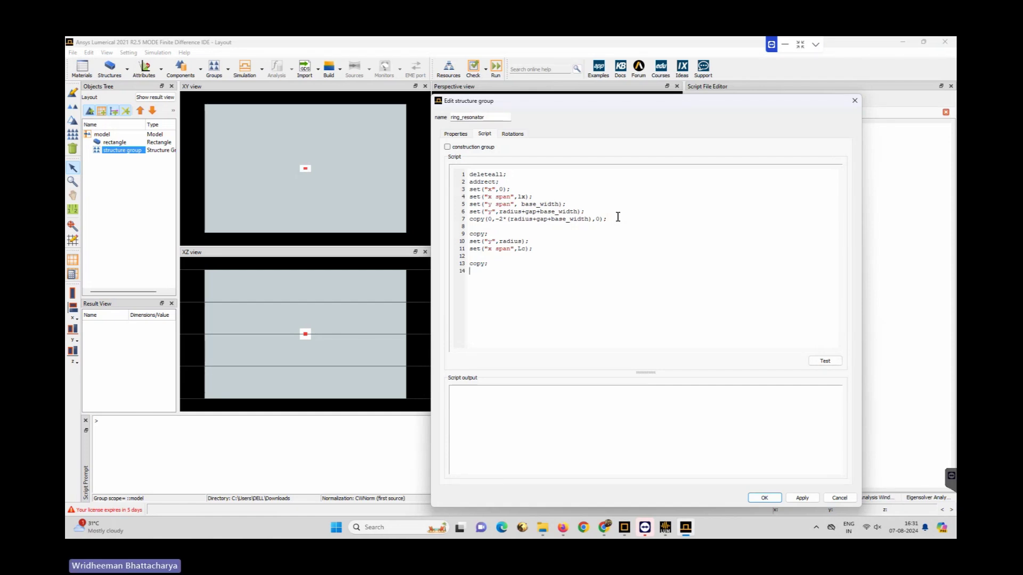
type("set(")
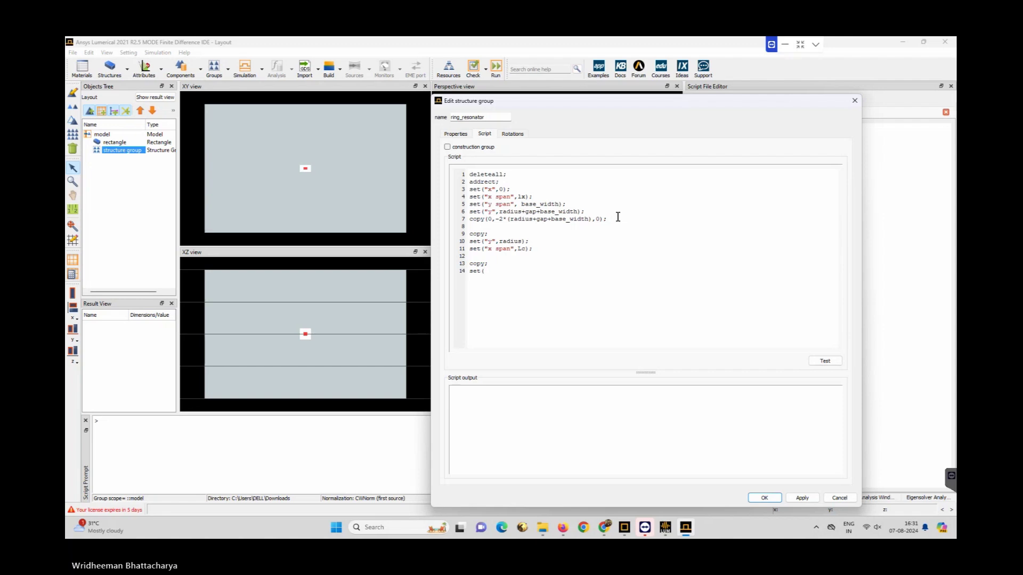
type("\"y\",-radius")
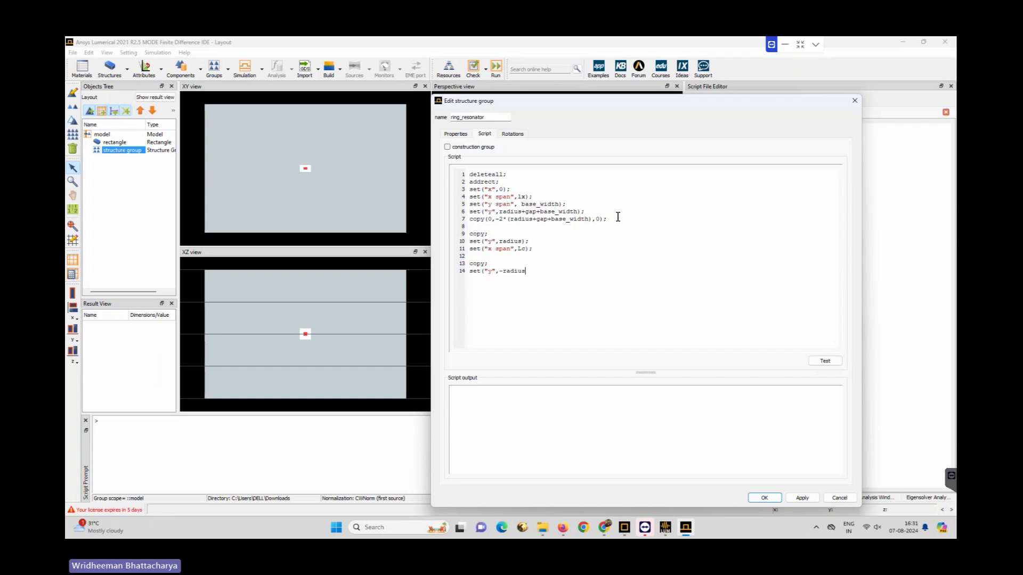
type(");")
- Start a new script block with addring; and set("theta start",-90); to define the ring section's start angle
type("addring")
type(";")
key("Return")
type("set(\"")
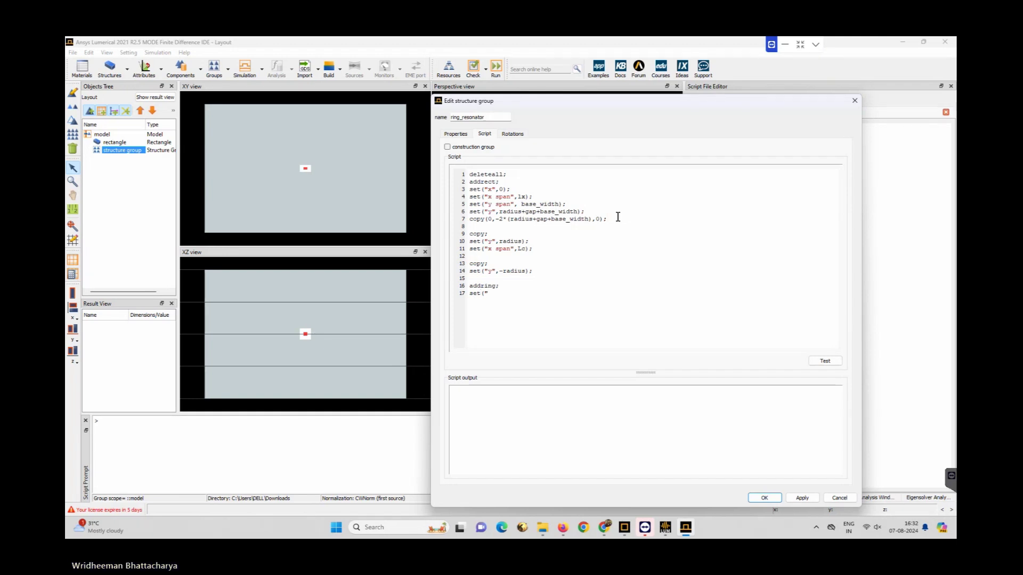
type("theta s")
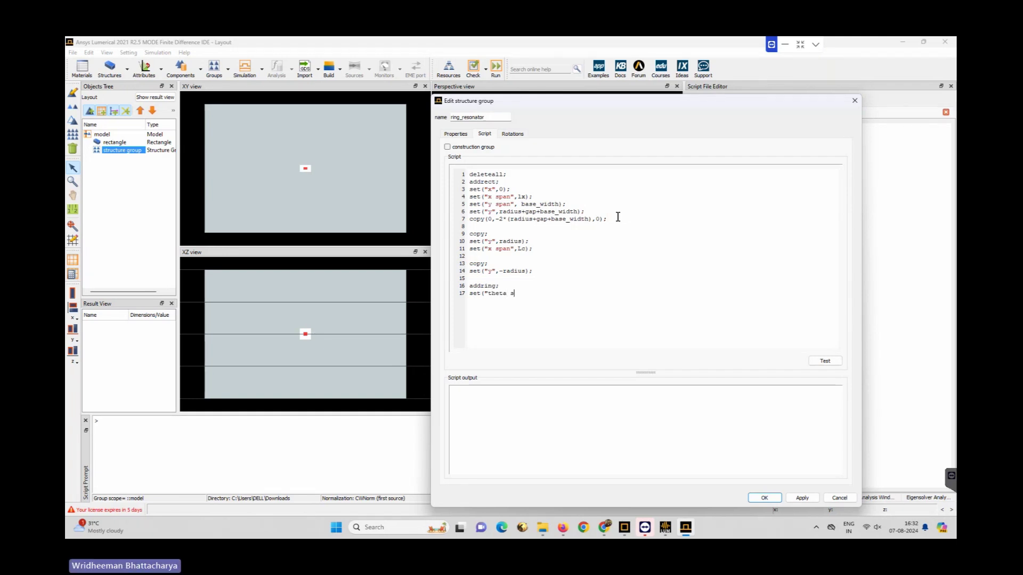
type("tart")
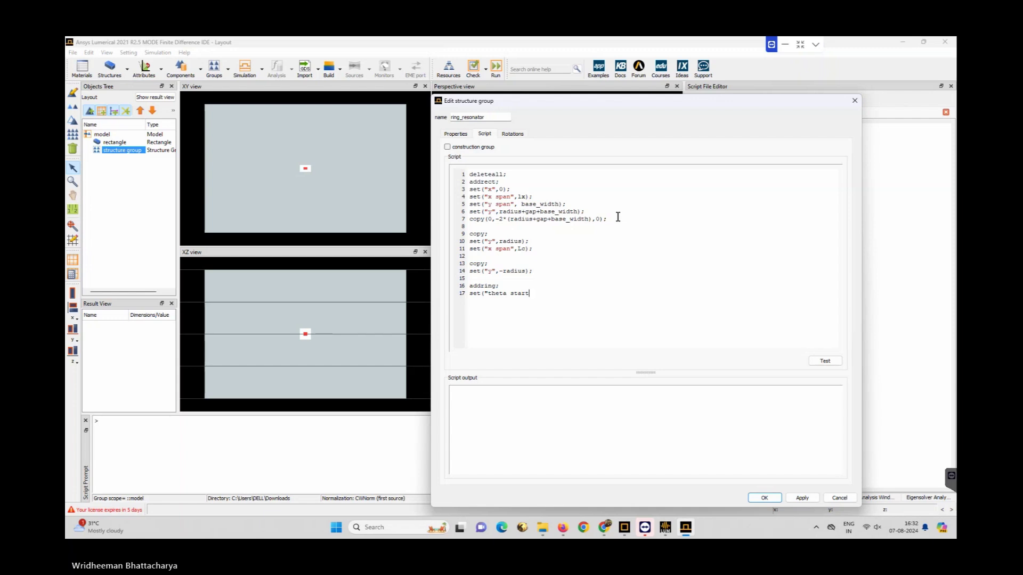
type("\",-90);")
- Duplicate the theta start line below itself and change the duplicate to set("theta start",90);
key("Return")
type("set")
left_click_drag(556, 293, 470, 293)
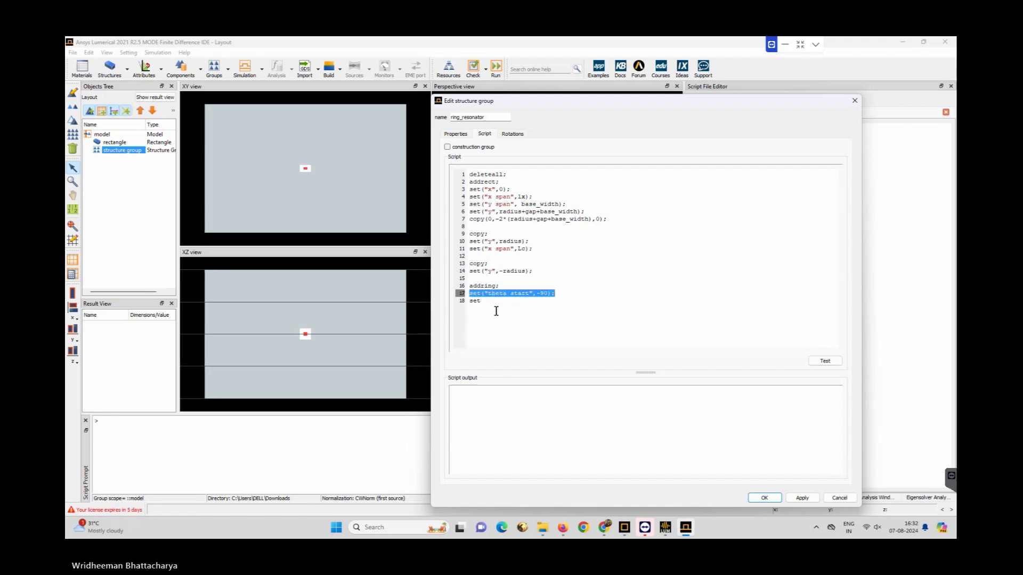
key("ctrl+c")
left_click(462, 301)
key("ctrl+v")
left_click(540, 300)
key("BackSpace")
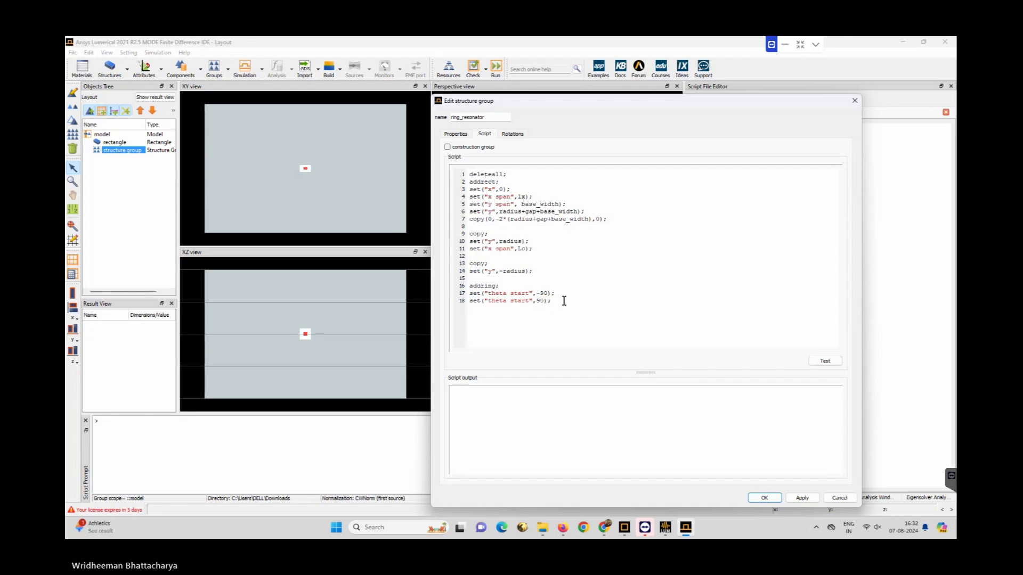
left_click(561, 301)
- Add the script line set("inner radius",radius-base_width/2); below the ring's theta lines
triple_click(476, 303)
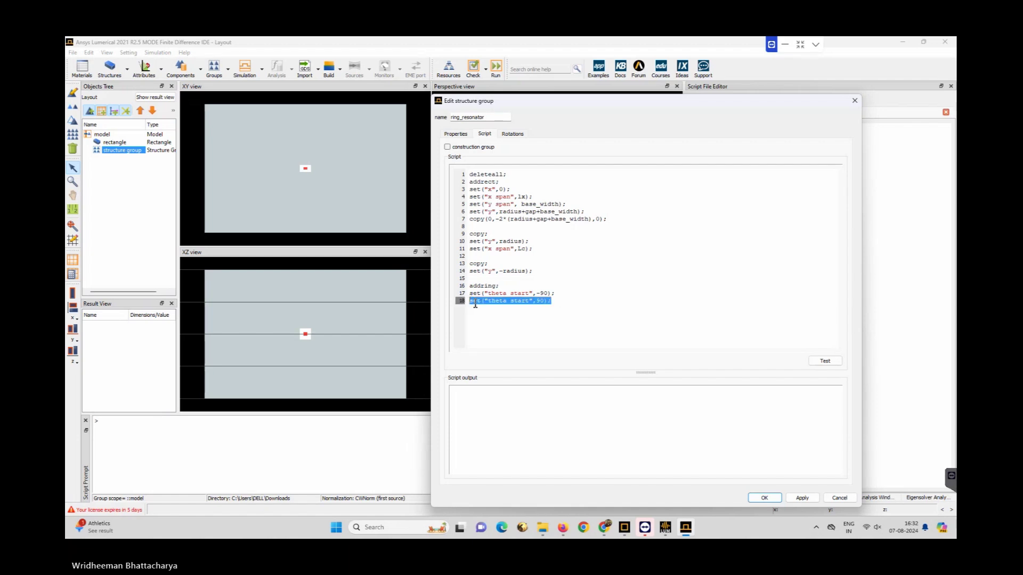
left_click(554, 305)
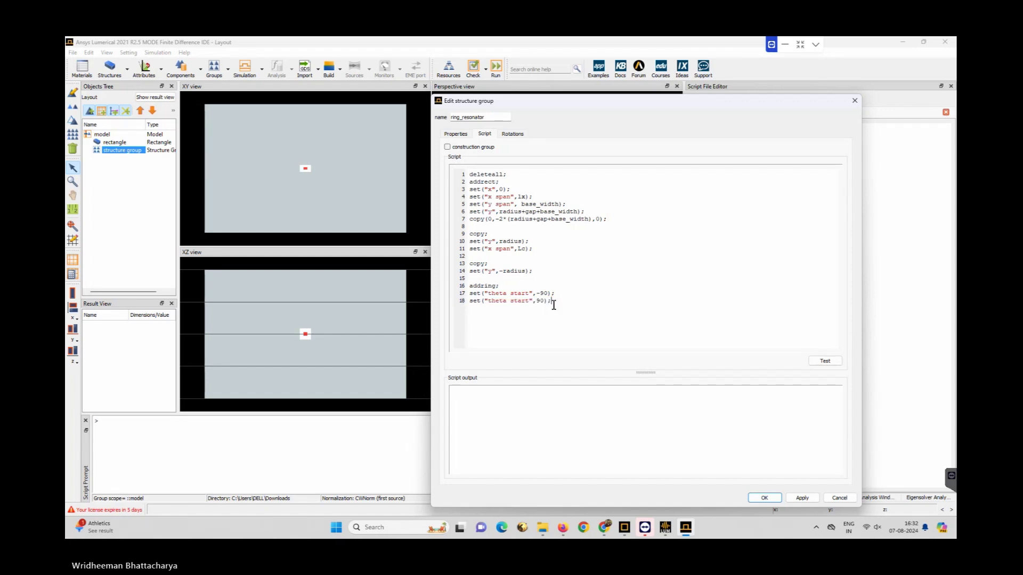
key("Return")
key("ctrl+v")
left_click_drag(488, 308, 530, 309)
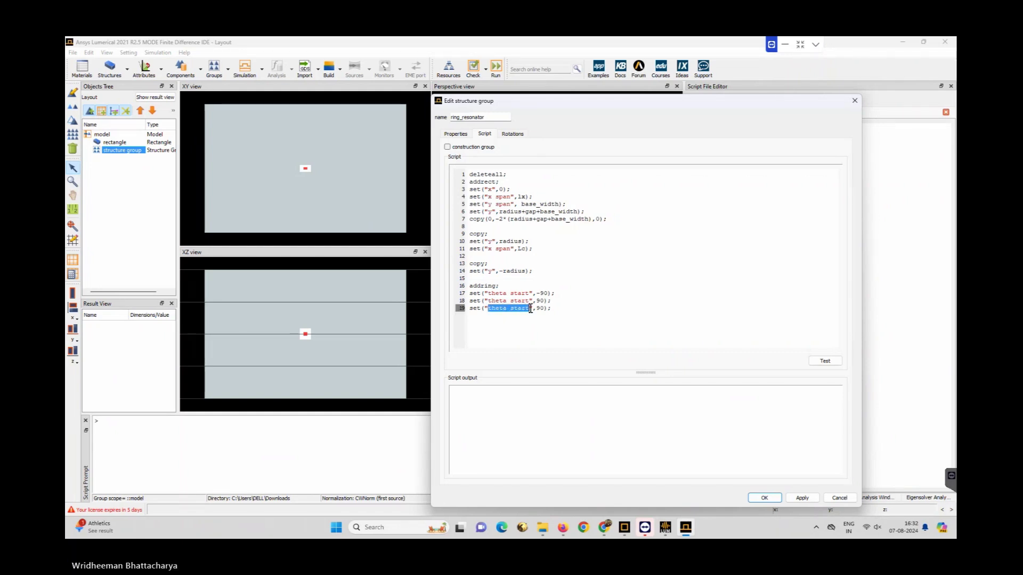
type("inner ra")
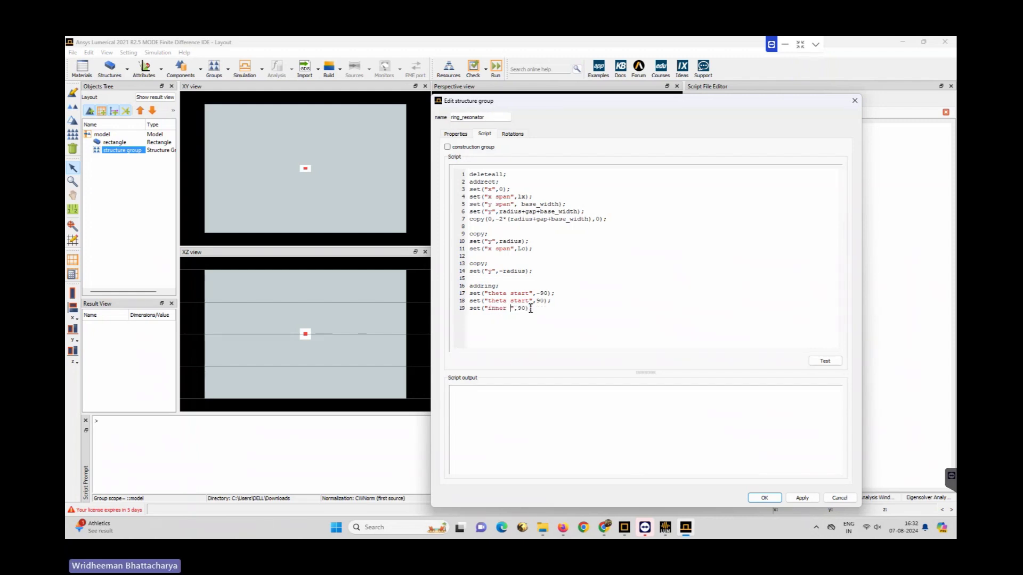
type("dius")
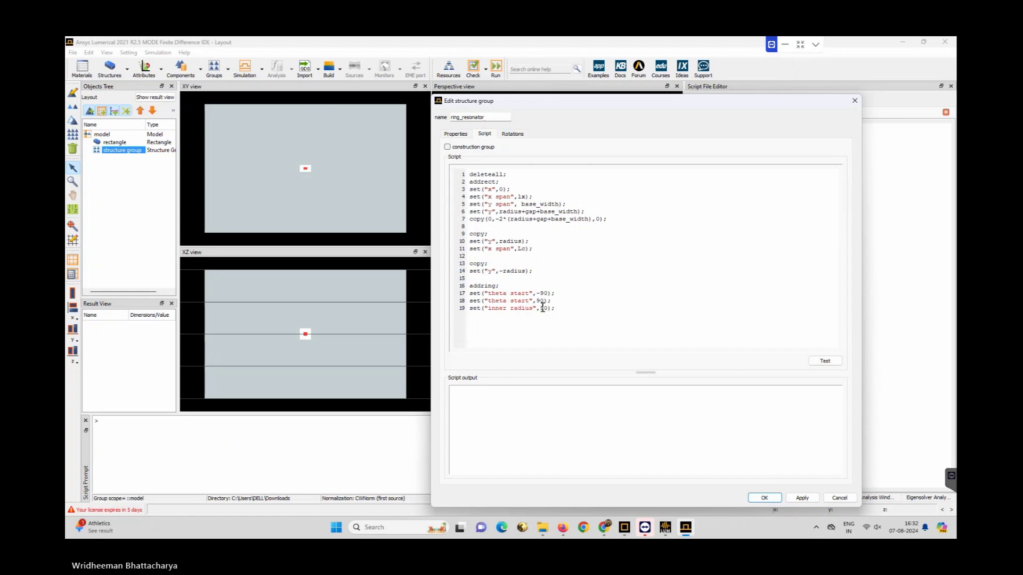
double_click(543, 308)
type("radius-base_width/2")
- Duplicate the inner radius line and edit the duplicate to set("outer radius",radius+base_width/2);
left_click_drag(621, 308, 562, 308)
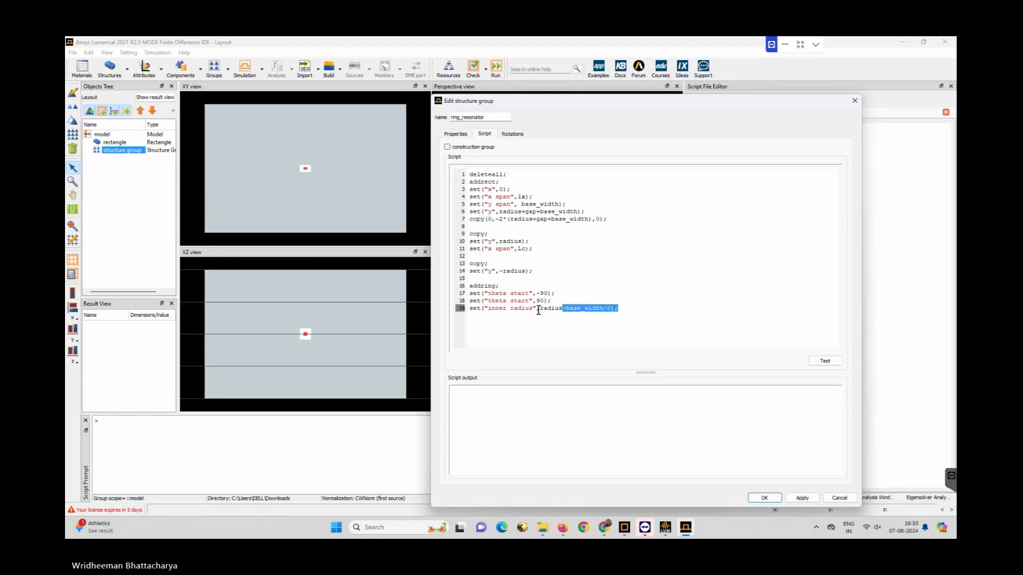
left_click(538, 310)
triple_click(476, 309)
left_click(618, 309)
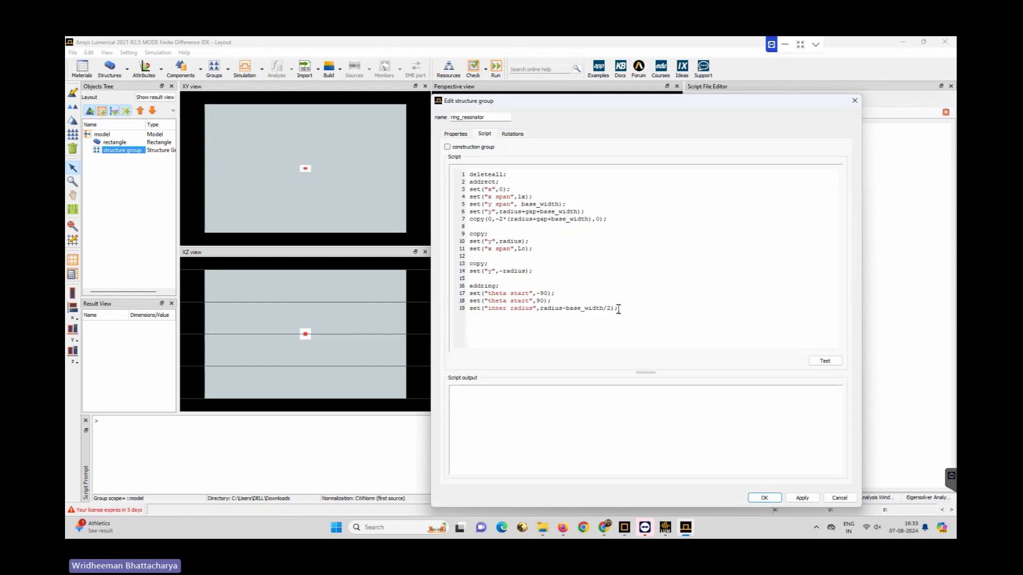
key("Return")
key("ctrl+v")
double_click(500, 317)
type("outer")
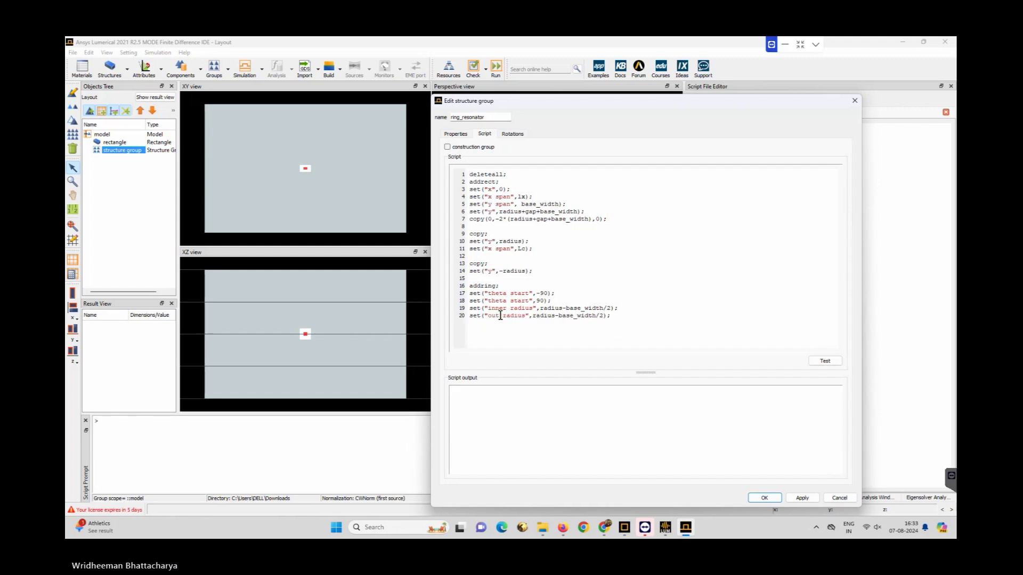
left_click(566, 314)
key("BackSpace")
type("+")
- Add the script line set("x",Lc/2); to place the first ring section
left_click(637, 317)
key("Return")
type("set")
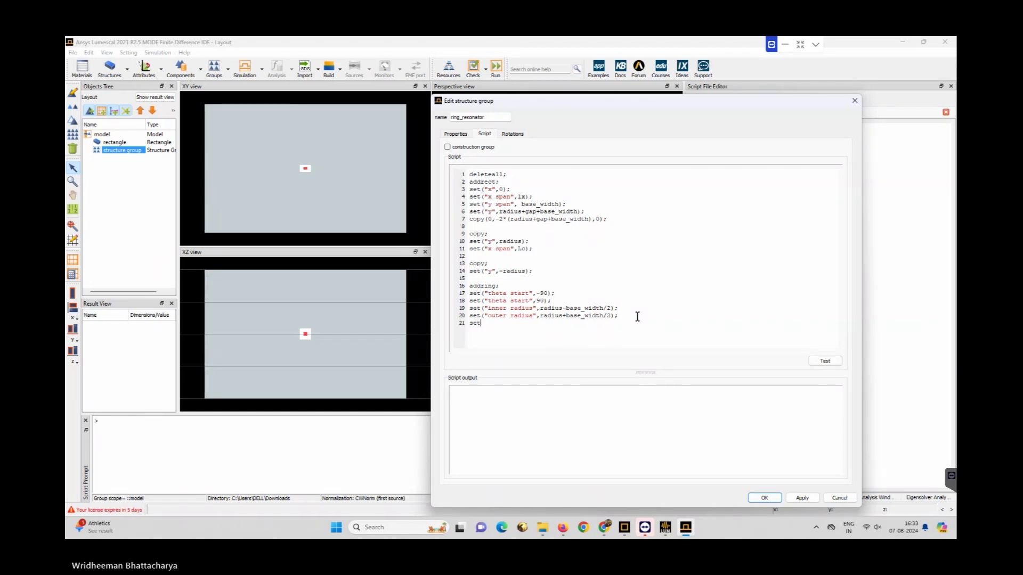
type("();")
key("Left")
type("\"\"")
key("Left")
type("x\",Lc/2")
- After a blank line, add copy; and duplicate the first ring's two theta start lines beneath it
left_click(528, 323)
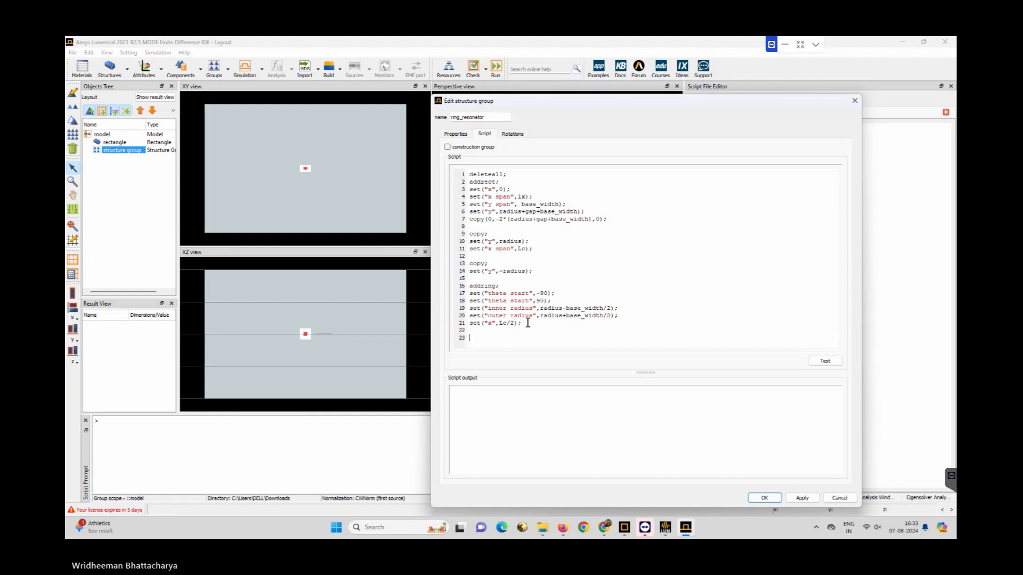
type("copy")
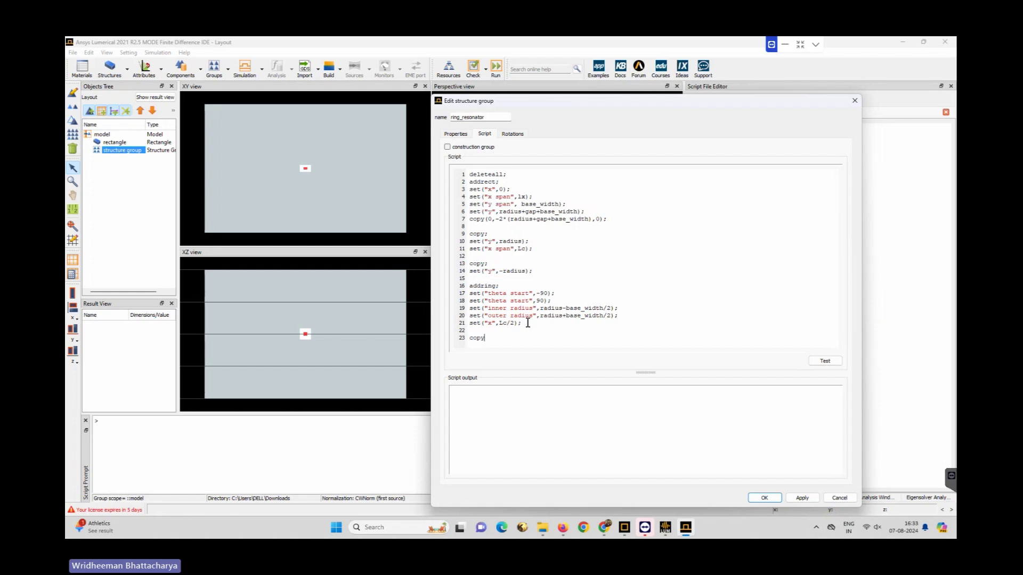
type(";")
key("Return")
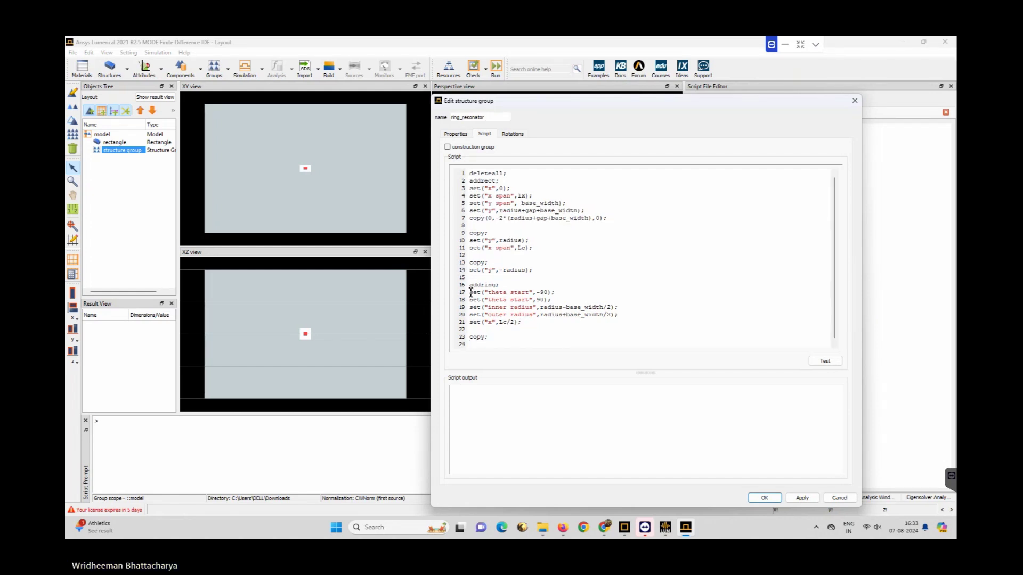
left_click_drag(469, 292, 551, 301)
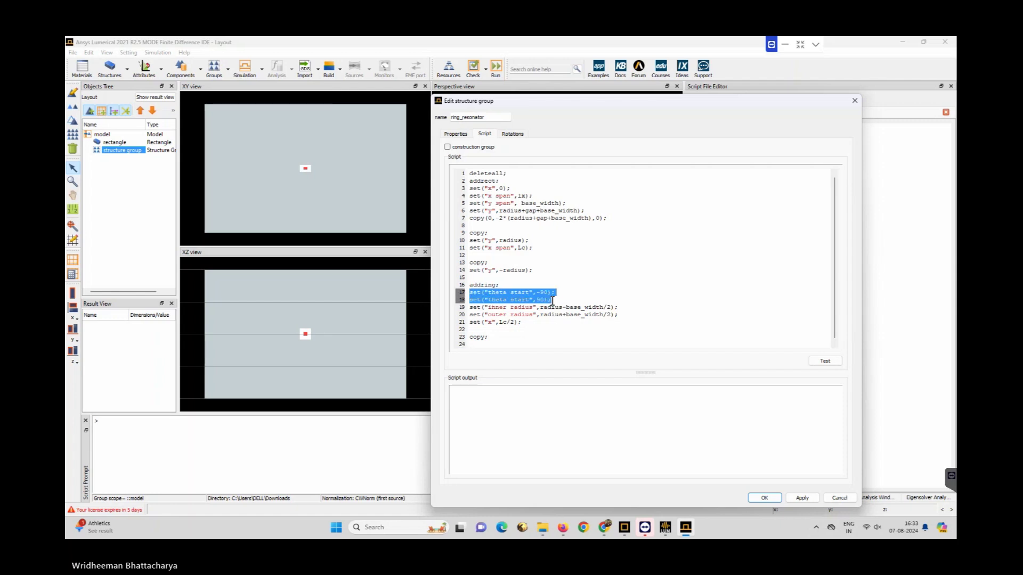
left_click(492, 338)
key("Return")
key("ctrl+v")
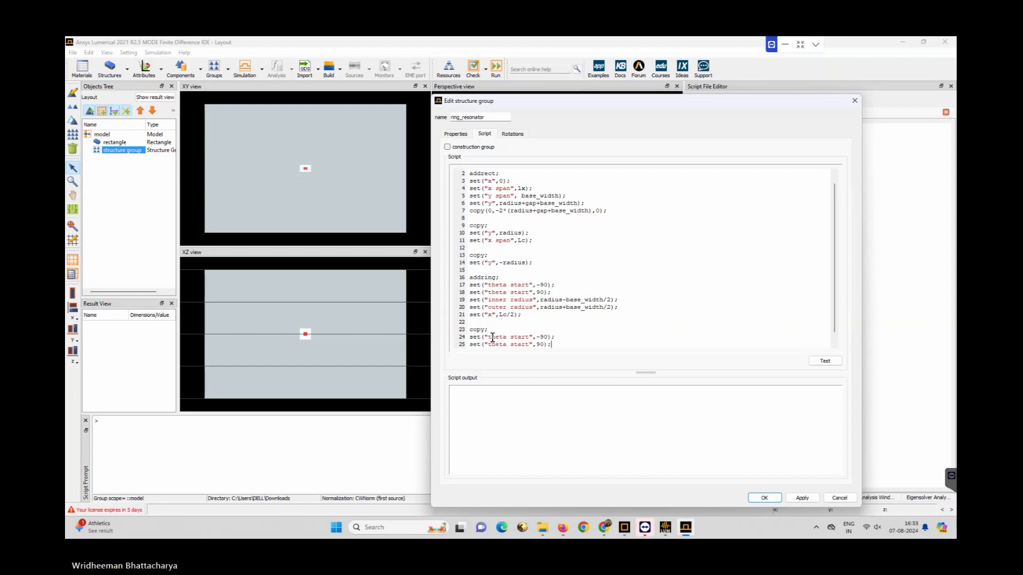
- Set the theta start values in the copied ring's two lines to 90 and 270
left_click(541, 337)
key("BackSpace")
left_click(540, 345)
key("BackSpace")
type("27")
- Reuse the rectangle's x line to add set("x",-Lc/2); at the end of the copied ring's block
left_click_drag(470, 181, 510, 180)
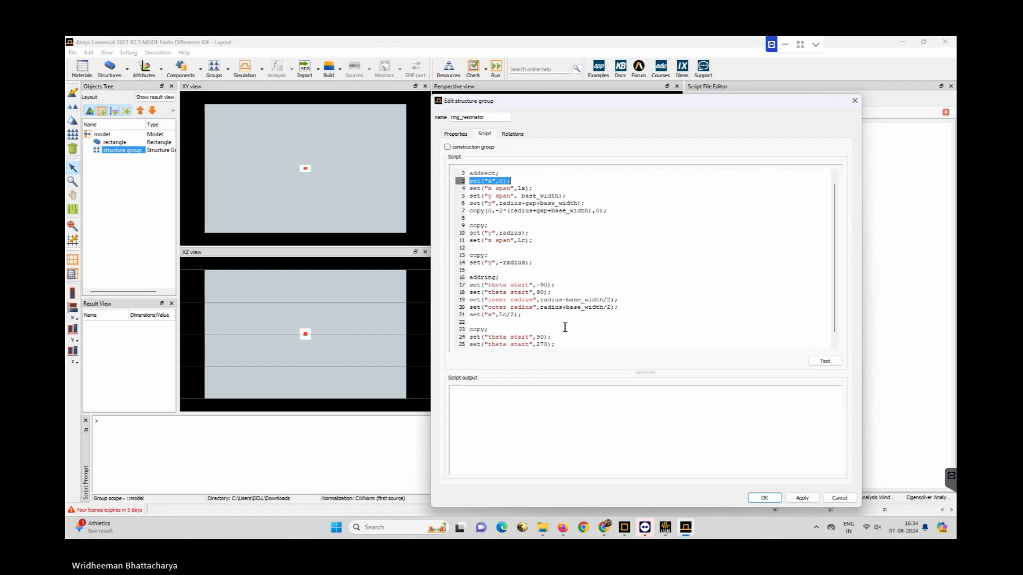
left_click(567, 344)
key("Return")
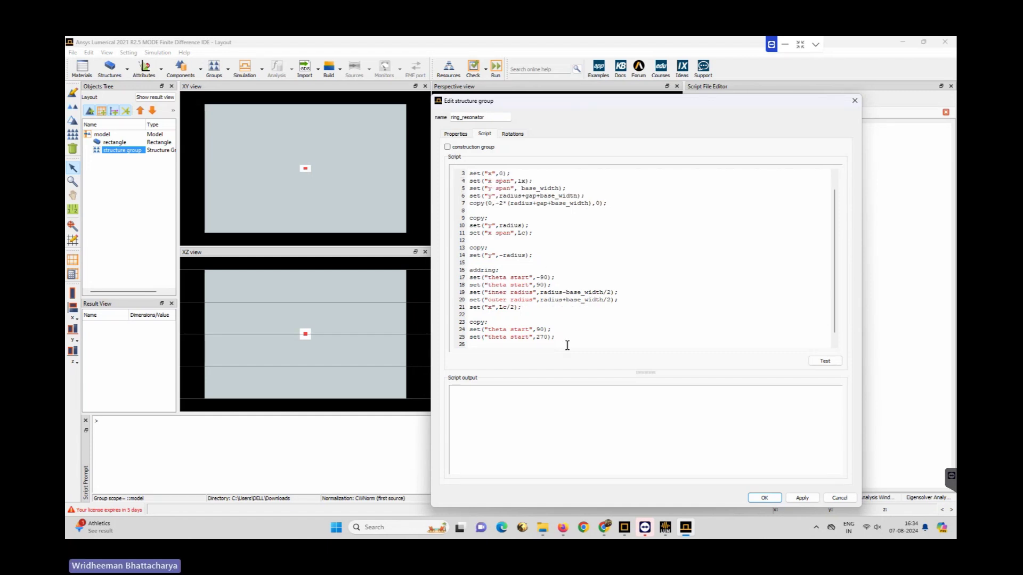
key("ctrl+v")
double_click(501, 344)
key("BackSpace")
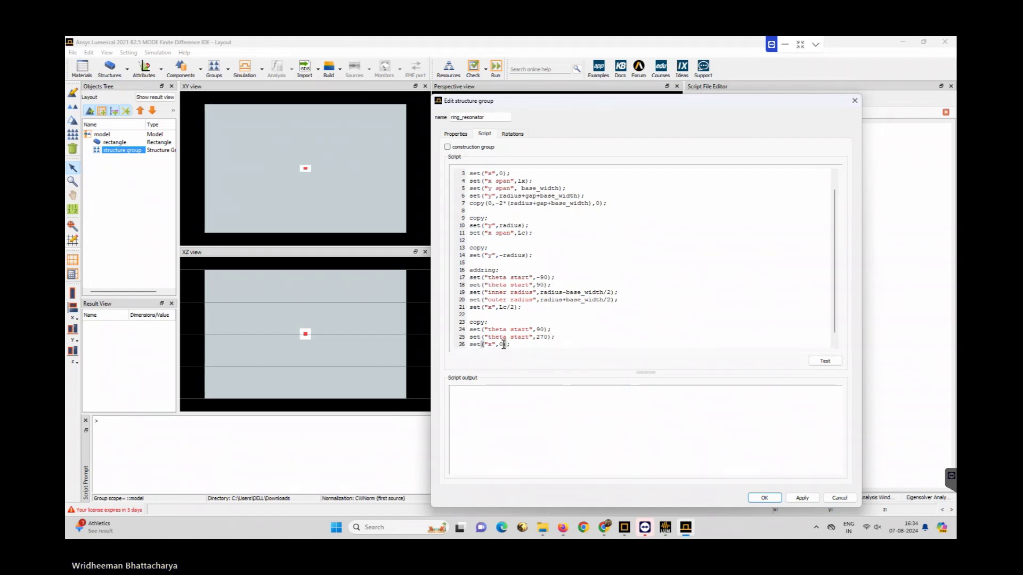
type("-Lc/2")
left_click(541, 347)
- After a blank line, add selectall; and set("material",material); to assign the material to every structure
key("Return")
key("Return")
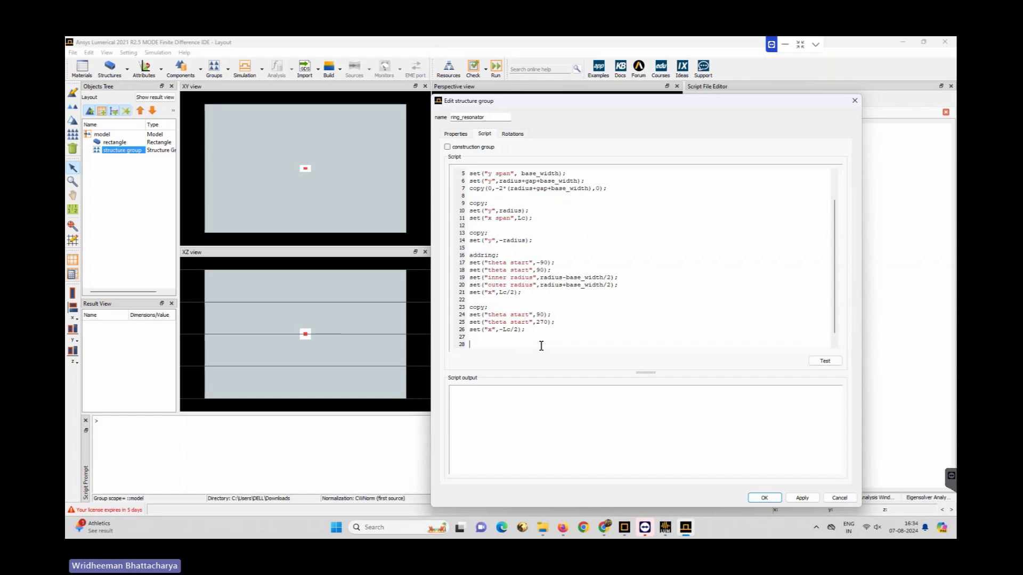
type("selectall;")
key("Return")
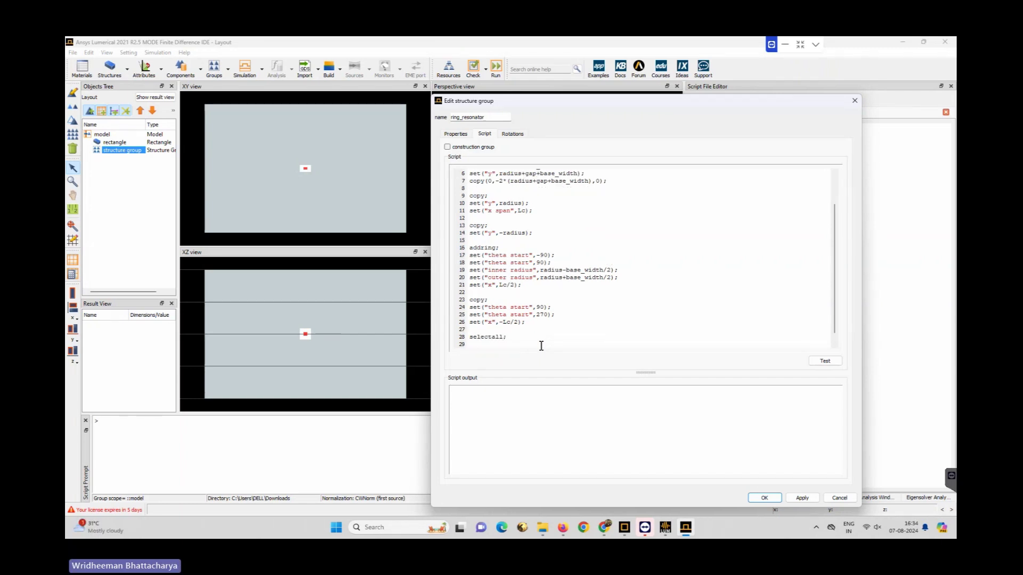
type("set")
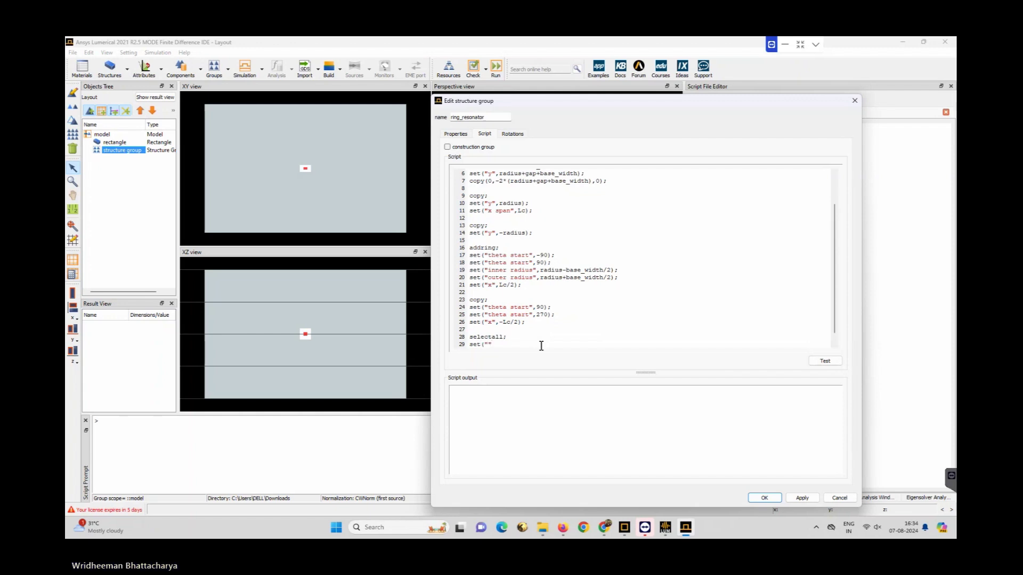
type("(\"material\",material")
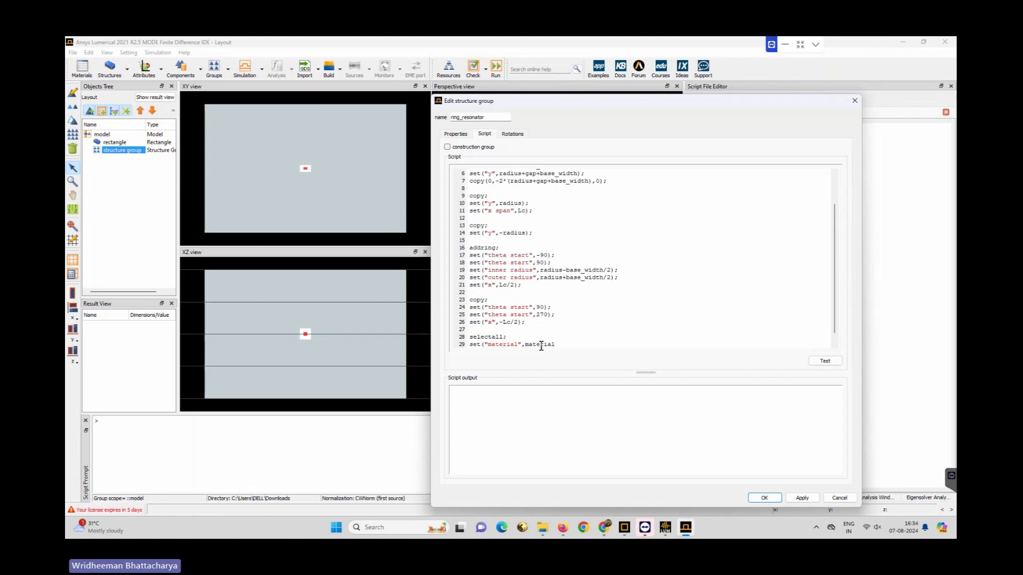
type(");")
key("Return")
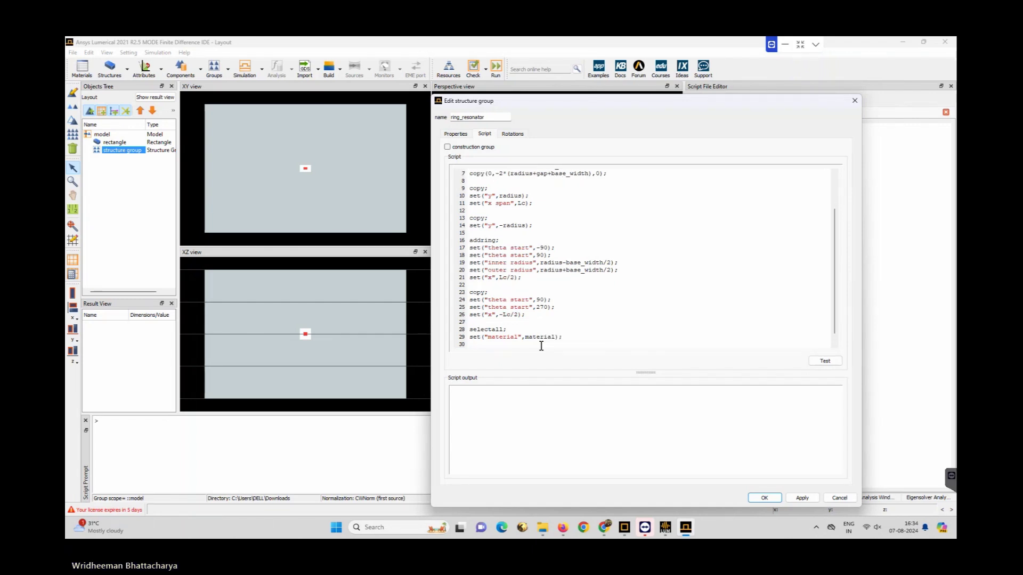
- Open a conditional block with the script line if(material=="<Object defined dielectric>"){
type("if")
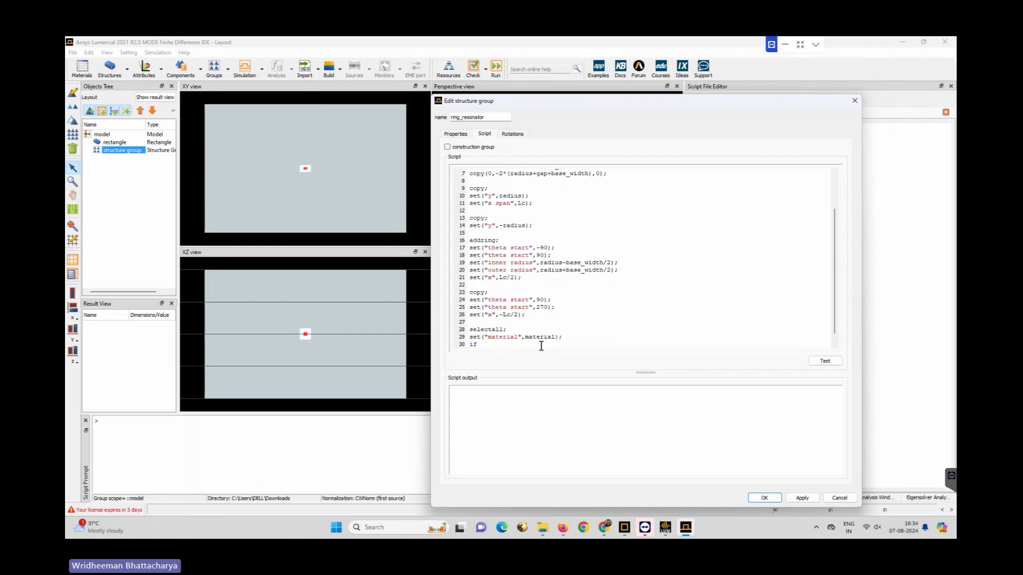
type("()")
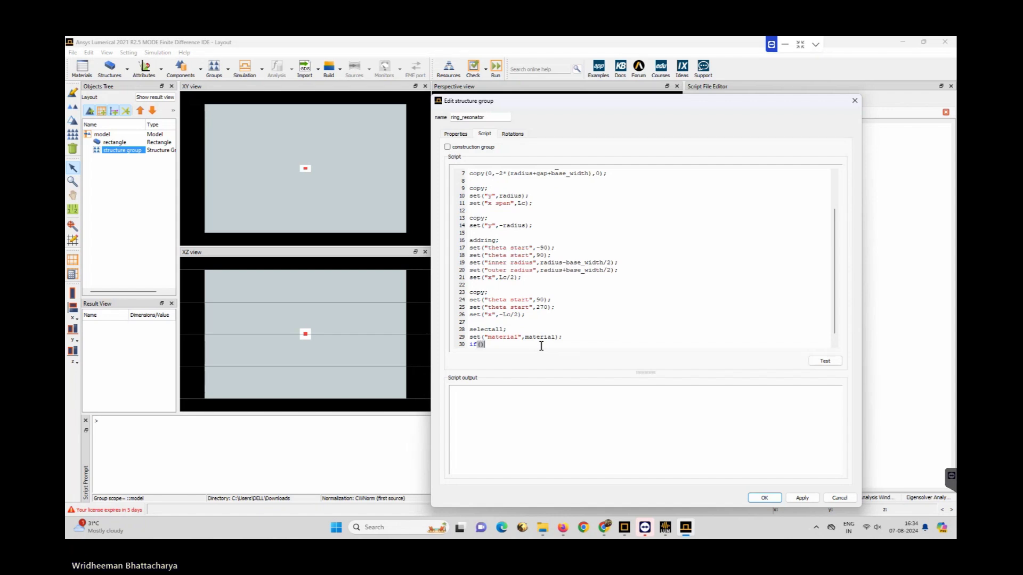
type("{")
left_click(479, 344)
type("material")
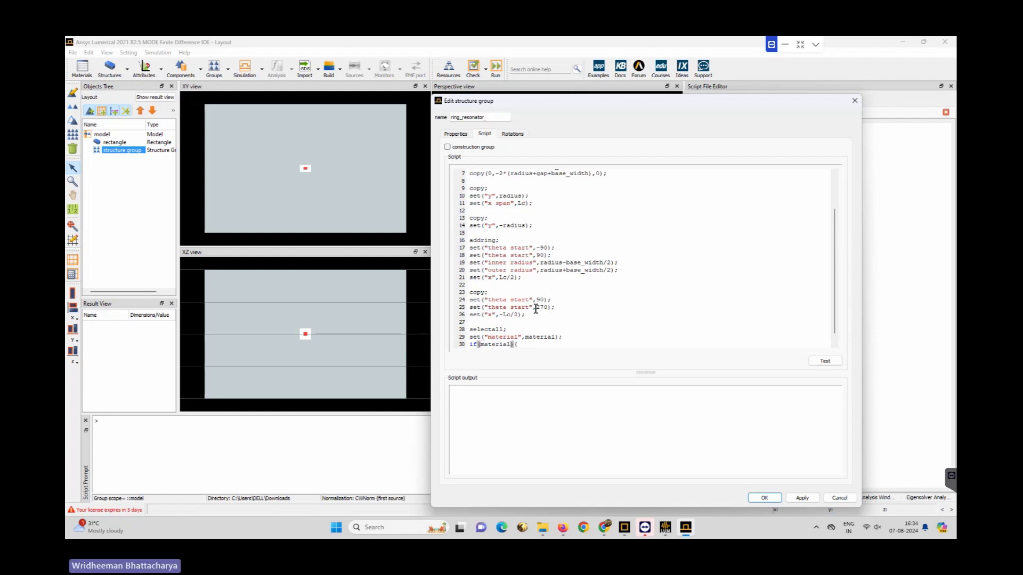
type("==")
type("\"\"")
key("Left")
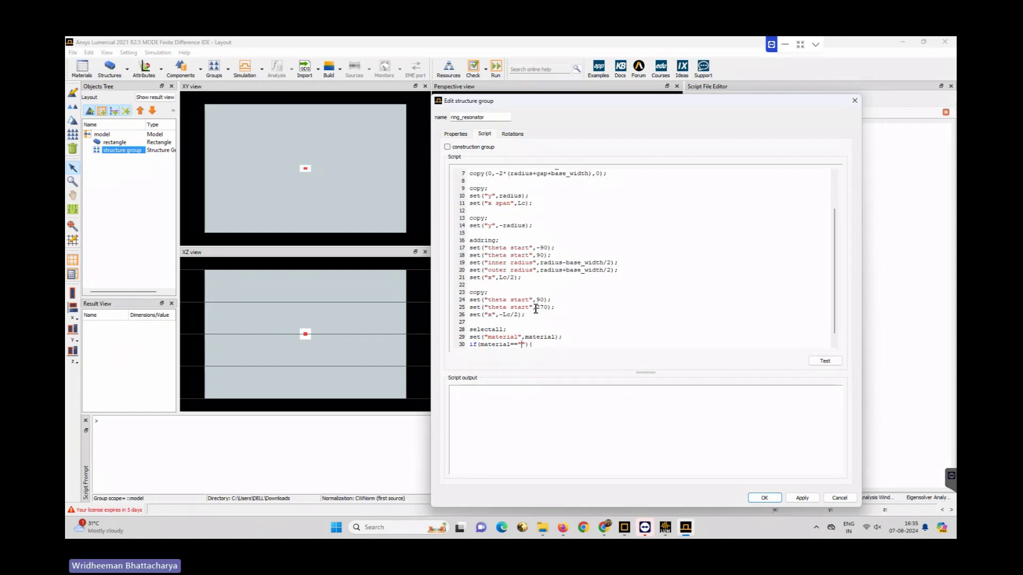
type("<>")
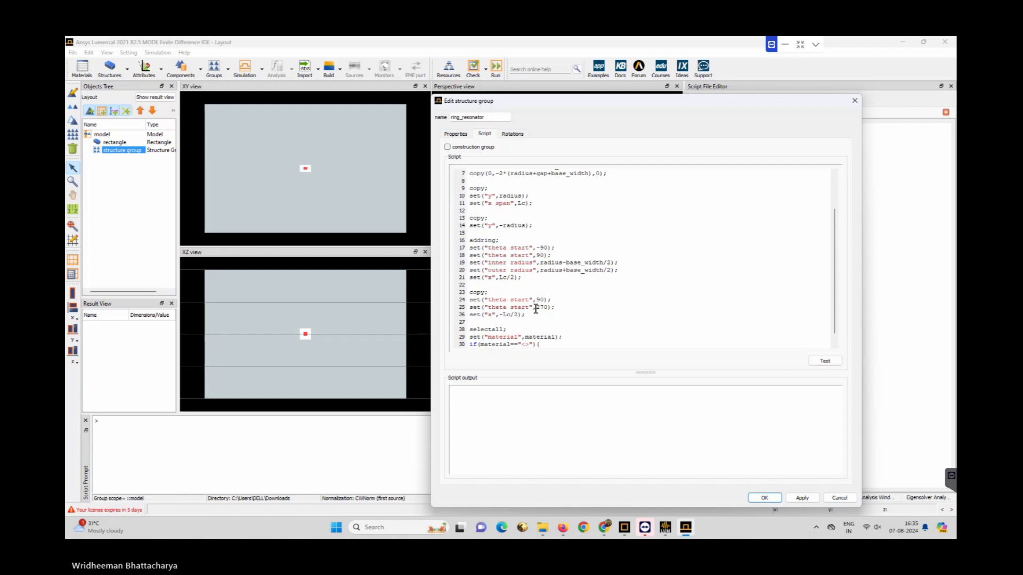
type("Obj")
type("ect defined di")
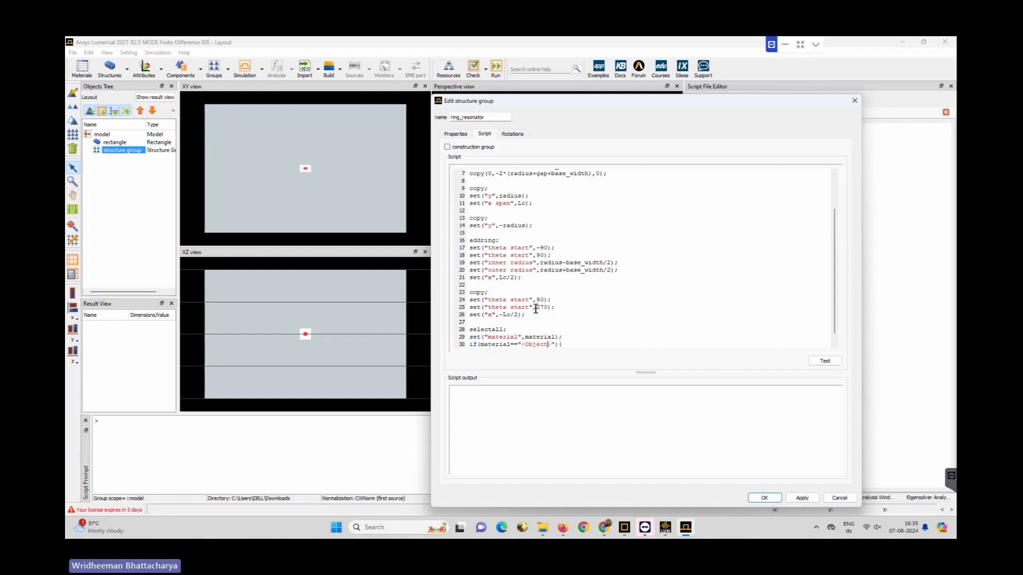
type("elecvtric>")
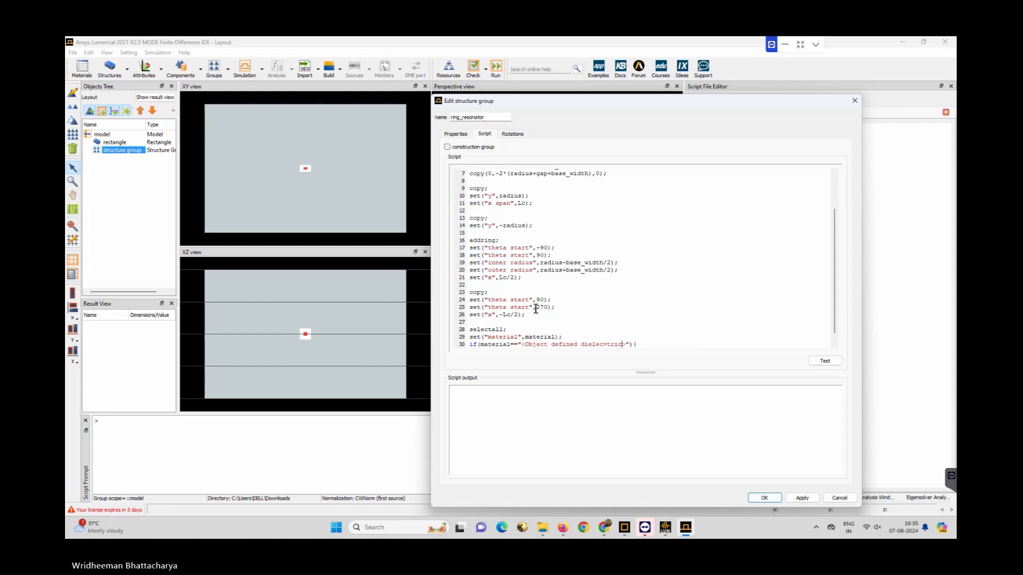
left_click(606, 344)
key("BackSpace")
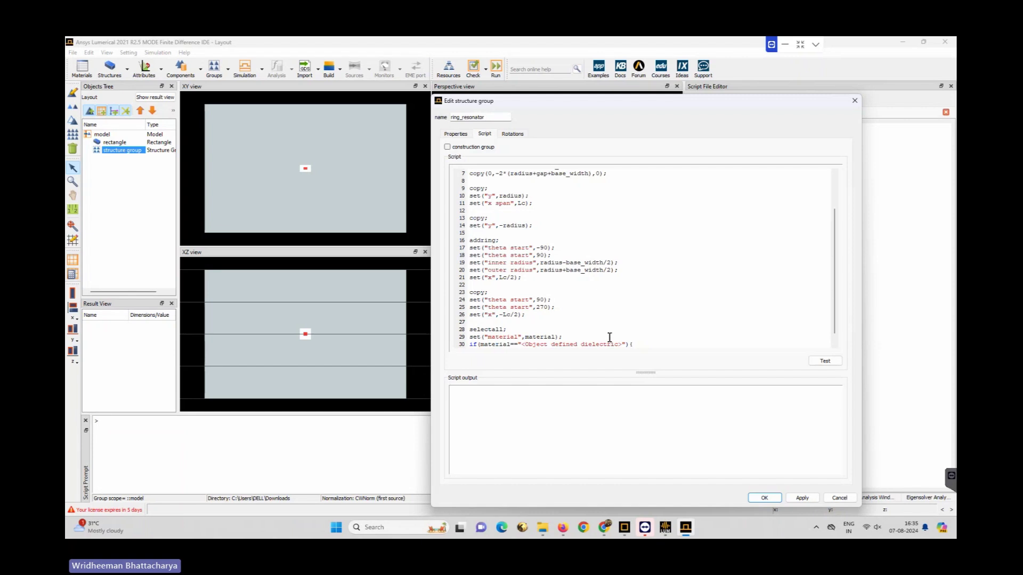
- Inside the conditional block, add a set command assigning the index variable to the index property, and close the block with a curly brace
left_click(633, 342)
key("Return")
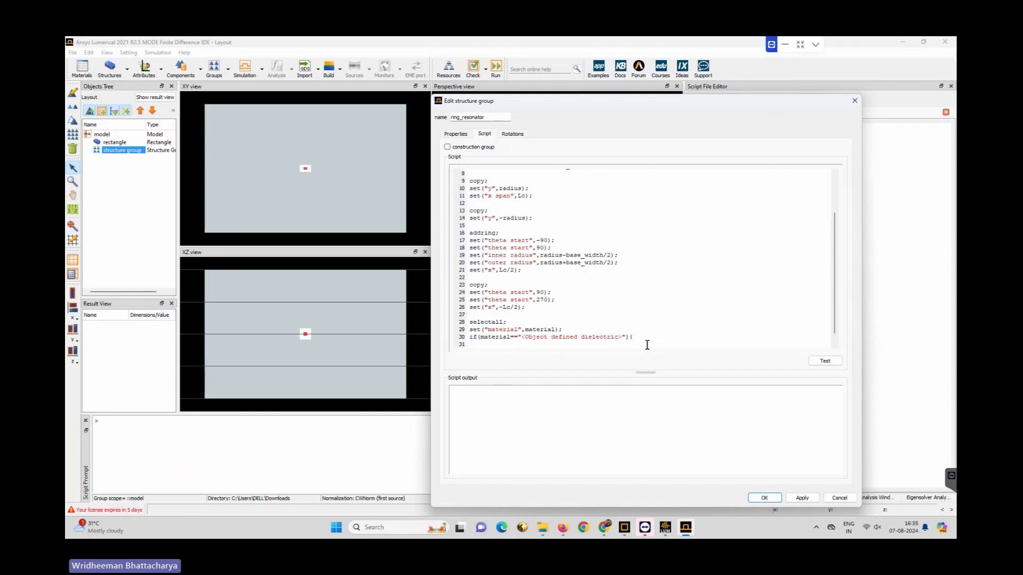
type("set()")
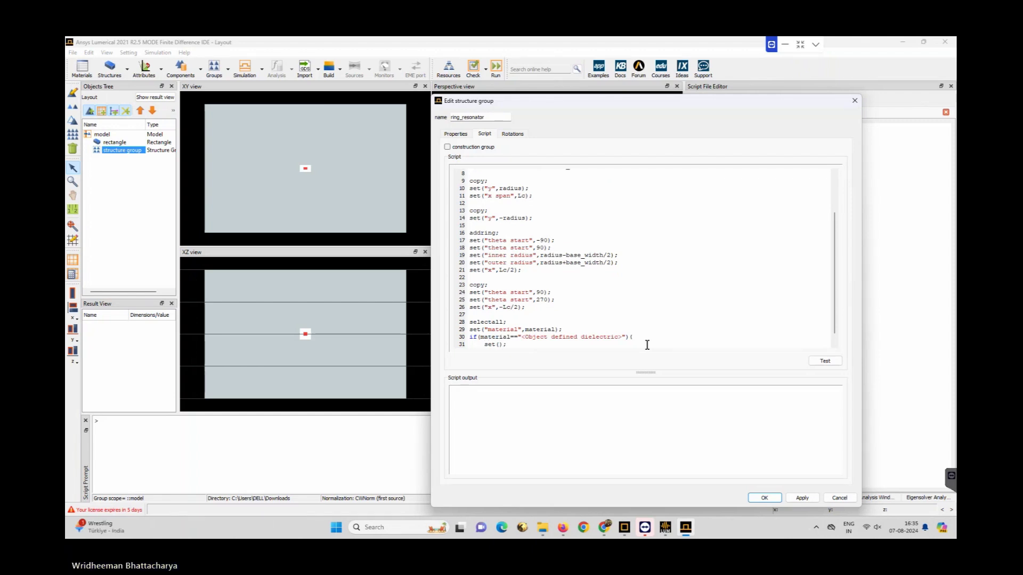
type(";\"ind")
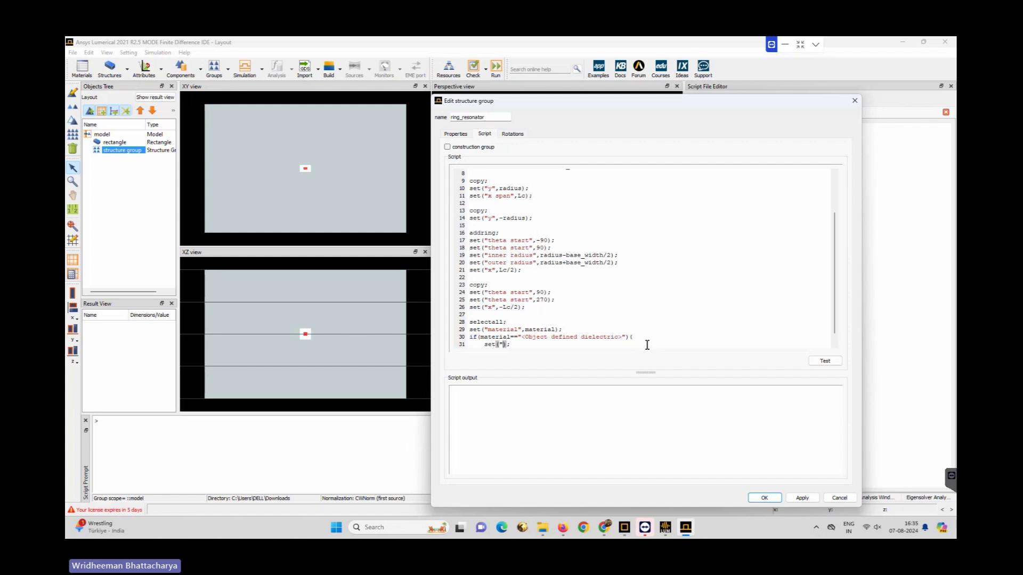
type("e")
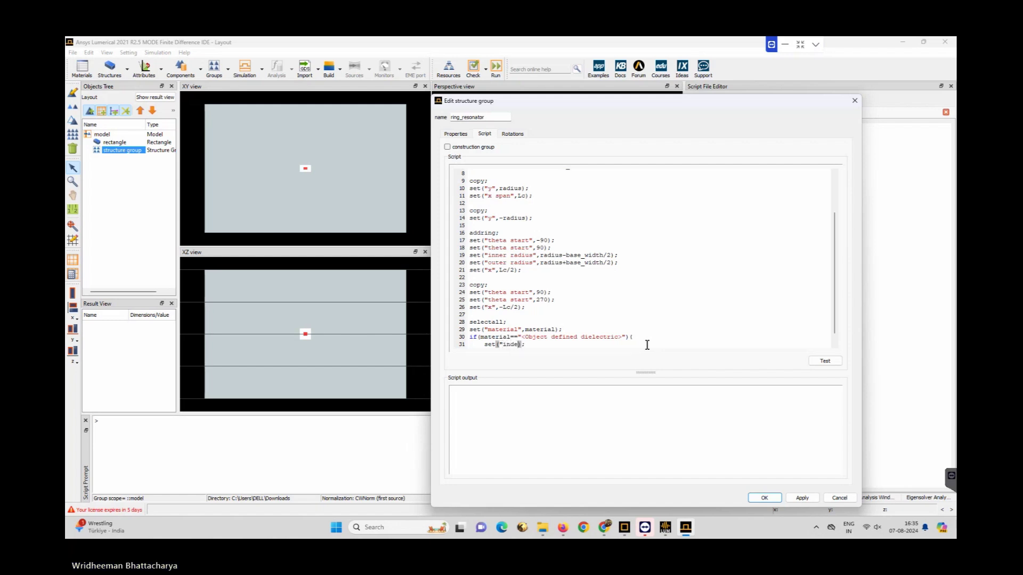
type("x\",index")
left_click(572, 346)
key("Return")
type("}")
key("Return")
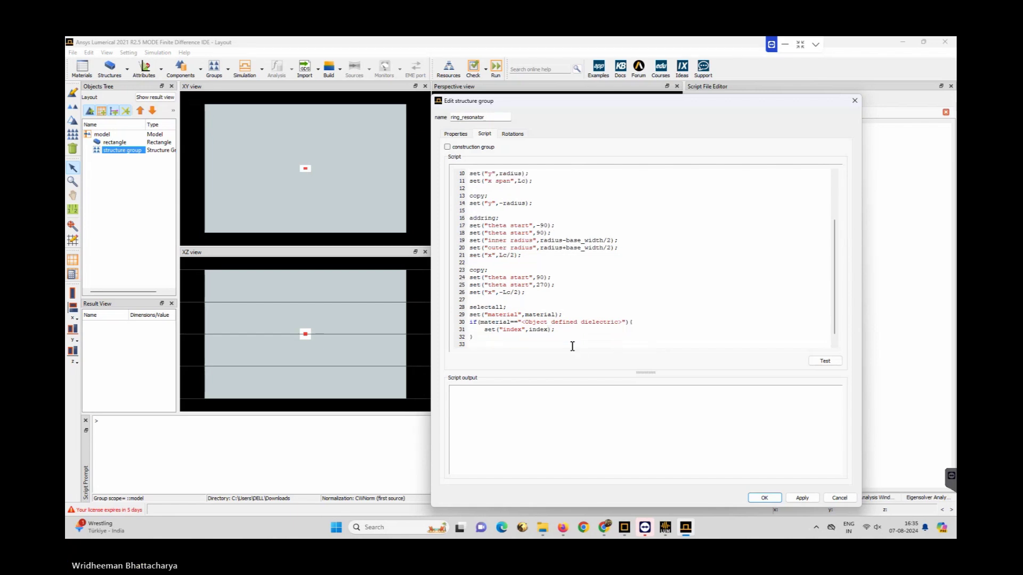
- Below the conditional block, add script lines that set z min to 0 and z max to the height variable
type("set")
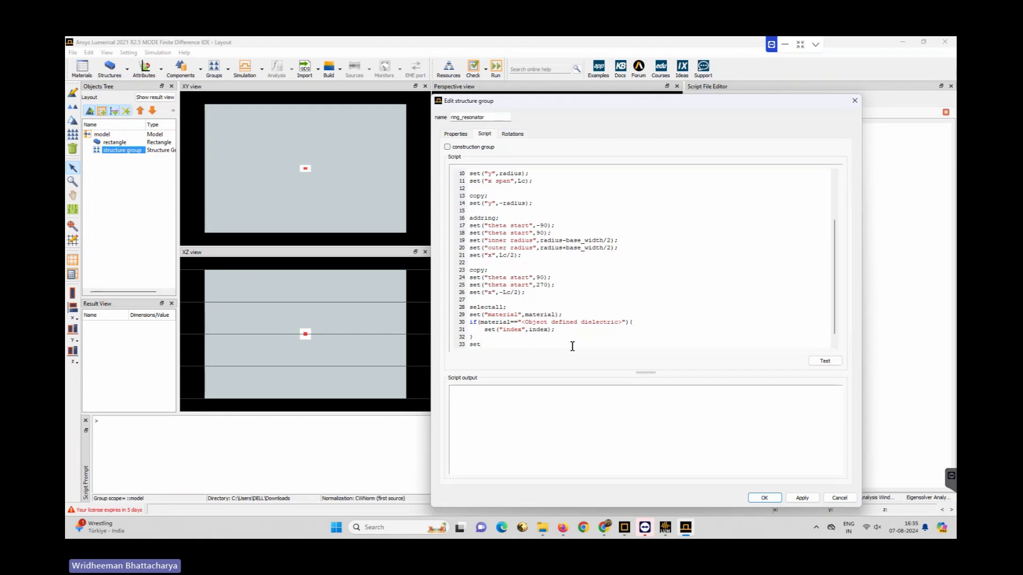
type("(\"z min\",")
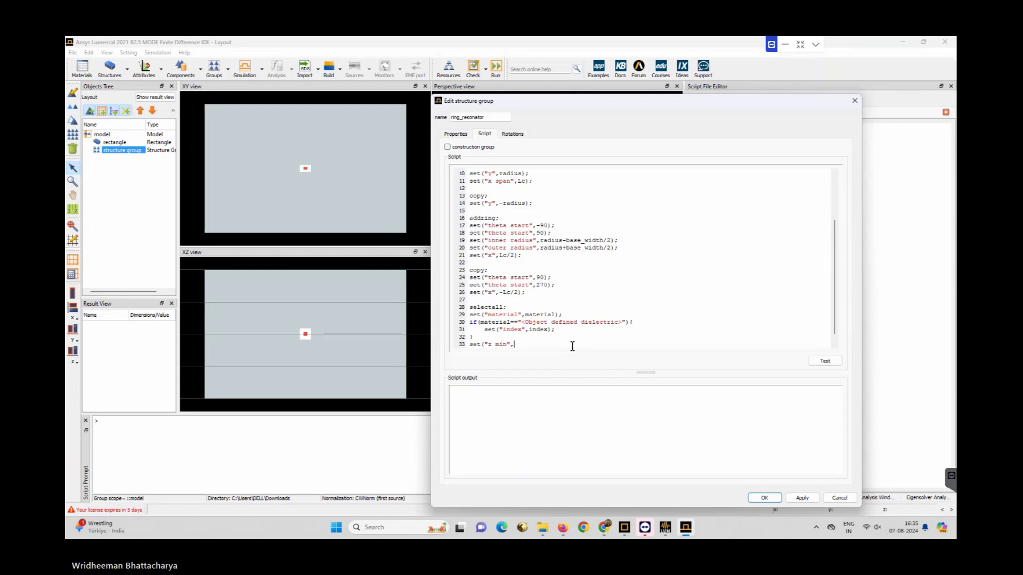
type("0);")
key("Return")
type("set")
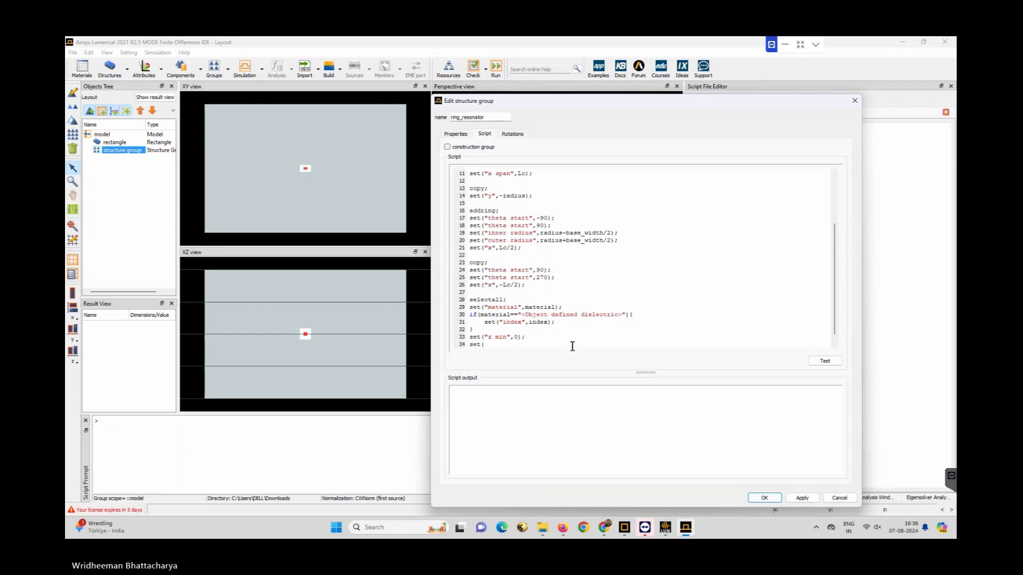
type("(\"z max")
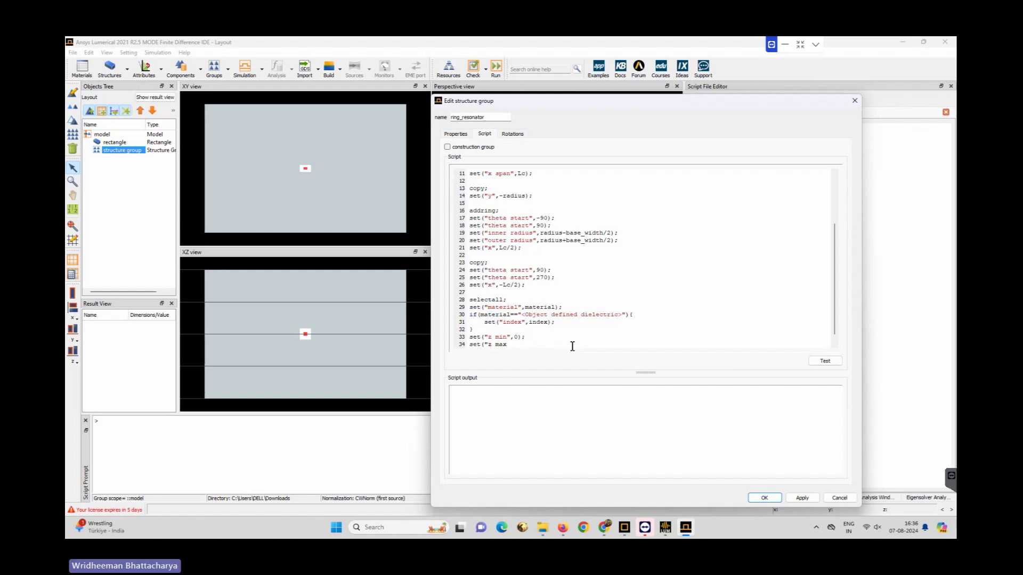
type("\"")
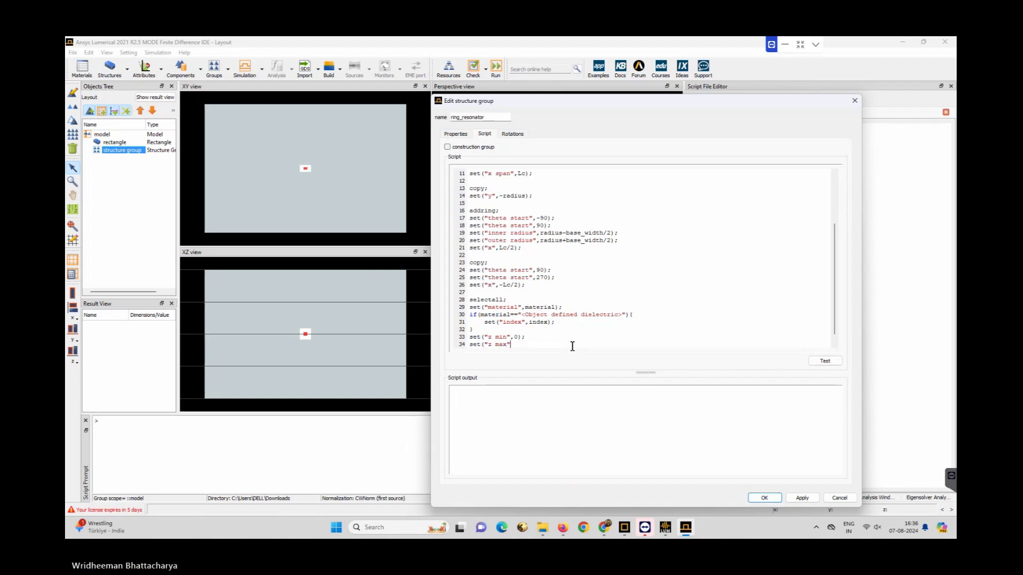
type(",heig")
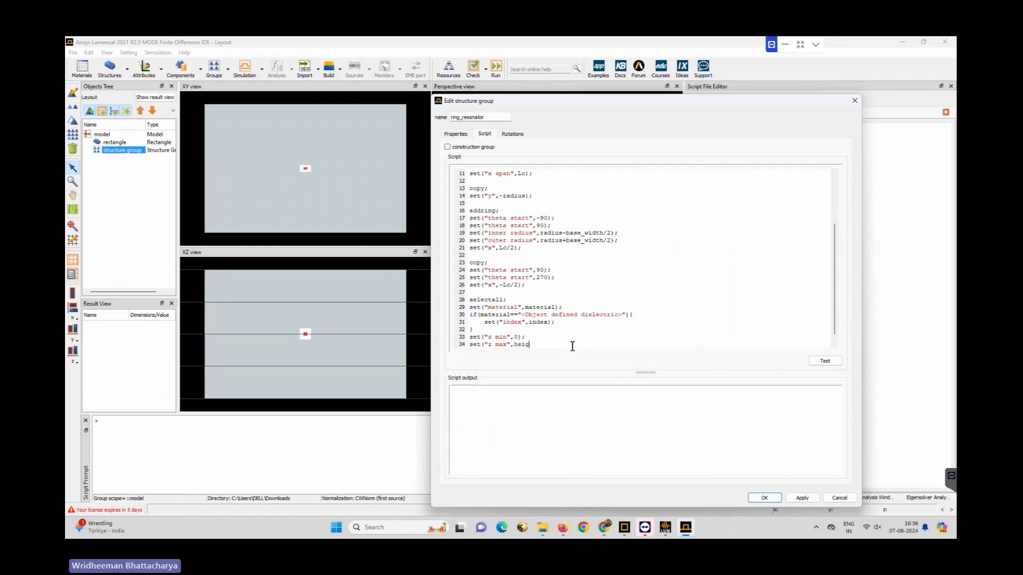
type("ht);")
scroll(546, 255, "up", 3)
- Add a user property named Lc to the structure group and make its type Length
left_click(456, 134)
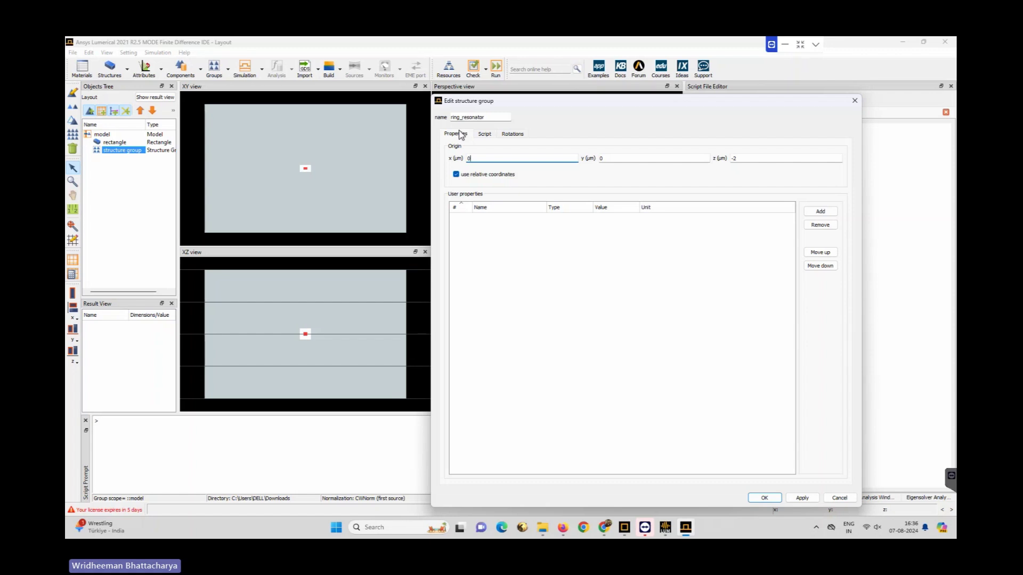
left_click(821, 211)
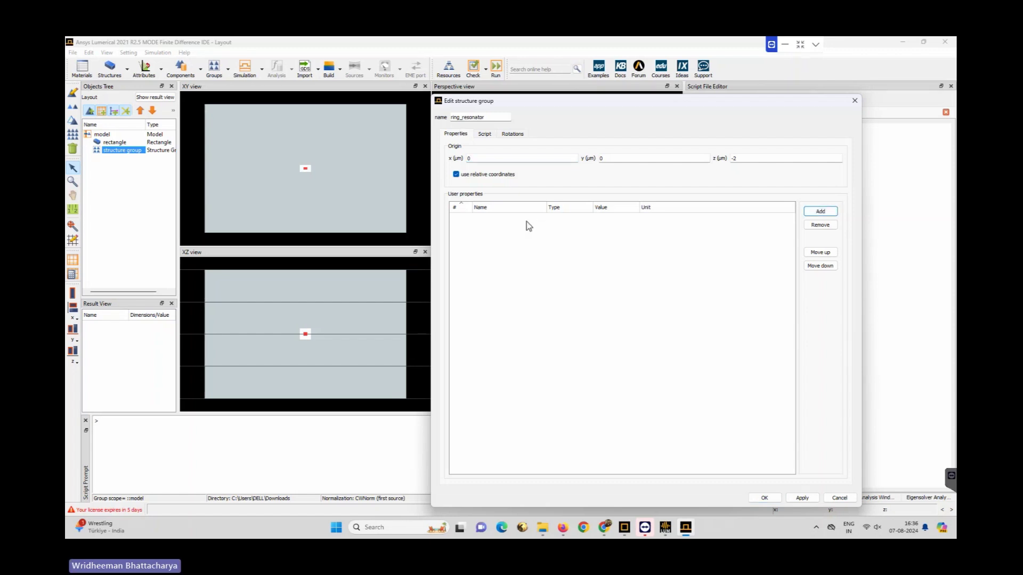
left_click(821, 211)
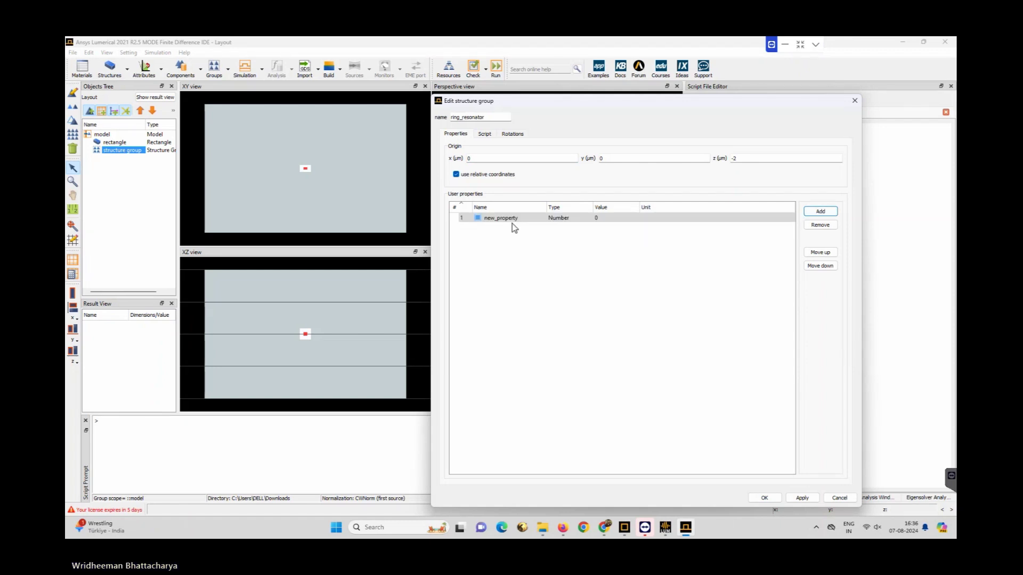
left_click(511, 221)
double_click(512, 220)
type("Lx")
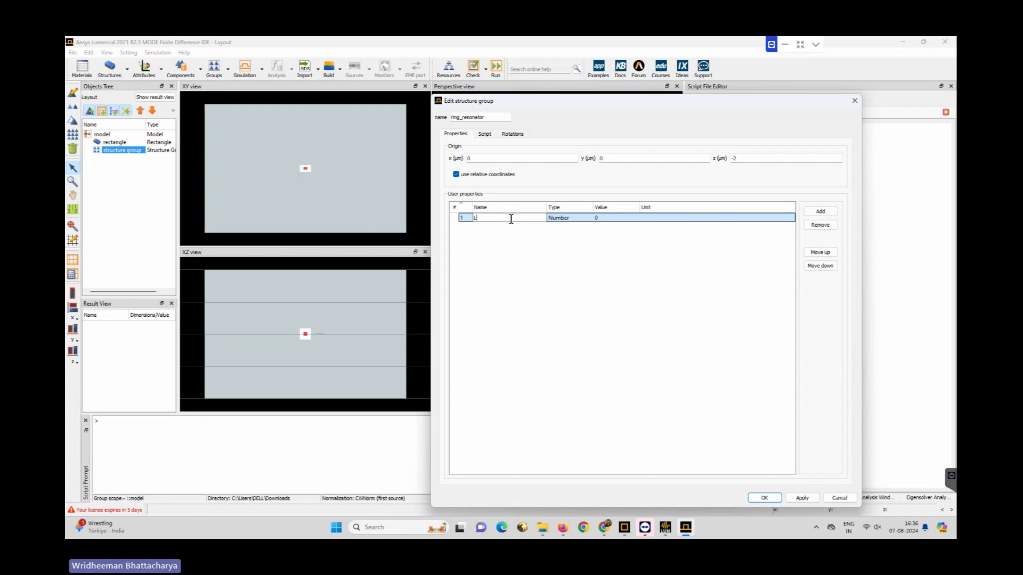
left_click(567, 218)
left_click(567, 218)
left_click(571, 238)
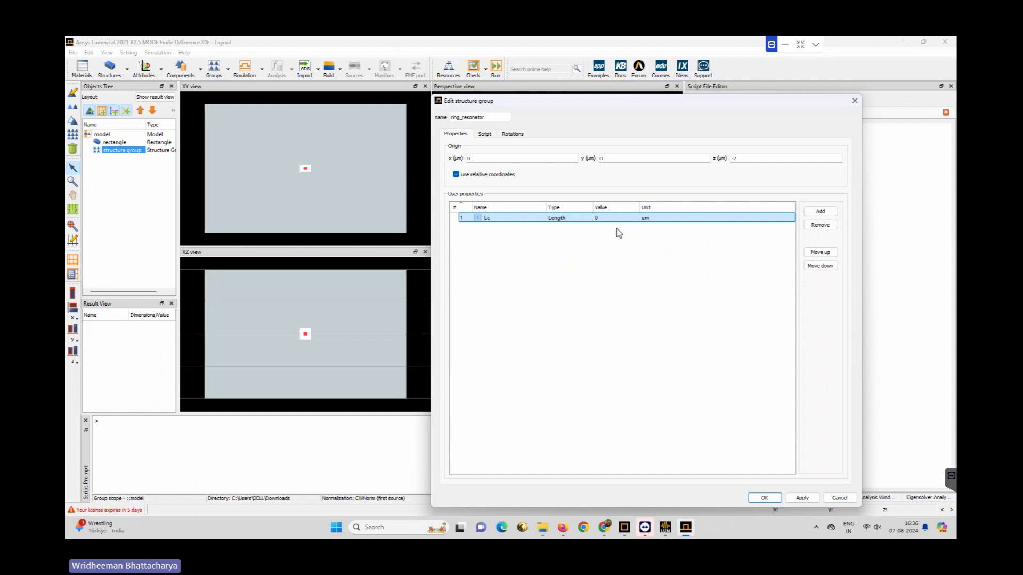
- Add a user property named gap with type Length and a value of 0.1 um
left_click(820, 211)
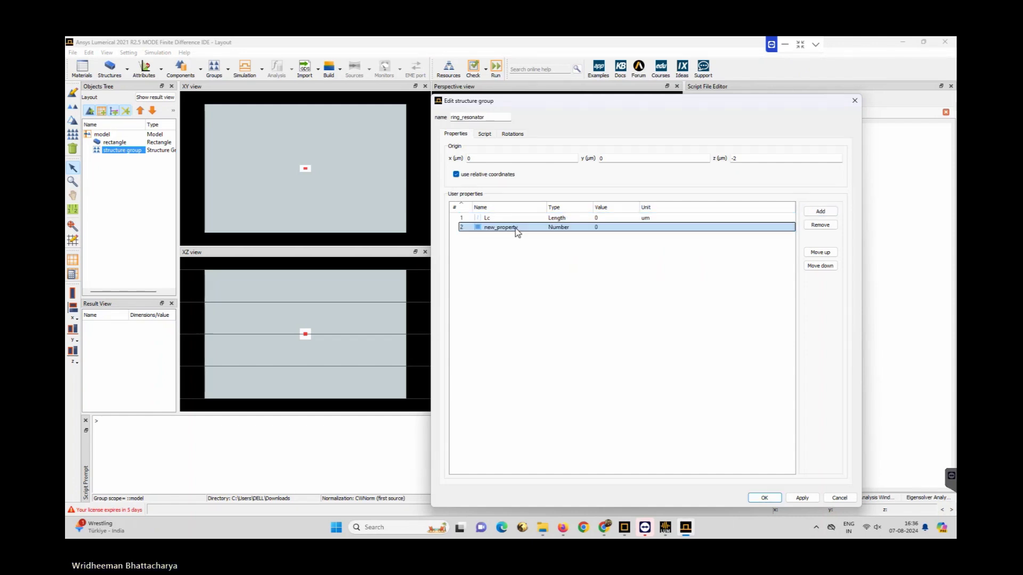
double_click(516, 228)
type("gap")
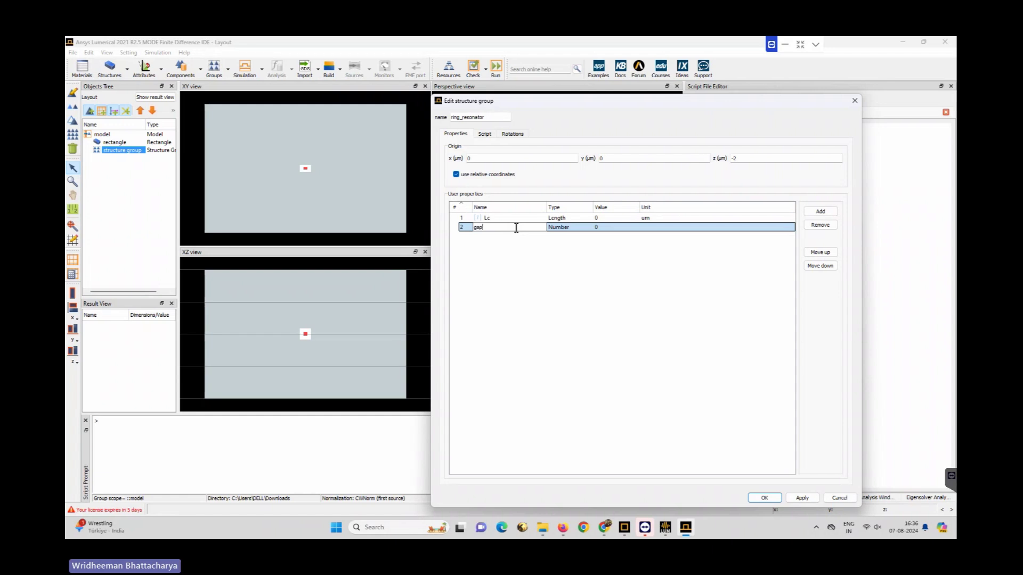
left_click(567, 229)
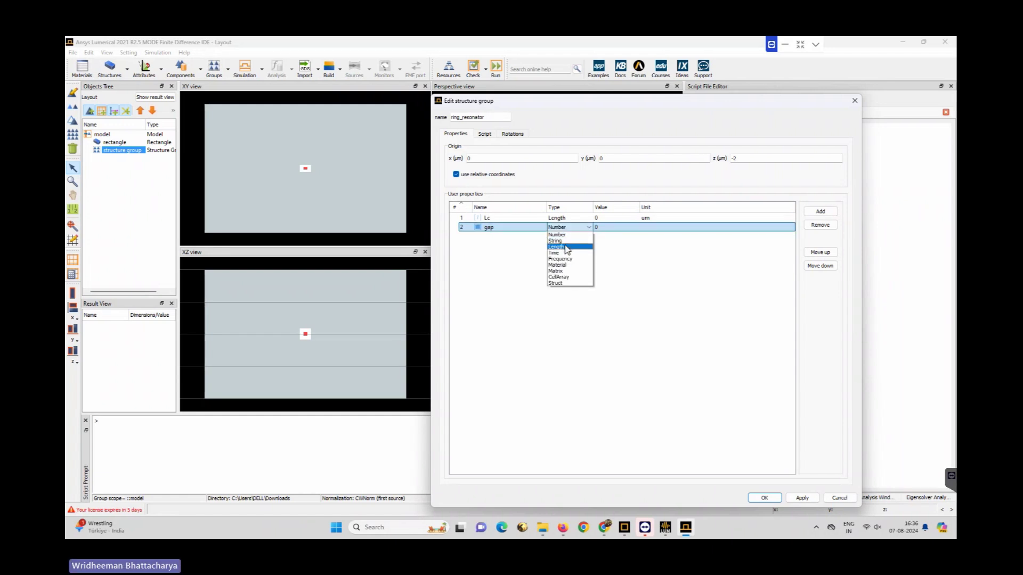
left_click(565, 248)
double_click(613, 233)
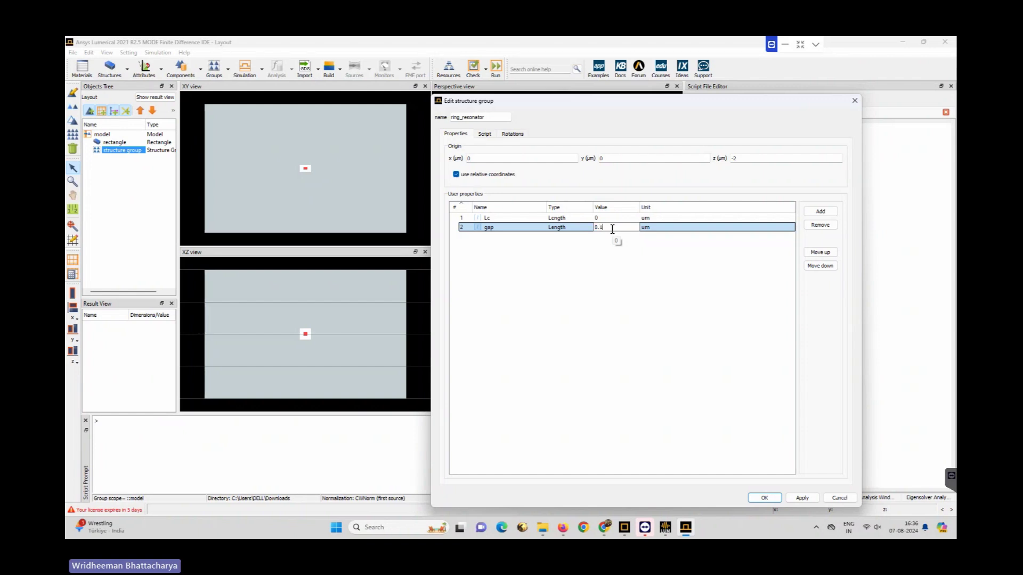
key("Return")
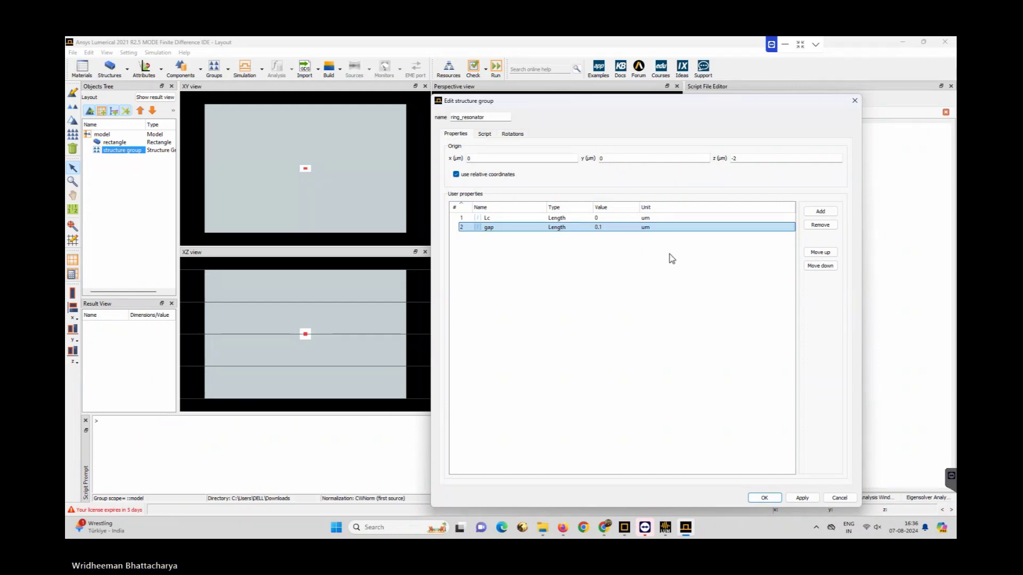
- Add a user property named radius with type Length and a value of 3.1 um
left_click(820, 211)
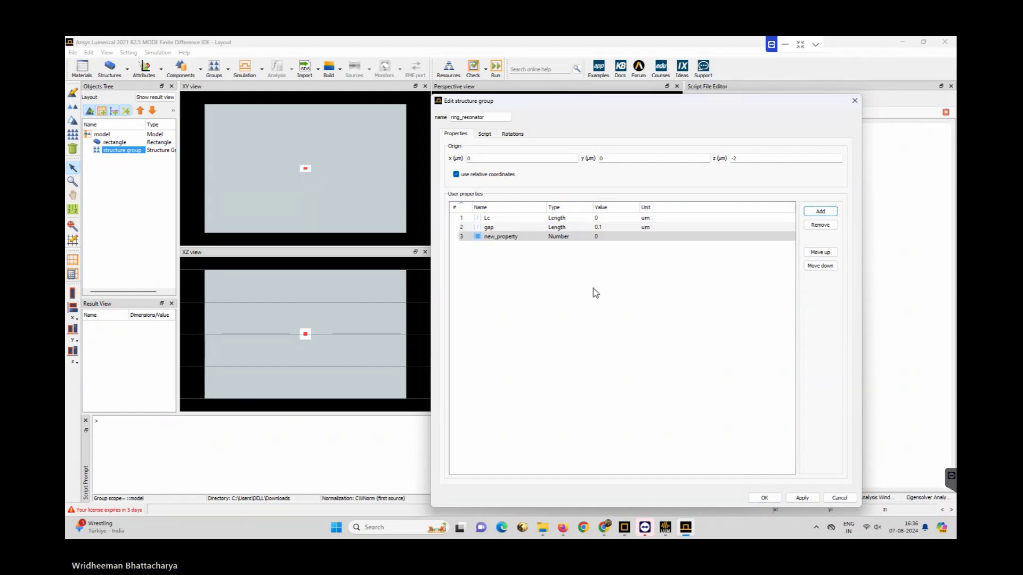
left_click(505, 237)
left_click(506, 238)
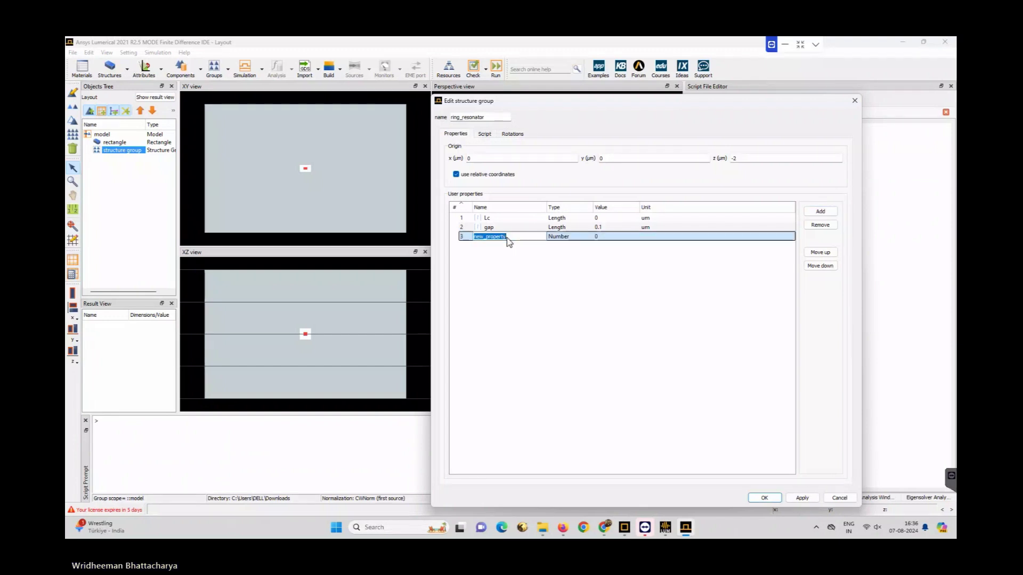
type("radius")
double_click(558, 236)
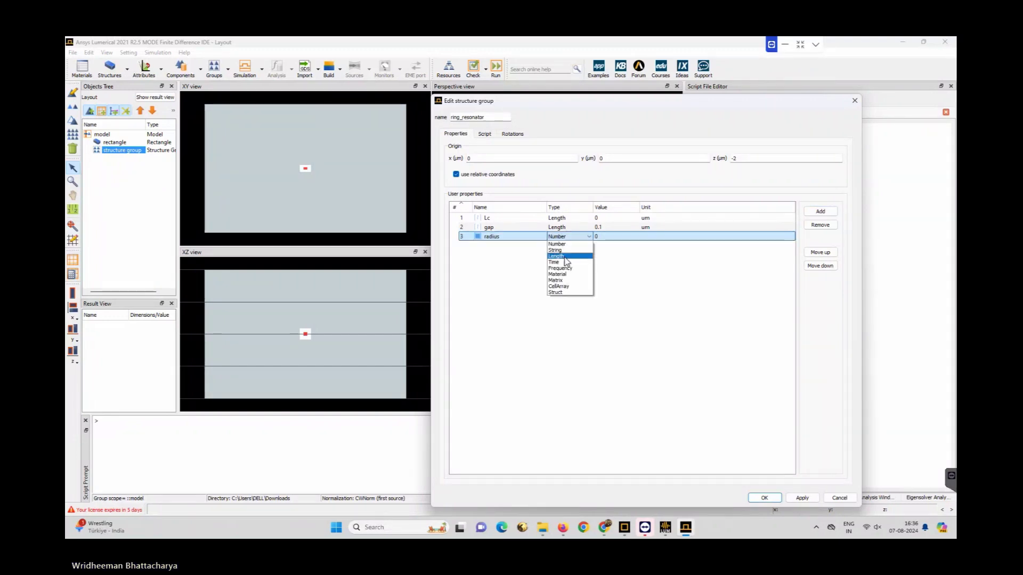
left_click(566, 262)
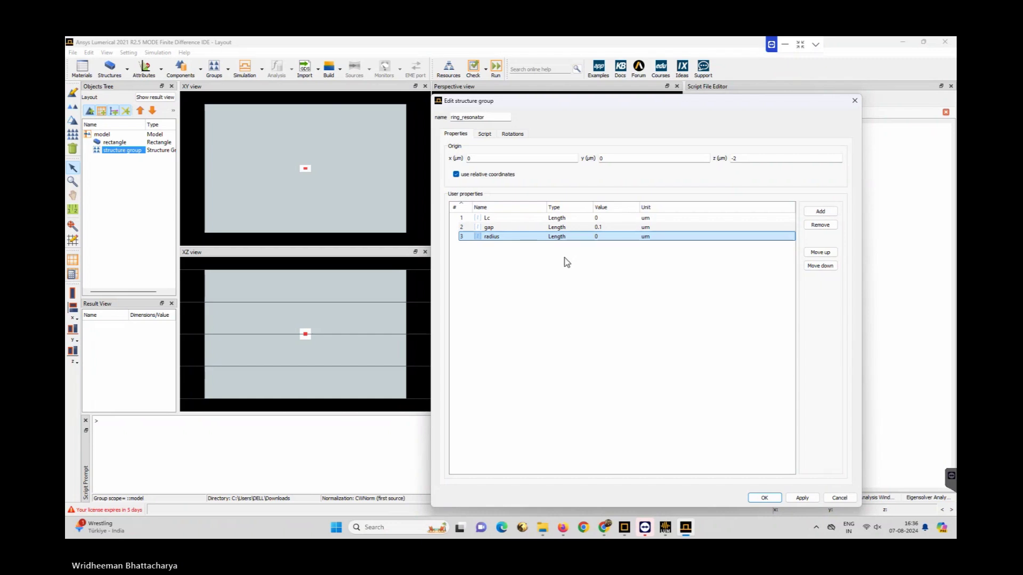
double_click(613, 237)
type("3.1")
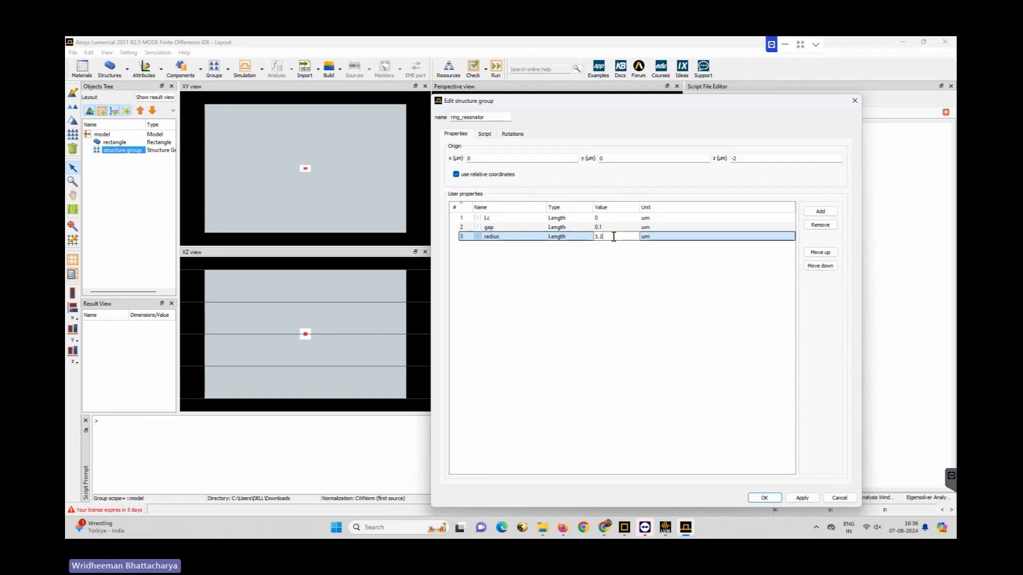
- Add a Number user property named index with a value of 3.5
left_click(823, 211)
double_click(510, 246)
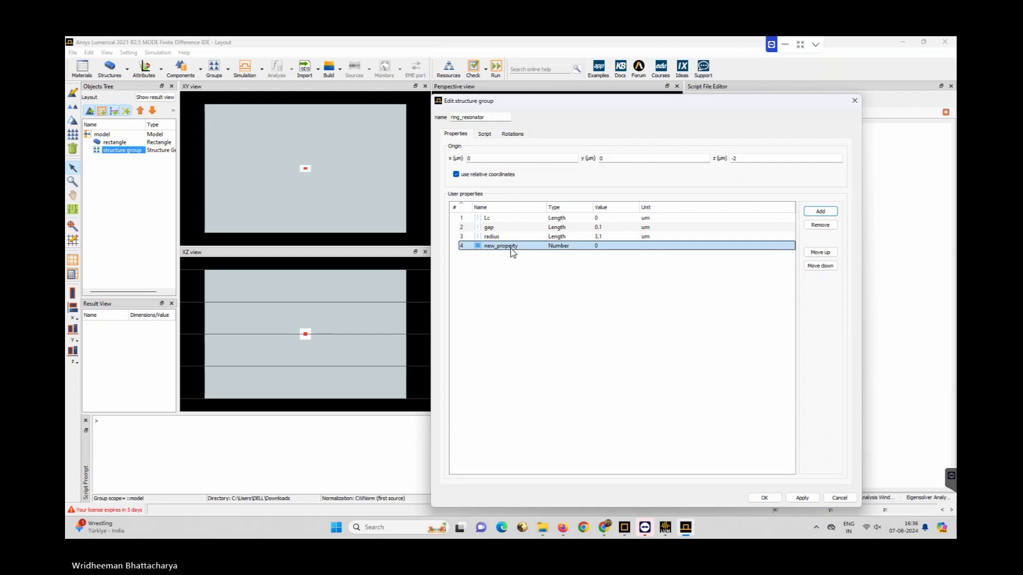
type("index")
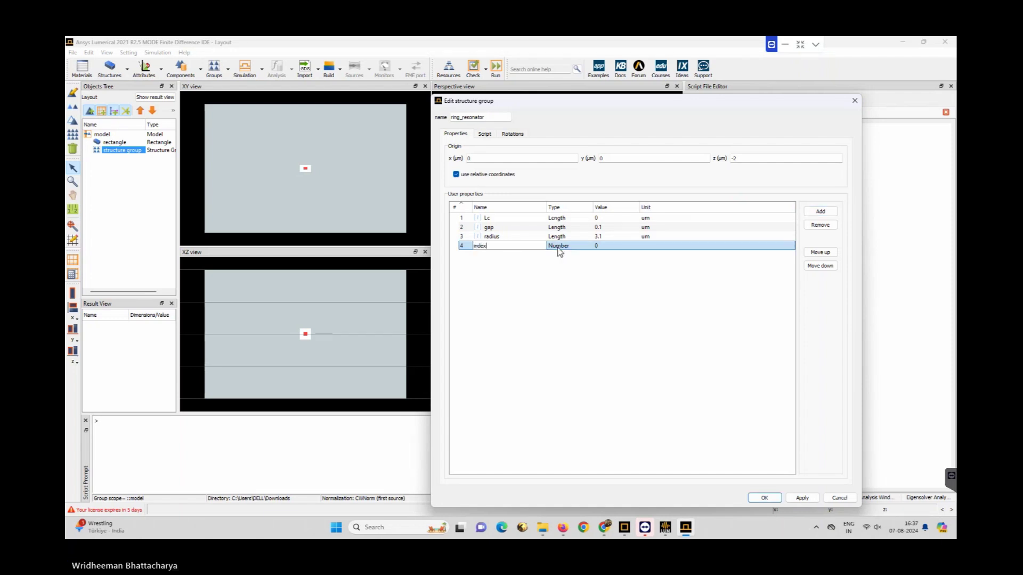
double_click(606, 247)
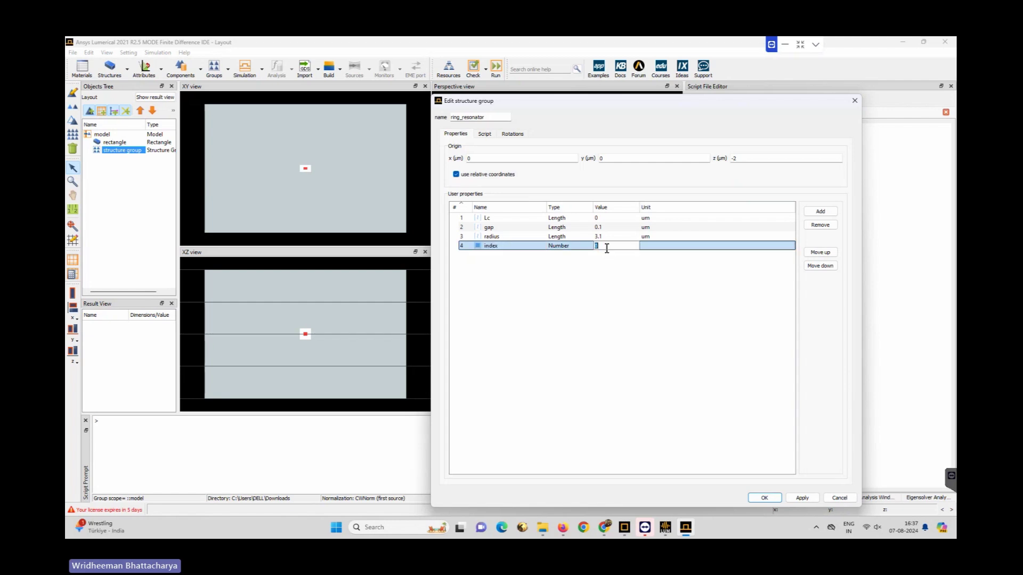
type("3.5")
key("Return")
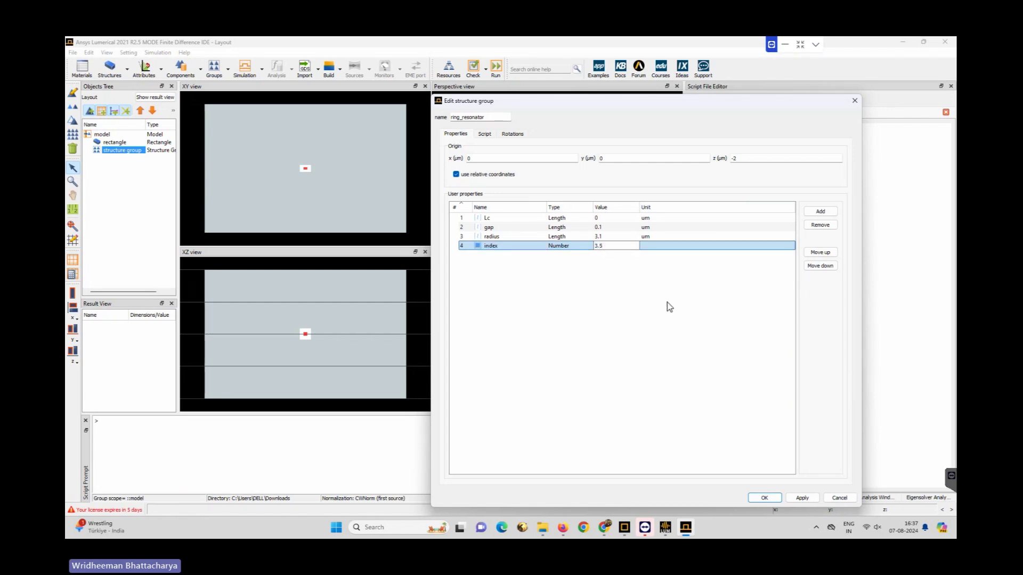
- Add a user property named material with type Material and choose Si (Silicon) - Palik as its value
left_click(821, 212)
double_click(515, 256)
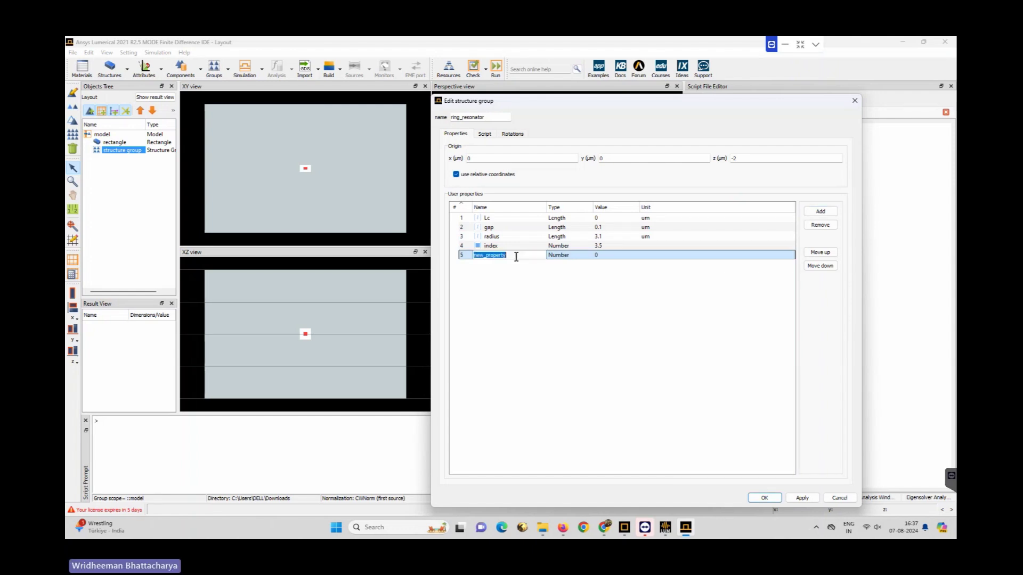
type("mat")
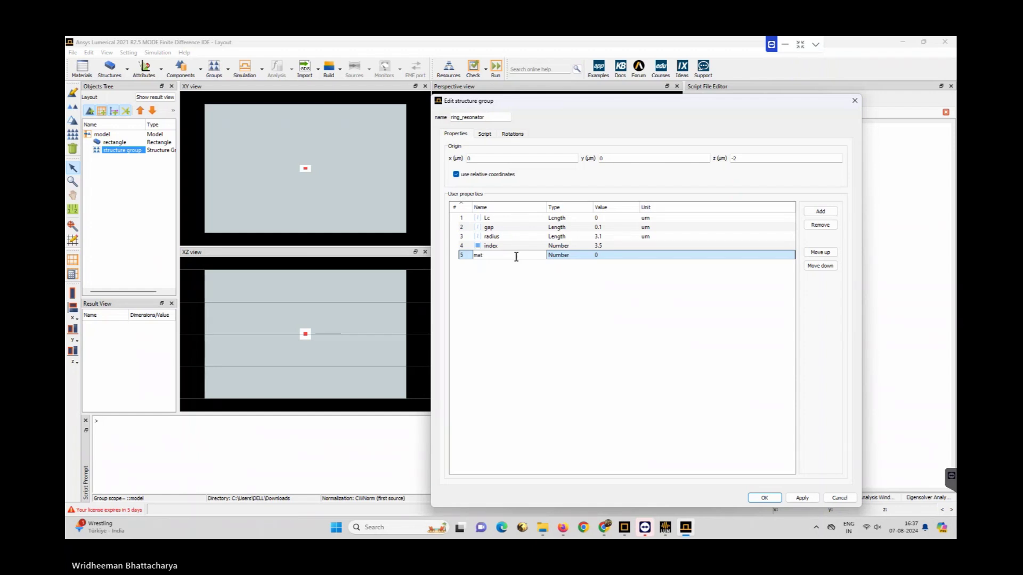
type("erial")
left_click(571, 259)
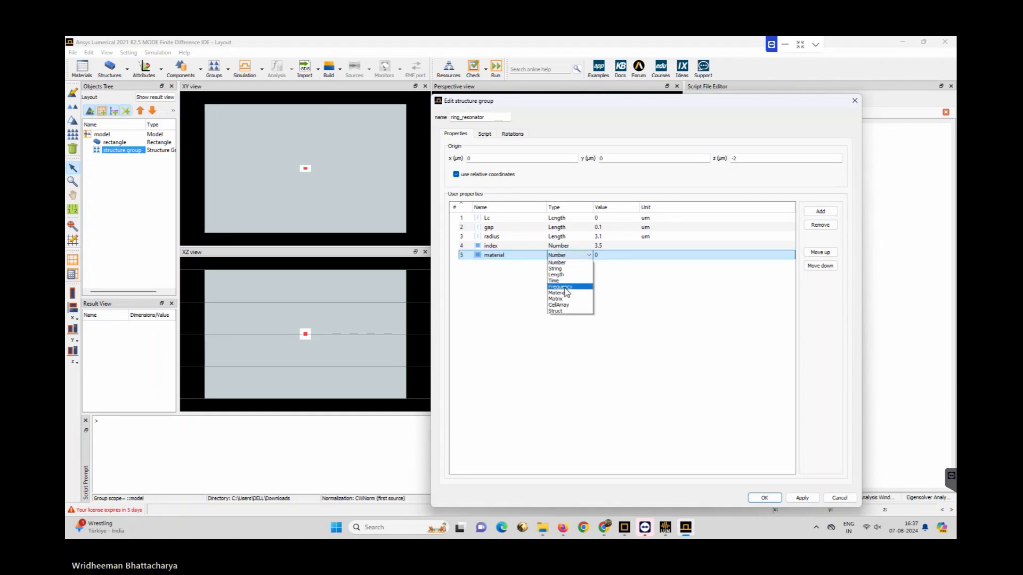
left_click(565, 293)
left_click(617, 255)
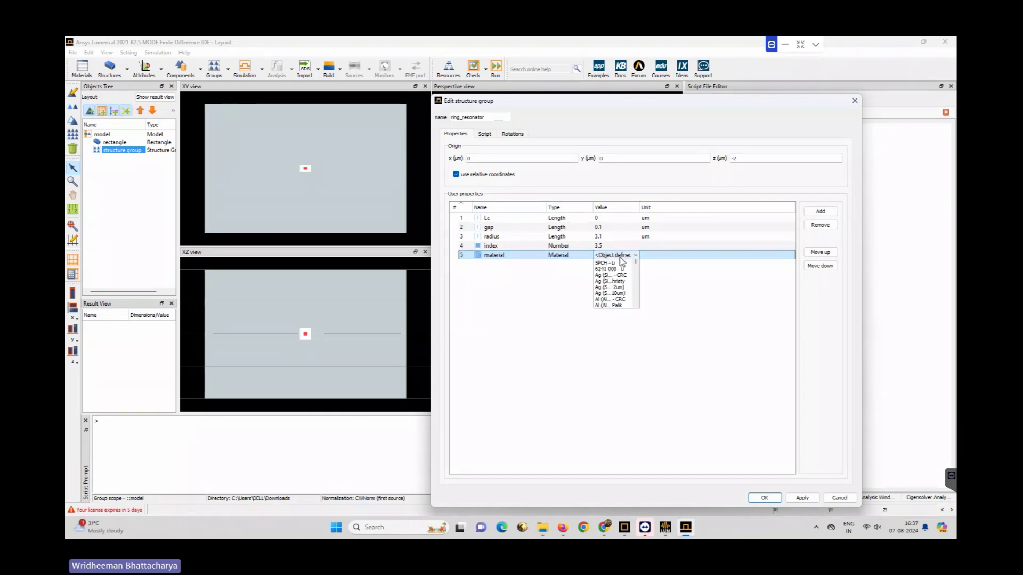
scroll(618, 282, "down", 12)
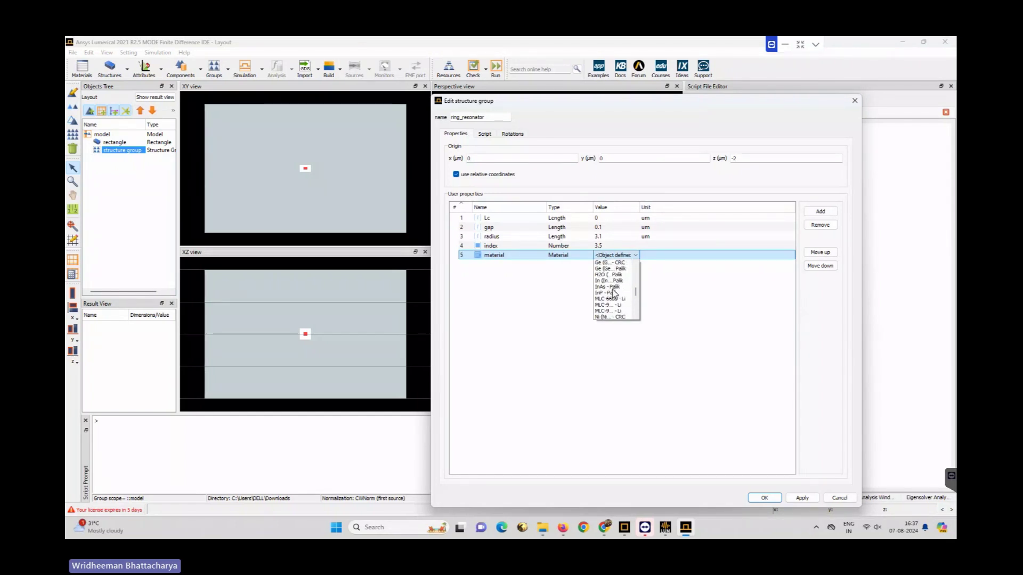
left_click(612, 298)
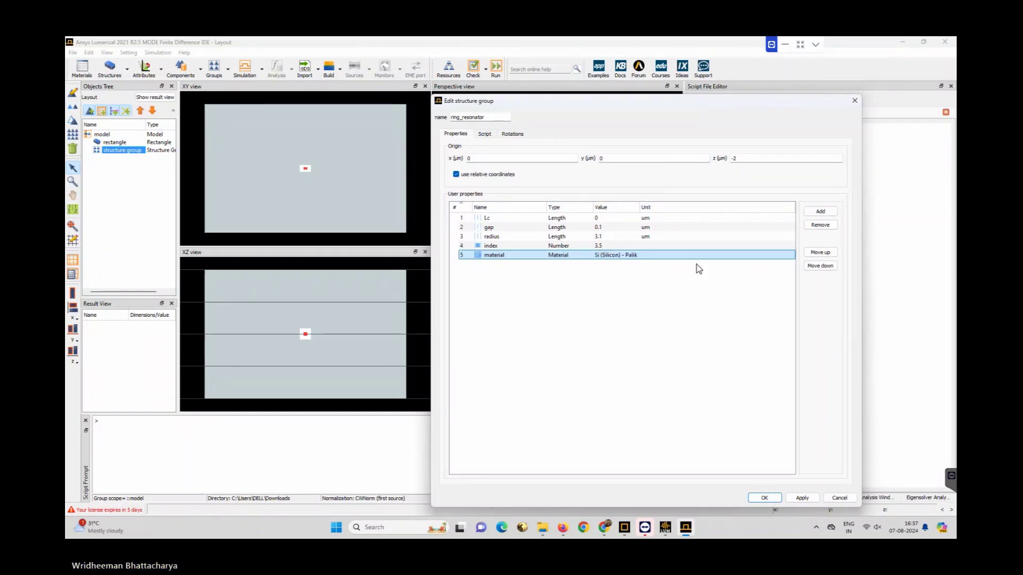
- Add a sixth user property to the structure group and name it base_width
left_click(821, 211)
double_click(508, 264)
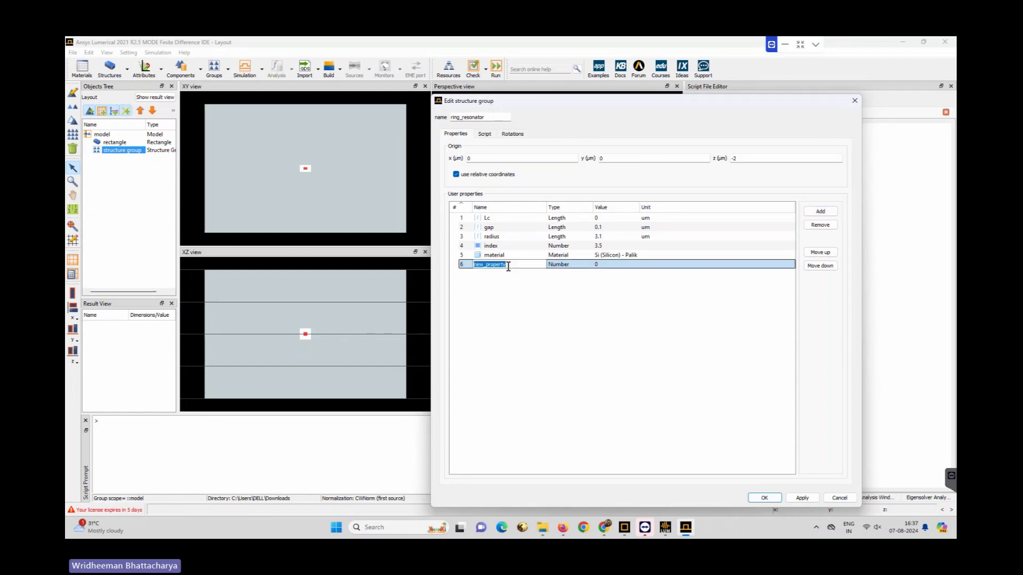
type("base_width")
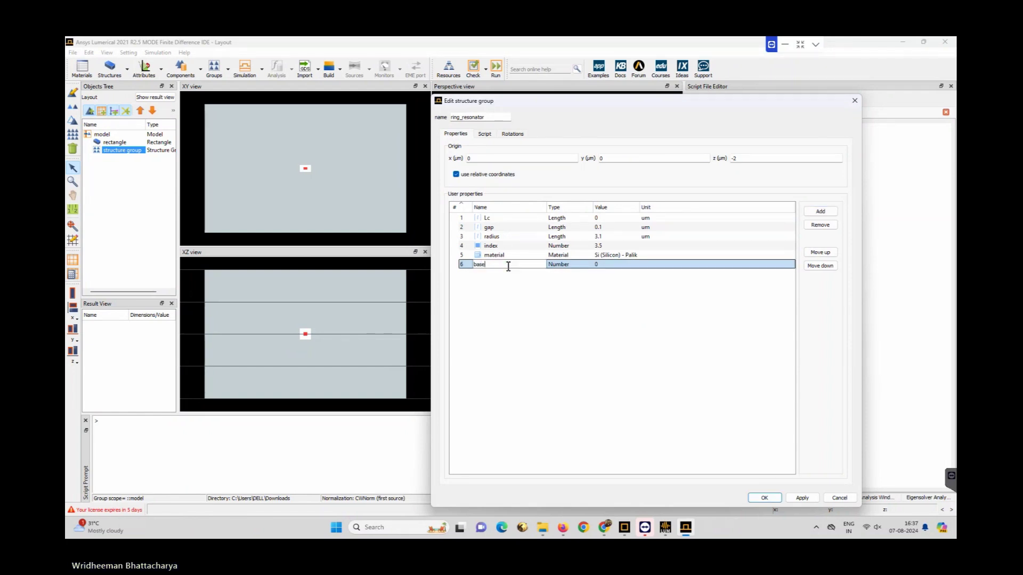
- Define the sixth user property as base_width, with type Length and a value of 0.4 µm
left_click(574, 265)
left_click(573, 265)
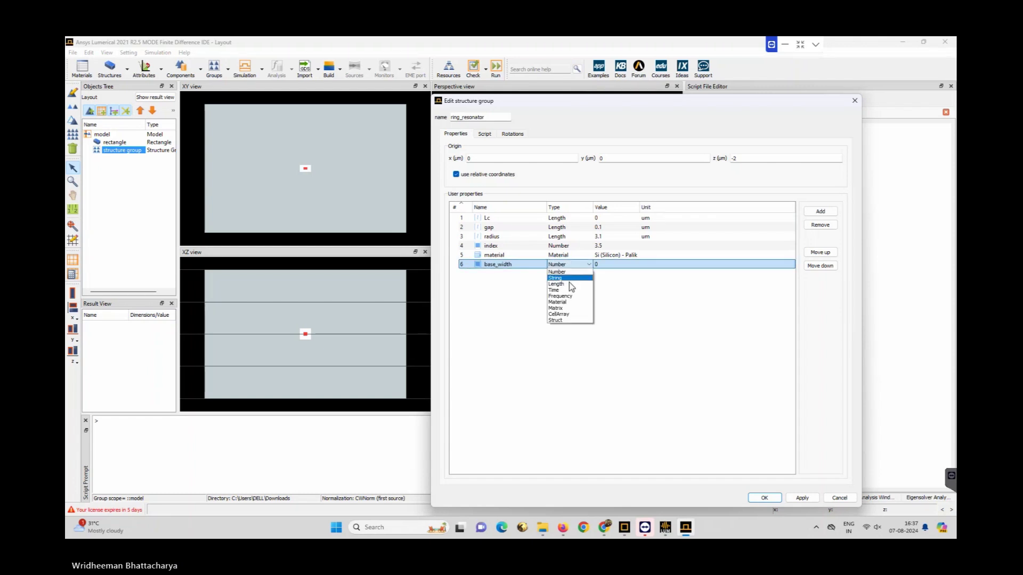
left_click(566, 271)
double_click(612, 264)
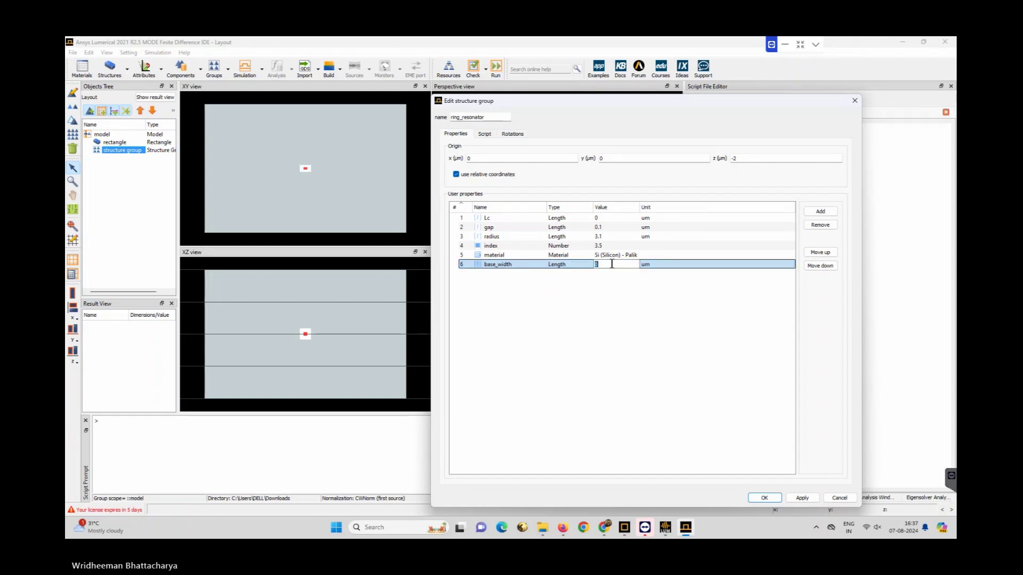
type("0.4")
- Add a user property named height with type Length and a value of 0.18 µm
left_click(821, 211)
double_click(494, 274)
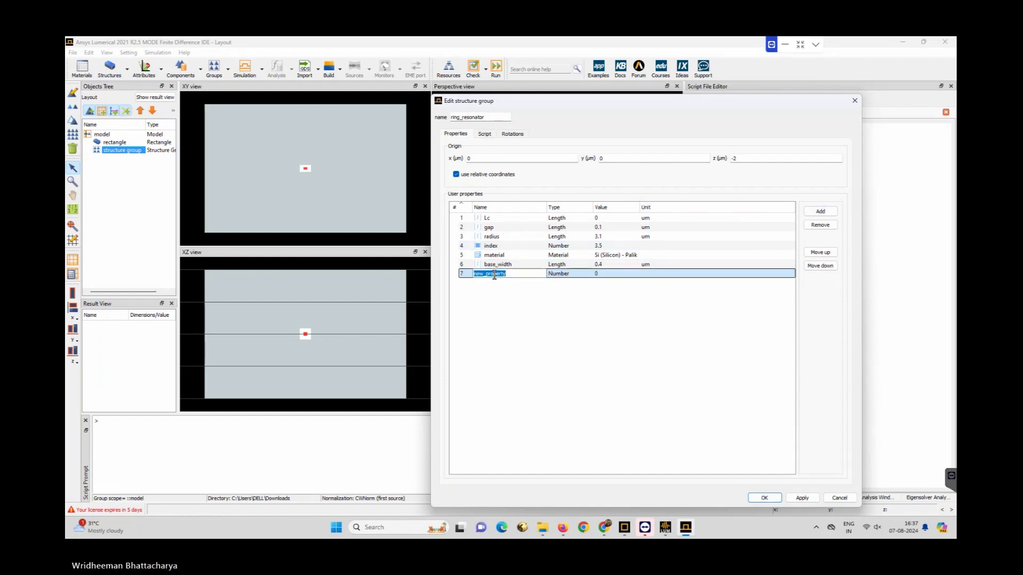
type("hei")
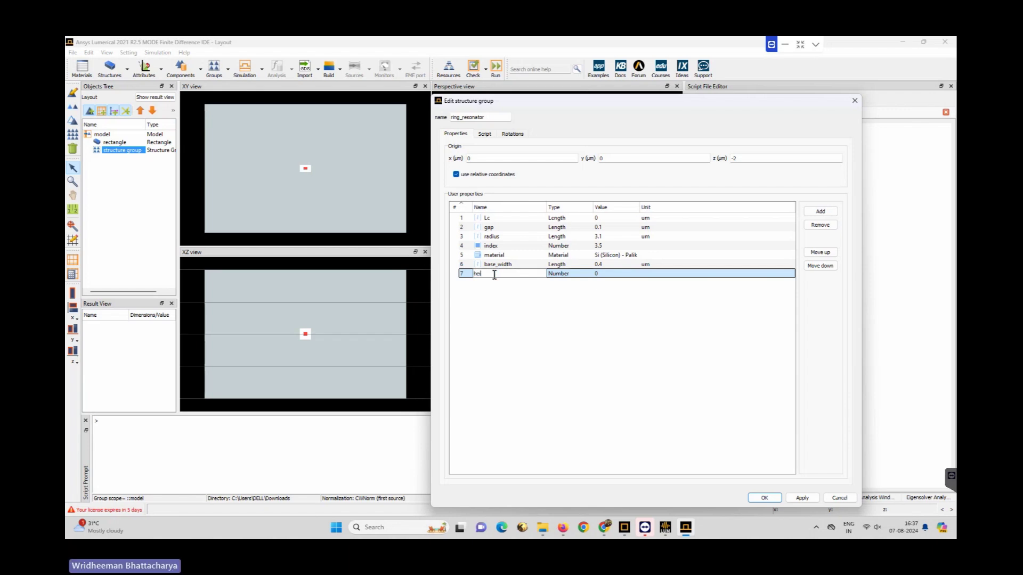
type("ght")
left_click(561, 276)
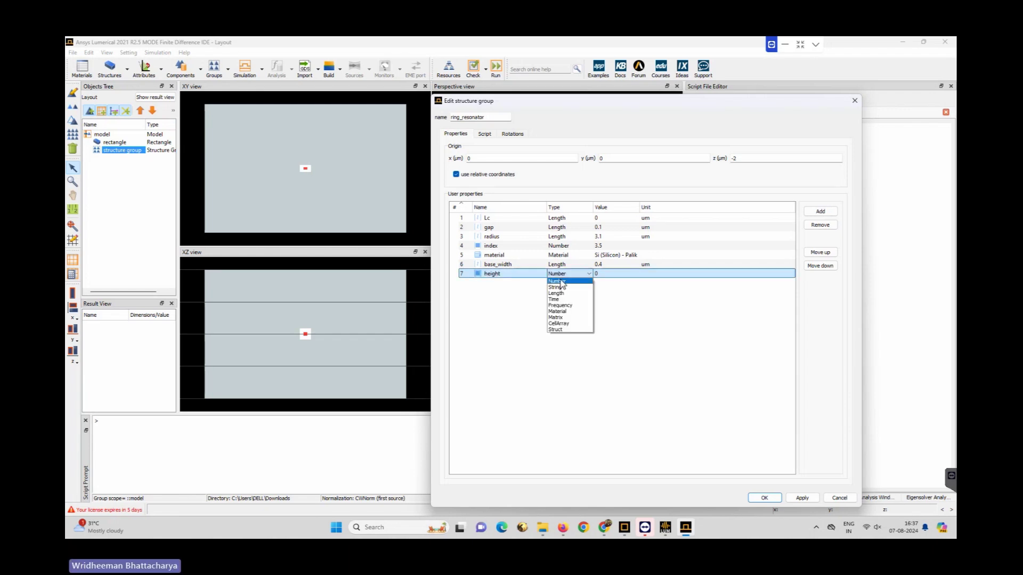
left_click(560, 293)
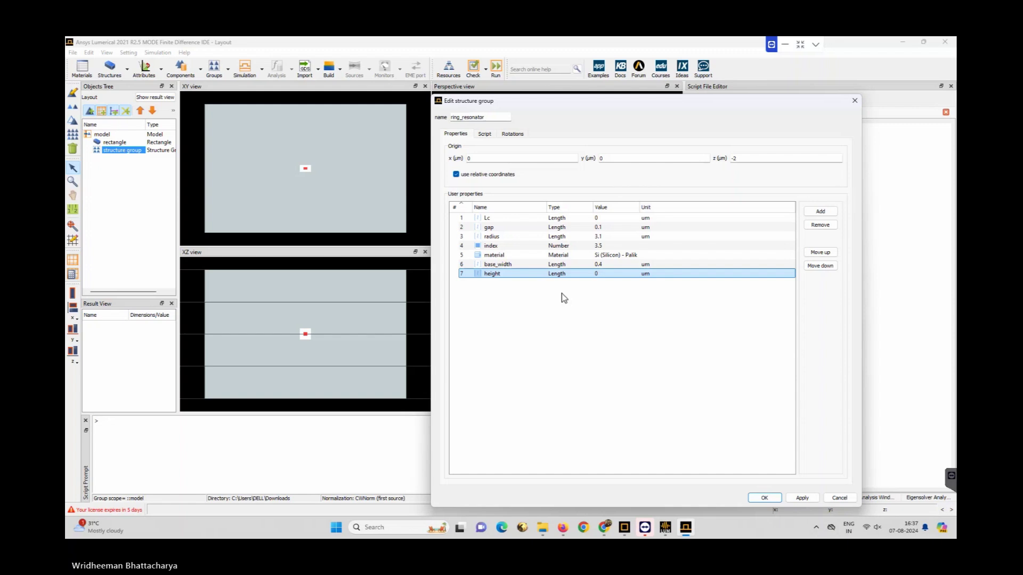
left_click(602, 274)
type("0.18")
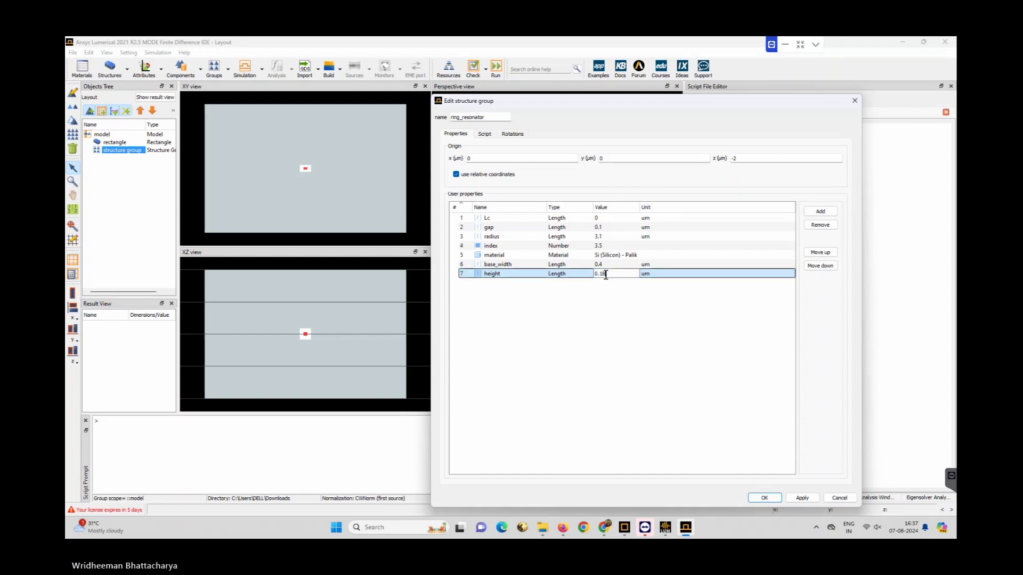
left_click(613, 288)
- Add a user property named lx with type Length and a value of 25 µm
left_click(820, 211)
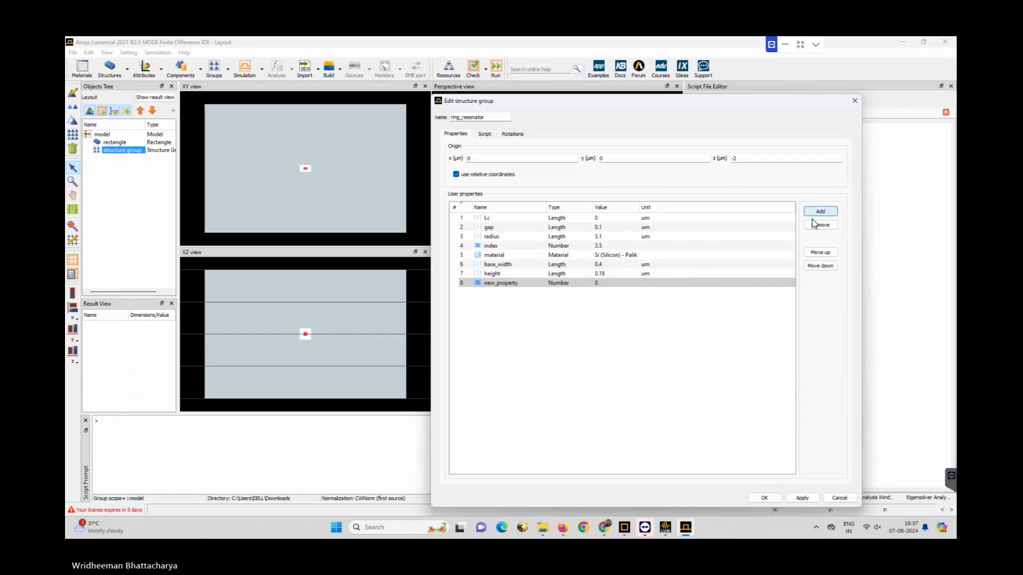
left_click(482, 285)
left_click(495, 283)
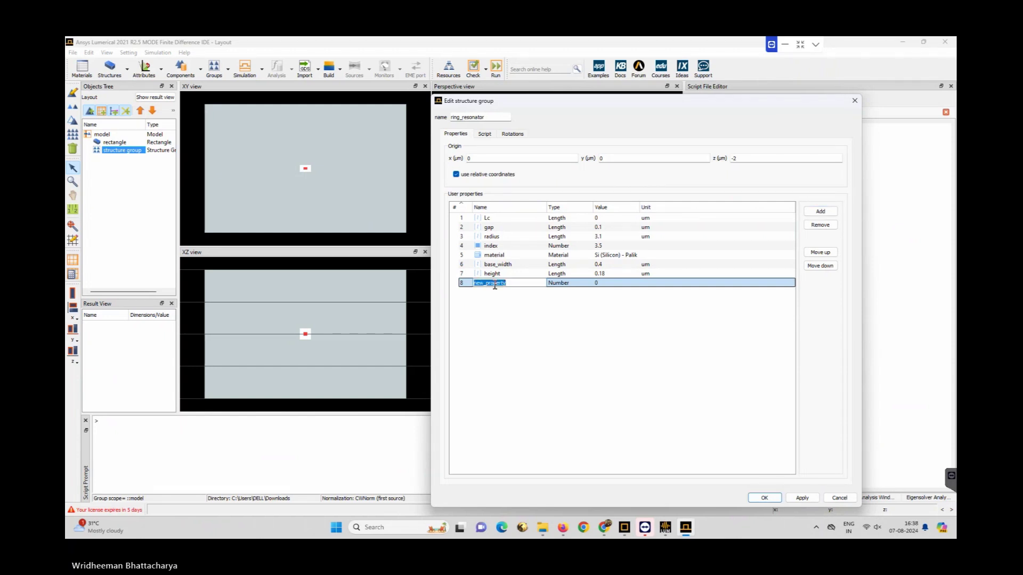
type("lx")
left_click(556, 282)
left_click(564, 293)
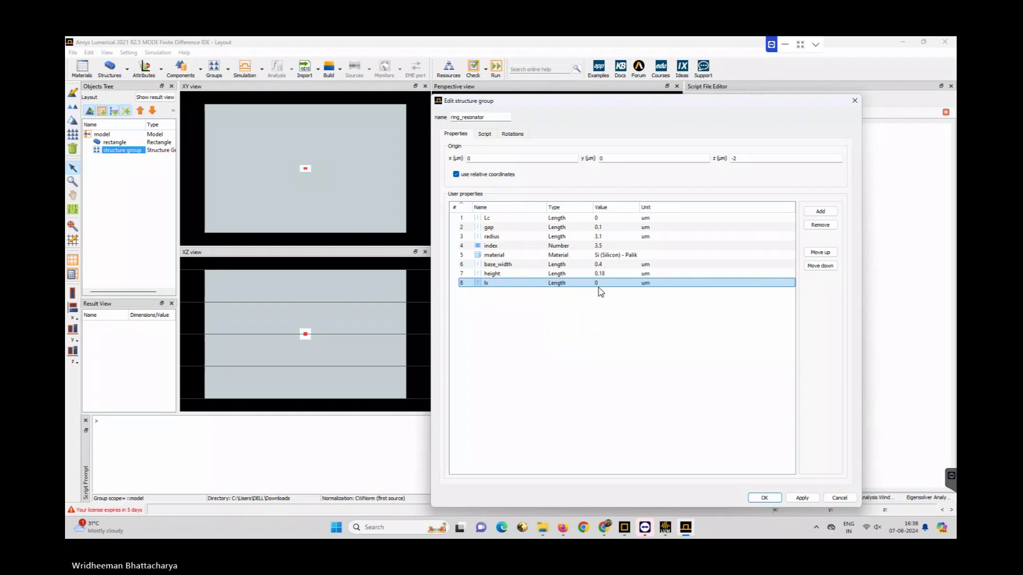
left_click(602, 284)
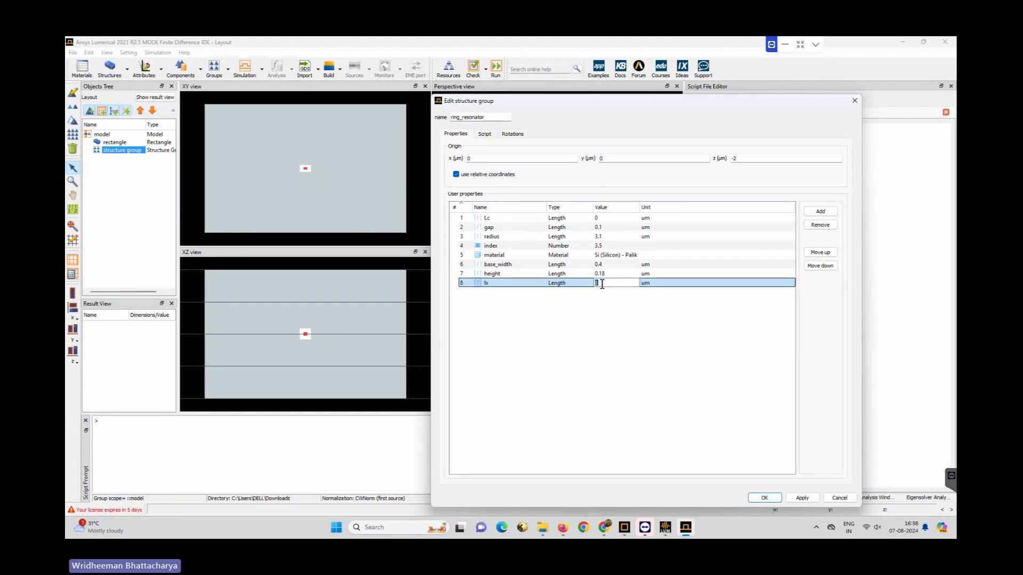
type("25")
key("Return")
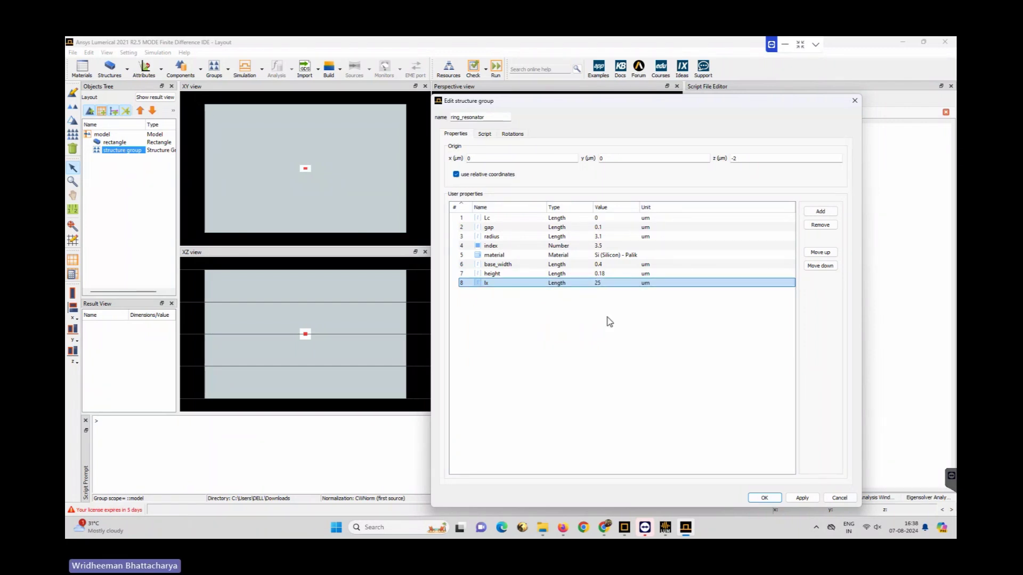
- Test the ring_resonator setup script, check its output, and apply the structure group settings
left_click(485, 133)
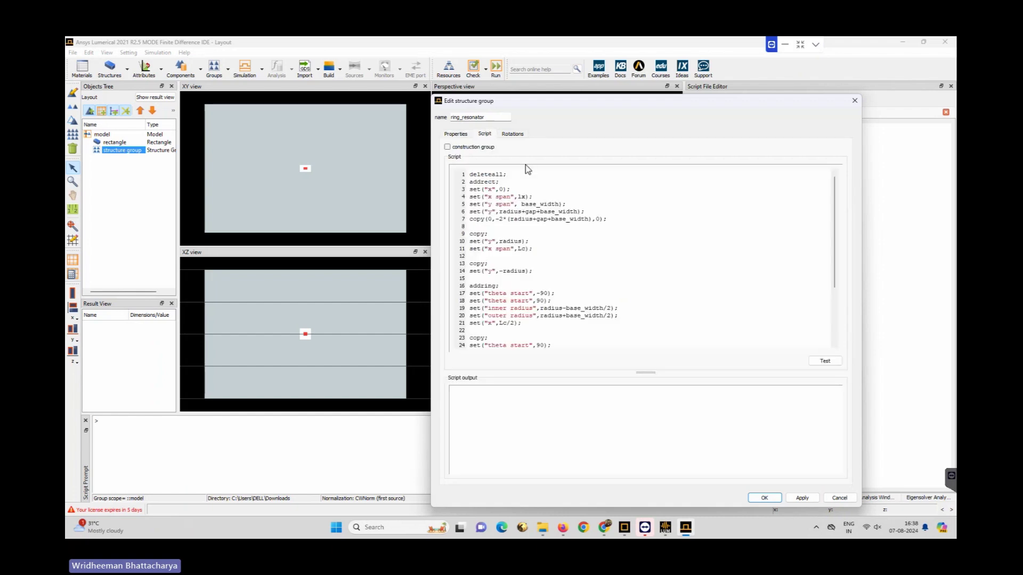
left_click(824, 361)
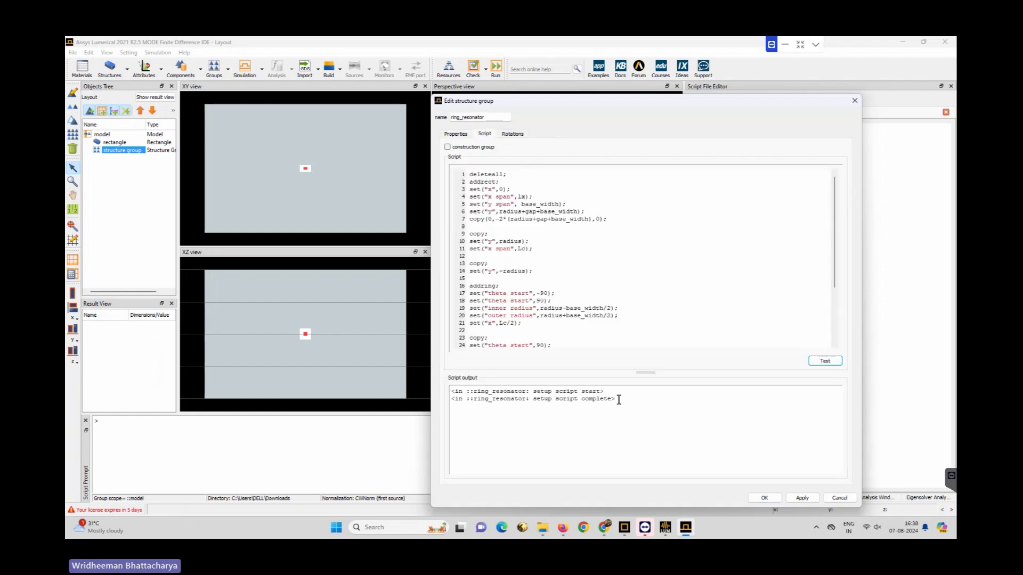
left_click_drag(615, 399, 452, 393)
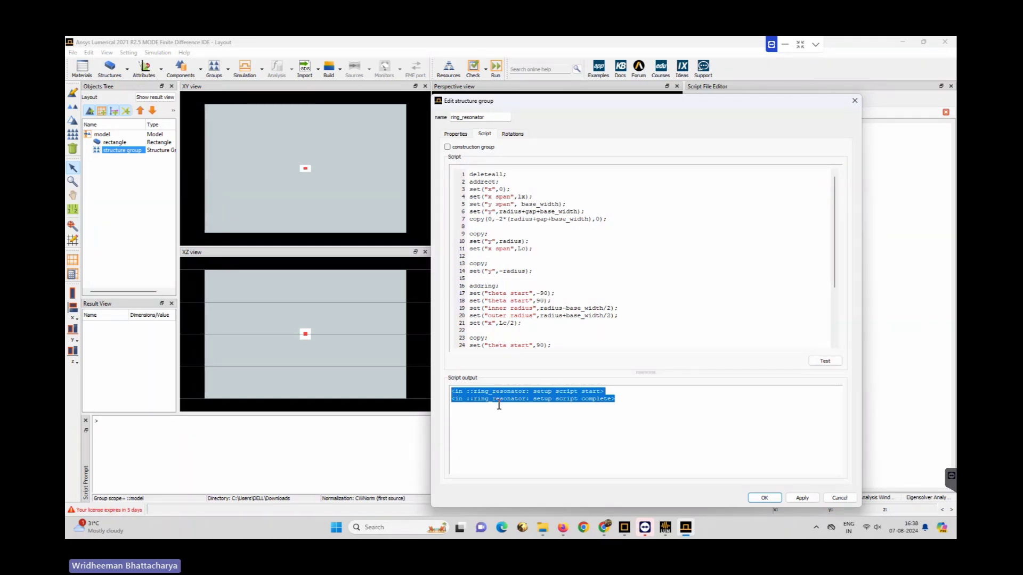
left_click(458, 133)
left_click(802, 498)
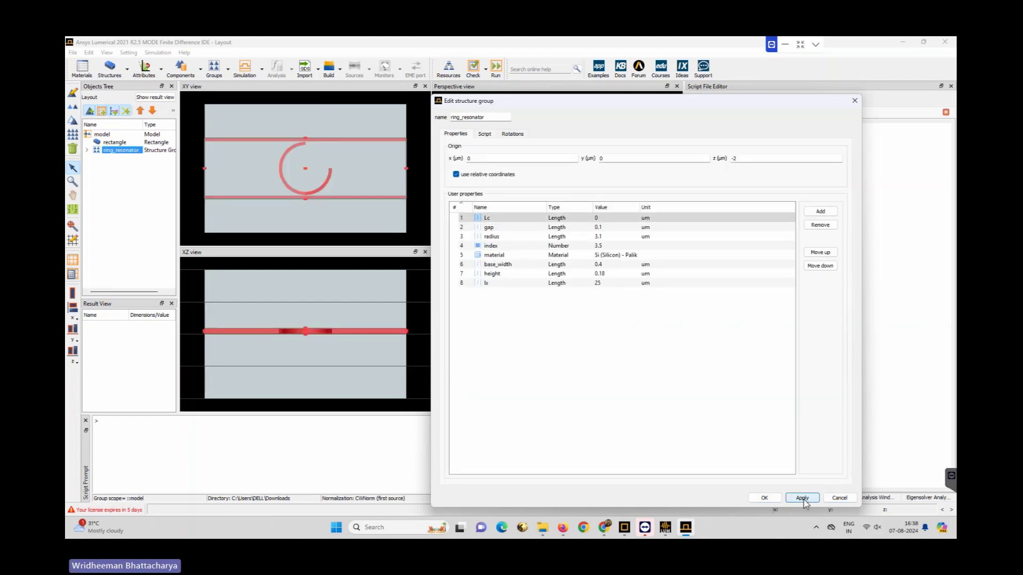
- Review the rest of the ring_resonator script, close the group editor and inspect the objects the group contains
left_click(486, 135)
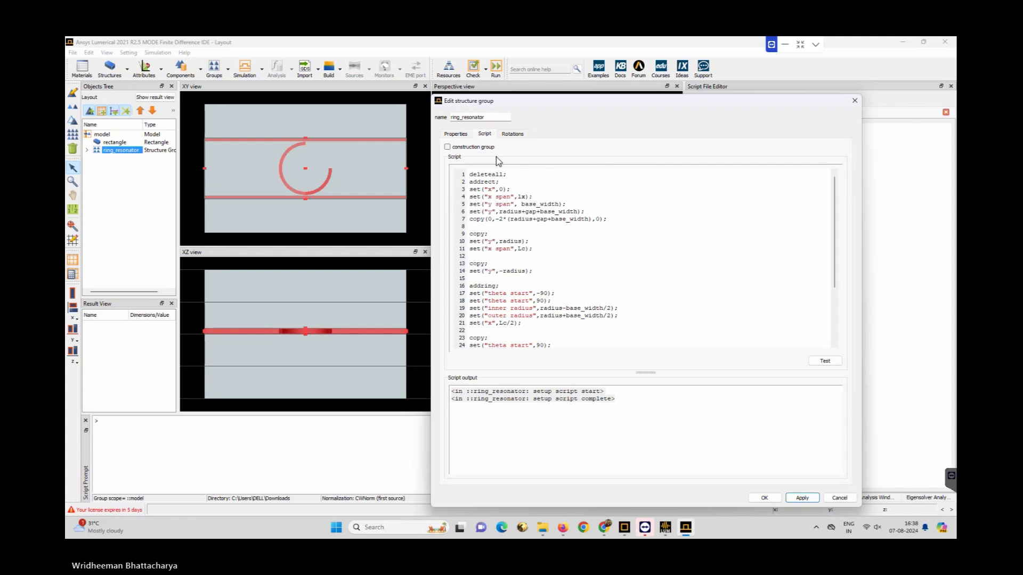
scroll(554, 243, "down", 3)
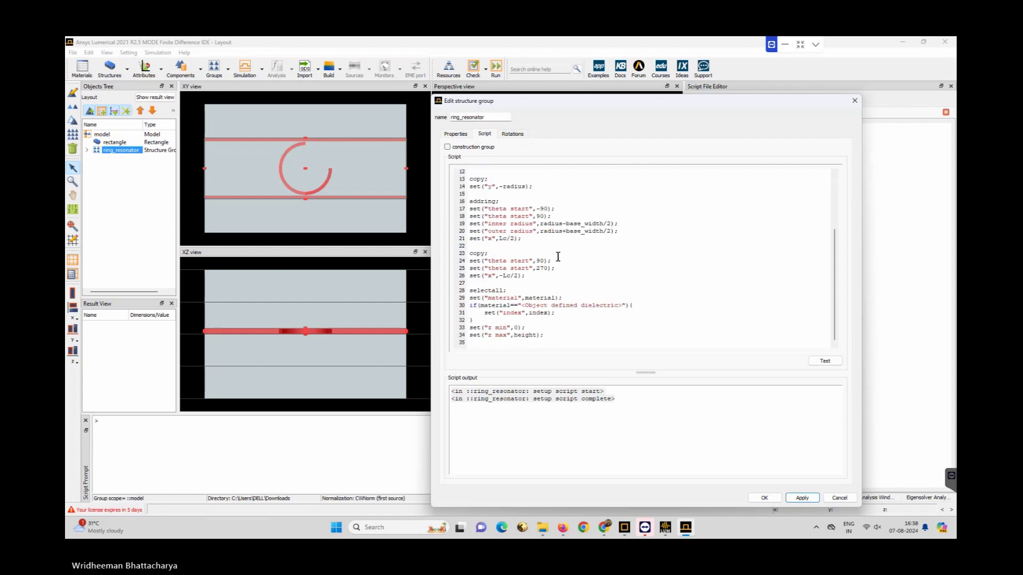
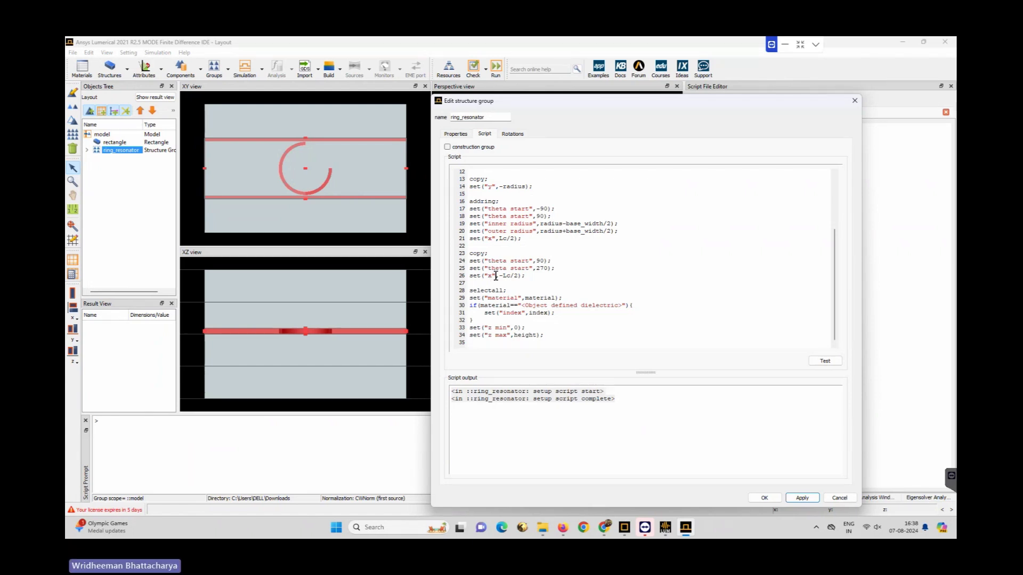
left_click(544, 327)
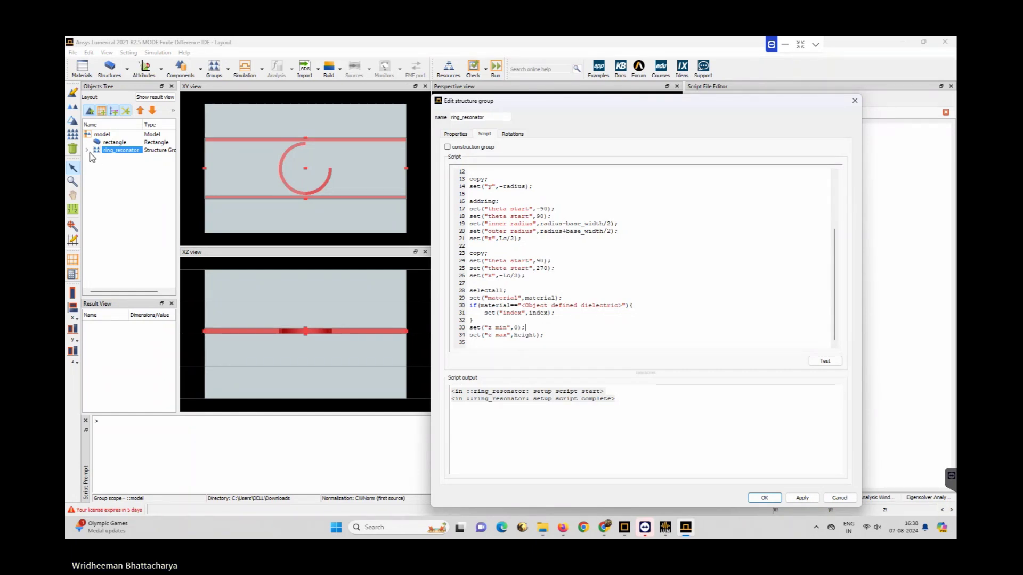
left_click(764, 498)
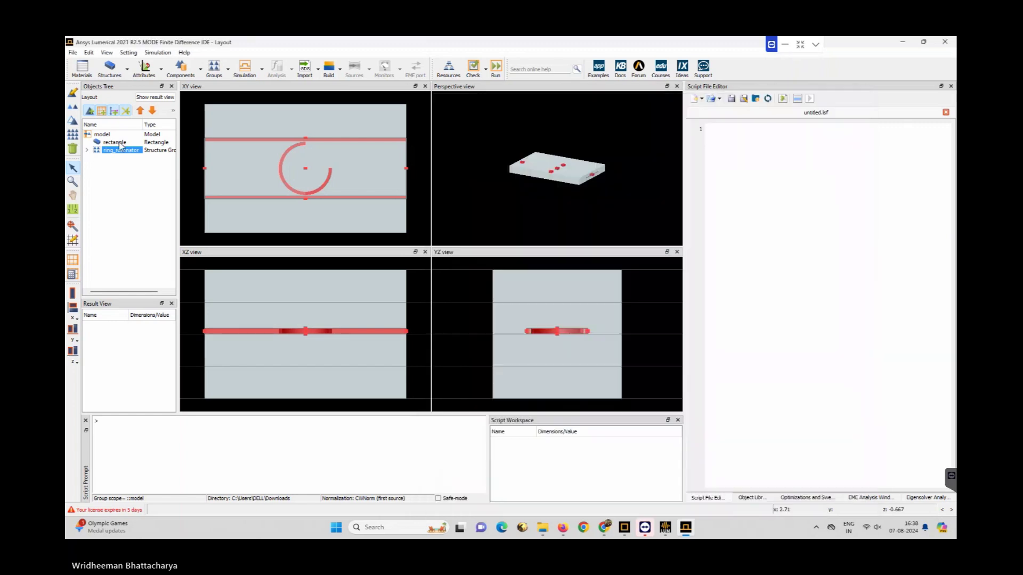
left_click(86, 150)
left_click(86, 150)
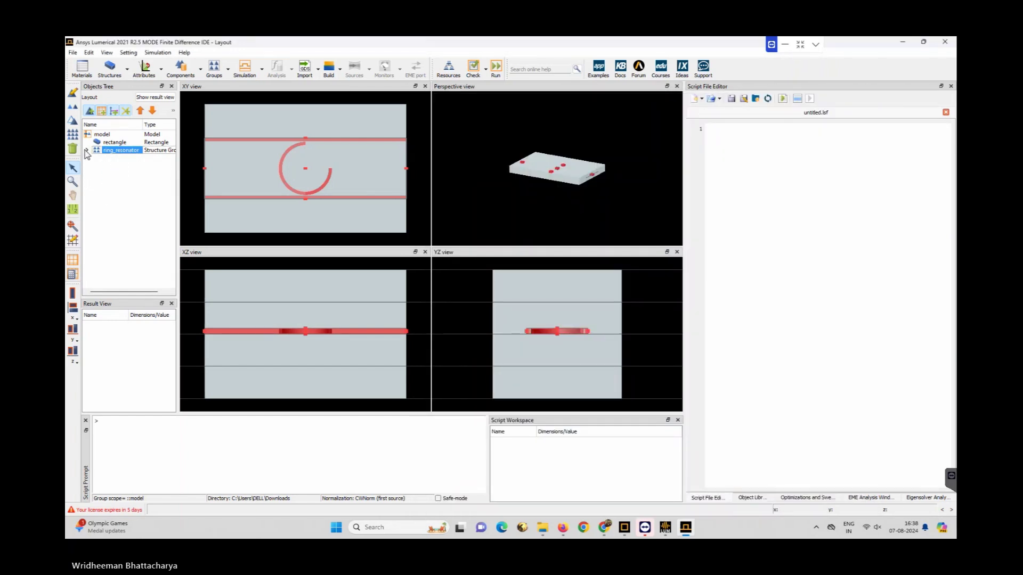
left_click(87, 151)
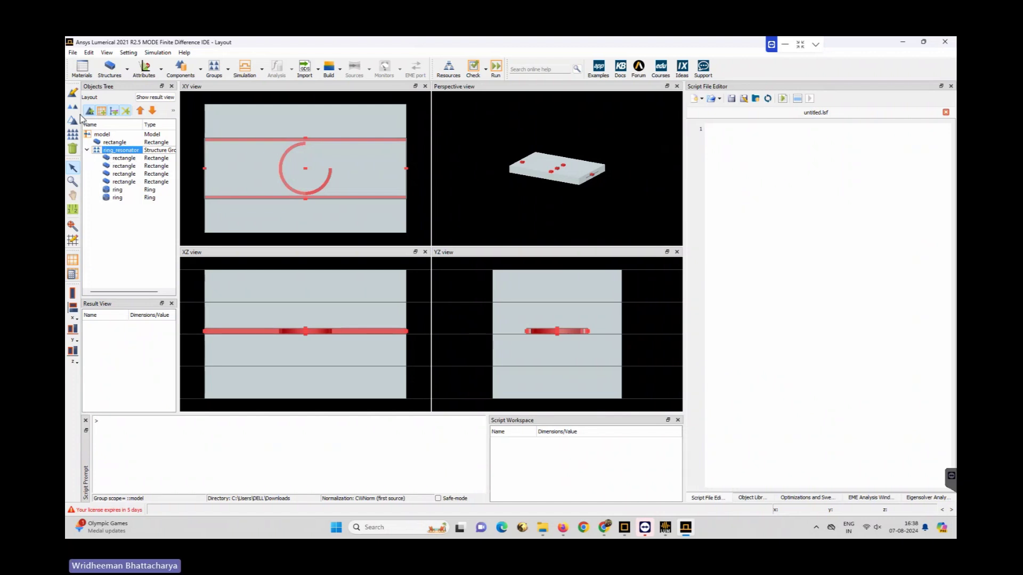
- In the ring_resonator script, set the second theta start value of the copied ring to 180 and accept the change
left_click(72, 95)
scroll(527, 309, "down", 4)
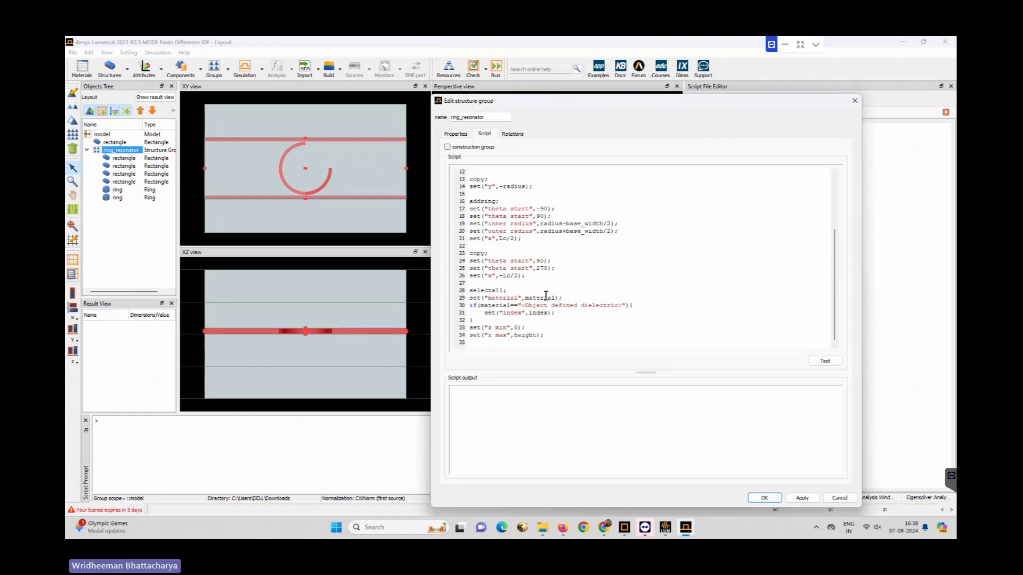
left_click(550, 268)
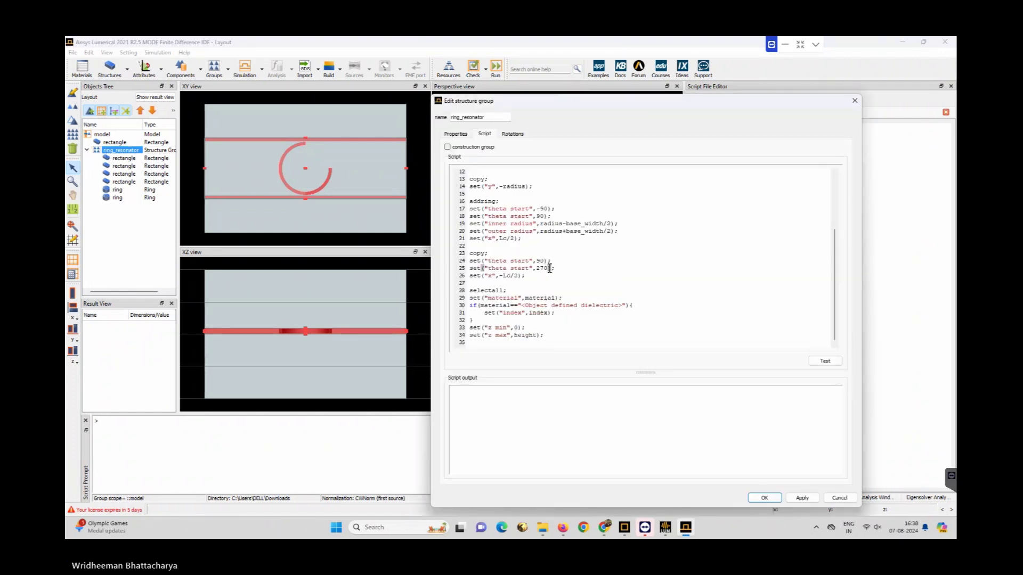
left_click_drag(550, 268, 537, 269)
type("0")
type("80")
left_click(804, 498)
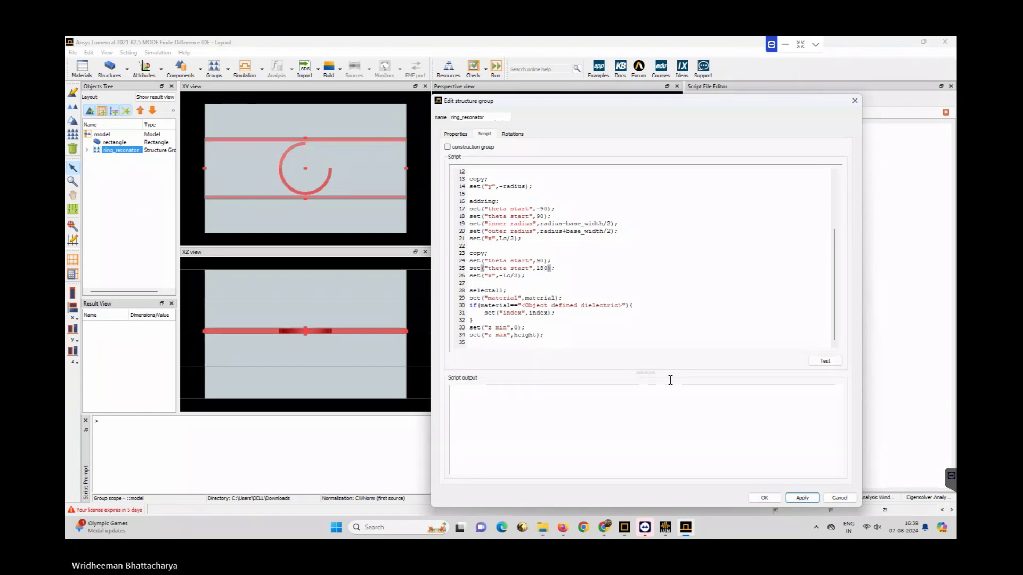
left_click(548, 261)
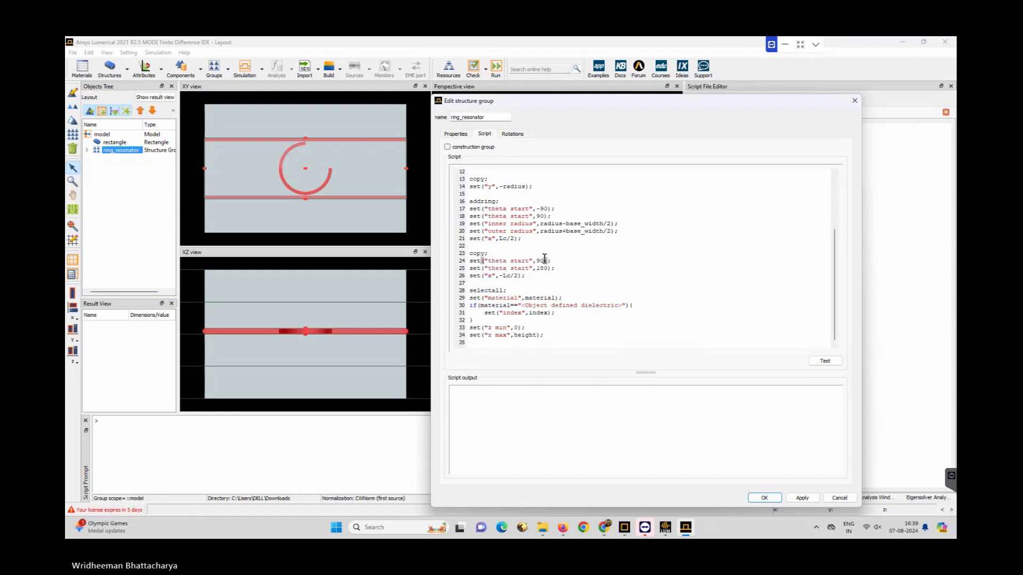
left_click(523, 211)
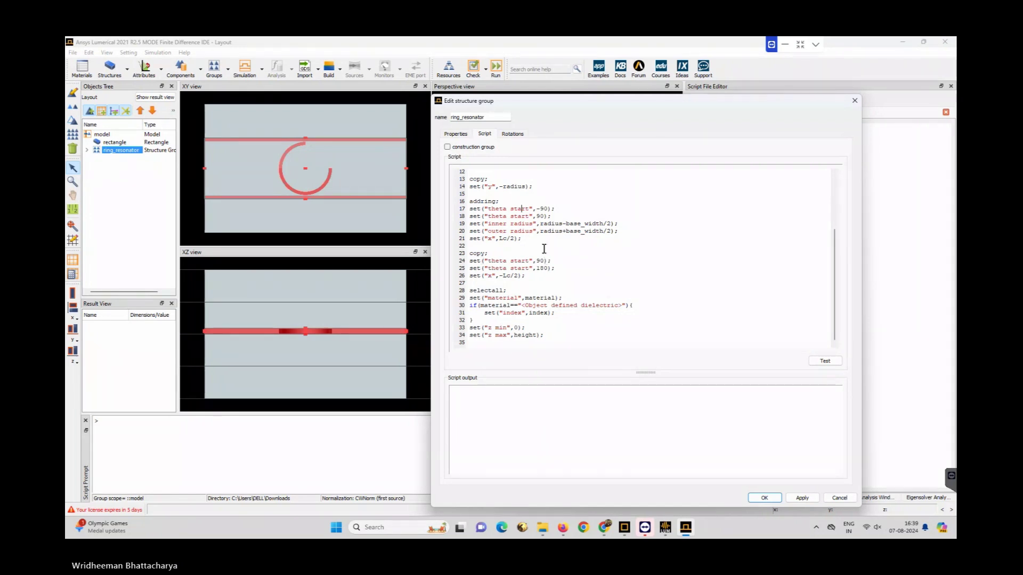
left_click(767, 498)
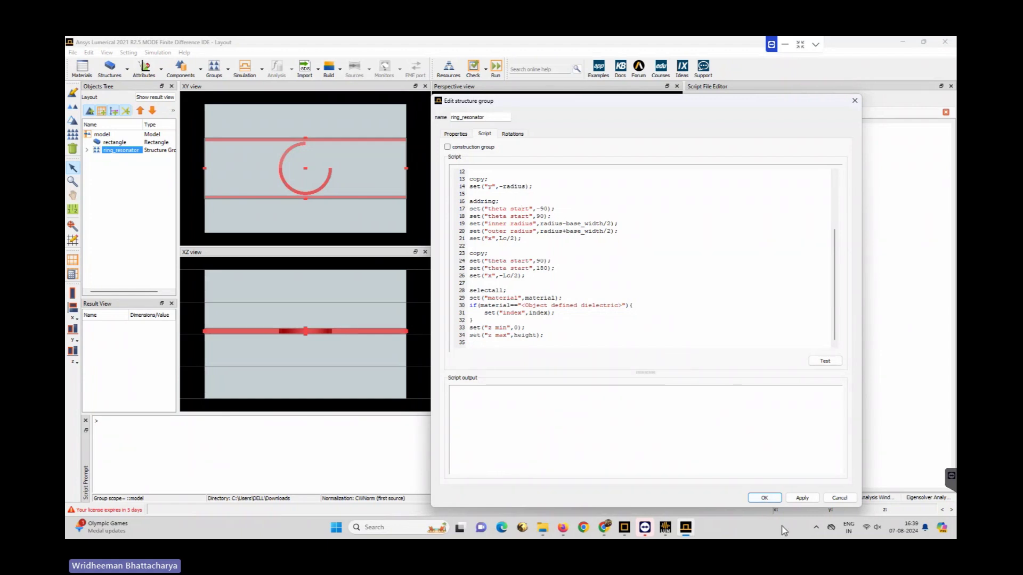
left_click(764, 498)
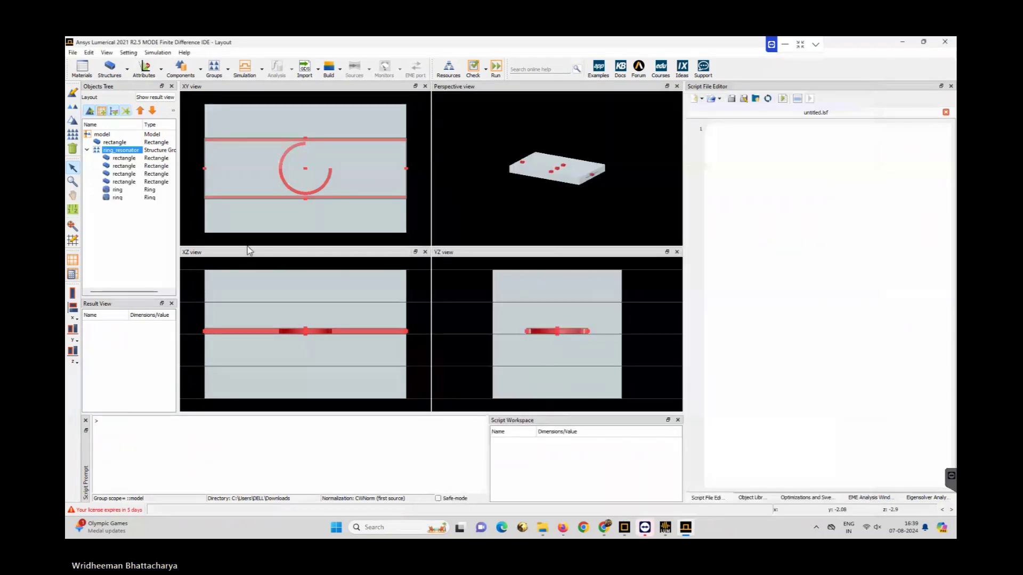
- Select the two rings in ring_resonator alternately to compare their extents, and reselect the whole group
left_click(118, 190)
left_click(117, 198)
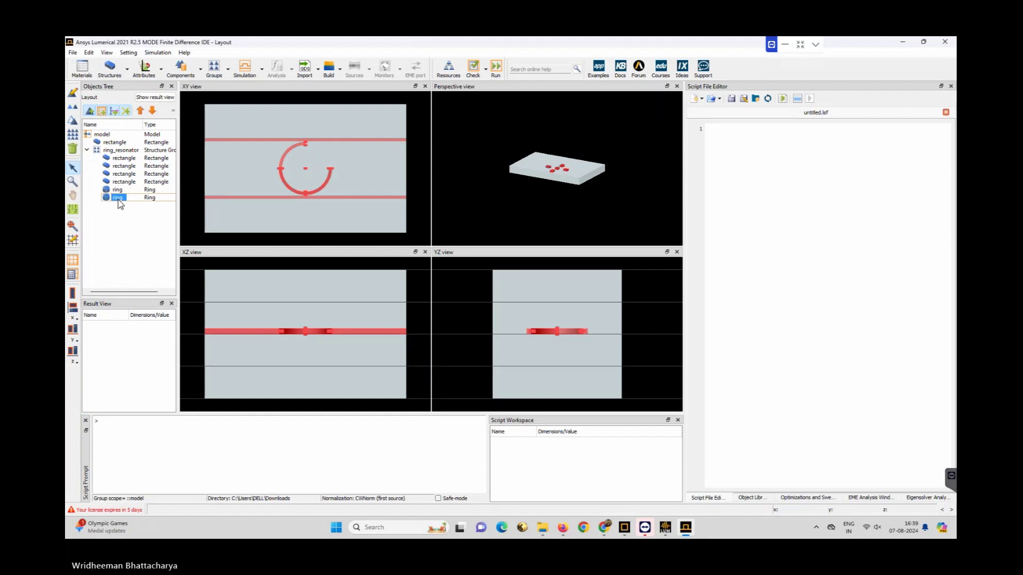
left_click(118, 191)
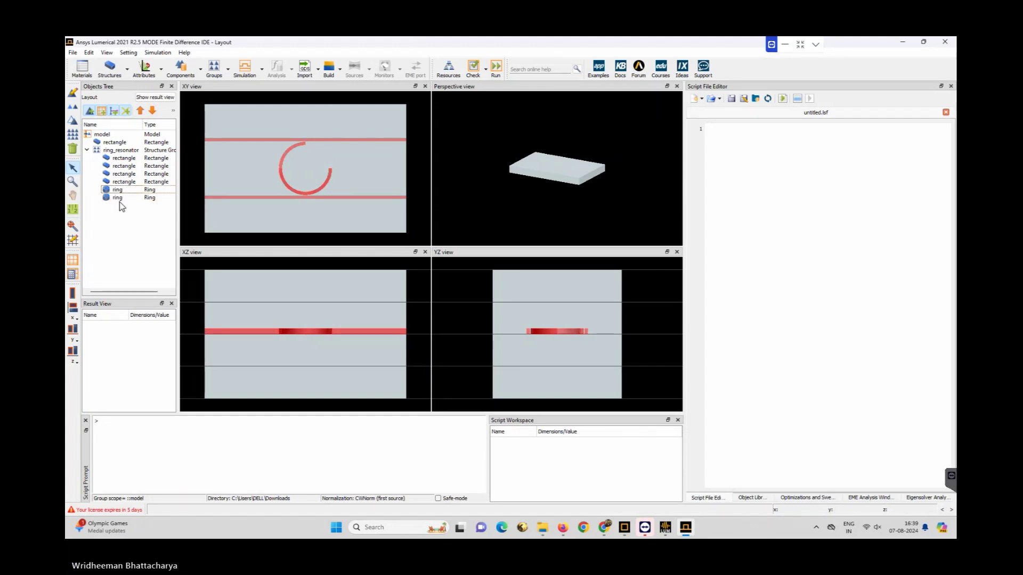
left_click(117, 198)
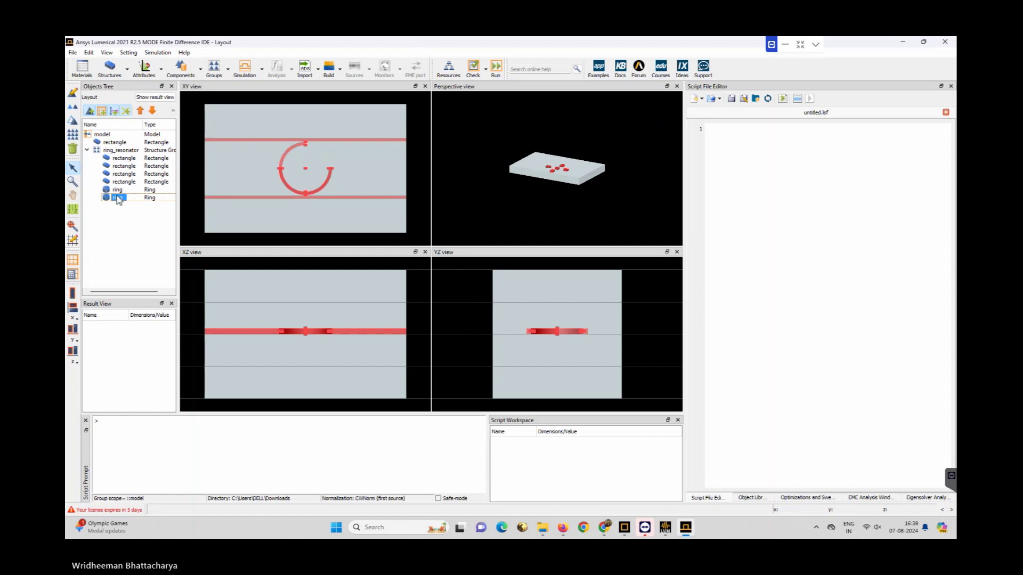
left_click(118, 190)
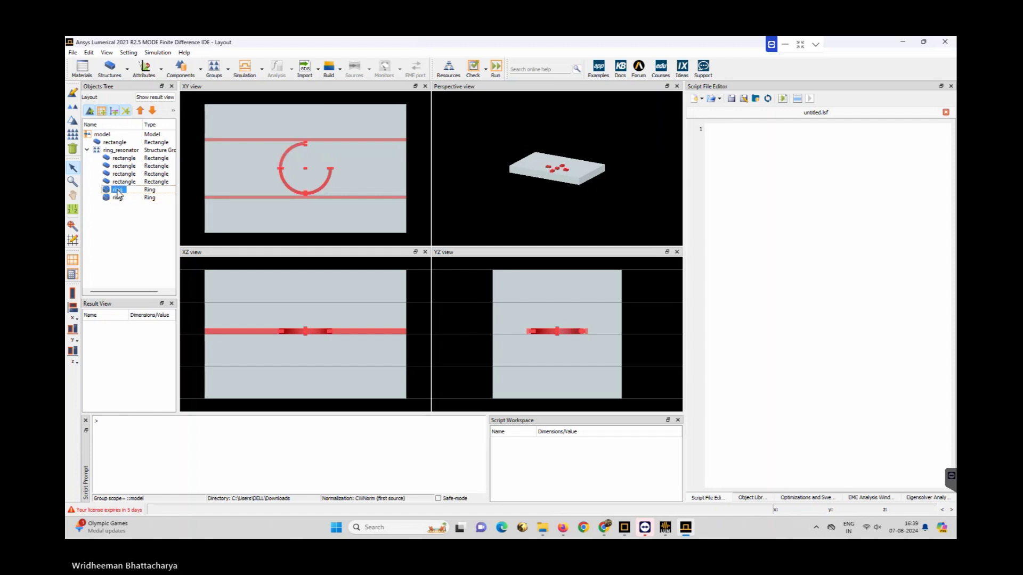
left_click(113, 150)
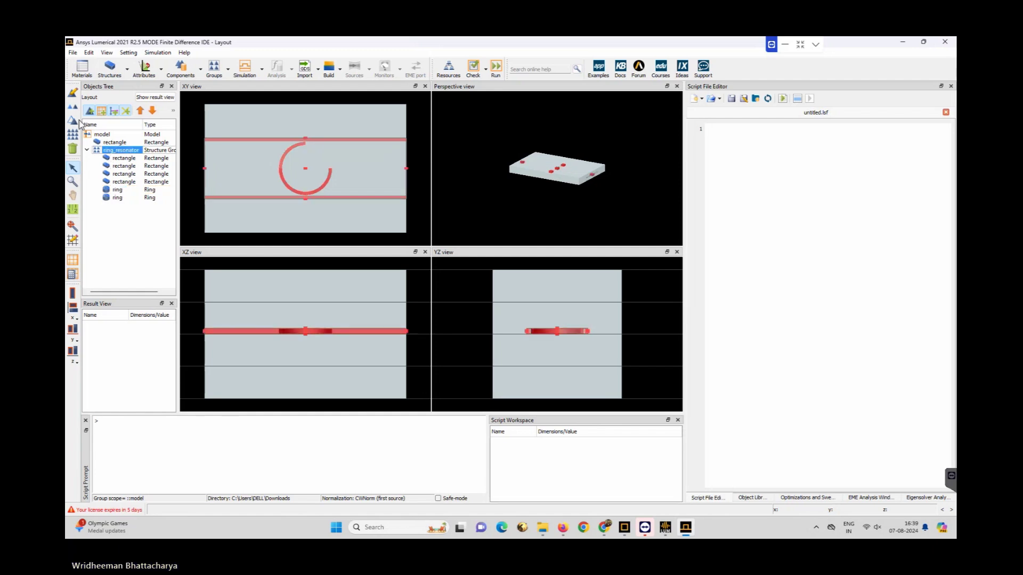
- In the ring_resonator script, set the copied ring's second theta start value to 360 and accept the change
left_click(73, 92)
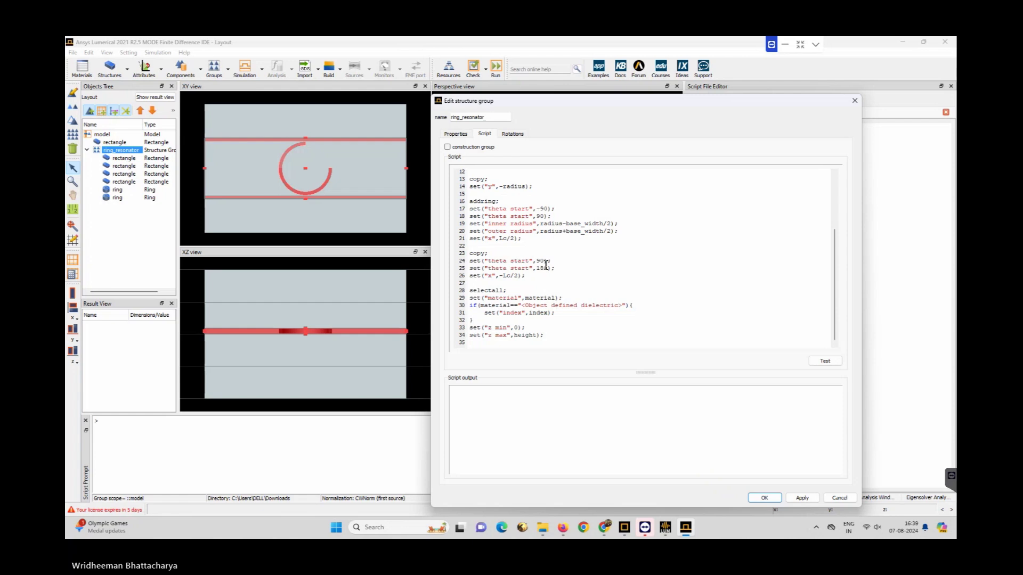
double_click(540, 261)
left_click_drag(549, 268, 536, 270)
type("360")
left_click(813, 498)
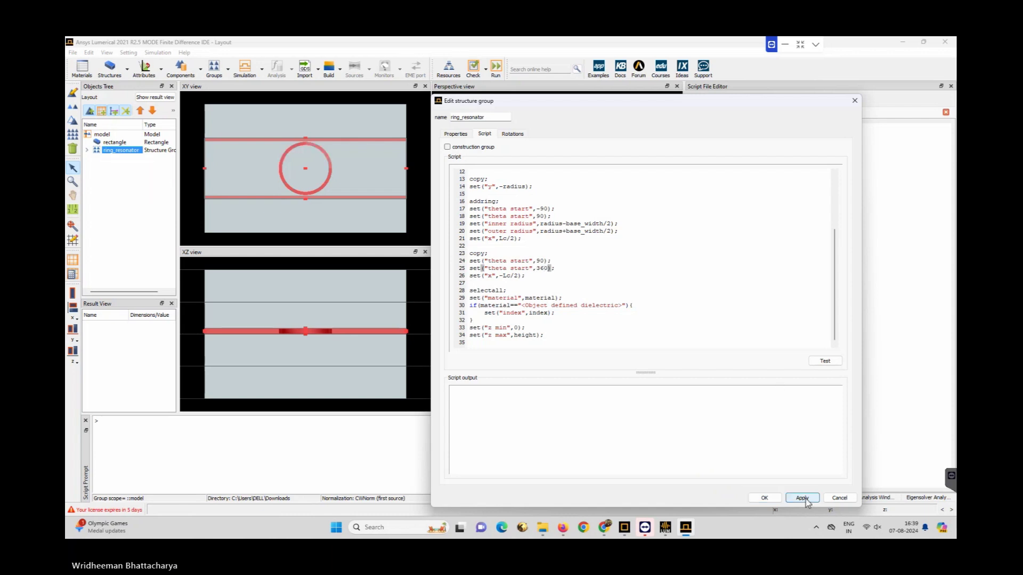
left_click(766, 497)
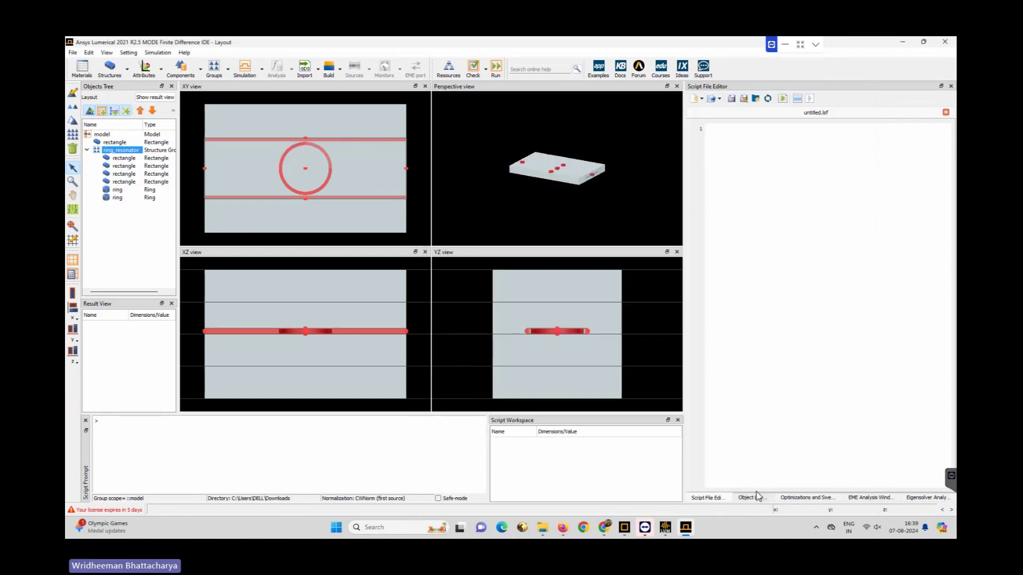
left_click(88, 151)
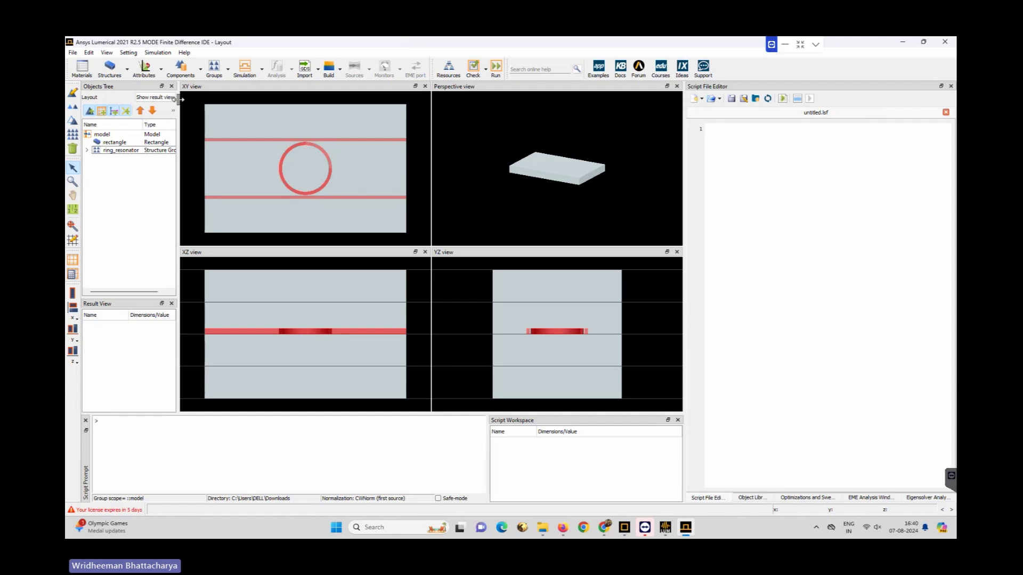
- Add an eigenmode solver to the model and save the project as Ring Resonator in the Talk folder on drive D
left_click(262, 70)
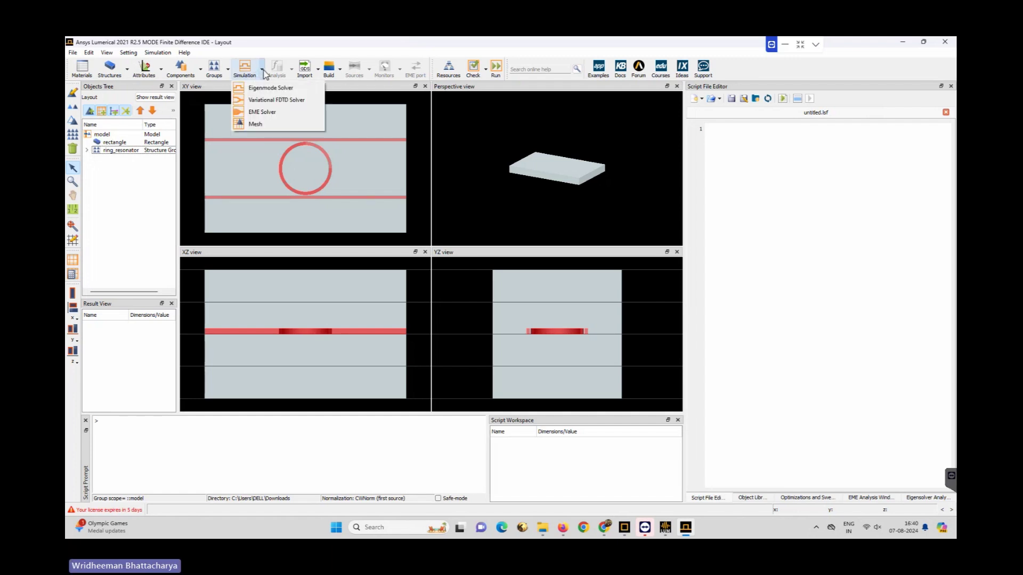
left_click(270, 87)
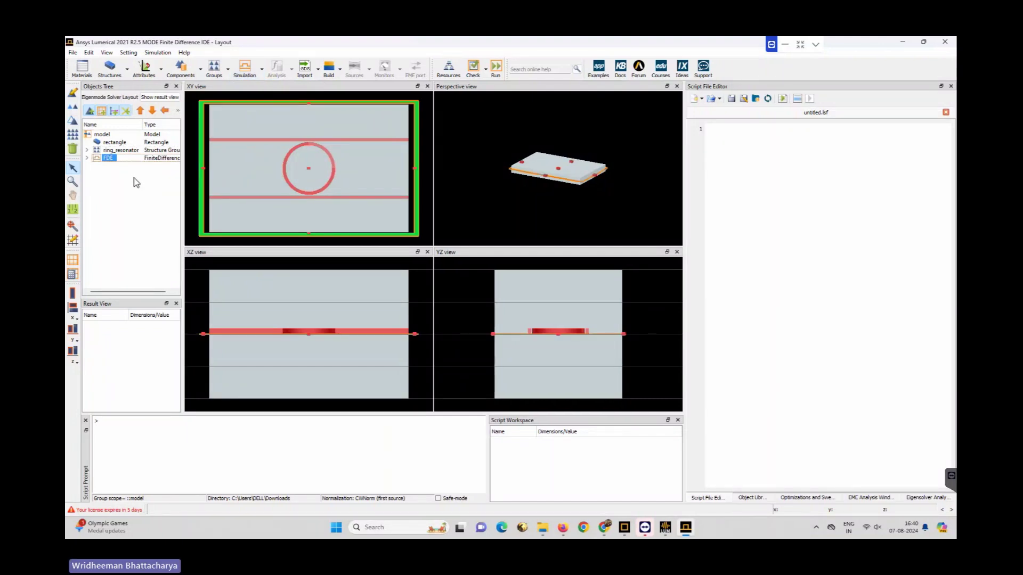
key("ctrl+s")
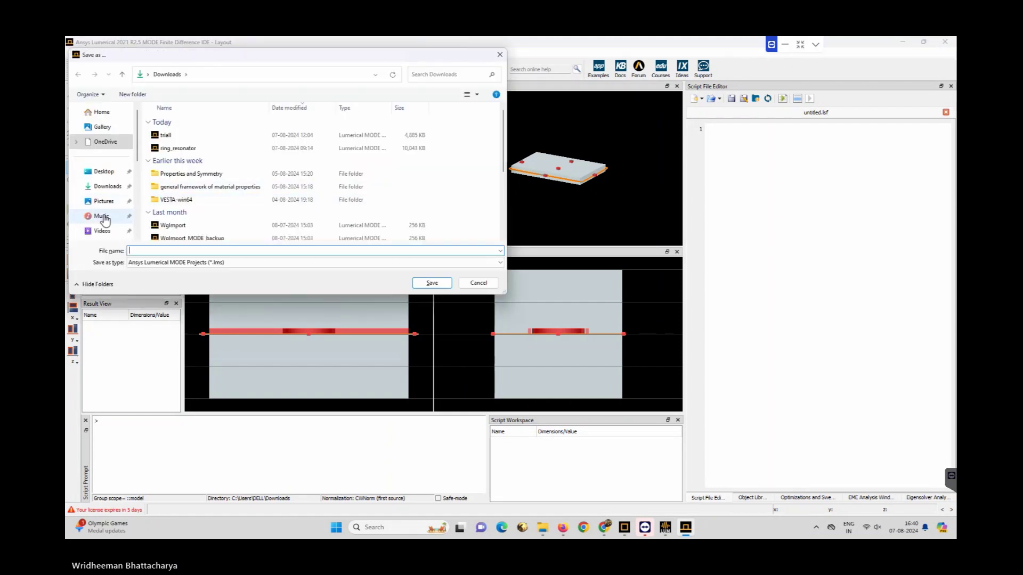
scroll(104, 219, "down", 5)
left_click(102, 198)
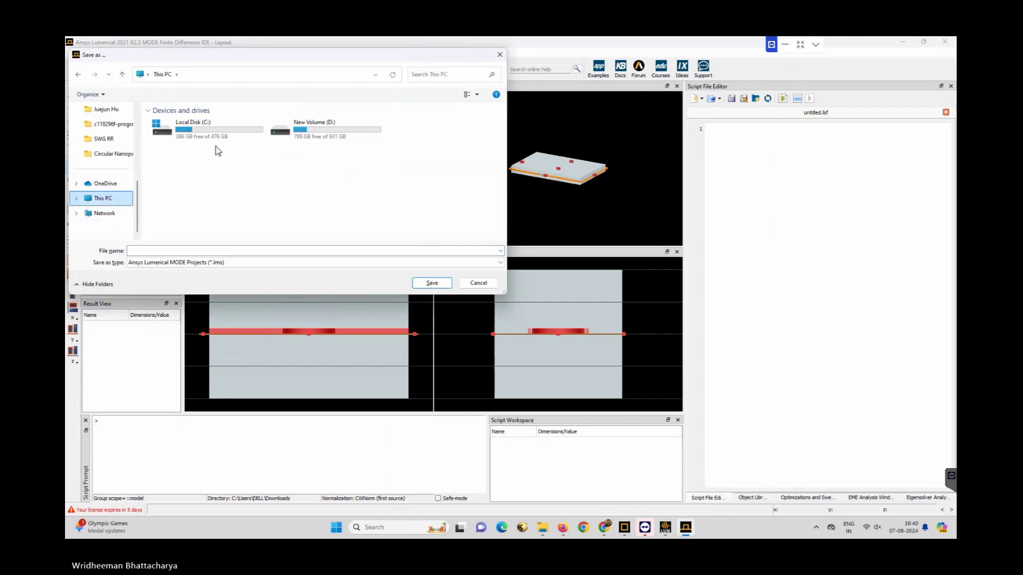
double_click(314, 128)
scroll(206, 221, "down", 3)
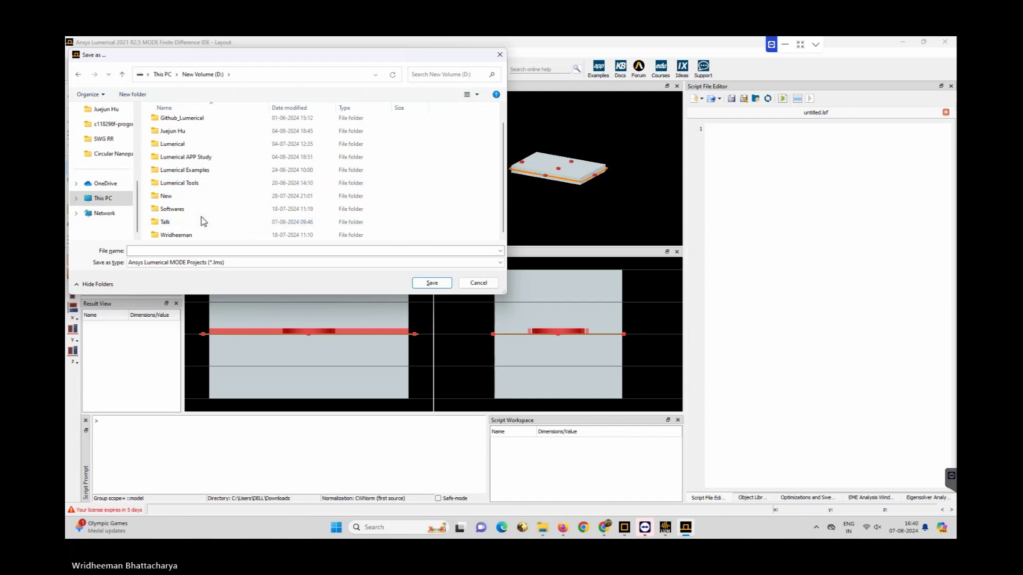
double_click(201, 218)
left_click(192, 251)
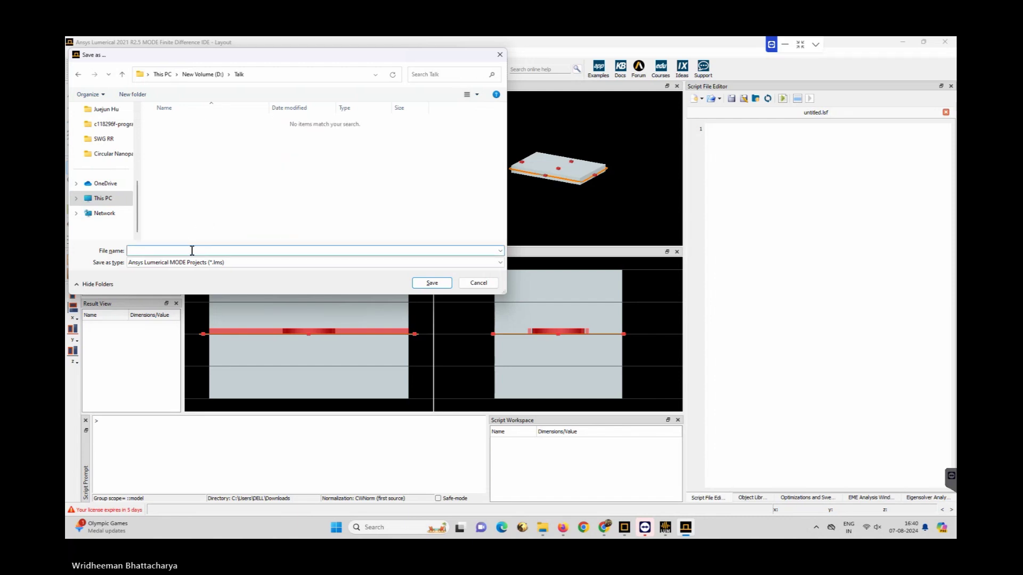
type("Ring Resonator")
left_click(431, 283)
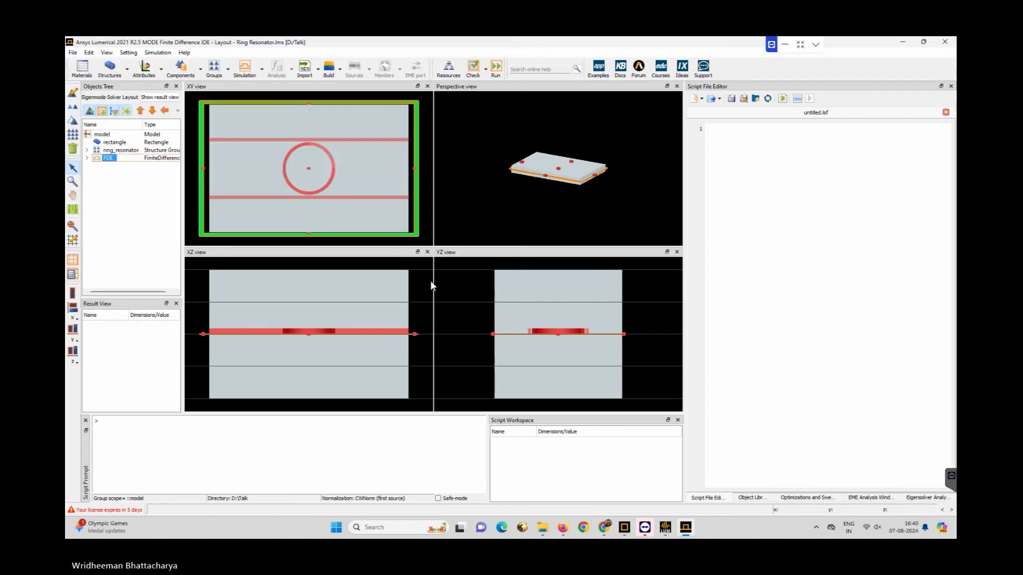
- Set the FDE solver type to 2D X normal and apply it
left_click(74, 95)
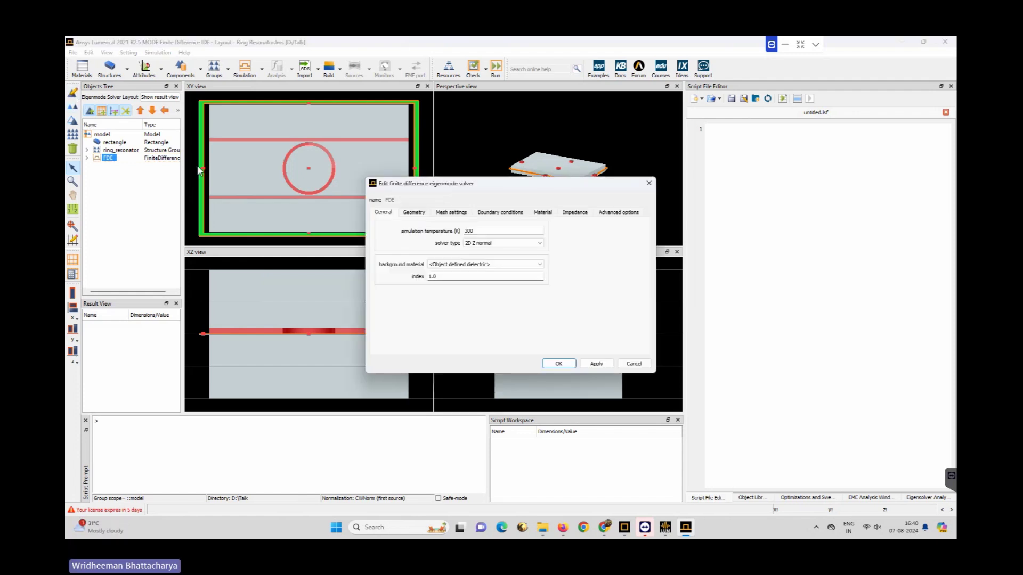
left_click(504, 243)
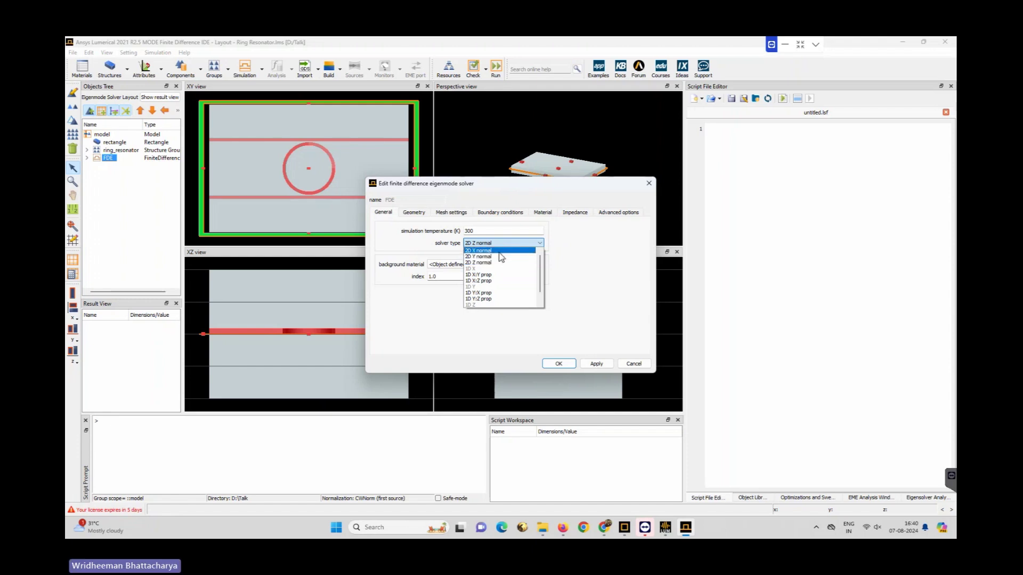
left_click(503, 251)
left_click(596, 364)
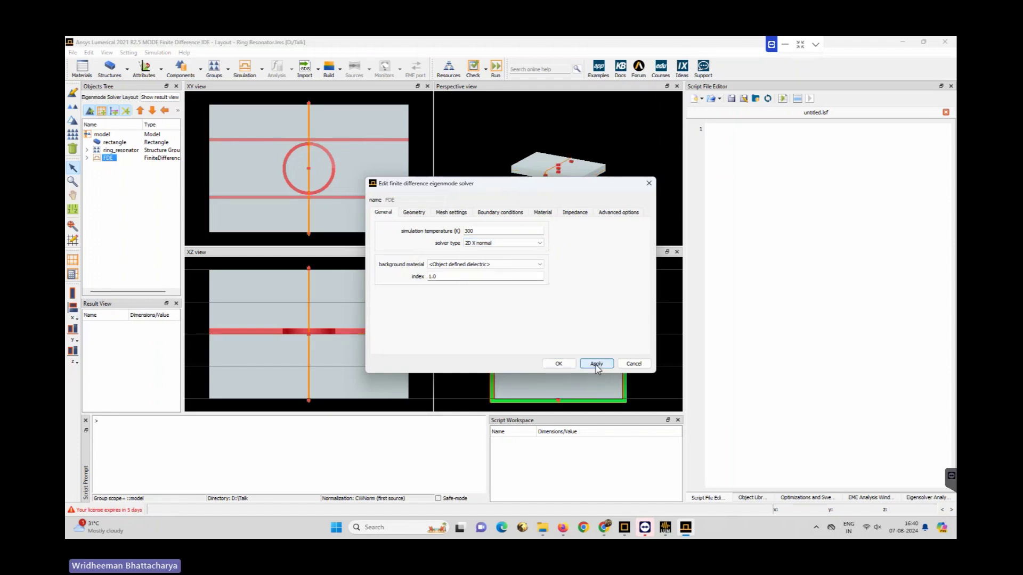
- Set the FDE region to x -3.8, y 3.6 with y span 4, and z 0.075 with z span 1 µm, and apply
left_click(423, 214)
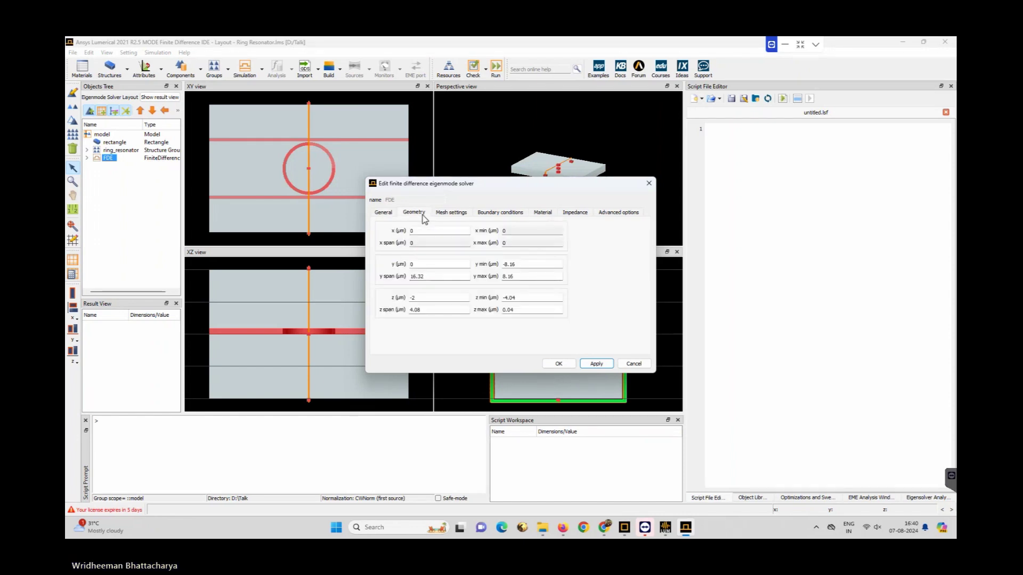
double_click(406, 230)
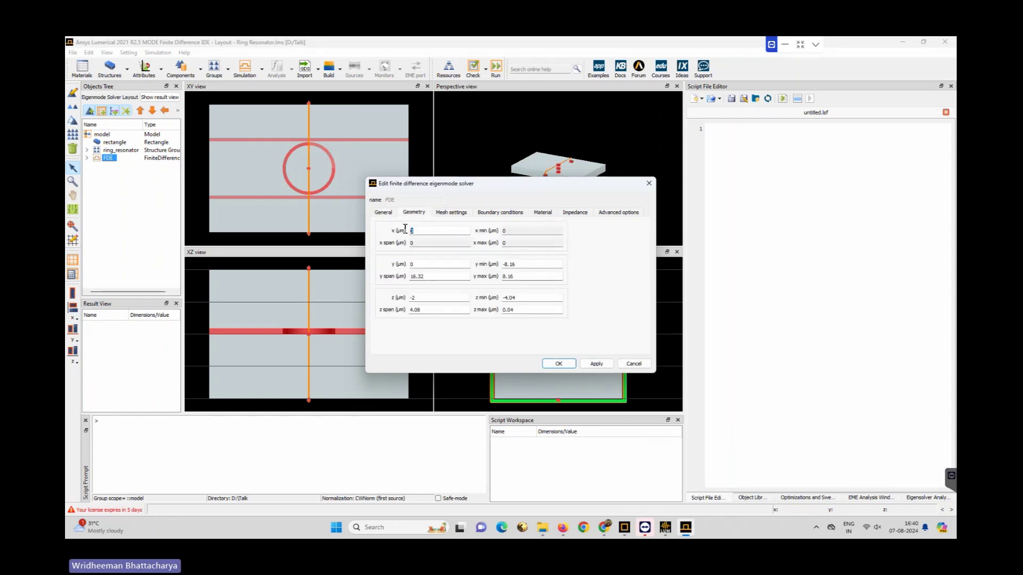
type("-3.8")
double_click(406, 265)
type("3.6")
double_click(394, 277)
type("4")
double_click(437, 311)
type("1")
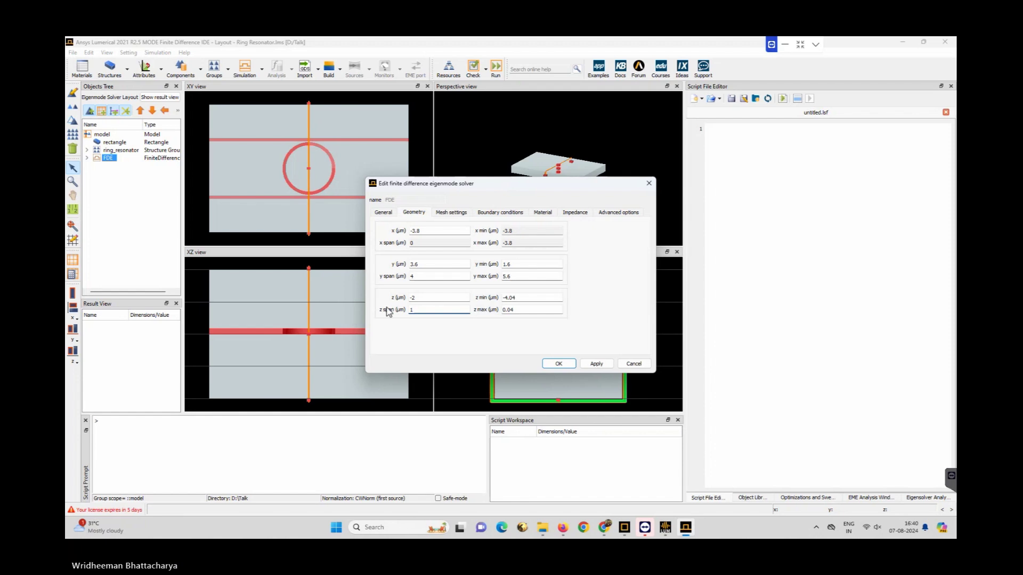
double_click(419, 295)
type("0.075")
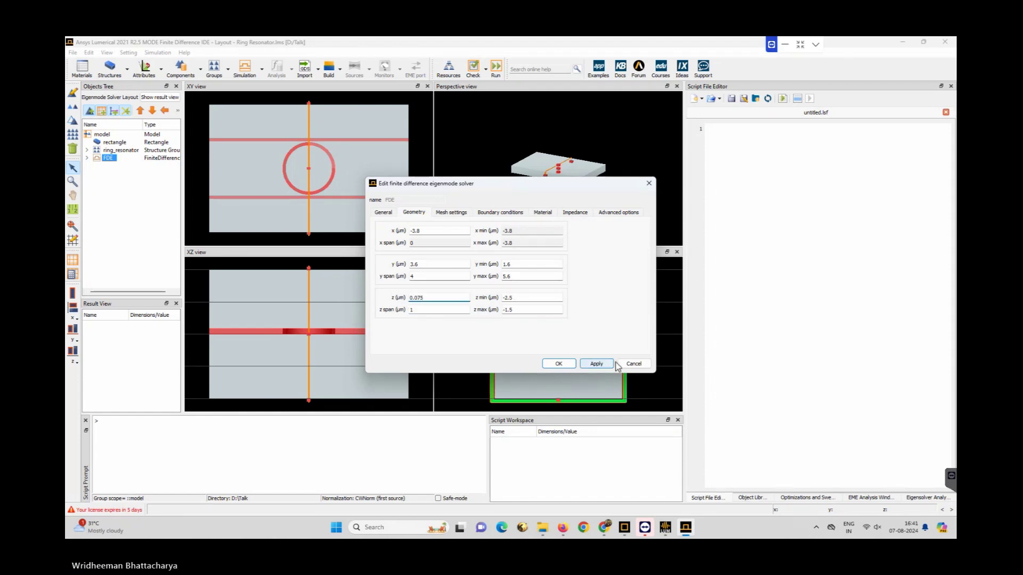
left_click(596, 364)
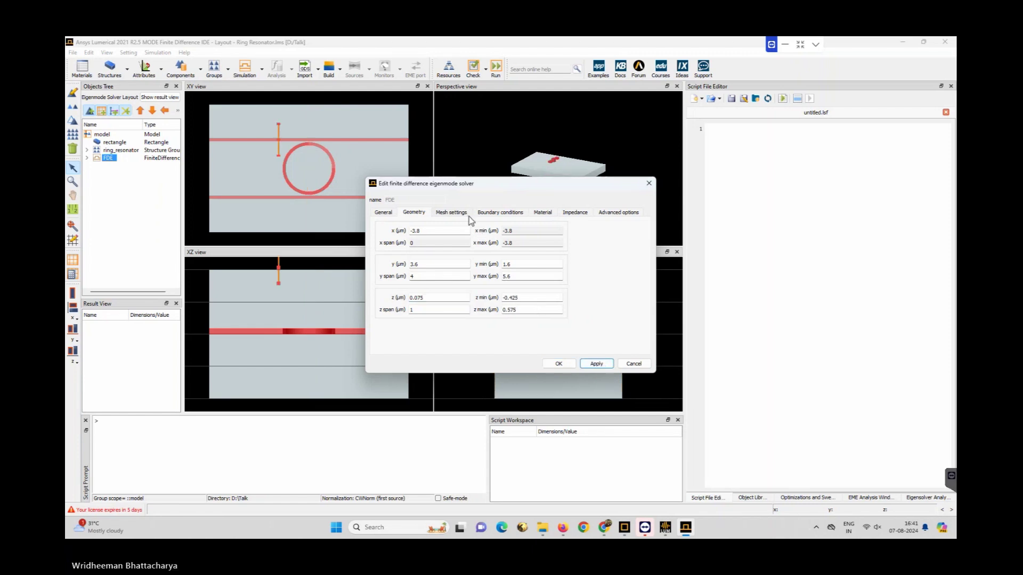
- Set the FDE mesh to 200 cells in y and 100 cells in z, accept the solver settings and deselect it
left_click(453, 213)
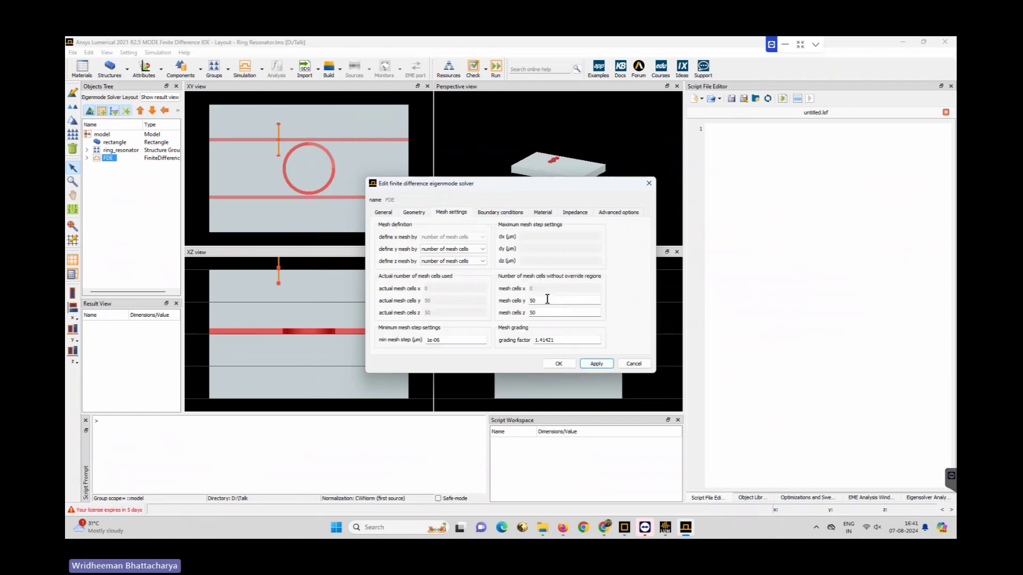
double_click(535, 300)
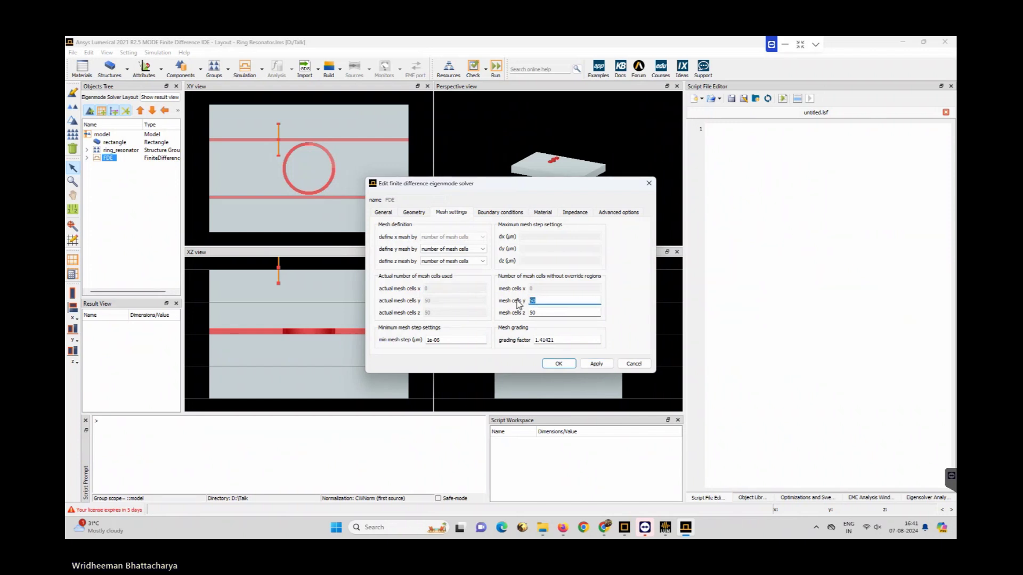
type("200")
double_click(534, 314)
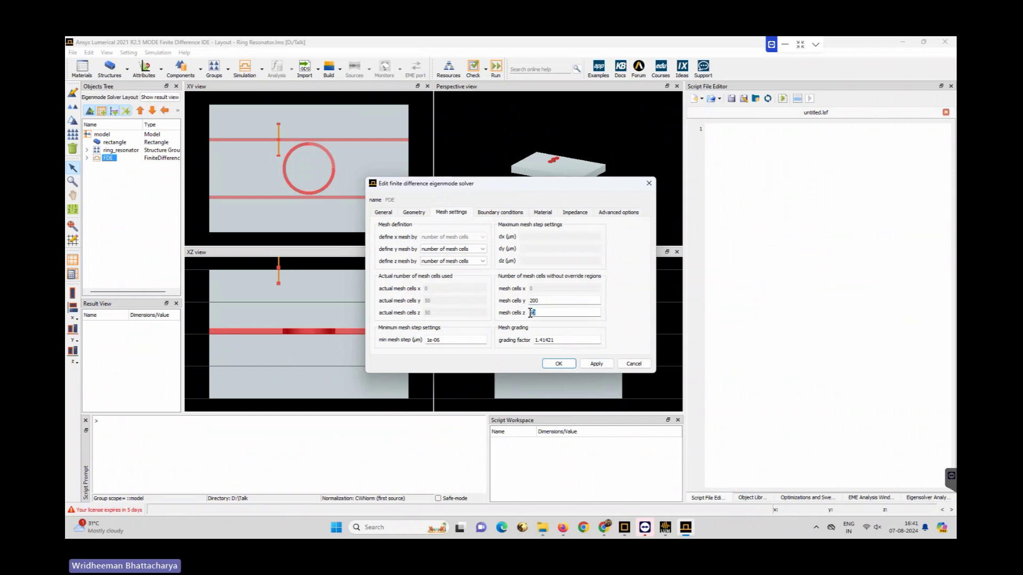
type("100")
left_click(560, 364)
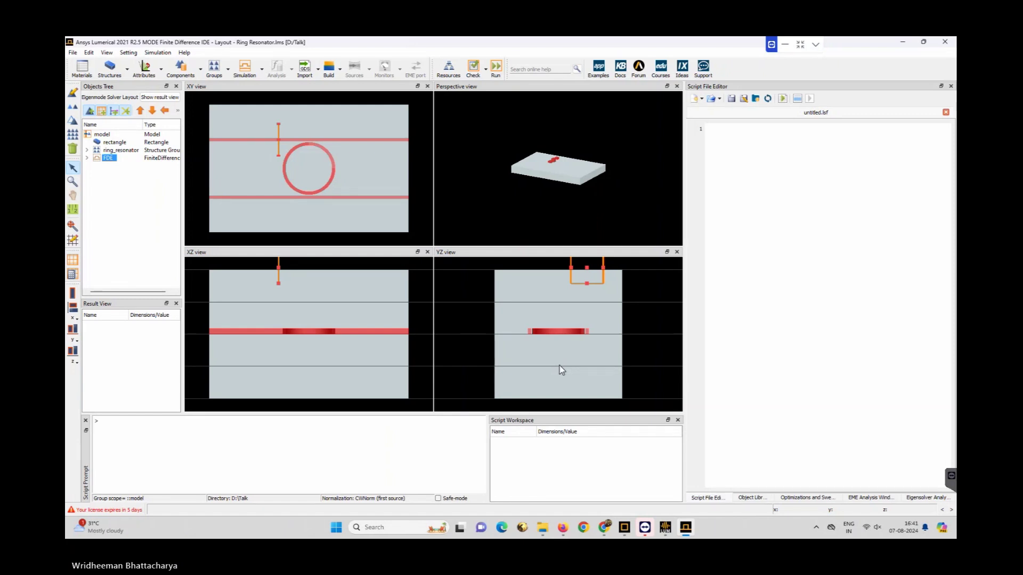
left_click(151, 244)
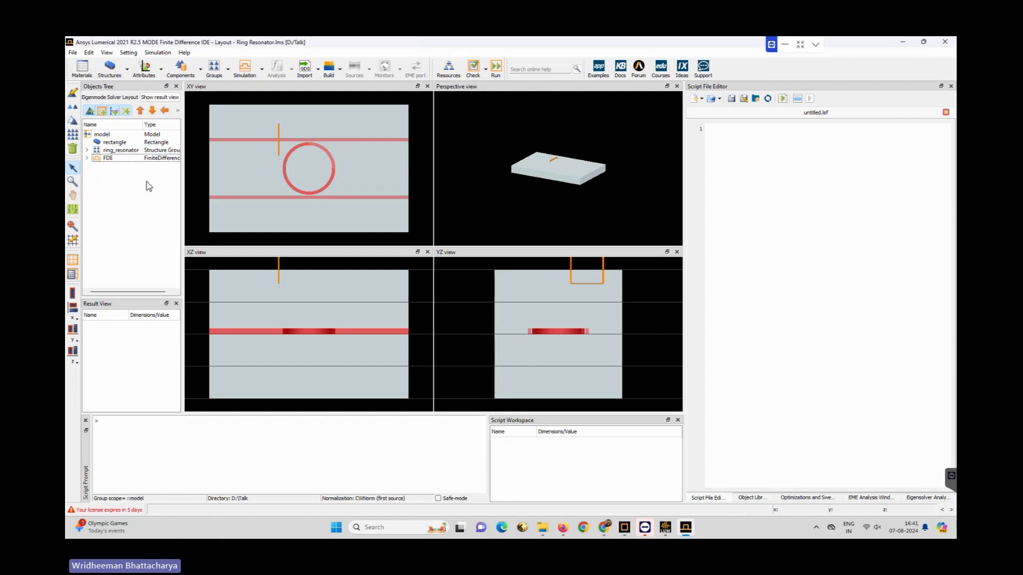
- Add a variational FDTD solver region over the ring resonator model
left_click(263, 75)
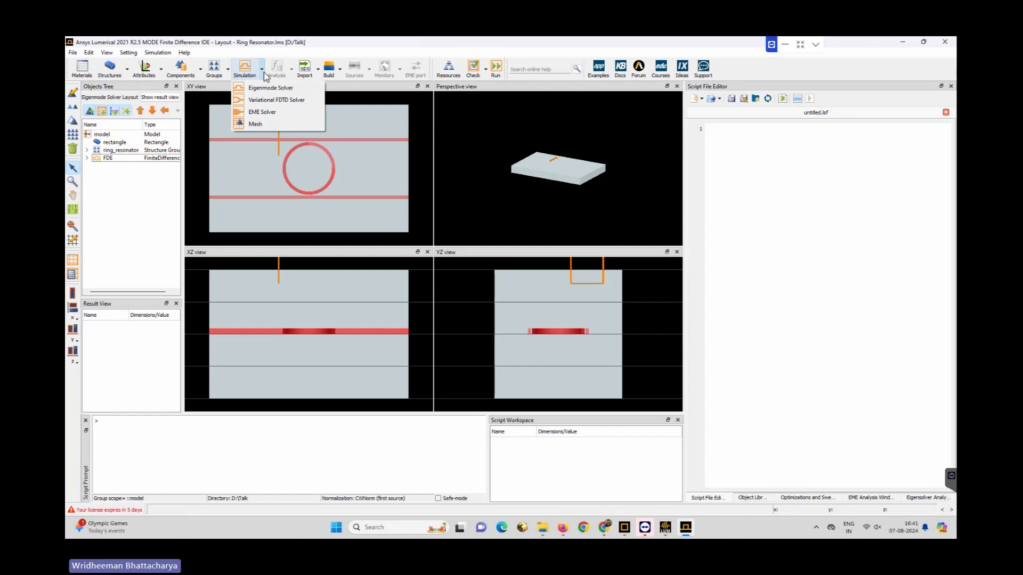
left_click(268, 101)
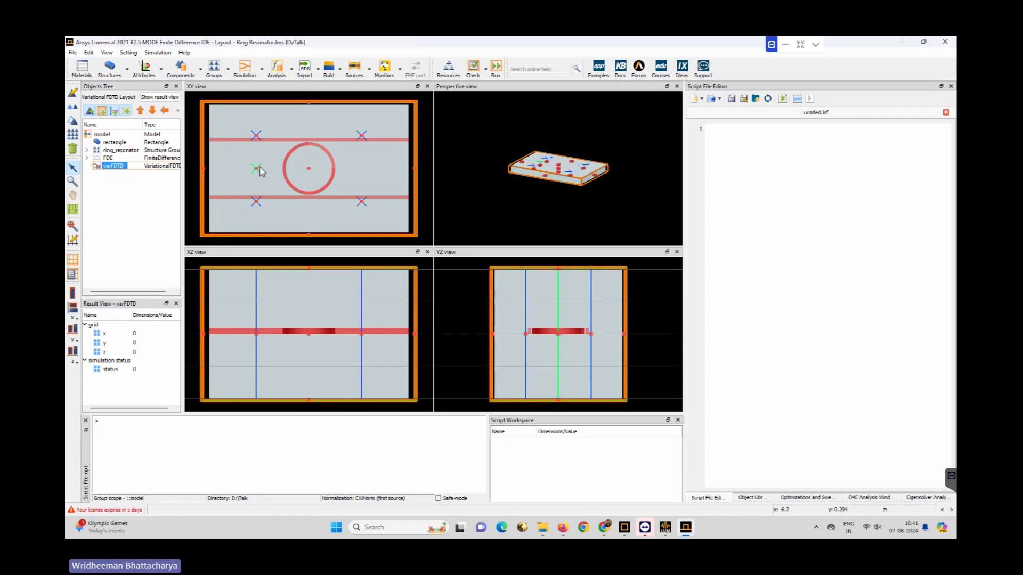
scroll(261, 168, "up", 2)
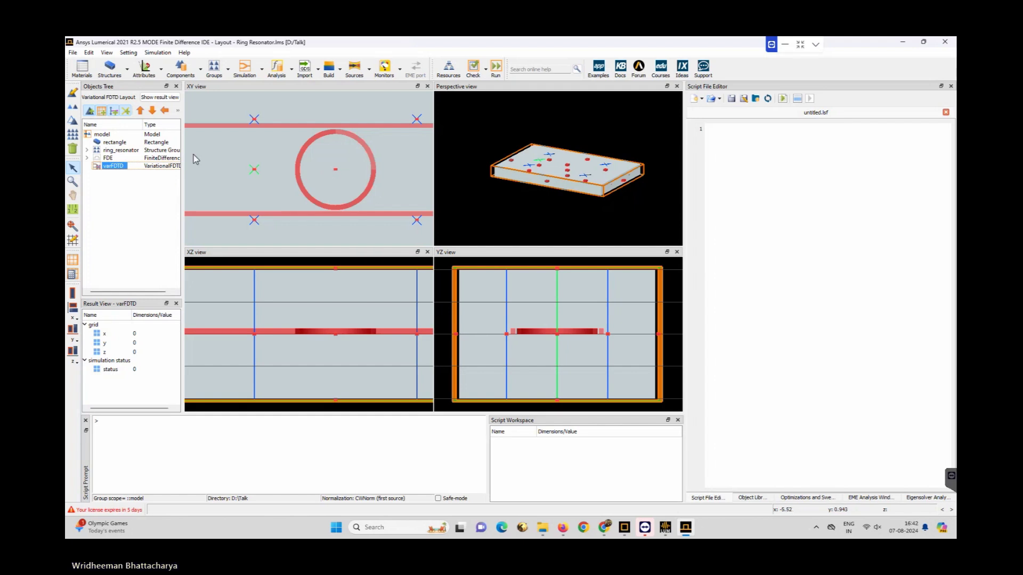
- Set the variational FDTD solver's simulation time to 5000 fs
double_click(273, 204)
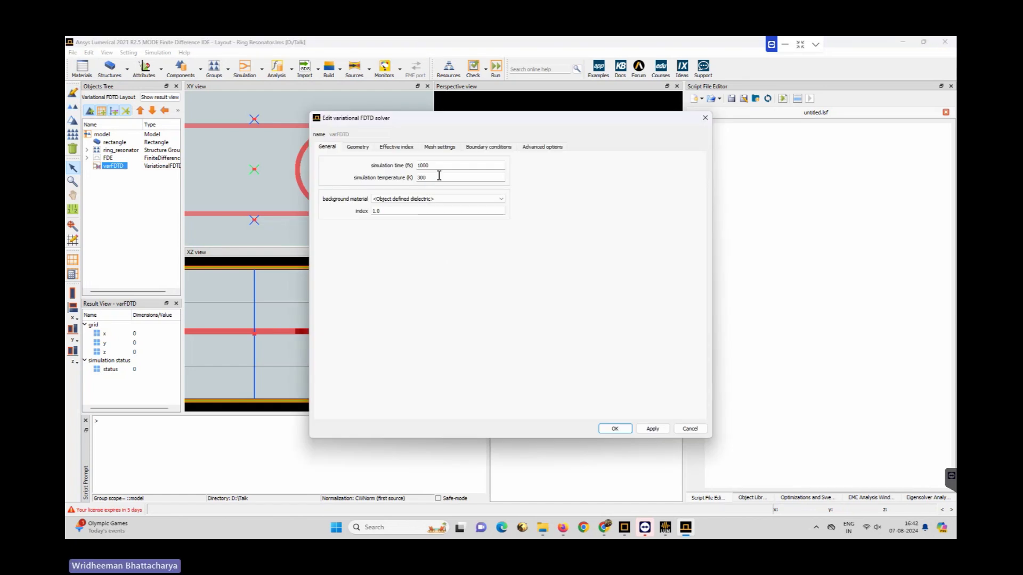
left_click(450, 164)
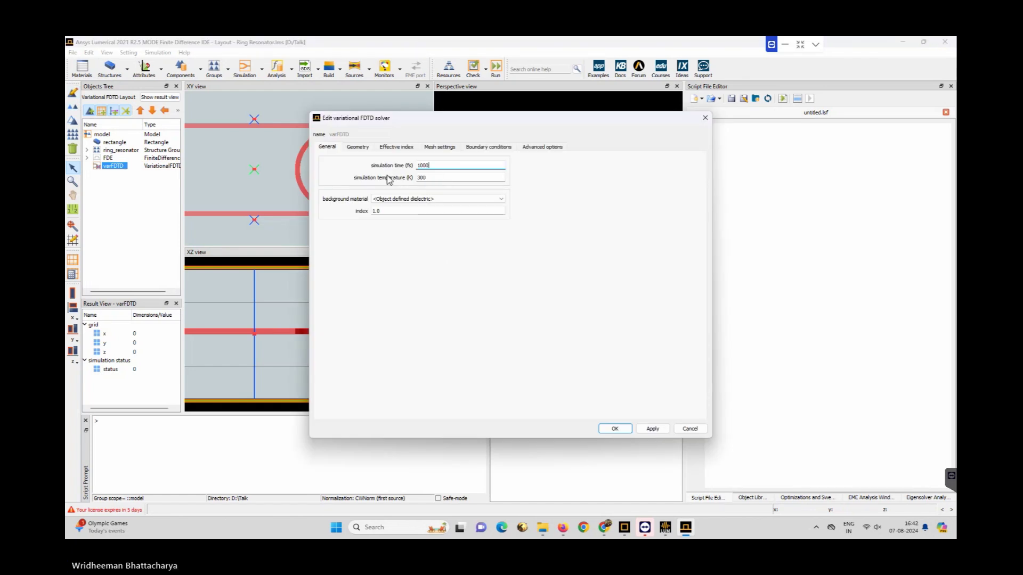
key("BackSpace")
key("BackSpace")
key("BackSpace")
key("BackSpace")
type("500")
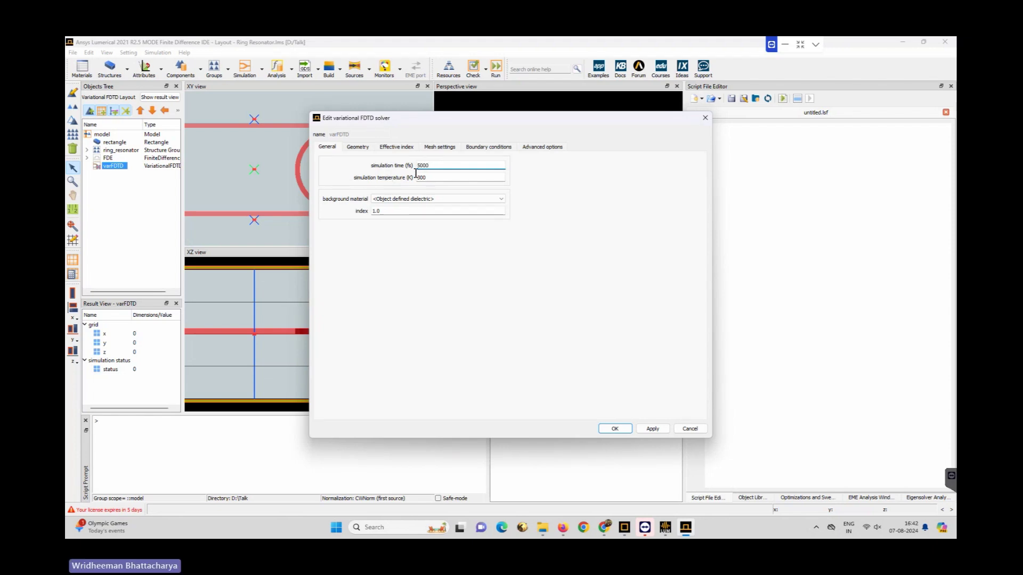
- Set the varFDTD region's x span and y span to 10 µm, z to 0 and z span to 1 µm, and apply
left_click(361, 148)
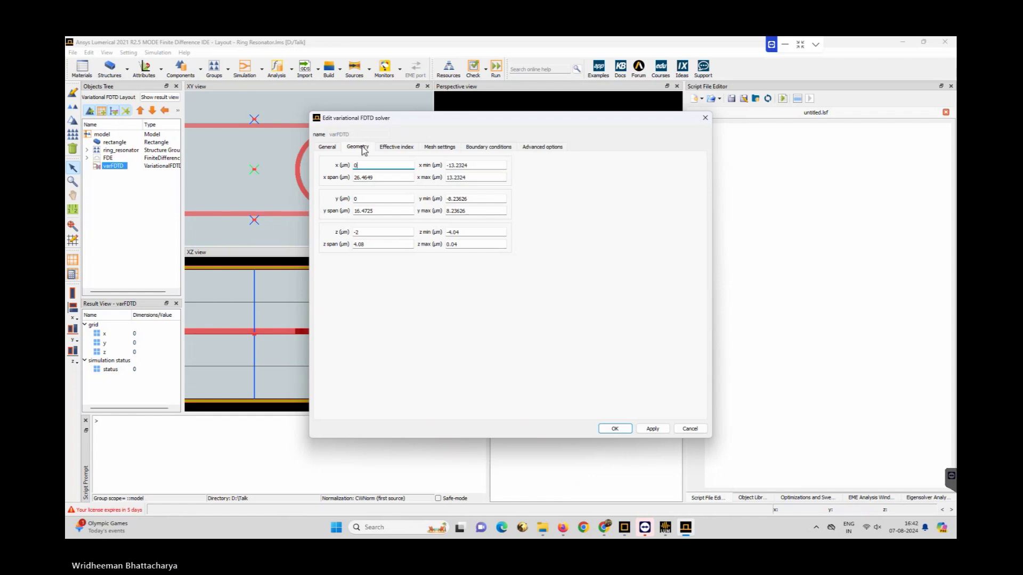
left_click_drag(374, 177, 352, 178)
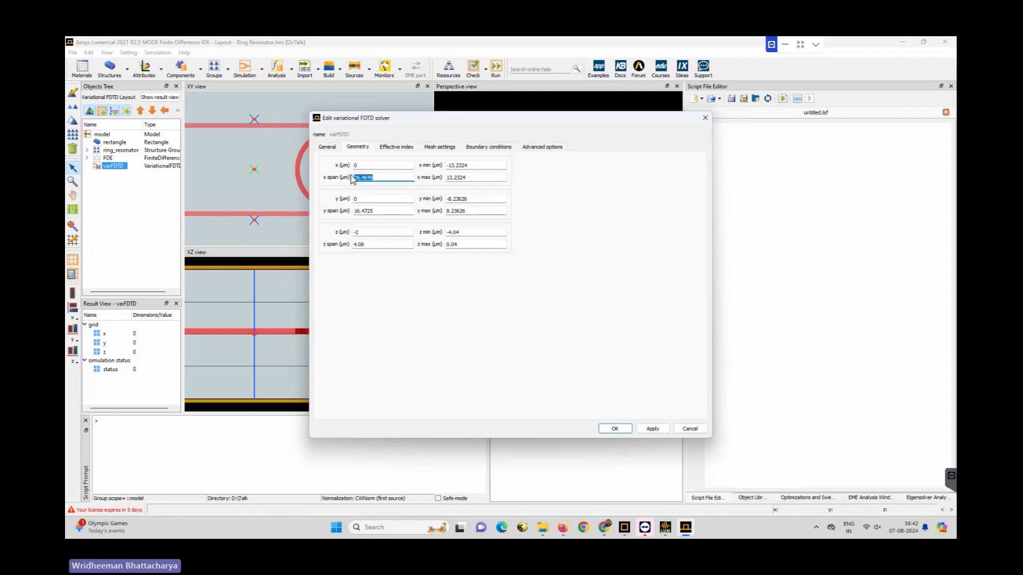
type("10")
left_click_drag(374, 210, 347, 208)
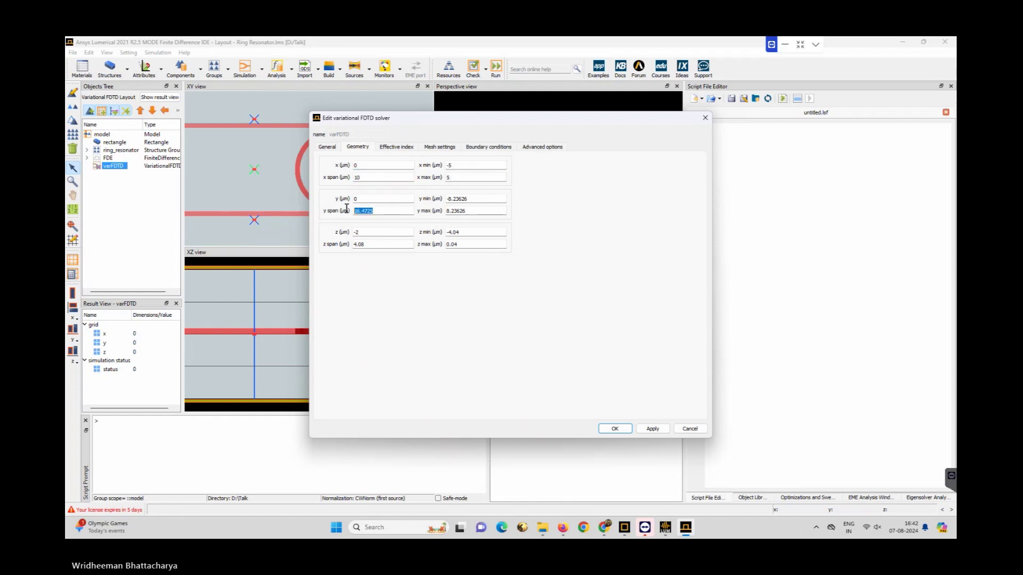
type("10")
left_click_drag(386, 244, 352, 232)
type("1")
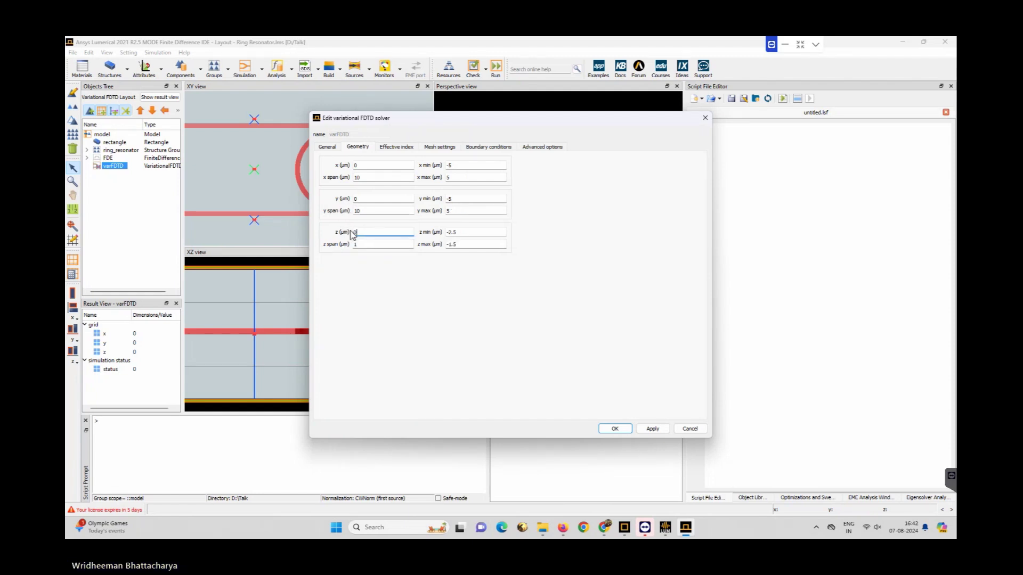
type("0")
left_click(652, 429)
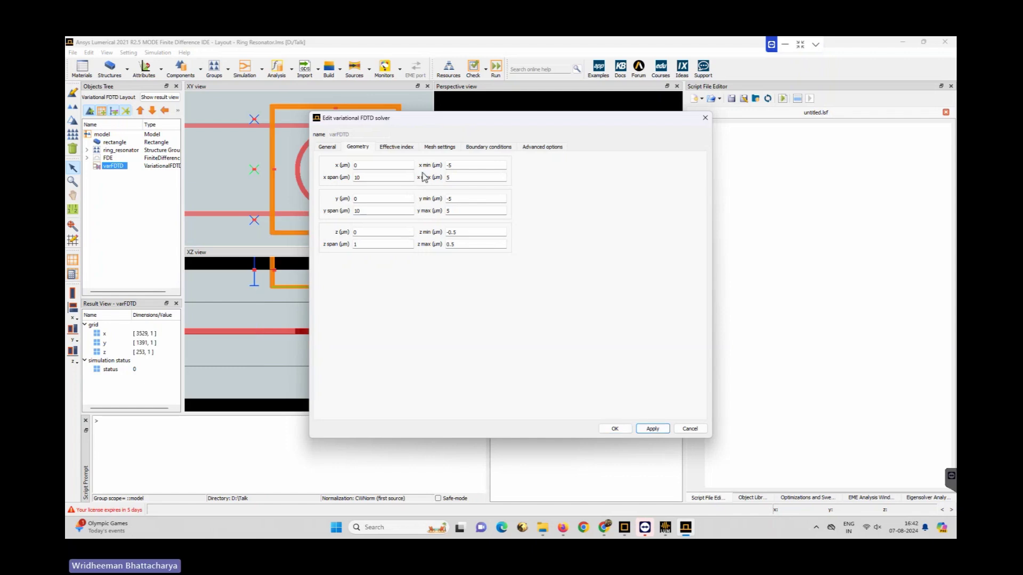
- Set the varFDTD slab mode position to x0 -3.1 µm and y0 0.05 µm, and choose broadband simulation bandwidth
left_click(396, 149)
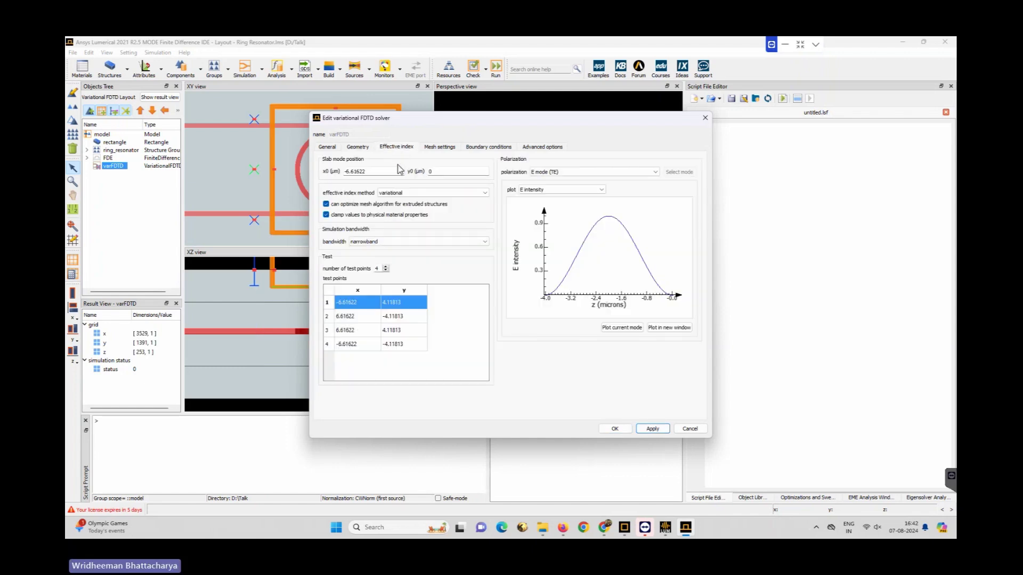
left_click_drag(372, 172, 341, 172)
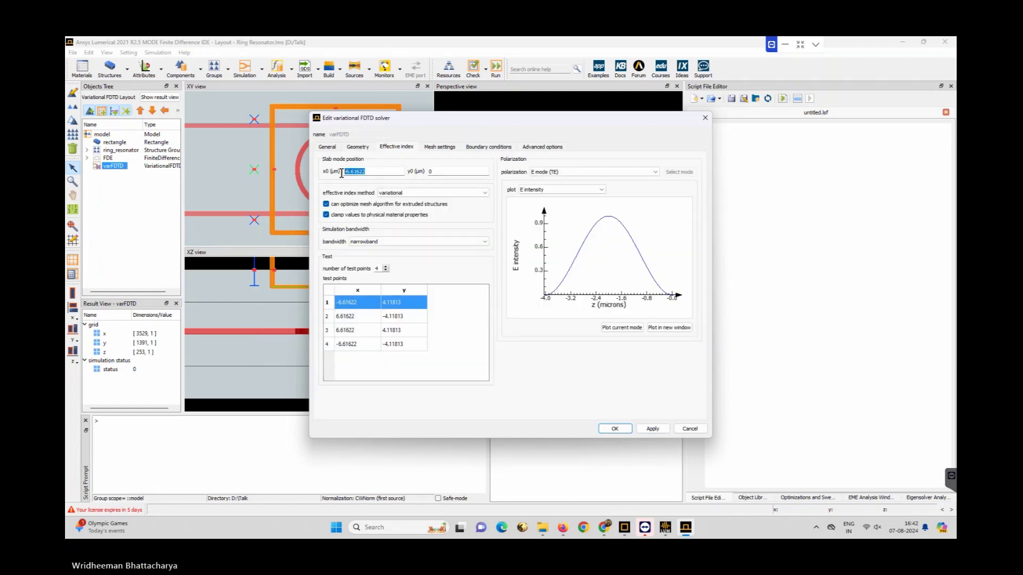
type("-3.1")
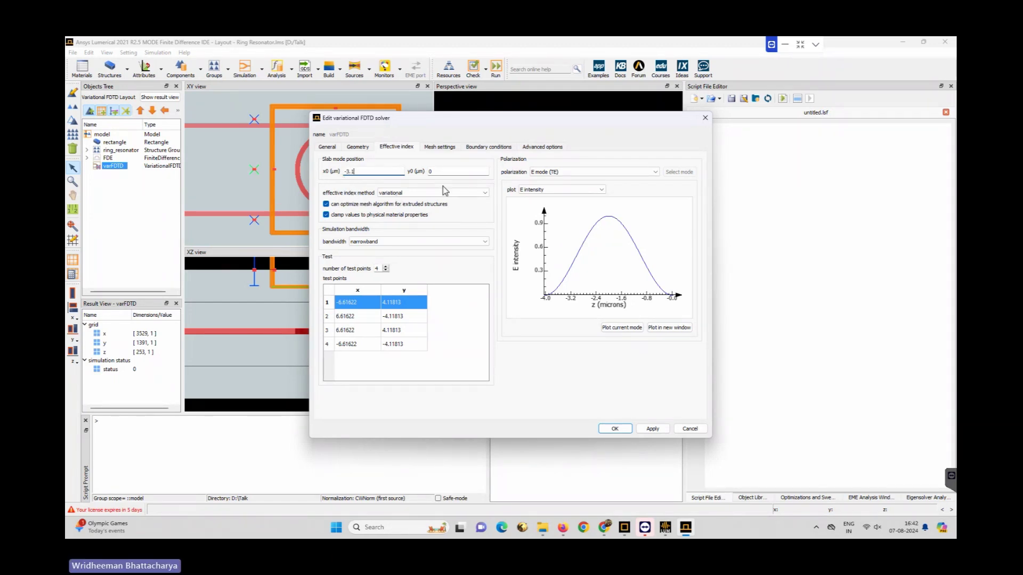
left_click(436, 172)
type(".05")
mouse_move(427, 208)
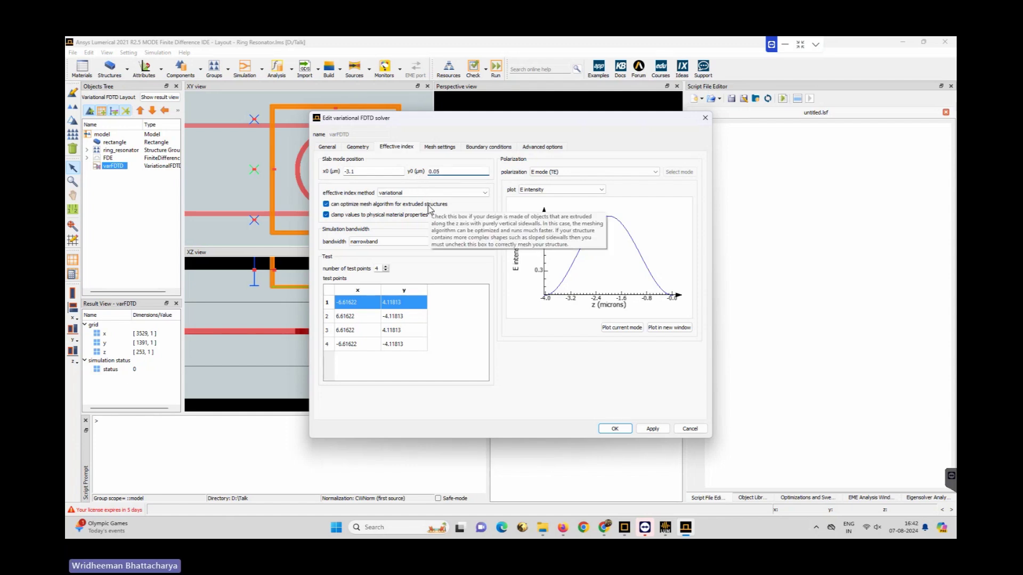
left_click(401, 242)
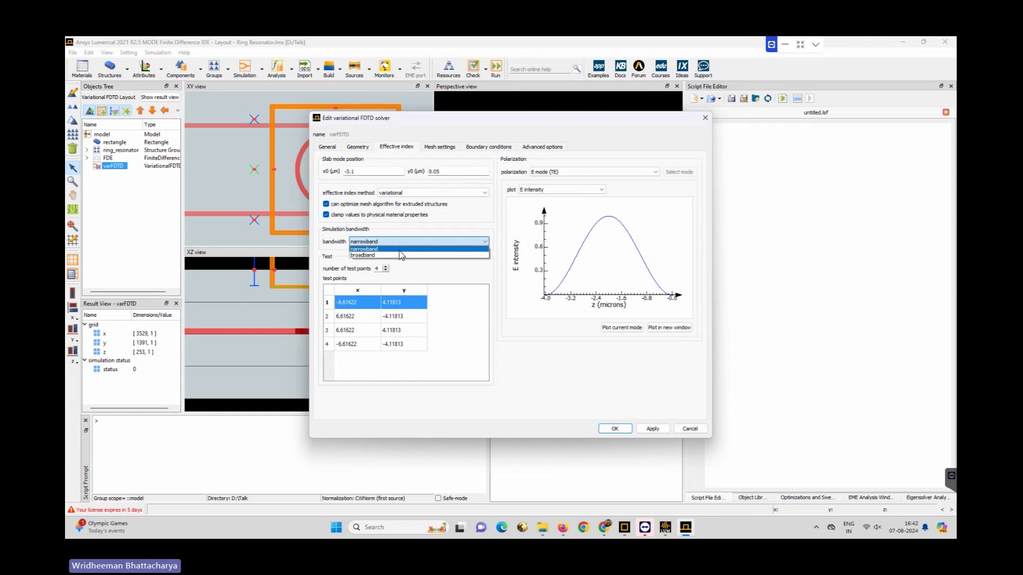
left_click(402, 255)
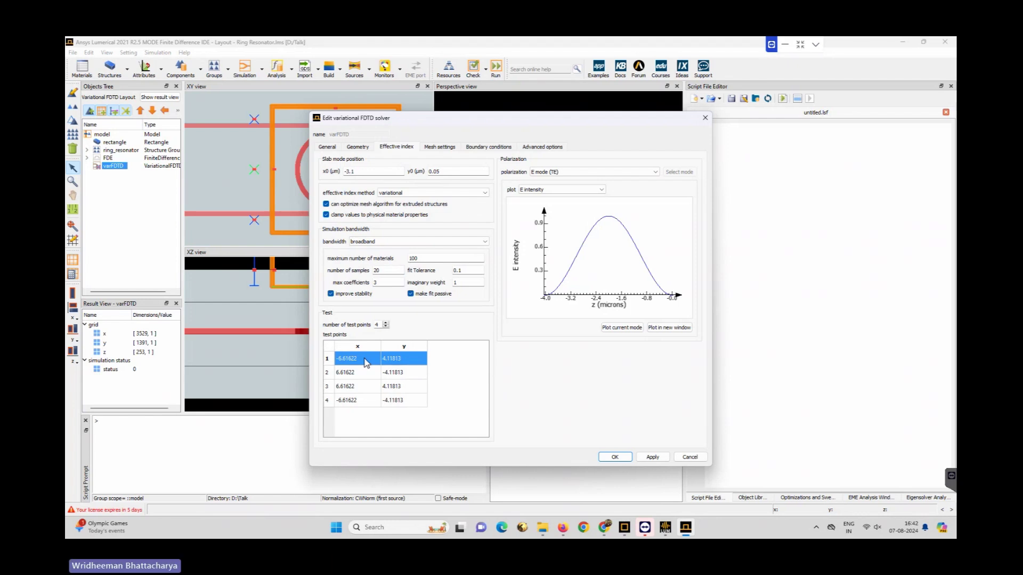
- Set the x coordinate of effective-index test points 1 and 4 to -0.375
double_click(366, 363)
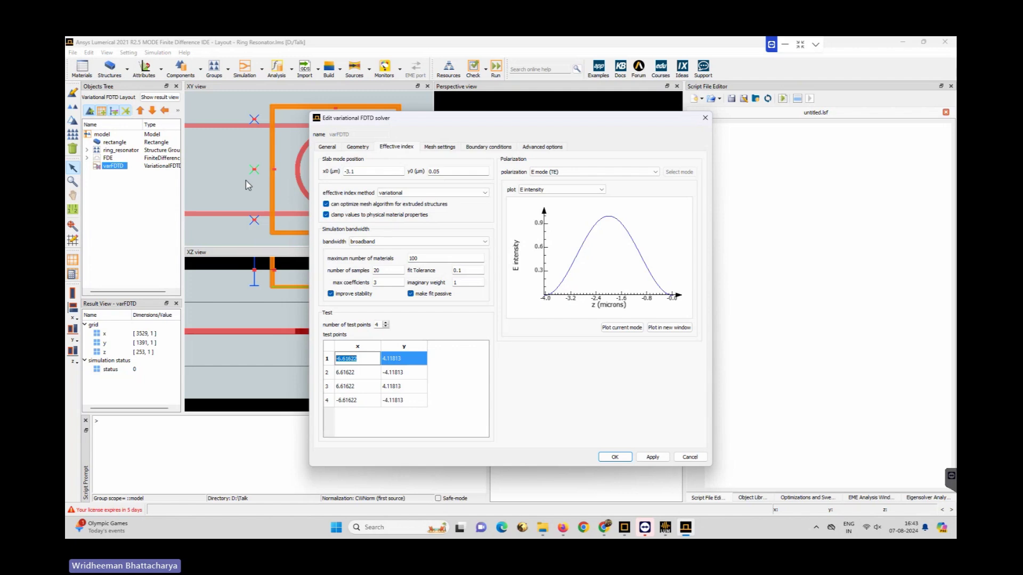
type("-")
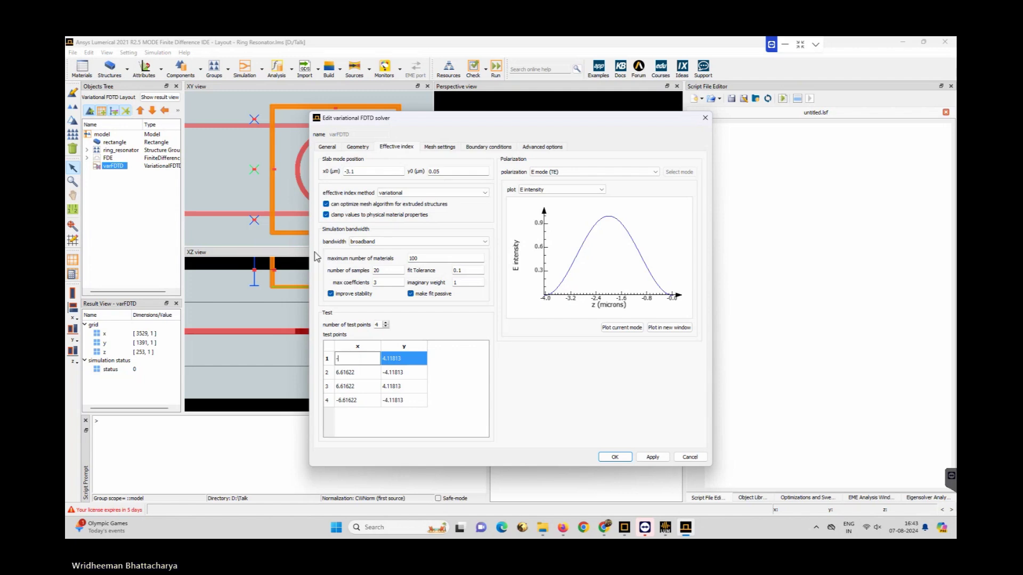
type("0.375")
left_click_drag(355, 358, 341, 357)
key("ctrl+c")
double_click(353, 373)
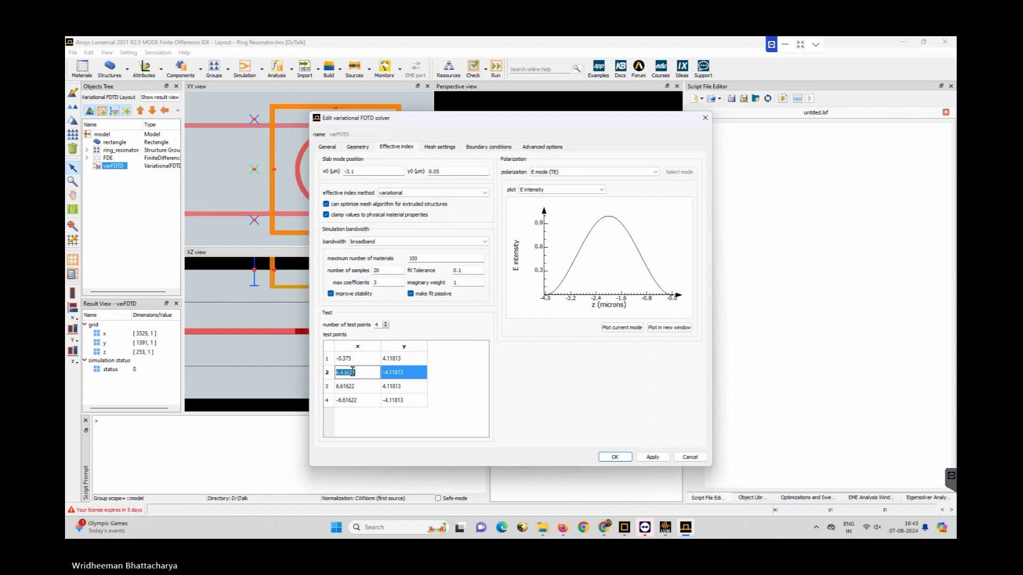
left_click(356, 400)
left_click(356, 400)
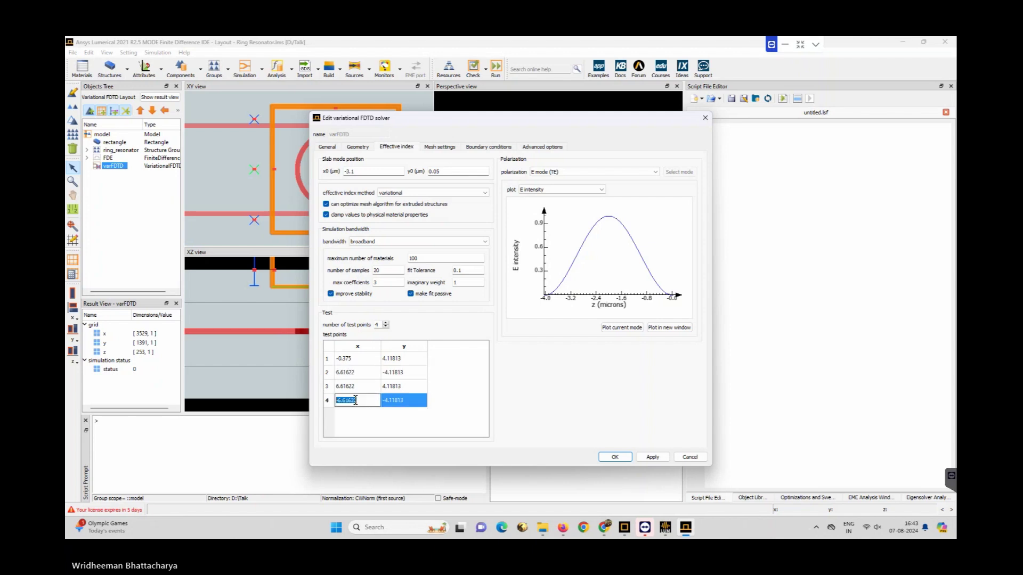
key("ctrl+v")
- Set the x coordinate of test point 3 to 0.375 and of test point 2 to -0.375
double_click(360, 387)
key("ctrl+v")
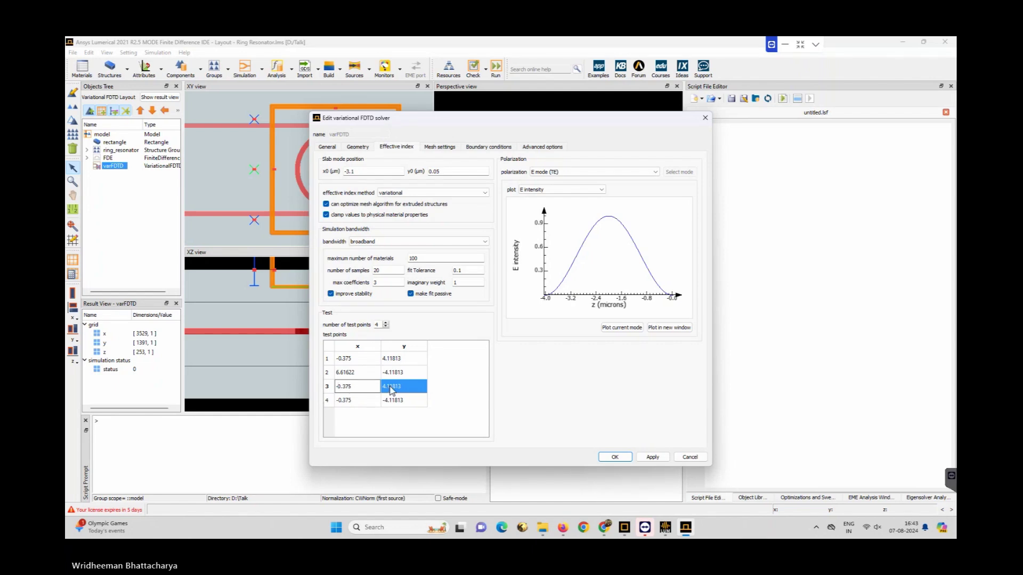
key("Home")
key("Delete")
double_click(362, 371)
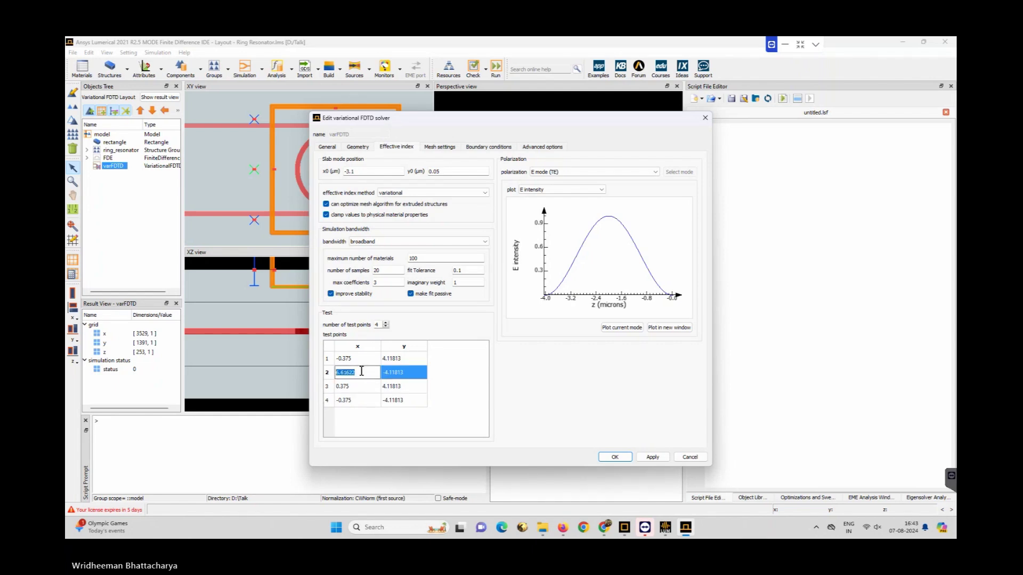
key("ctrl+v")
- Set the y coordinate of test points 1 and 3 to 0.313596
double_click(402, 358)
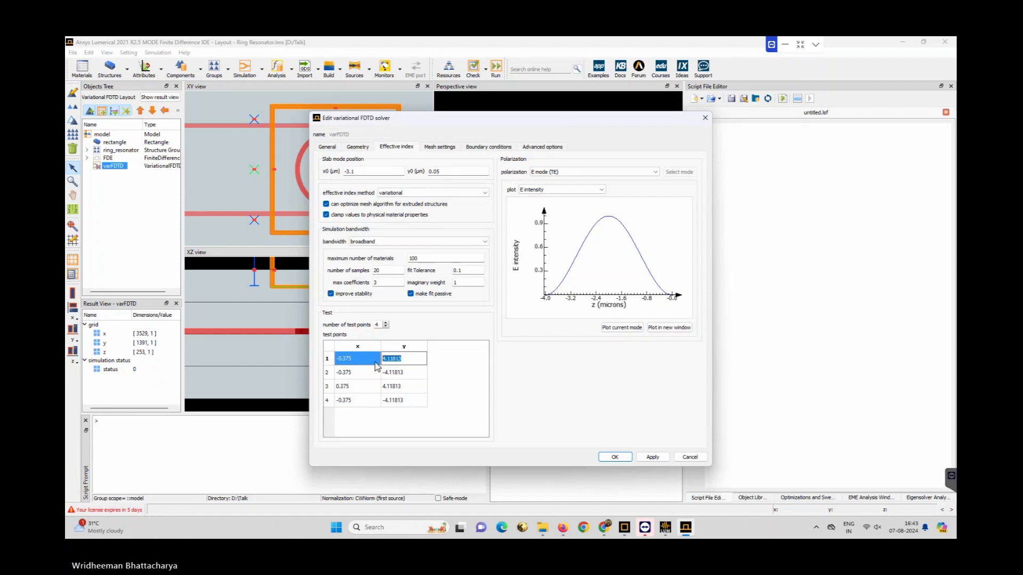
type("0.313")
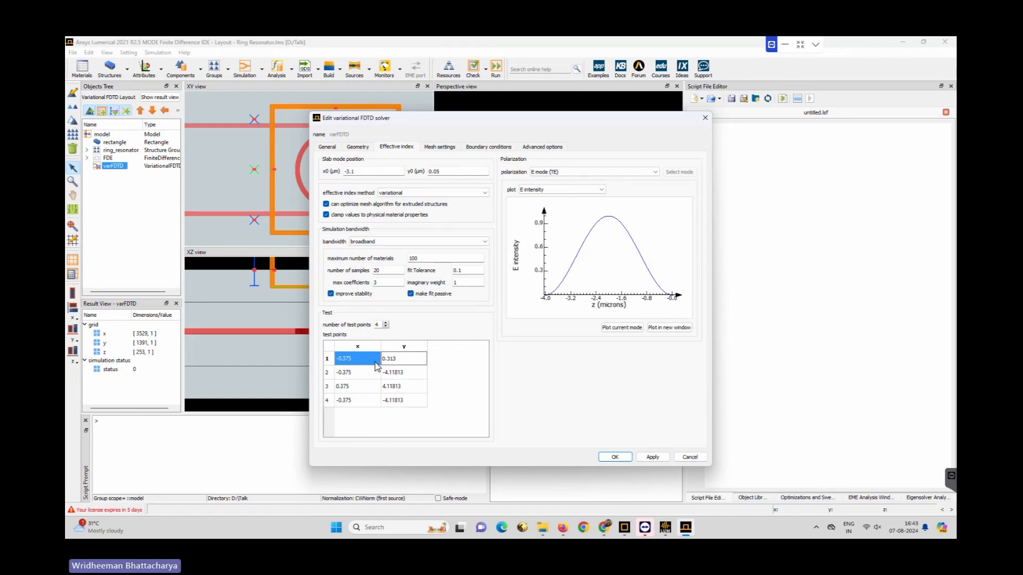
type("596")
left_click_drag(407, 357, 381, 360)
key("ctrl+c")
double_click(403, 385)
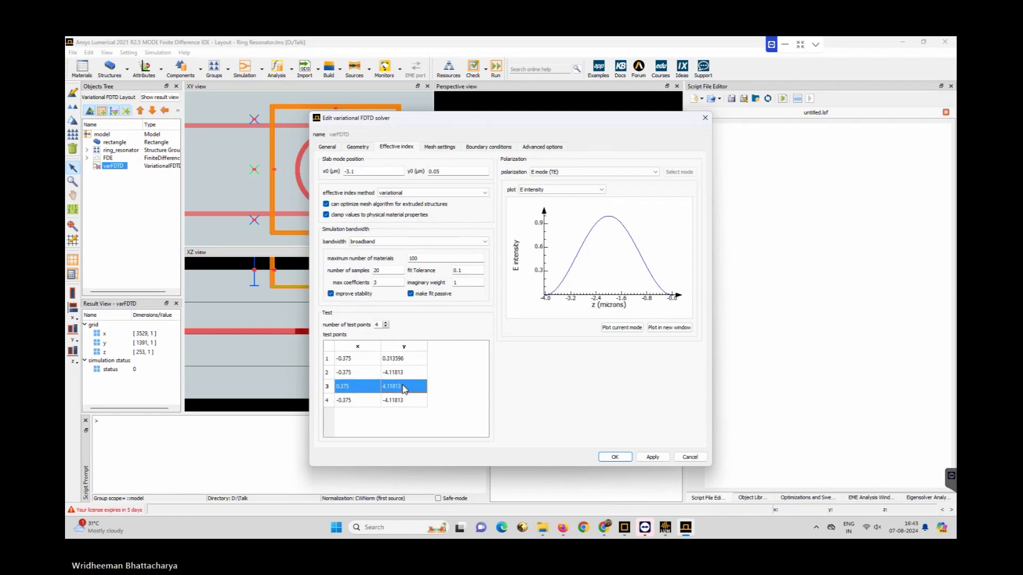
key("ctrl+v")
- Set the y coordinate of test points 2 and 4 to -0.313596 and apply the effective index settings
double_click(391, 372)
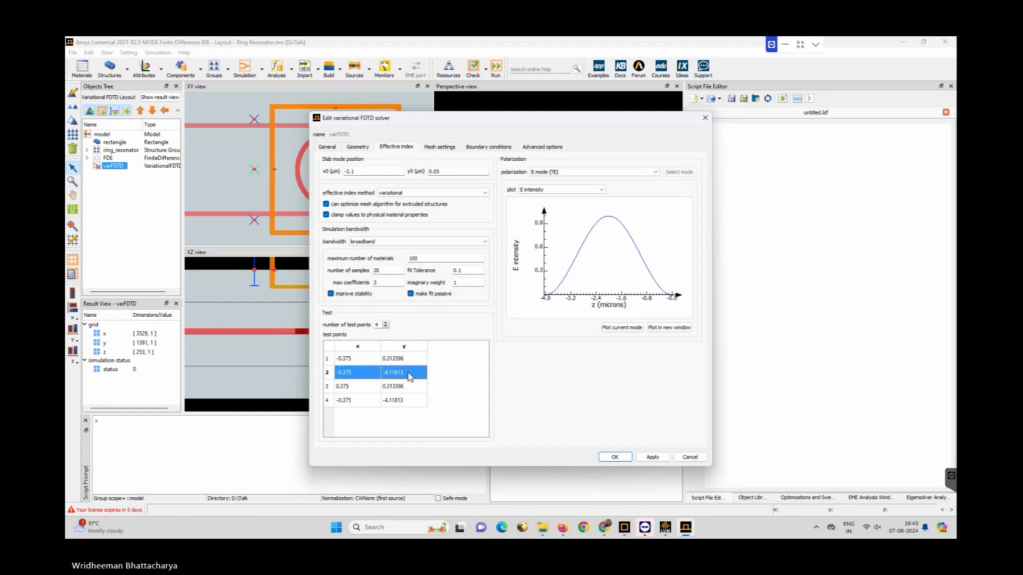
key("ctrl+v")
key("Home")
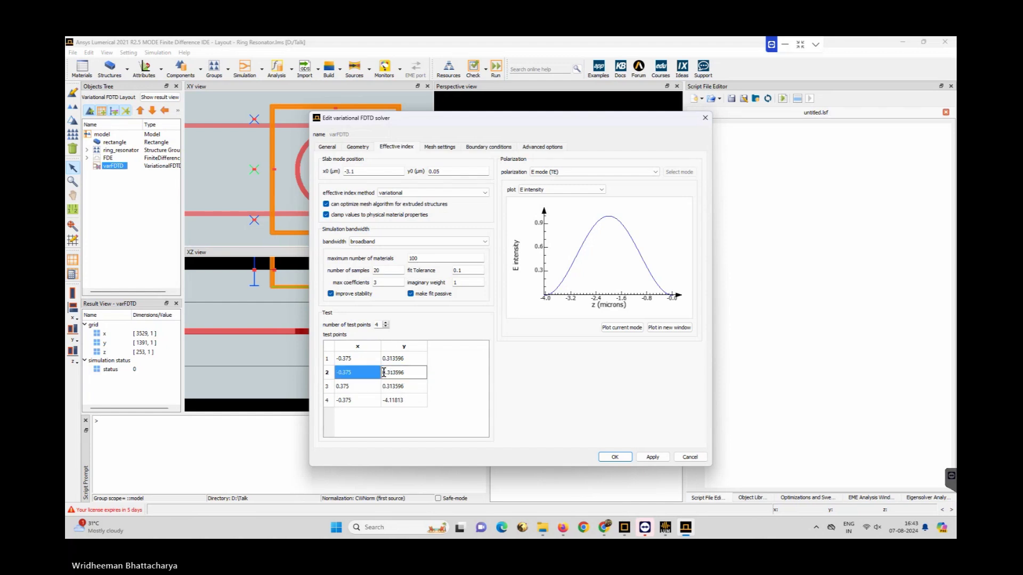
type("-")
double_click(408, 400)
type("-")
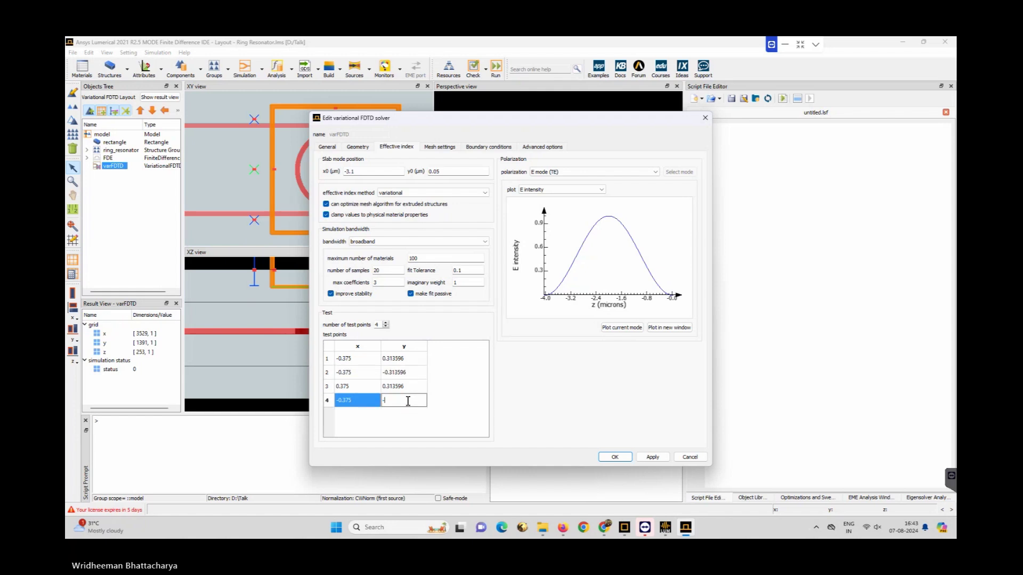
key("ctrl+v")
left_click(649, 455)
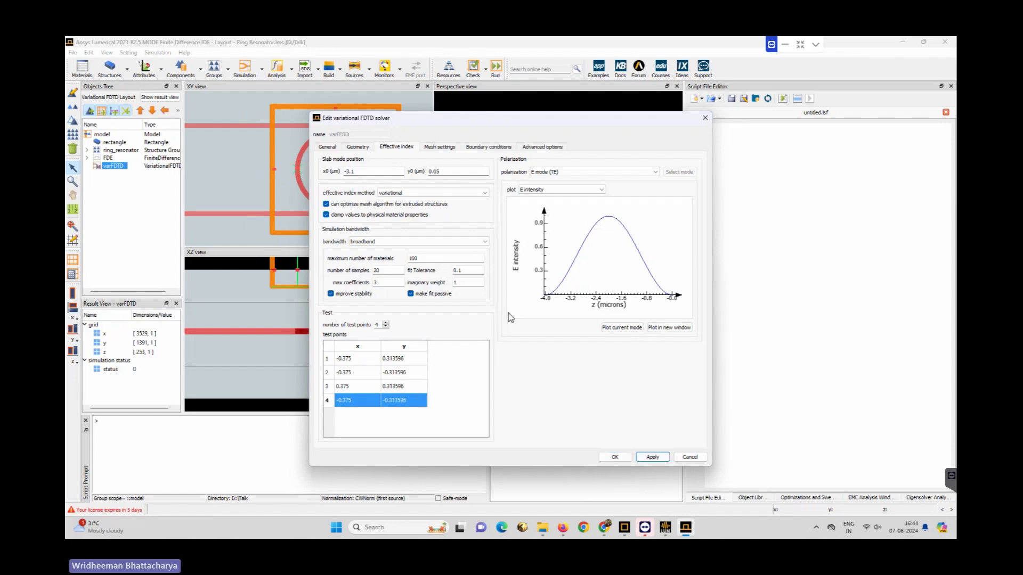
- Check the remaining varFDTD settings, plot the current slab mode's E intensity and accept the solver settings
left_click(431, 149)
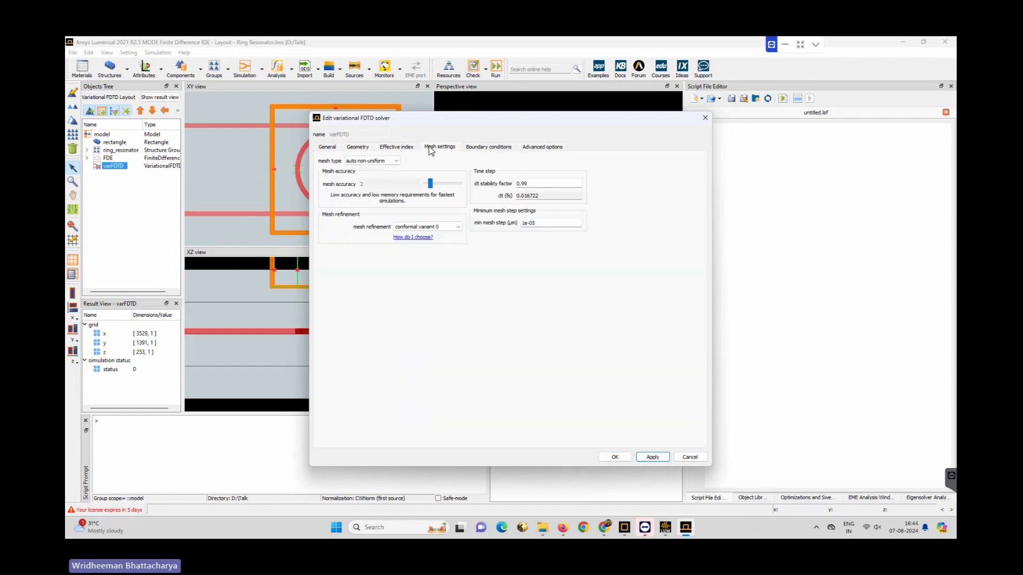
left_click(484, 148)
left_click(525, 149)
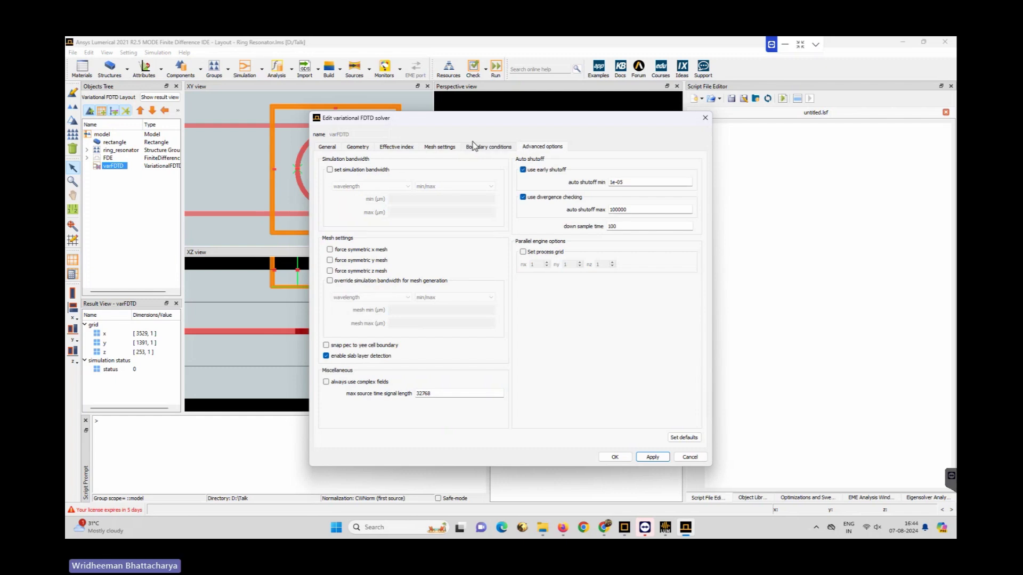
left_click(398, 147)
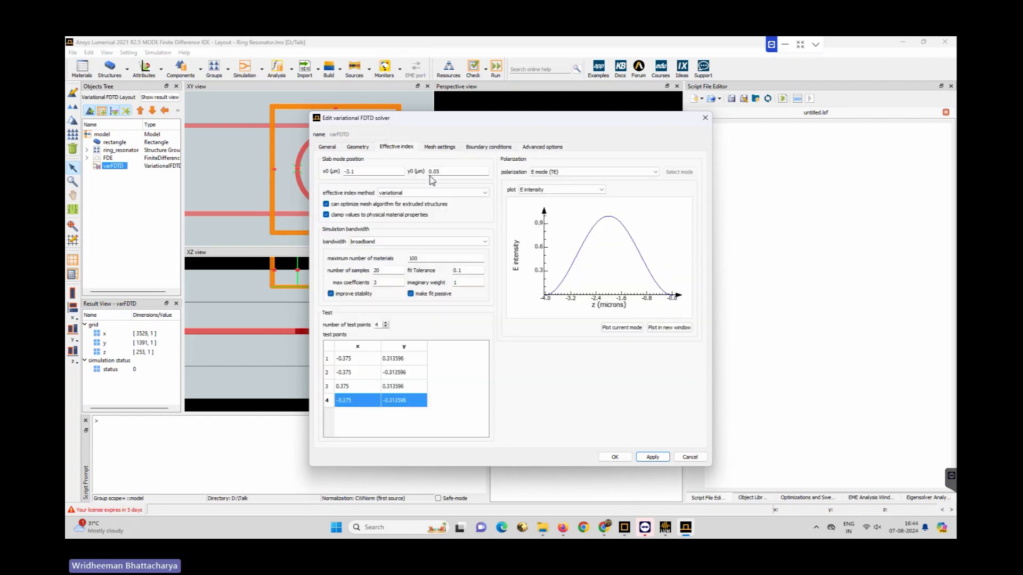
left_click(630, 325)
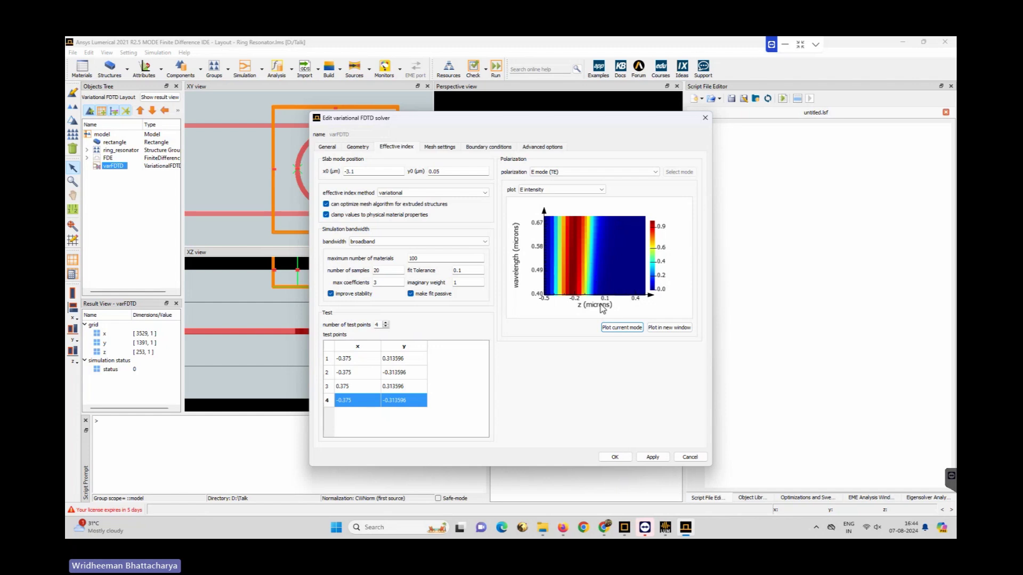
left_click(615, 457)
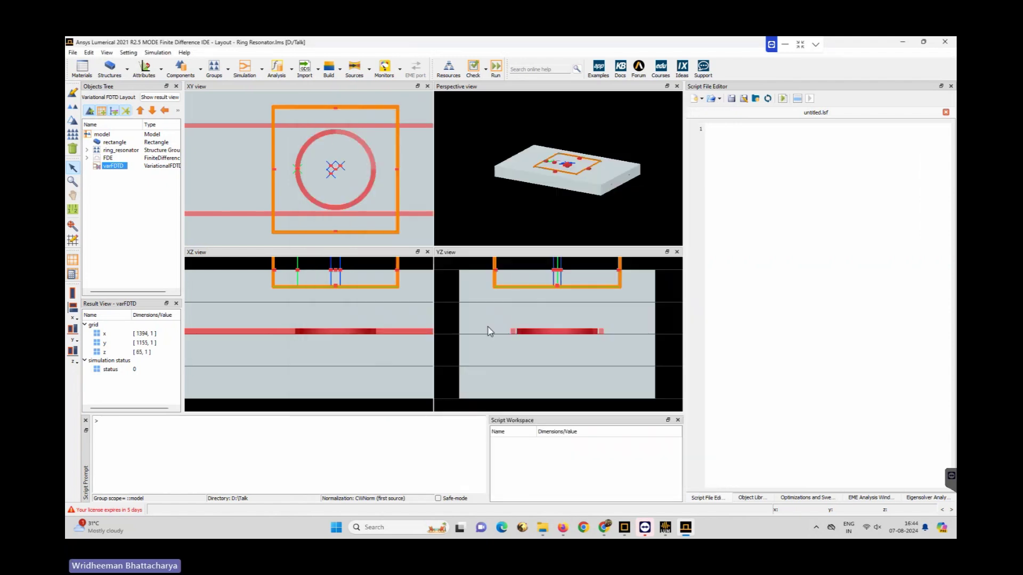
- Add a mode source to the model and set its x position to -4.5 µm
left_click(369, 68)
left_click(371, 137)
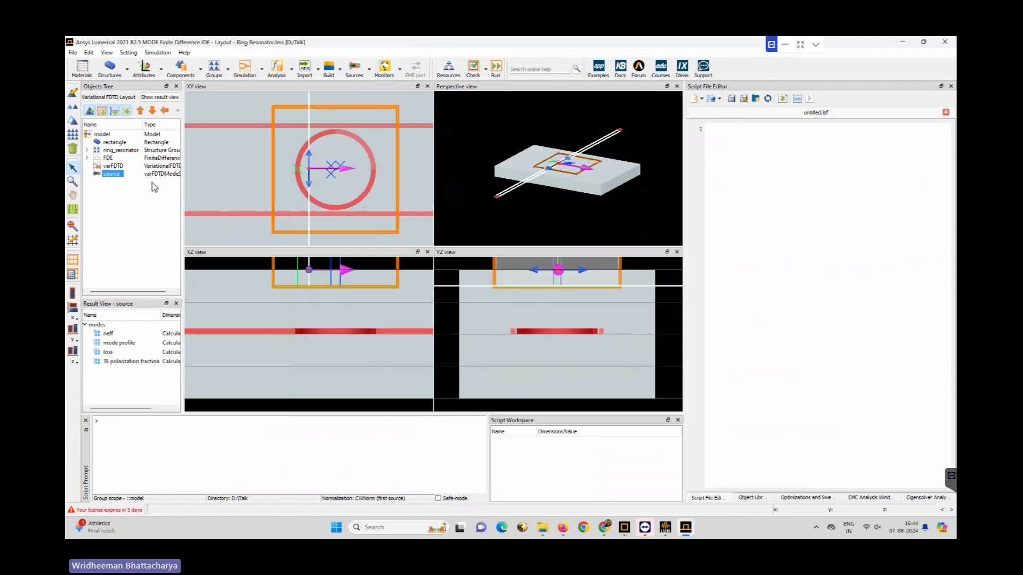
left_click(72, 92)
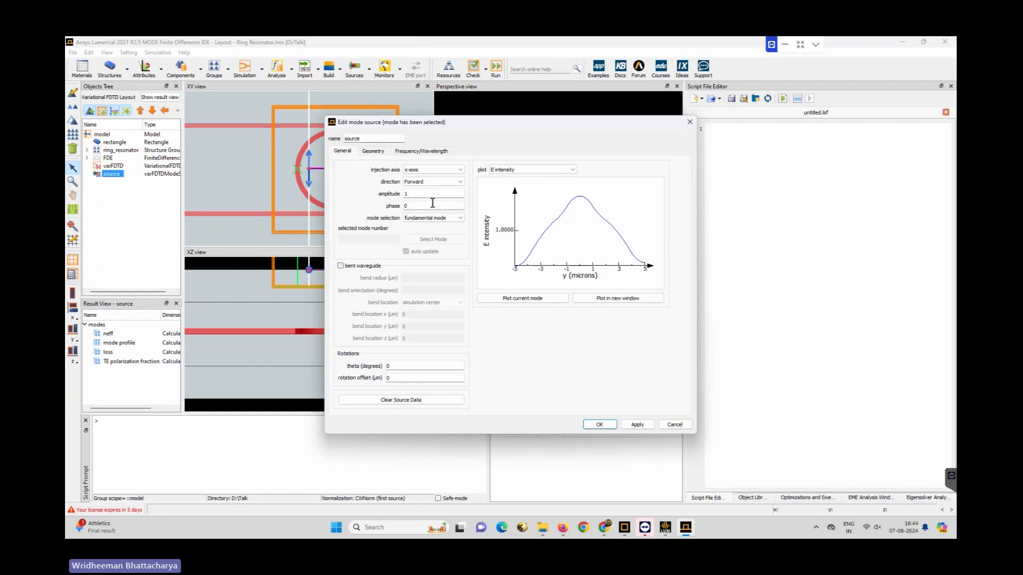
left_click(373, 151)
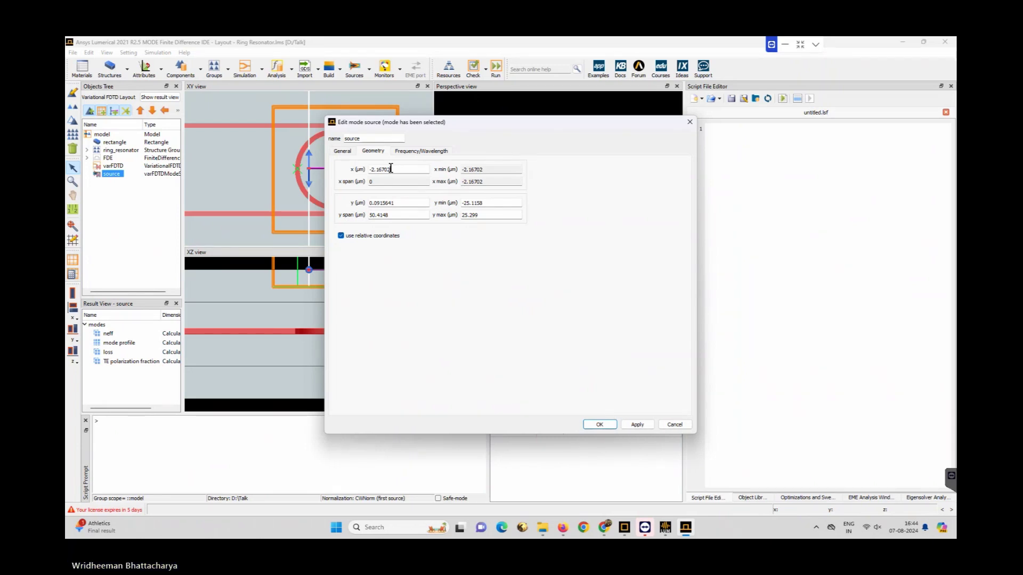
left_click_drag(396, 168, 367, 171)
key("BackSpace")
type("-4")
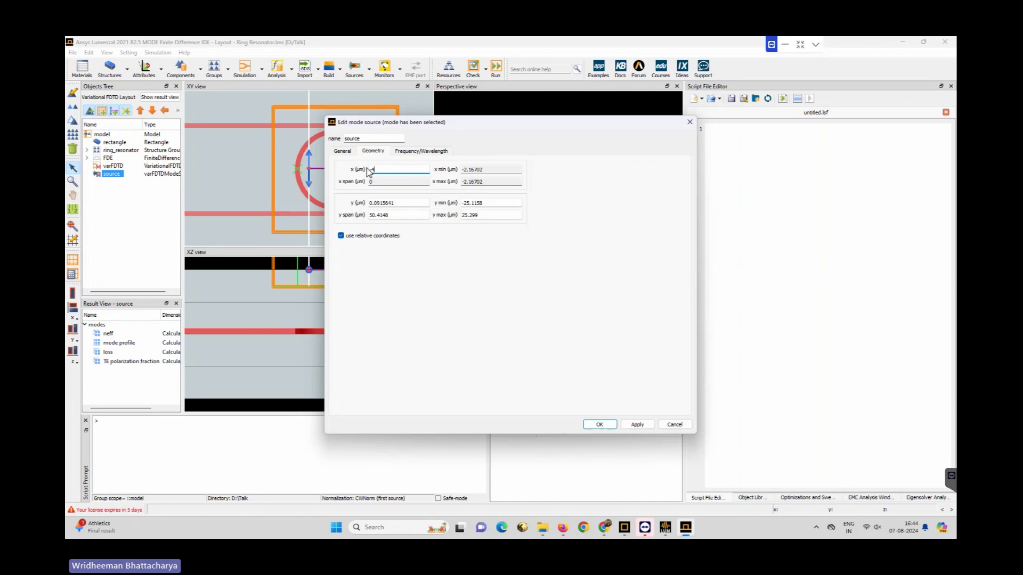
type(".5")
- Set the mode source's y position to 3.6 µm and y span to 3 µm, and apply
left_click(392, 203)
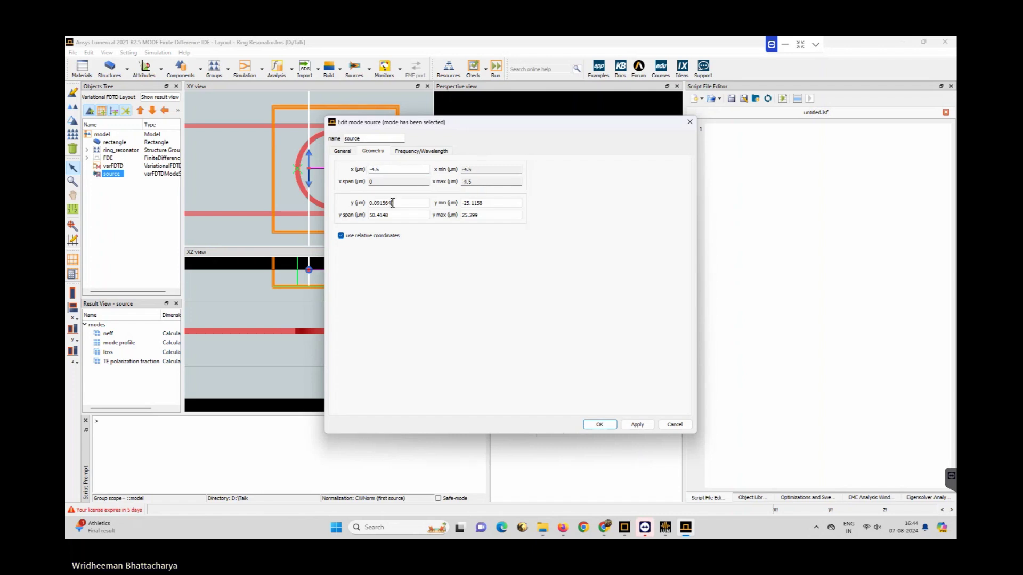
left_click_drag(392, 203, 369, 207)
type("-3.6")
left_click_drag(405, 215, 367, 216)
type("3")
left_click(643, 426)
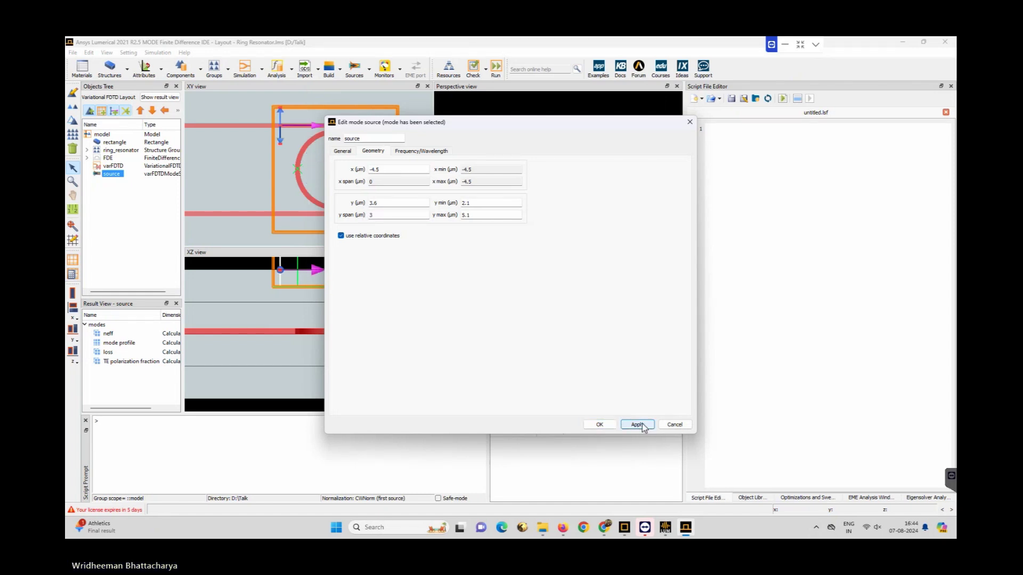
- Plot the source's current mode, keep the fundamental mode as its mode selection and apply
left_click(343, 151)
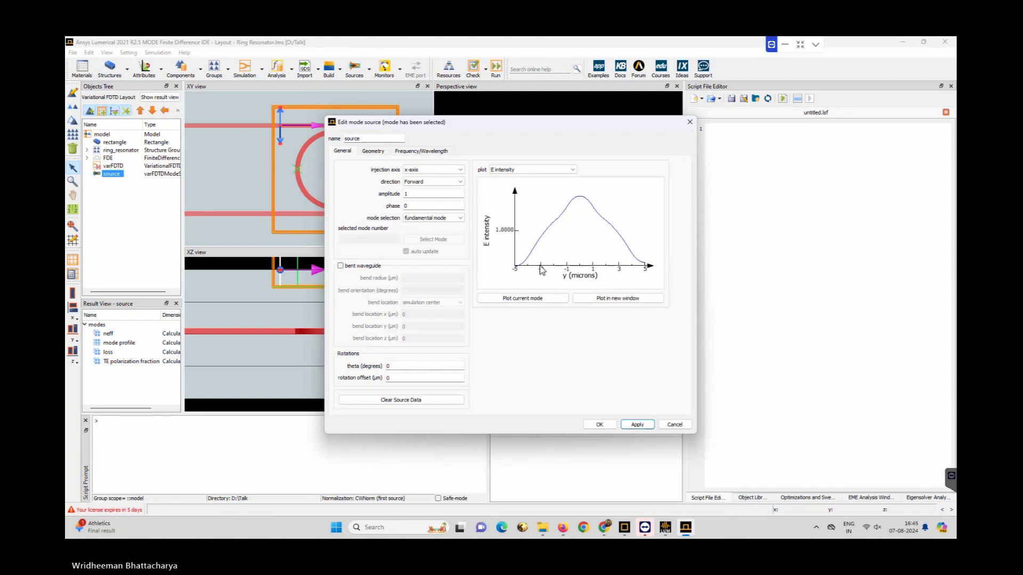
left_click(545, 300)
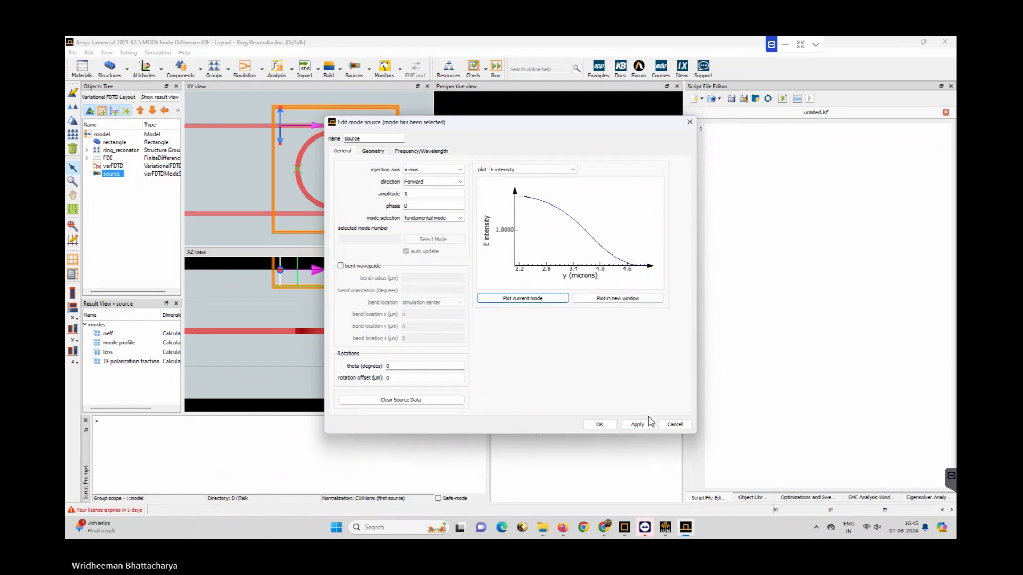
left_click(453, 220)
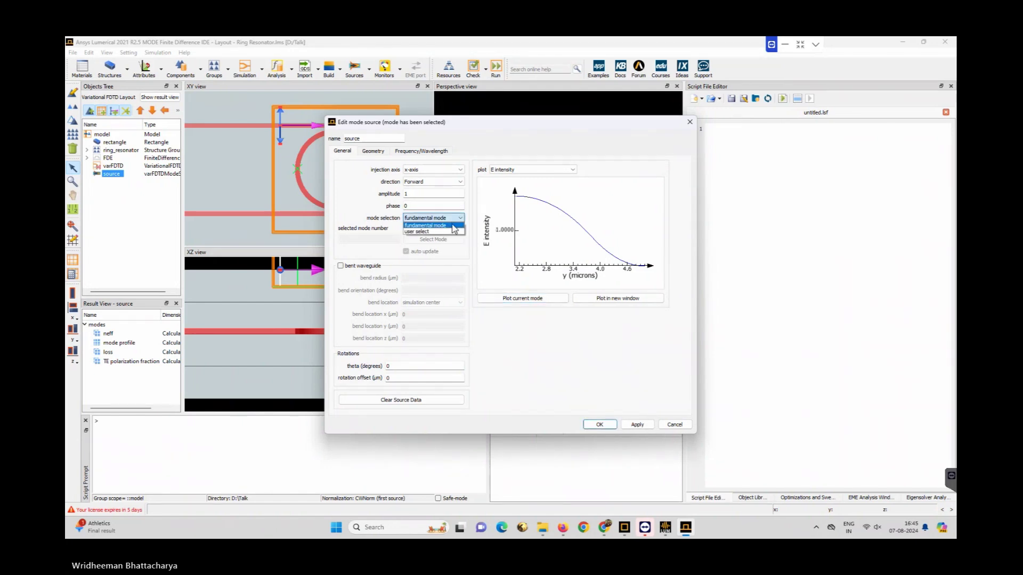
left_click(450, 225)
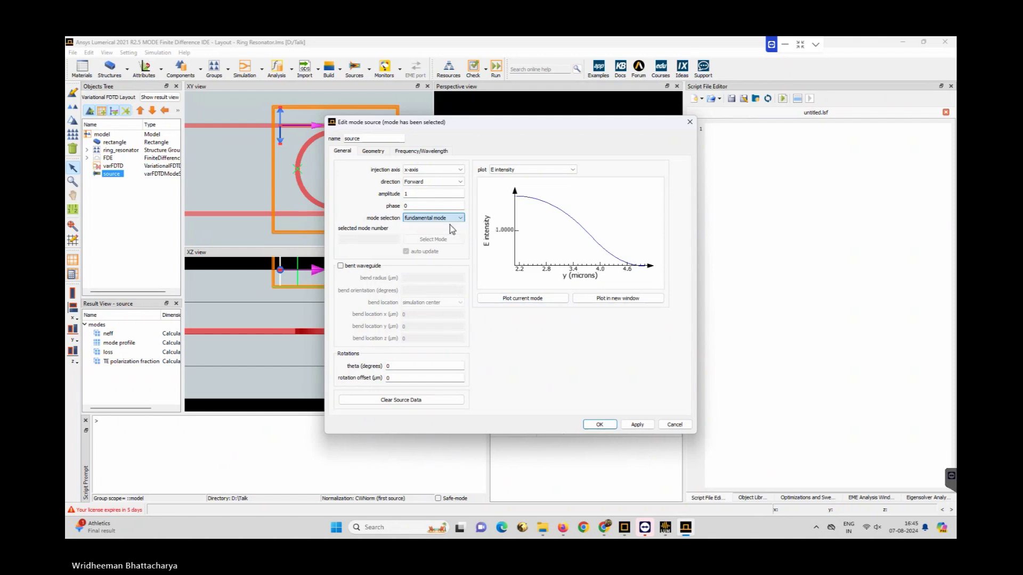
left_click(636, 424)
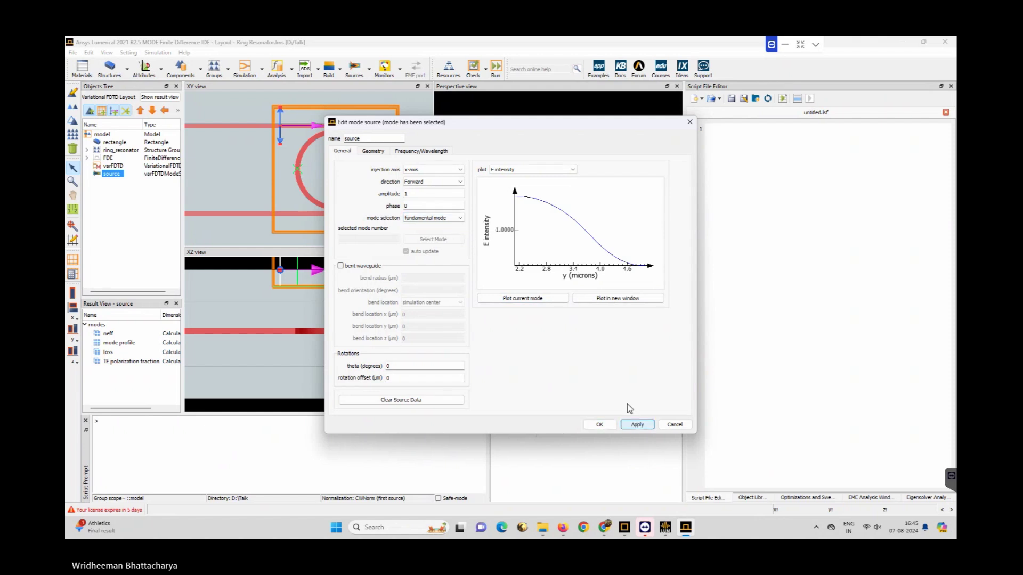
- Set the mode source's wavelength range to start at 1.5 µm and stop at 1.6 µm, and apply
left_click(421, 150)
left_click_drag(411, 233, 398, 235)
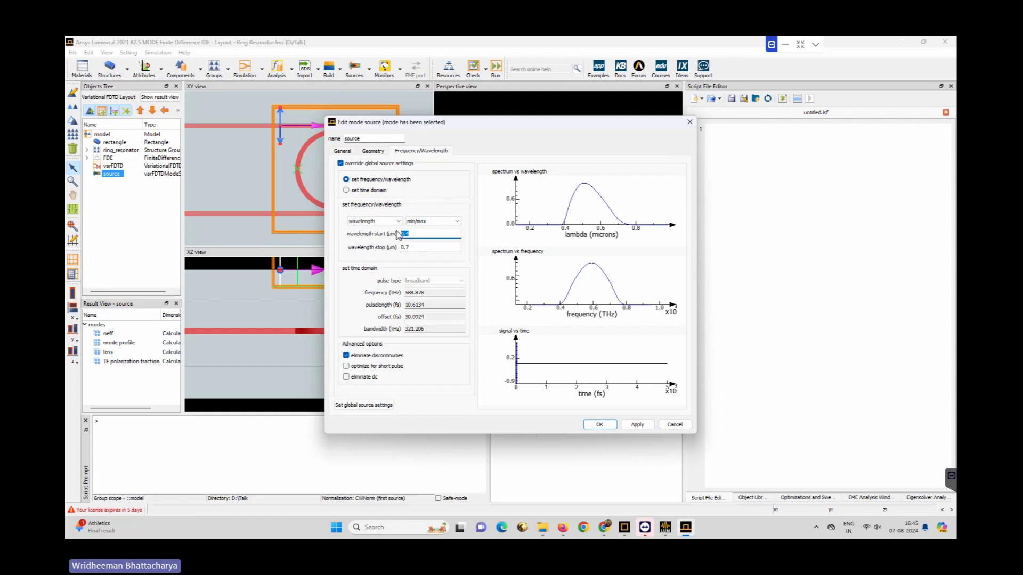
type("1.5")
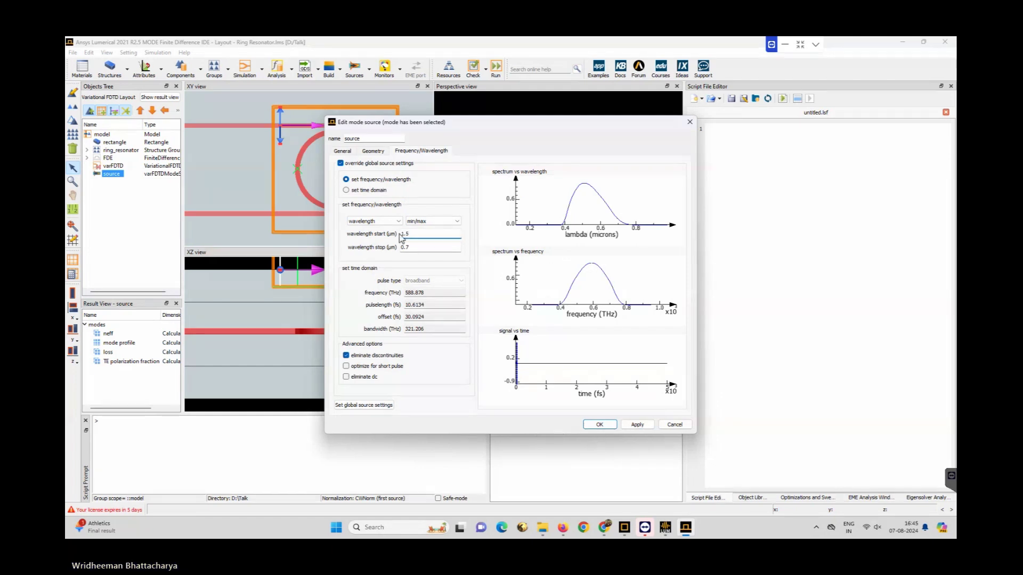
key("Tab")
type("1.6")
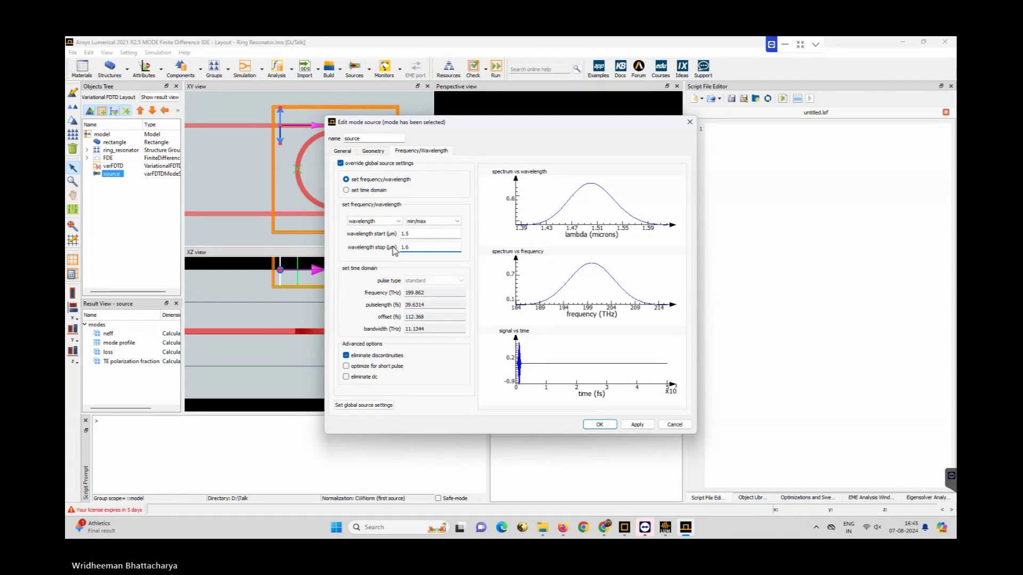
left_click(636, 424)
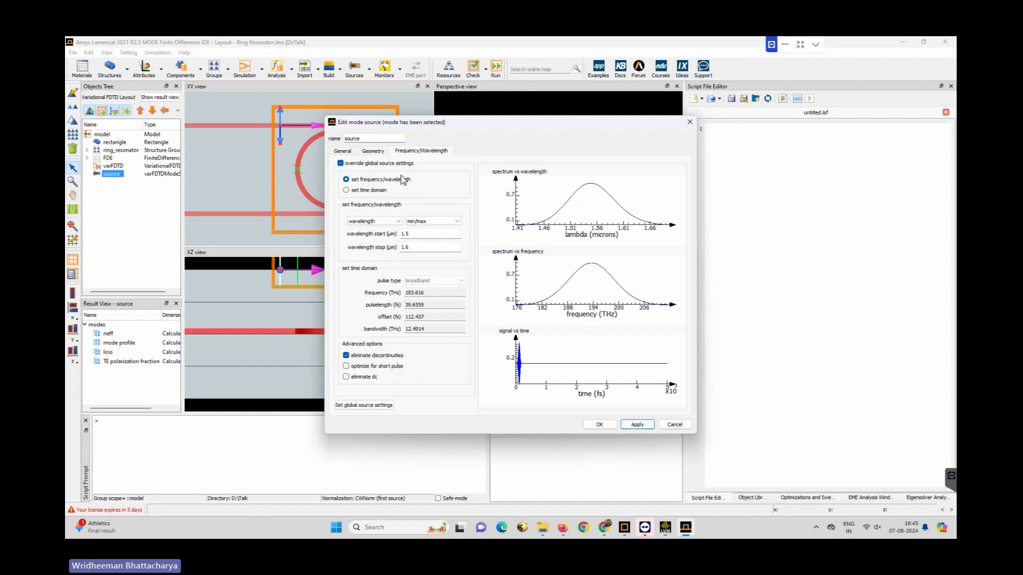
- Recalculate and plot the mode source's current mode as E intensity
left_click(373, 151)
left_click(343, 152)
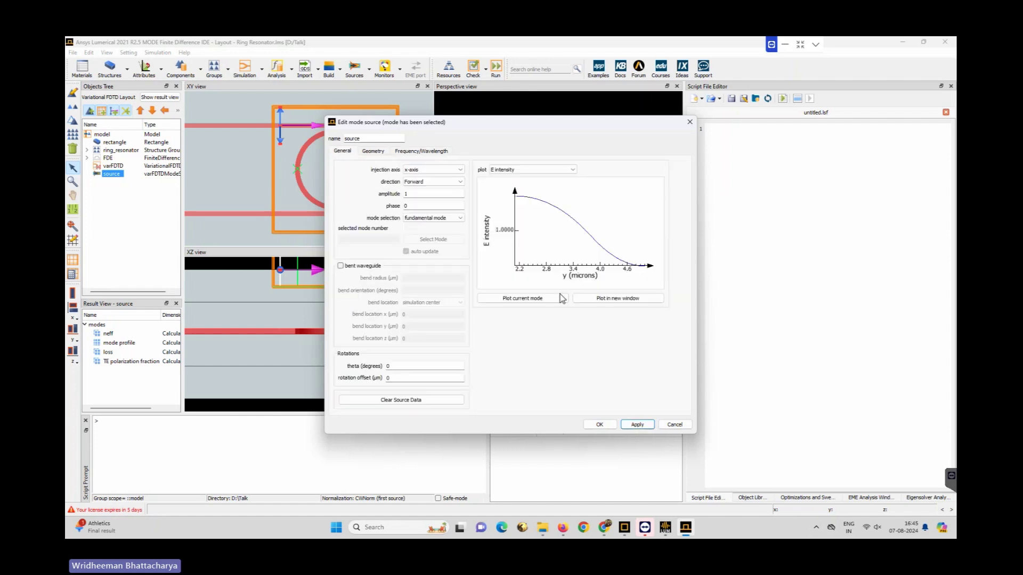
left_click(544, 297)
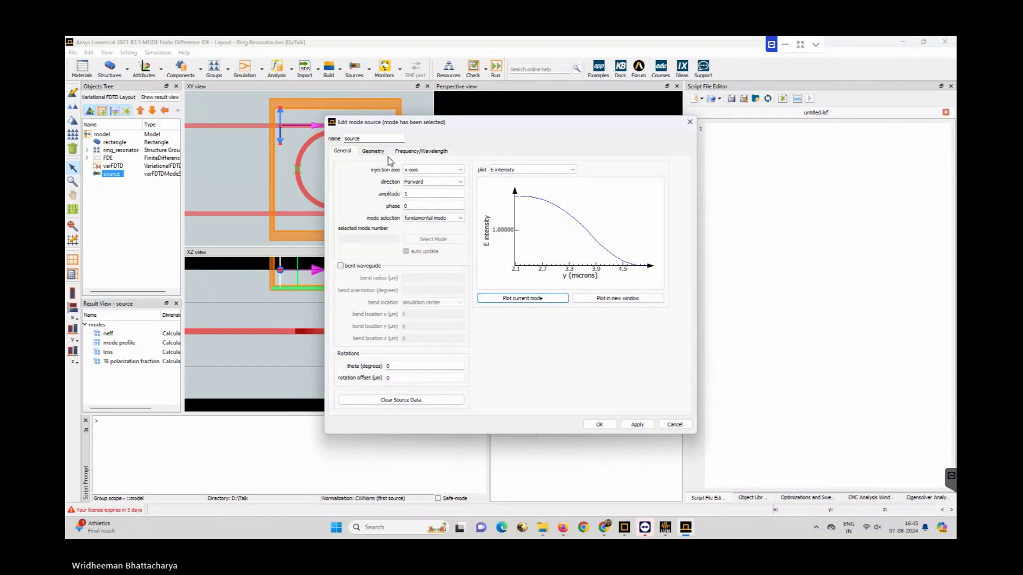
- Rename the mode source as source1, apply the change and accept the source settings
left_click(414, 151)
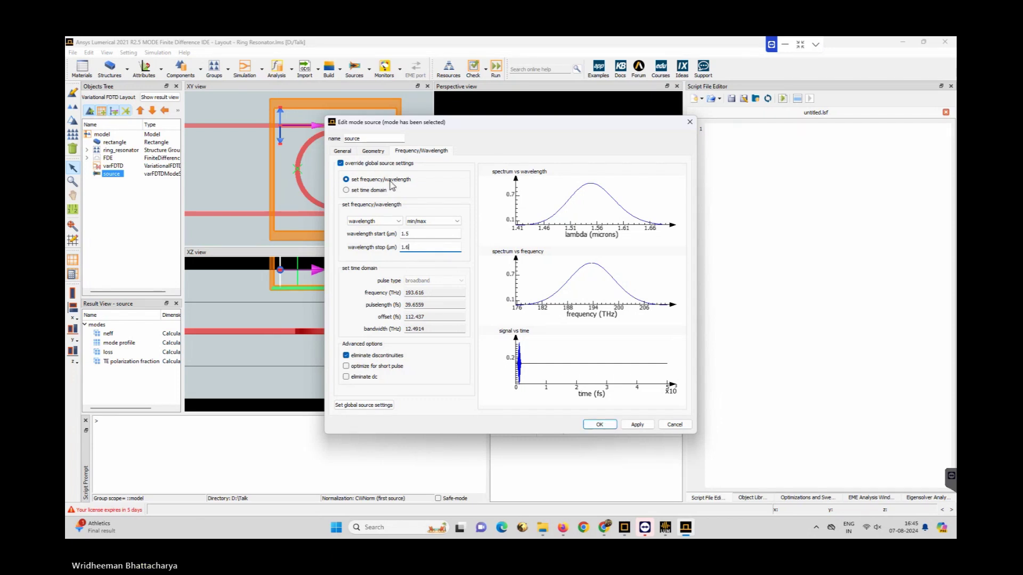
left_click(372, 138)
type("1")
left_click(637, 425)
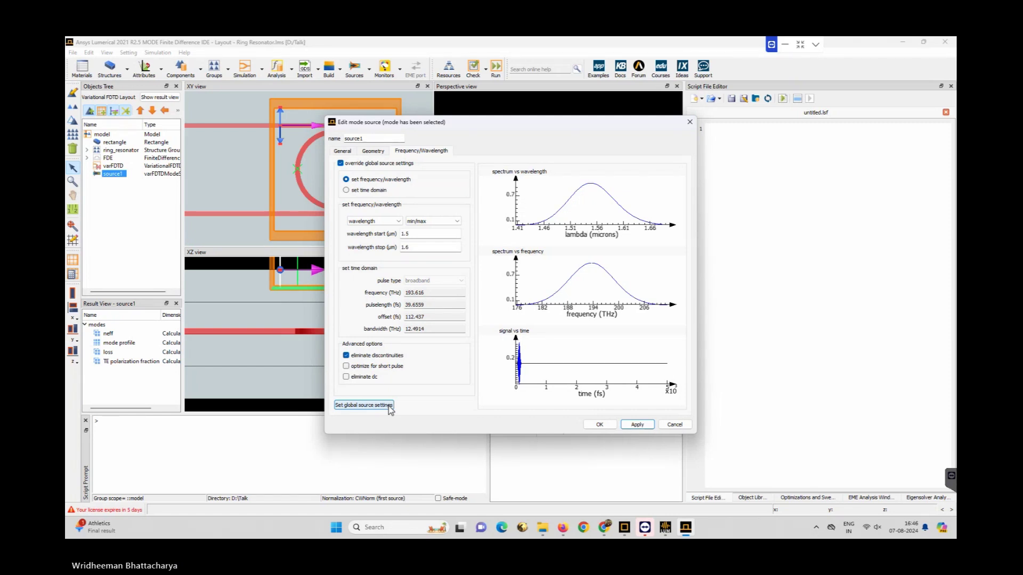
left_click(611, 424)
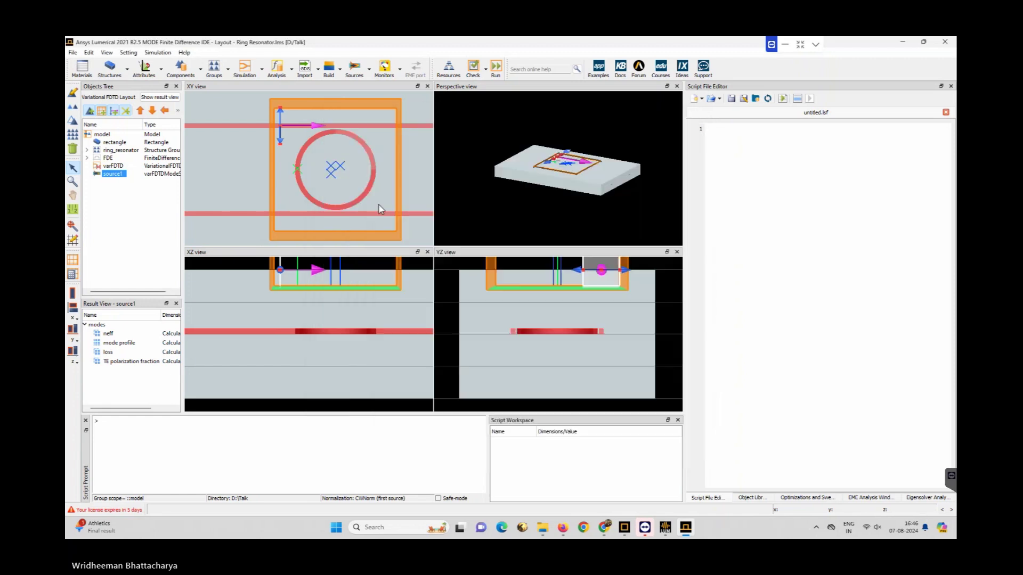
left_click(371, 72)
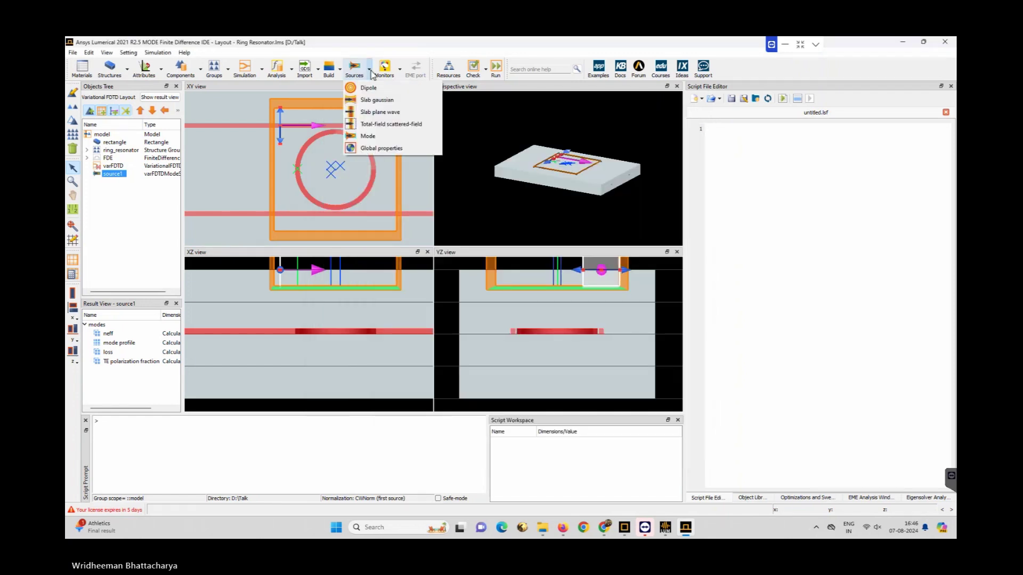
left_click(128, 224)
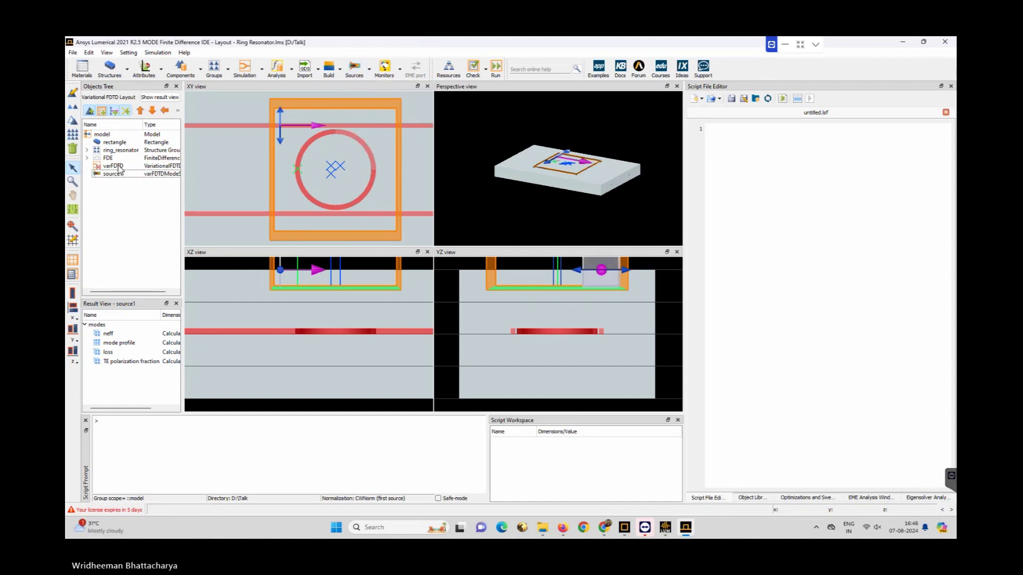
- Check the simulation and memory requirements for the varFDTD solver and dismiss the report
left_click(113, 166)
left_click(485, 71)
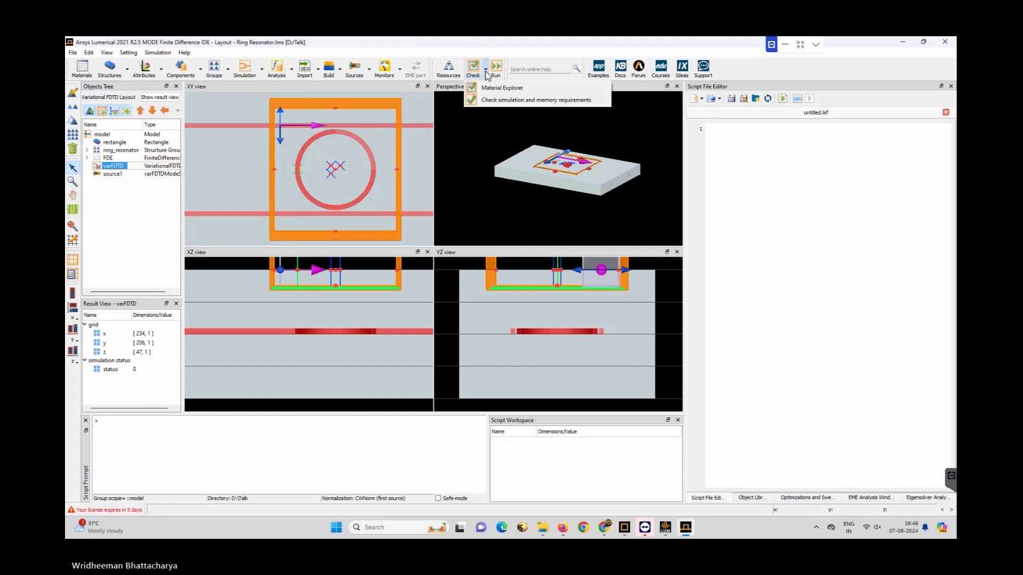
left_click(496, 100)
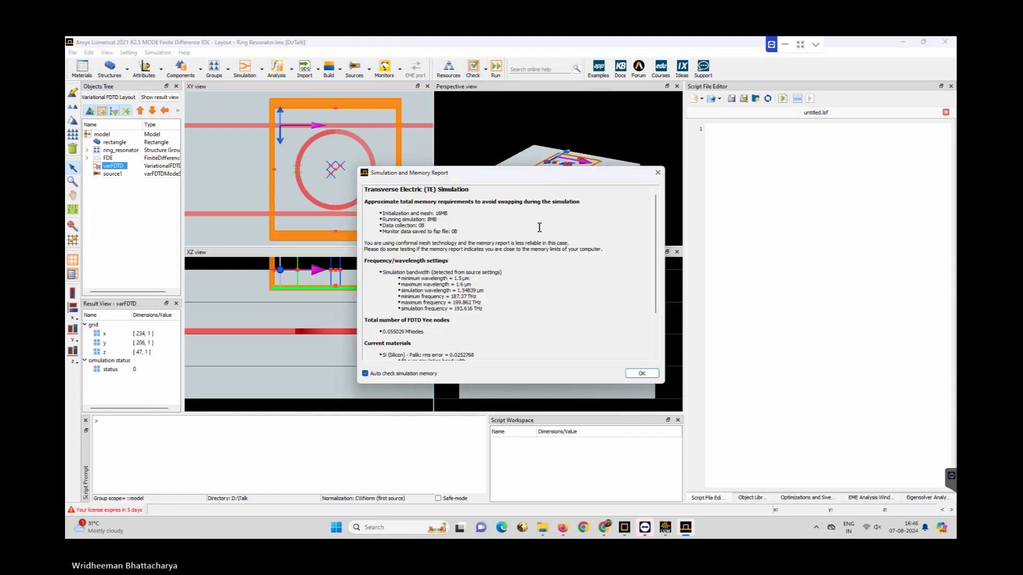
left_click(641, 375)
- Examine the core material's index fit in the Material Explorer, plotting it in separate figures and within the explorer
left_click(485, 69)
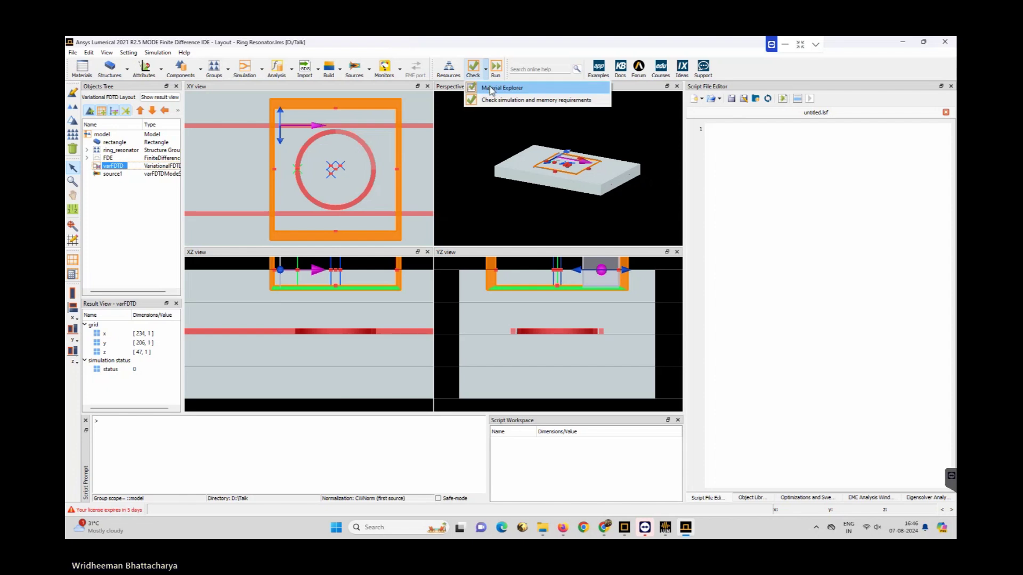
left_click(498, 91)
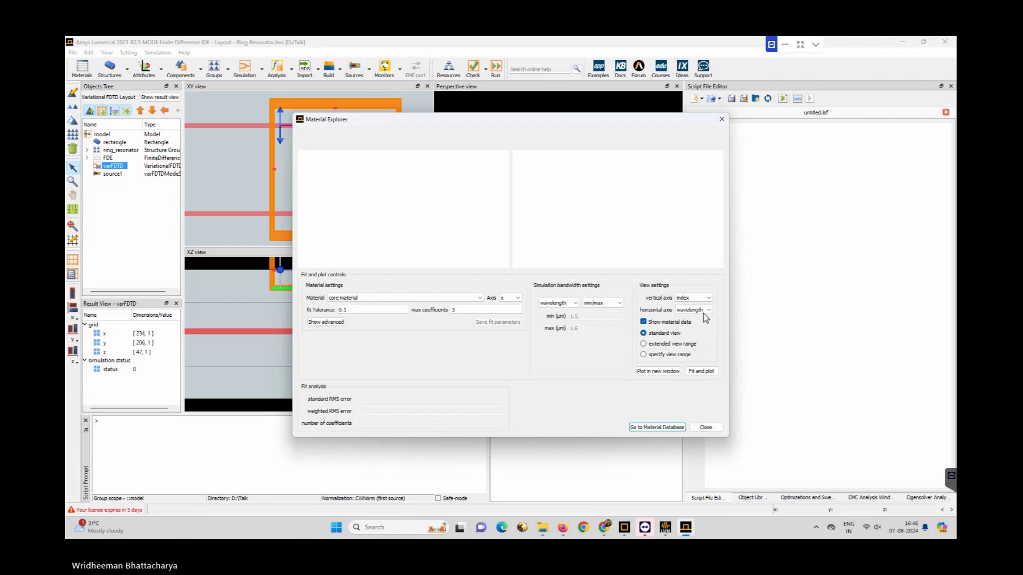
left_click(658, 371)
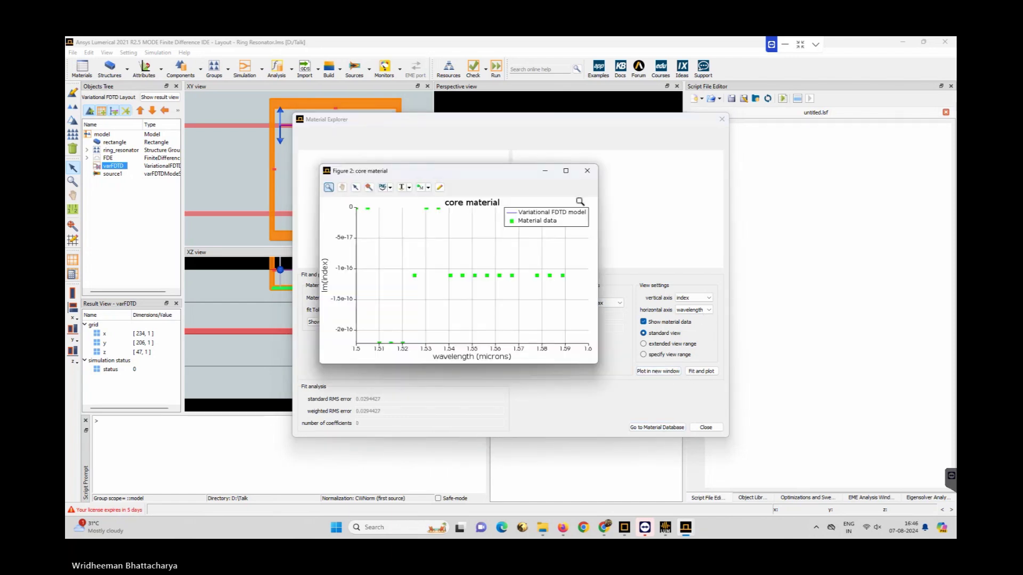
left_click(586, 170)
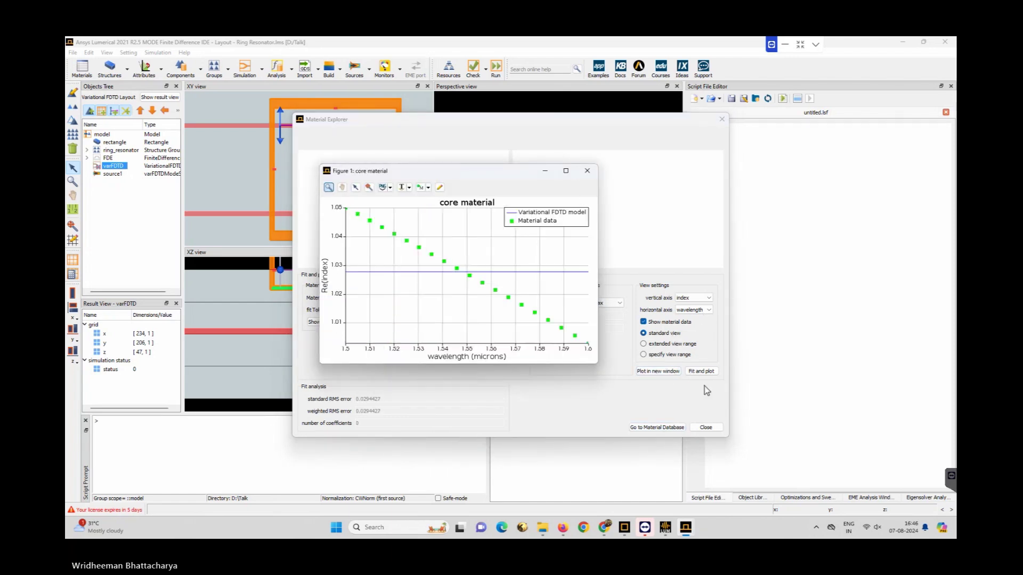
left_click(586, 171)
left_click(701, 371)
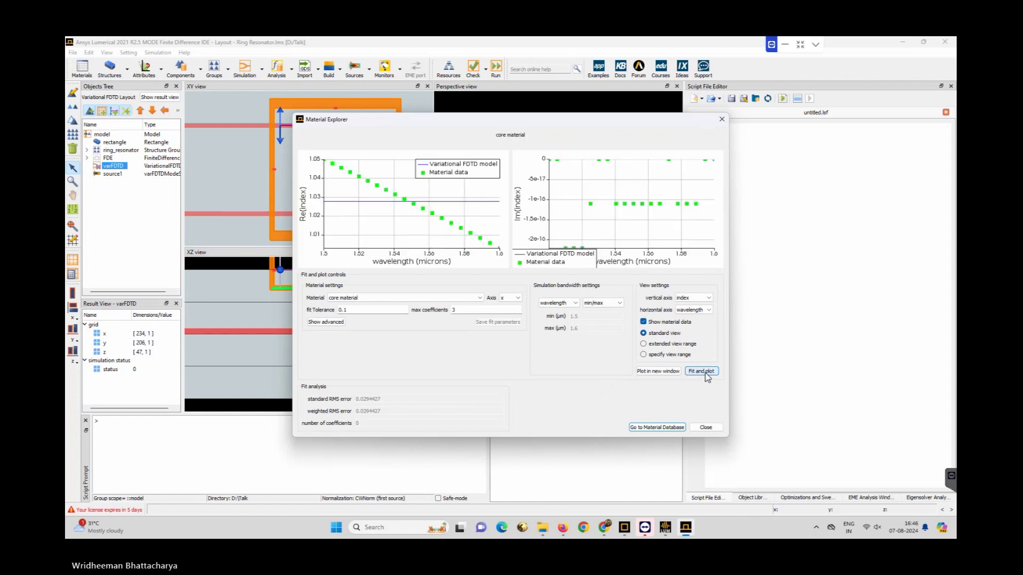
left_click(706, 428)
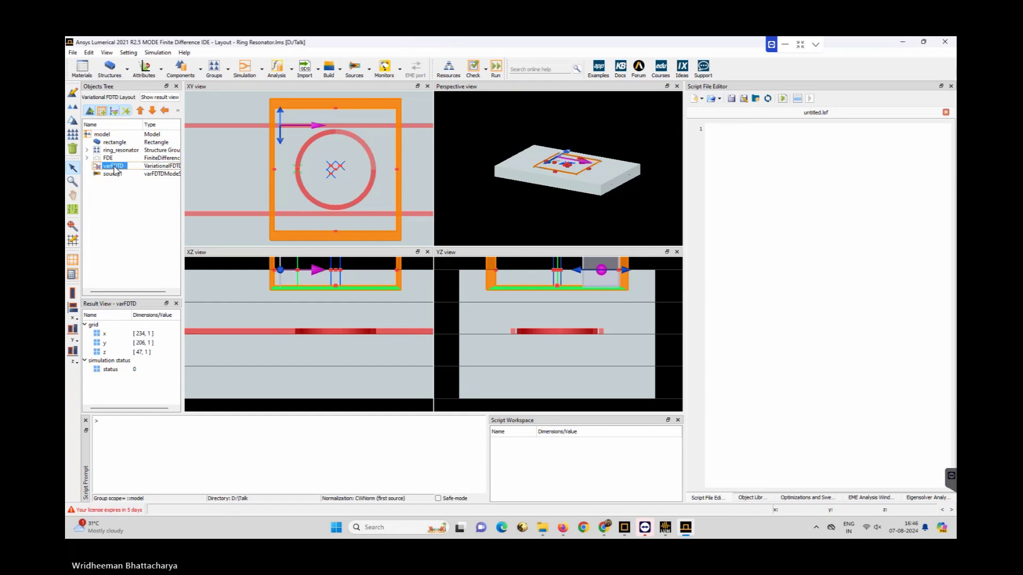
- Inspect the varFDTD mesh around the test points inside the ring and compare it with the solver's effective index test points
scroll(311, 174, "up", 5)
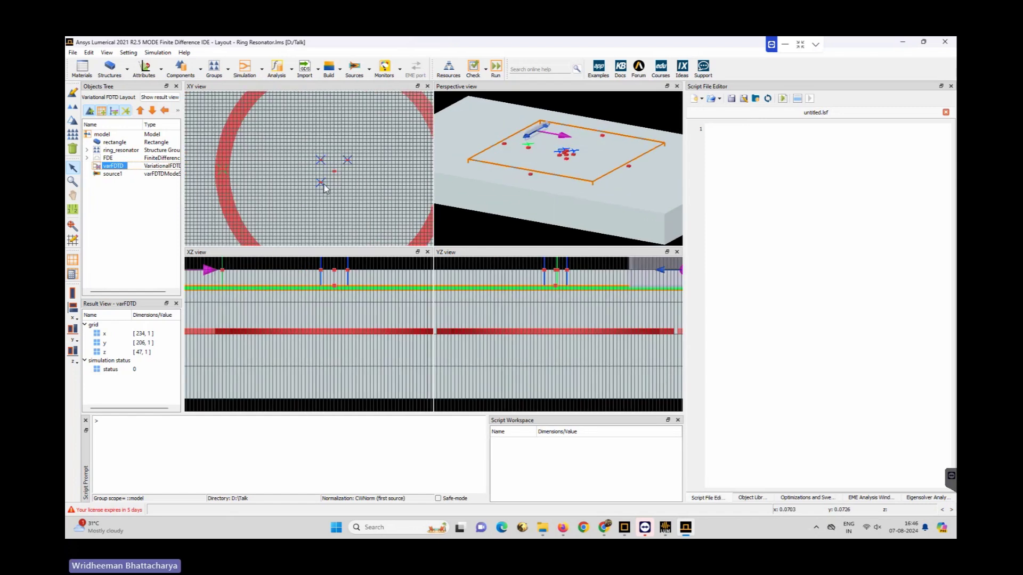
left_click(73, 93)
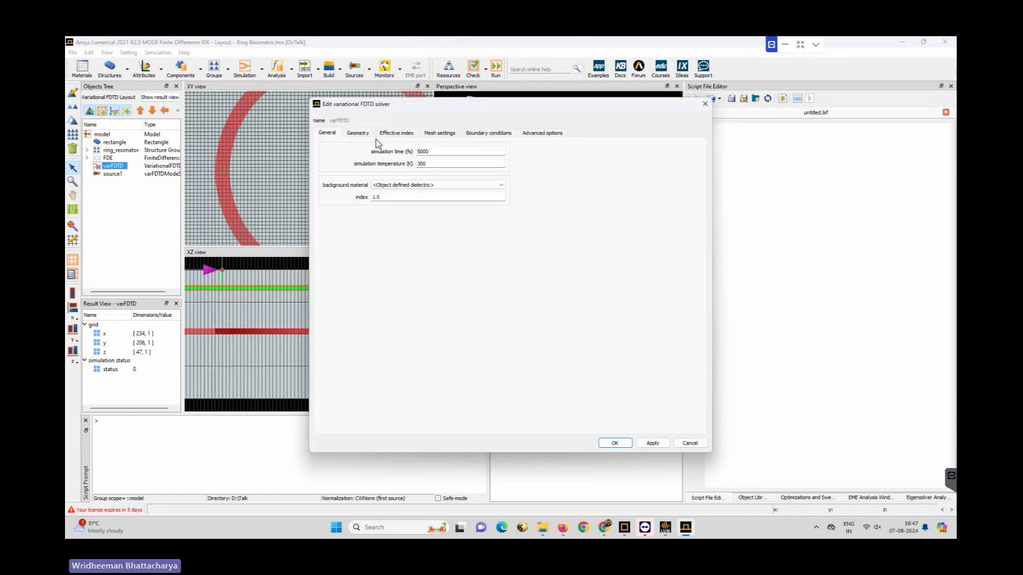
left_click(396, 135)
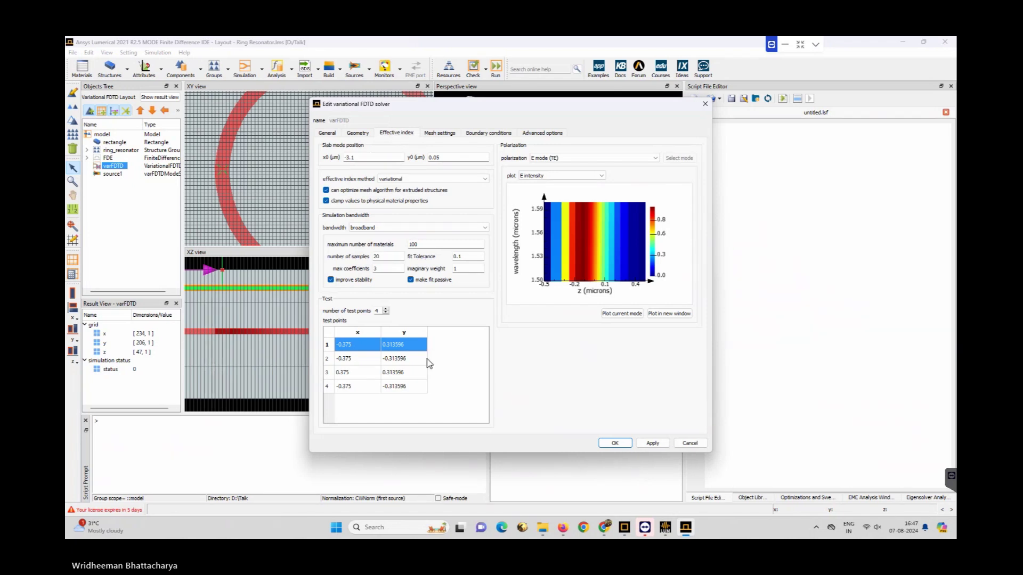
left_click(615, 443)
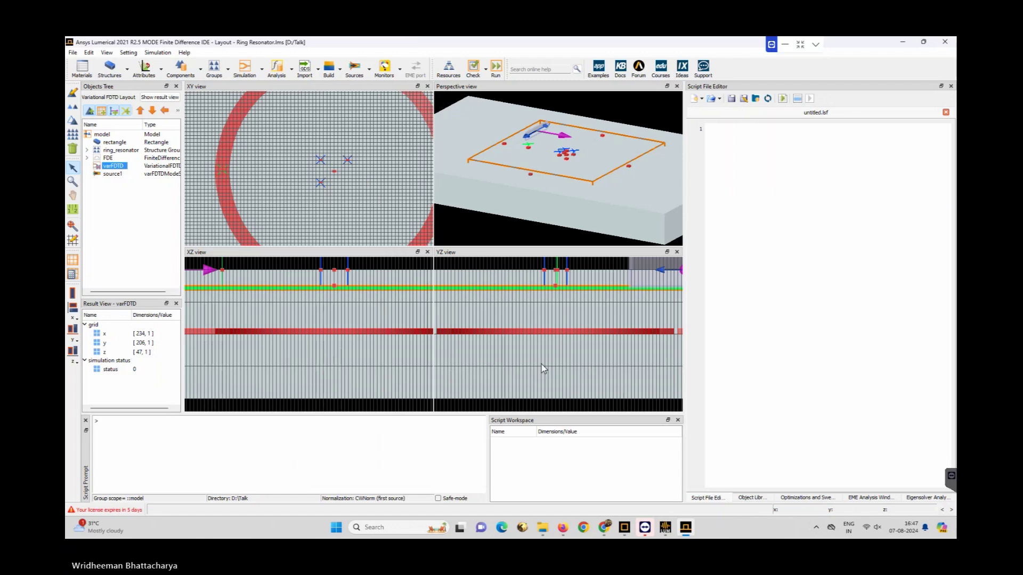
scroll(356, 153, "down", 5)
scroll(352, 154, "up", 6)
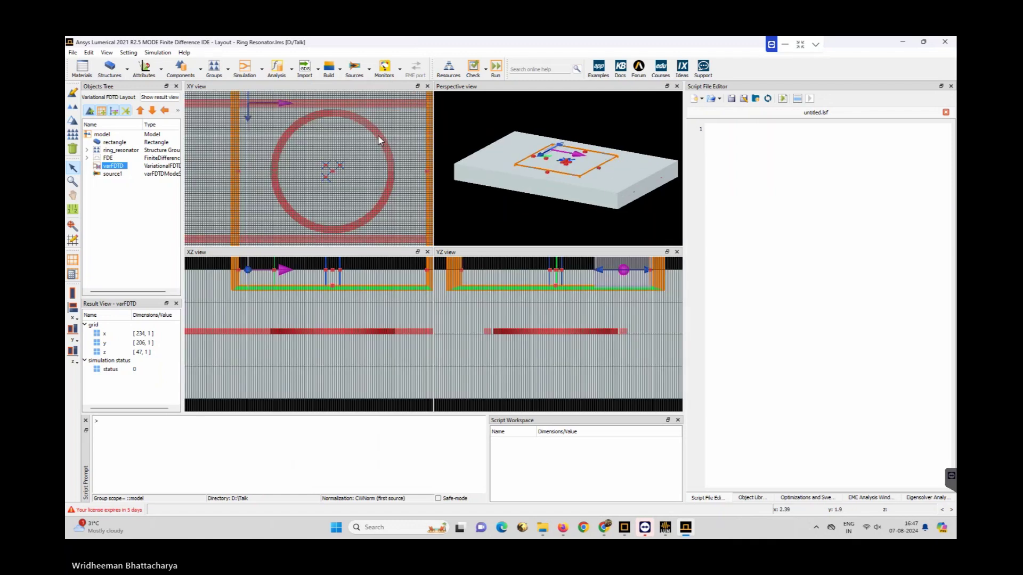
scroll(293, 206, "up", 4)
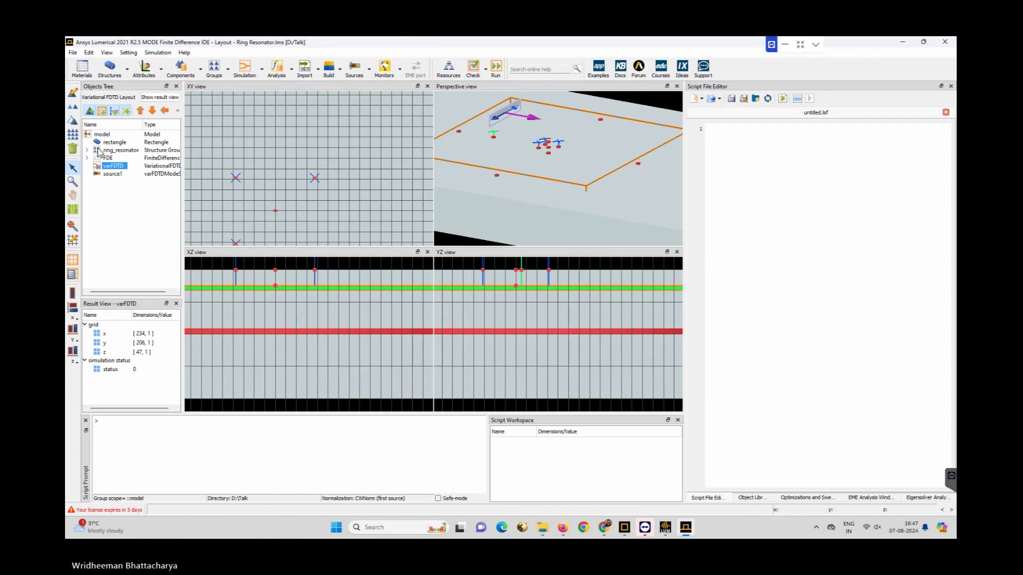
- Review the varFDTD boundary conditions and geometry, replot the current slab mode's E intensity and accept the solver settings
left_click(73, 92)
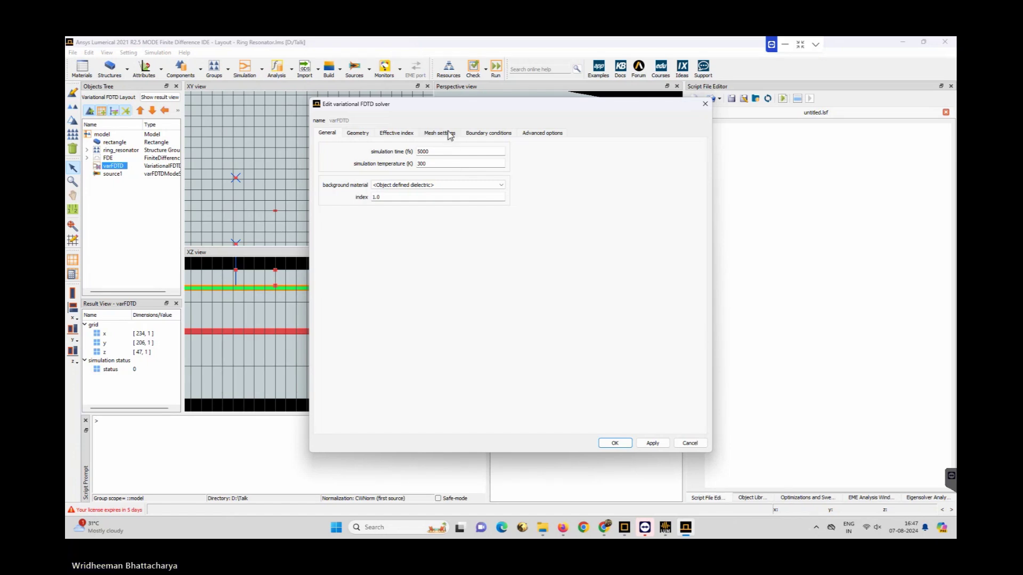
left_click(480, 133)
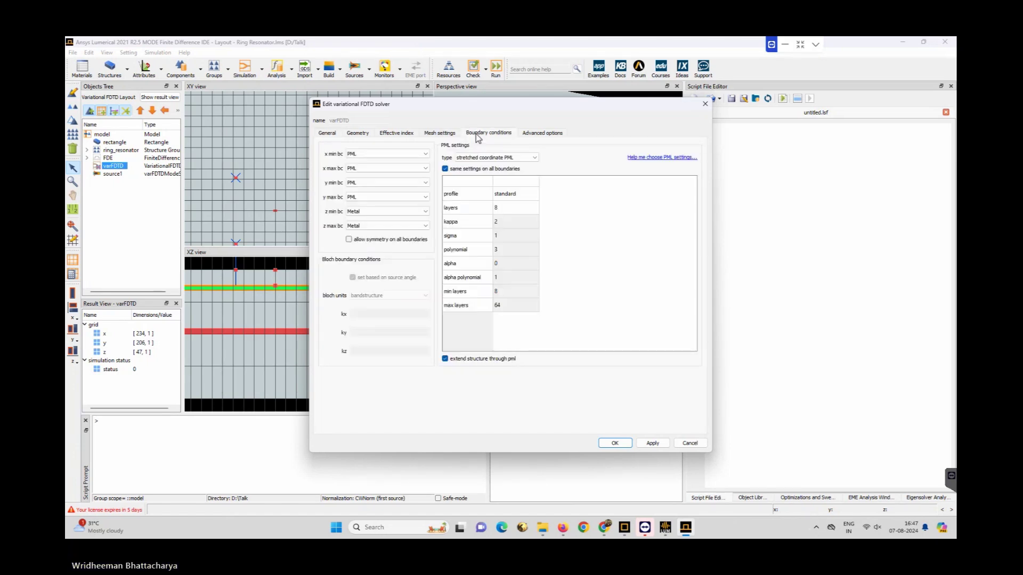
left_click(372, 136)
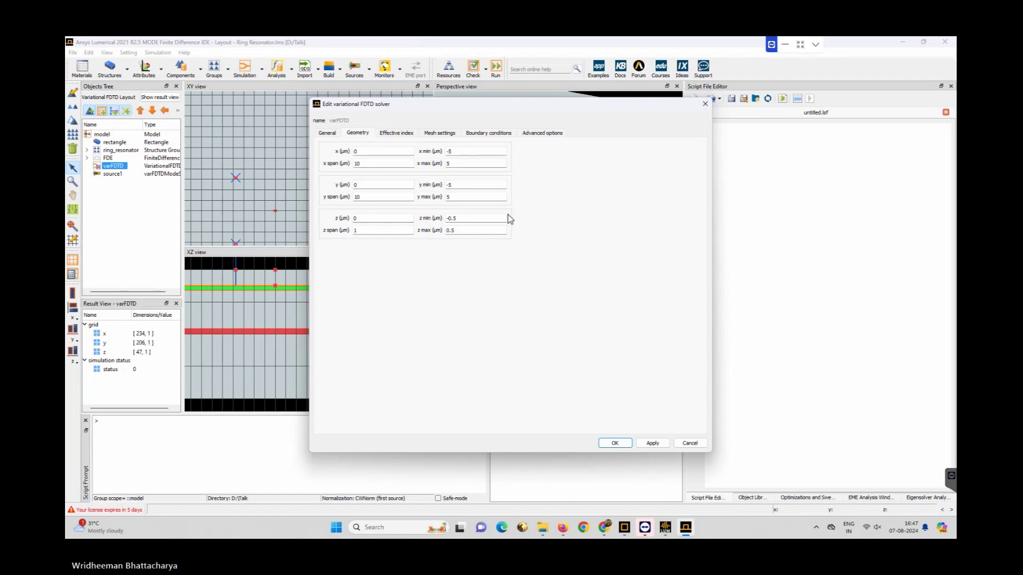
left_click(653, 444)
left_click(384, 136)
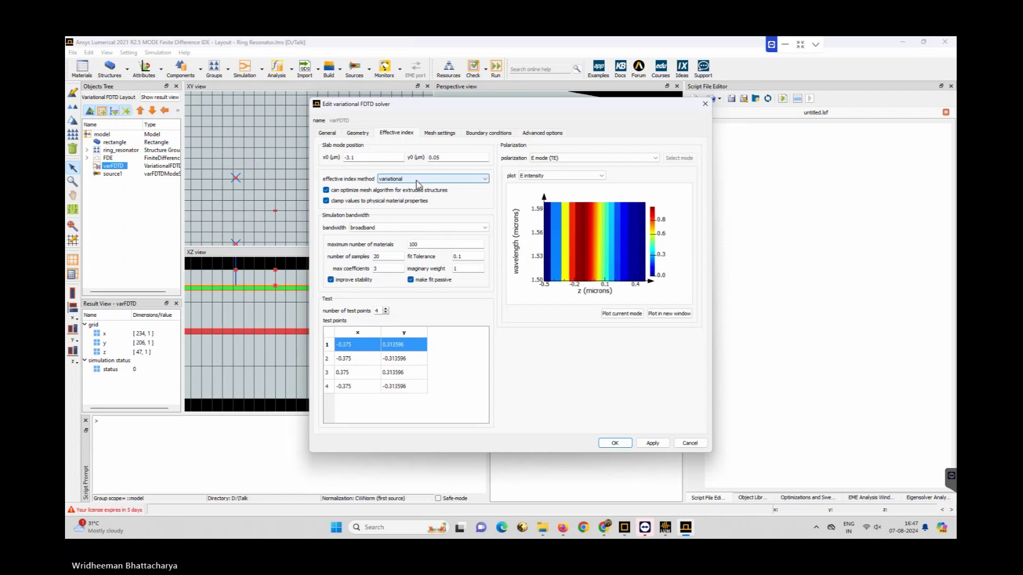
left_click(638, 314)
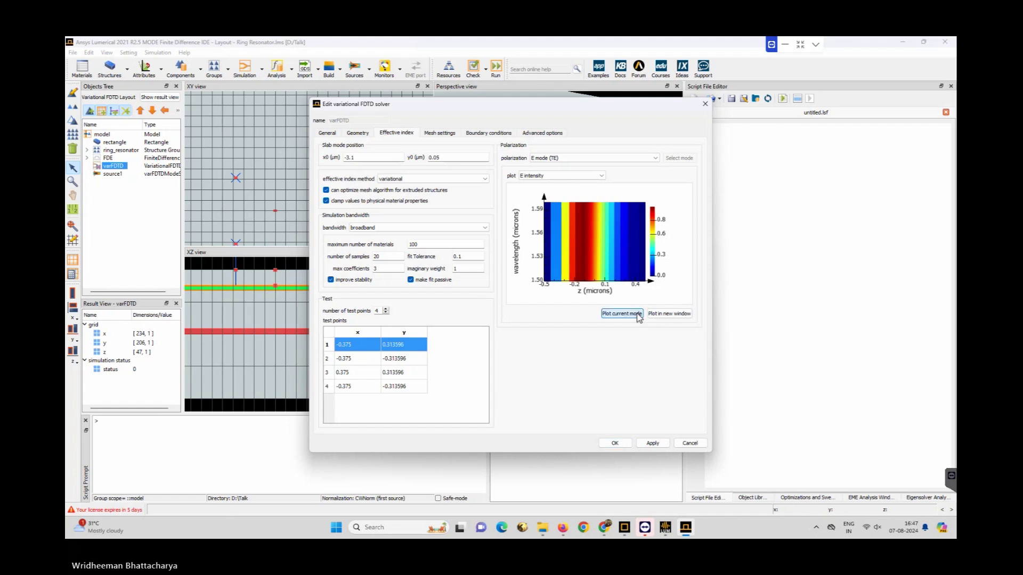
left_click(614, 444)
- Make the FDE solver active instead of varFDTD and bring up the Eigensolver Analysis
right_click(125, 168)
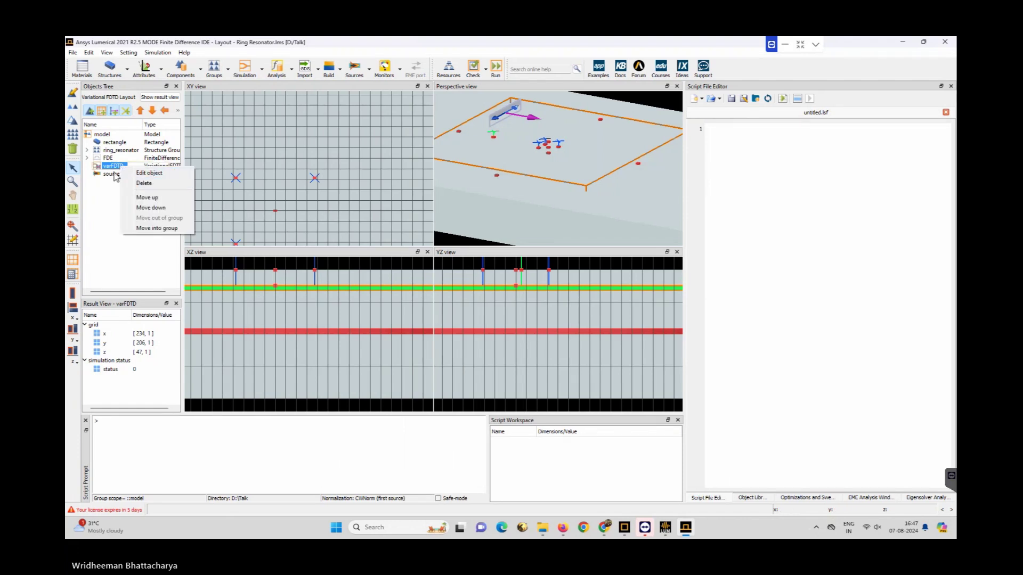
right_click(108, 159)
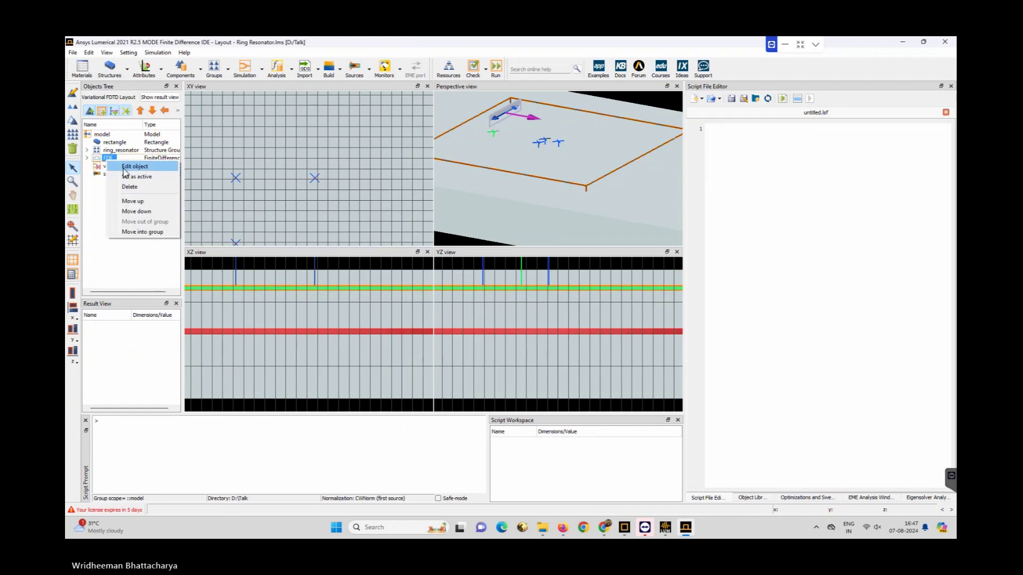
left_click(125, 176)
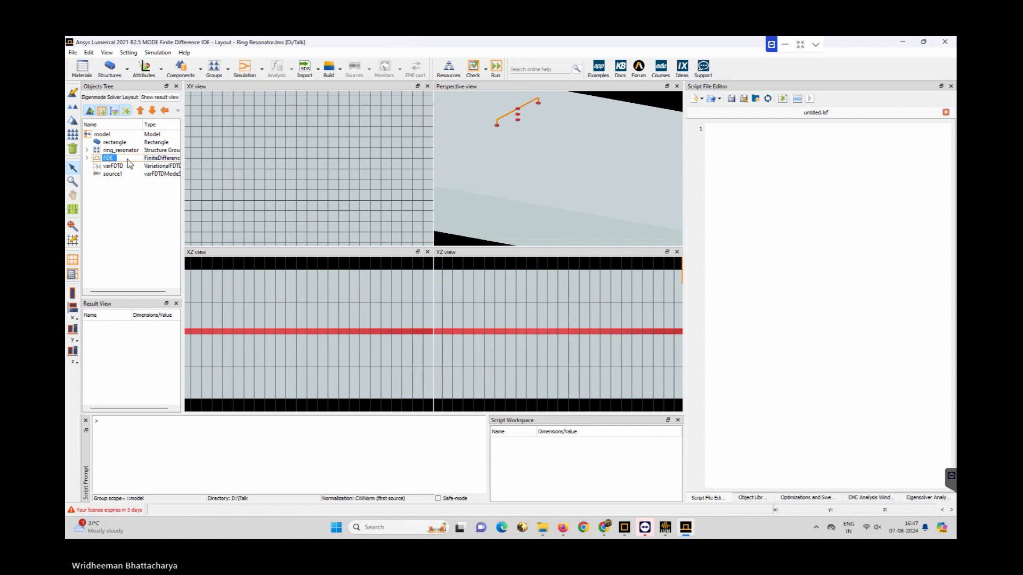
left_click(73, 225)
scroll(297, 182, "up", 3)
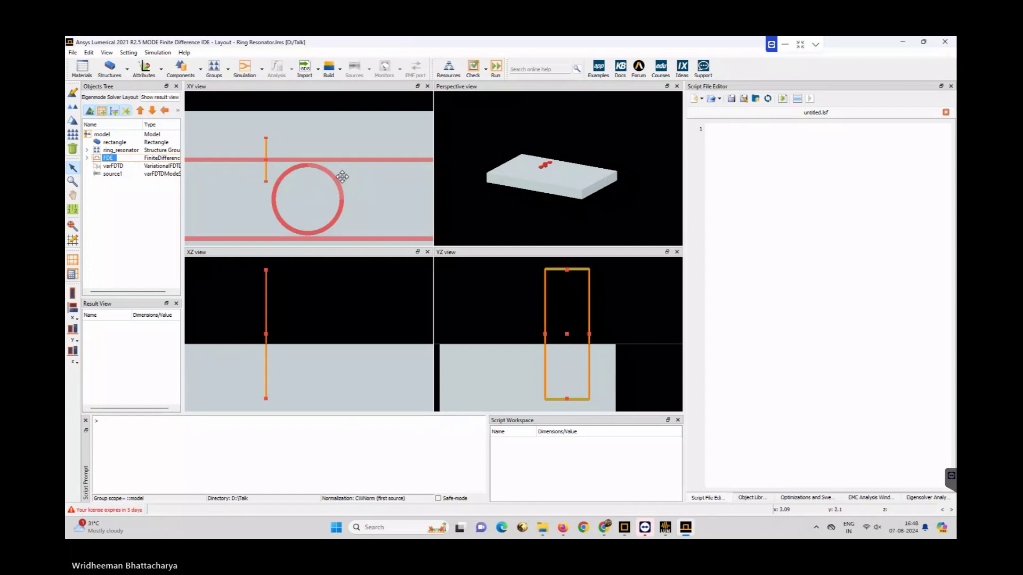
left_click(883, 498)
left_click(921, 499)
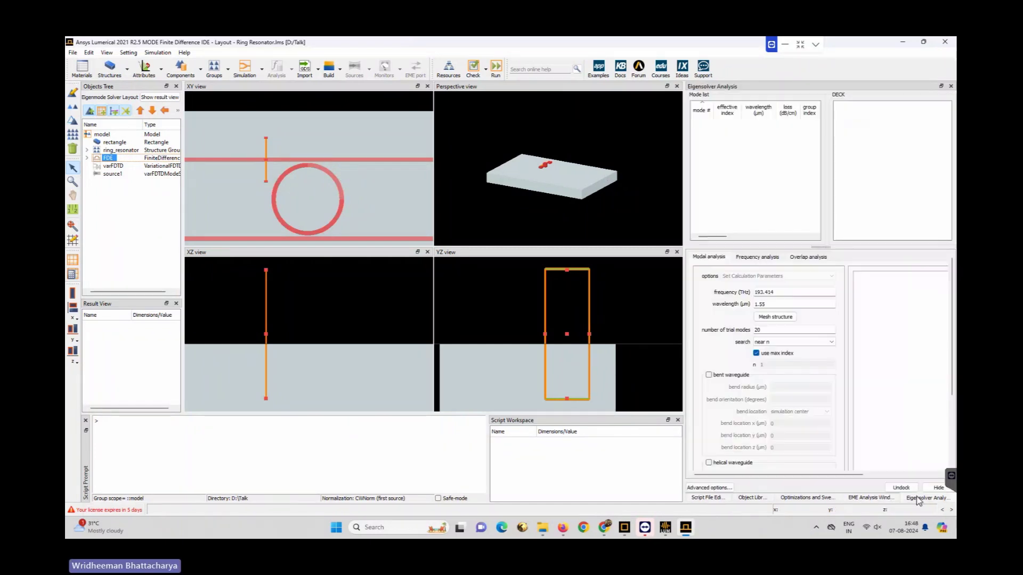
- Calculate the waveguide modes at a wavelength of 1.55 µm with 20 trial modes near the maximum index
left_click_drag(684, 262, 563, 267)
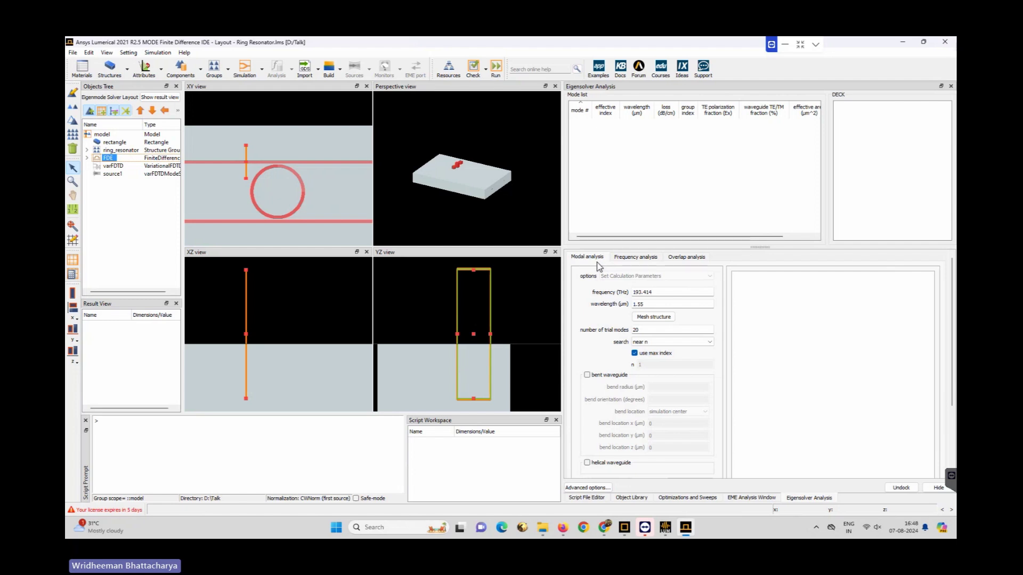
left_click(649, 305)
type("5")
scroll(721, 443, "down", 3)
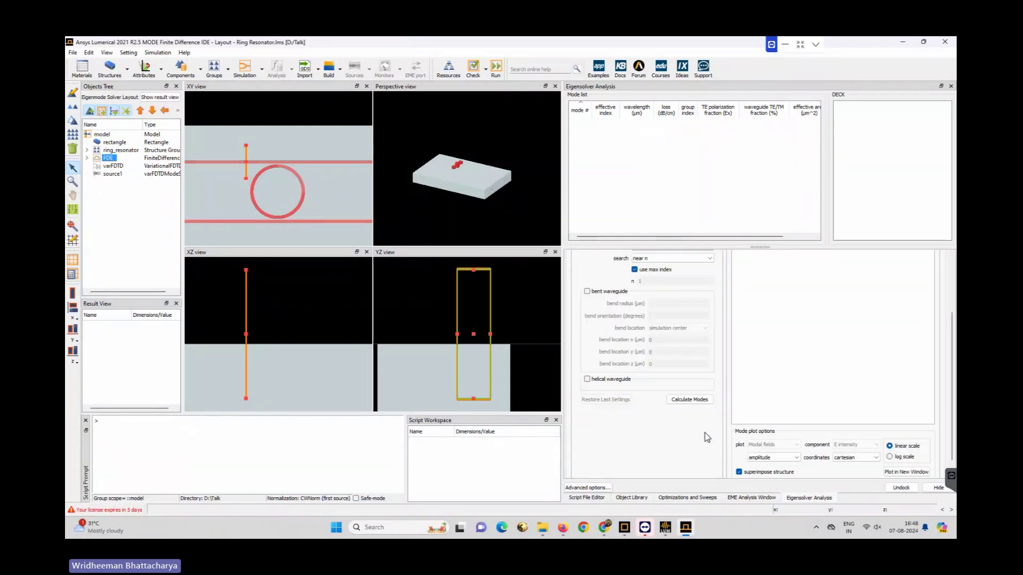
left_click(690, 400)
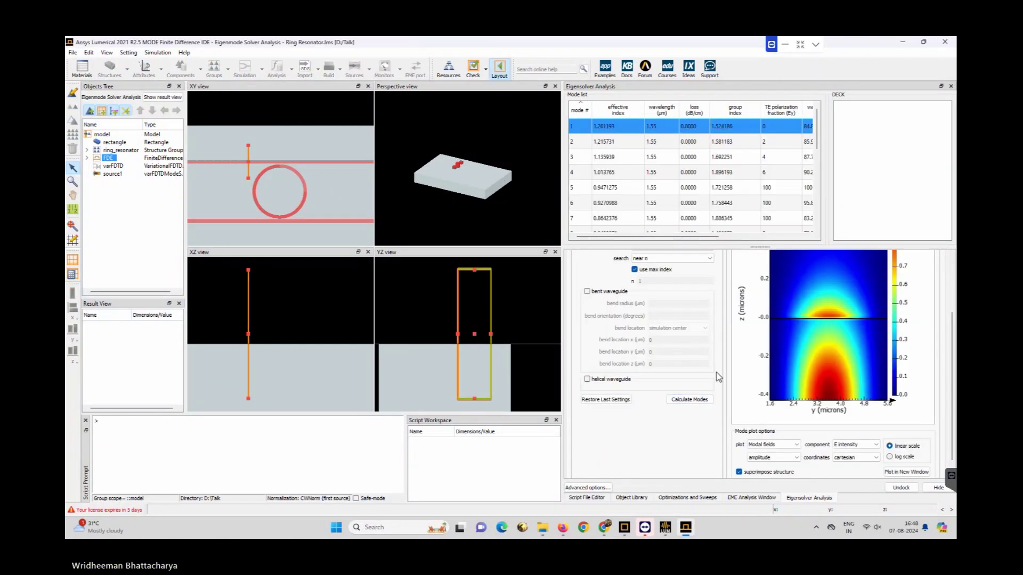
scroll(853, 318, "up", 3)
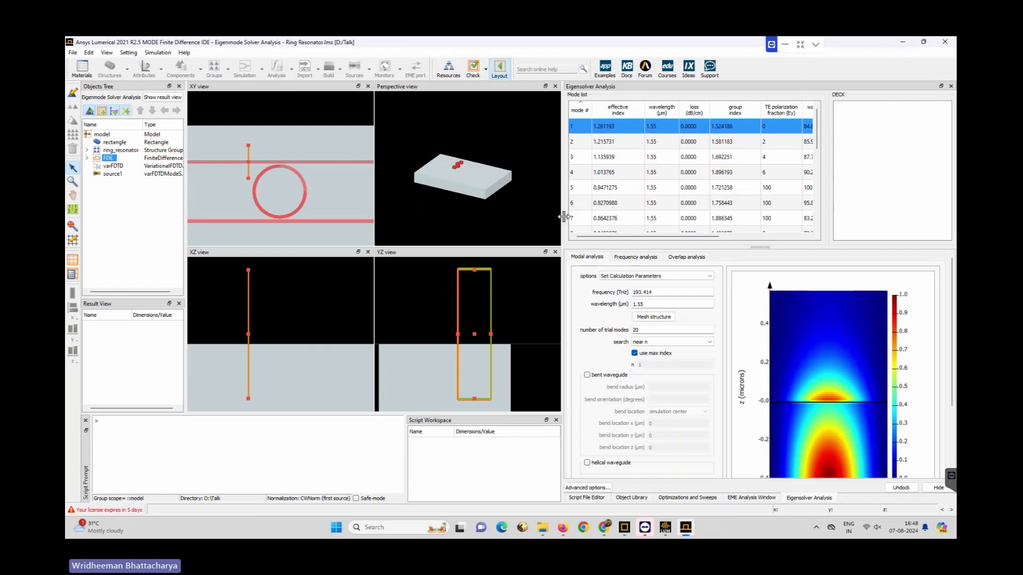
- Review the ring_resonator group's origin and user properties, reject any edits and return the model to layout mode
left_click_drag(563, 216, 691, 217)
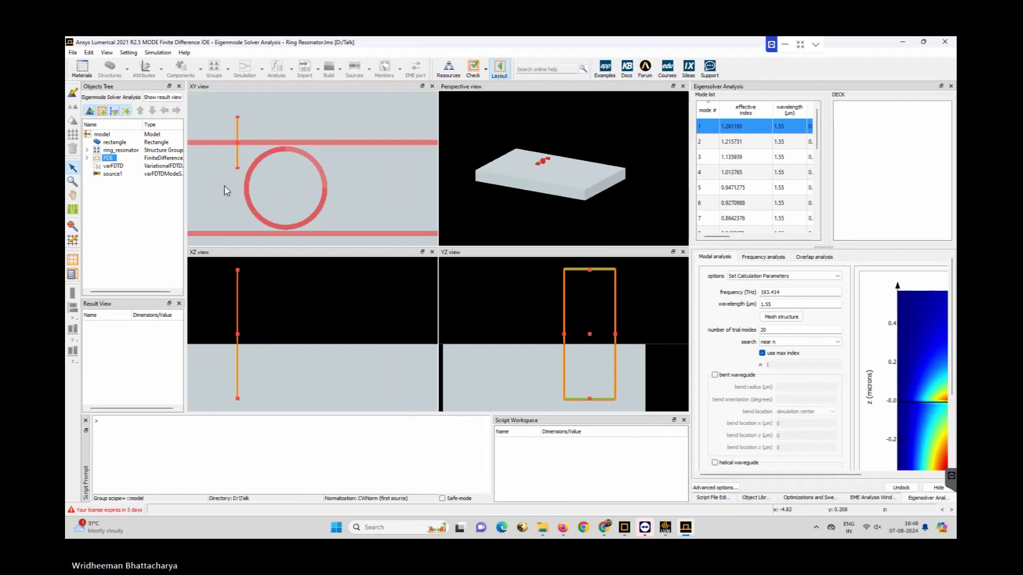
left_click(113, 152)
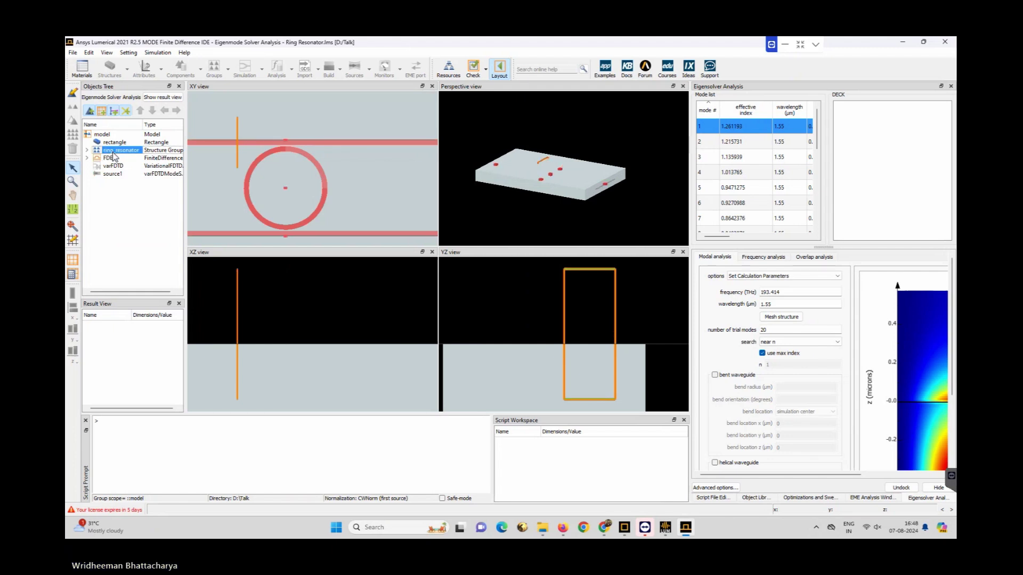
key("e")
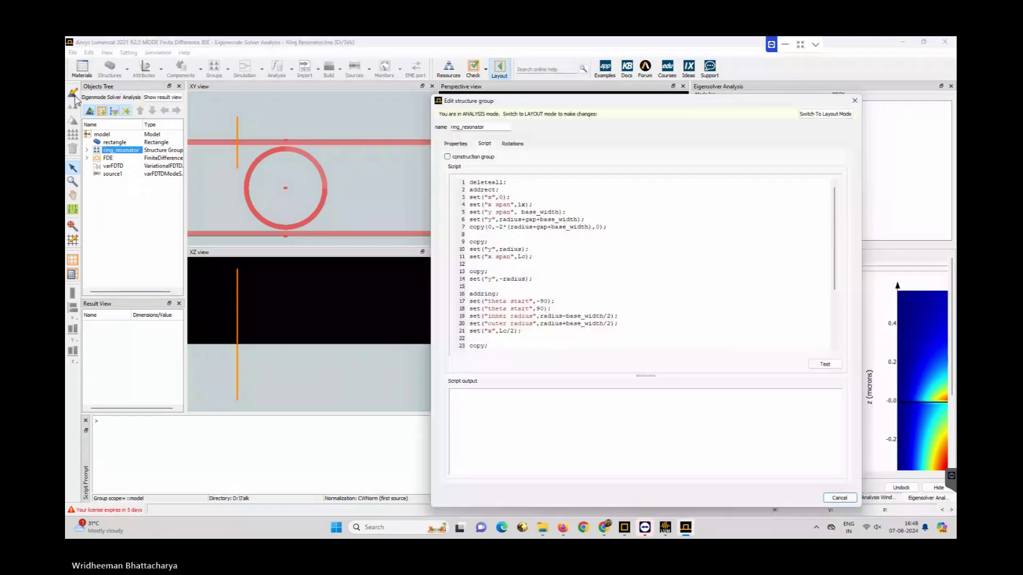
left_click(456, 144)
left_click(825, 114)
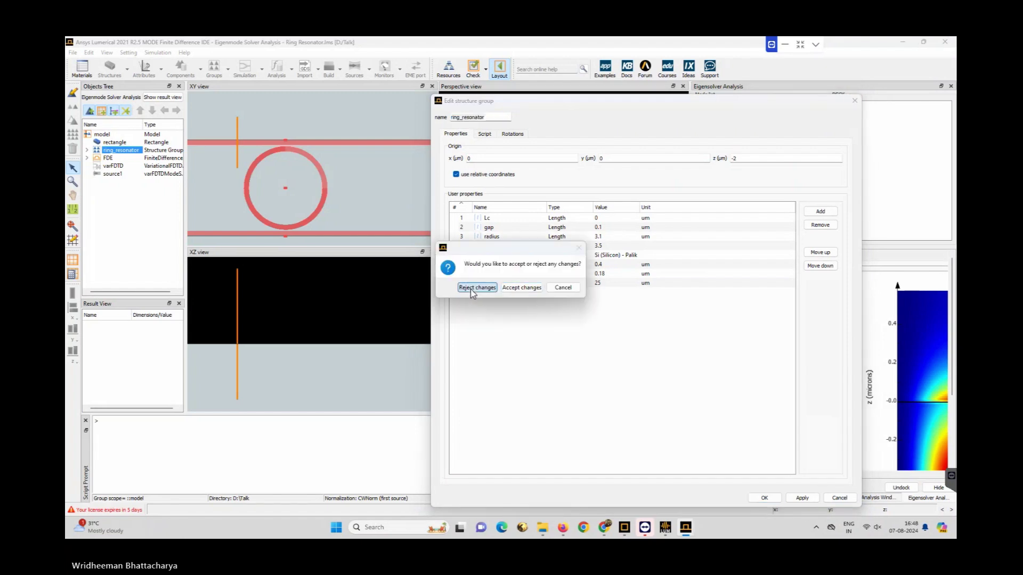
left_click(477, 289)
left_click(501, 76)
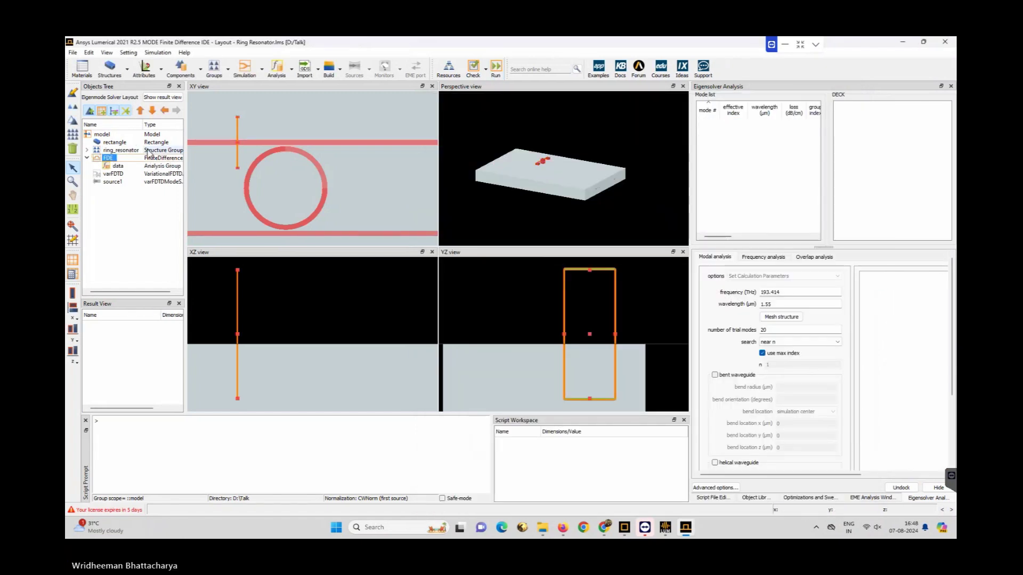
- Check the substrate rectangle's z extents and set the ring_resonator group's z origin to 0 µm
left_click(72, 92)
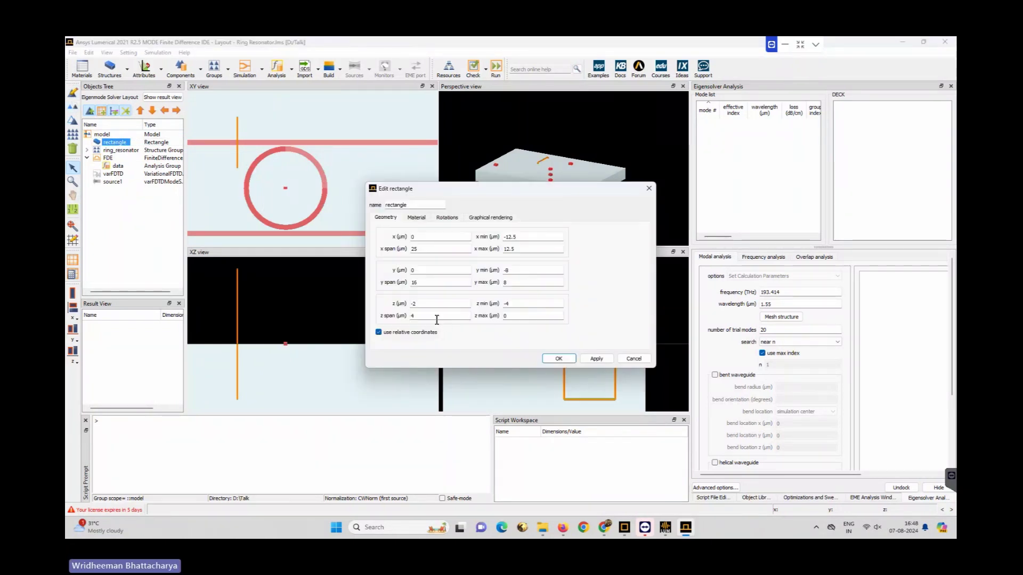
left_click(558, 358)
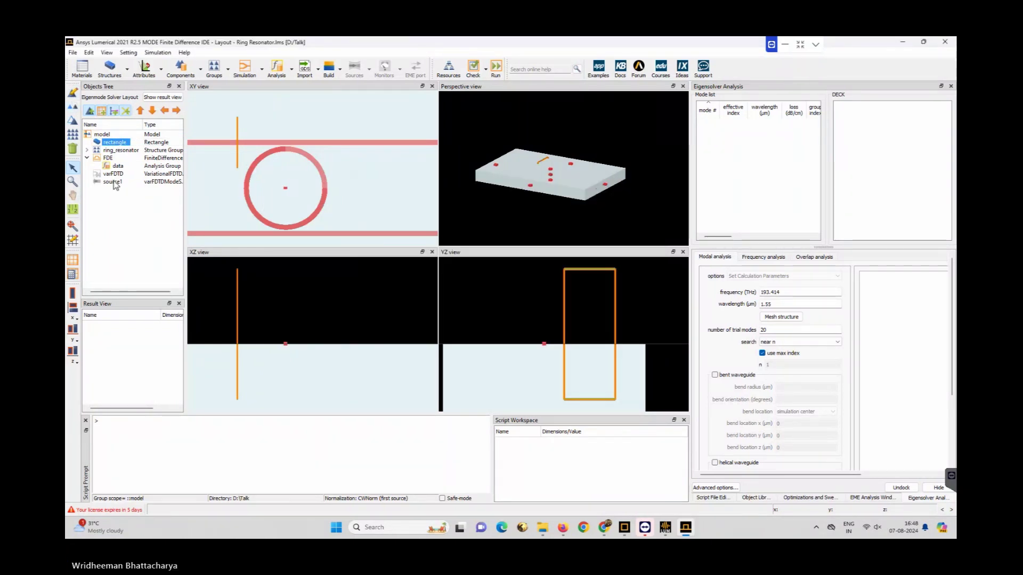
left_click(114, 150)
left_click(73, 92)
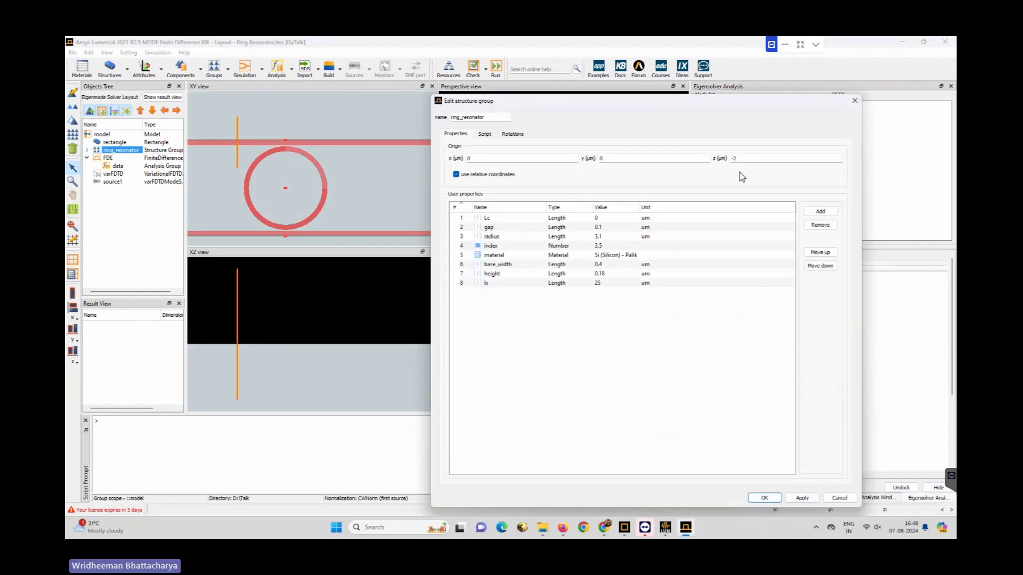
key("BackSpace")
key("BackSpace")
type("0")
left_click(808, 498)
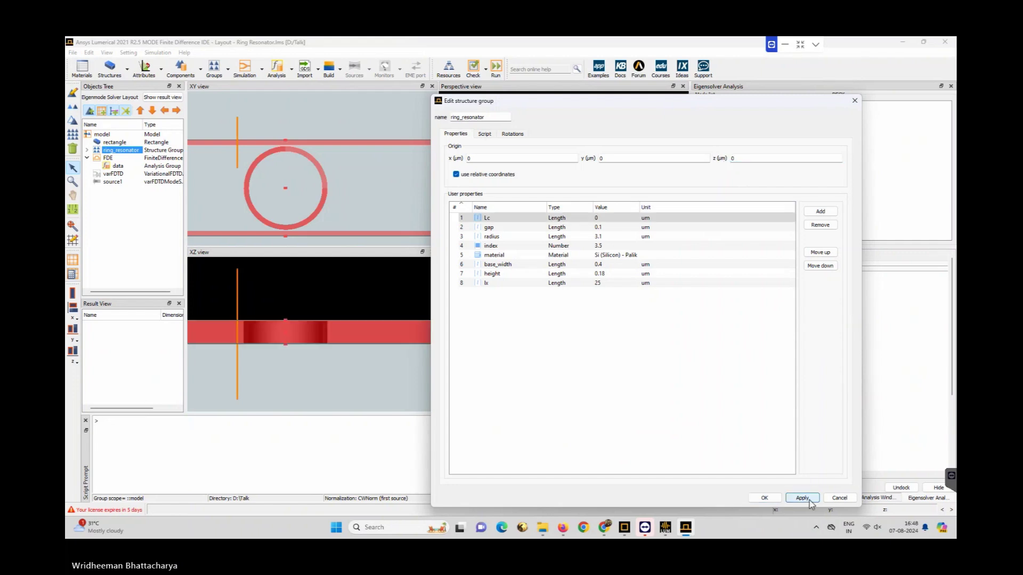
left_click(765, 498)
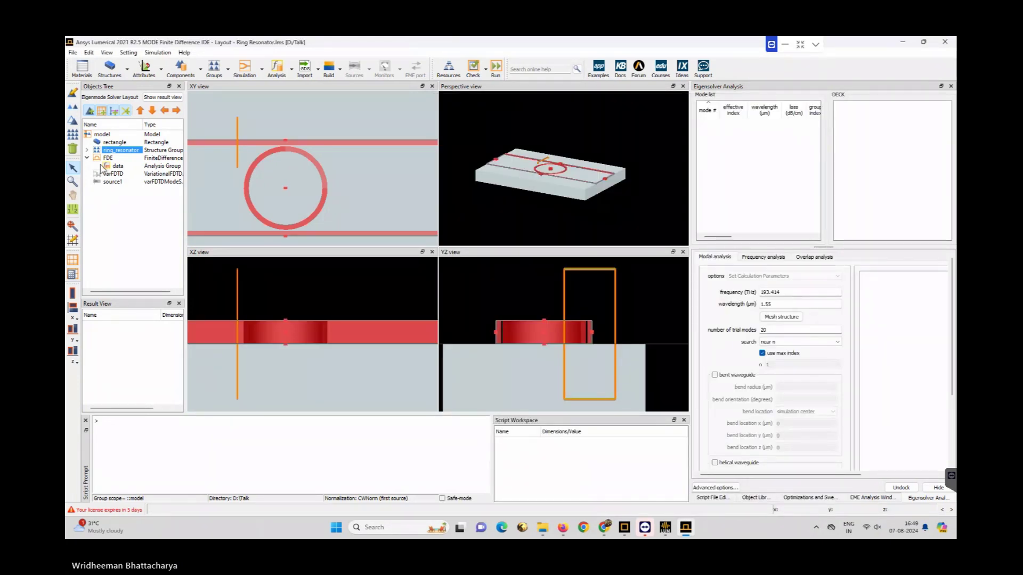
- Calculate the modes of the repositioned waveguide at 1.55 µm and enlarge the analysis view to inspect the mode list and field plot
left_click(87, 152)
left_click(86, 151)
scroll(859, 373, "down", 3)
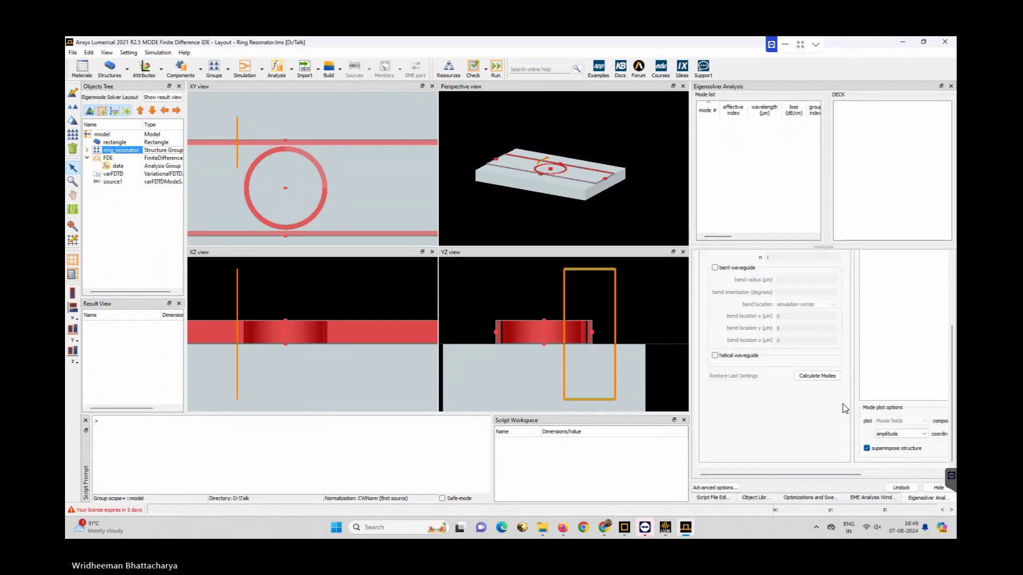
left_click(819, 376)
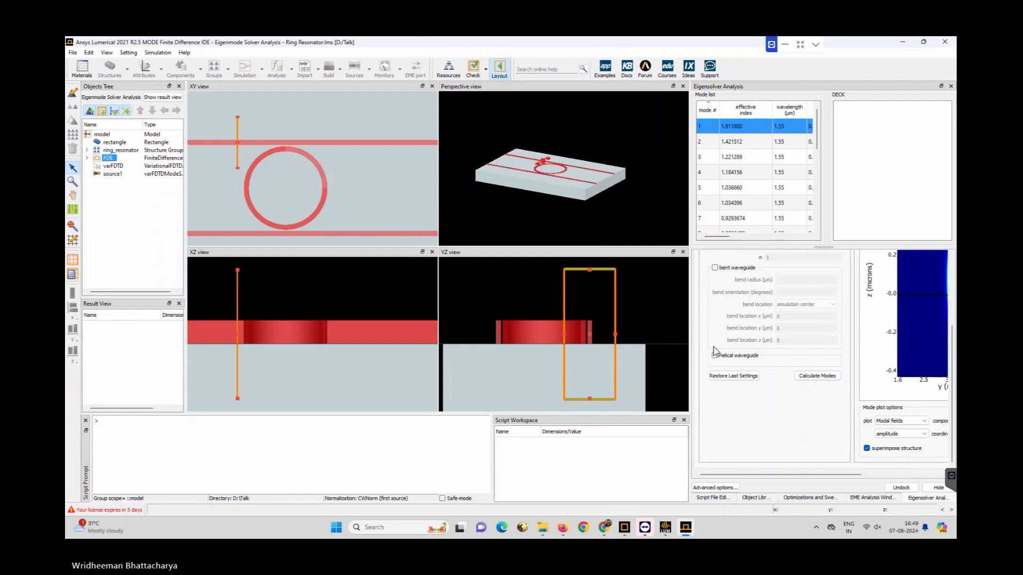
left_click_drag(694, 341, 429, 346)
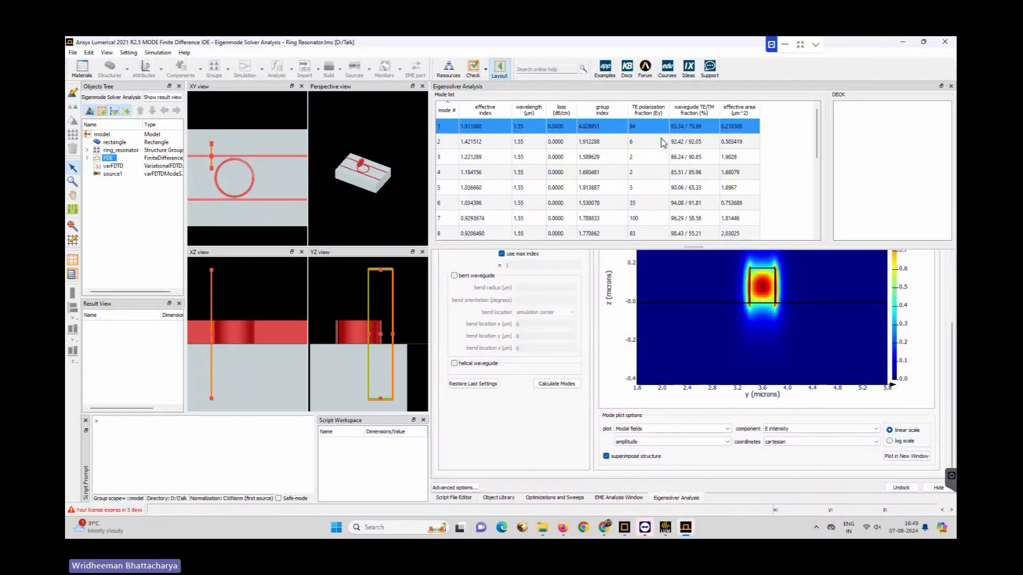
scroll(598, 380, "up", 5)
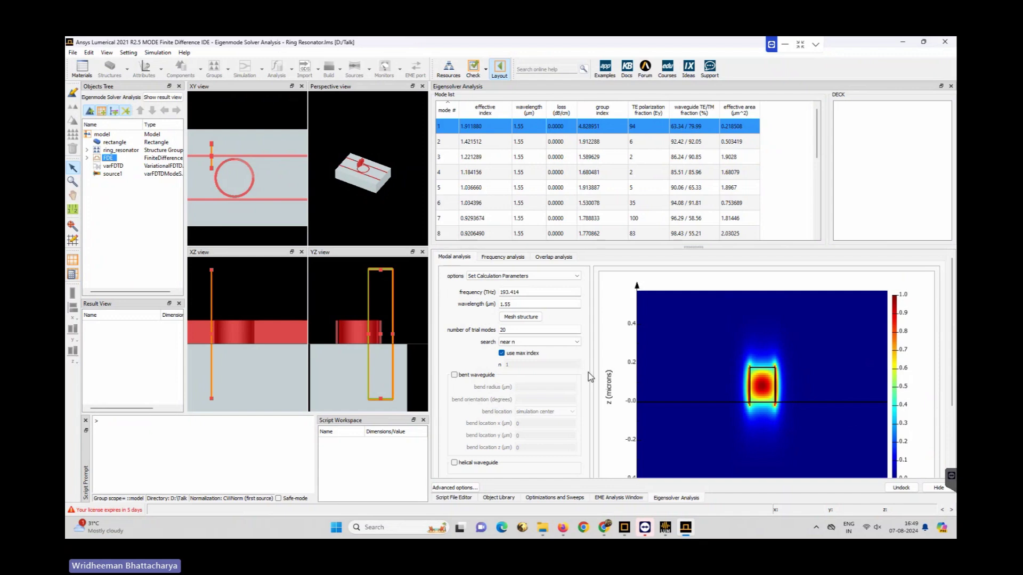
- Configure a frequency sweep tracking the selected mode to 1.6 µm with 4 points and detailed dispersion calculation, and run it
left_click(514, 258)
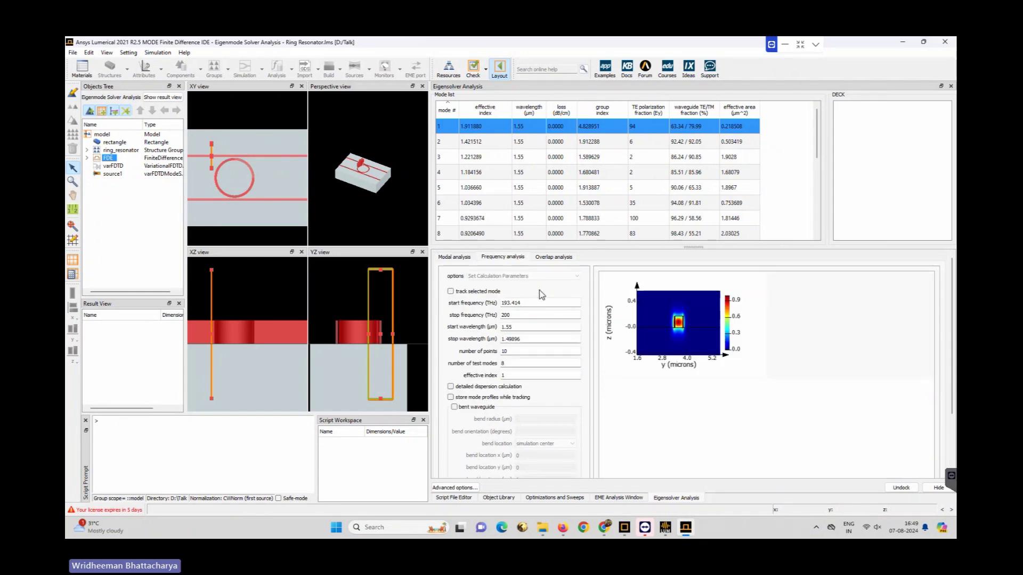
left_click(481, 292)
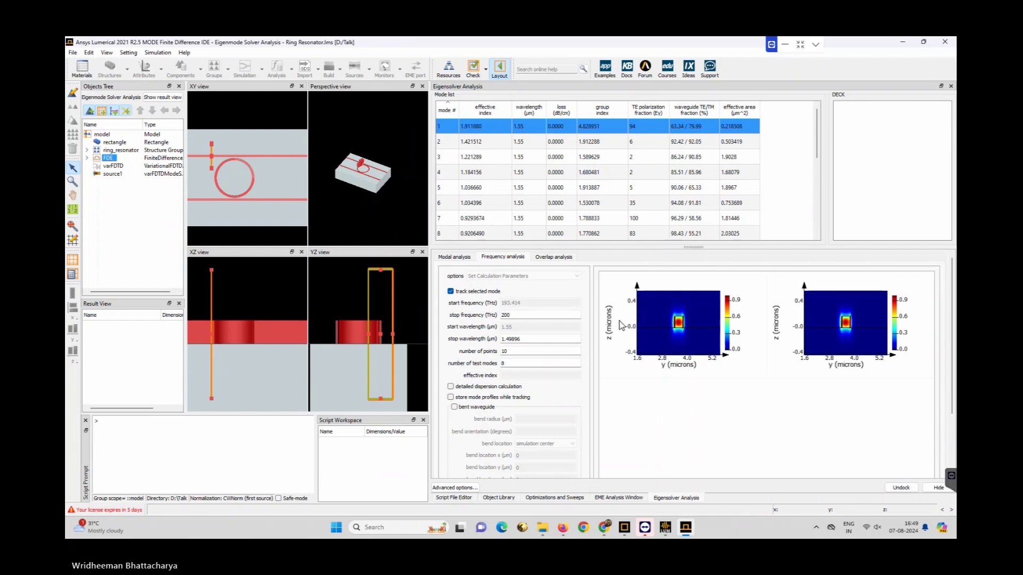
left_click_drag(529, 337, 506, 334)
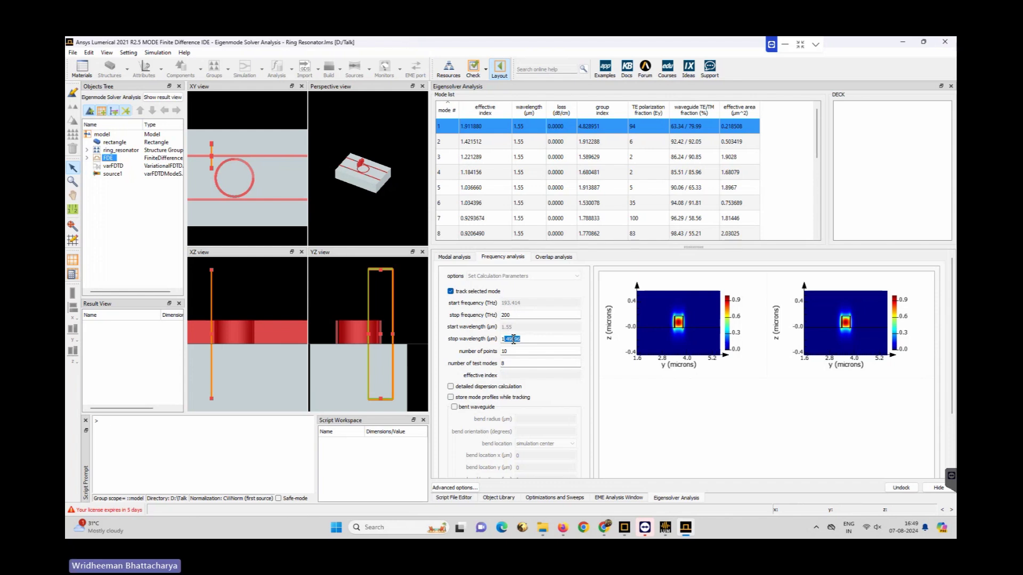
type(".6")
left_click(530, 355)
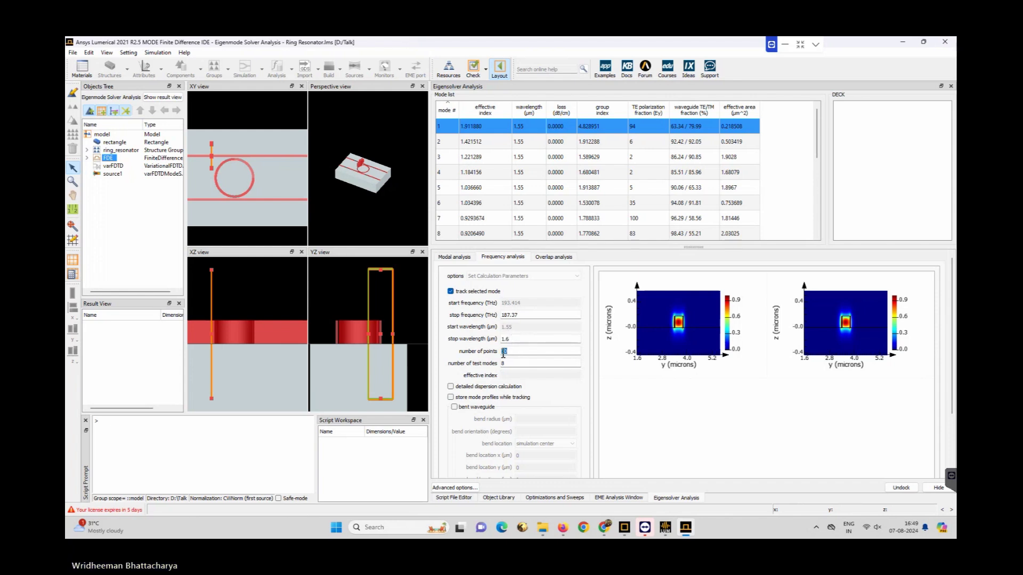
double_click(502, 351)
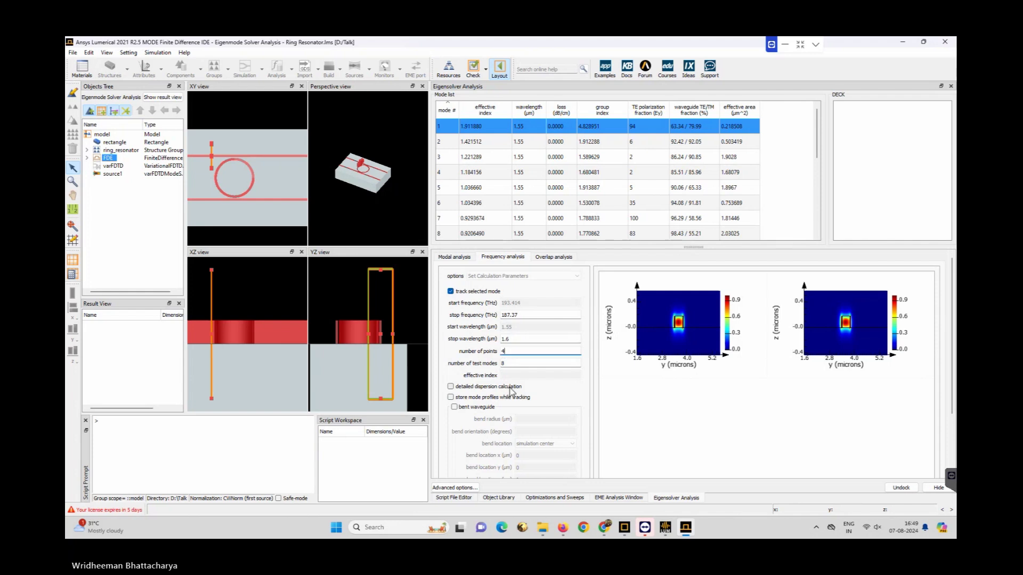
type("4")
left_click(572, 386)
scroll(577, 395, "down", 3)
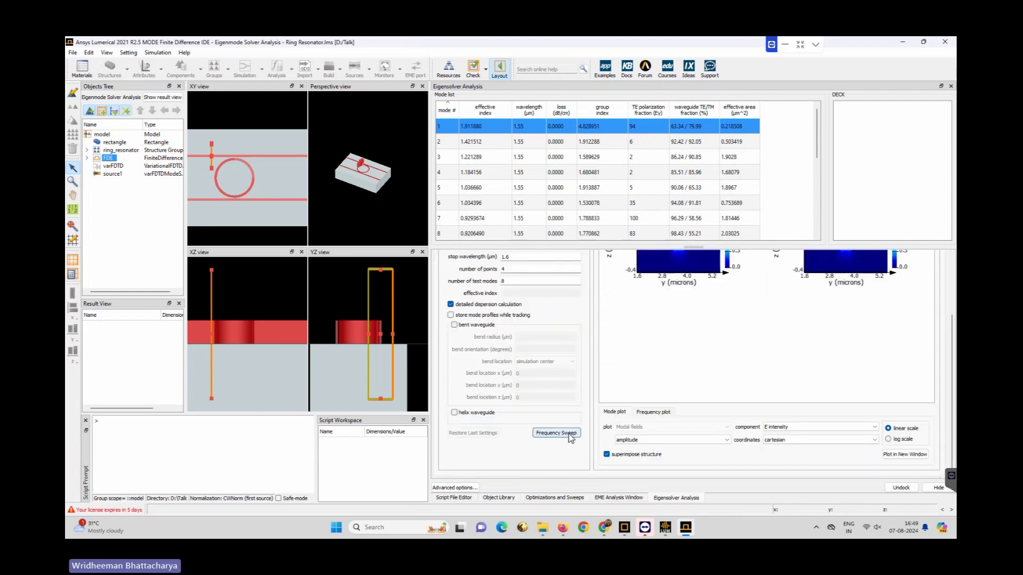
left_click(570, 434)
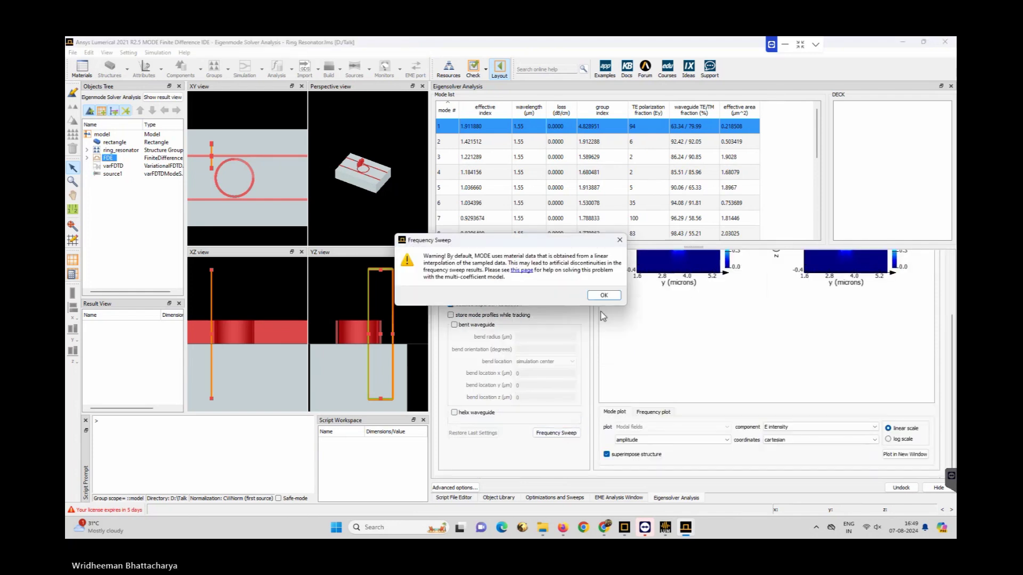
left_click(604, 295)
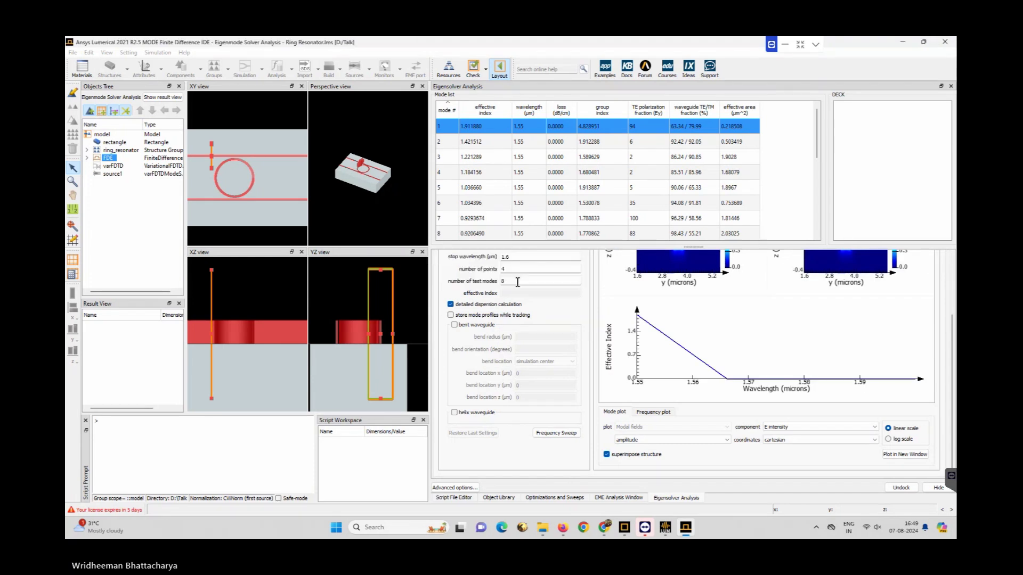
- Return to layout mode and save the Material Explorer settings with the multi-coefficient model fit enabled for sampled materials
left_click(496, 71)
left_click(486, 71)
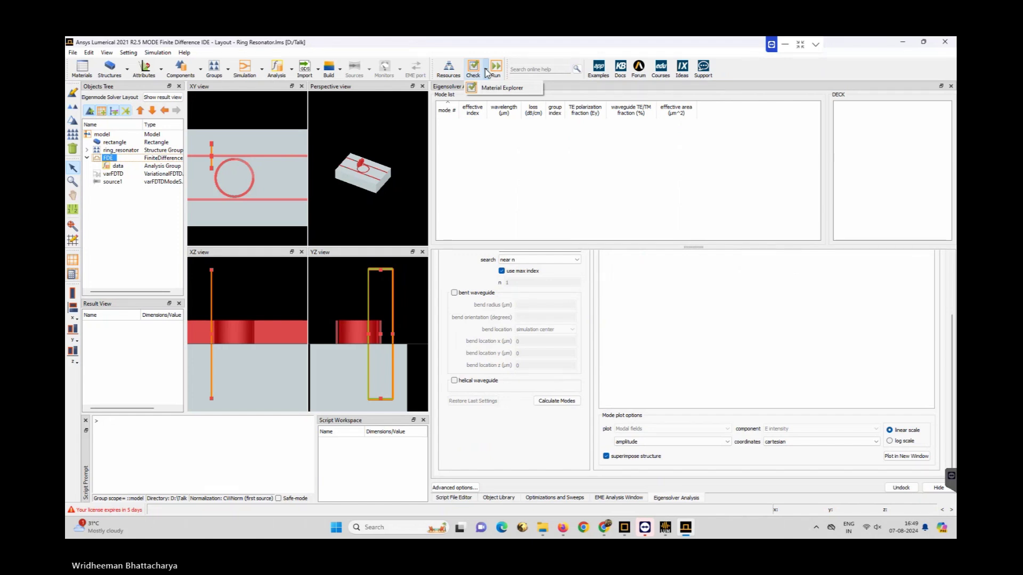
left_click(501, 88)
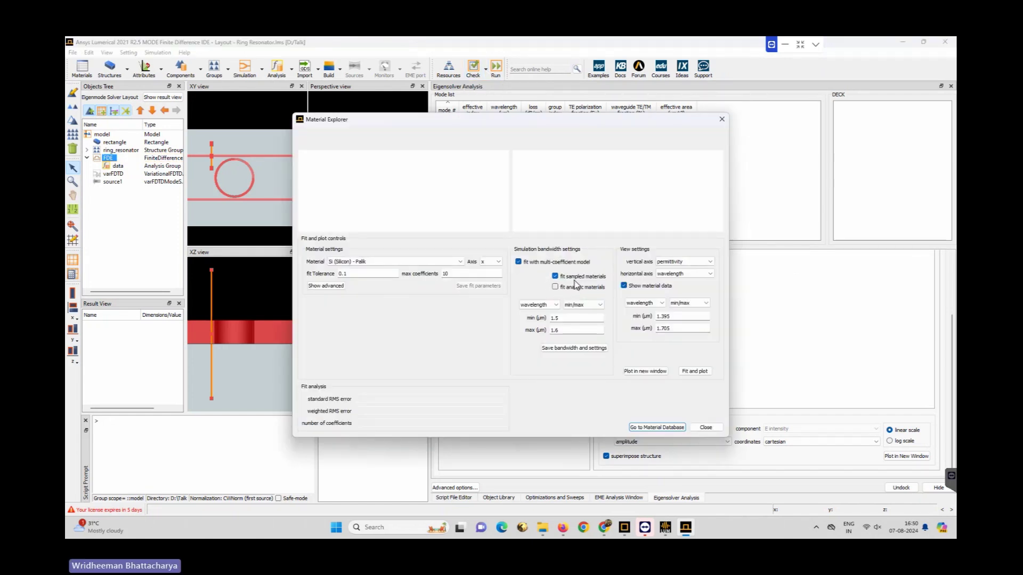
left_click(581, 347)
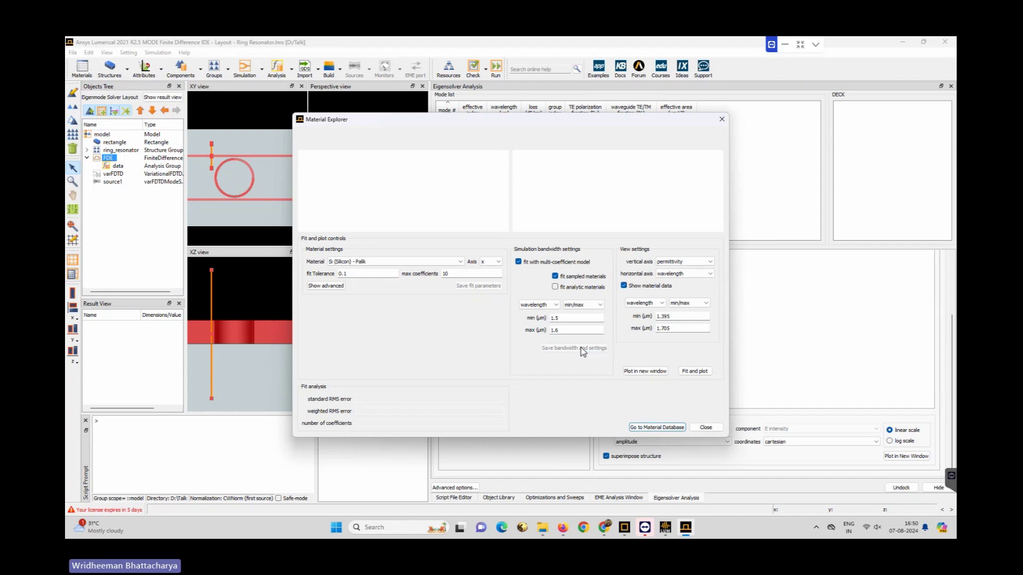
left_click(705, 427)
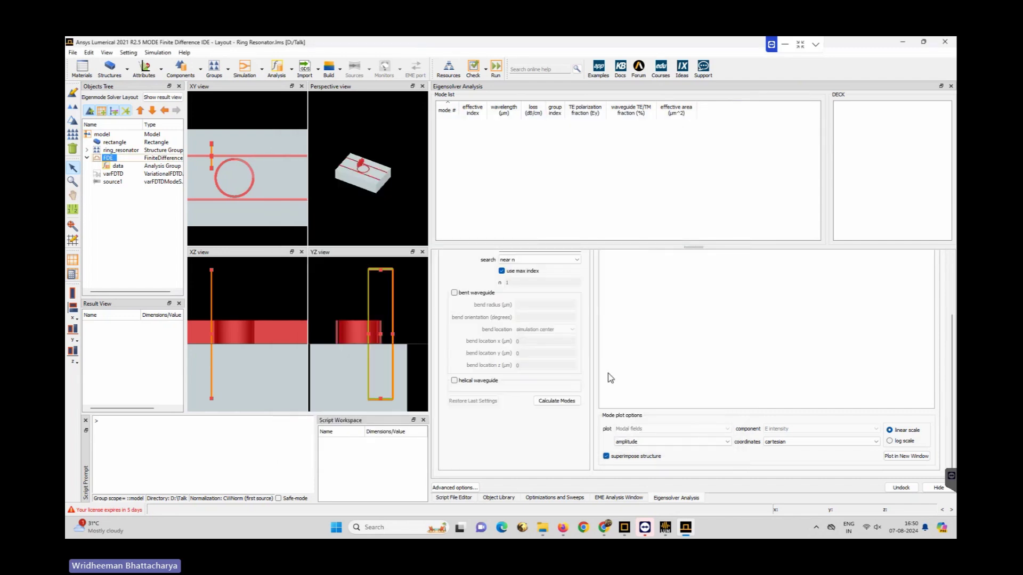
- Recalculate the waveguide modes and rerun the frequency sweep for the selected mode, bringing up its frequency plot settings
left_click(571, 403)
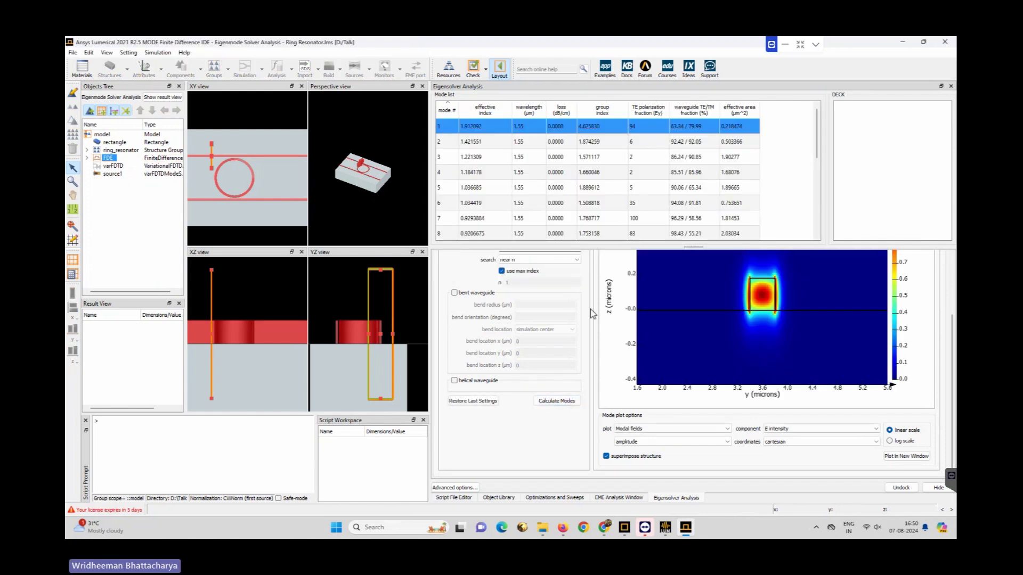
scroll(592, 313, "up", 3)
left_click(512, 257)
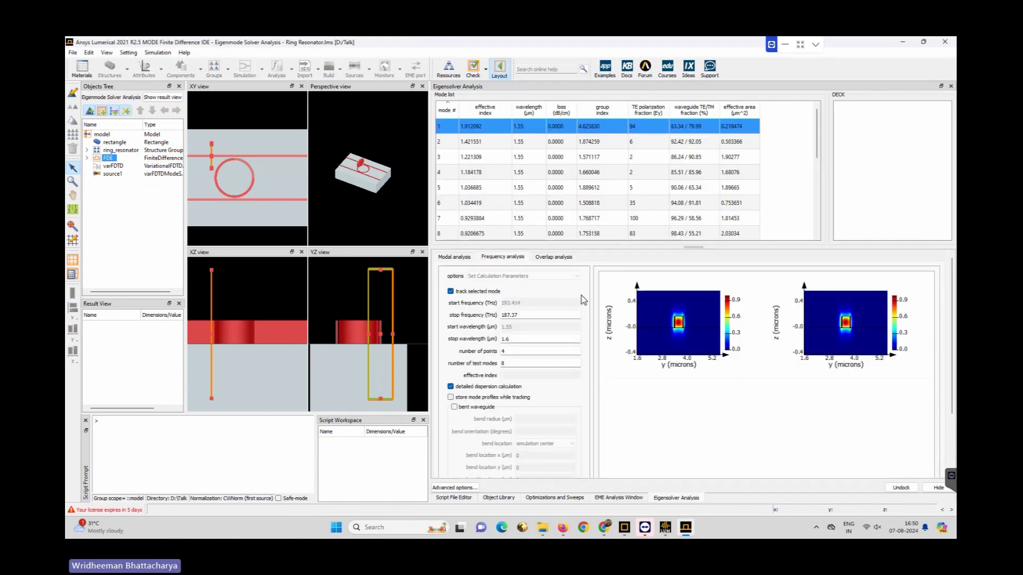
scroll(584, 300, "down", 3)
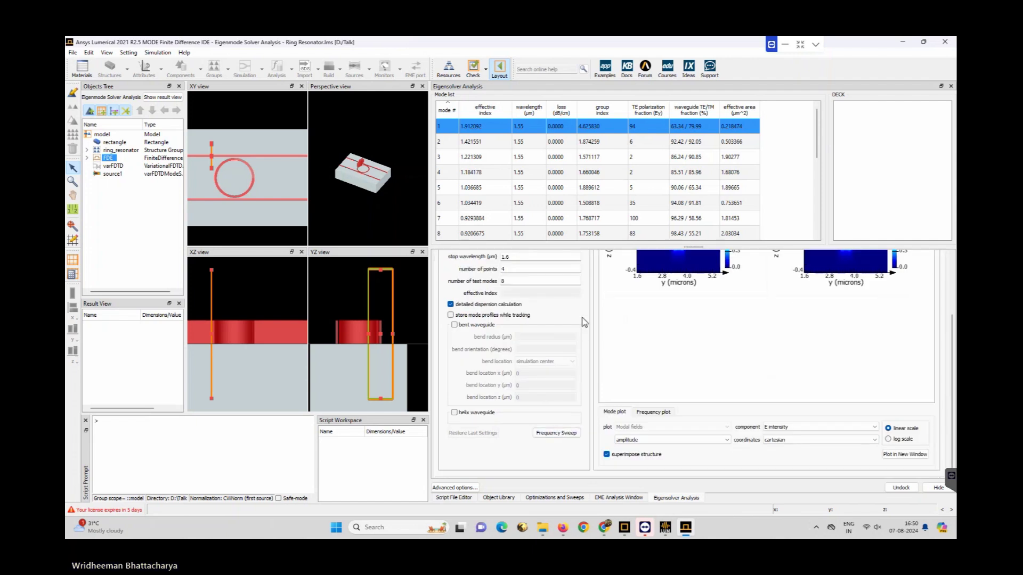
left_click(556, 434)
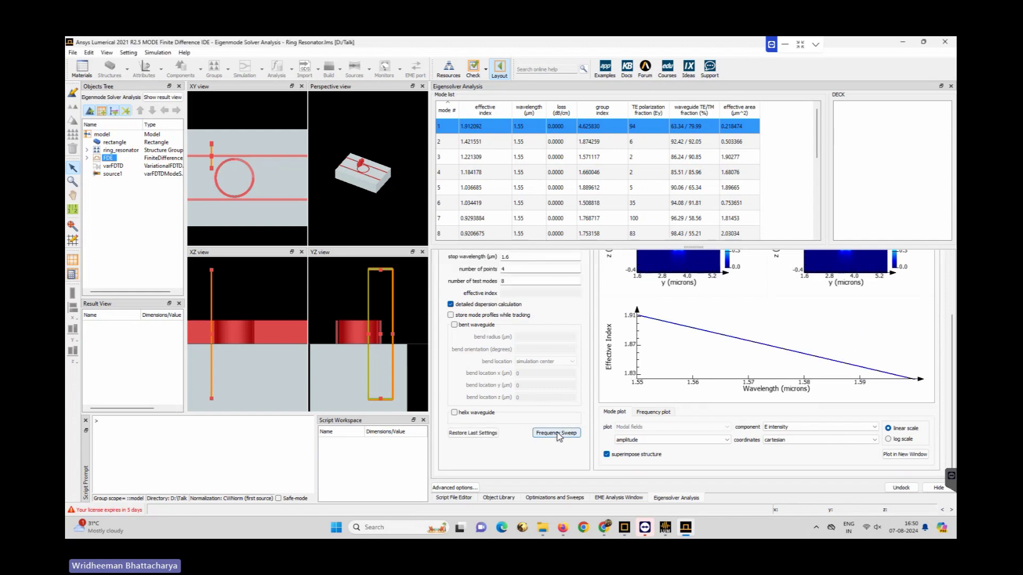
left_click(665, 413)
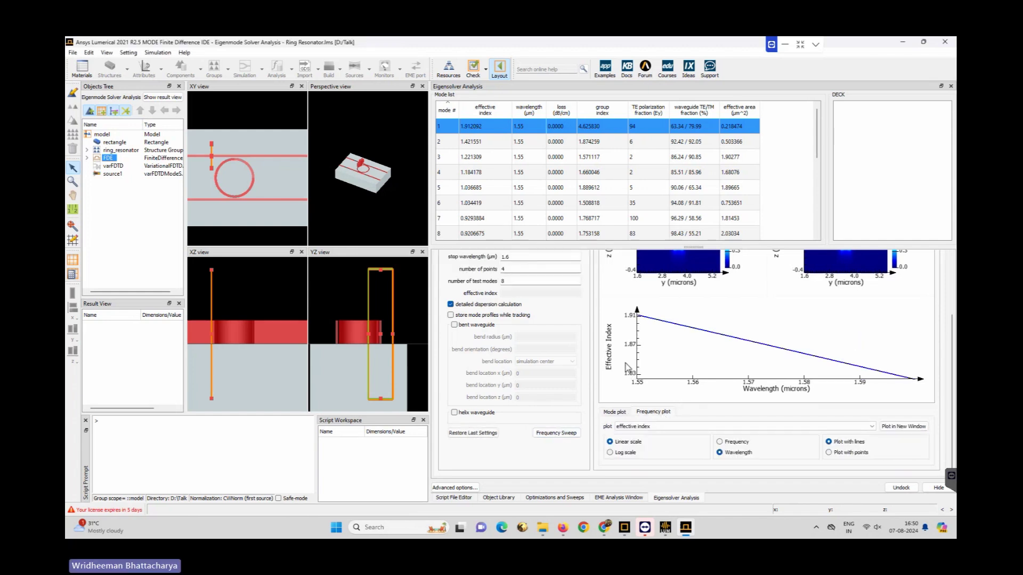
- Plot the tracked mode's loss and then its group index against wavelength from the frequency sweep
left_click(721, 426)
left_click(709, 440)
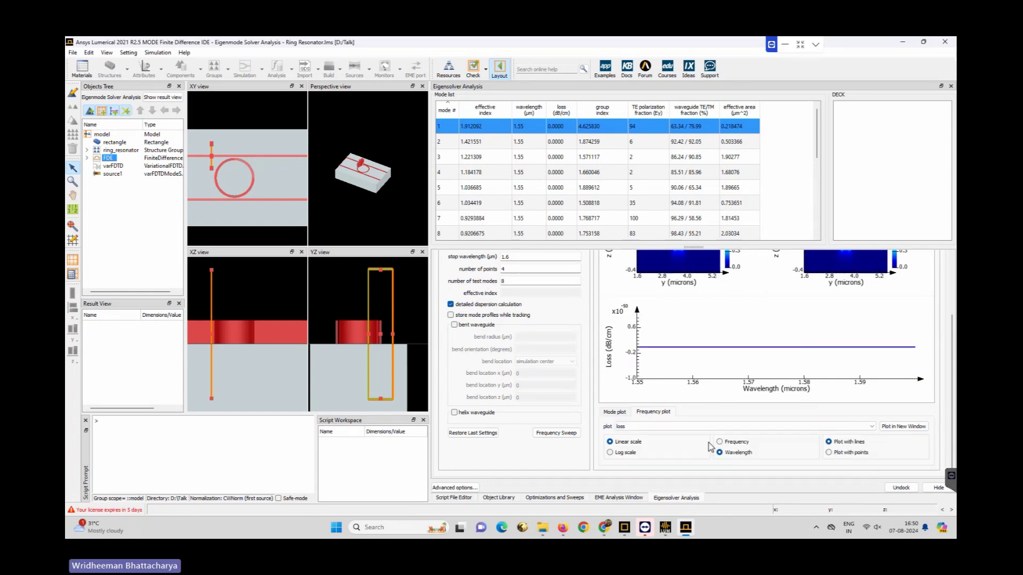
left_click(703, 426)
left_click(700, 445)
left_click(722, 427)
left_click(704, 453)
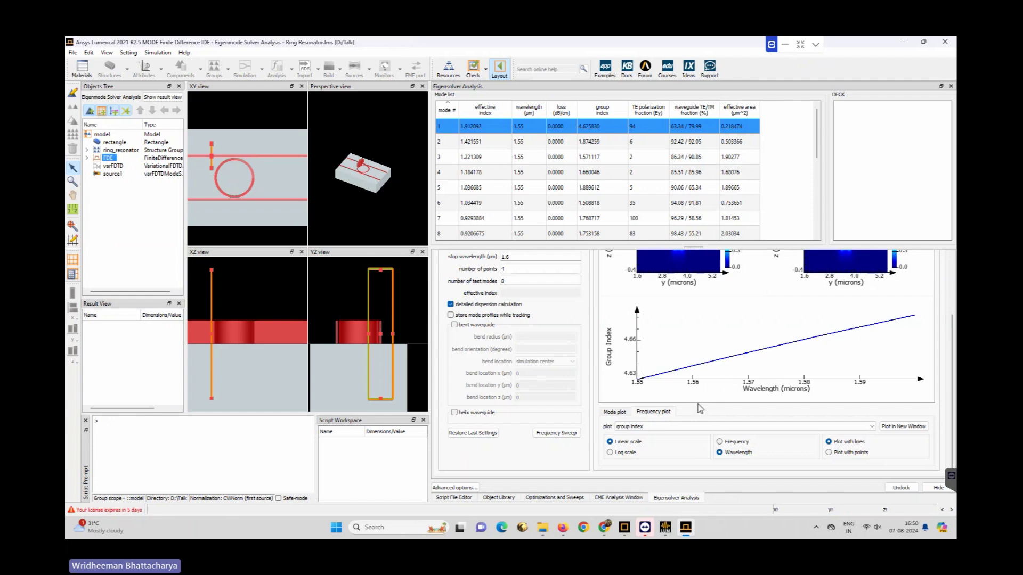
- Set the modal analysis wavelength to 1.5 µm and recalculate the waveguide modes
scroll(589, 320, "up", 5)
left_click(466, 259)
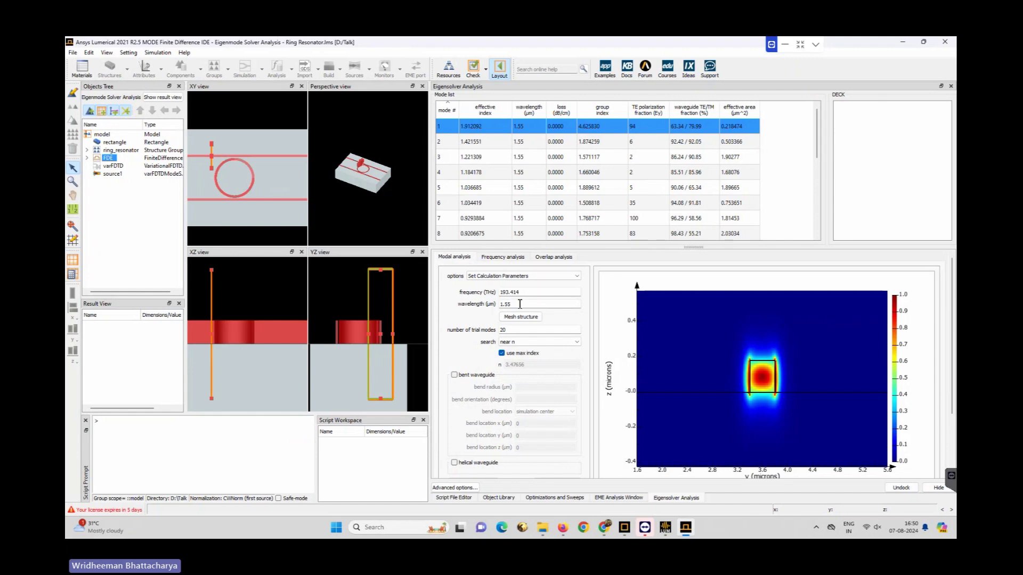
scroll(575, 394, "down", 3)
left_click(570, 405)
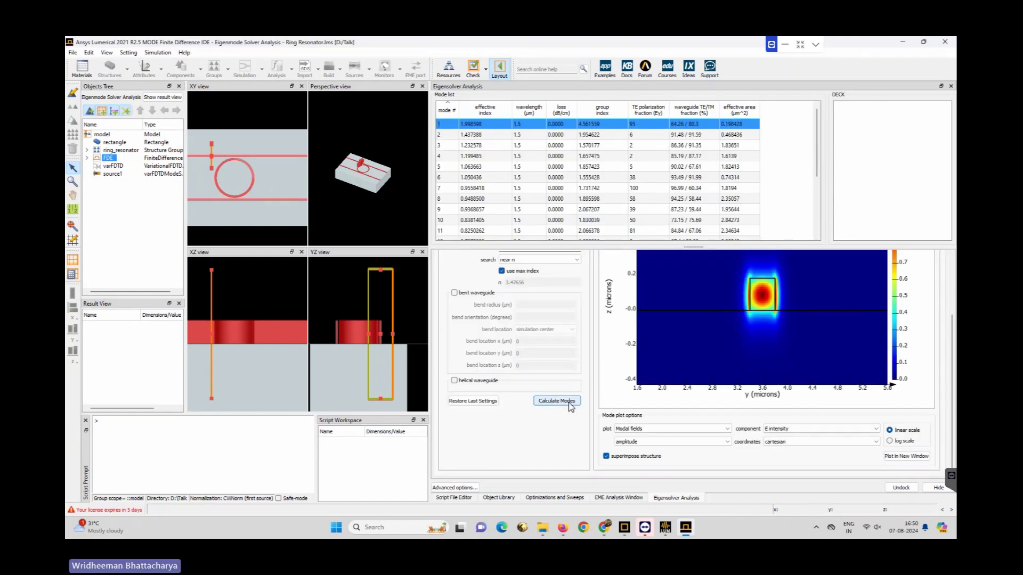
- Rerun the frequency sweep for the selected mode from 1.5 to 1.6 µm and plot its group index against wavelength
scroll(586, 358, "up", 3)
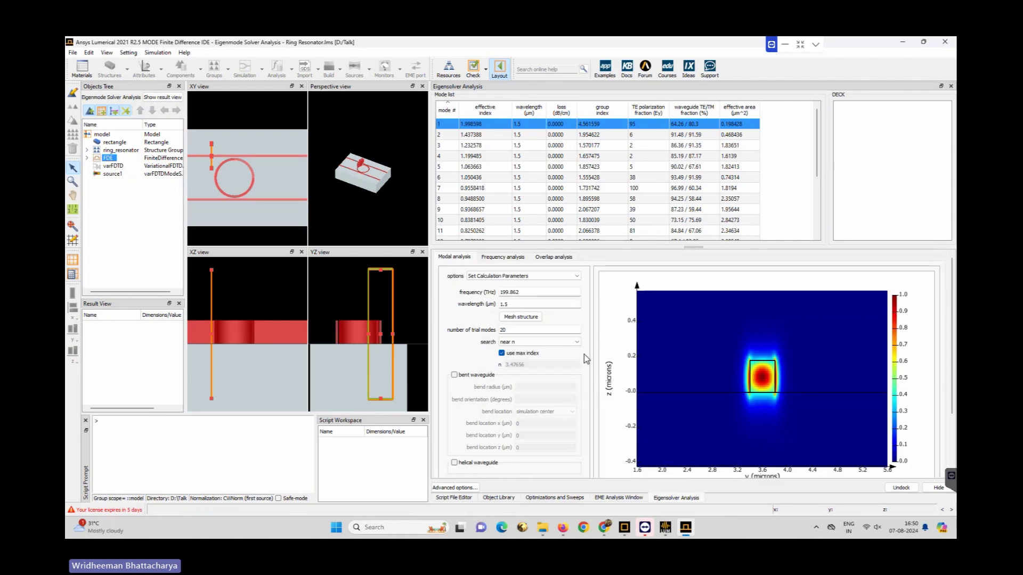
left_click(514, 258)
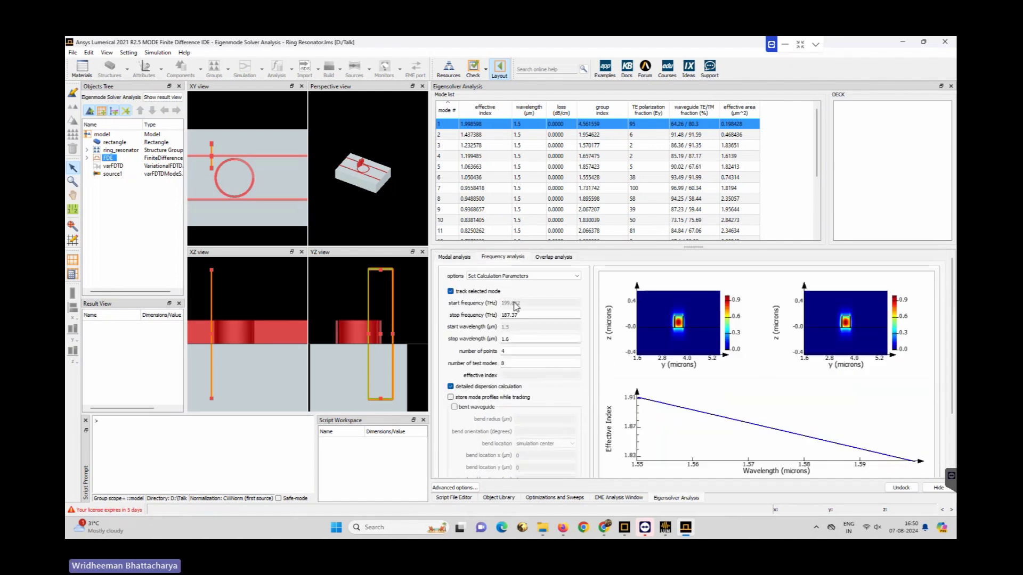
scroll(559, 428, "down", 3)
left_click(562, 434)
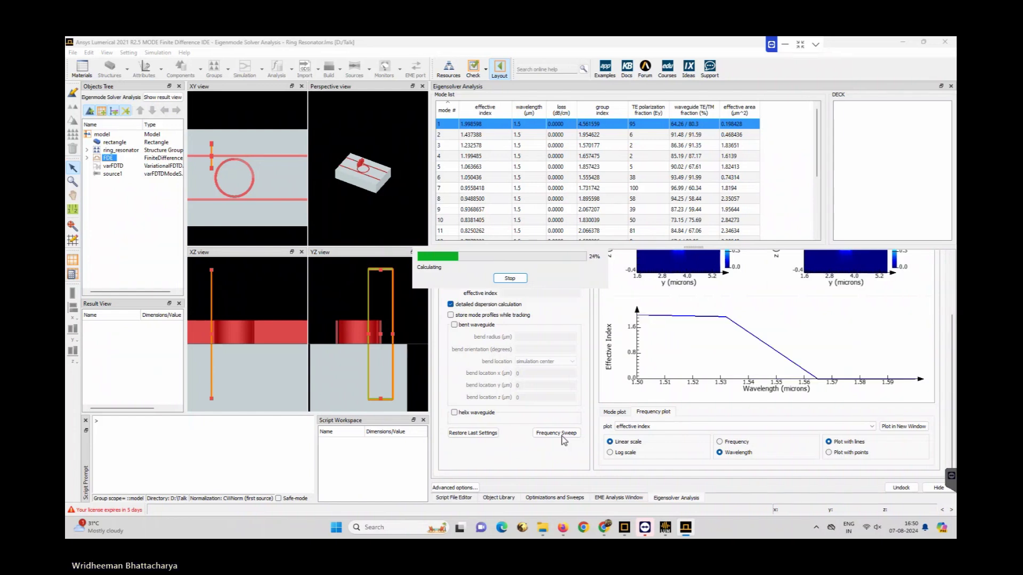
left_click(693, 426)
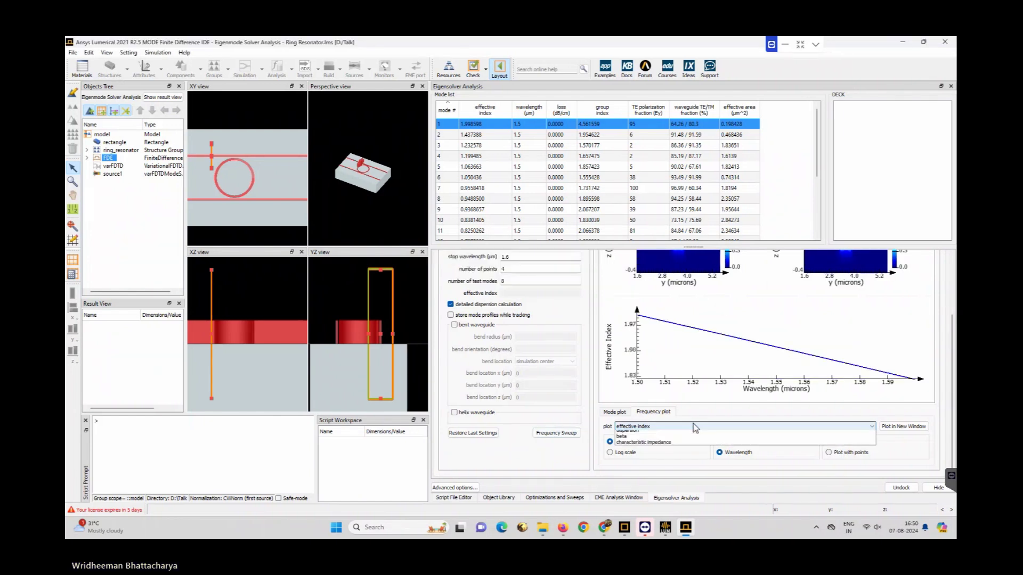
left_click(684, 452)
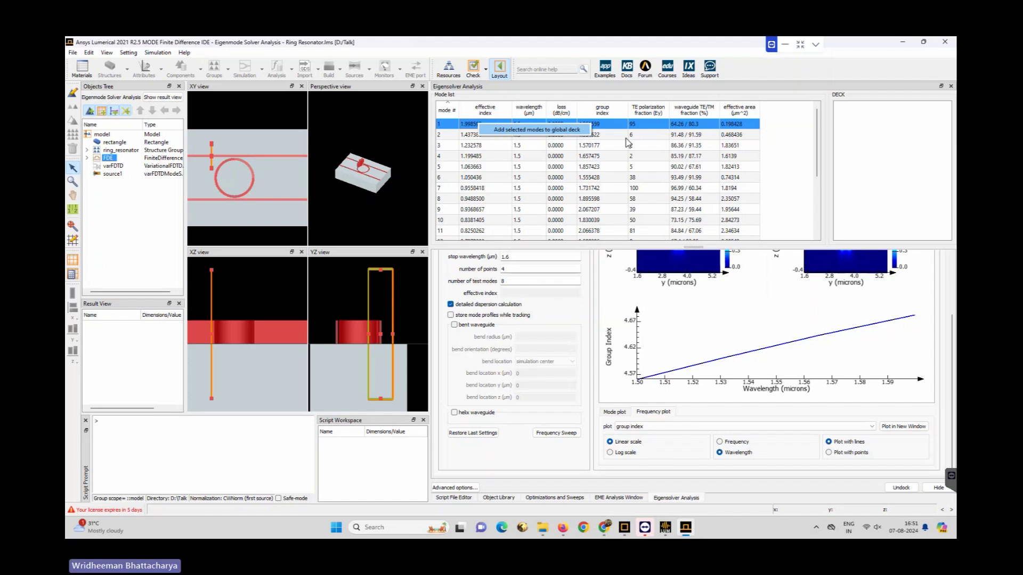
- Enlarge the layout views, return to layout mode and make varFDTD the active solver
left_click(431, 258)
left_click_drag(431, 258, 612, 264)
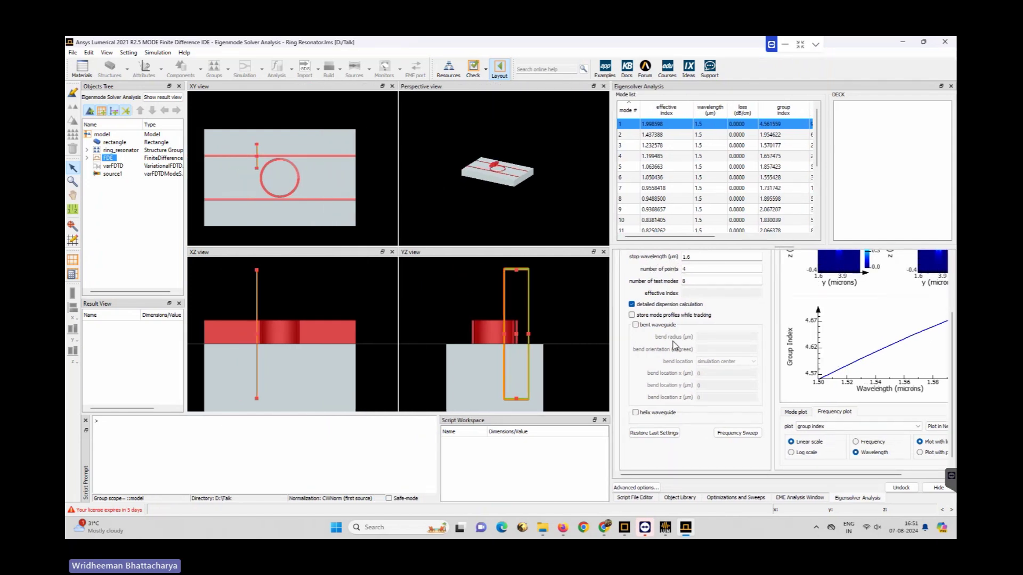
left_click(112, 166)
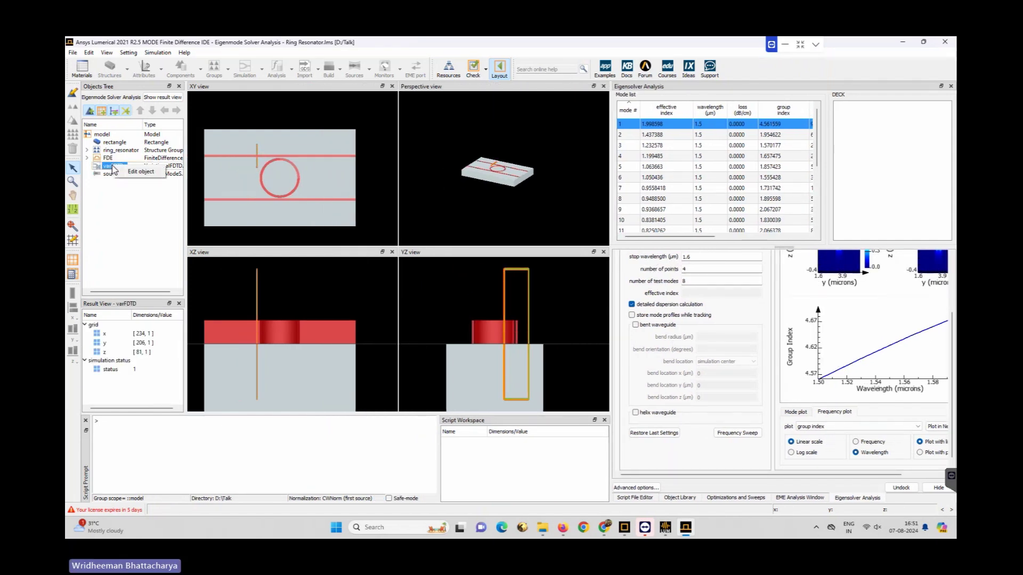
right_click(113, 167)
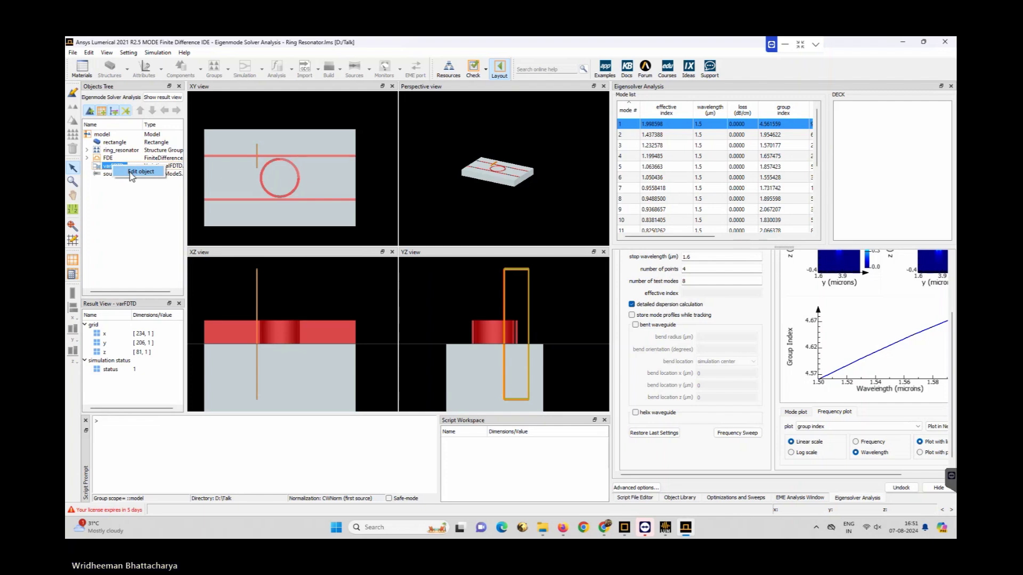
left_click(139, 172)
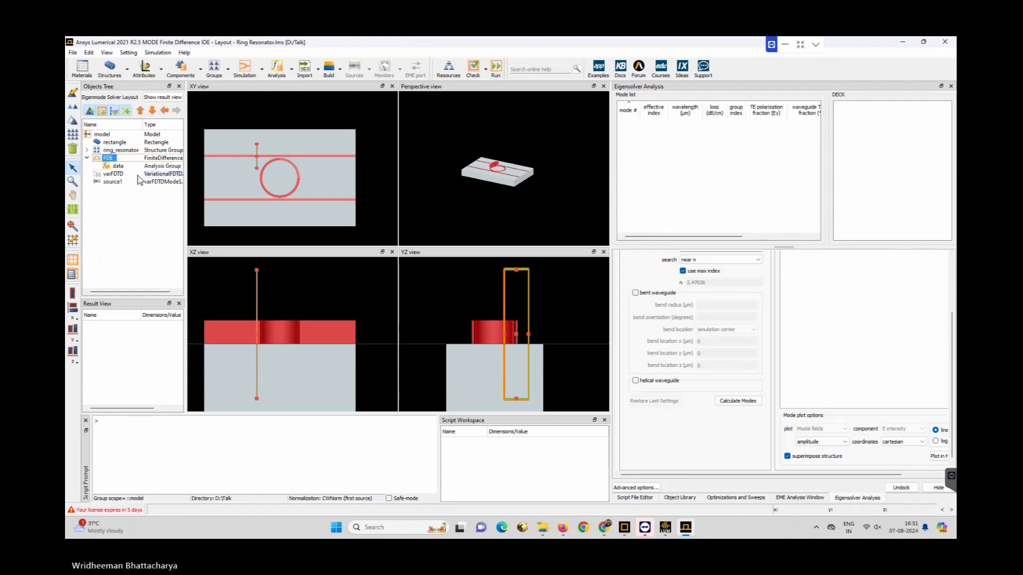
right_click(114, 174)
left_click(139, 190)
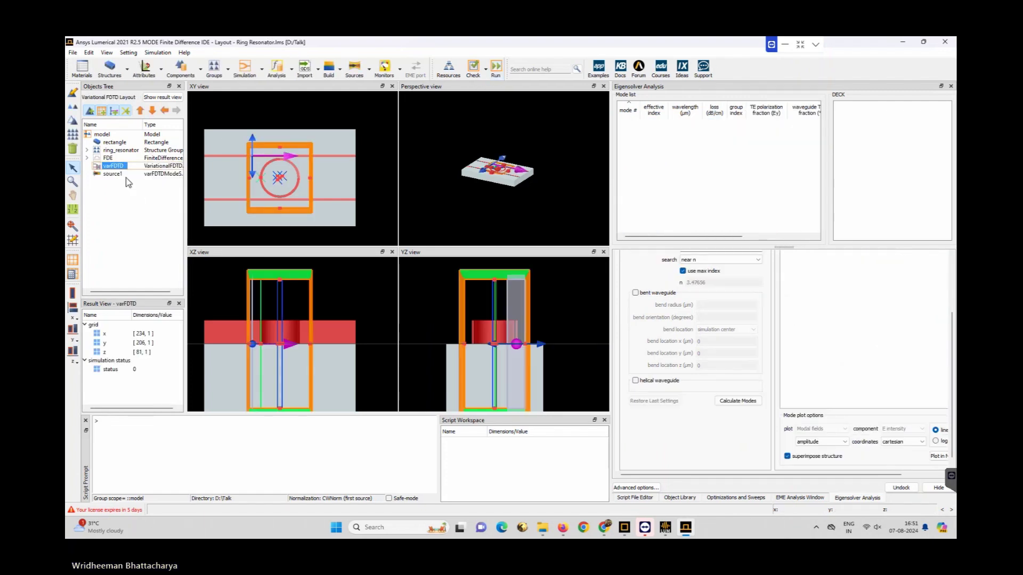
- Review the varFDTD solver's general, geometry, effective index and mesh settings, keeping them as they are
scroll(280, 184, "up", 5)
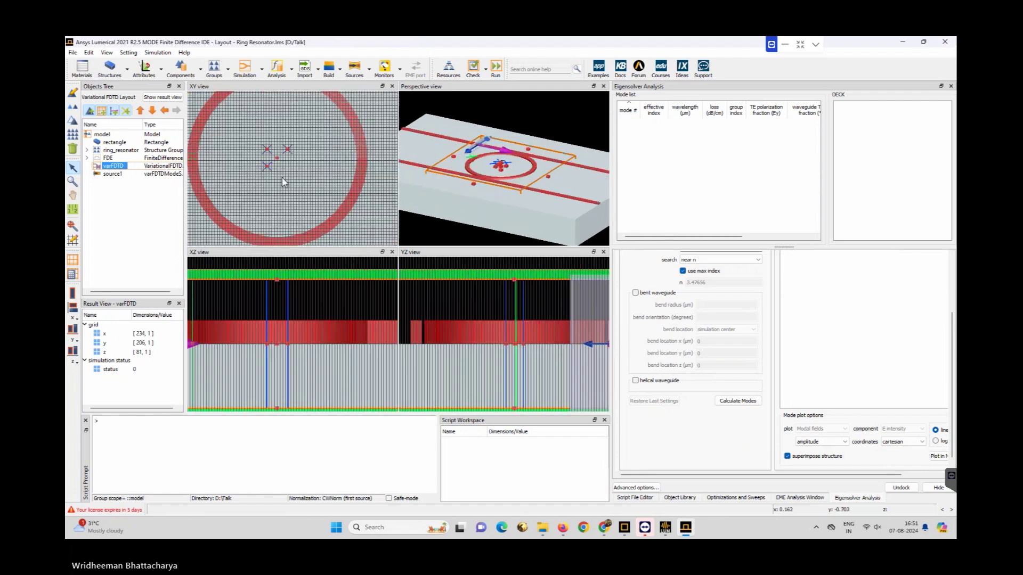
left_click(73, 93)
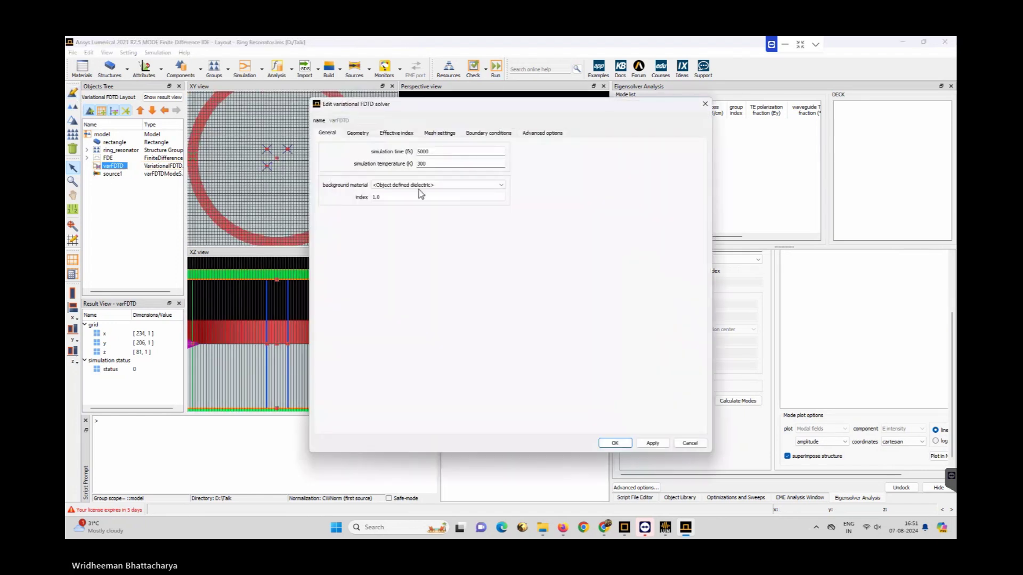
left_click(360, 133)
left_click(395, 133)
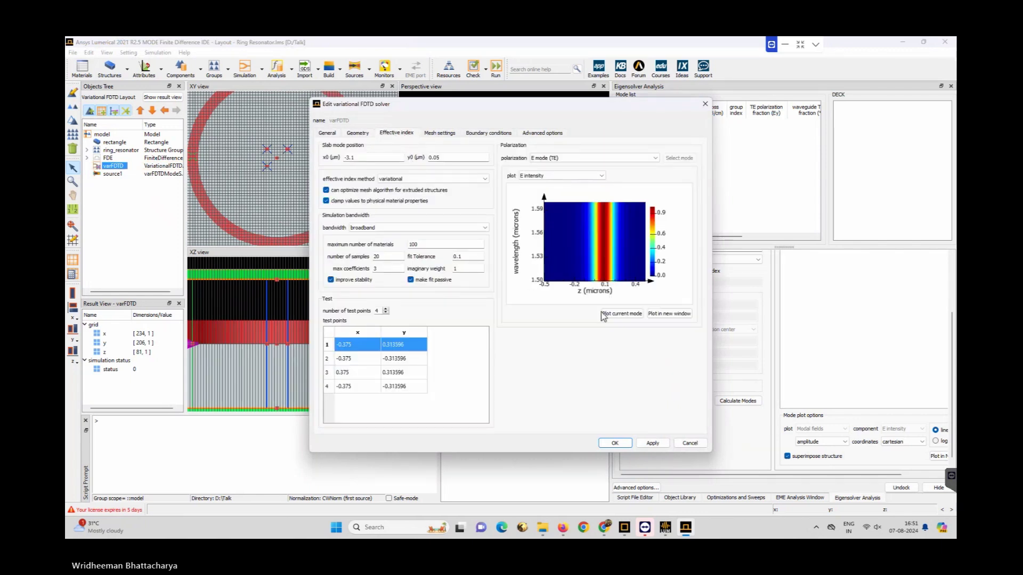
left_click(439, 133)
left_click(623, 446)
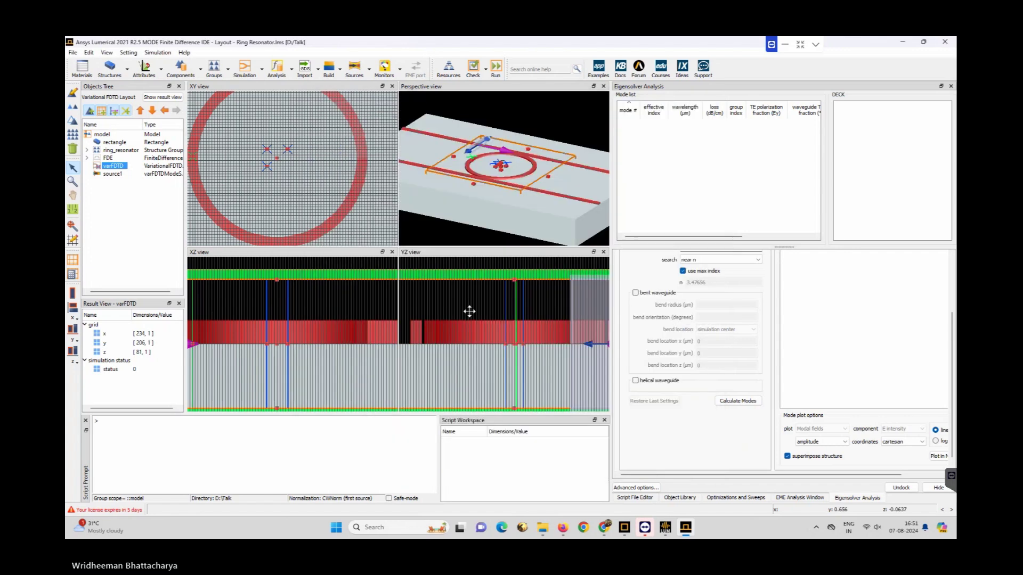
- Open source1's settings, try the user select mode option without choosing a new mode, and return the selection to fundamental mode
left_click(112, 174)
key("e")
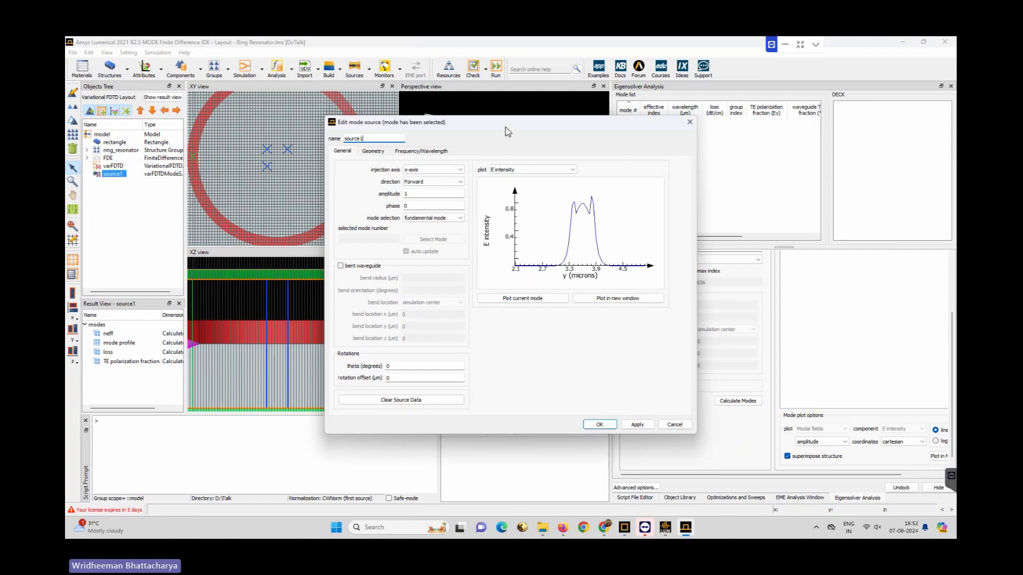
left_click_drag(507, 134, 593, 134)
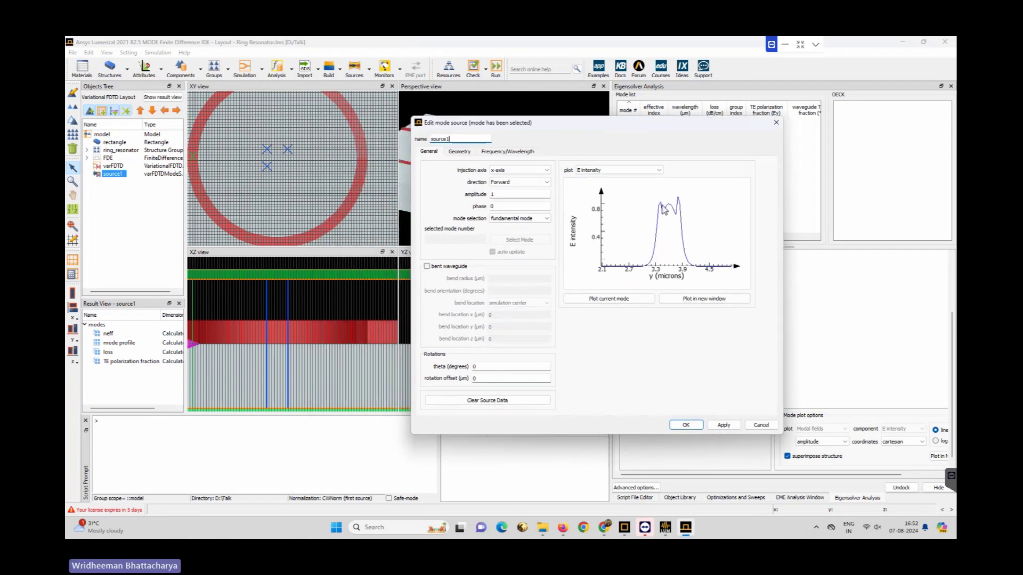
left_click(514, 219)
left_click(495, 240)
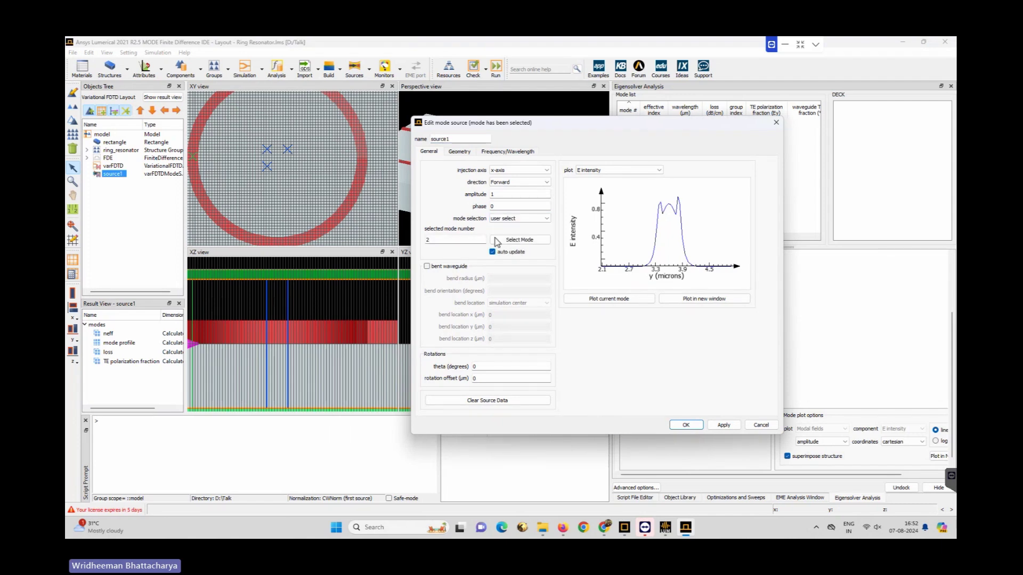
left_click(513, 242)
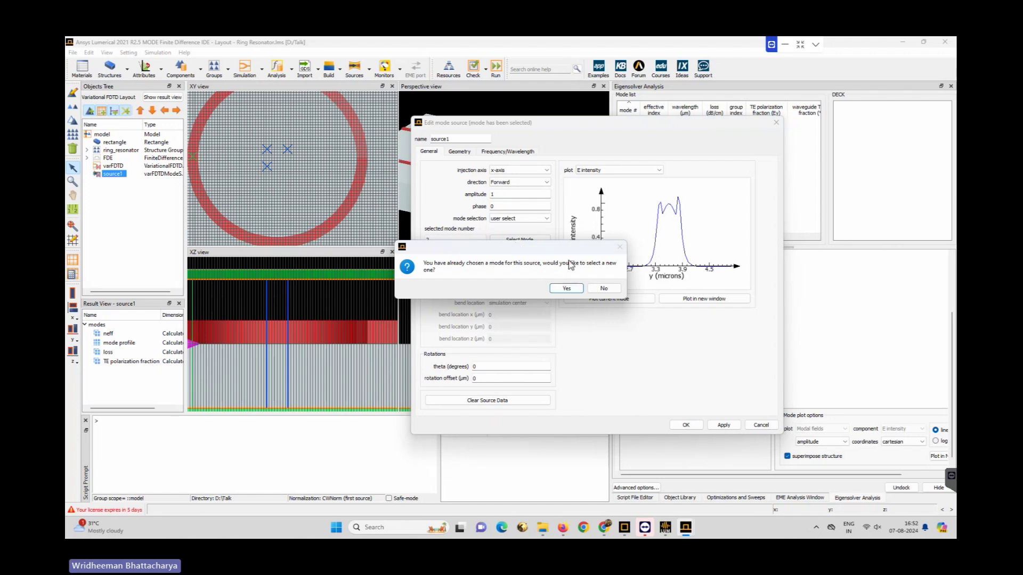
left_click(604, 288)
left_click(543, 218)
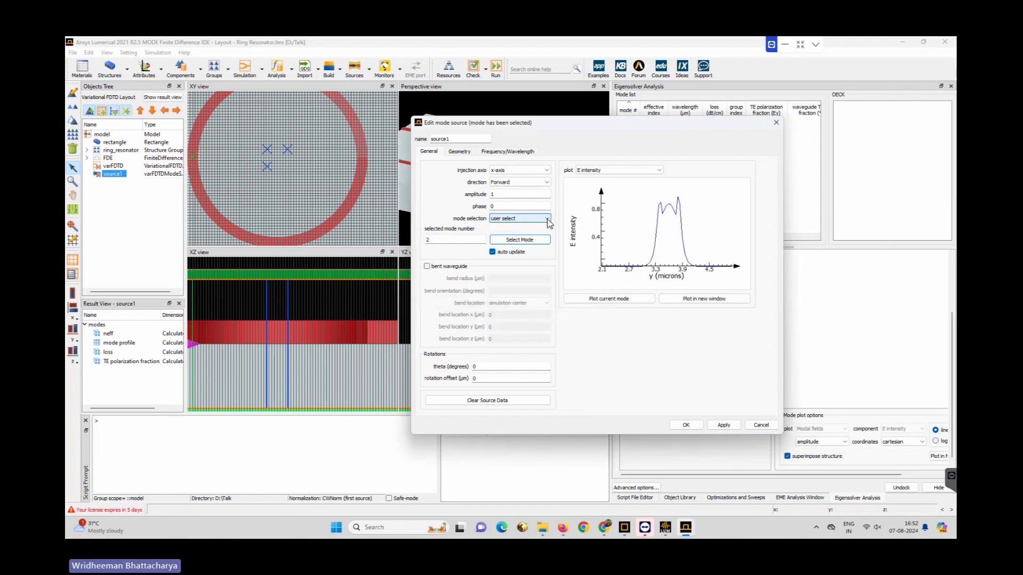
left_click(544, 230)
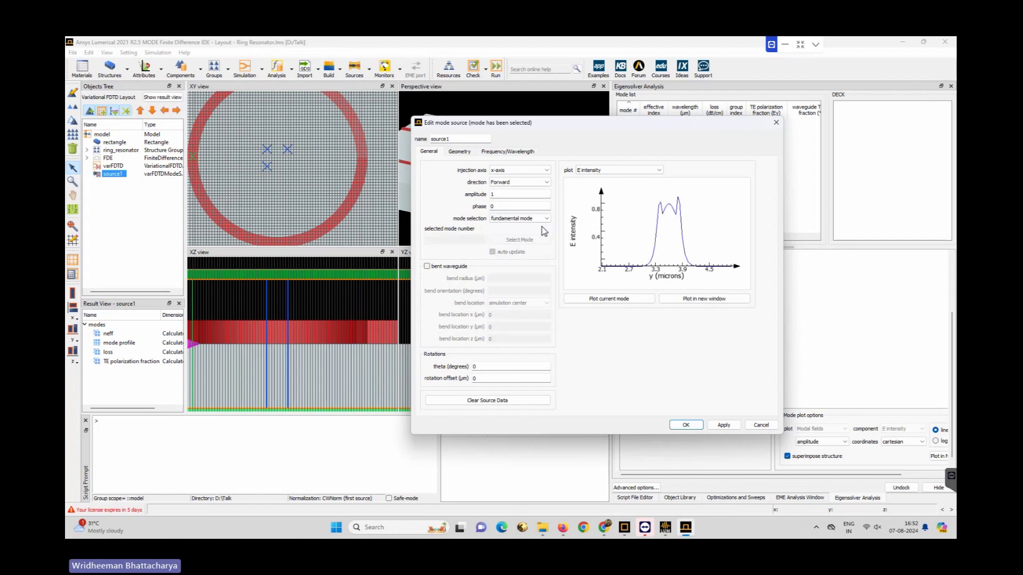
- Check source1's geometry and its 1.5 to 1.6 µm wavelength range, and accept the source settings
left_click(634, 300)
left_click(533, 154)
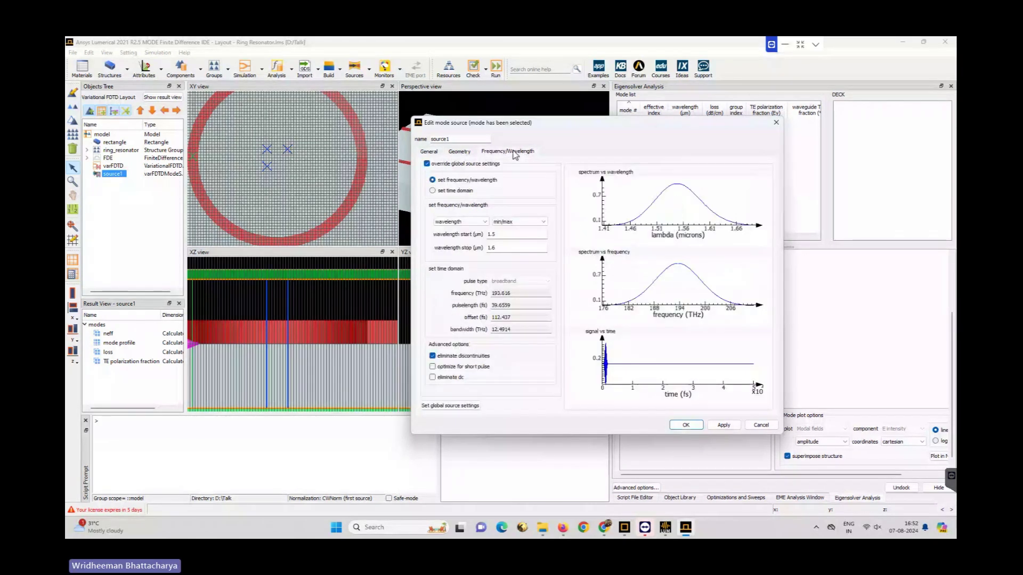
left_click(461, 153)
left_click(487, 153)
left_click(698, 428)
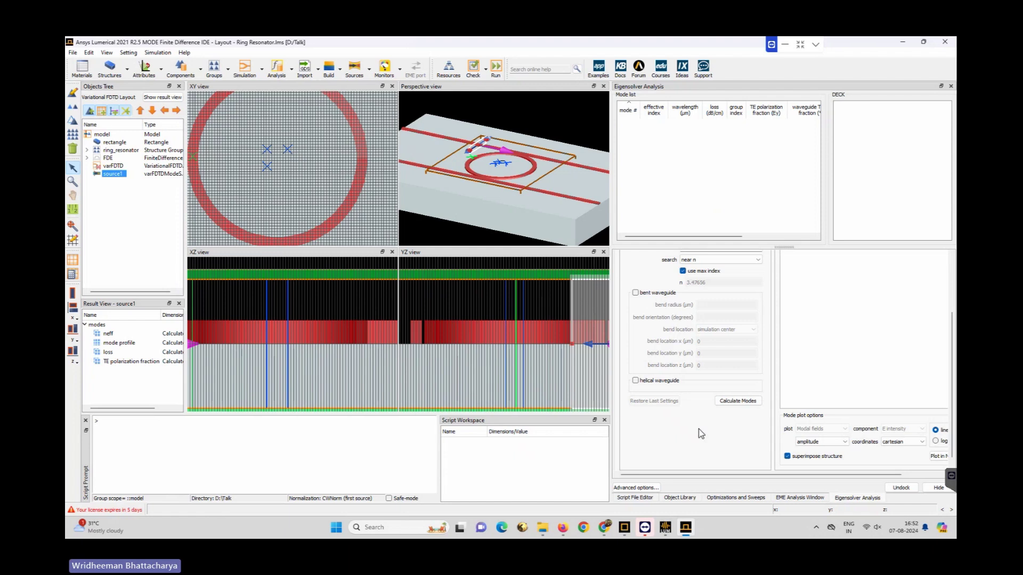
left_click(401, 69)
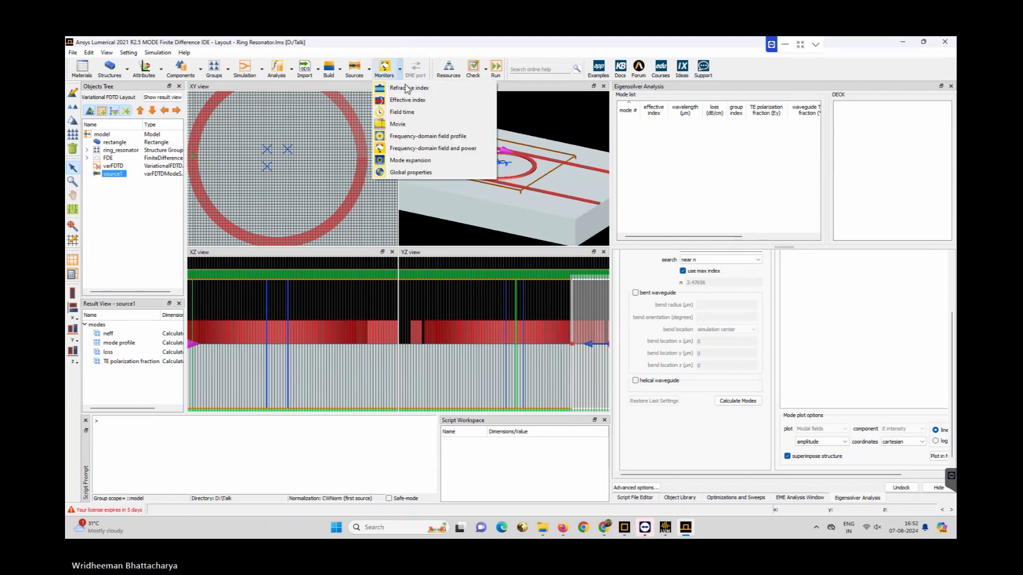
left_click(416, 148)
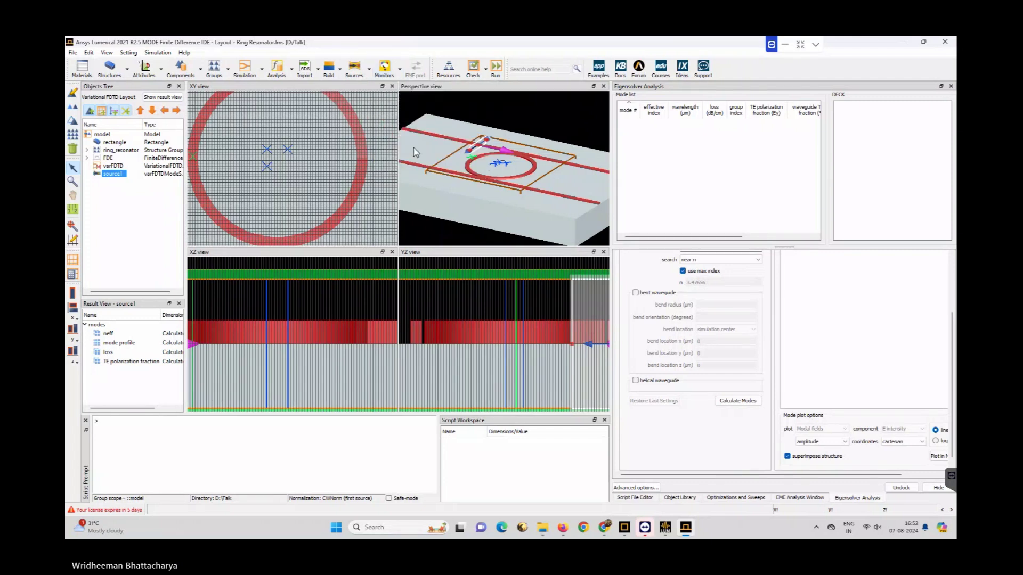
- Take the remote session out of full screen, switch to the Teams meeting and mute the microphone
left_click(801, 51)
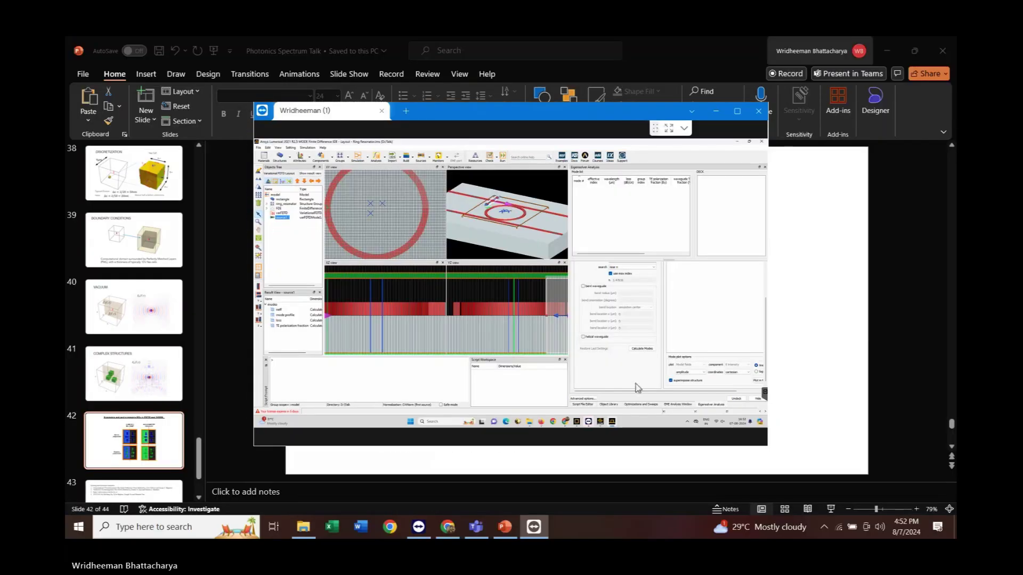
left_click(476, 527)
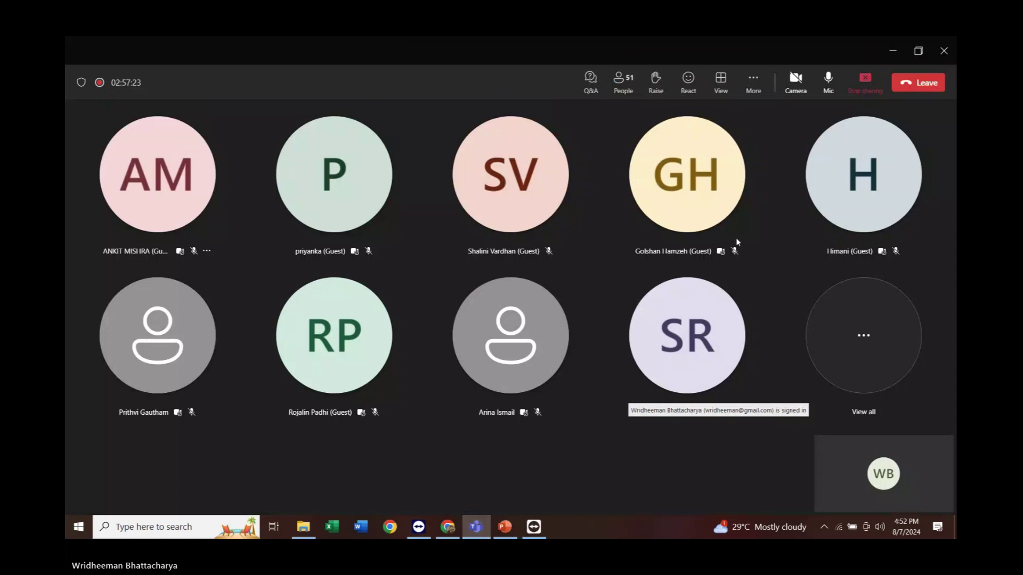
left_click(829, 84)
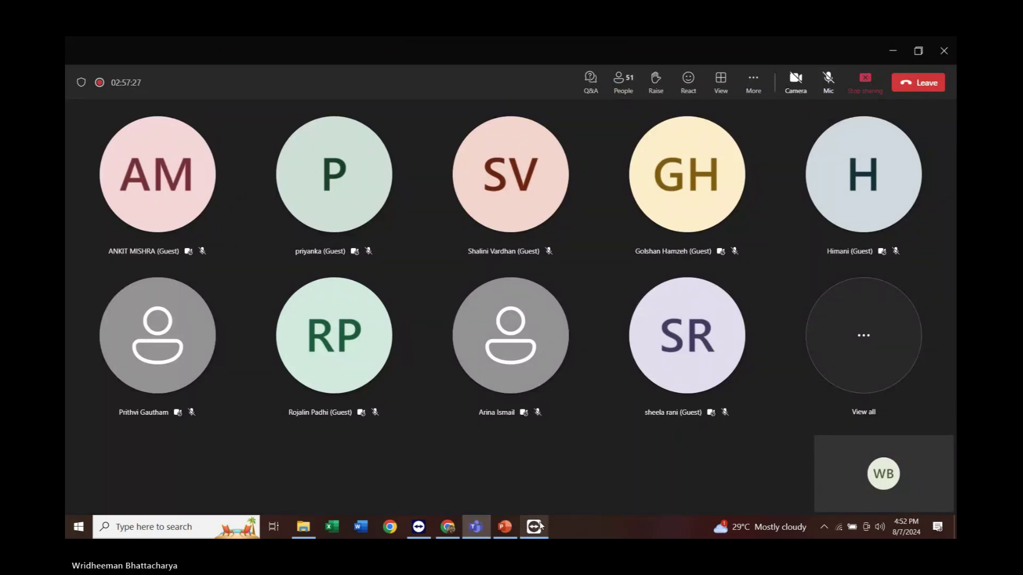
- Unmute the microphone in the meeting and switch back to the remote session showing the ring resonator layout
mouse_move(535, 528)
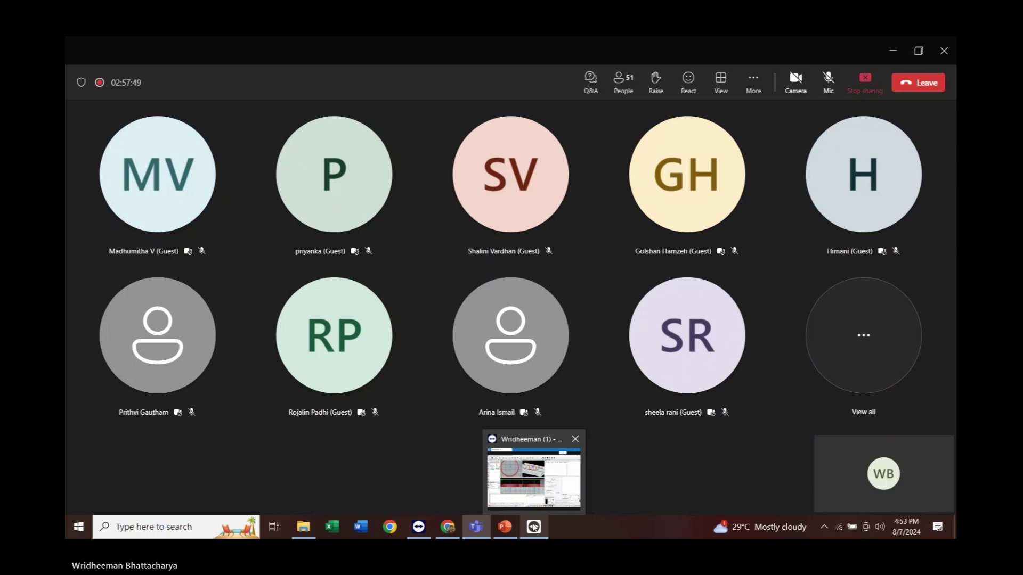
mouse_move(502, 528)
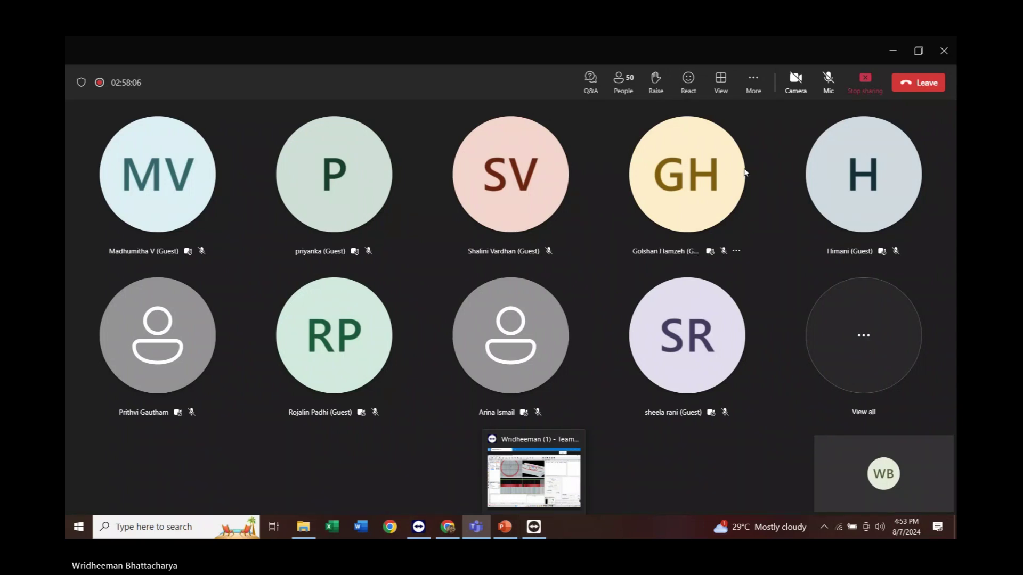
left_click(828, 78)
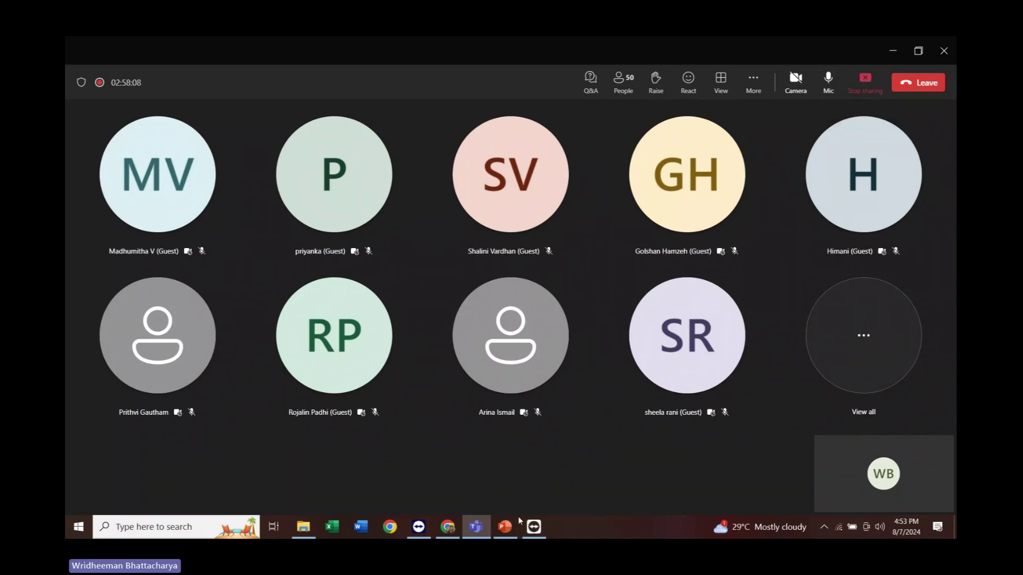
left_click(534, 533)
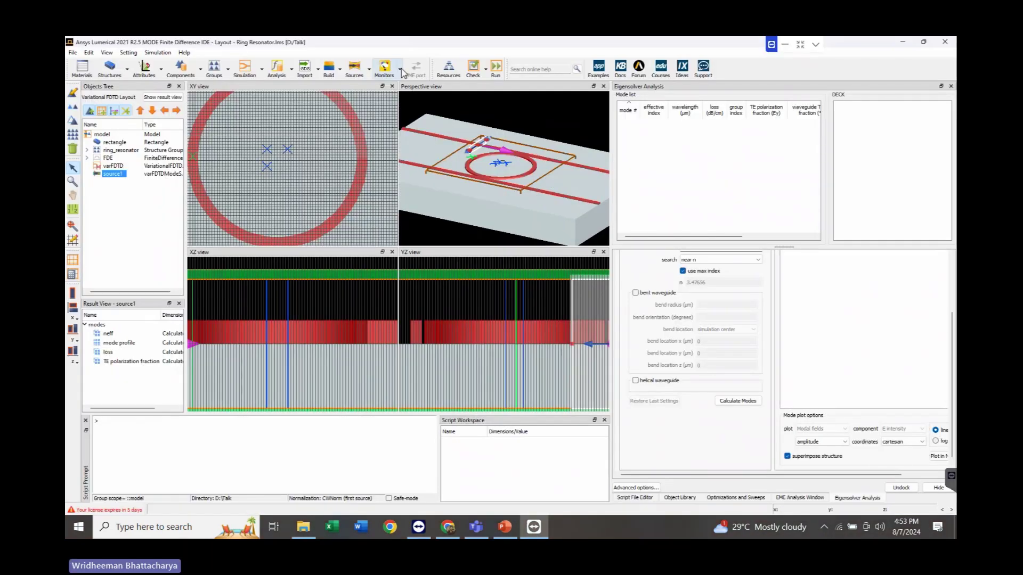
- Add a frequency-domain field and power monitor and name it "full profile"
left_click(400, 70)
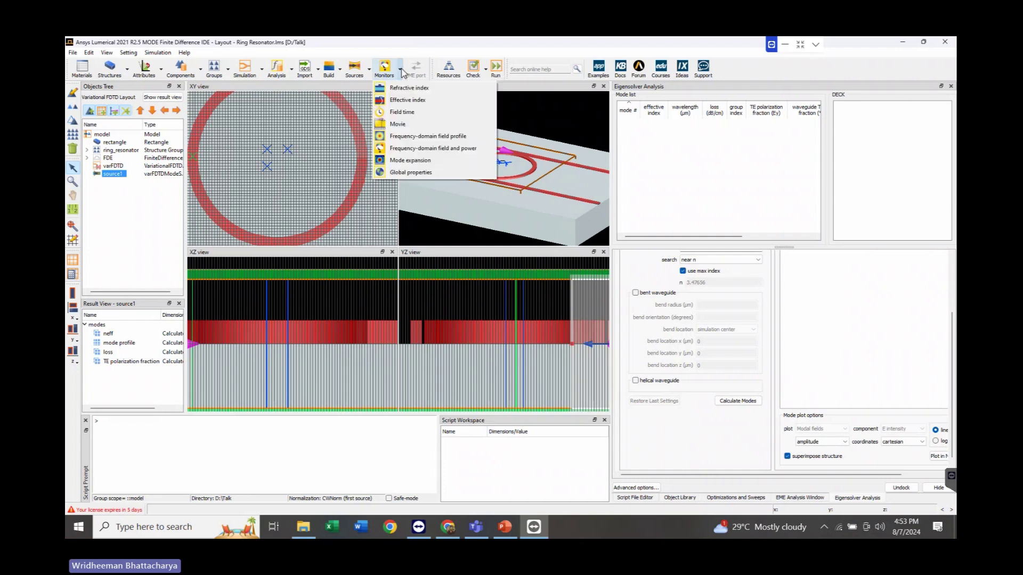
left_click(406, 149)
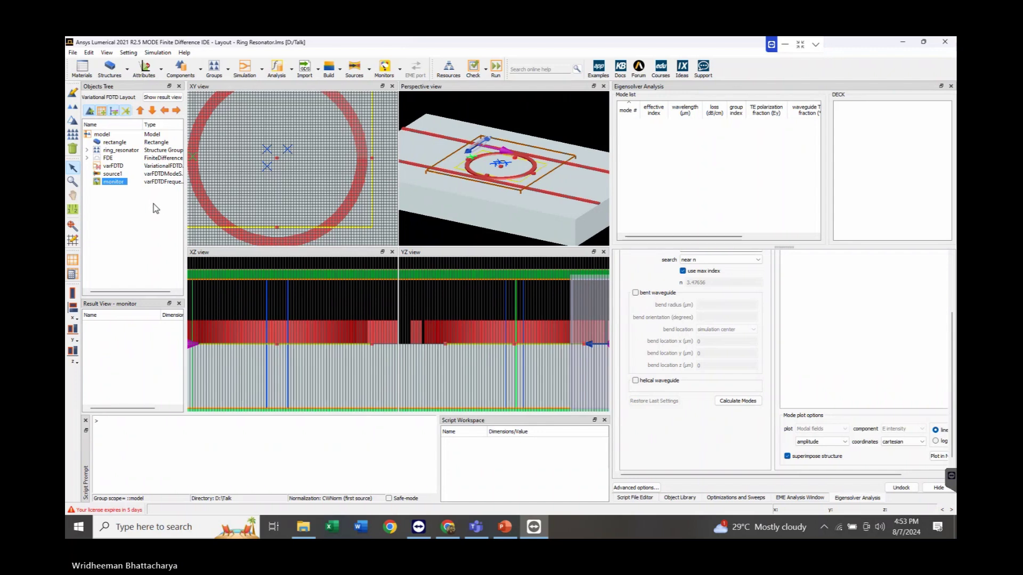
left_click(72, 93)
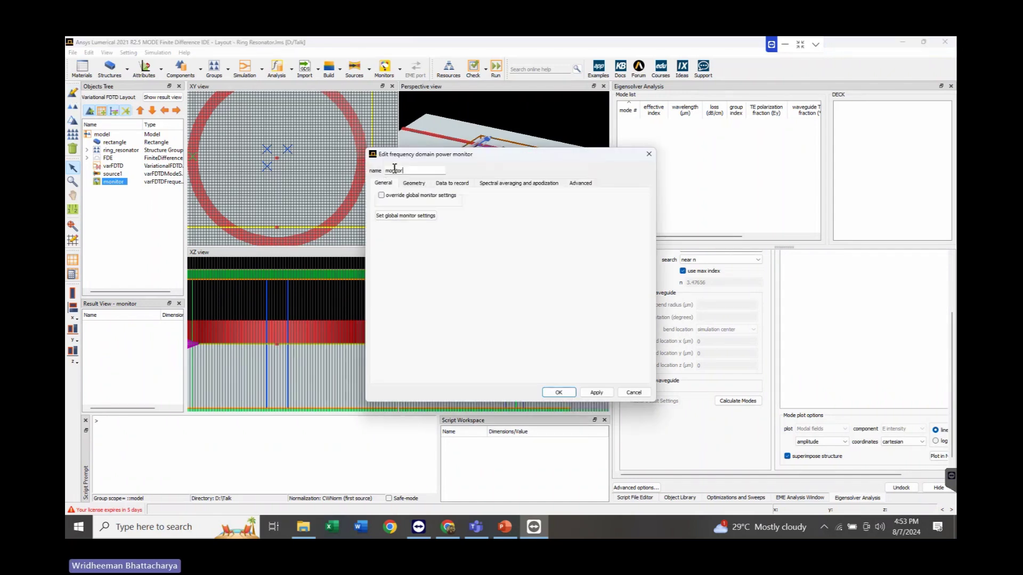
type("full profile")
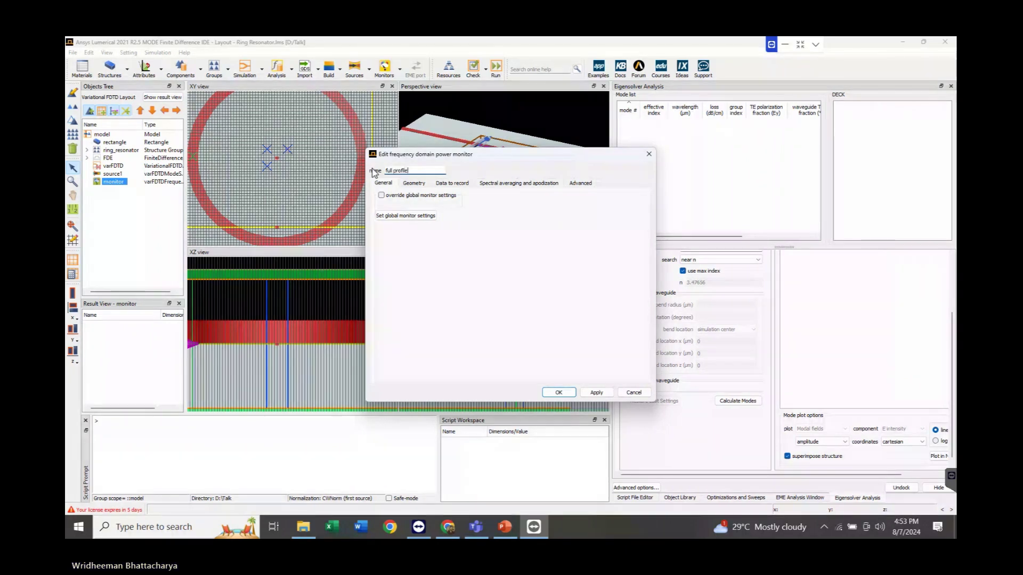
left_click(421, 215)
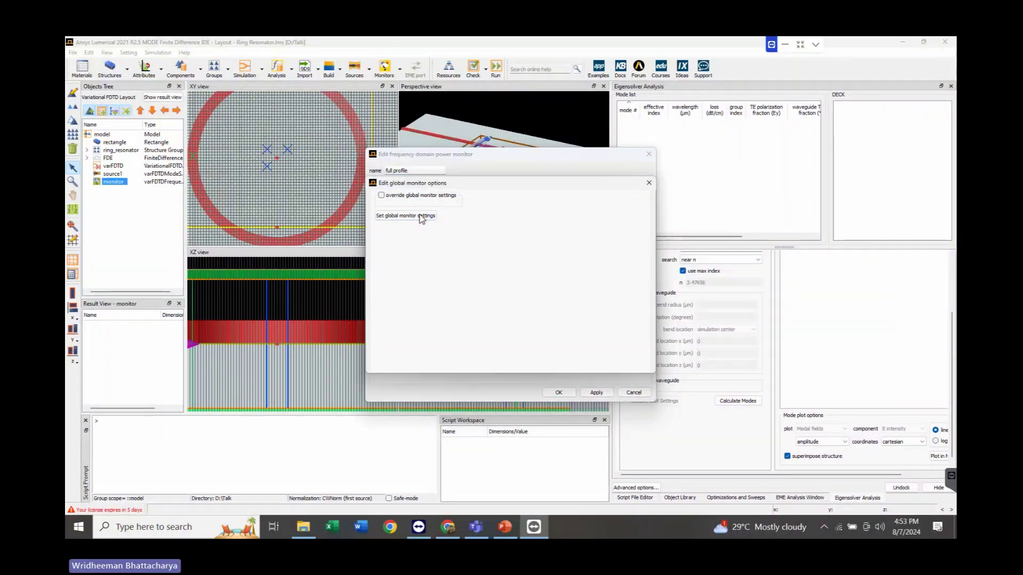
left_click(648, 182)
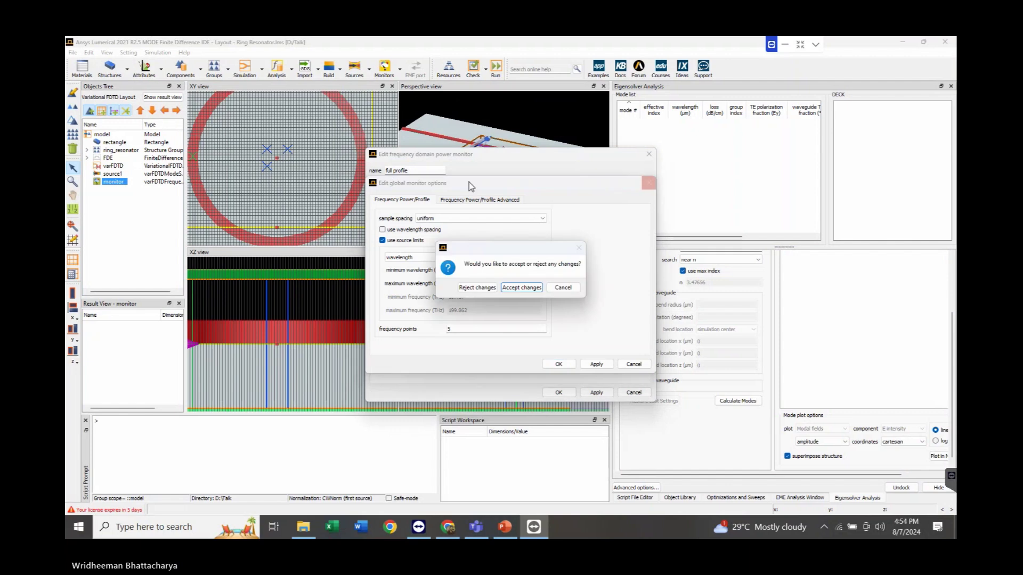
left_click(477, 288)
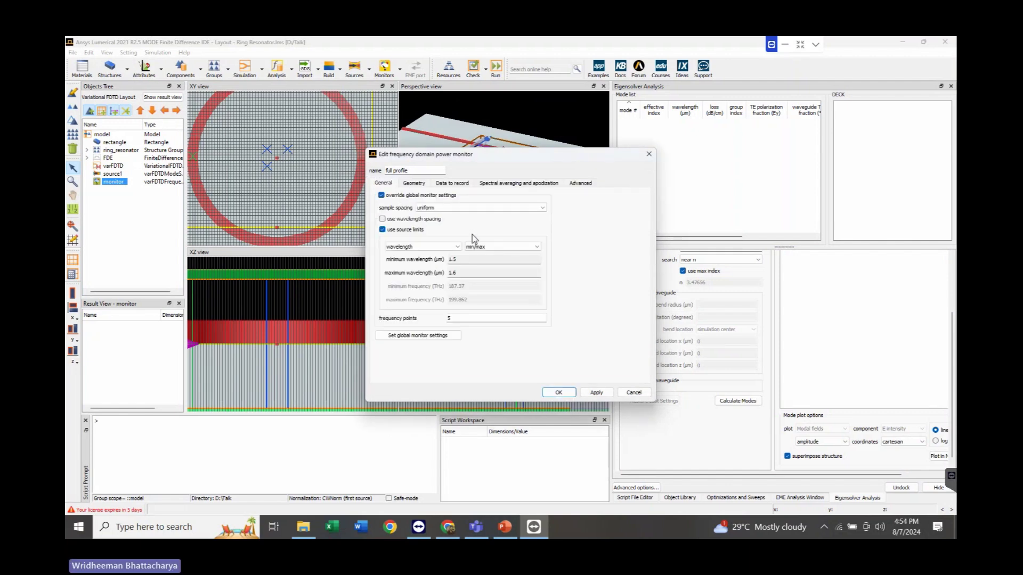
- Override the full profile monitor's global settings: wavelength as center/span, source limits off, 1 frequency point, and edit the wavelength center
left_click(482, 246)
left_click(490, 260)
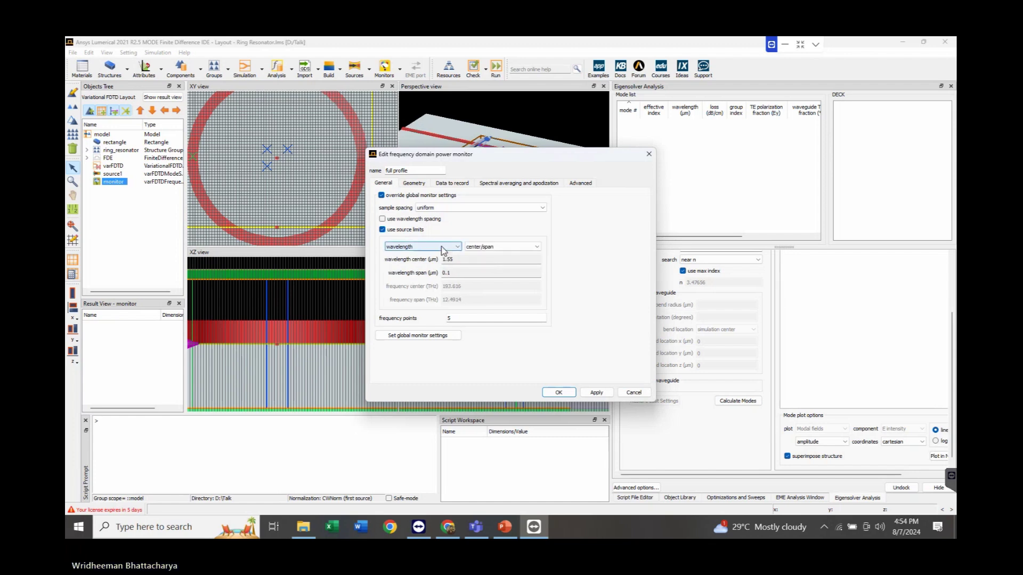
left_click(382, 230)
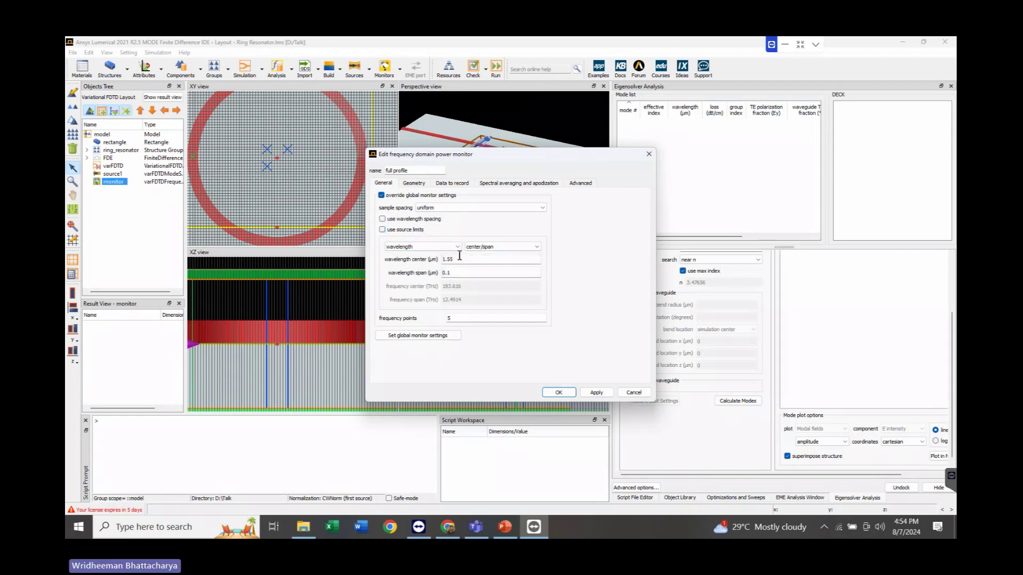
left_click_drag(464, 318, 438, 317)
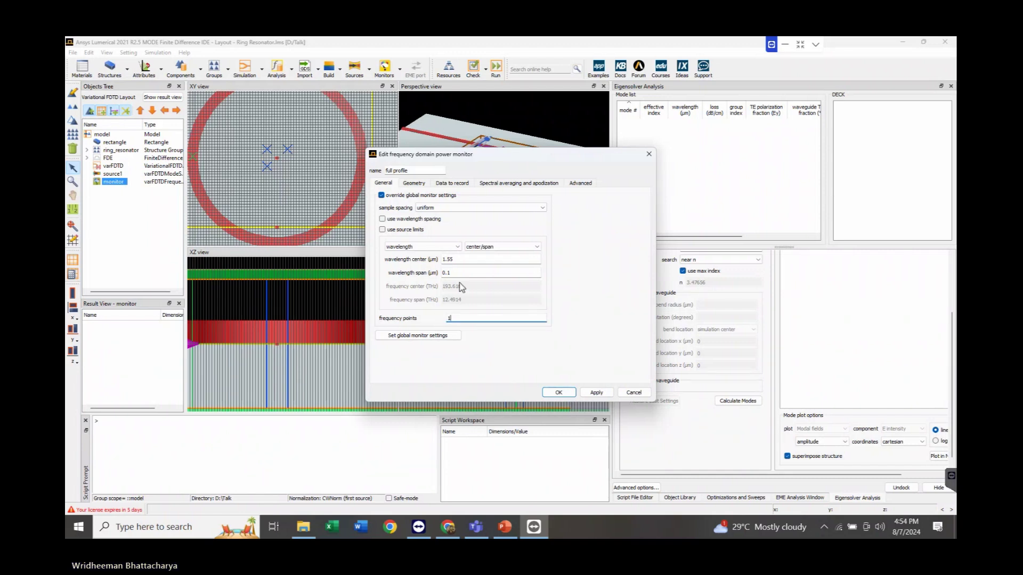
left_click(464, 259)
left_click_drag(466, 258, 454, 259)
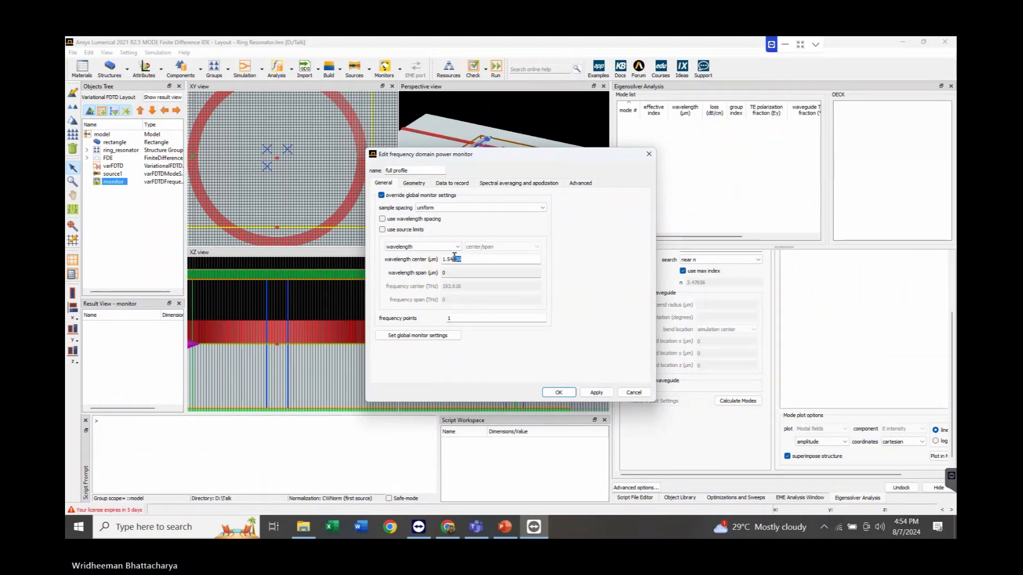
key("shift+Left")
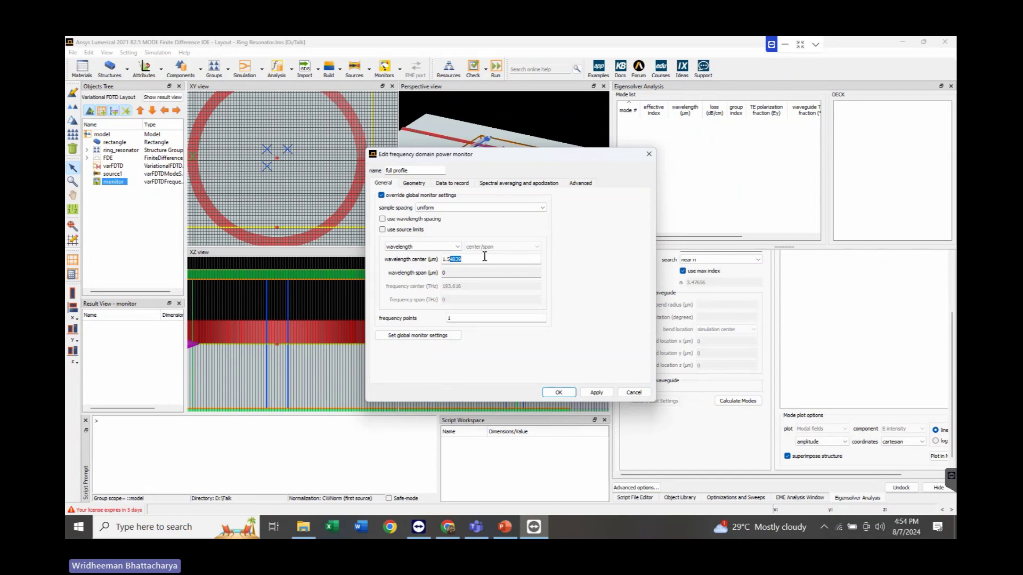
type("5.09")
type("3")
- Set the full profile monitor's x span to 20 µm and y span to 12 µm, and accept its settings
left_click(421, 184)
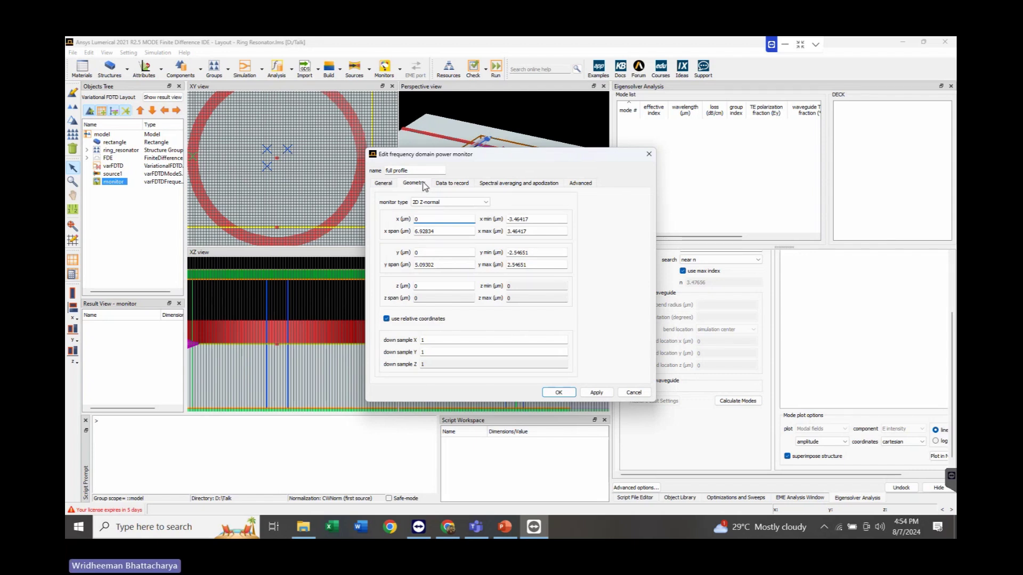
double_click(426, 231)
type("20")
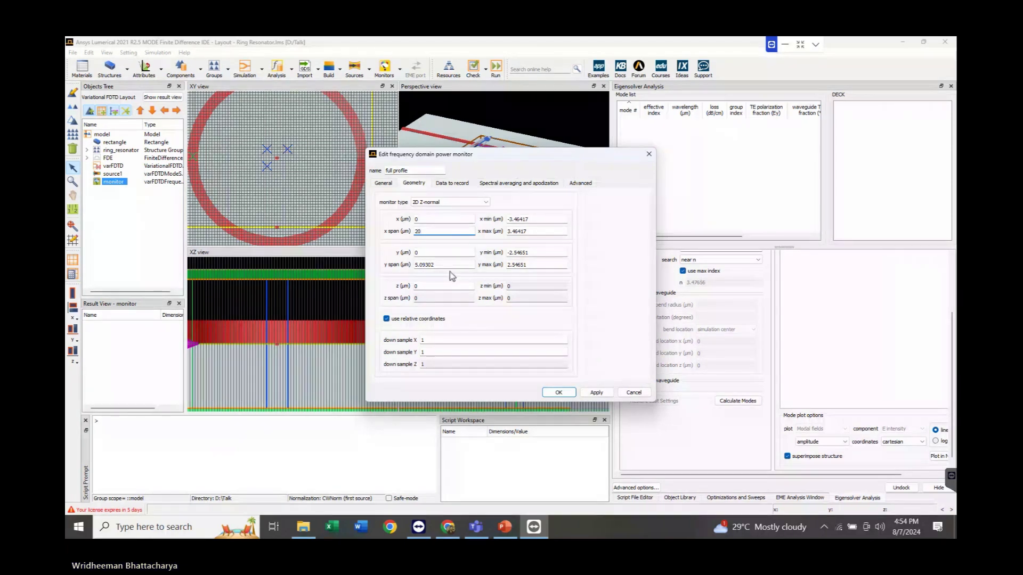
double_click(414, 265)
type("12")
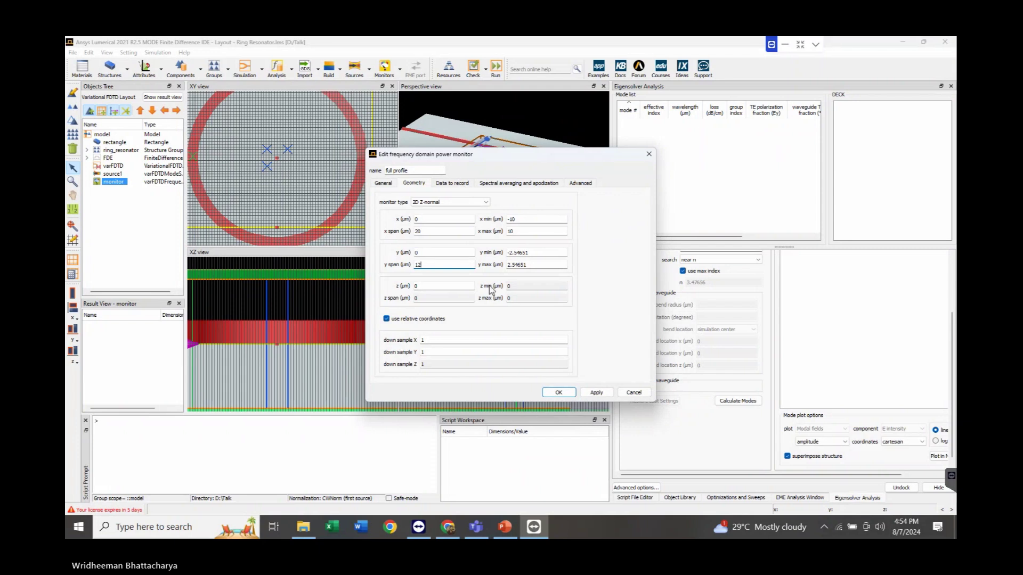
left_click(590, 394)
left_click(558, 393)
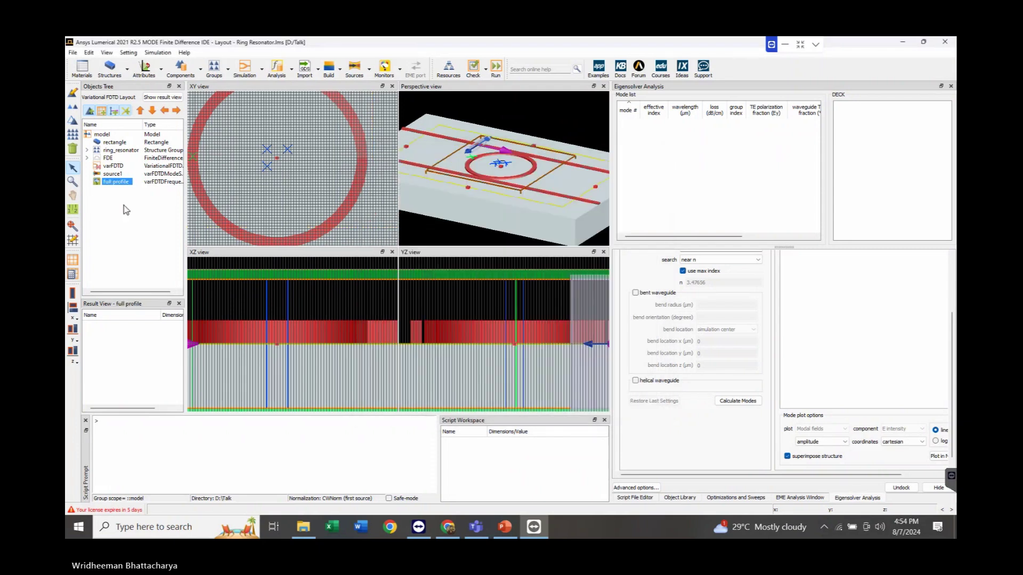
- Add another frequency-domain field and power monitor, name it "through", and override the global monitor settings
key("e")
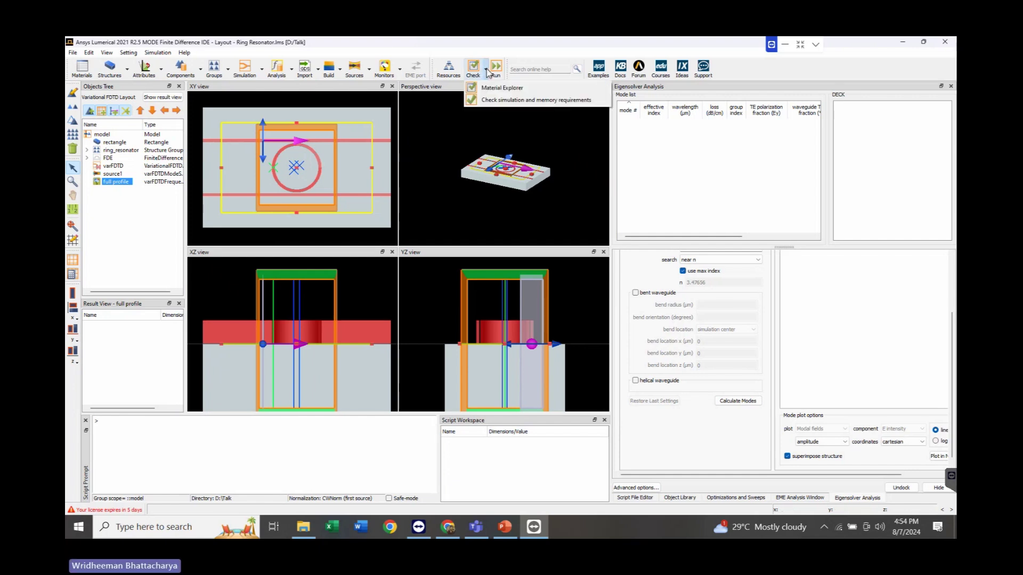
left_click(400, 68)
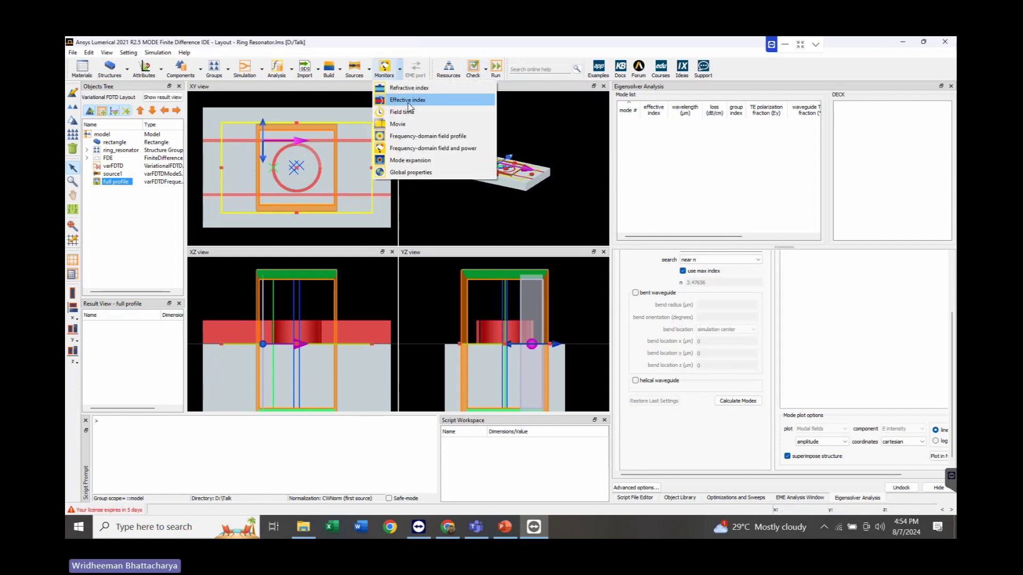
left_click(414, 151)
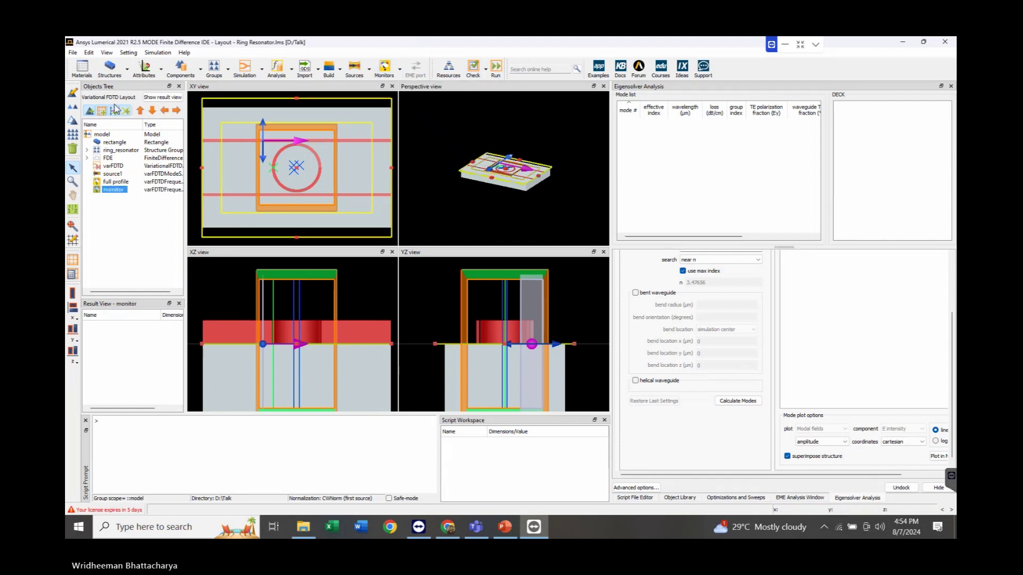
left_click(73, 94)
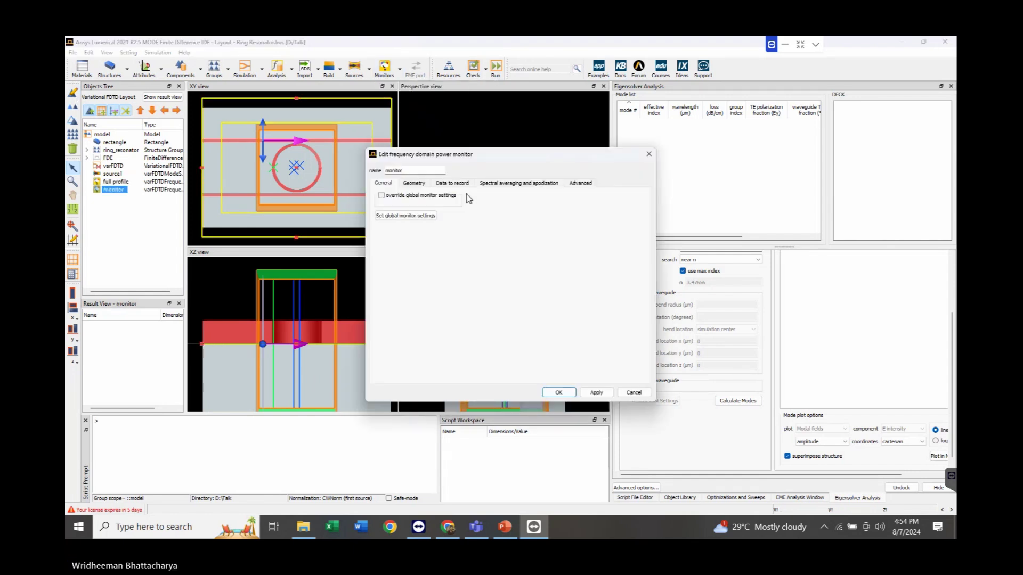
left_click_drag(404, 171, 379, 170)
type("through")
left_click(404, 198)
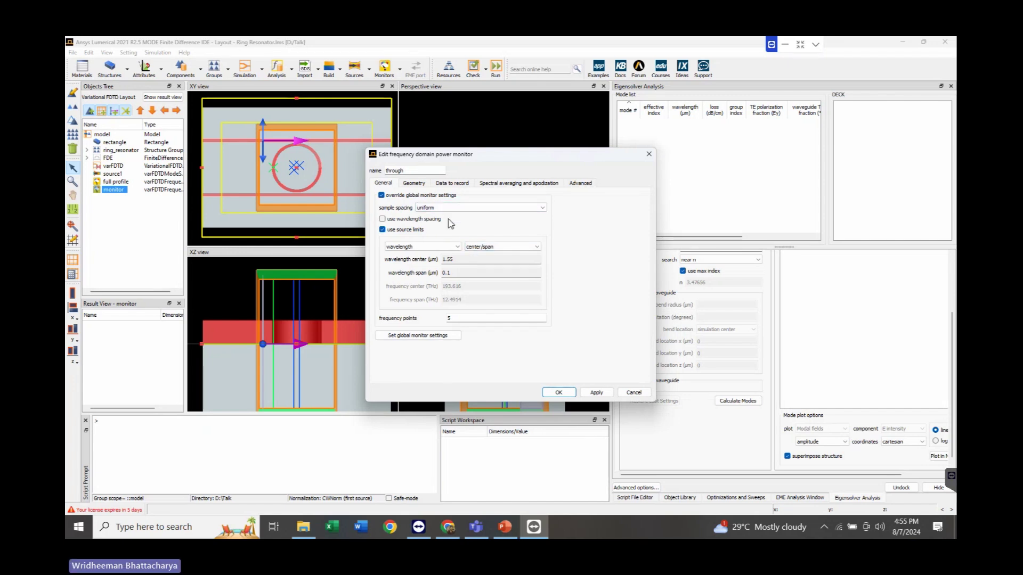
- Make the through monitor Linear Y at x 4.2 µm and y 3.6 µm with a 2 µm y span, and accept it
left_click(413, 182)
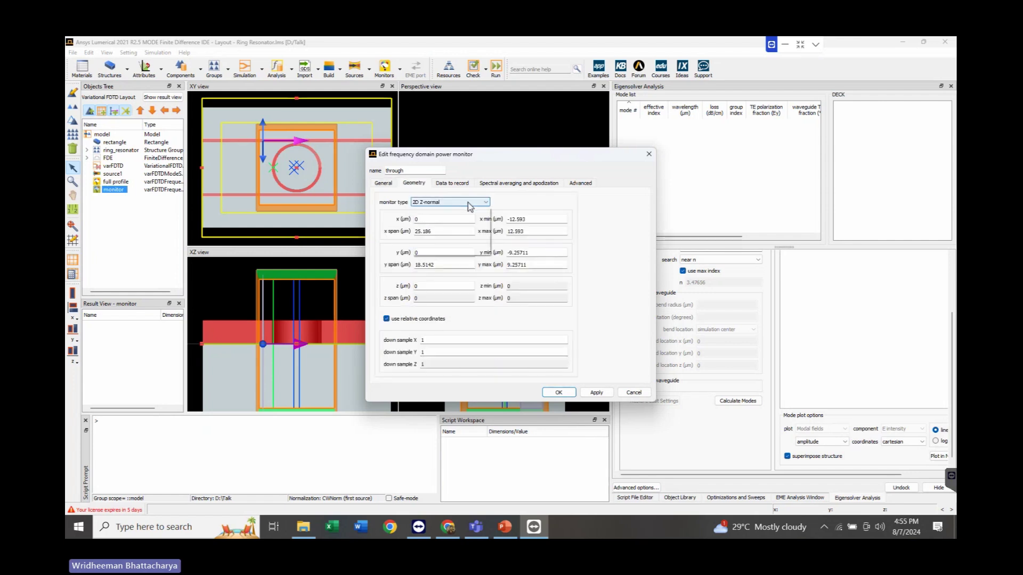
left_click(469, 201)
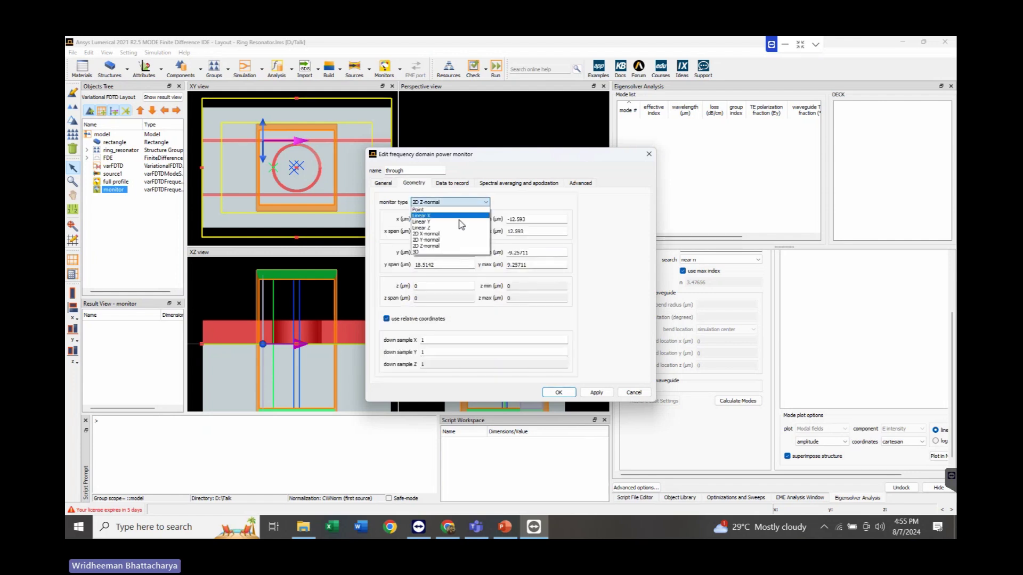
left_click(461, 223)
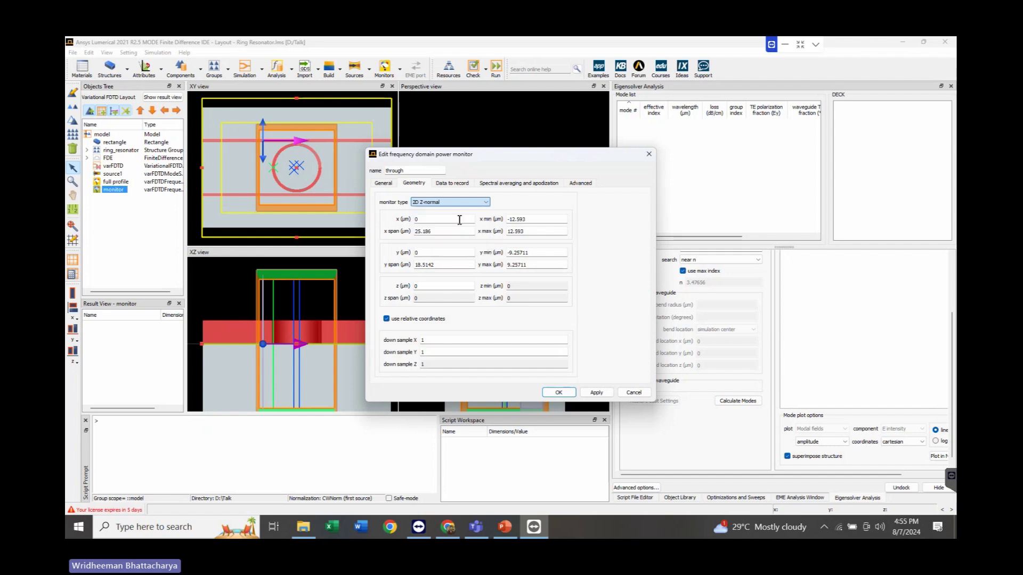
double_click(414, 220)
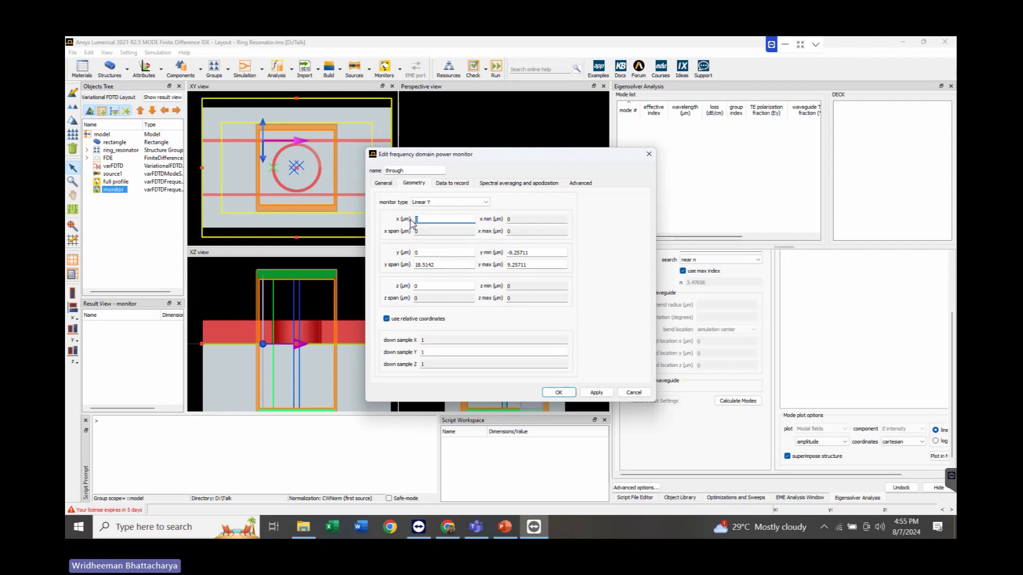
type("4.2")
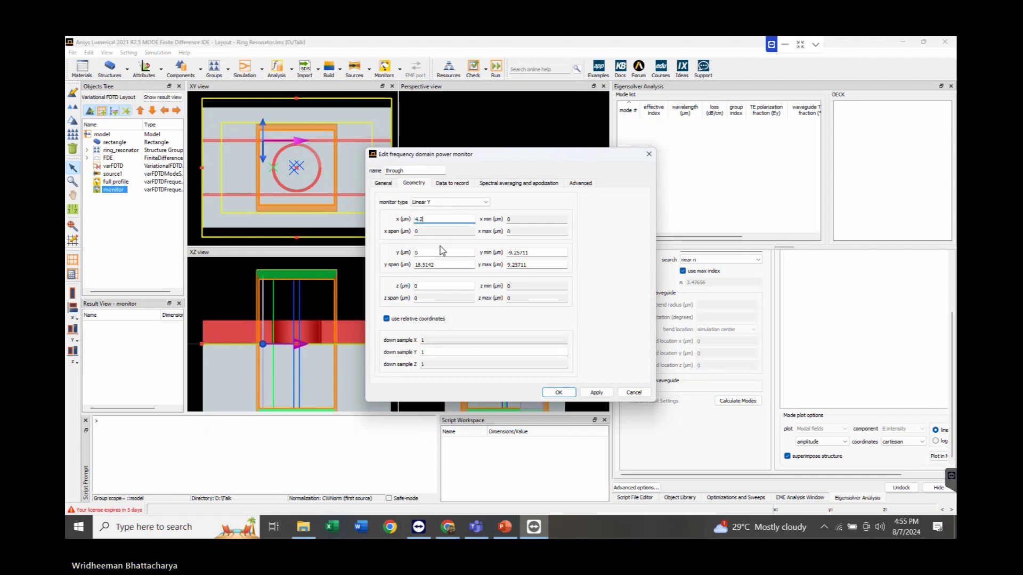
double_click(412, 253)
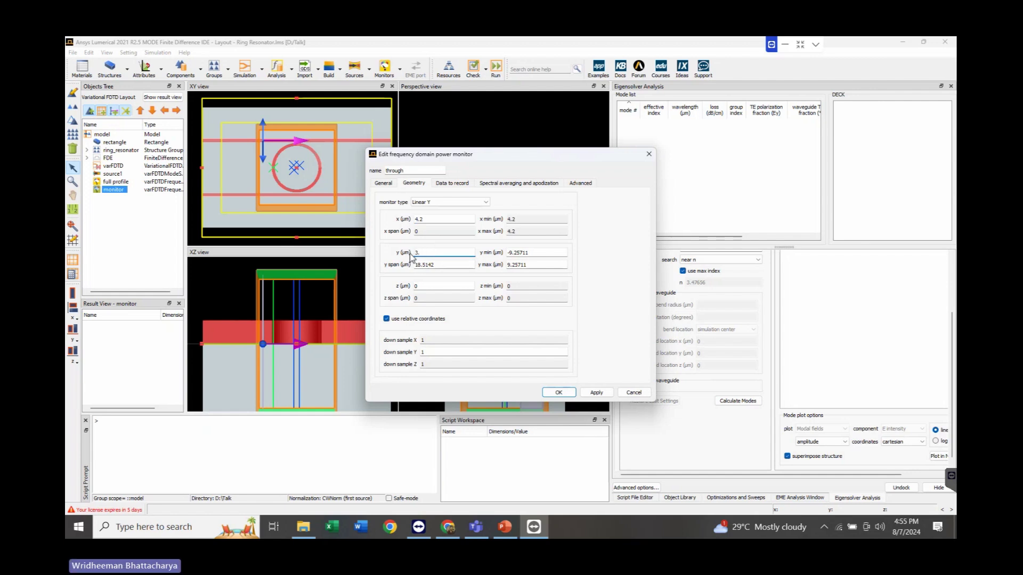
key("Tab")
type("2")
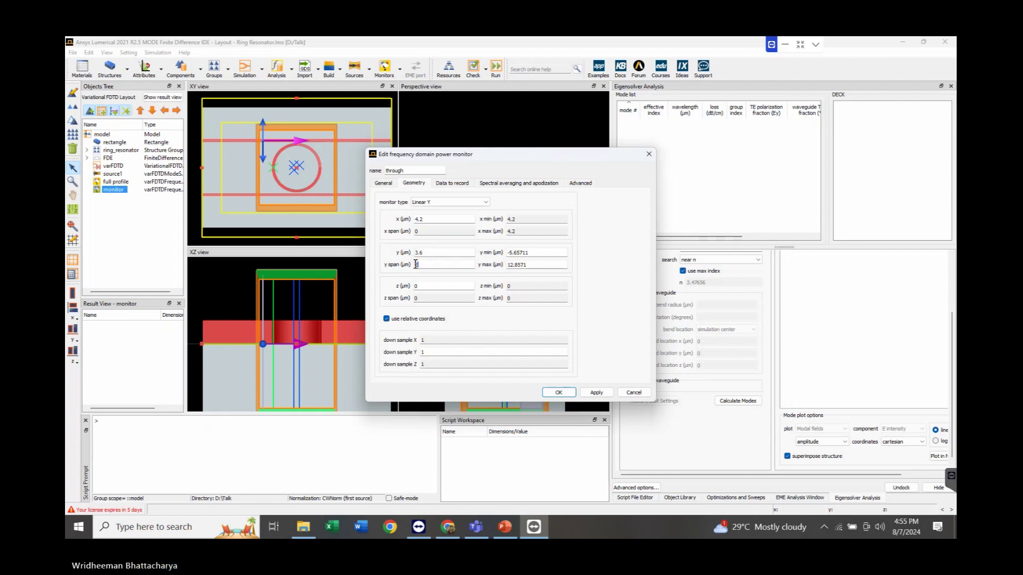
left_click(595, 393)
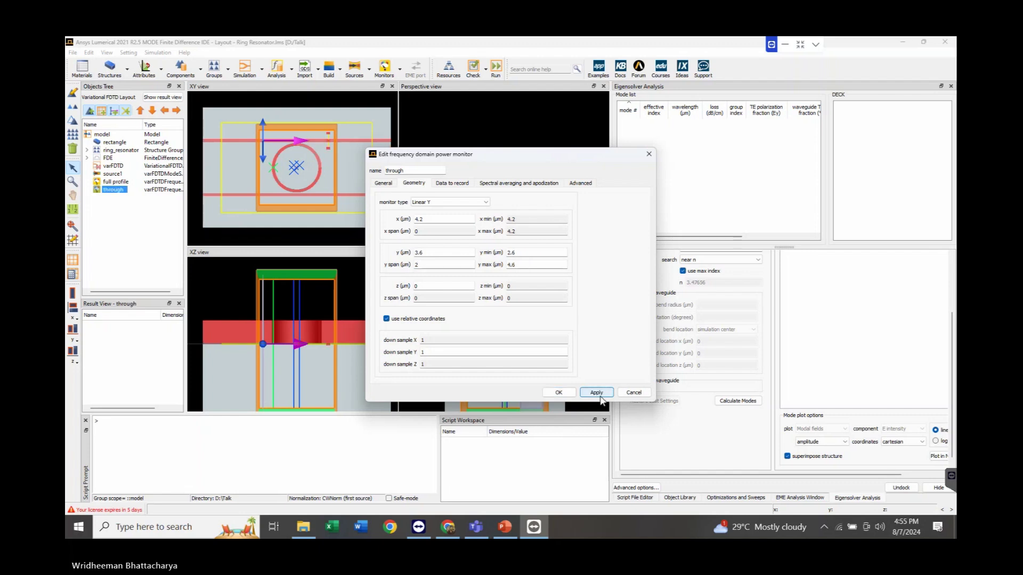
left_click(558, 393)
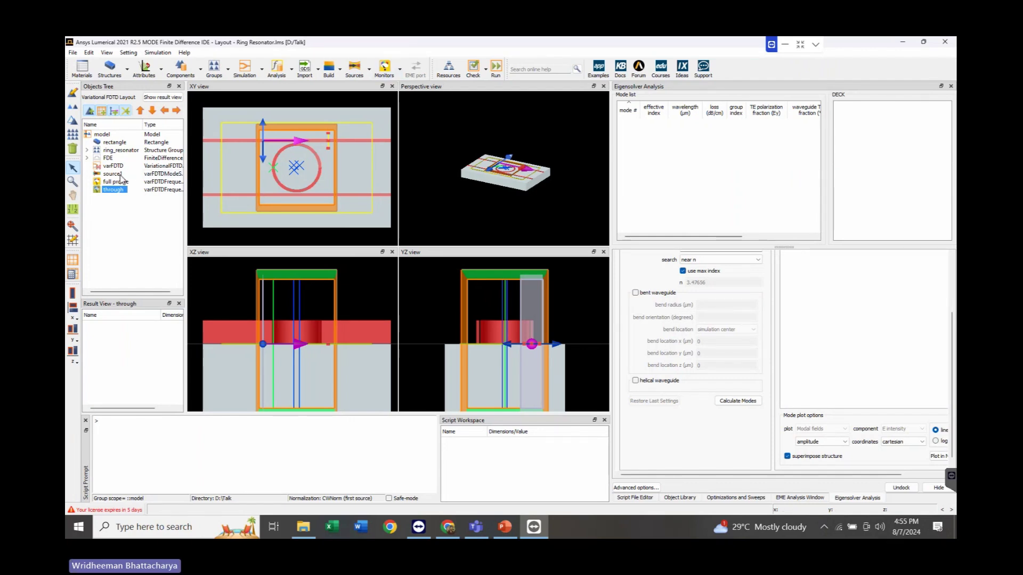
- Duplicate the through monitor and rename the copy "drop"
key("ctrl+d")
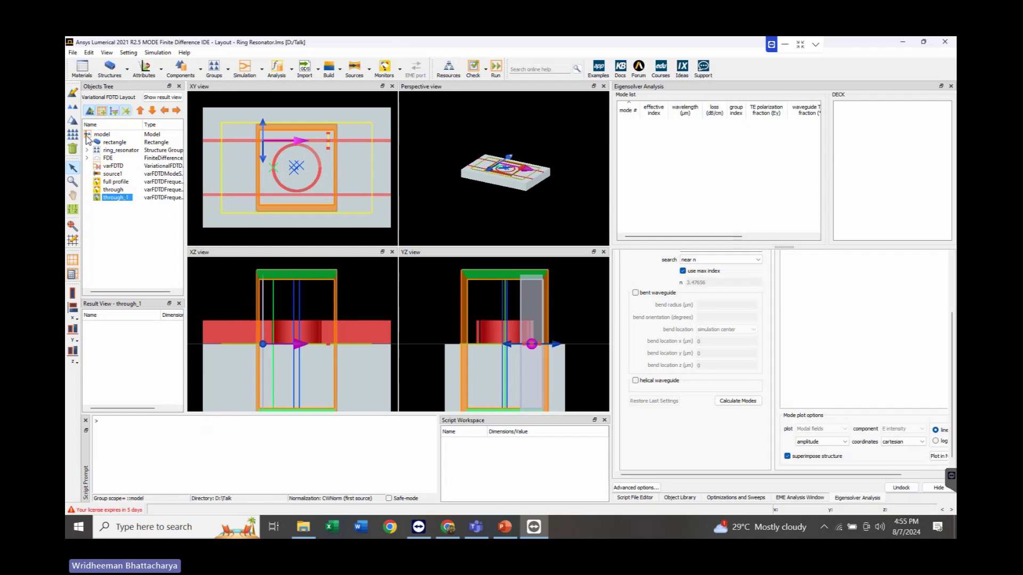
left_click(73, 93)
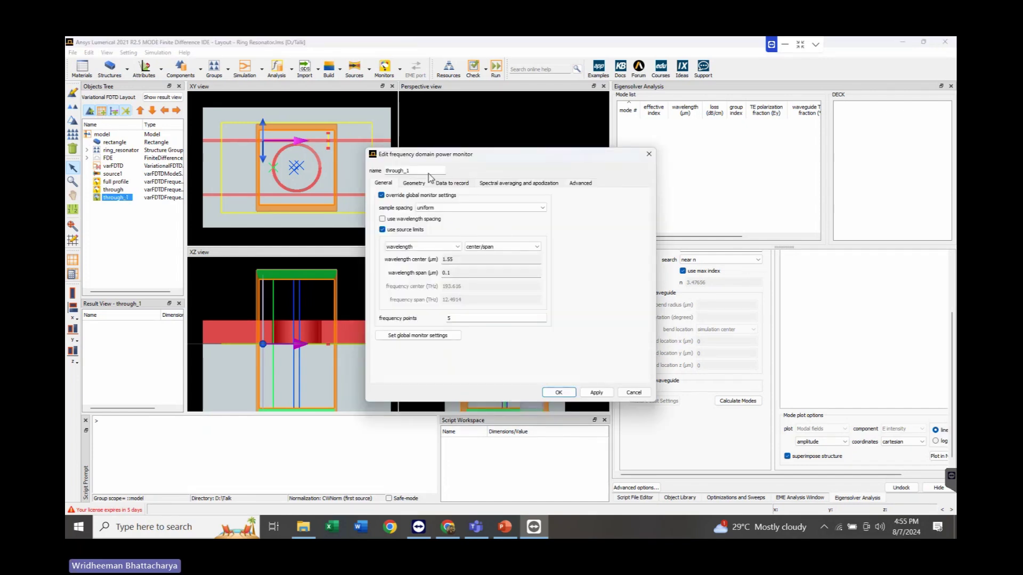
left_click_drag(426, 171, 373, 168)
type("drop")
- Position the drop monitor at x -4.2 µm and y -3.6 µm, and accept its settings
left_click(421, 184)
left_click(416, 218)
type("-4.2")
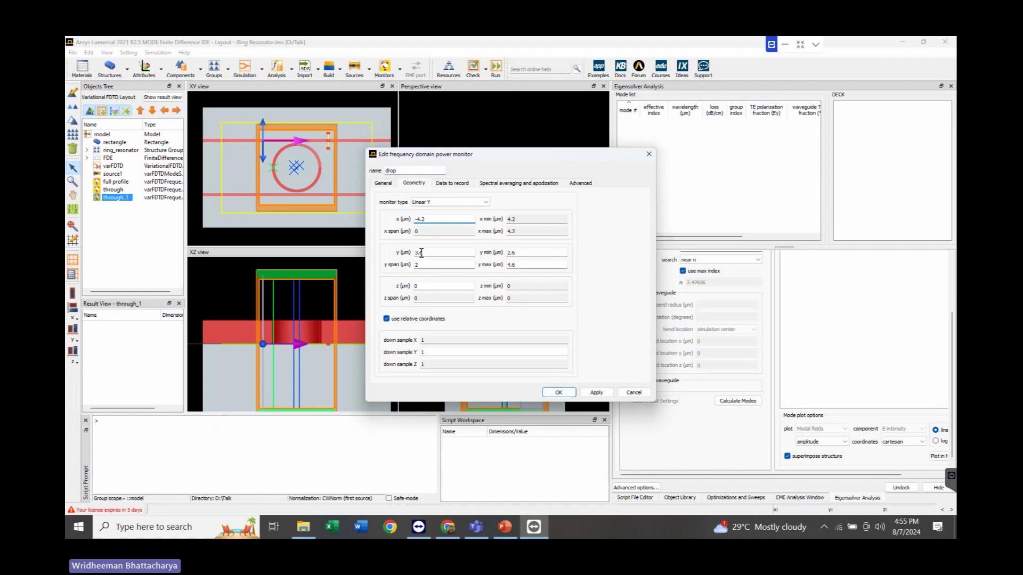
left_click(416, 252)
type("-")
left_click(596, 393)
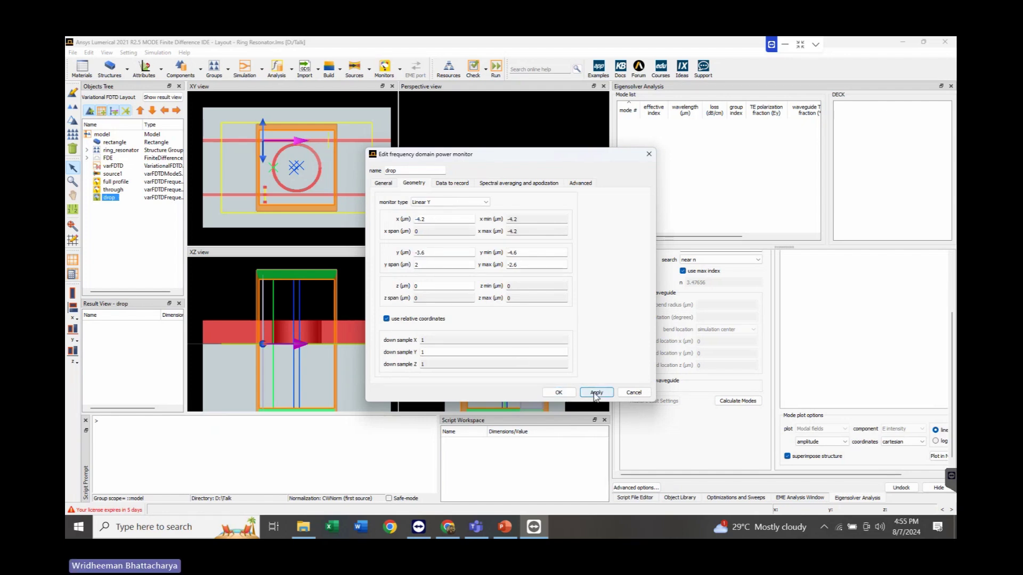
left_click(564, 394)
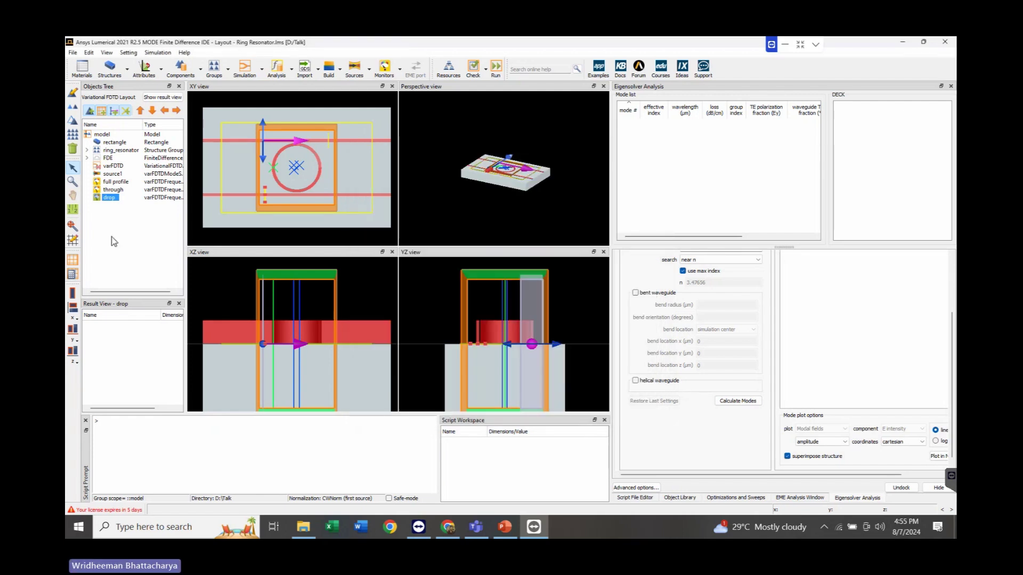
- Run the varFDTD simulation, plot the through monitor's transmission T against wavelength, and close the plot
left_click(114, 242)
left_click(497, 74)
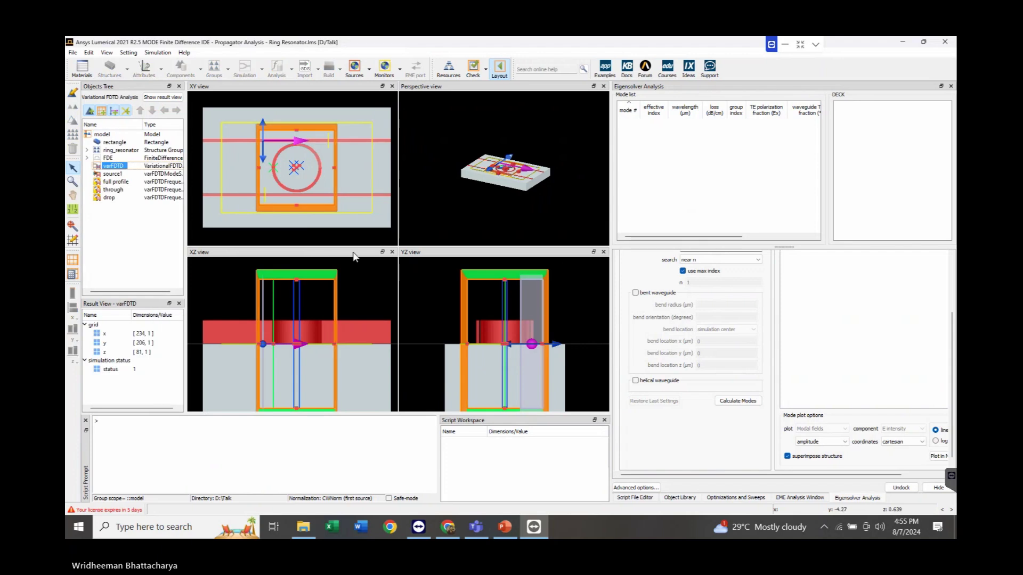
right_click(113, 190)
mouse_move(149, 211)
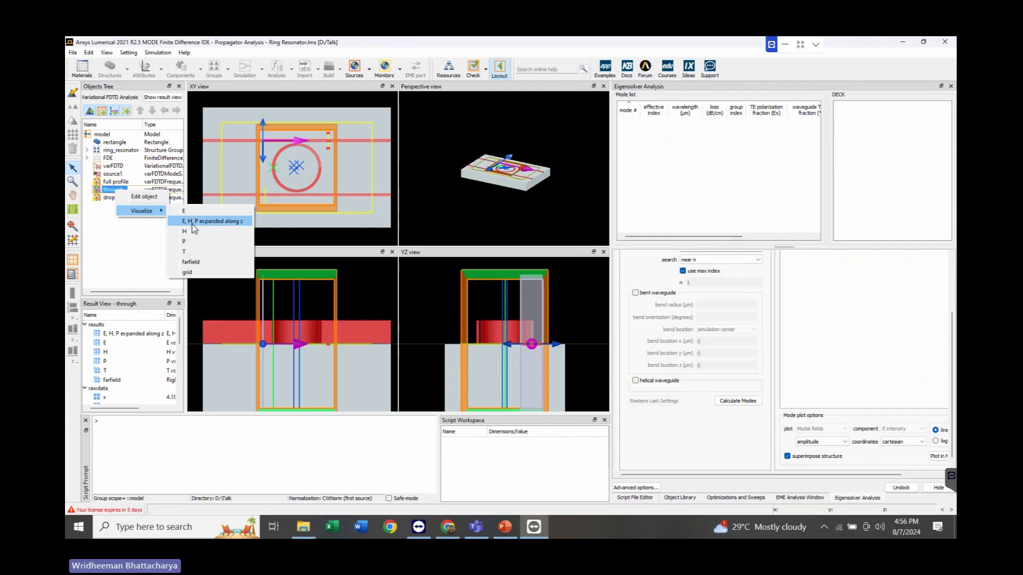
left_click(194, 253)
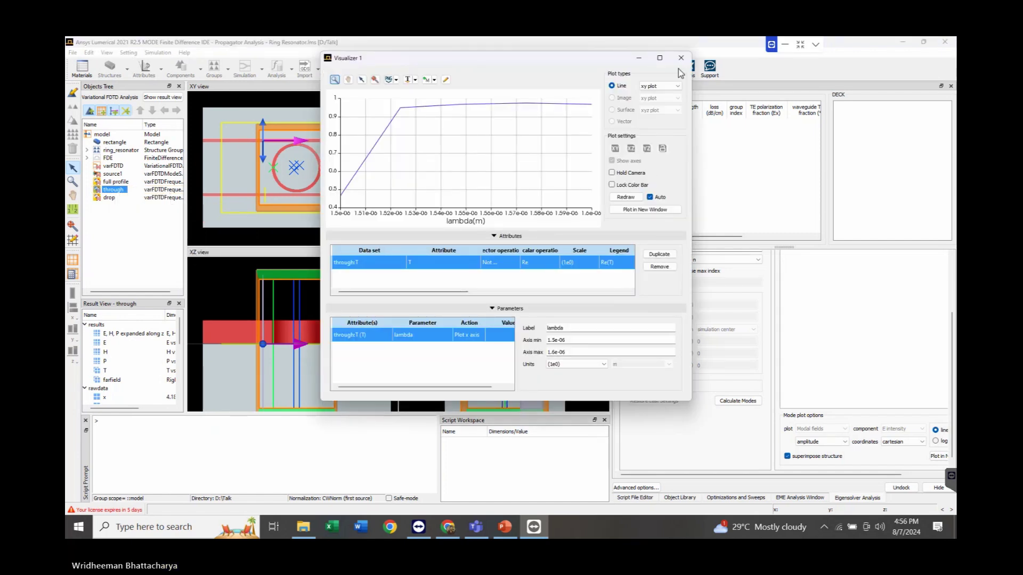
left_click(682, 58)
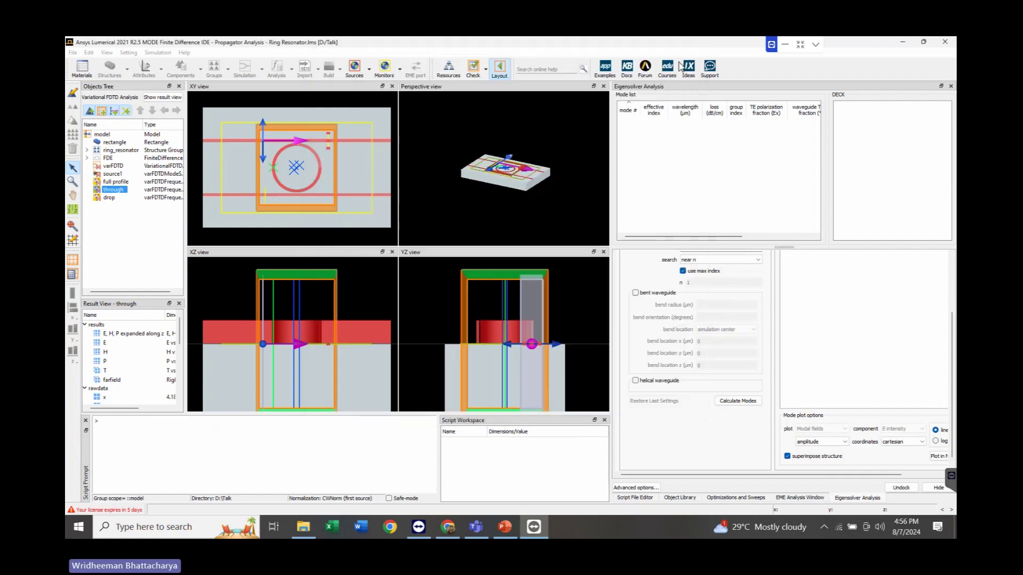
- Review the full profile monitor's general settings and return the project to layout mode
left_click(136, 215)
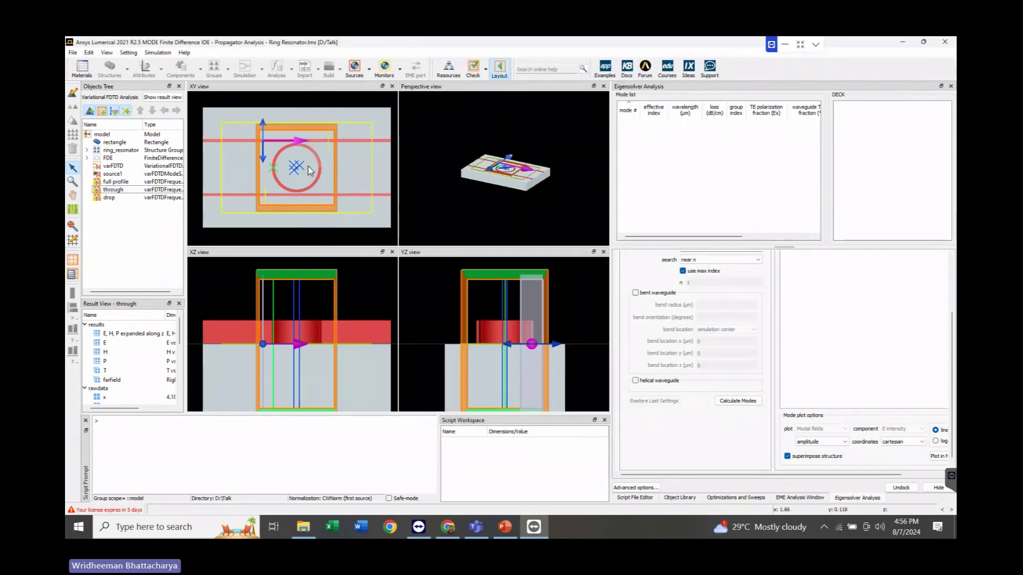
scroll(309, 169, "up", 3)
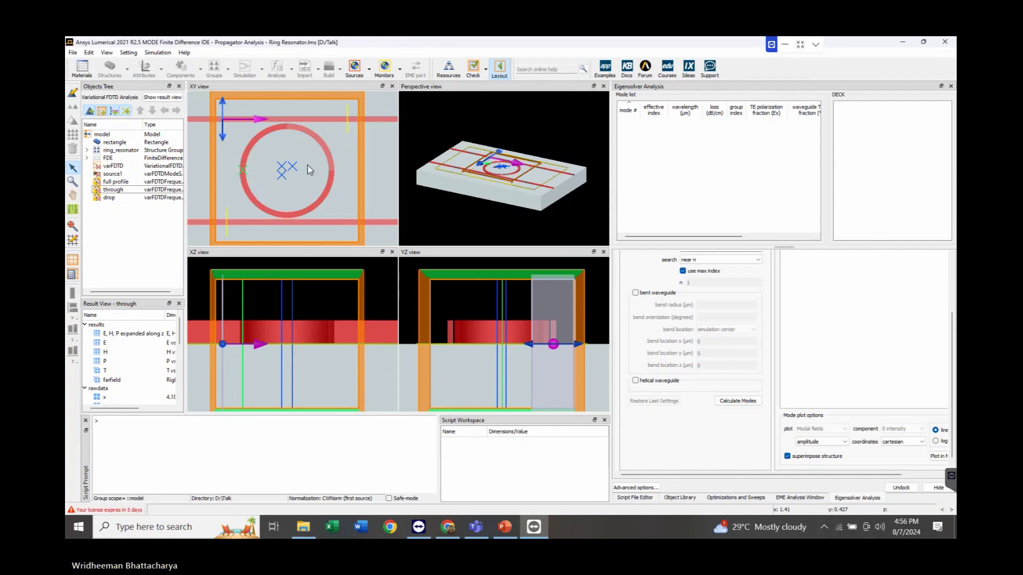
left_click(115, 181)
left_click(71, 93)
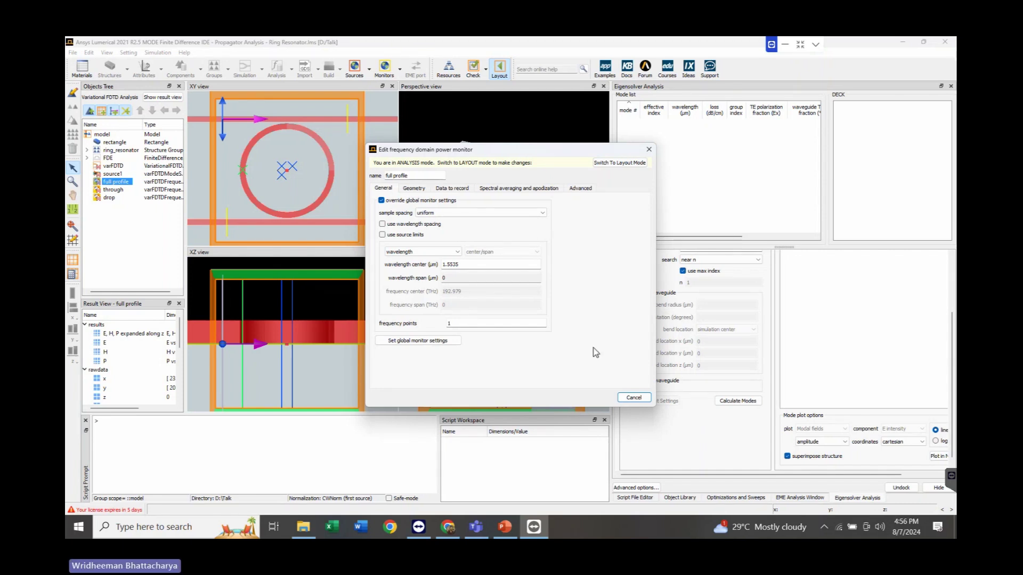
left_click(634, 398)
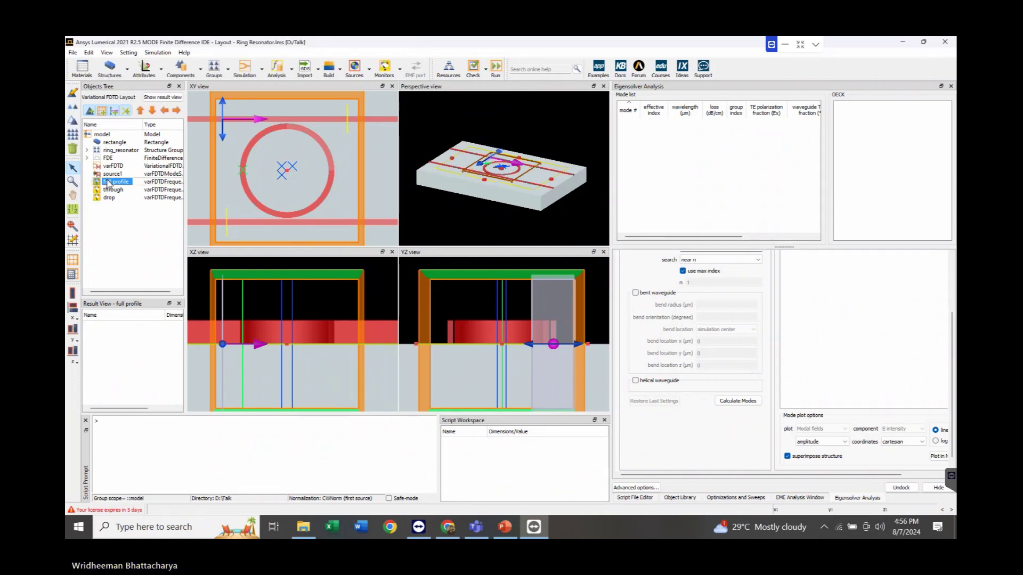
- Set the through monitor's frequency points to 500 and accept the change
double_click(112, 189)
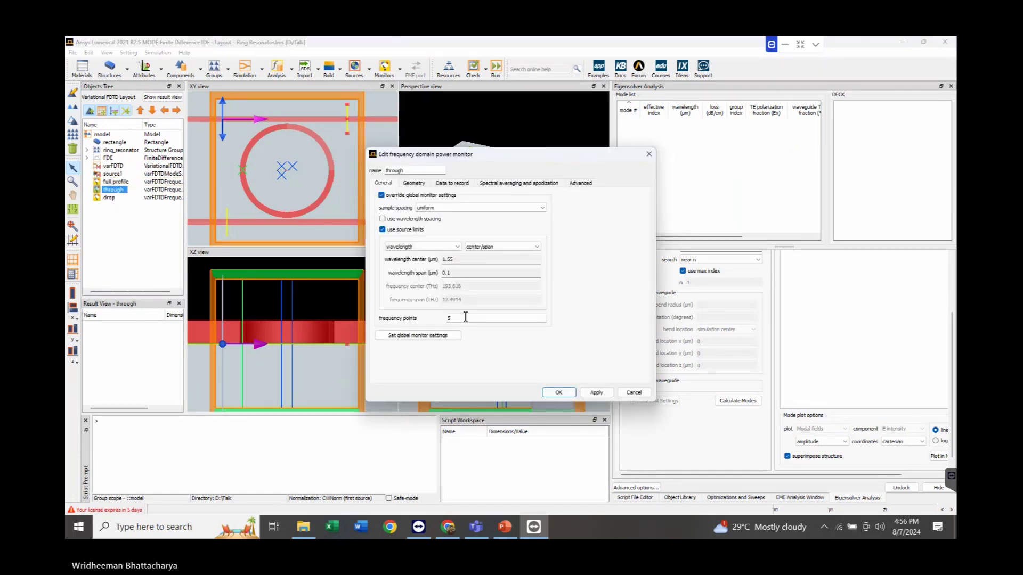
type("00")
left_click(557, 393)
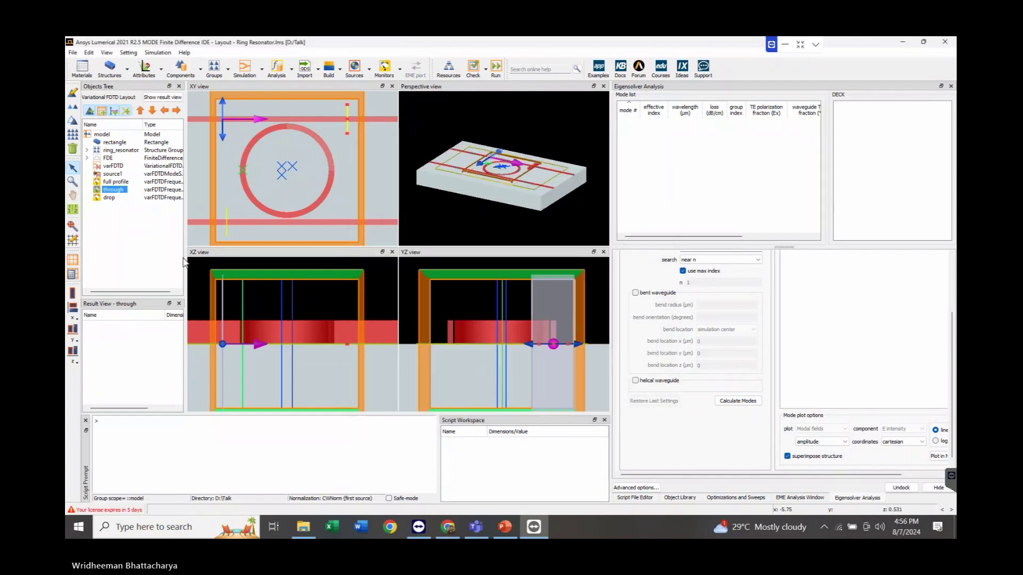
- Set the drop monitor's frequency points to 500 and accept the change
double_click(110, 198)
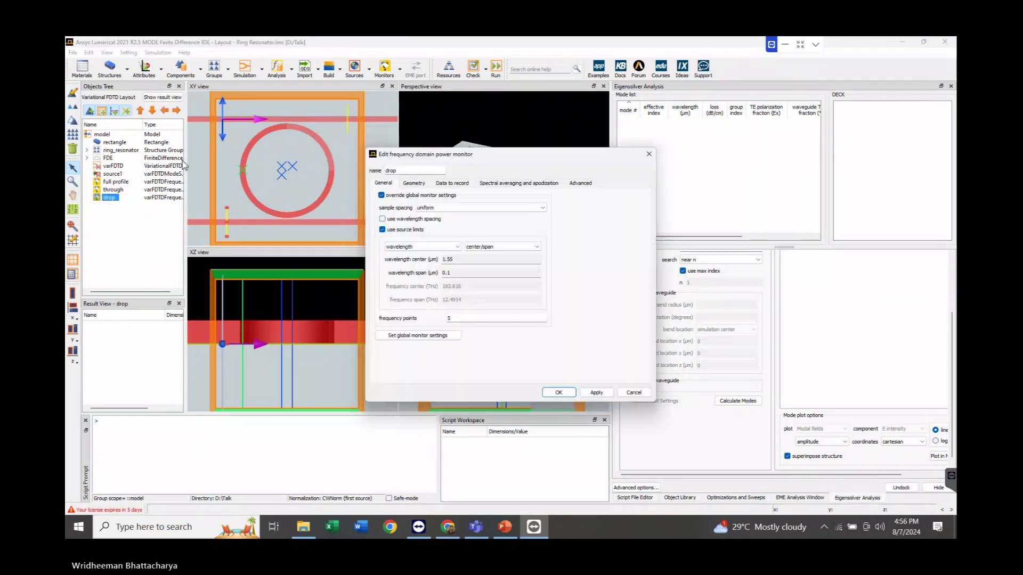
left_click(481, 318)
type("00")
left_click(592, 393)
left_click(559, 392)
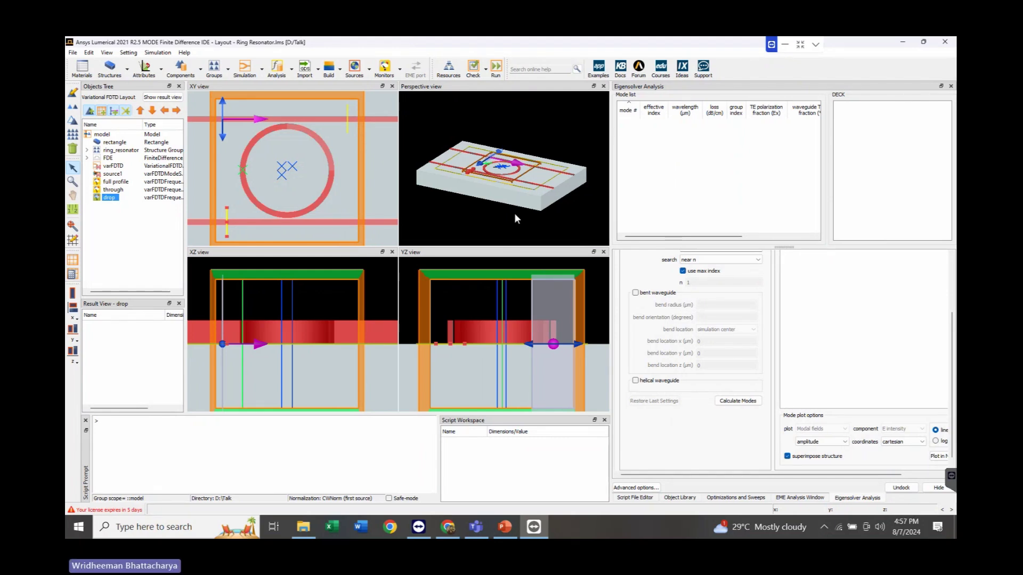
- Rerun the varFDTD simulation and plot the through monitor's transmission T, moving the plot clear of the object tree
left_click(496, 69)
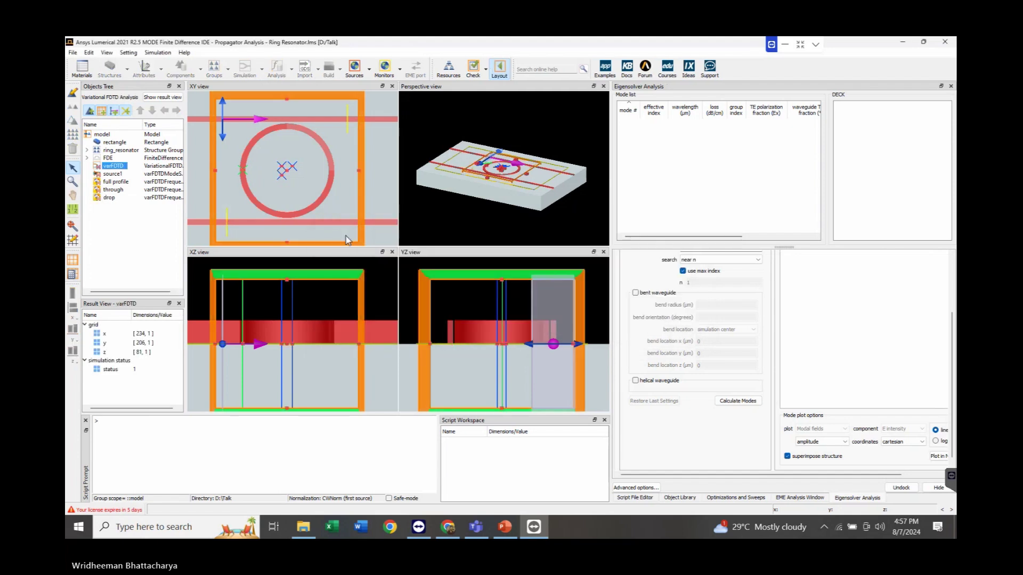
left_click(110, 189)
right_click(110, 190)
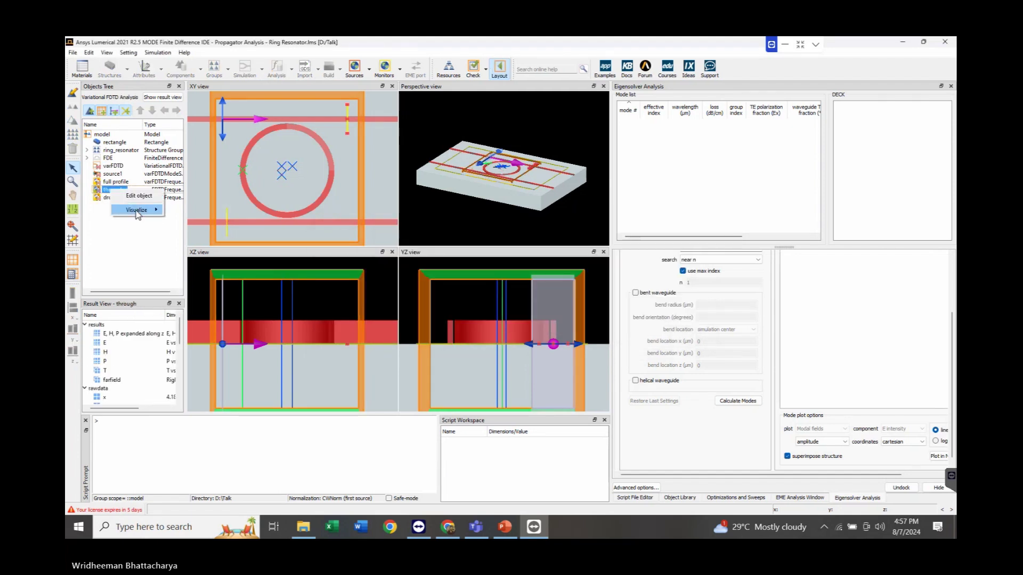
mouse_move(137, 210)
left_click(181, 251)
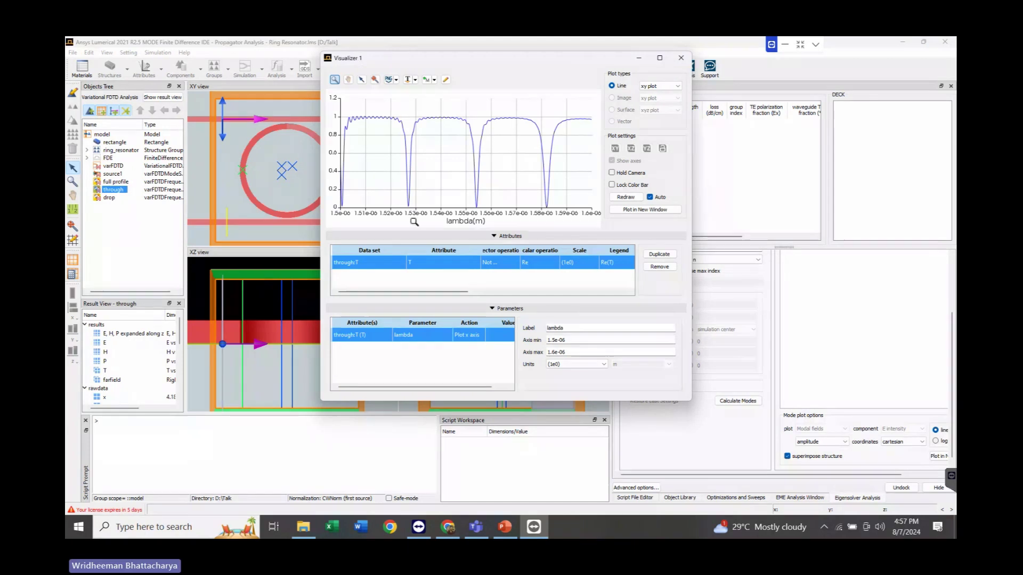
left_click_drag(559, 64, 666, 91)
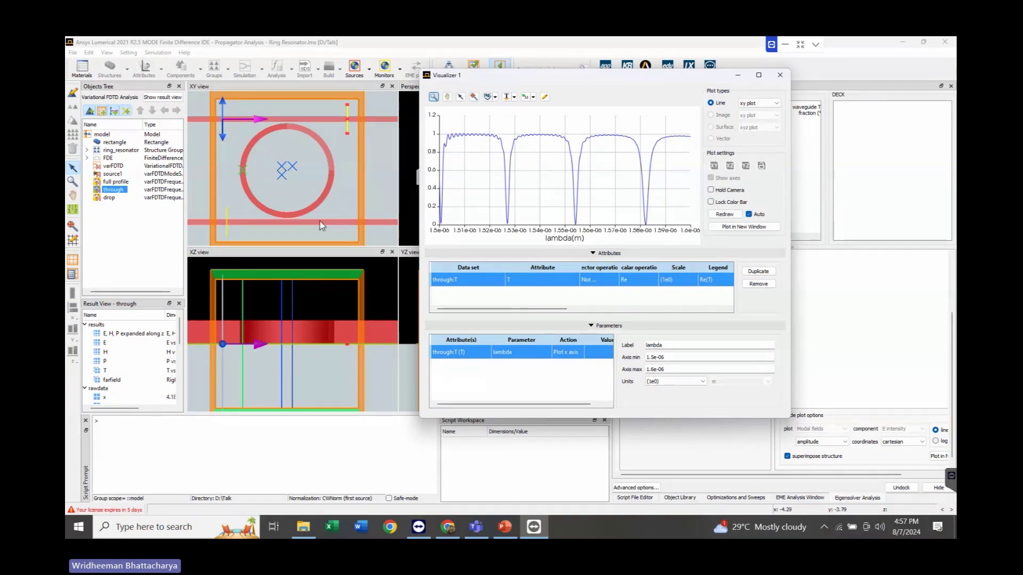
- Add the drop monitor's transmission T to the through plot and set both curves' scalar operation to Abs
right_click(110, 198)
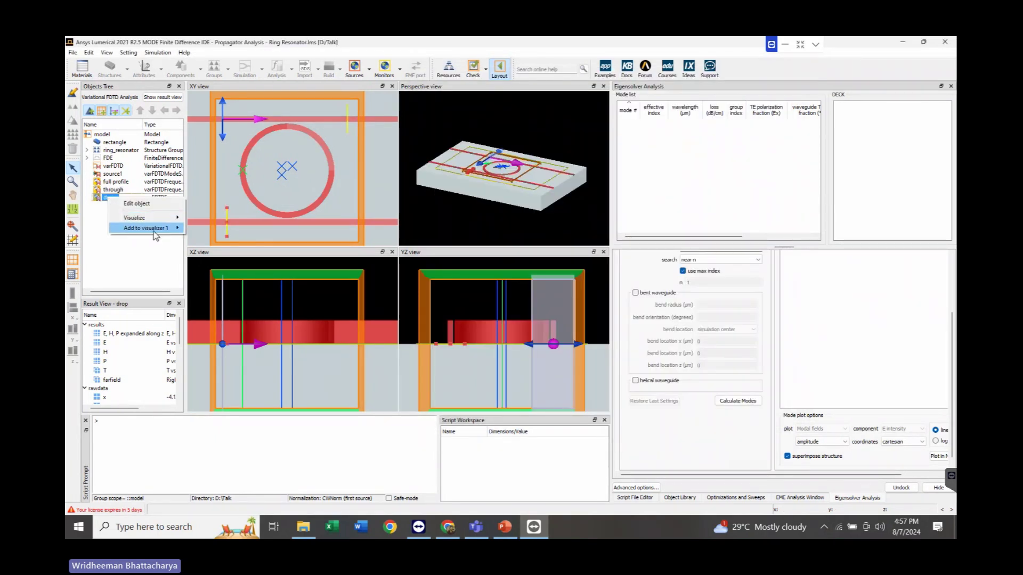
mouse_move(154, 229)
left_click(206, 266)
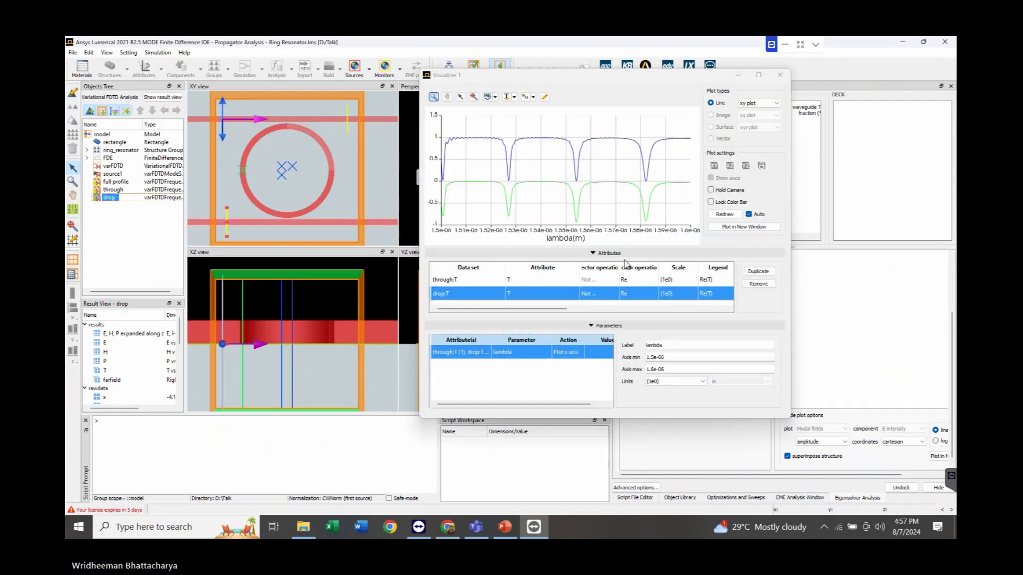
double_click(637, 280)
left_click(637, 318)
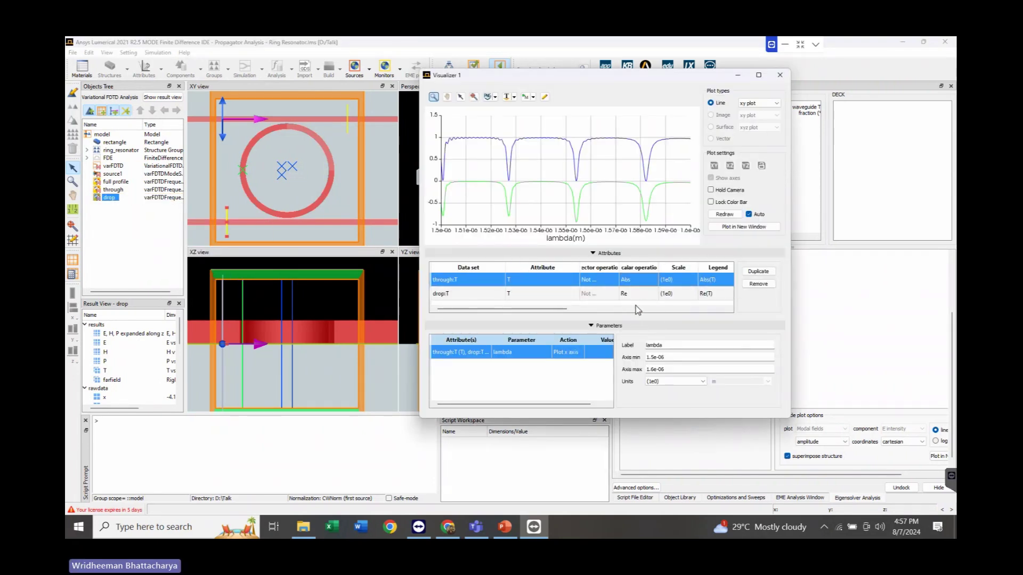
double_click(637, 294)
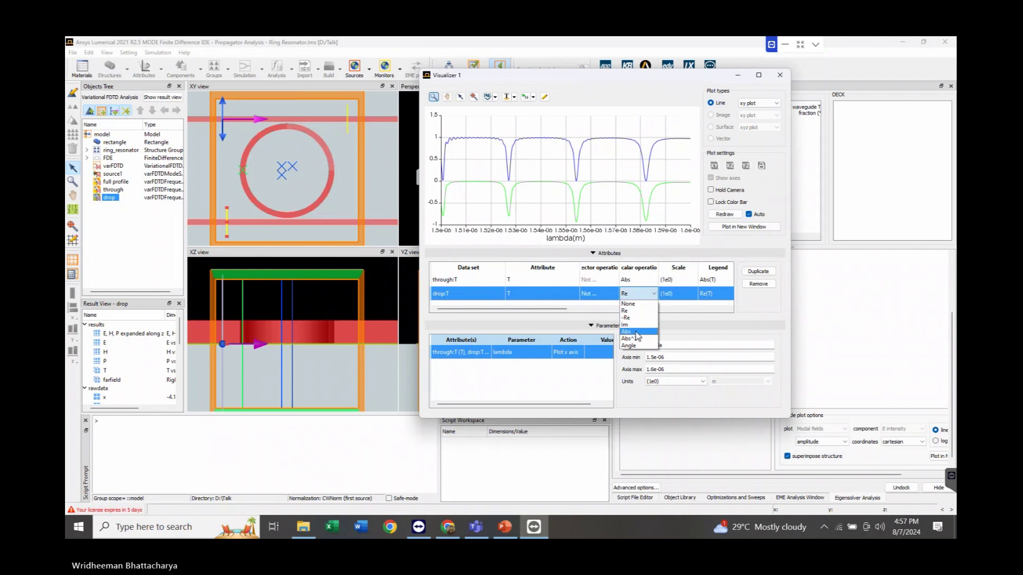
left_click(636, 332)
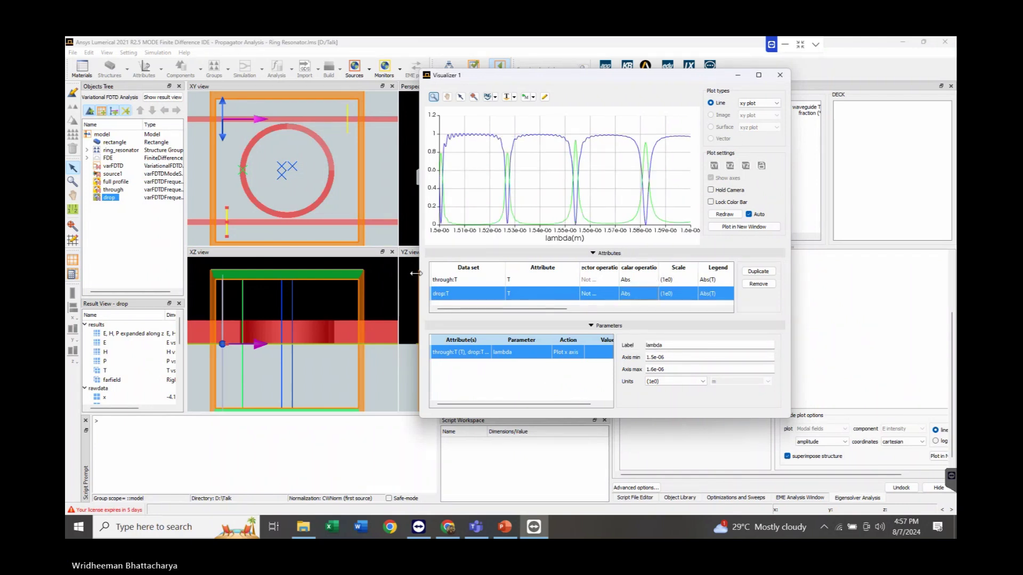
- Enlarge the plot to examine the through and drop spectra against wavelength, and close it
left_click_drag(415, 273, 276, 273)
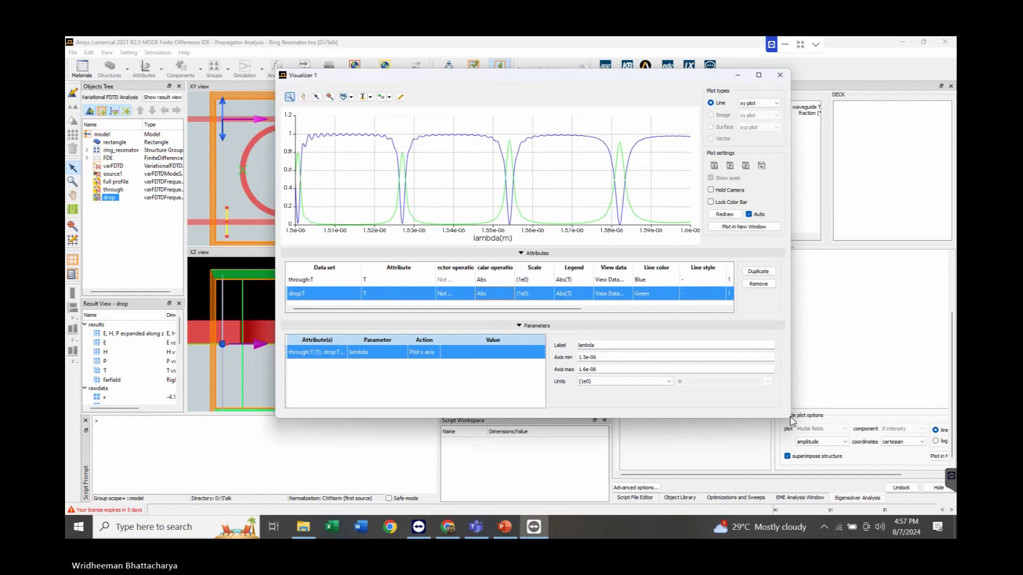
left_click_drag(791, 420, 859, 476)
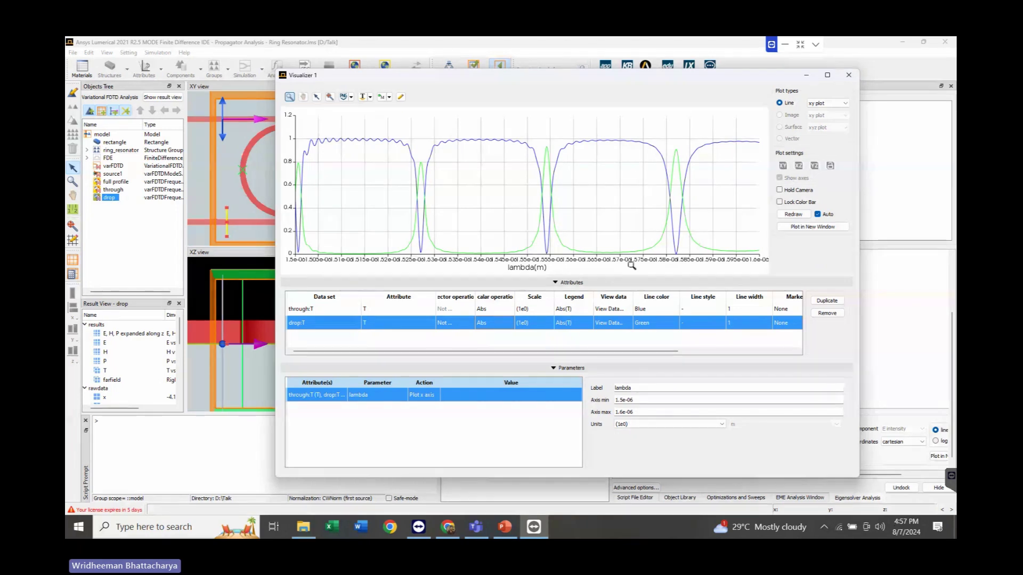
left_click(848, 76)
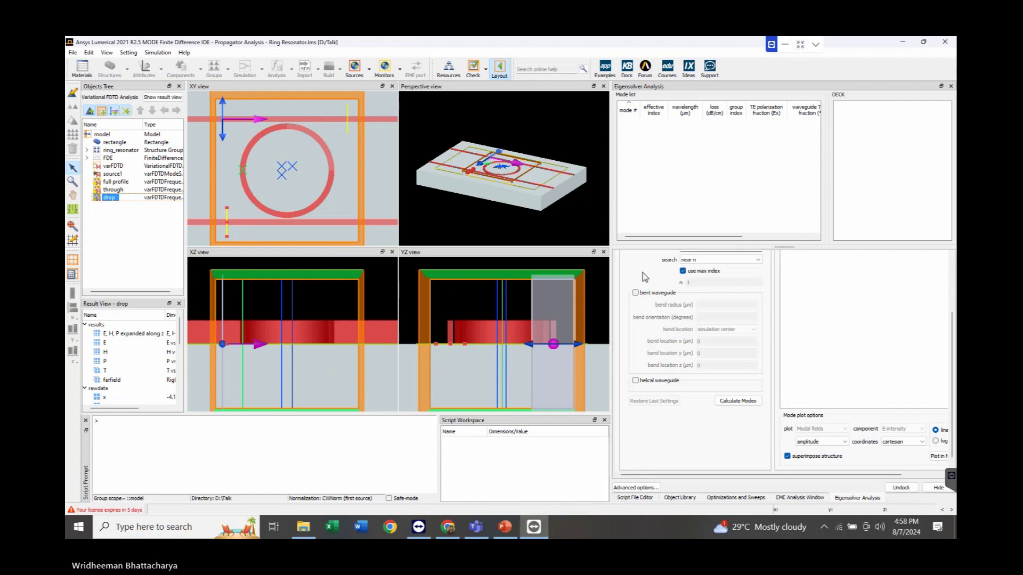
left_click(801, 45)
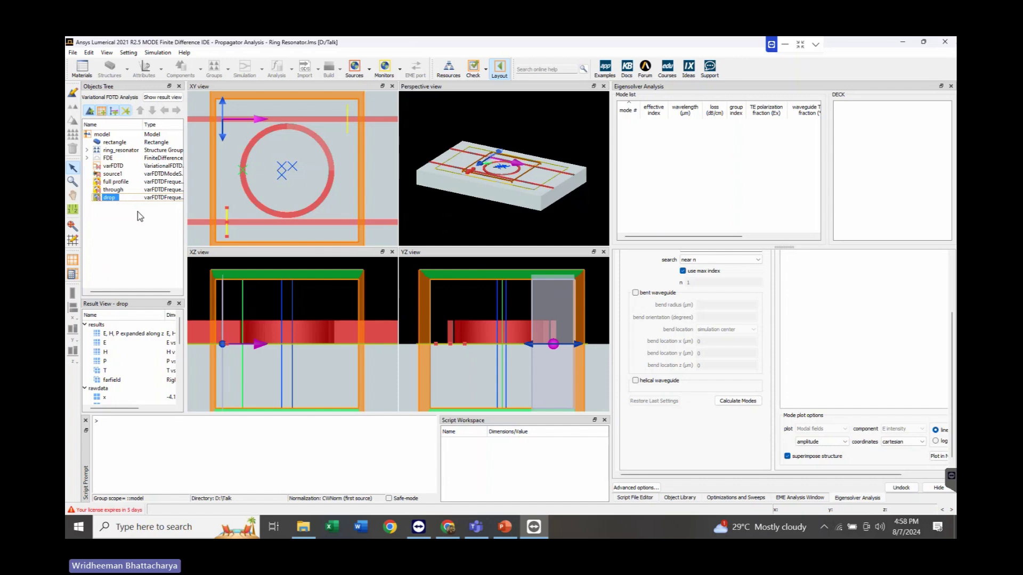
- Plot the drop monitor's transmission T on its own and set its scalar operation to Abs
right_click(105, 199)
left_click(197, 259)
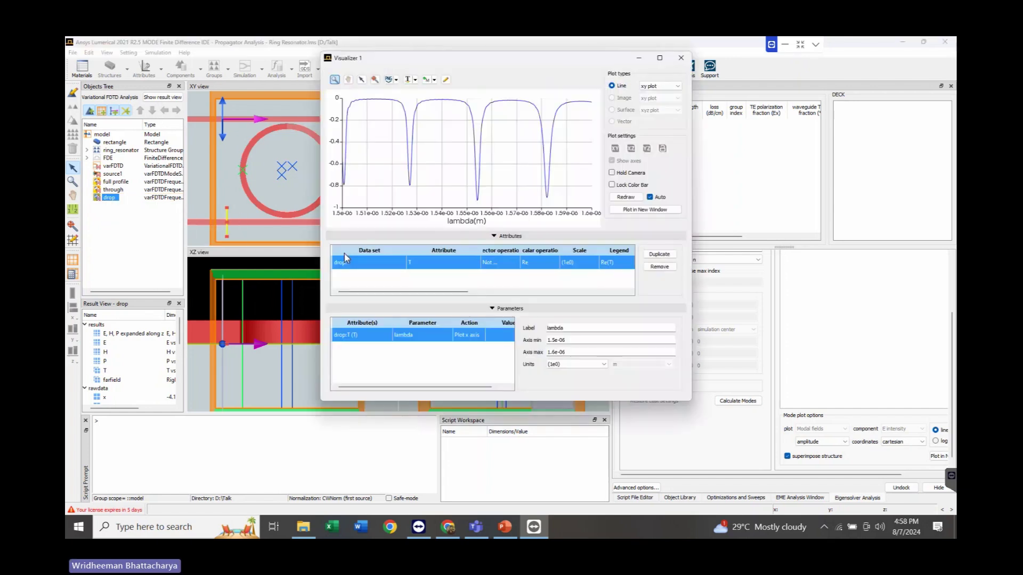
left_click(539, 262)
left_click(539, 262)
left_click(541, 301)
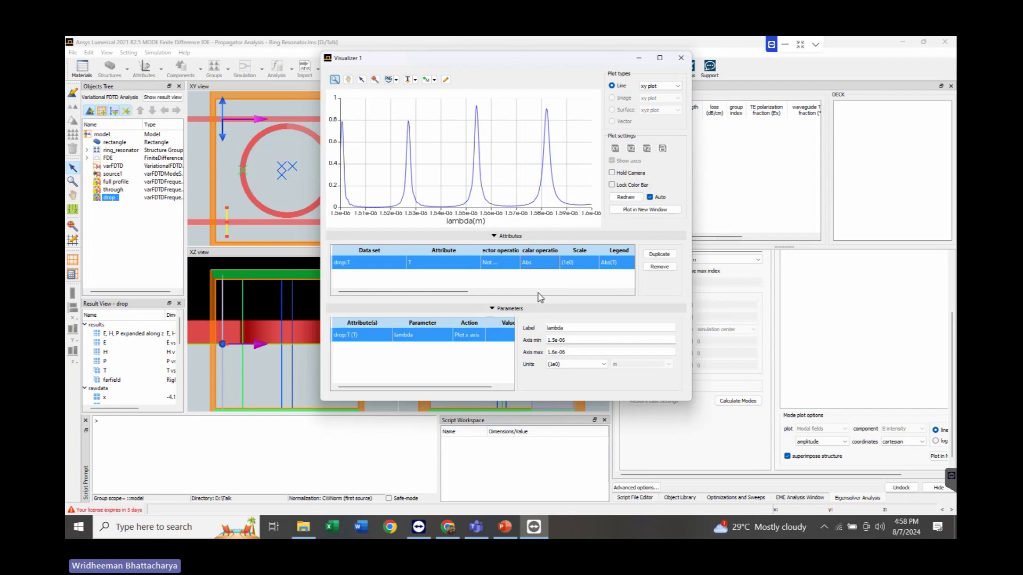